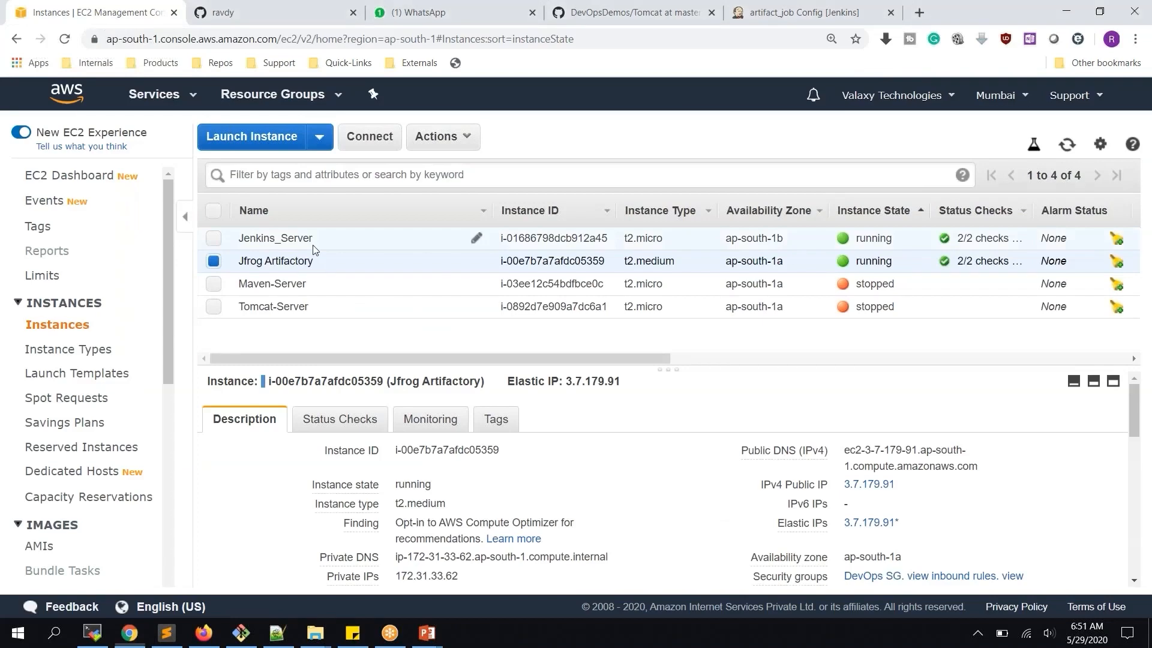
Select the Jfrog Artifactory instance in EC2, then leave the unsaved Jenkins configuration page
{"action": "left_click", "coordinate": [314, 244]}
{"action": "left_click", "coordinate": [404, 260]}
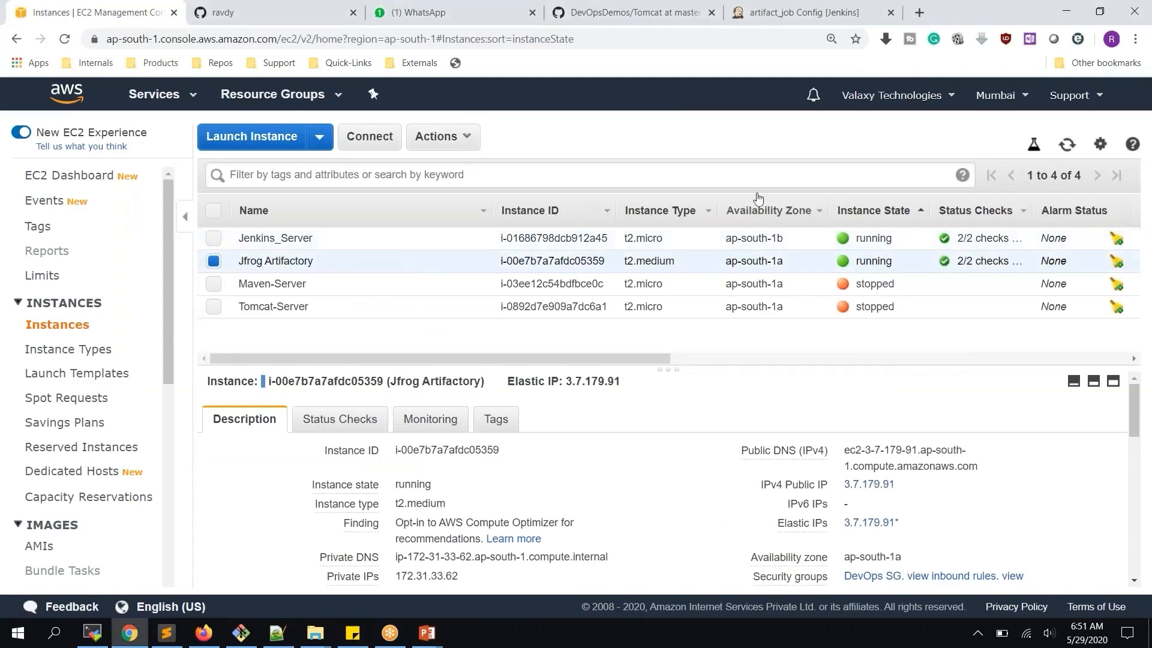
{"action": "left_click", "coordinate": [786, 11]}
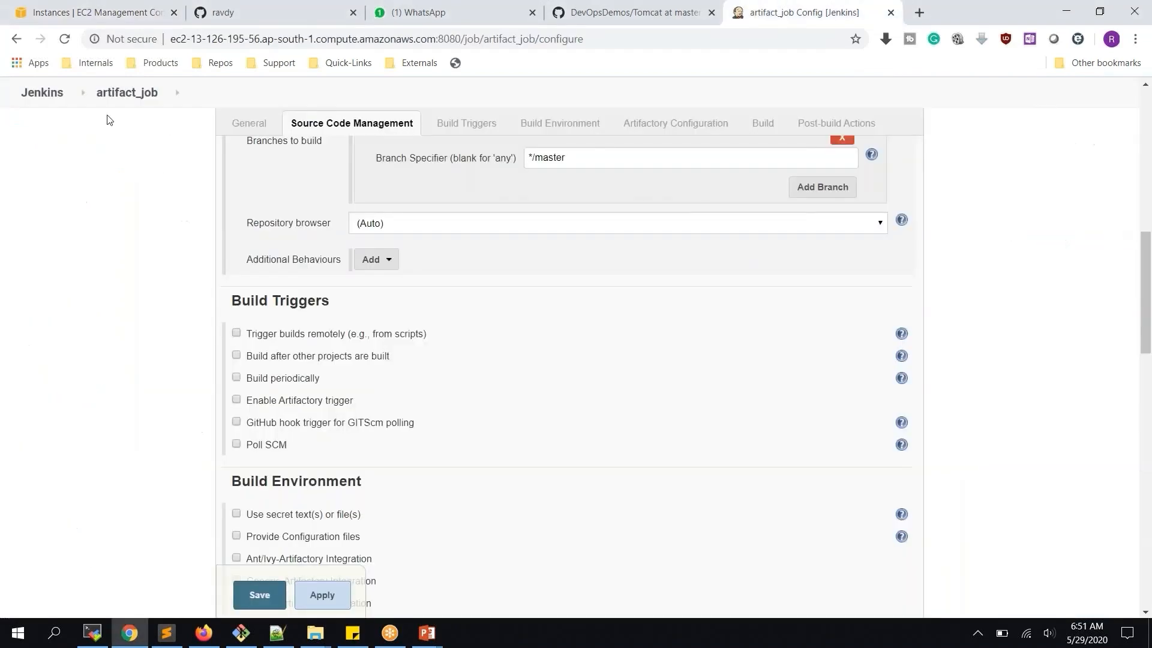
{"action": "left_click", "coordinate": [49, 93]}
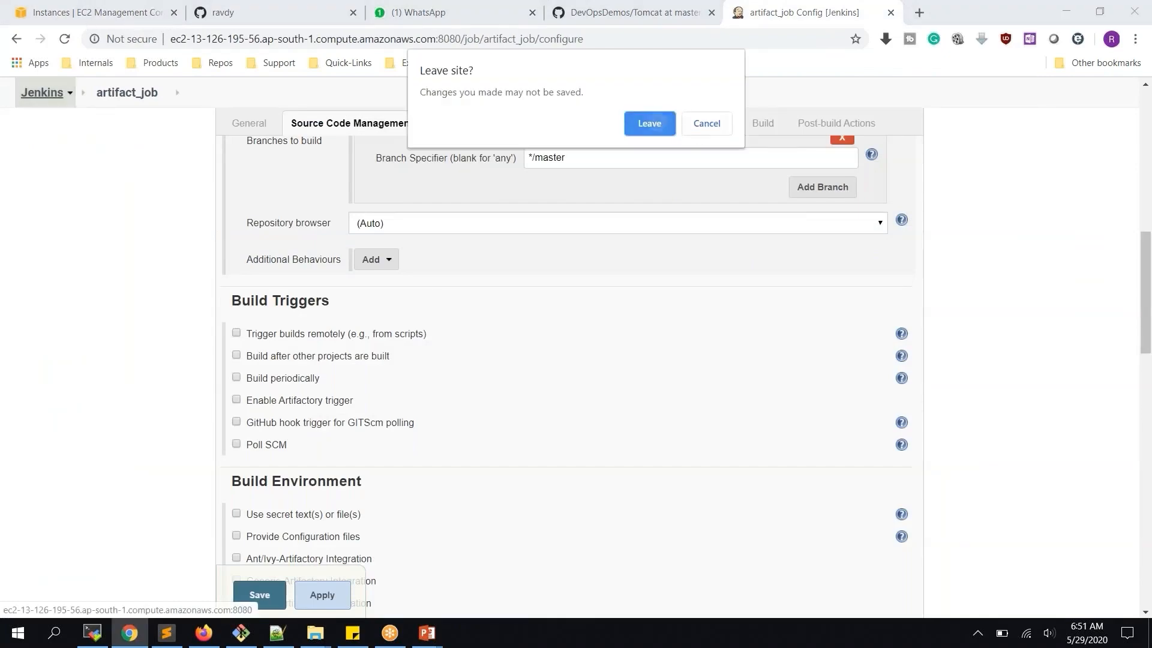
{"action": "left_click", "coordinate": [649, 123]}
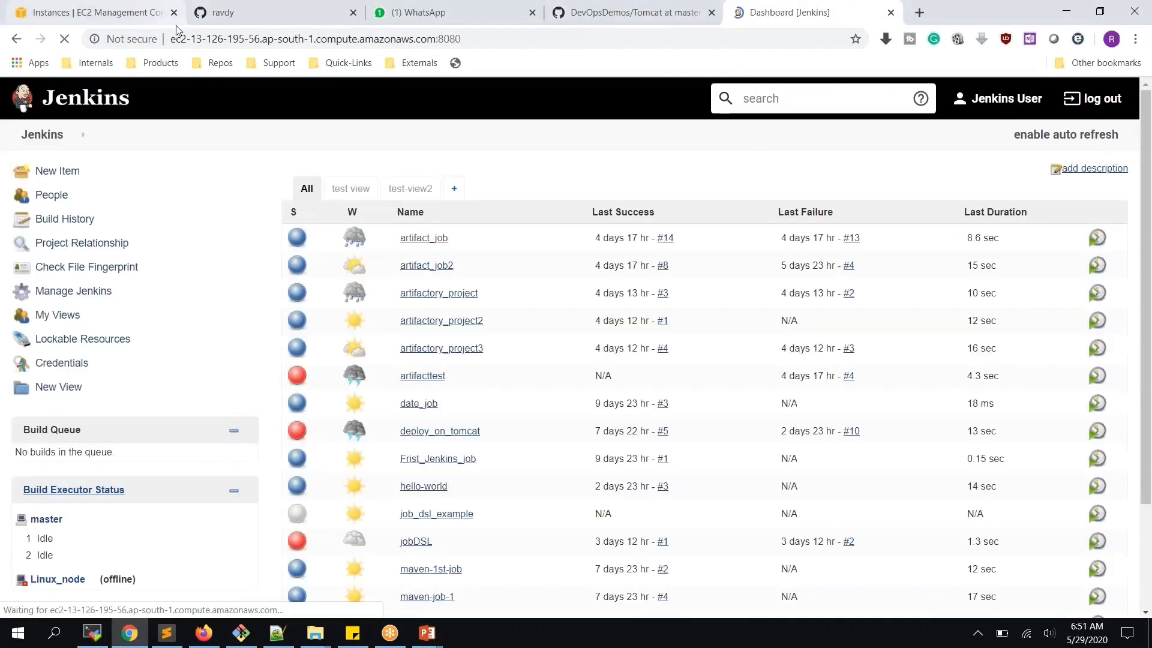
Copy the Artifactory instance's public IP 3.7.179.91 and start a new MobaXterm session
{"action": "left_click", "coordinate": [118, 13]}
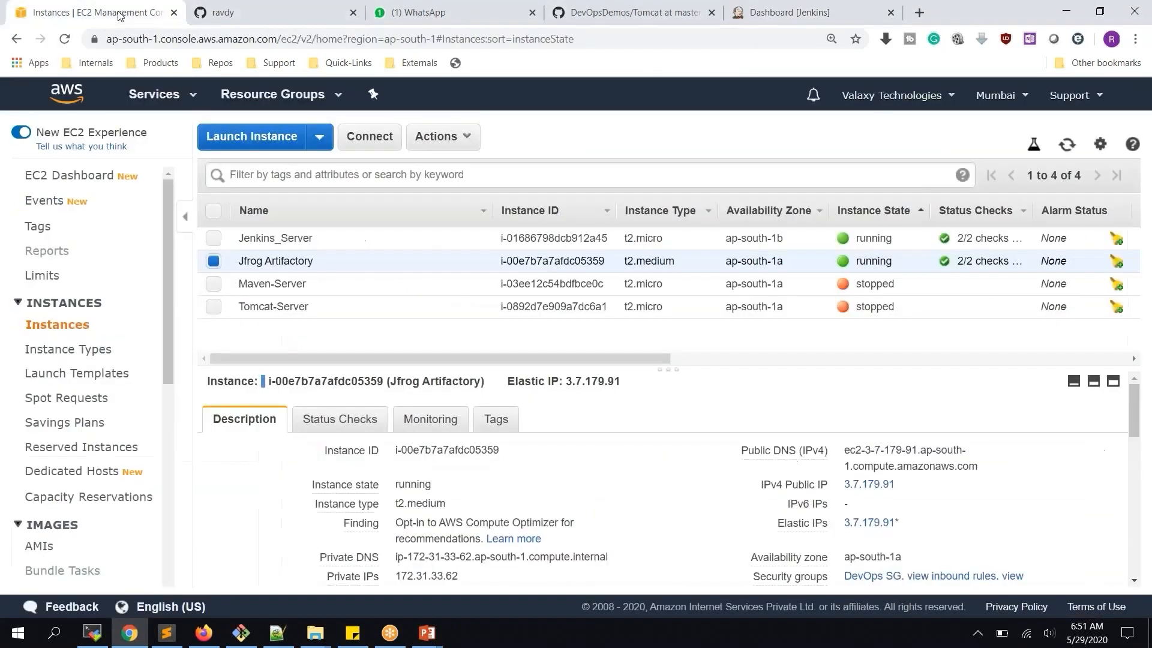
{"action": "left_click", "coordinate": [907, 485]}
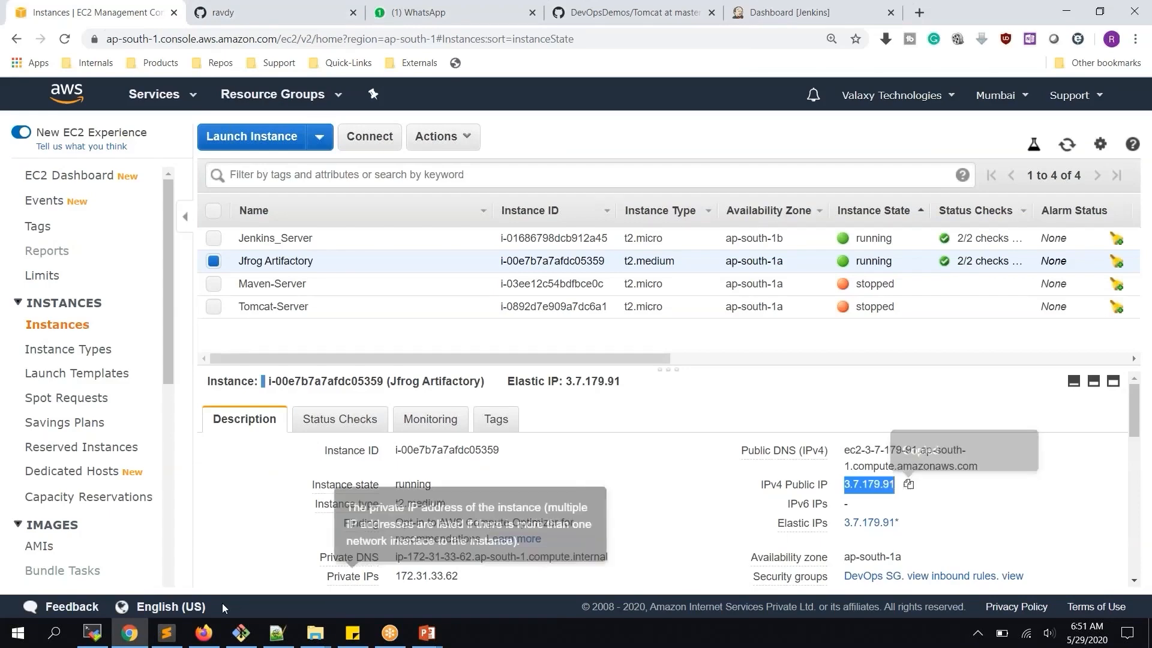
{"action": "left_click", "coordinate": [92, 633]}
{"action": "left_click", "coordinate": [21, 47]}
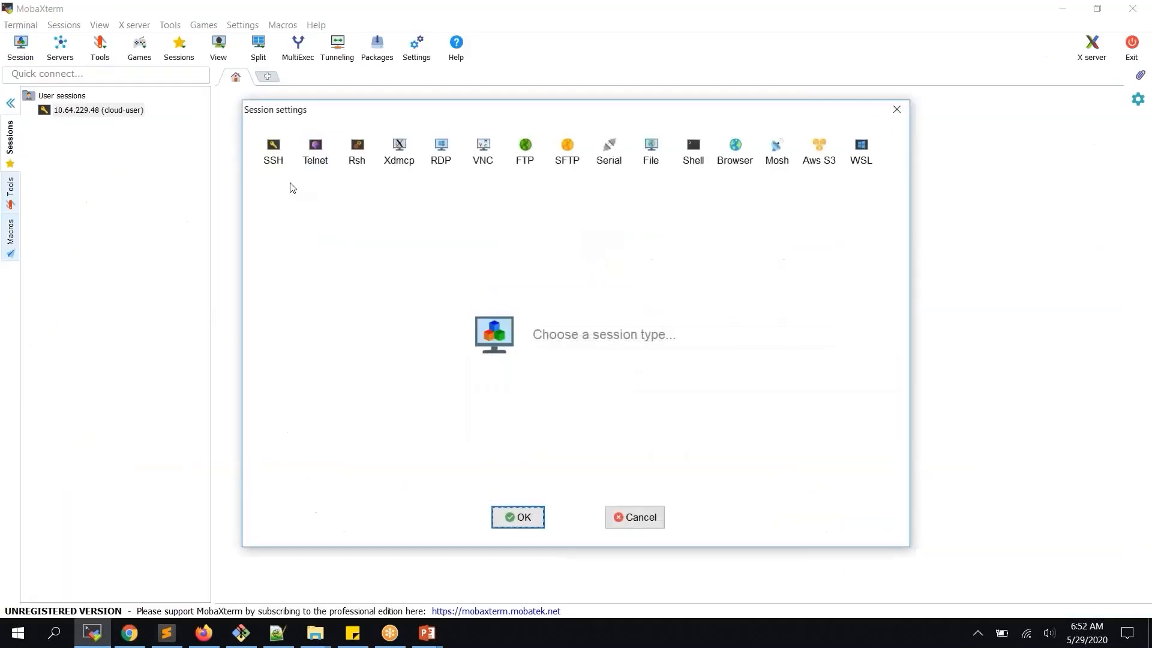
Connect via SSH to 3.7.179.91 as ec2-user using the DevOpsKey.pem private key
{"action": "left_click", "coordinate": [273, 157]}
{"action": "key", "text": "ctrl+v"}
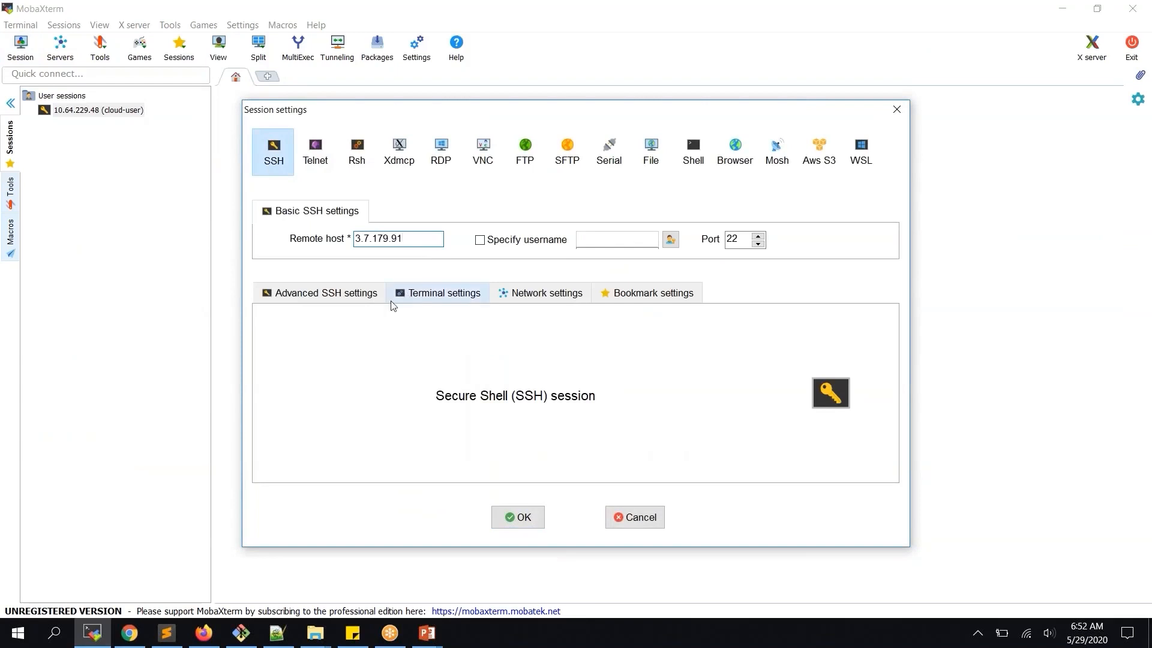
{"action": "left_click", "coordinate": [326, 293]}
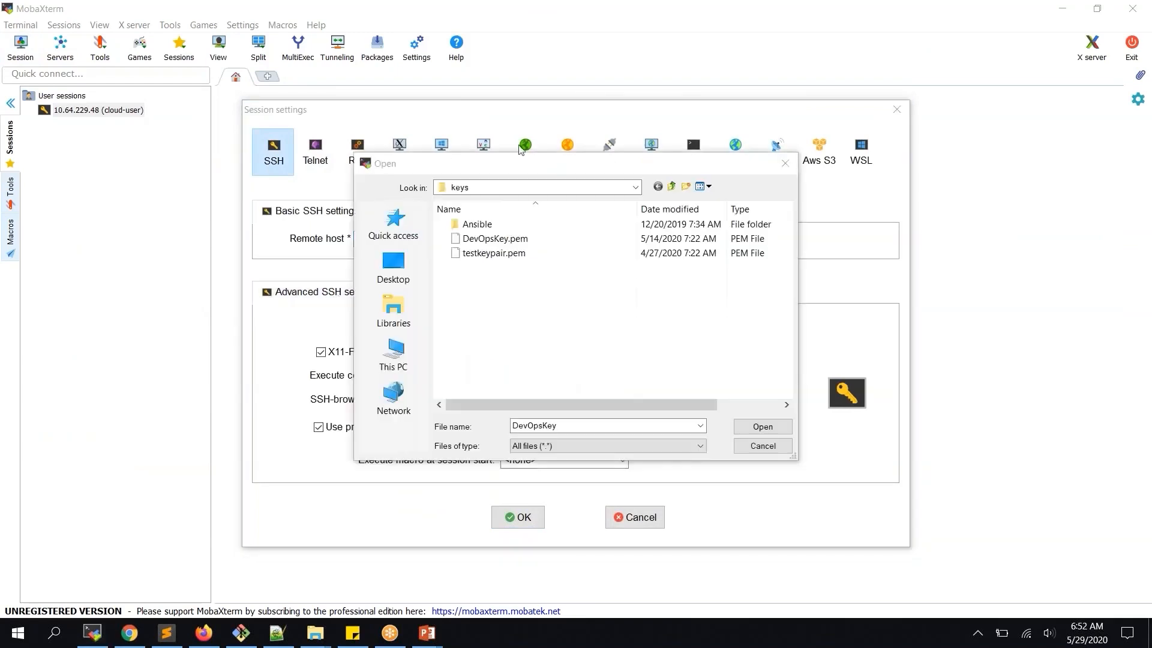
{"action": "double_click", "coordinate": [524, 242]}
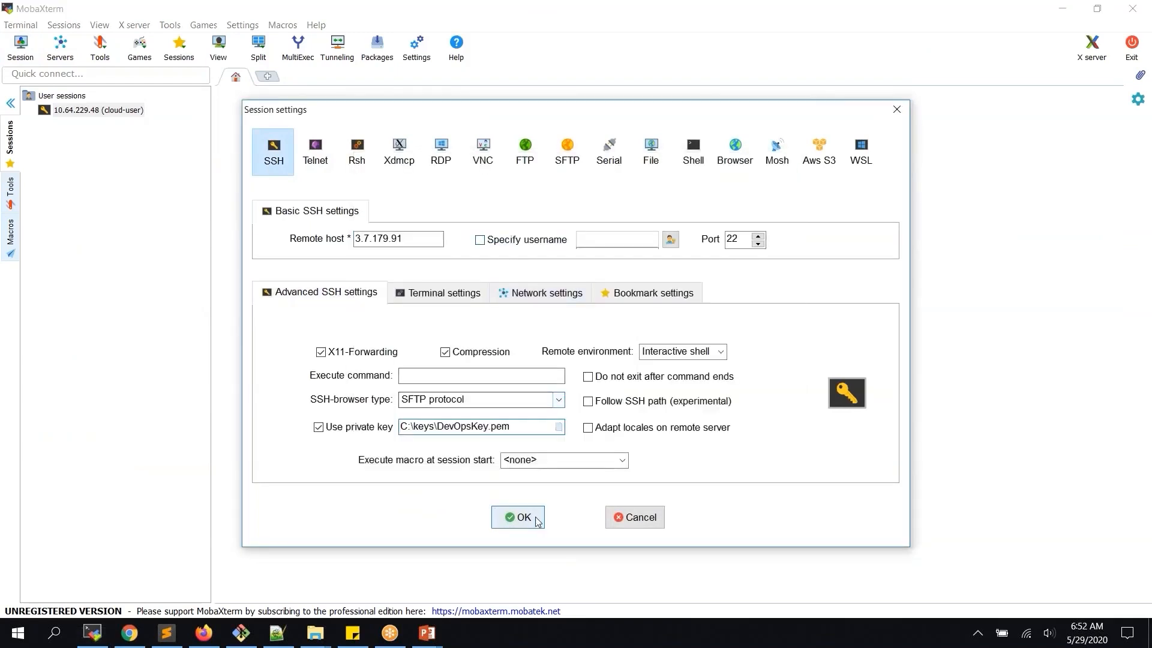
{"action": "left_click", "coordinate": [519, 242]}
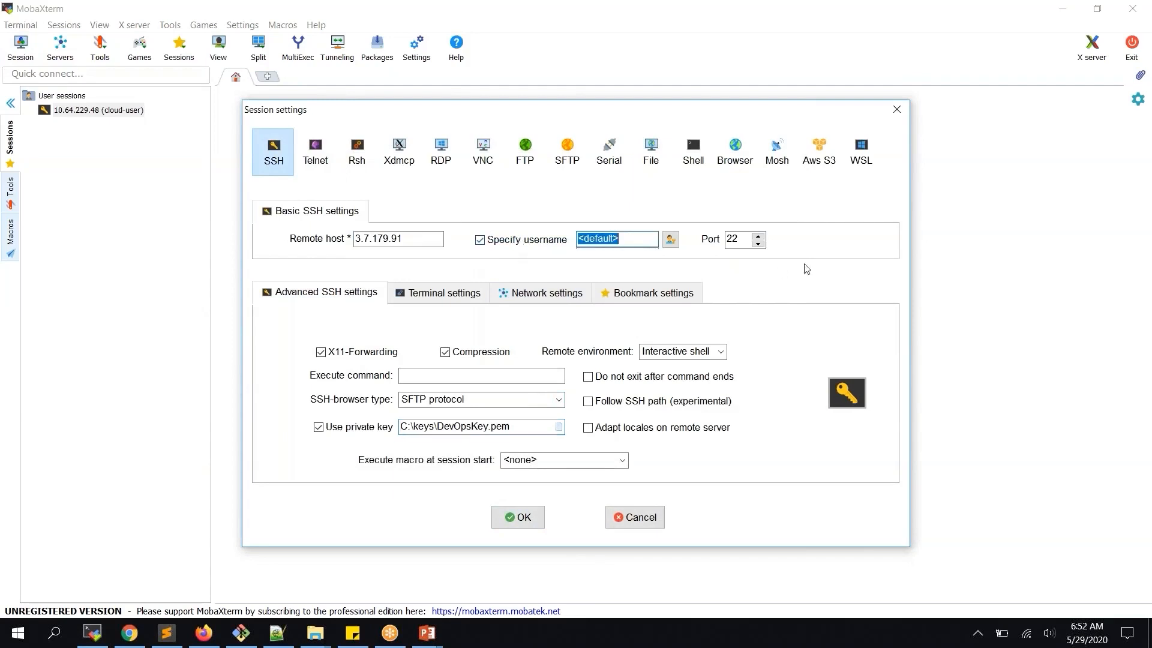
{"action": "type", "text": "ec2-user"}
{"action": "key", "text": "Return"}
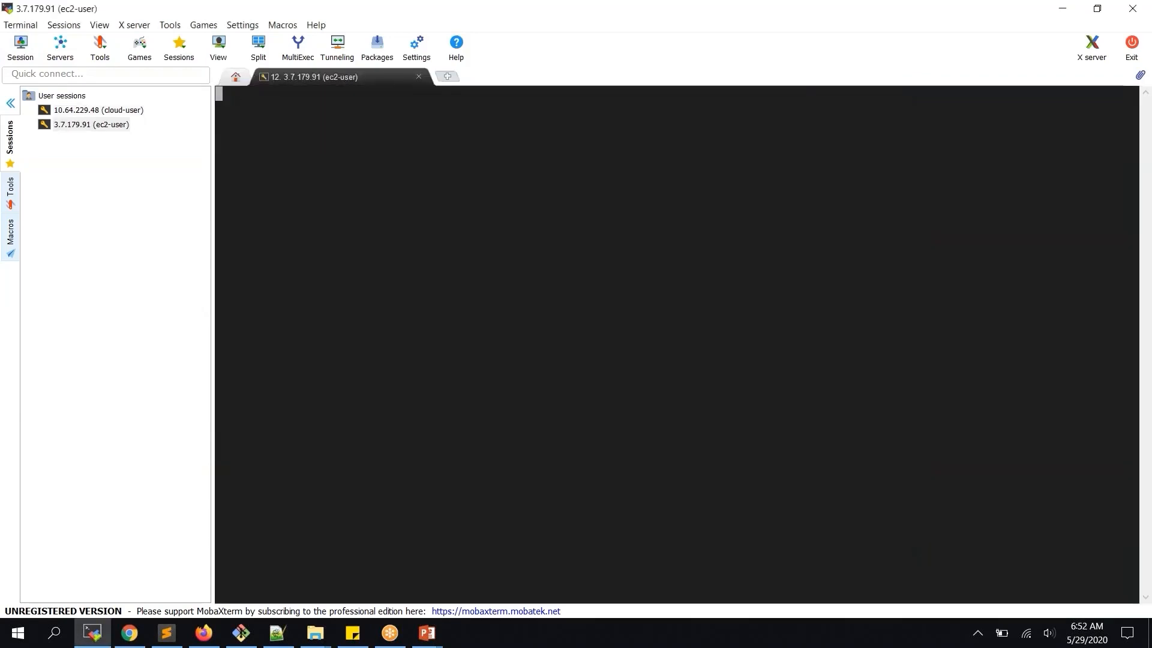
Widen the terminal, switch to root with sudo su -, and clear the screen
{"action": "left_click", "coordinate": [11, 103]}
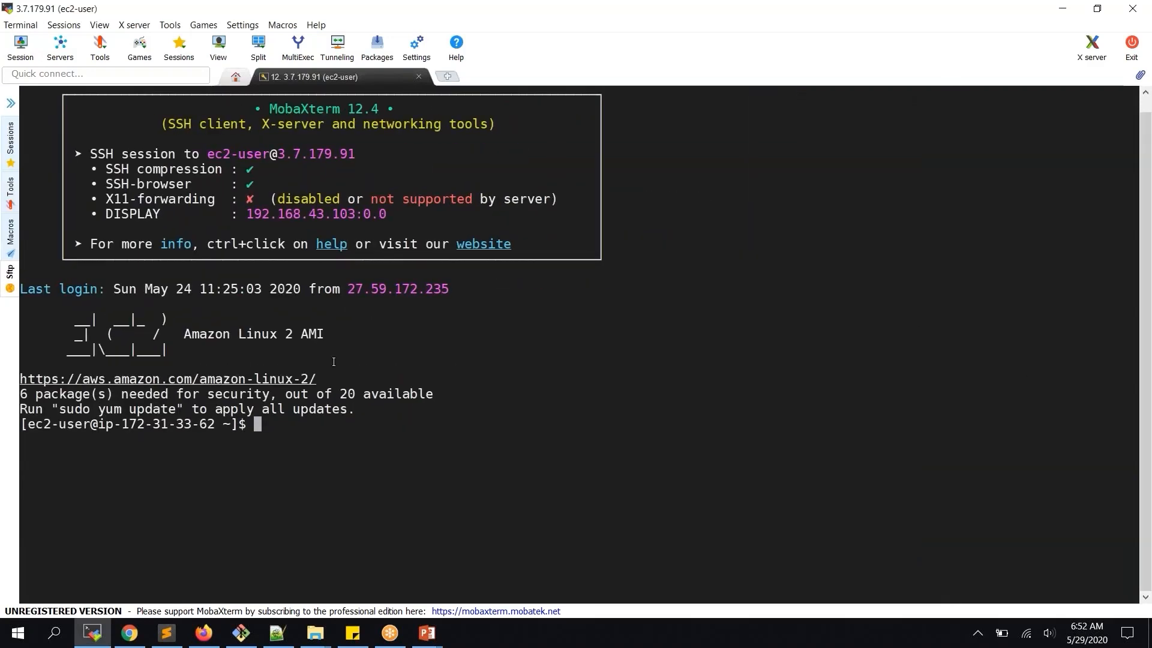
{"action": "type", "text": "sudo su -"}
{"action": "key", "text": "Return"}
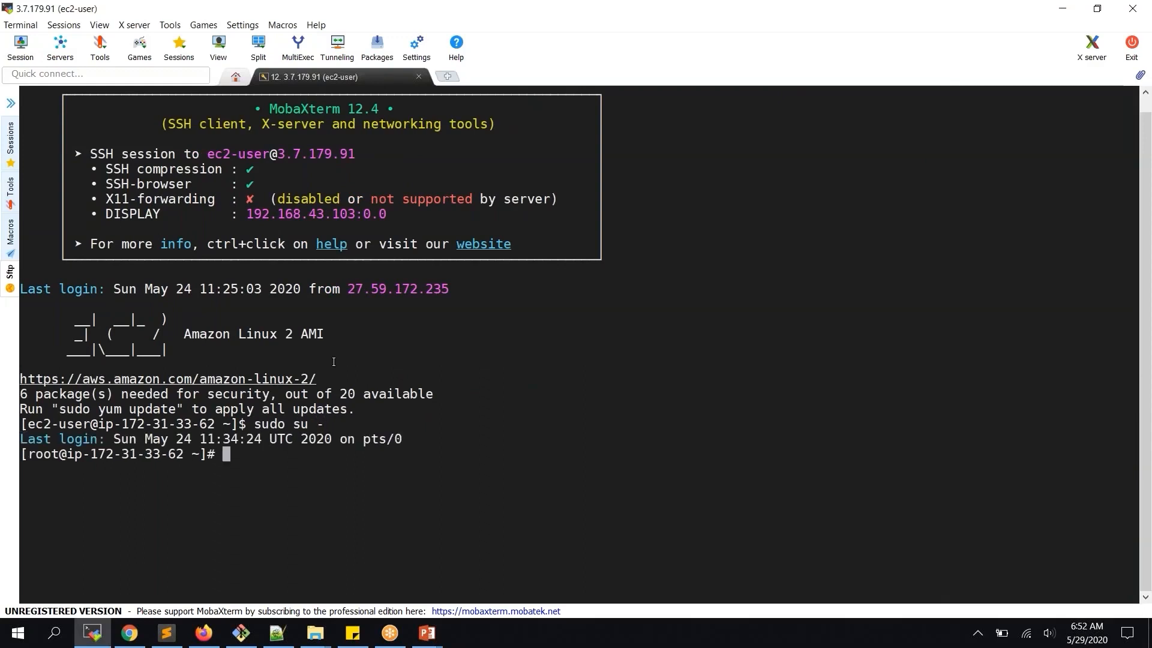
{"action": "type", "text": "clear"}
{"action": "key", "text": "Return"}
{"action": "key", "text": "Return"}
{"action": "key", "text": "Return"}
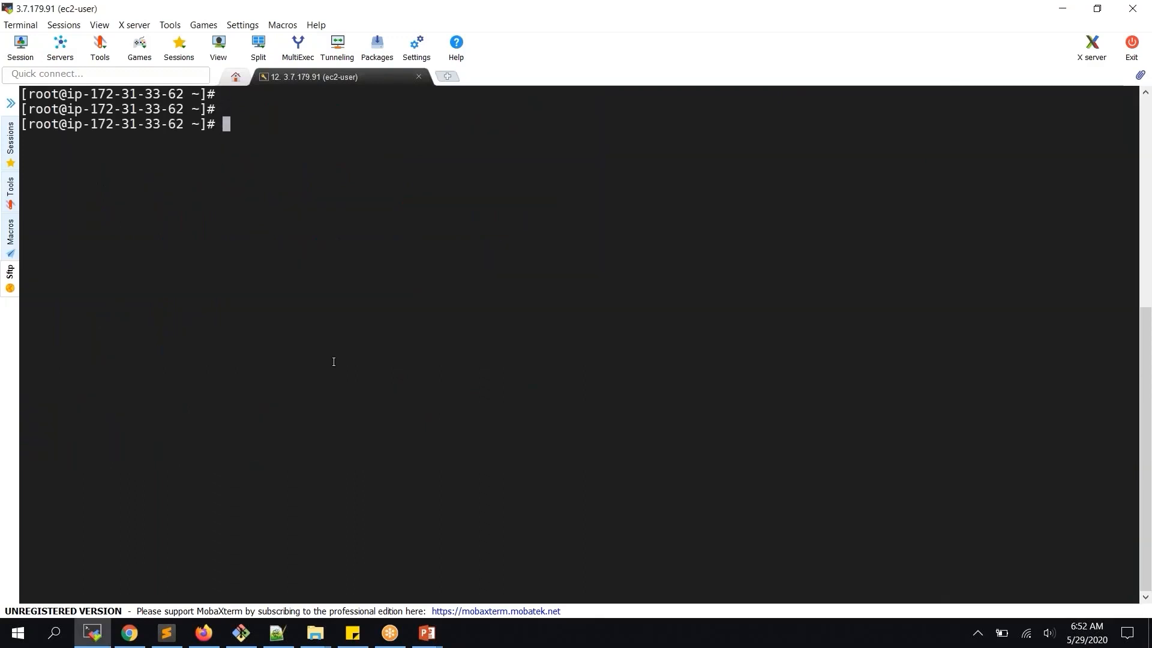
Edit /etc/hostname in vi to read artifactoryserver and save it with :wq
{"action": "type", "text": "vi /etc/hostanme"}
{"action": "key", "text": "BackSpace"}
{"action": "key", "text": "BackSpace"}
{"action": "key", "text": "BackSpace"}
{"action": "key", "text": "BackSpace"}
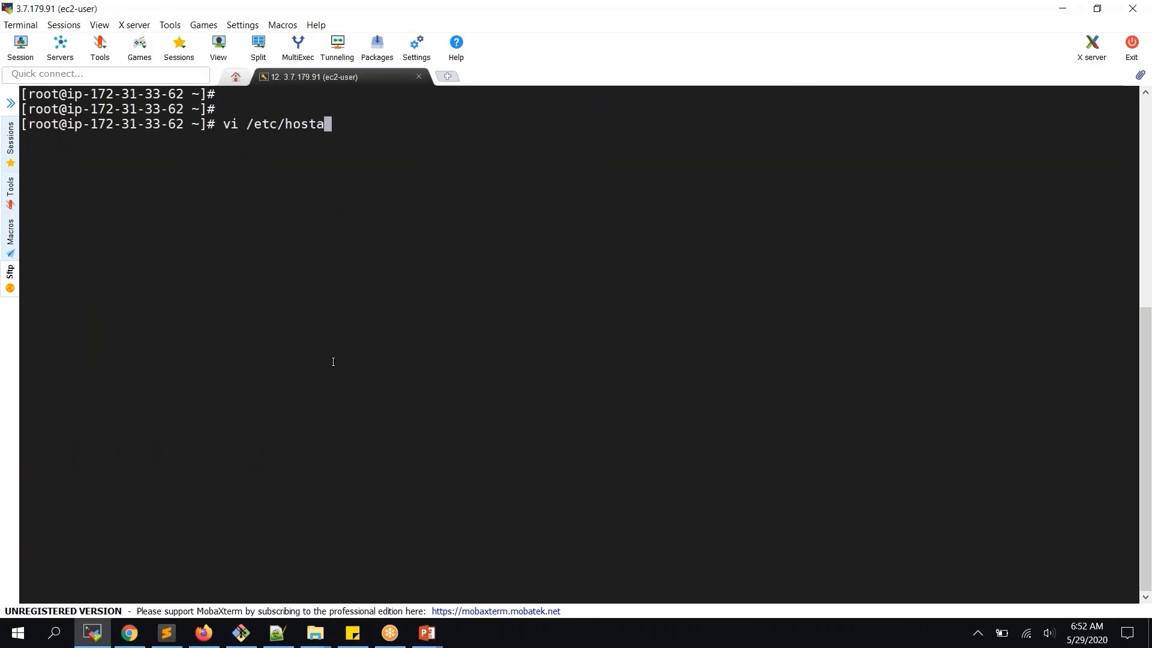
{"action": "type", "text": "name"}
{"action": "key", "text": "Return"}
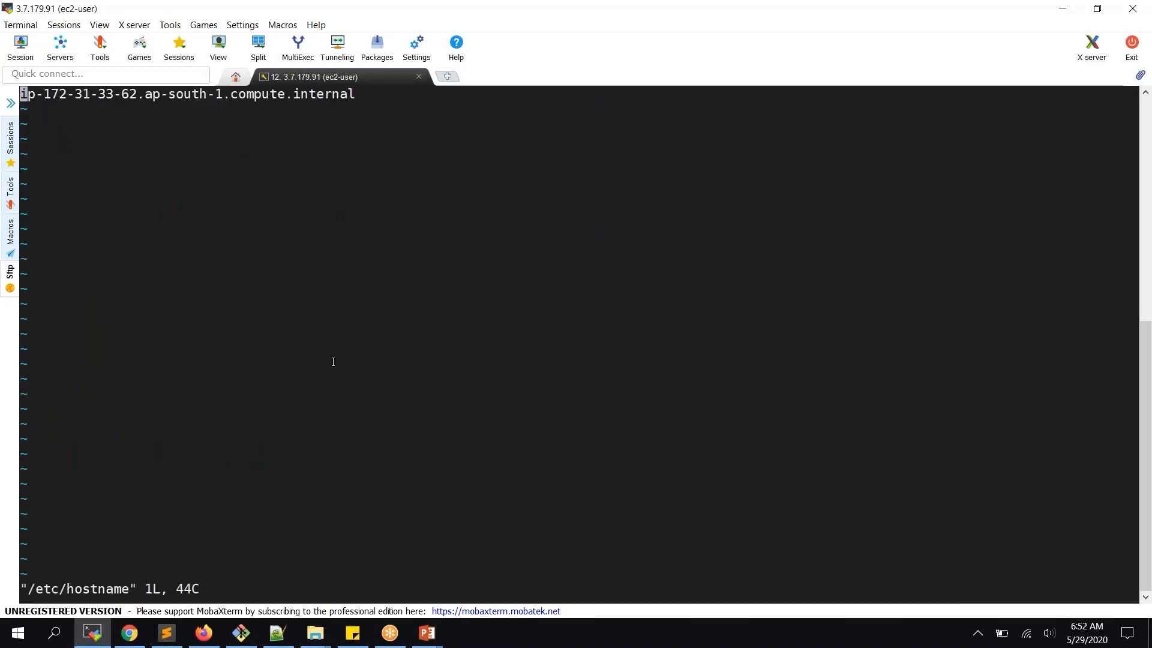
{"action": "key", "text": "d"}
{"action": "key", "text": "d"}
{"action": "type", "text": "i"}
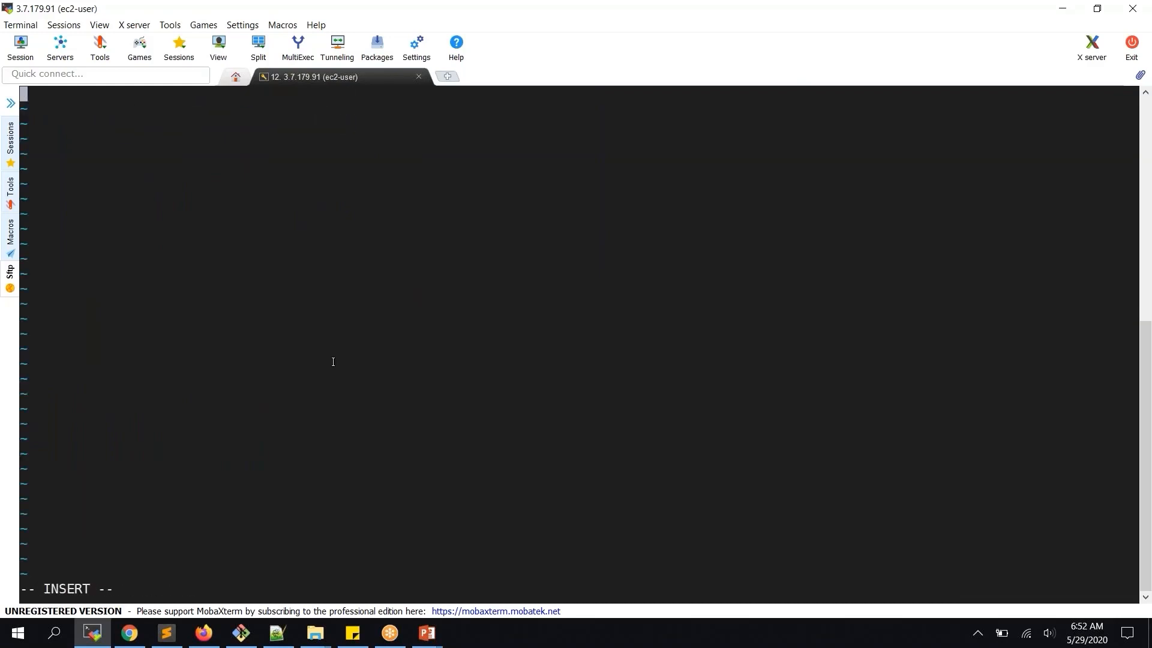
{"action": "type", "text": "artifactory"}
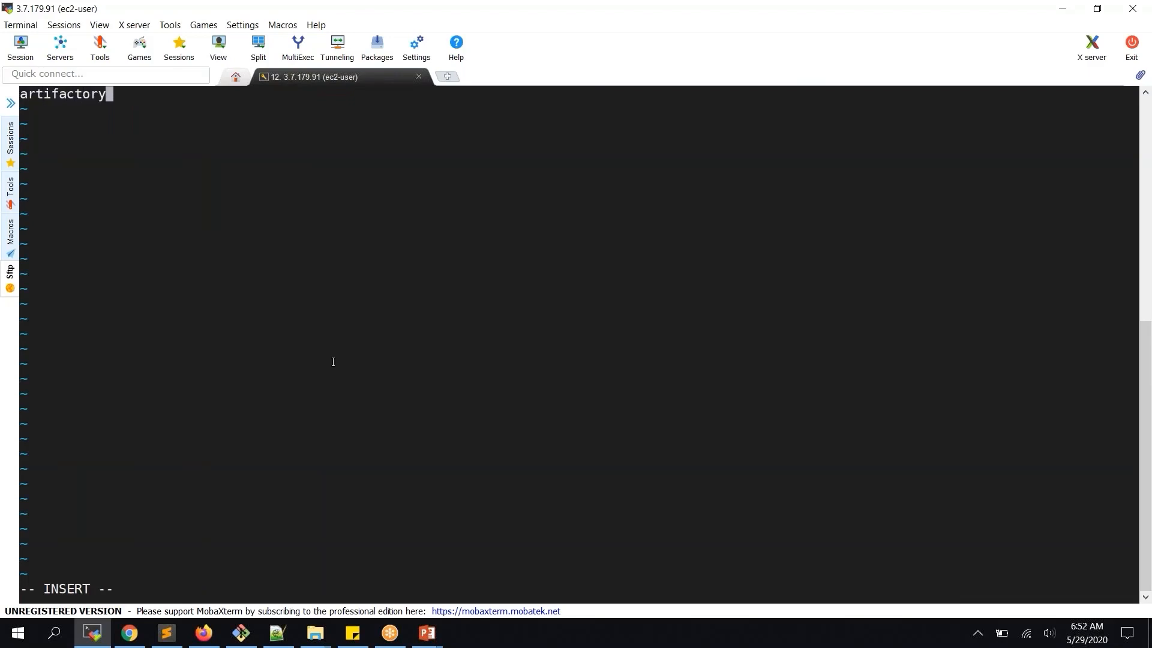
{"action": "type", "text": "server"}
{"action": "key", "text": "Escape"}
{"action": "type", "text": ":wq"}
{"action": "key", "text": "Return"}
Exit the nested root shell and display /etc/hostname to verify the new name
{"action": "type", "text": "sudo su -"}
{"action": "key", "text": "Return"}
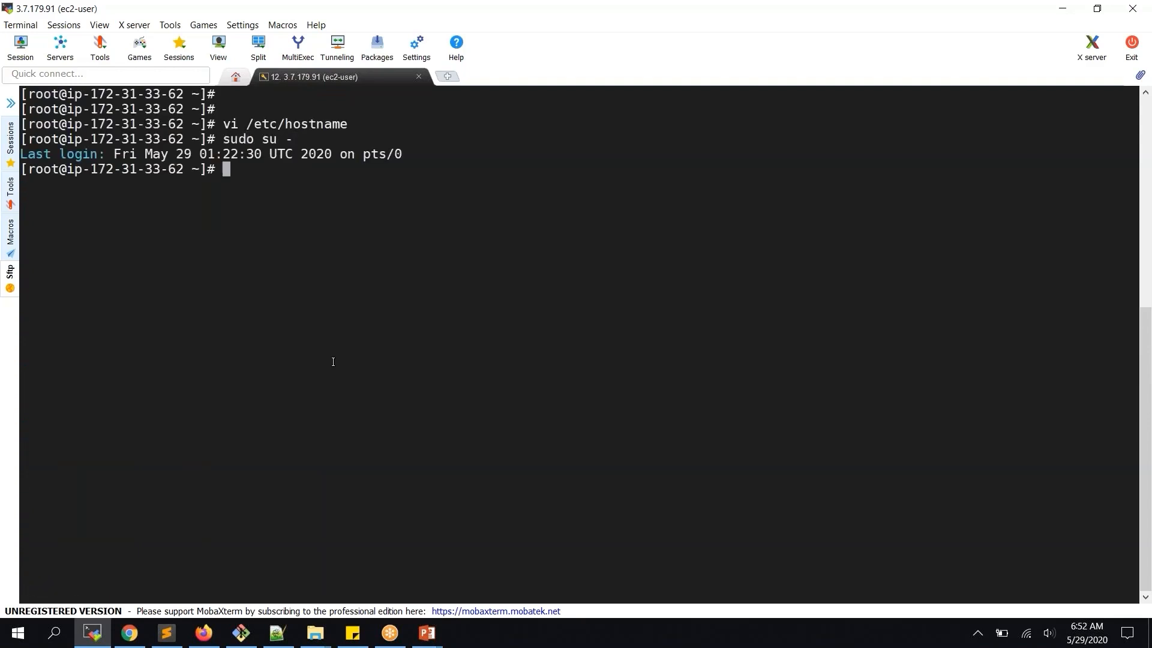
{"action": "type", "text": "hostn"}
{"action": "key", "text": "BackSpace"}
{"action": "key", "text": "BackSpace"}
{"action": "key", "text": "BackSpace"}
{"action": "key", "text": "BackSpace"}
{"action": "key", "text": "BackSpace"}
{"action": "type", "text": "exit"}
{"action": "key", "text": "Return"}
{"action": "type", "text": "hostn"}
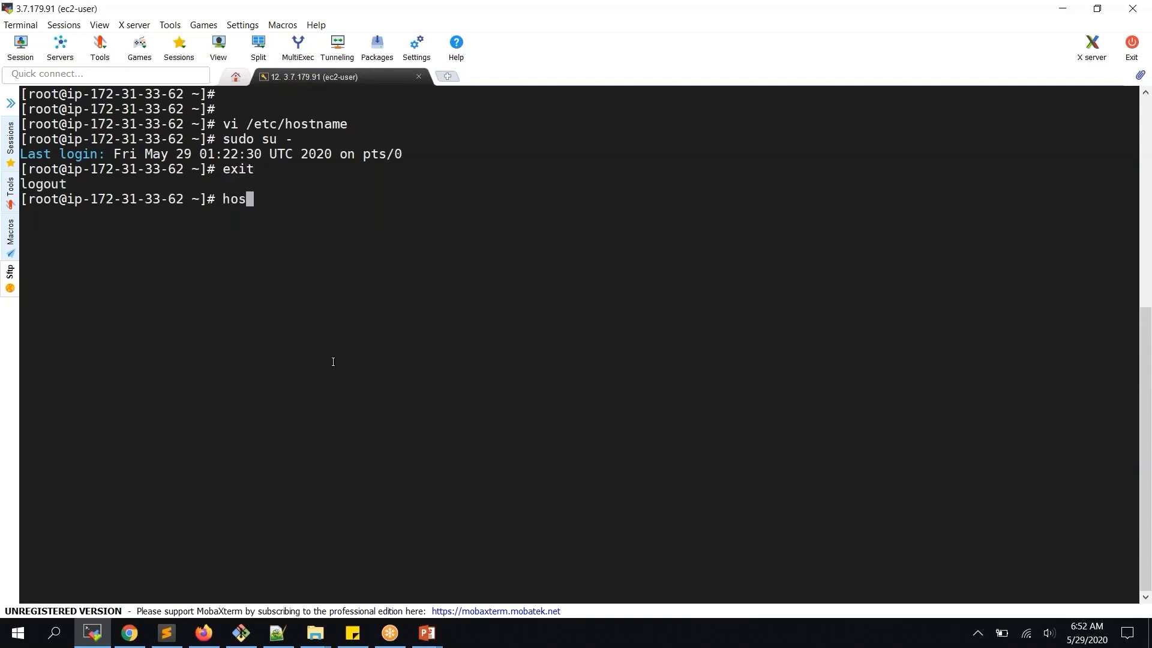
{"action": "key", "text": "BackSpace"}
{"action": "key", "text": "BackSpace"}
{"action": "key", "text": "BackSpace"}
{"action": "key", "text": "BackSpace"}
{"action": "key", "text": "BackSpace"}
{"action": "type", "text": "cat /etc/hostn"}
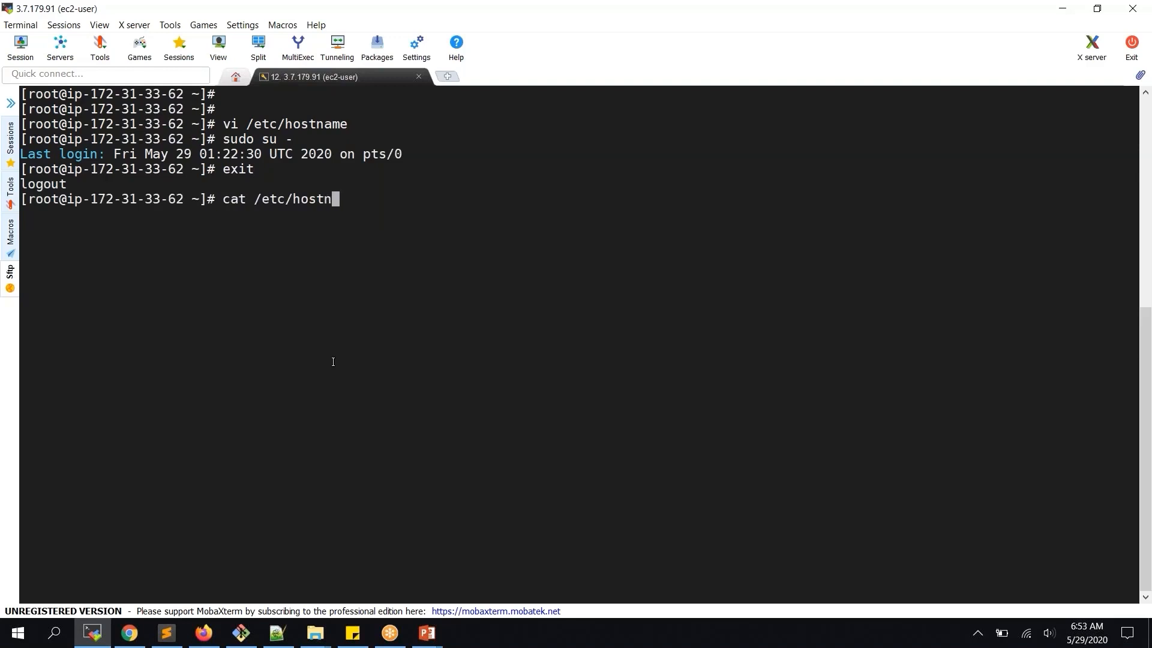
{"action": "key", "text": "Tab"}
{"action": "key", "text": "Return"}
Apply hostname artifactoryserver to the running system, log in as root again, and clear
{"action": "double_click", "coordinate": [111, 214]}
{"action": "key", "text": "ctrl+c"}
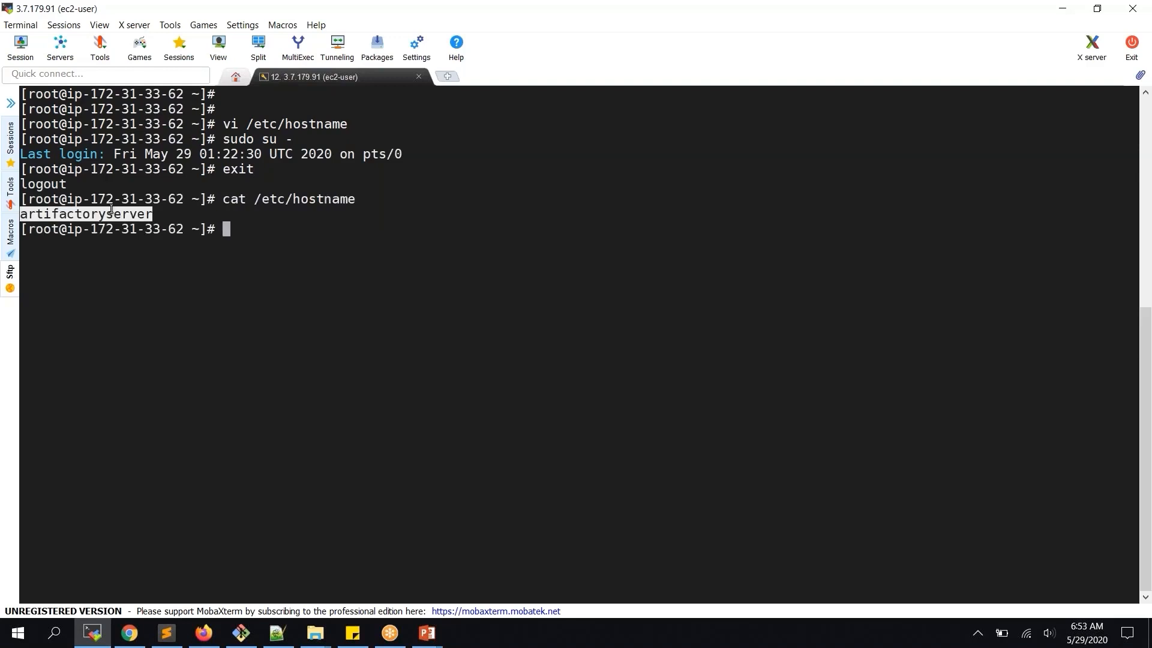
{"action": "type", "text": "hostname"}
{"action": "right_click", "coordinate": [118, 208]}
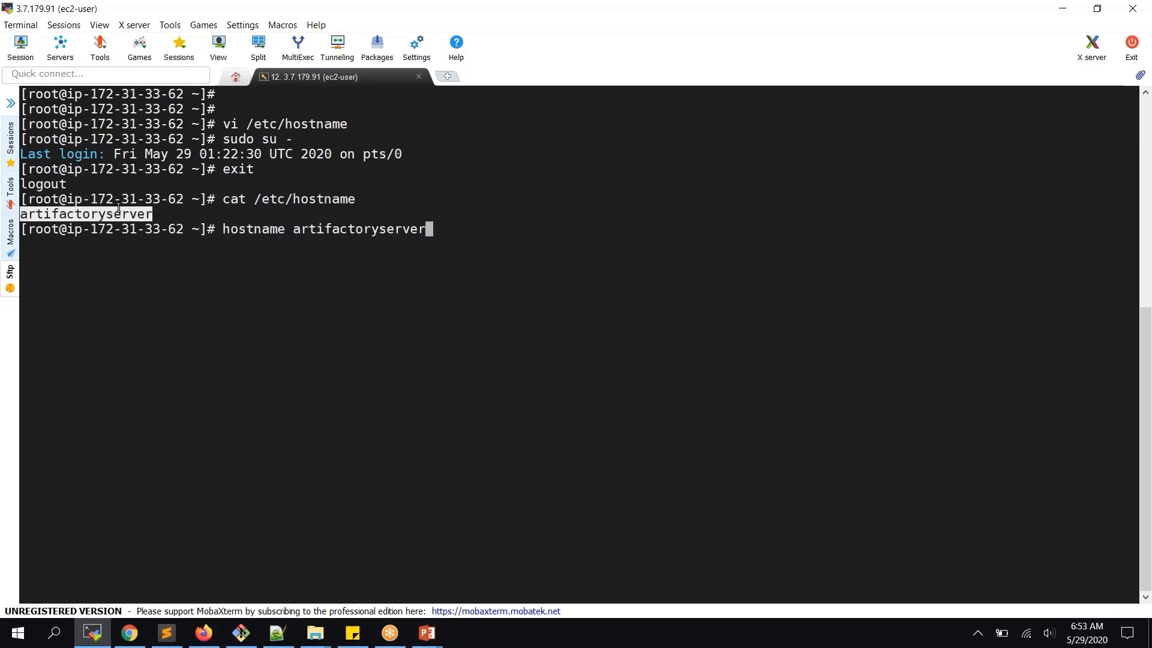
{"action": "key", "text": "Return"}
{"action": "type", "text": "sudo su -"}
{"action": "key", "text": "Return"}
{"action": "type", "text": "clear"}
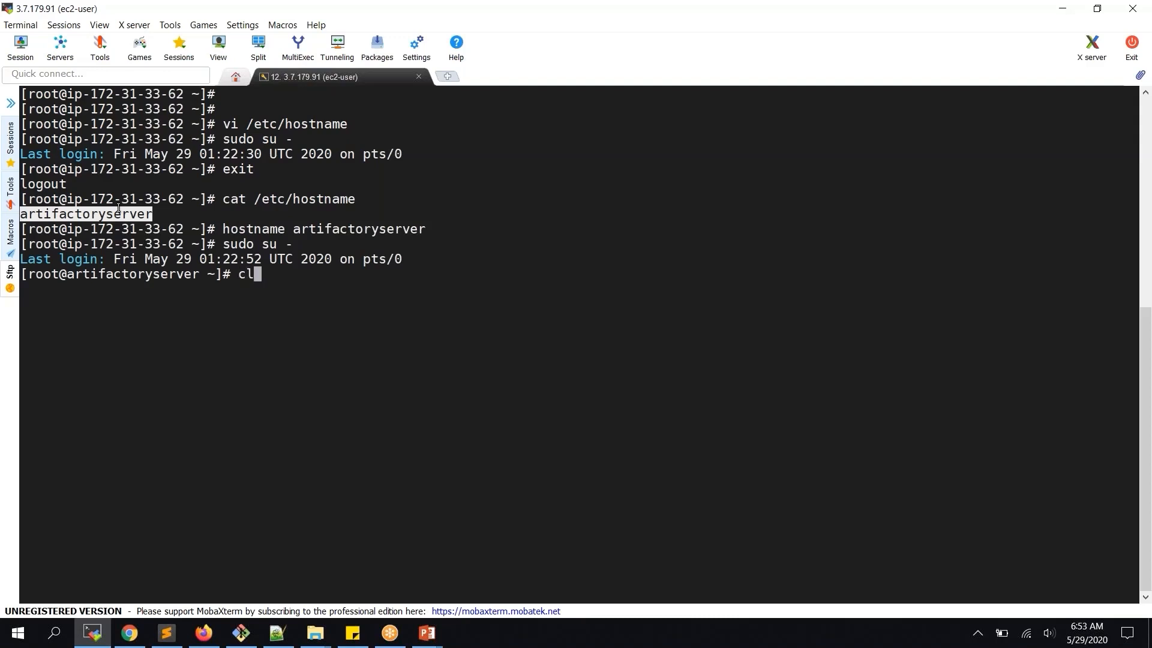
{"action": "key", "text": "Return"}
{"action": "key", "text": "Return"}
{"action": "key", "text": "Return"}
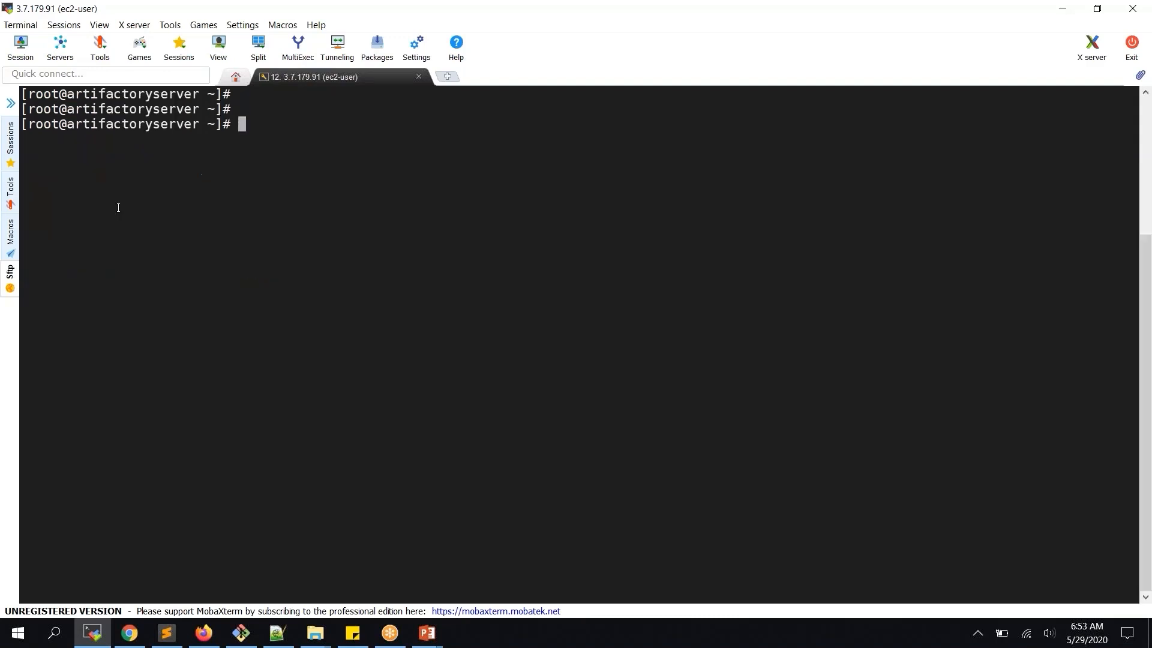
Change into /opt/artifactory-oss-6.19.1 and list its contents
{"action": "type", "text": "cd /oo"}
{"action": "key", "text": "BackSpace"}
{"action": "type", "text": "pt"}
{"action": "key", "text": "Return"}
{"action": "type", "text": "ls"}
{"action": "key", "text": "Return"}
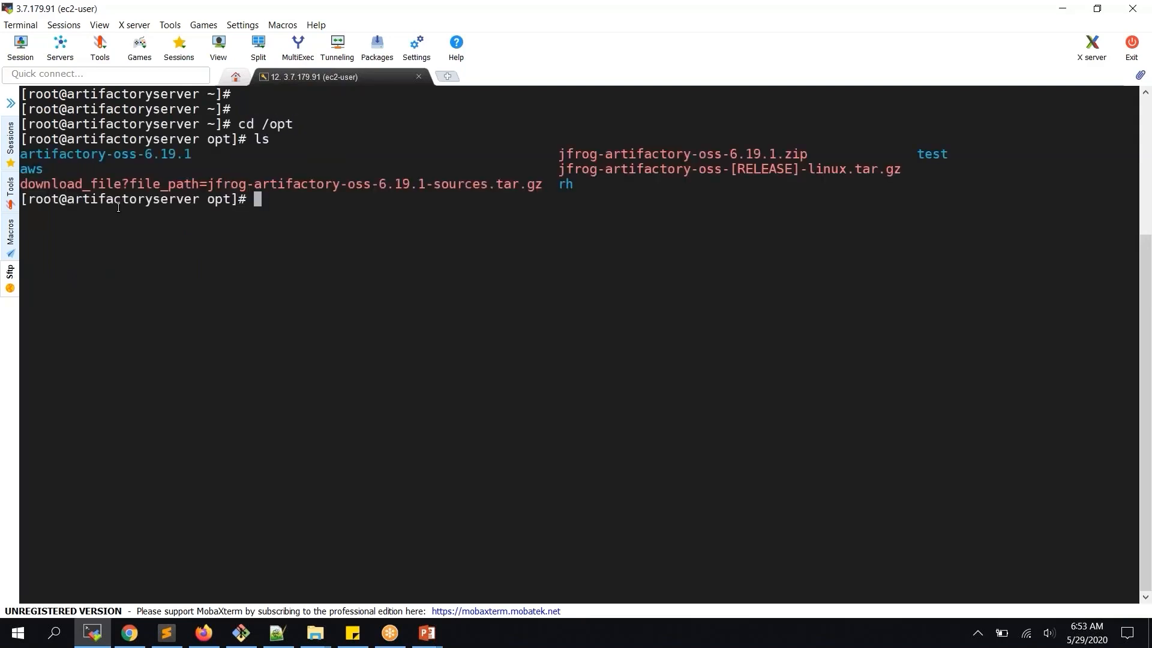
{"action": "type", "text": "cd a"}
{"action": "key", "text": "Tab"}
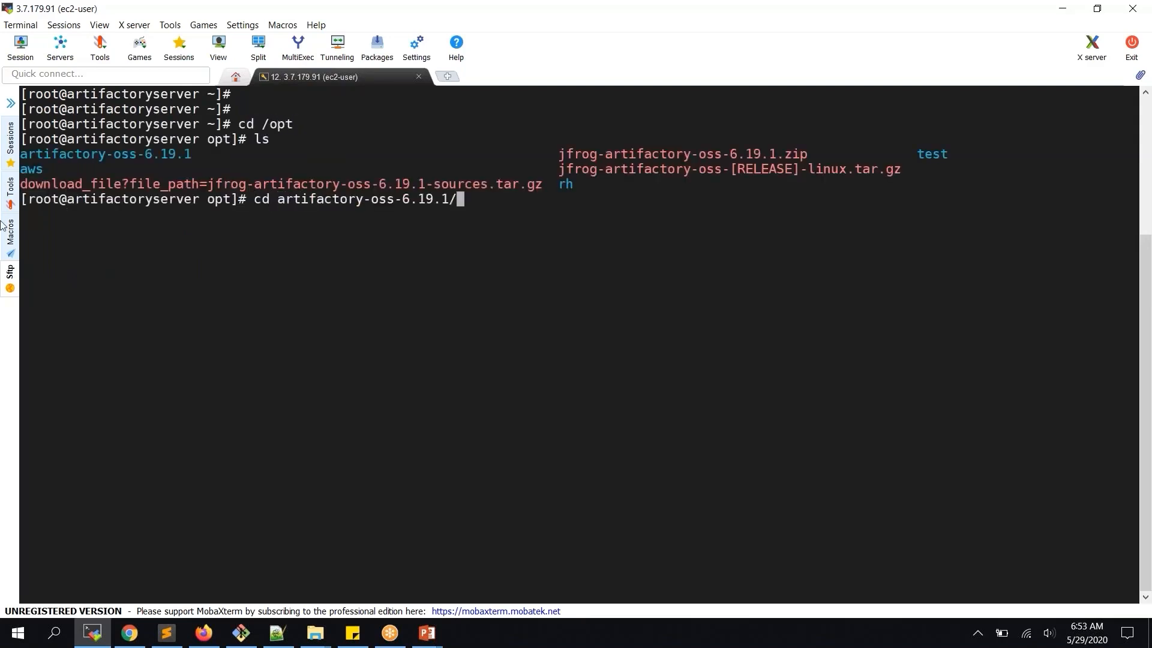
{"action": "key", "text": "Return"}
{"action": "type", "text": "ls"}
{"action": "key", "text": "Return"}
Run ./artifactory.sh start from the bin folder, then copy the instance's public DNS in EC2
{"action": "type", "text": "cd bi"}
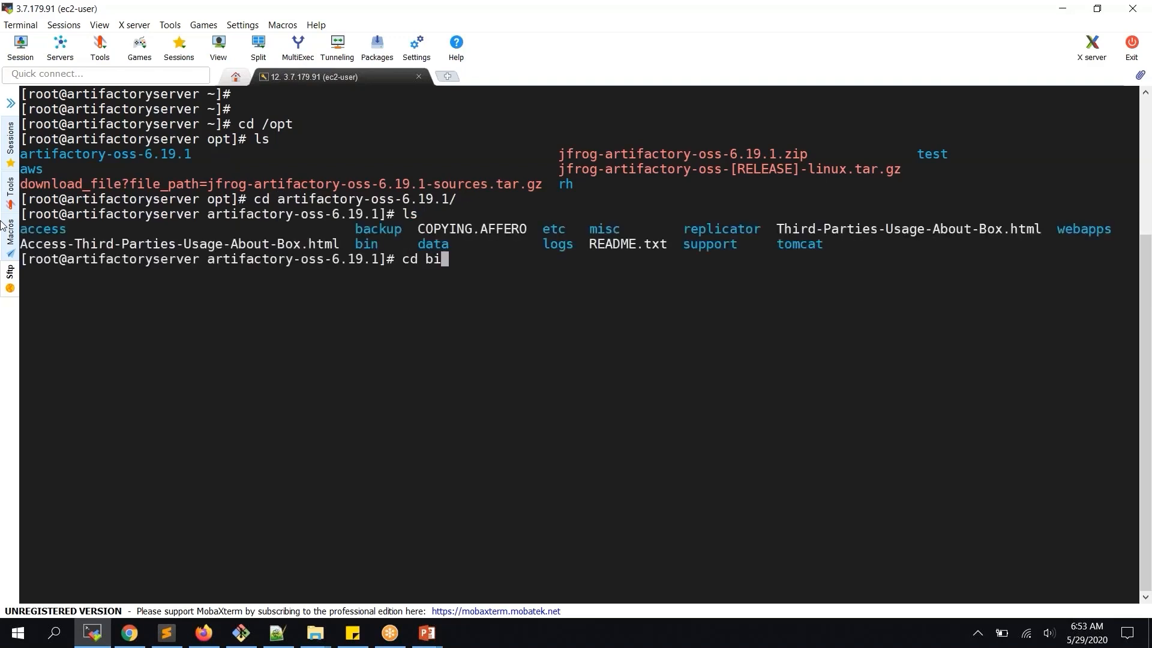
{"action": "key", "text": "Tab"}
{"action": "key", "text": "Return"}
{"action": "type", "text": "ls"}
{"action": "key", "text": "Return"}
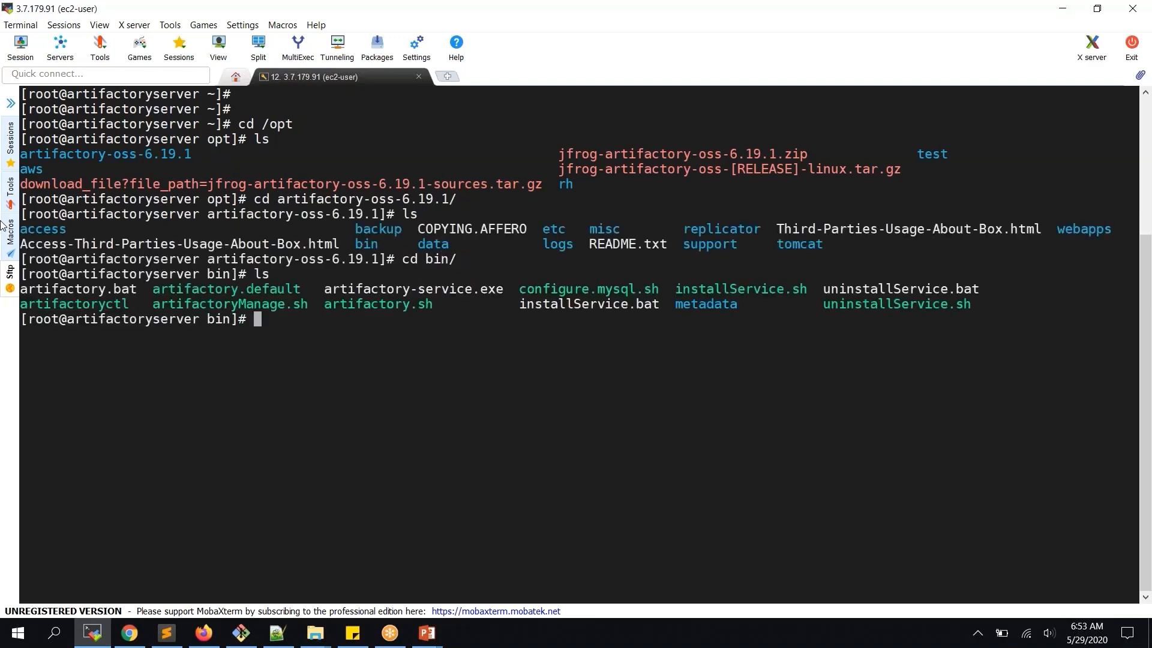
{"action": "type", "text": "./ar"}
{"action": "key", "text": "Tab"}
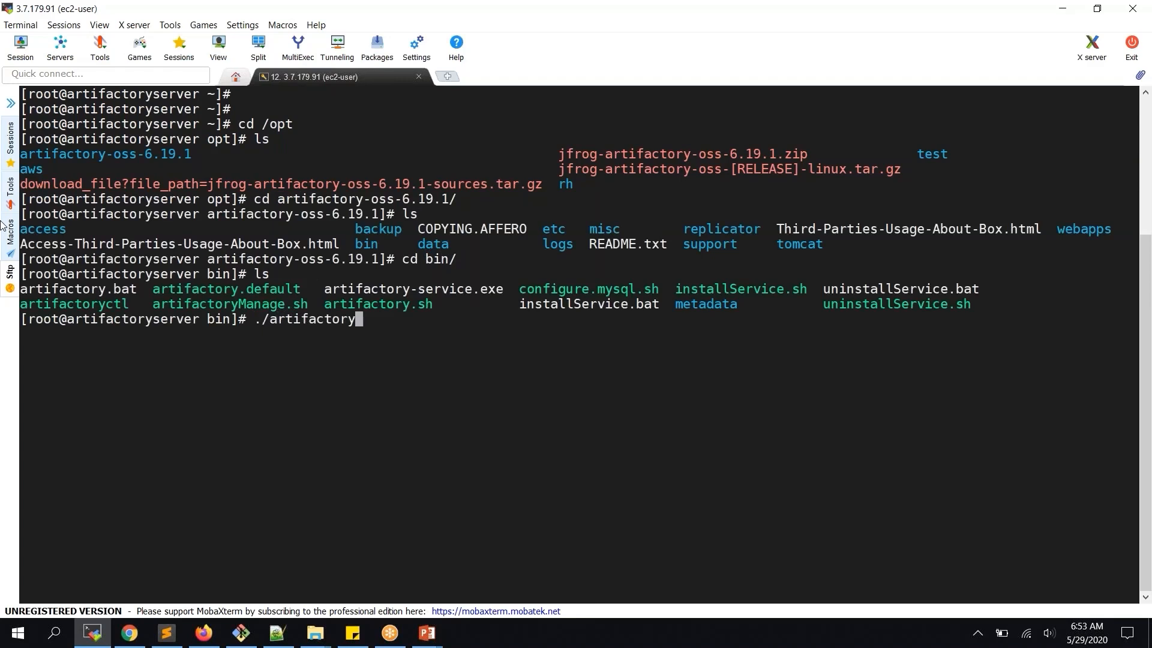
{"action": "type", "text": "."}
{"action": "key", "text": "Tab"}
{"action": "type", "text": "start"}
{"action": "key", "text": "BackSpace"}
{"action": "key", "text": "BackSpace"}
{"action": "key", "text": "BackSpace"}
{"action": "key", "text": "BackSpace"}
{"action": "key", "text": "BackSpace"}
{"action": "key", "text": "BackSpace"}
{"action": "type", "text": "start"}
{"action": "key", "text": "Return"}
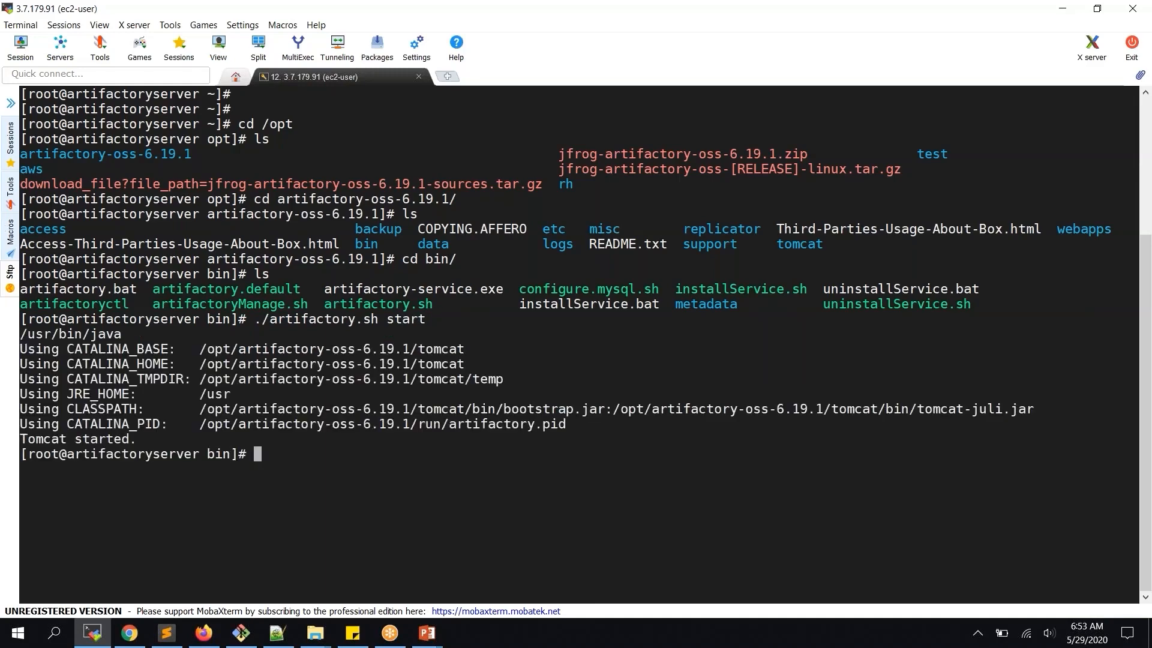
{"action": "left_click", "coordinate": [129, 633]}
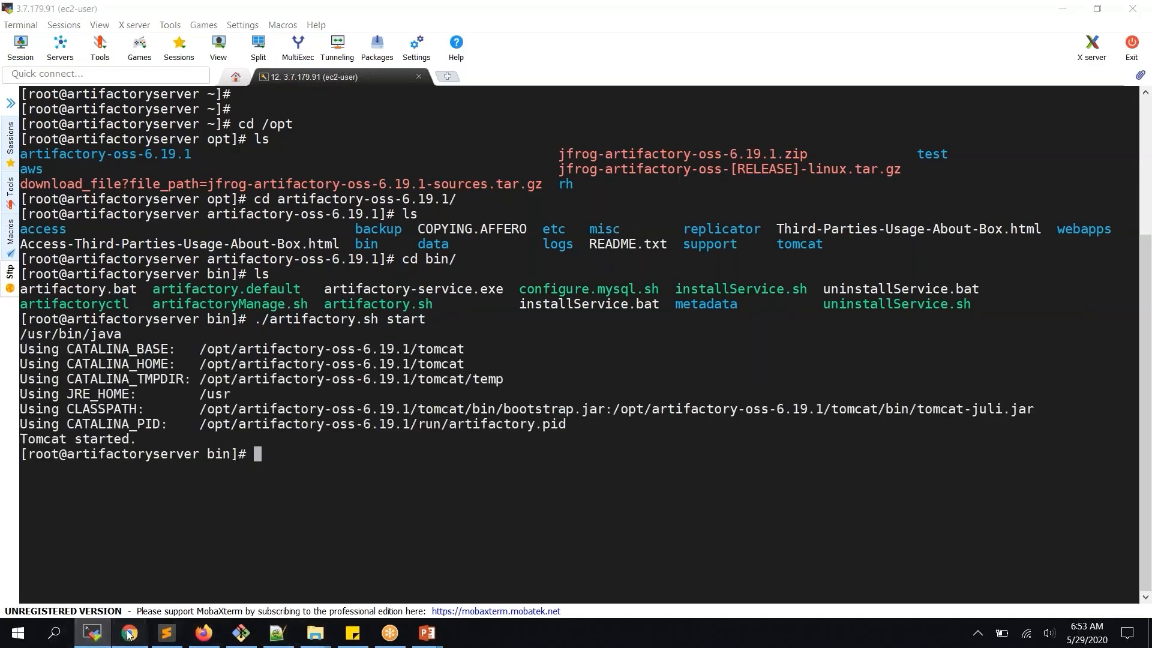
{"action": "left_click", "coordinate": [991, 466]}
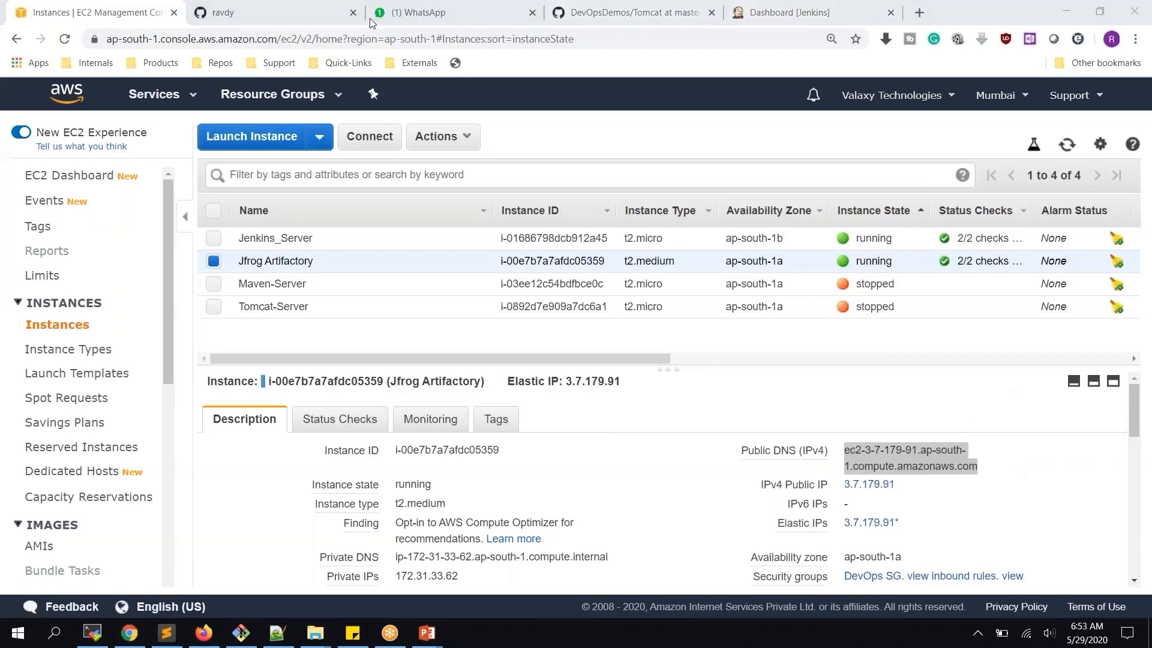
Load Artifactory in a new tab at the copied public DNS on port 8081
{"action": "left_click", "coordinate": [918, 13]}
{"action": "key", "text": "ctrl+v"}
{"action": "type", "text": ":8"}
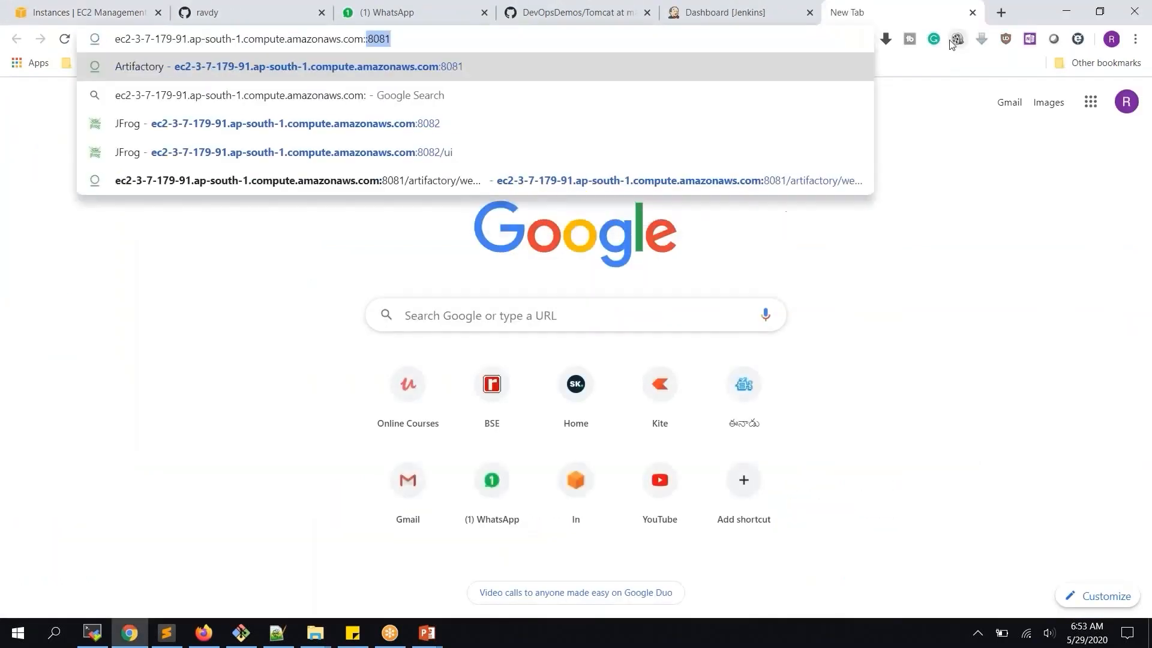
{"action": "type", "text": "081"}
{"action": "key", "text": "Return"}
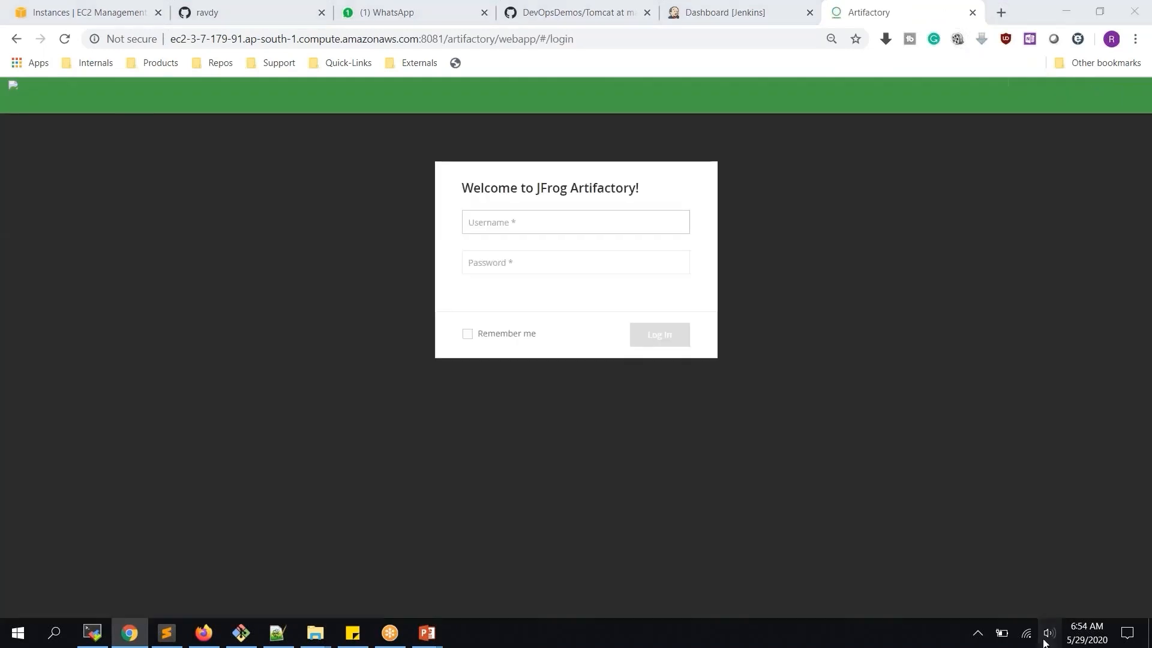
Sign in to Artifactory with username admin and the account password
{"action": "left_click", "coordinate": [1047, 639]}
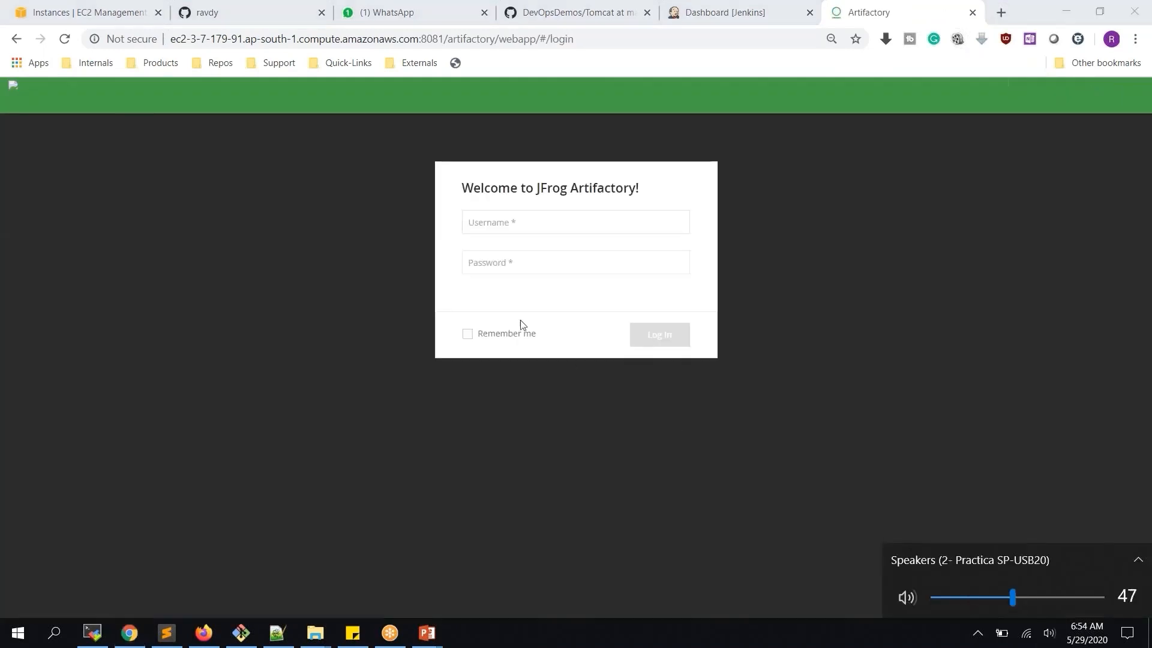
{"action": "left_click", "coordinate": [520, 319]}
{"action": "left_click", "coordinate": [542, 223]}
{"action": "type", "text": "admin"}
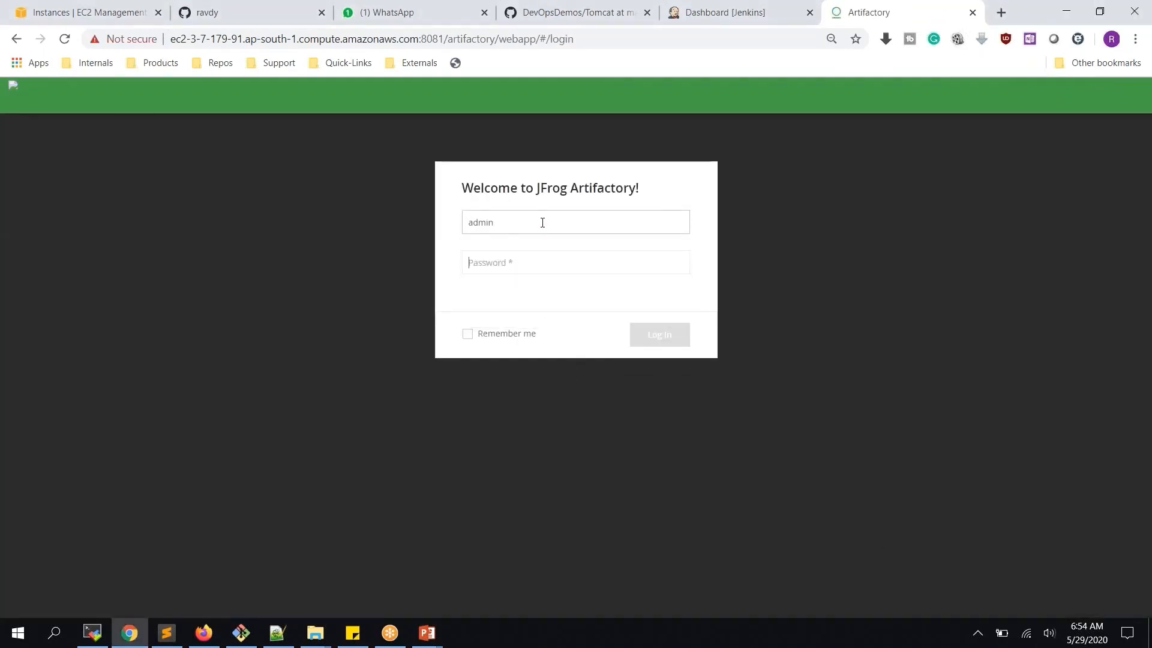
{"action": "key", "text": "Tab"}
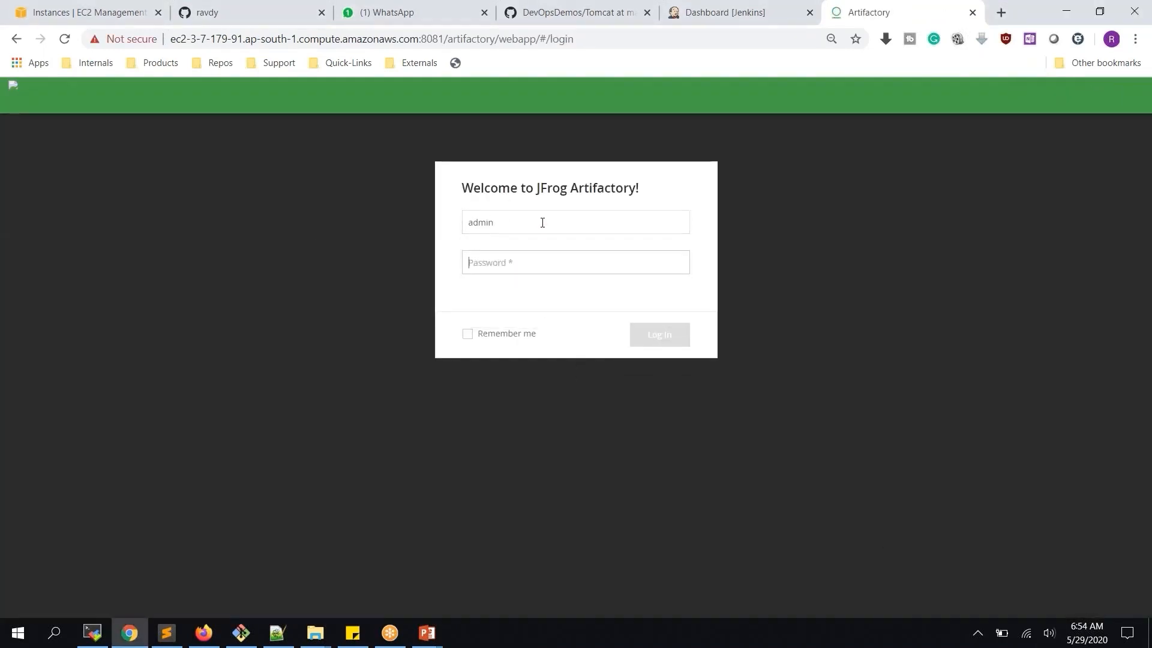
{"action": "type", "text": "pass"}
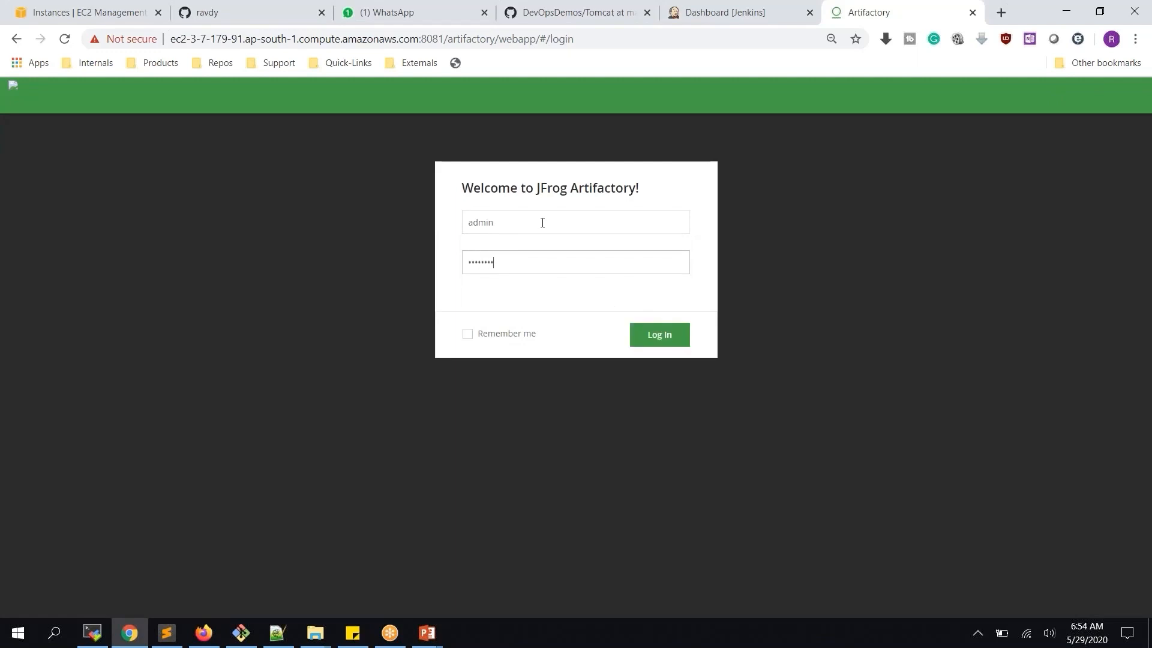
{"action": "type", "text": "word"}
{"action": "key", "text": "Return"}
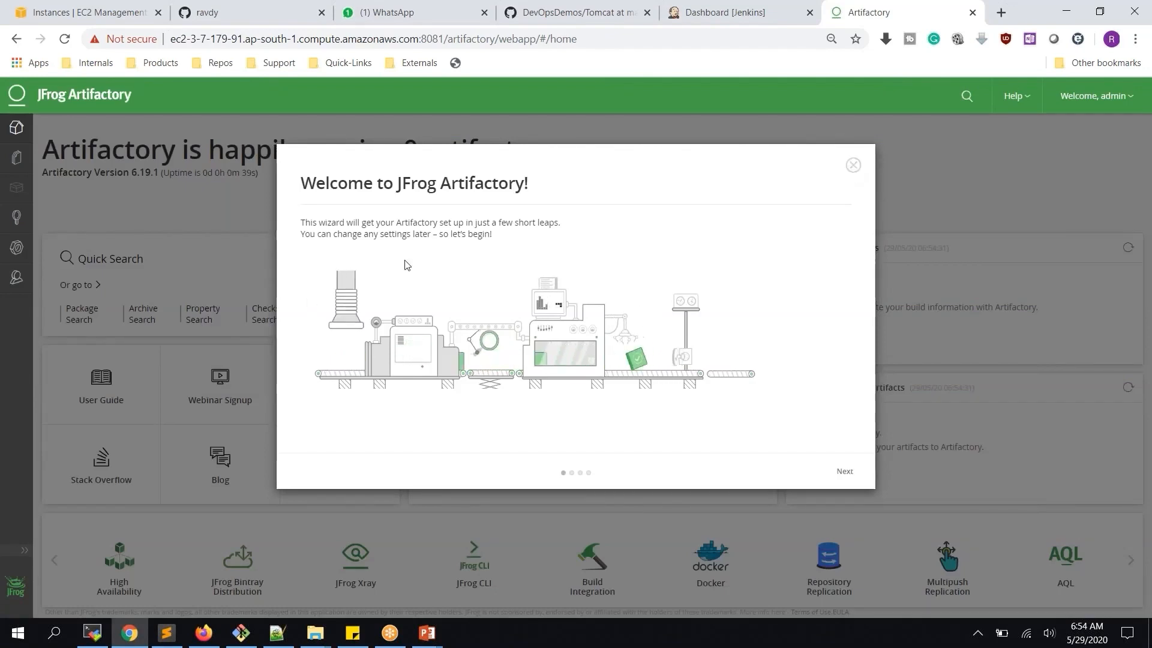
Step through the welcome wizard: skip the proxy, create the Maven repositories, and finish
{"action": "left_click", "coordinate": [844, 472]}
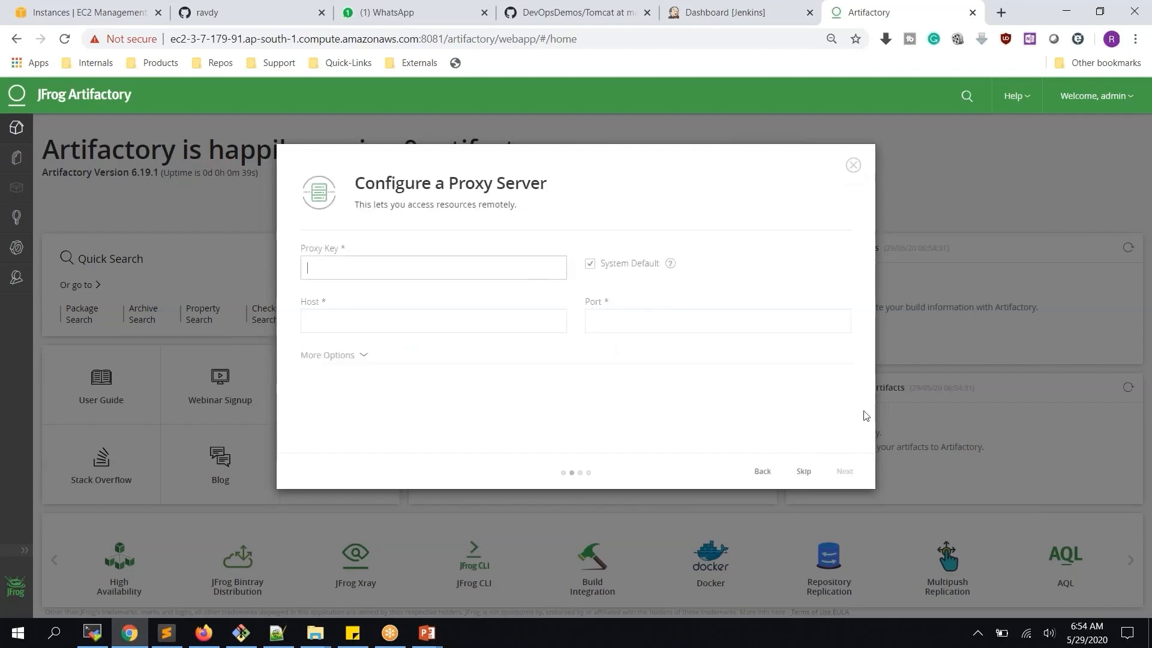
{"action": "left_click", "coordinate": [804, 472]}
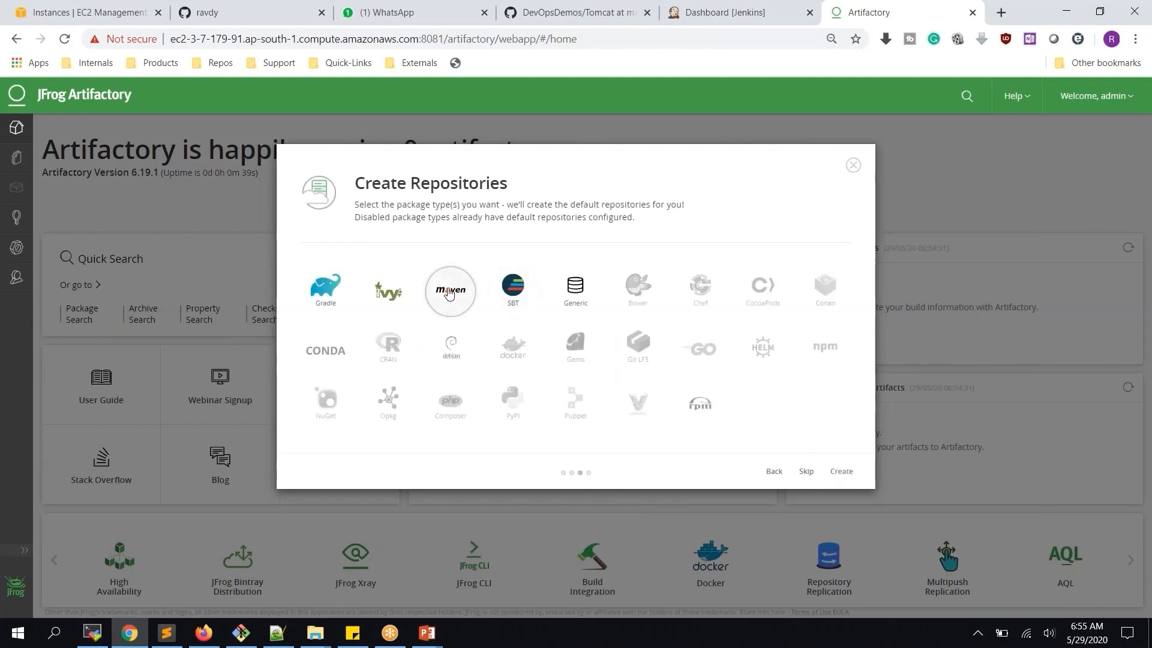
{"action": "left_click", "coordinate": [841, 471]}
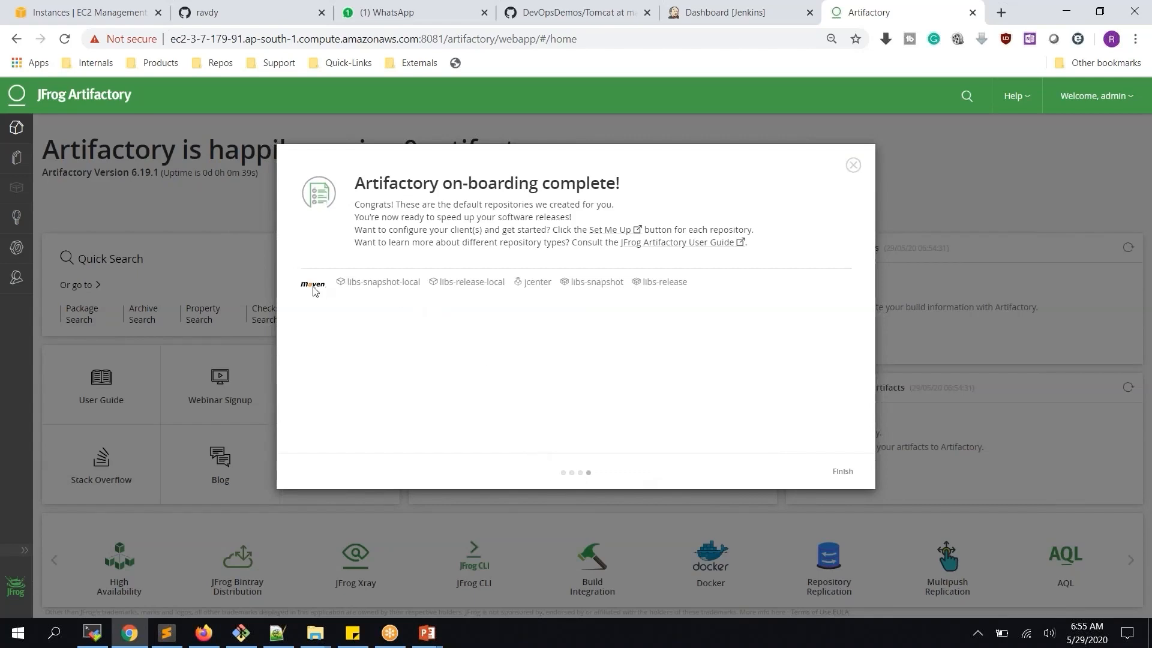
{"action": "left_click_drag", "start_coordinate": [336, 288], "coordinate": [689, 283]}
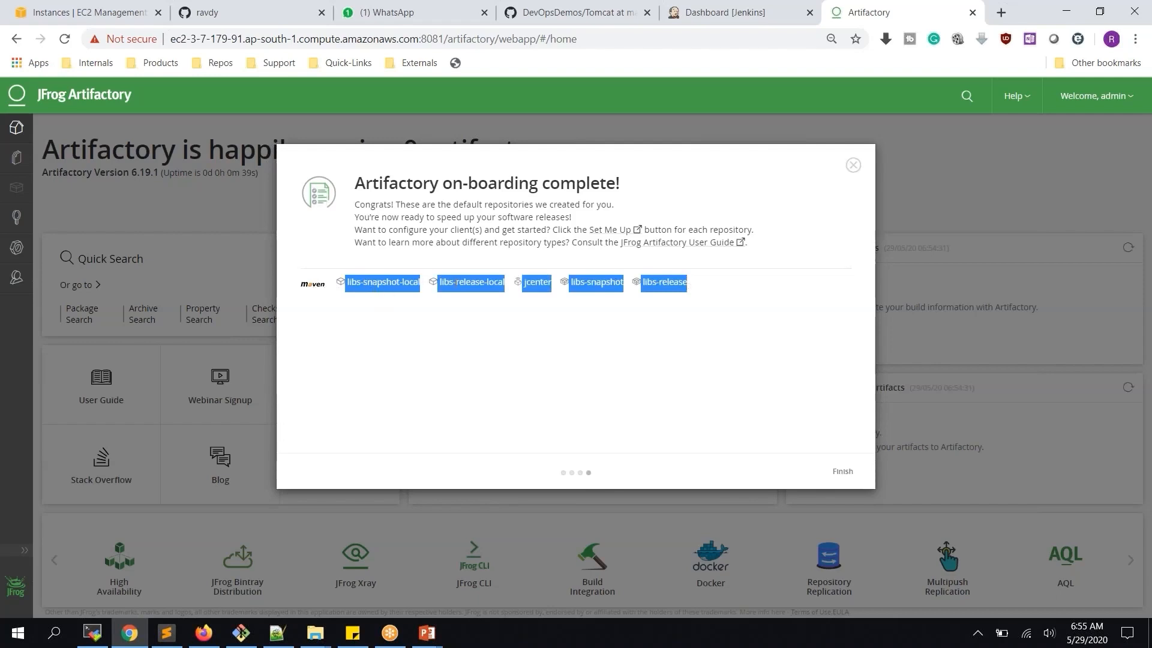
{"action": "left_click", "coordinate": [565, 307]}
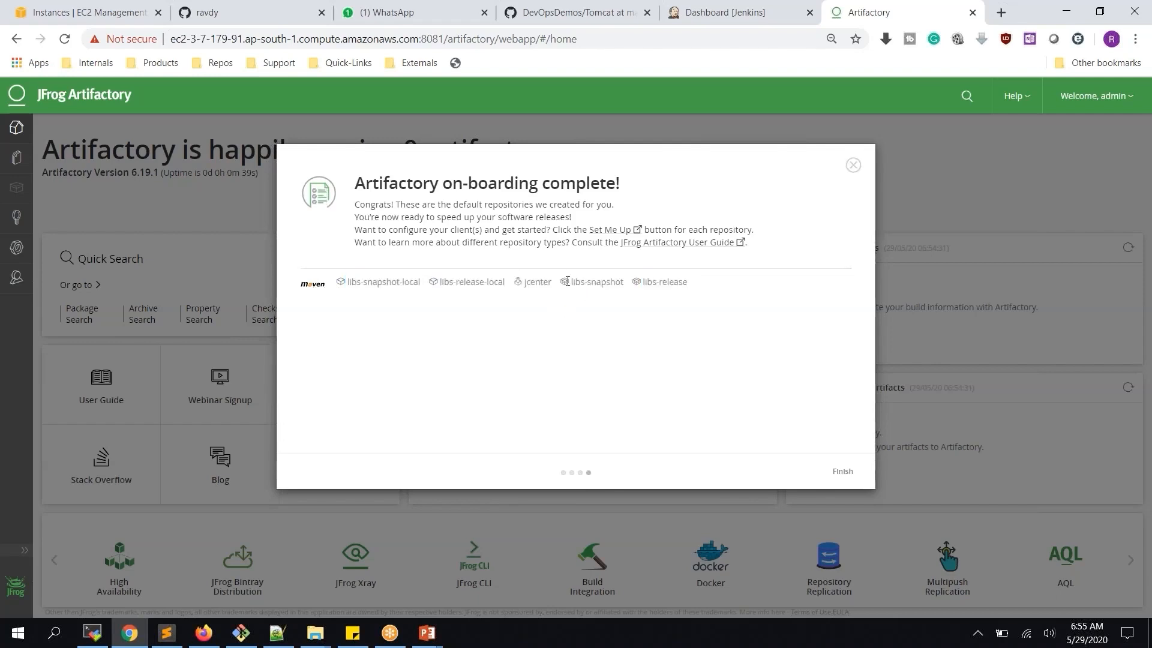
{"action": "key", "text": "ctrl+plus"}
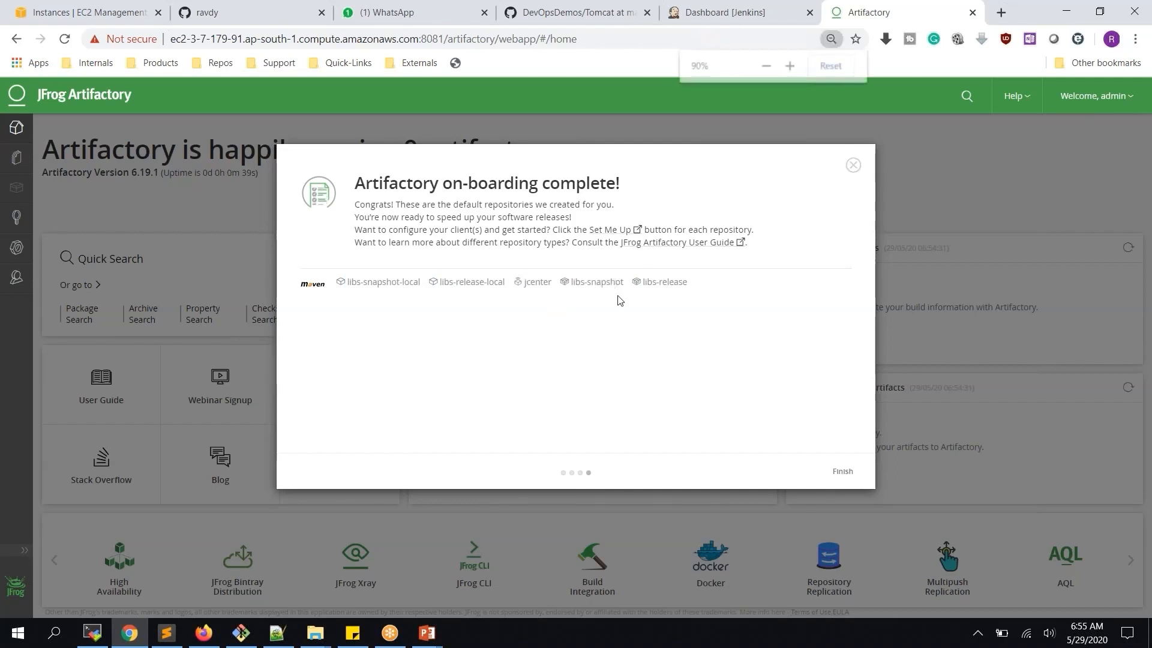
{"action": "left_click_drag", "start_coordinate": [512, 304], "coordinate": [543, 308]}
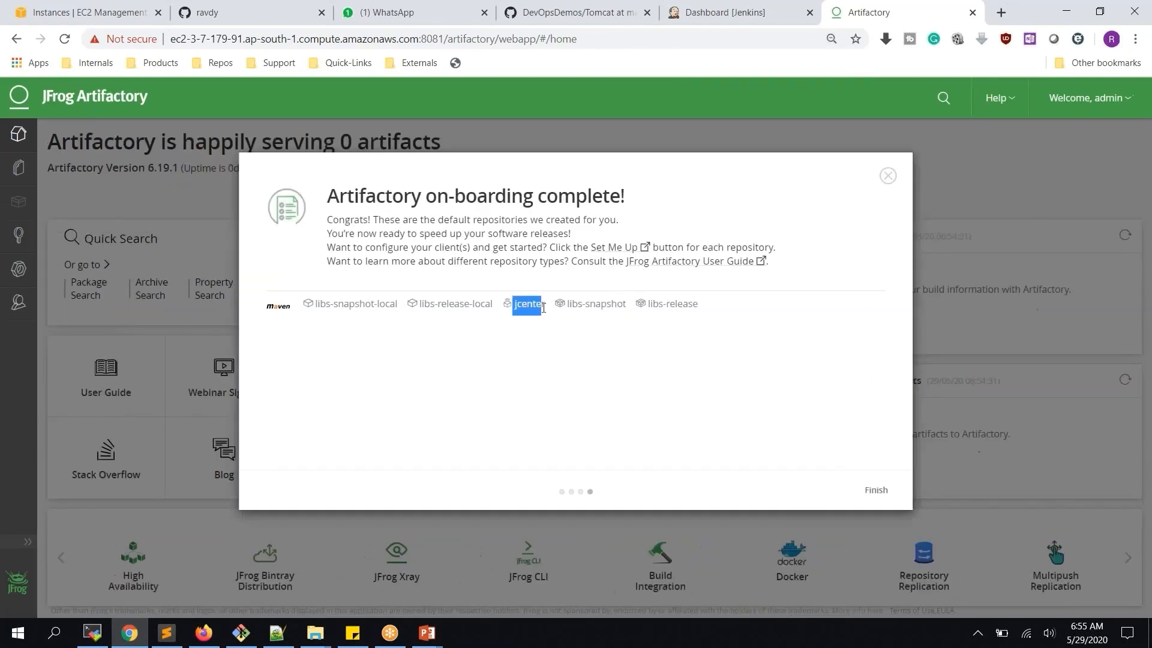
{"action": "left_click", "coordinate": [569, 353]}
{"action": "left_click", "coordinate": [876, 489]}
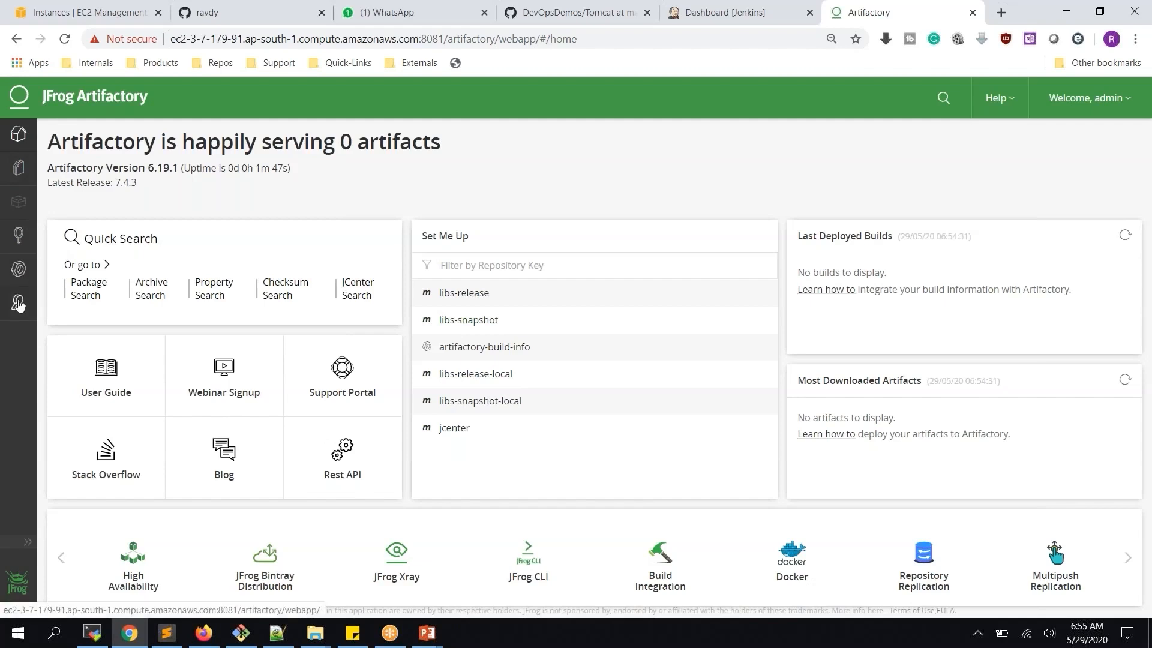
Inspect libs-snapshot-local and libs-release-local in the artifact browser, then go to Jenkins
{"action": "left_click", "coordinate": [22, 174]}
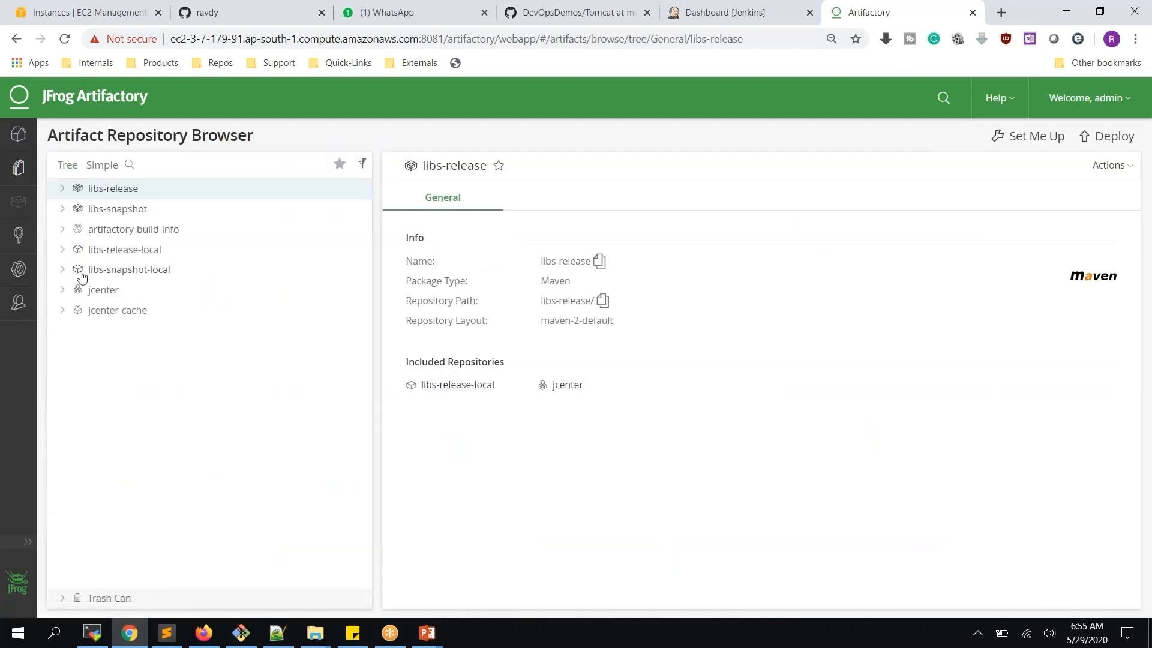
{"action": "left_click", "coordinate": [62, 274]}
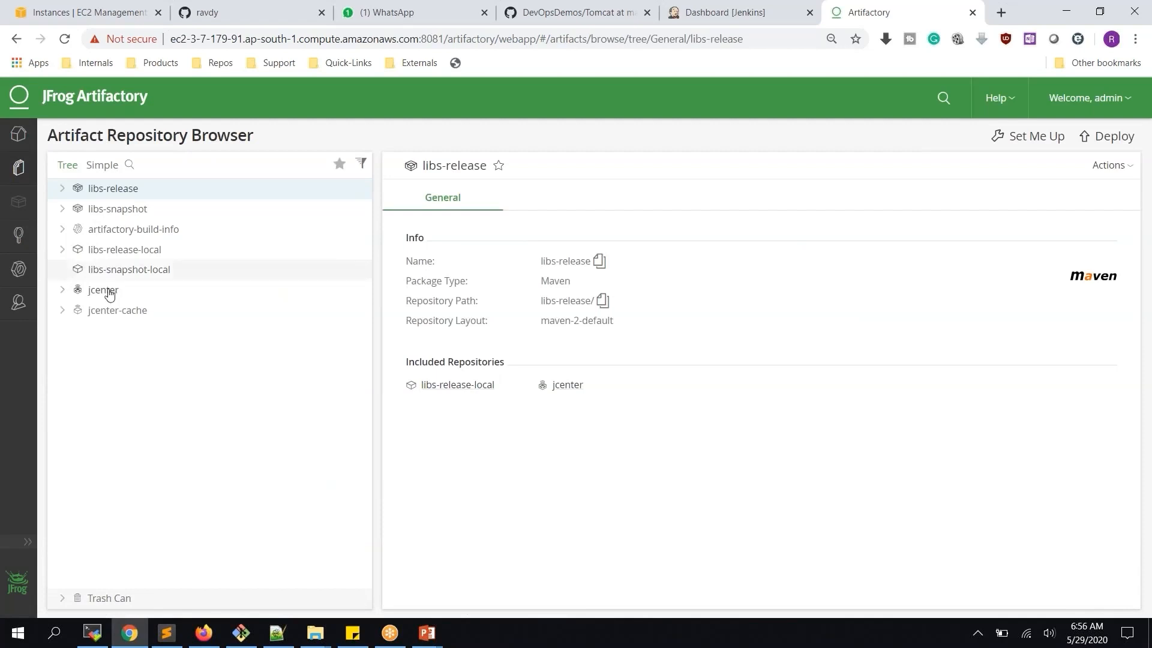
{"action": "left_click", "coordinate": [63, 250]}
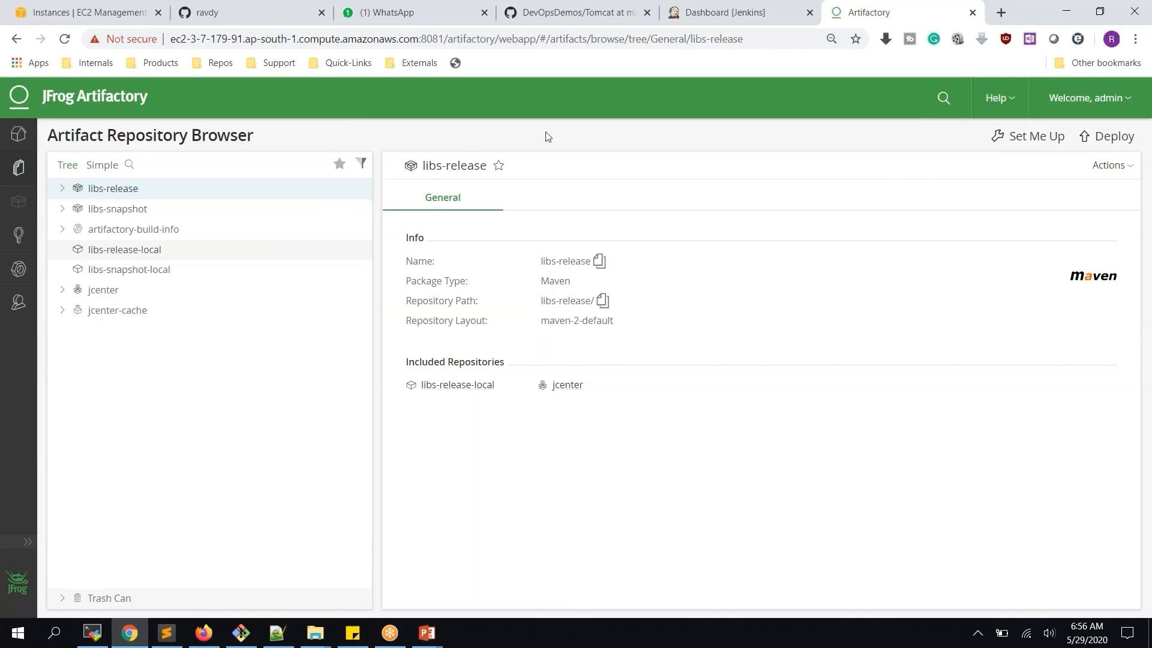
{"action": "left_click", "coordinate": [739, 19]}
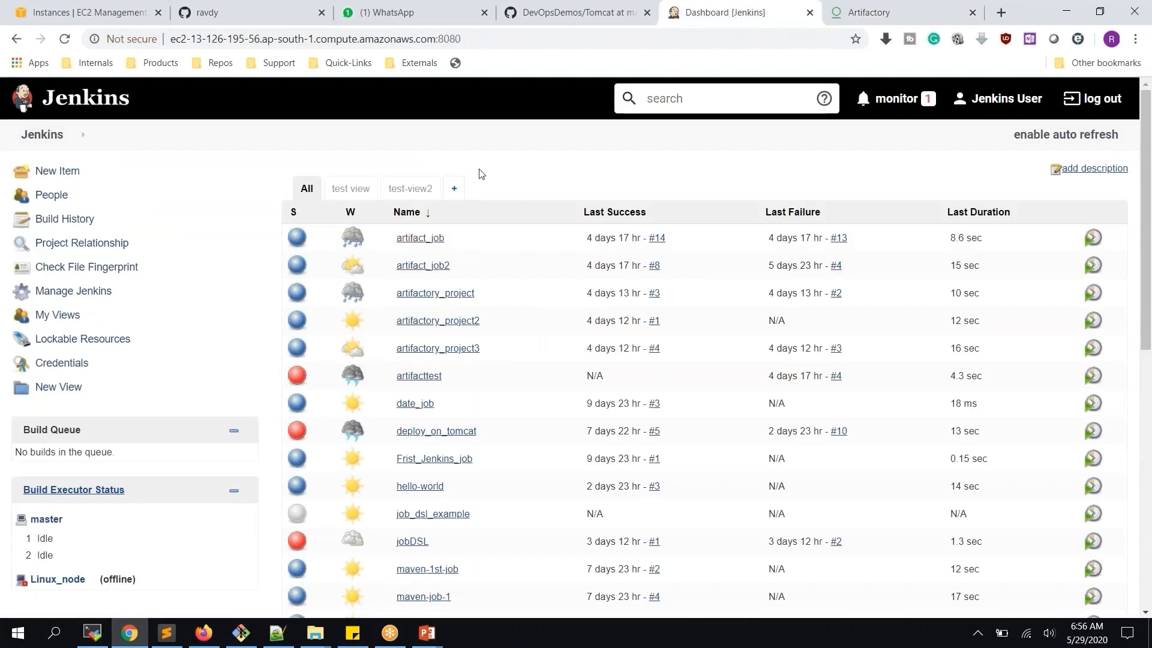
Delete the artifactory_project, artifactory_project2 and artifactory_project3 jobs from Jenkins
{"action": "left_click", "coordinate": [433, 294]}
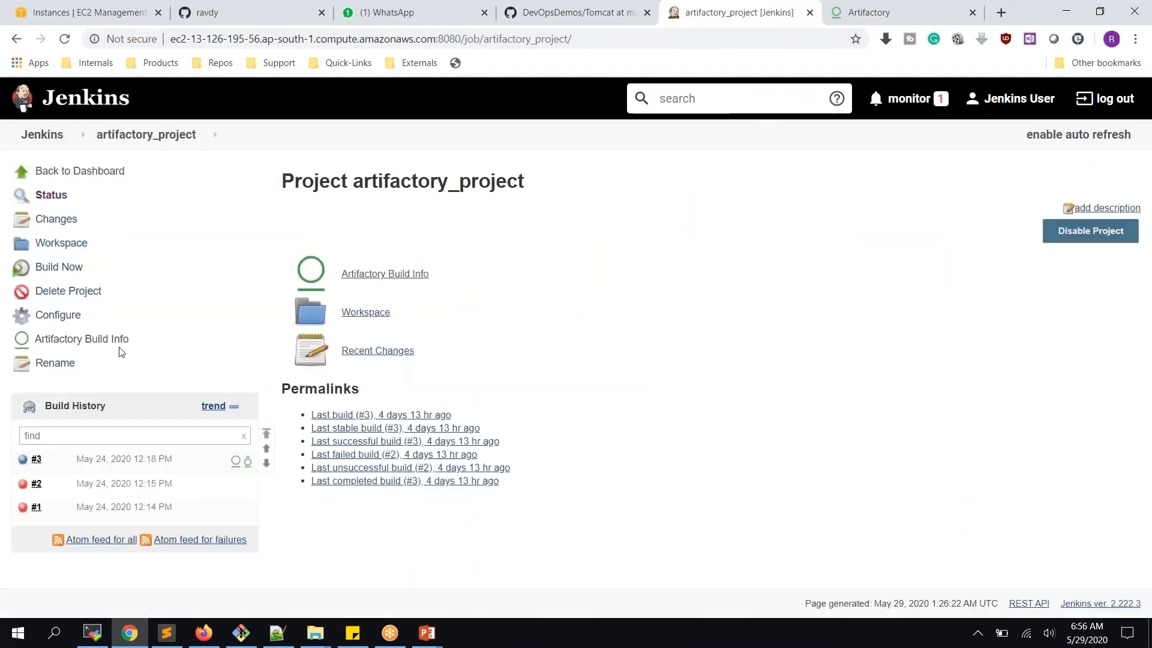
{"action": "left_click", "coordinate": [67, 290]}
{"action": "left_click", "coordinate": [645, 122]}
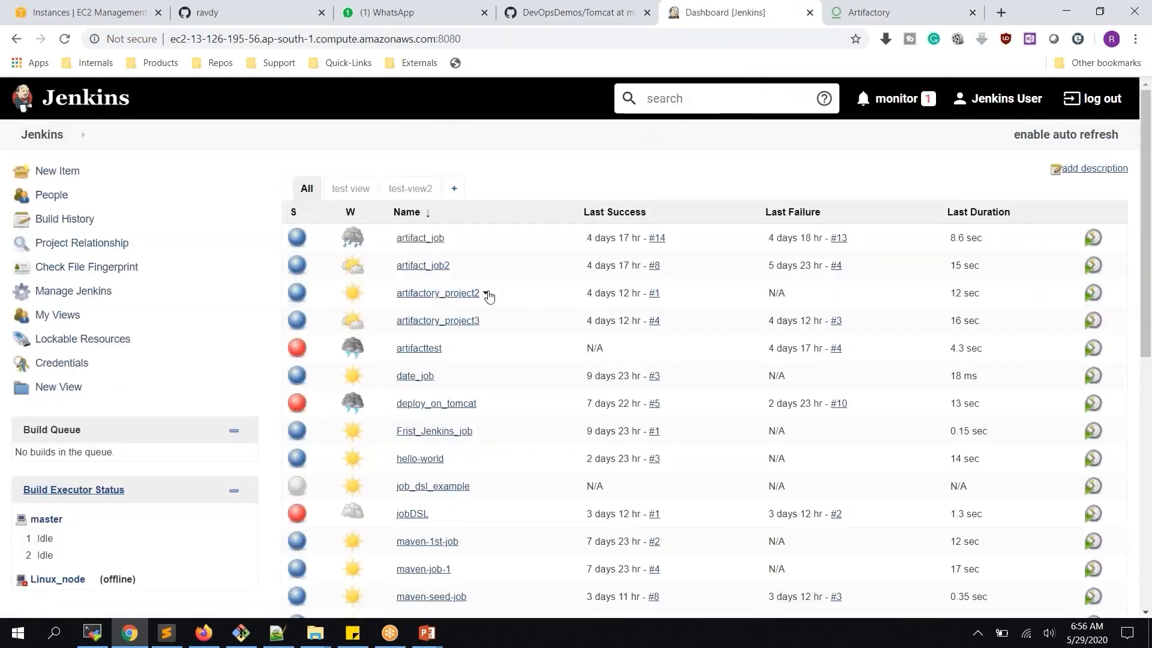
{"action": "left_click", "coordinate": [486, 294]}
{"action": "left_click", "coordinate": [466, 389]}
{"action": "left_click", "coordinate": [641, 126]}
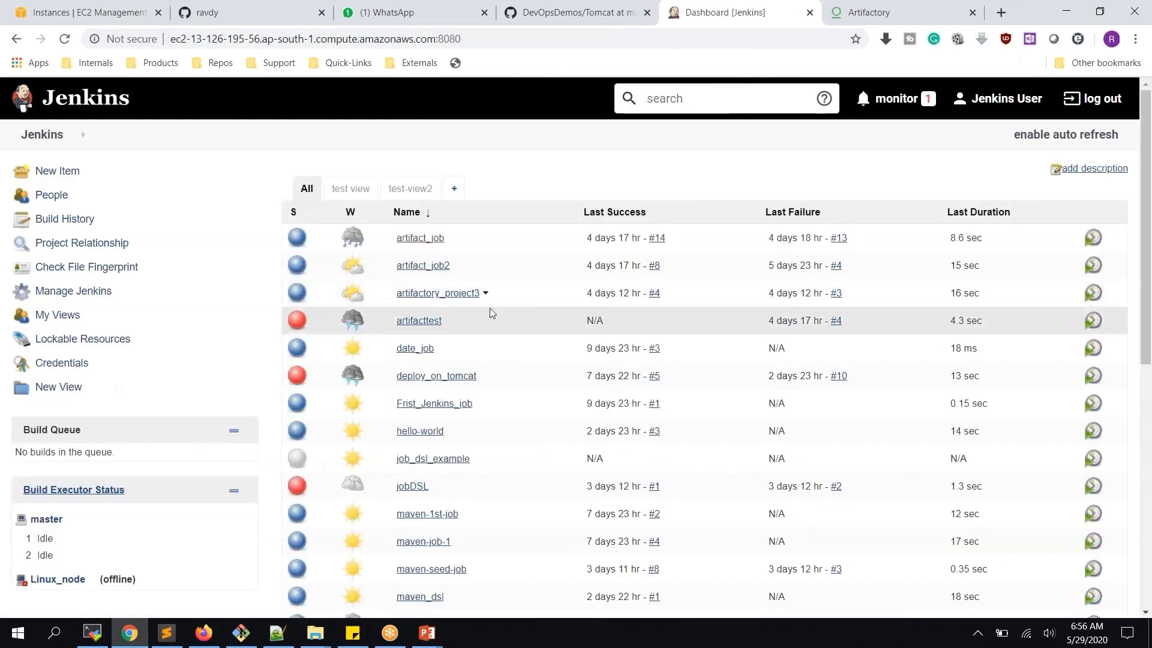
{"action": "left_click", "coordinate": [486, 294]}
{"action": "left_click", "coordinate": [466, 389]}
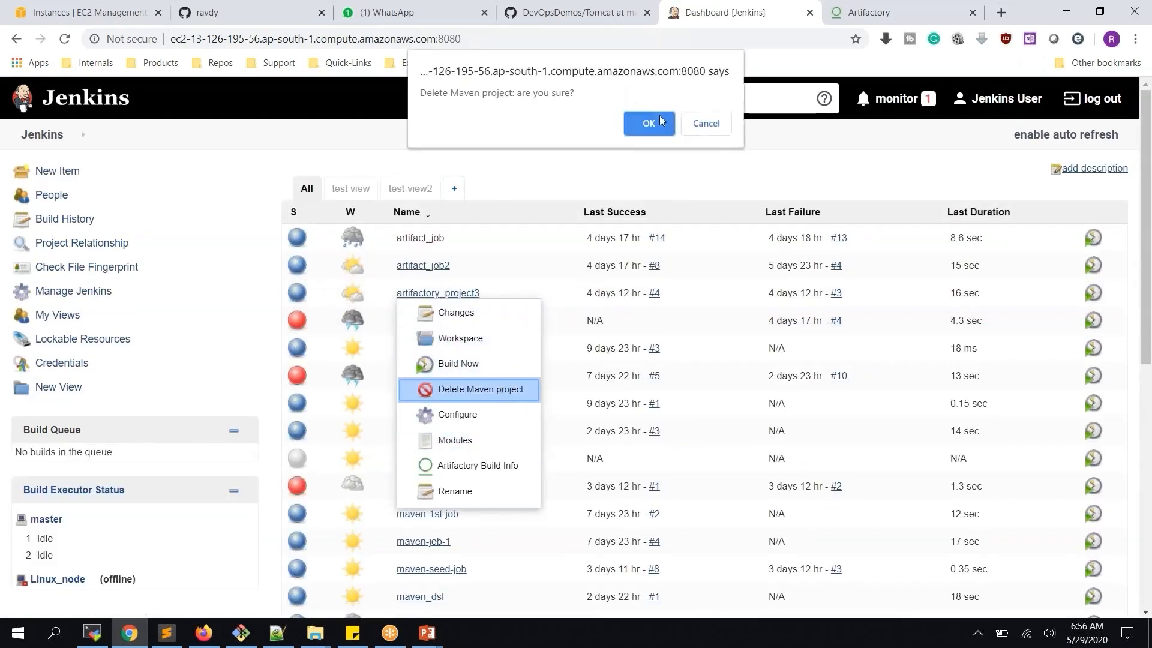
{"action": "left_click", "coordinate": [651, 122]}
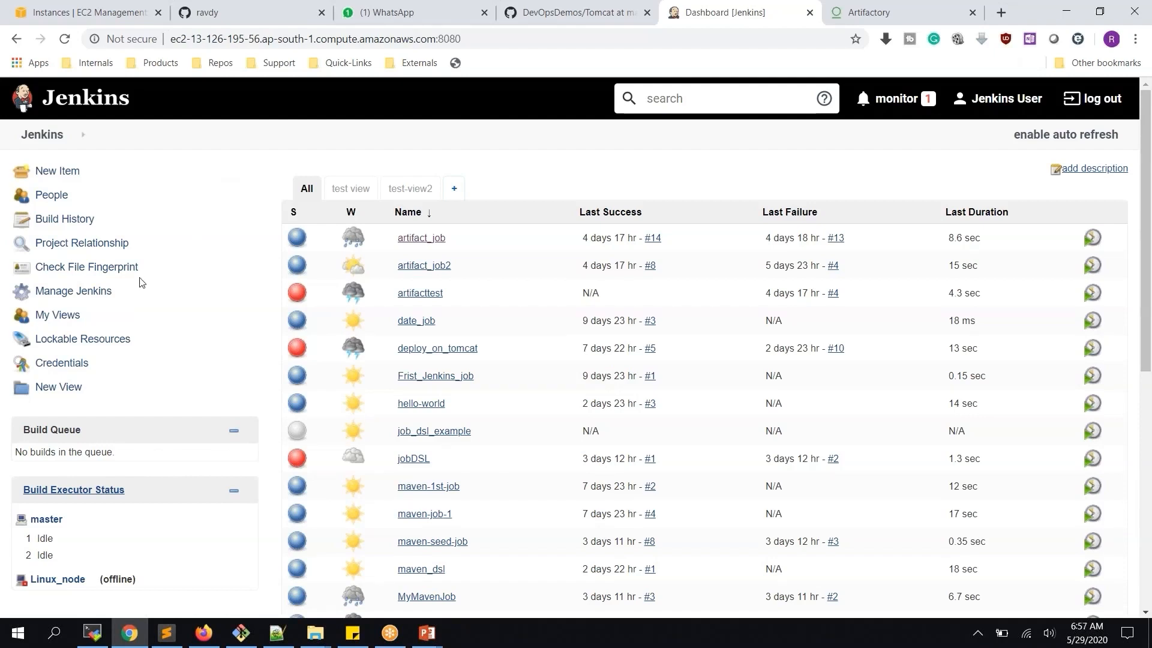
{"action": "left_click", "coordinate": [77, 297]}
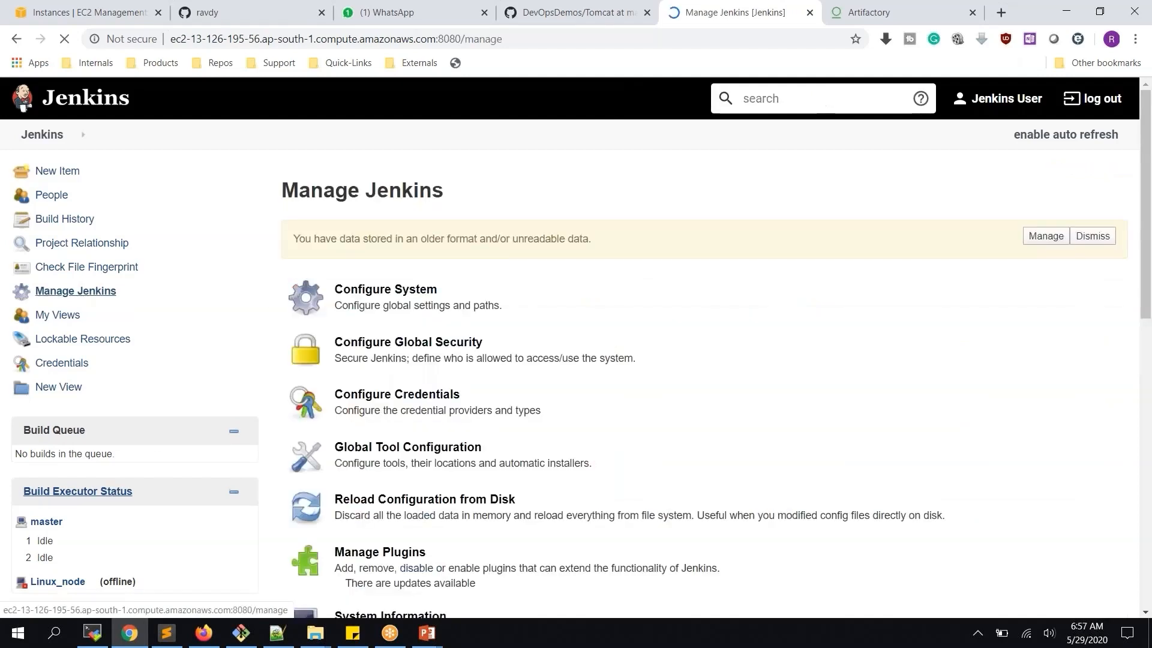
{"action": "scroll", "coordinate": [327, 240], "scroll_direction": "down", "scroll_amount": 2}
{"action": "scroll", "coordinate": [376, 326], "scroll_direction": "down", "scroll_amount": 2}
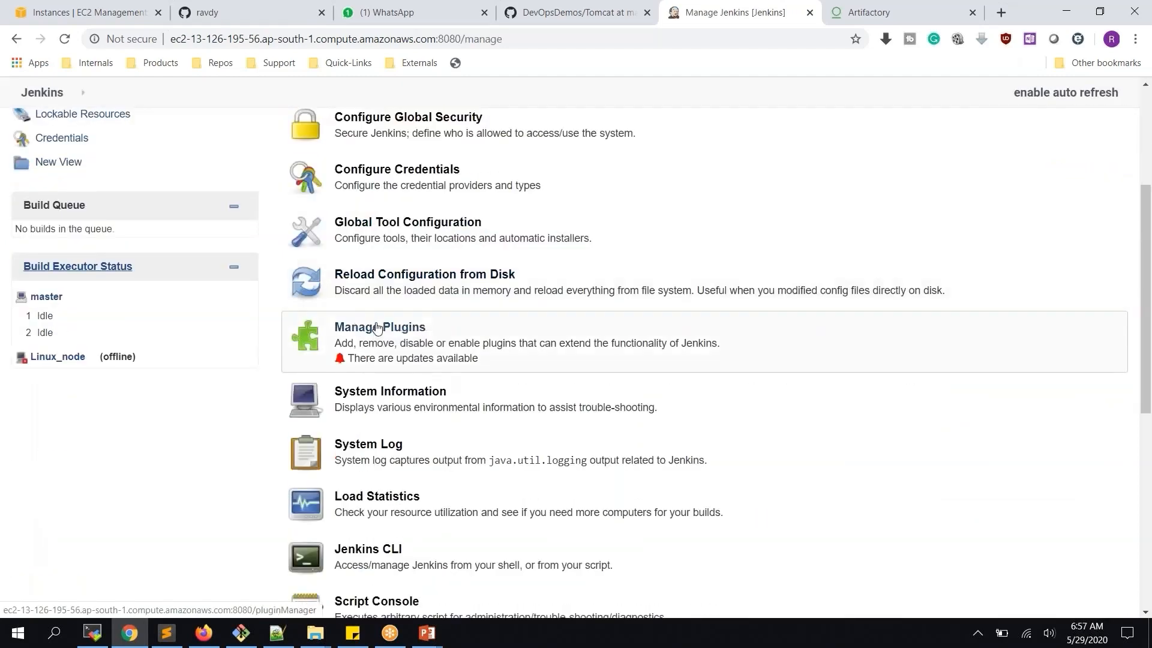
{"action": "left_click", "coordinate": [376, 326]}
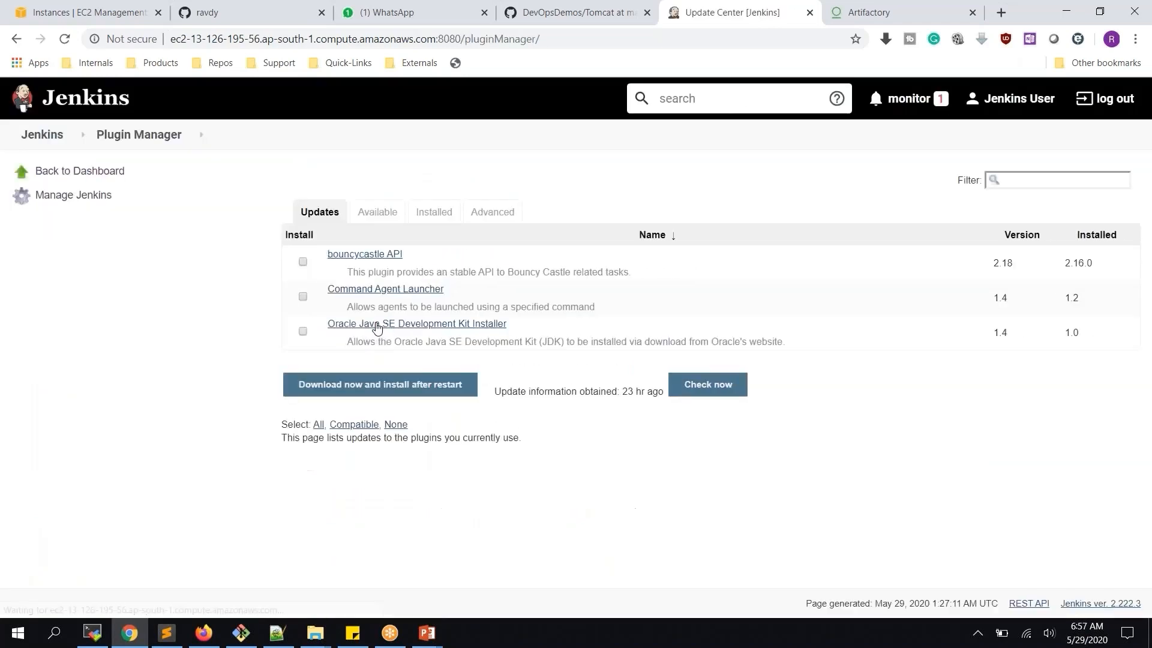
{"action": "left_click", "coordinate": [390, 212]}
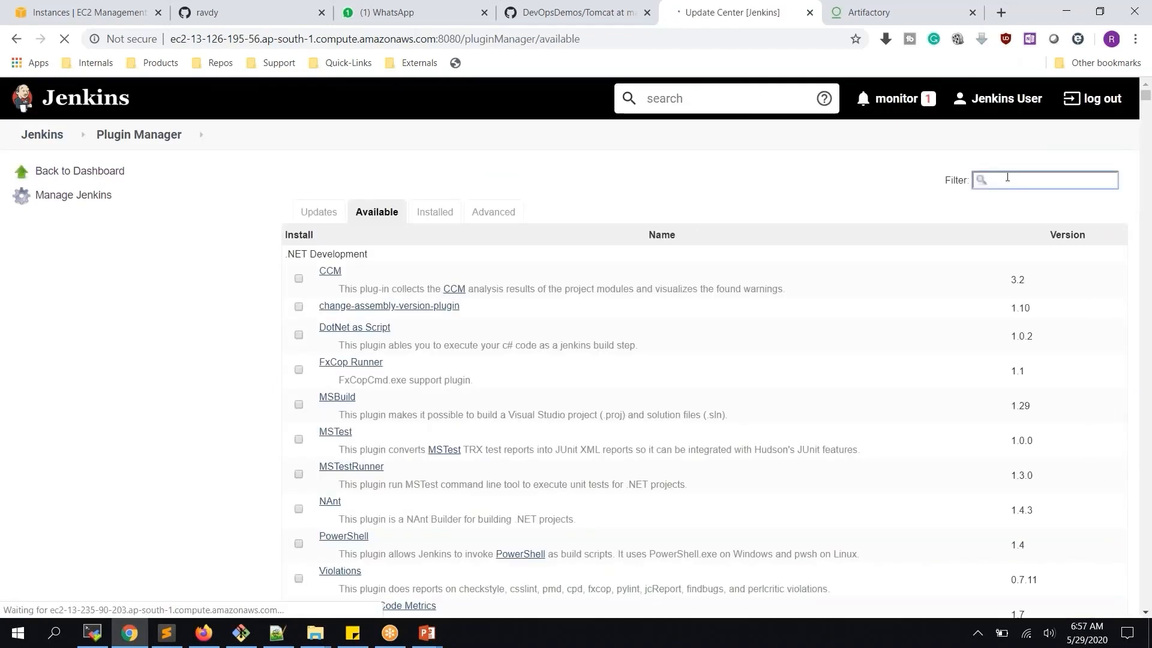
{"action": "type", "text": "artifactory"}
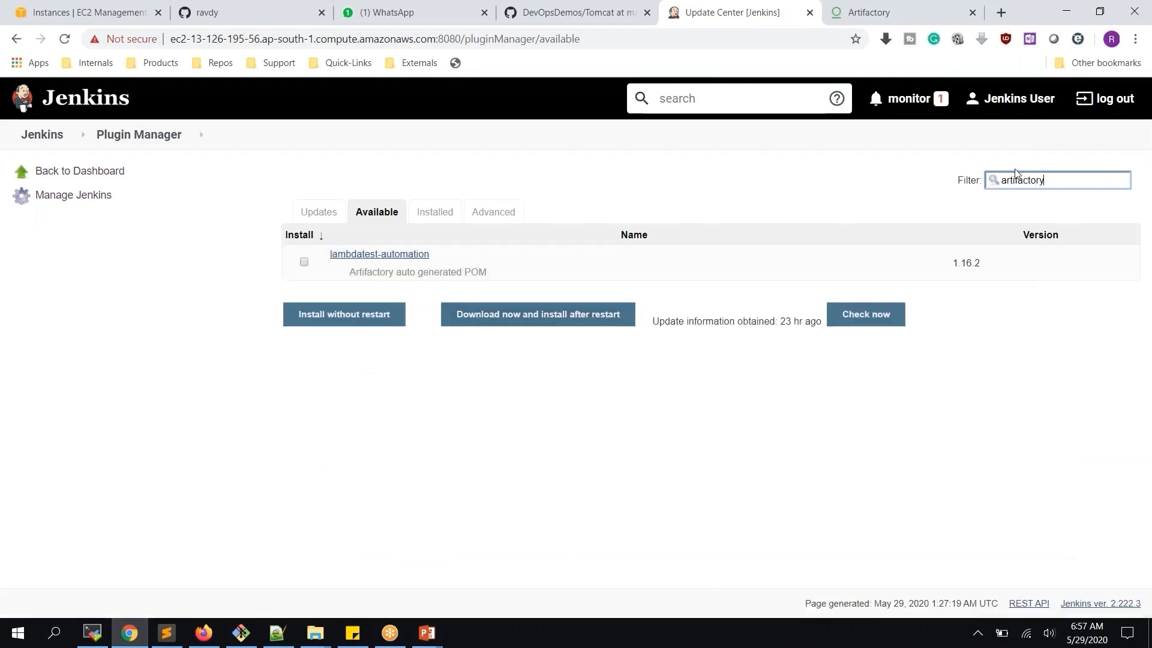
{"action": "left_click_drag", "start_coordinate": [1070, 185], "coordinate": [978, 177]}
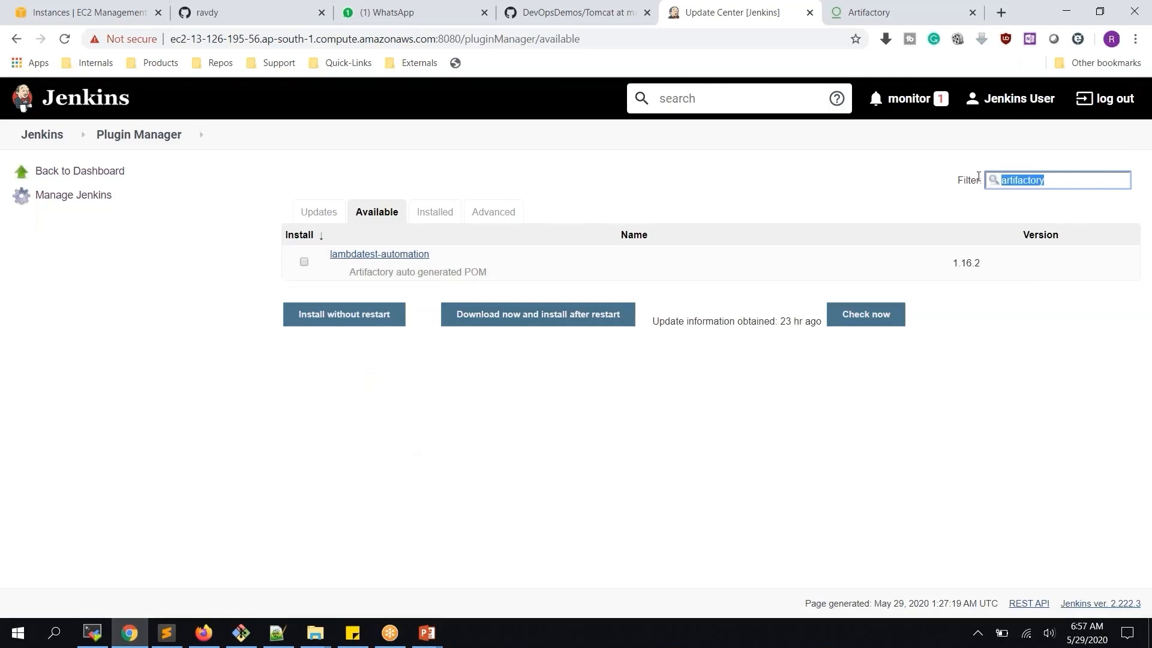
{"action": "left_click", "coordinate": [423, 215]}
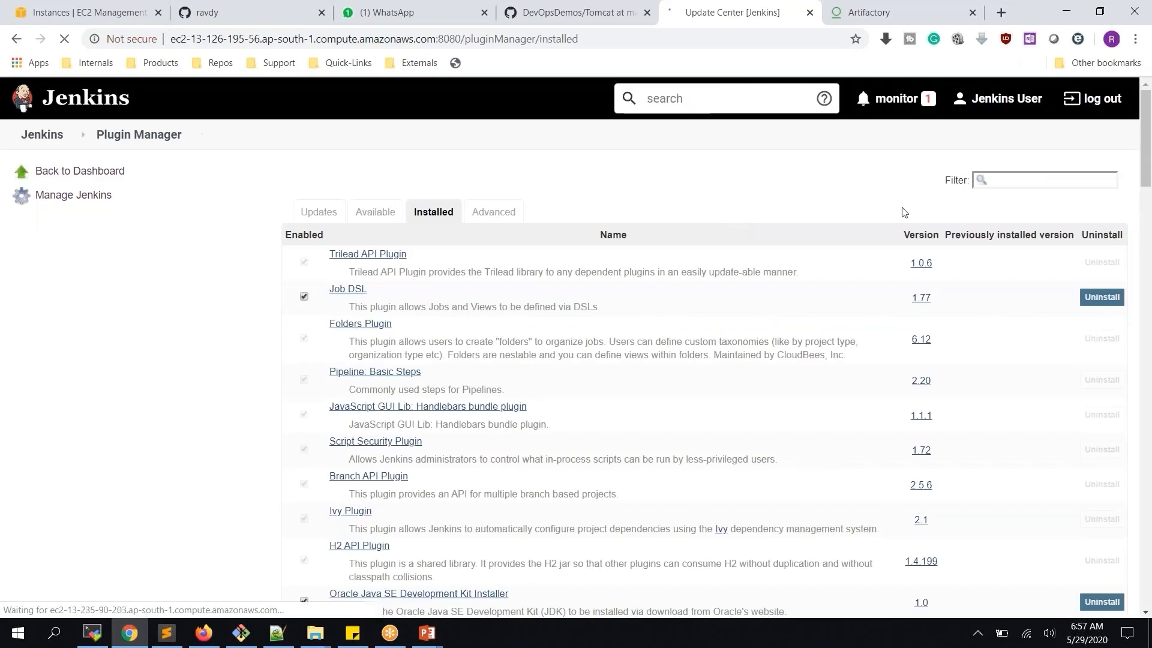
{"action": "left_click", "coordinate": [1006, 182]}
{"action": "type", "text": "artifactory"}
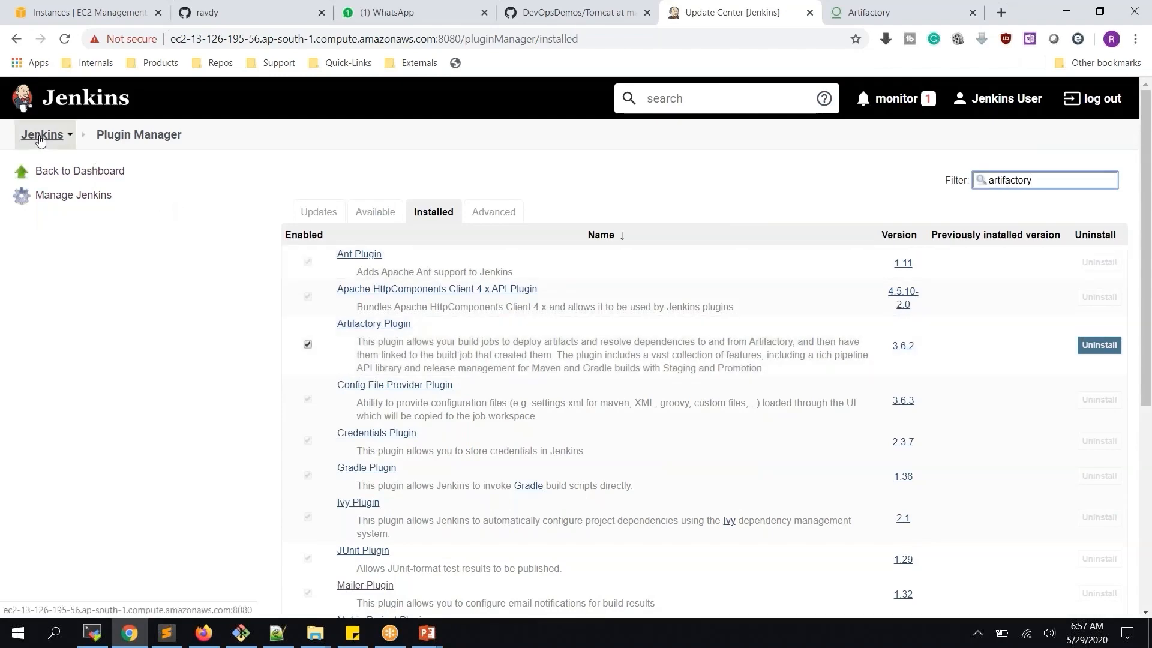
{"action": "left_click", "coordinate": [41, 136]}
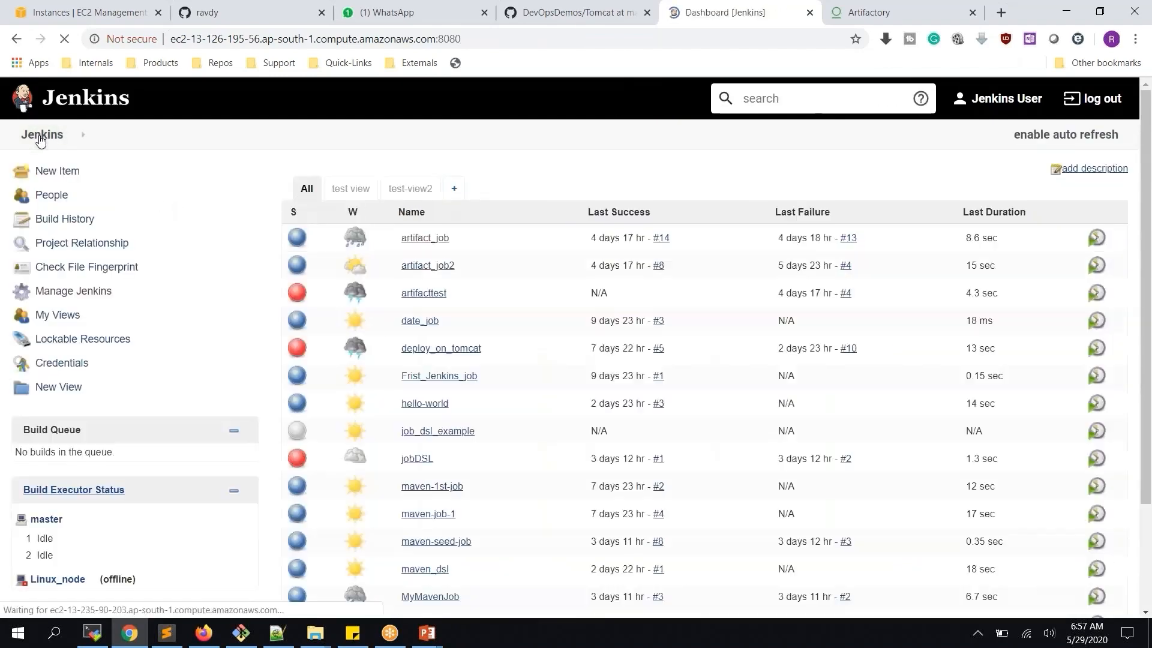
Delete the old Artifactory server entry under Manage Jenkins > Configure System
{"action": "left_click", "coordinate": [78, 294]}
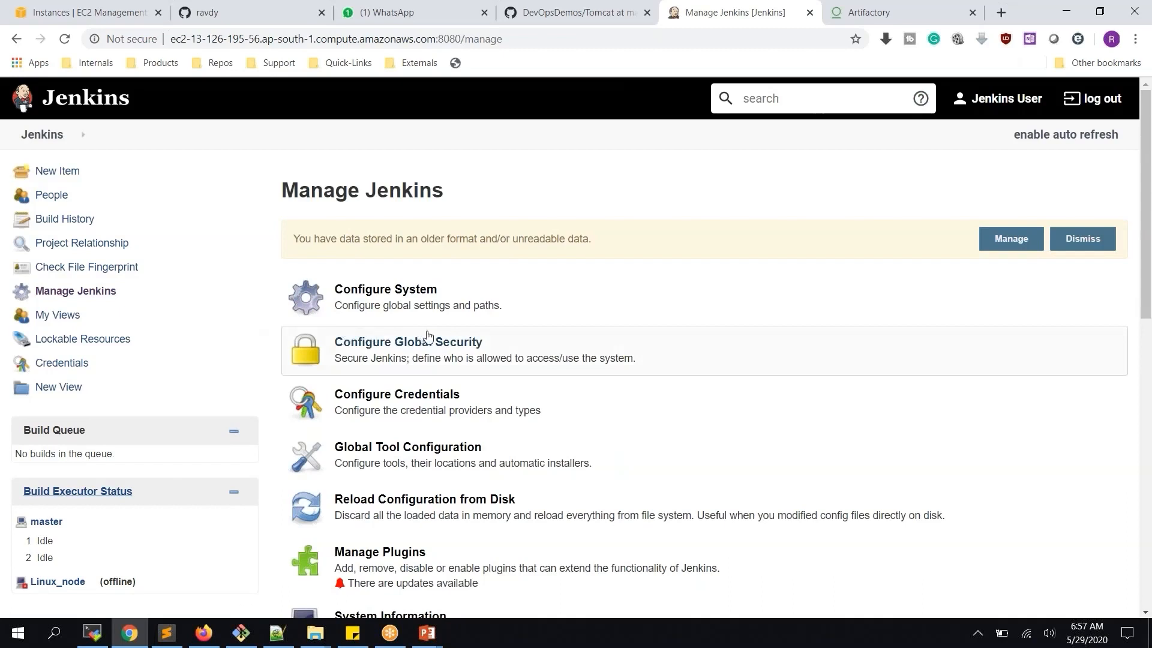
{"action": "left_click", "coordinate": [379, 293]}
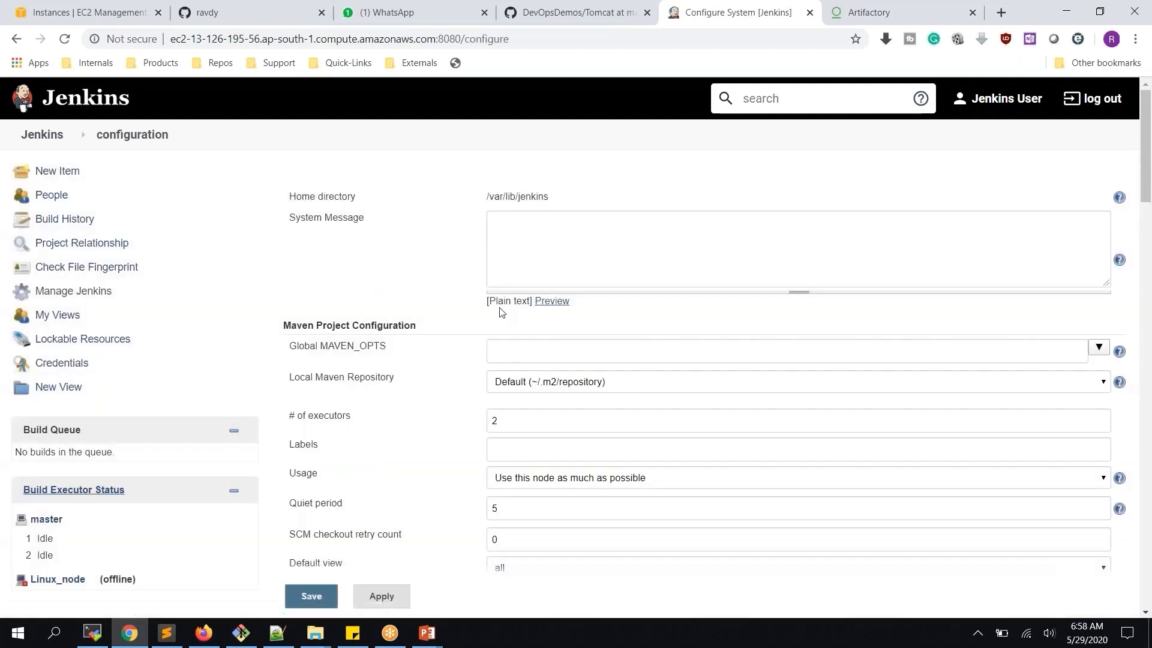
{"action": "scroll", "coordinate": [503, 312], "scroll_direction": "down", "scroll_amount": 15}
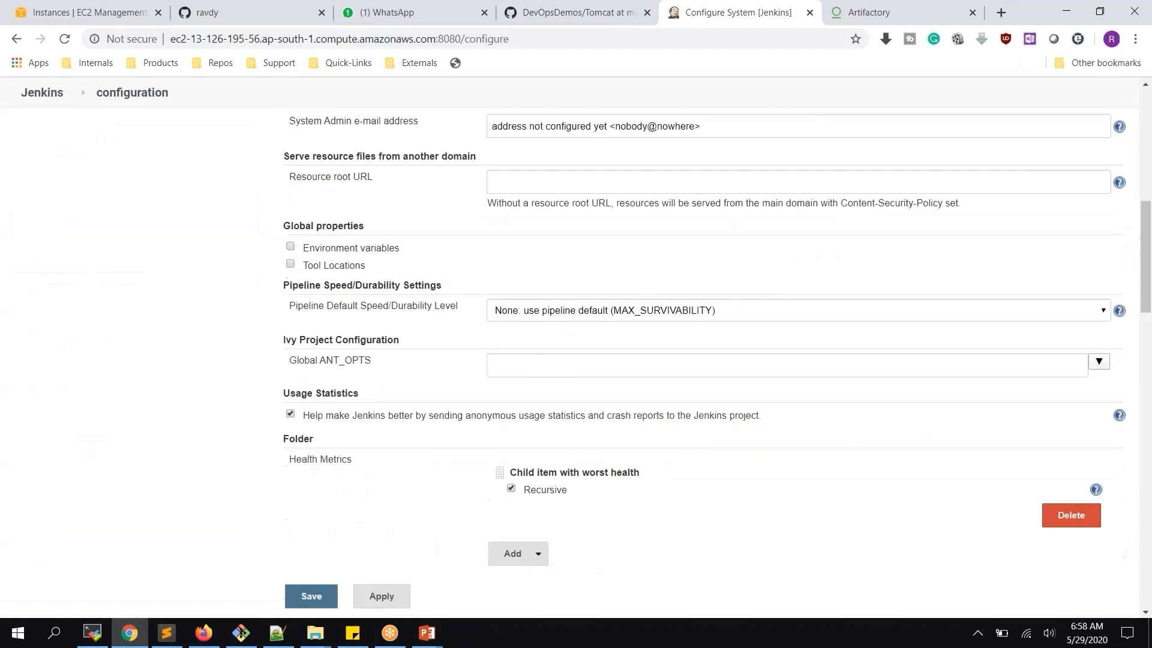
{"action": "scroll", "coordinate": [703, 360], "scroll_direction": "down", "scroll_amount": 10}
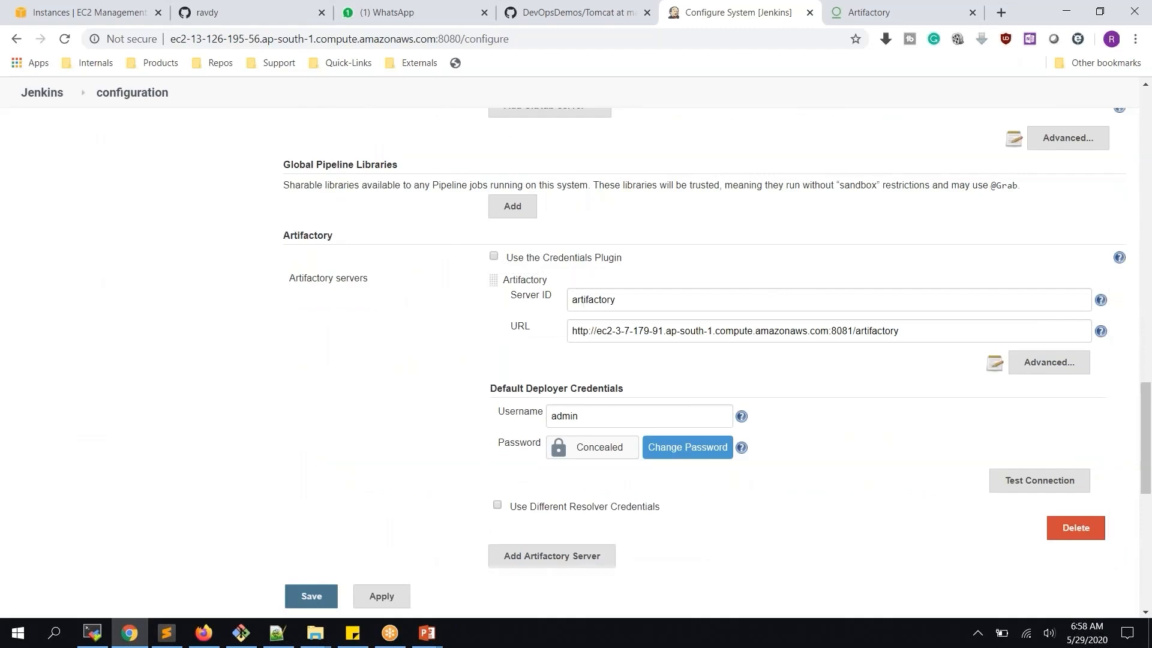
{"action": "left_click", "coordinate": [1072, 528]}
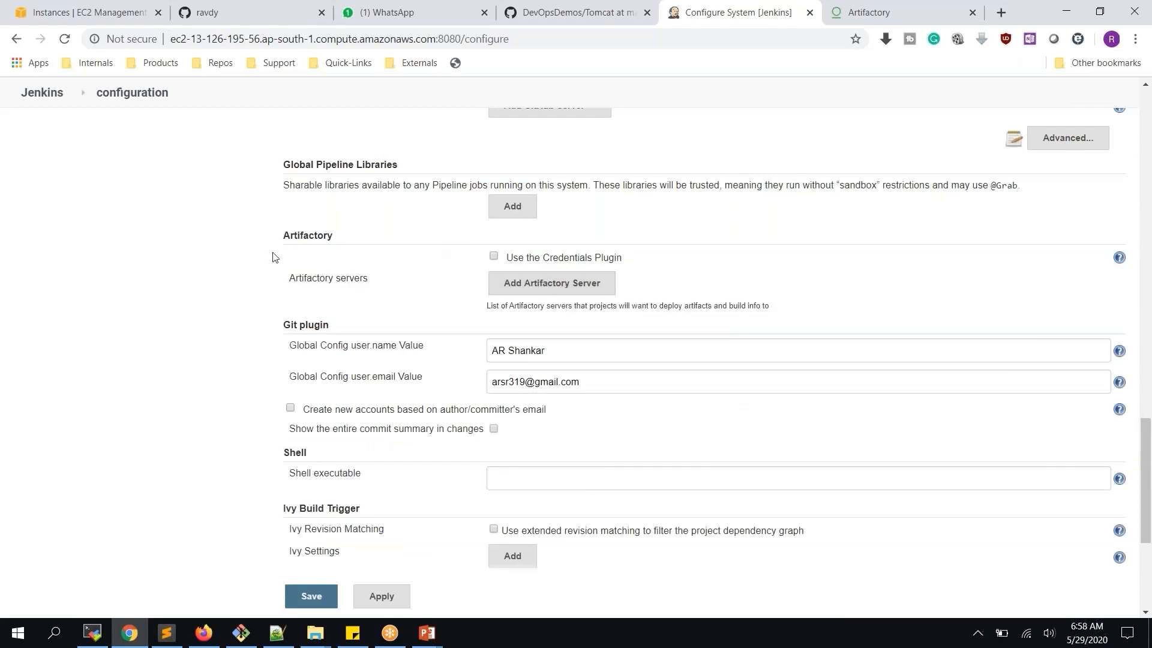
Add an Artifactory server with Server ID ArtifactoryServer
{"action": "left_click", "coordinate": [552, 282]}
{"action": "left_click", "coordinate": [558, 292]}
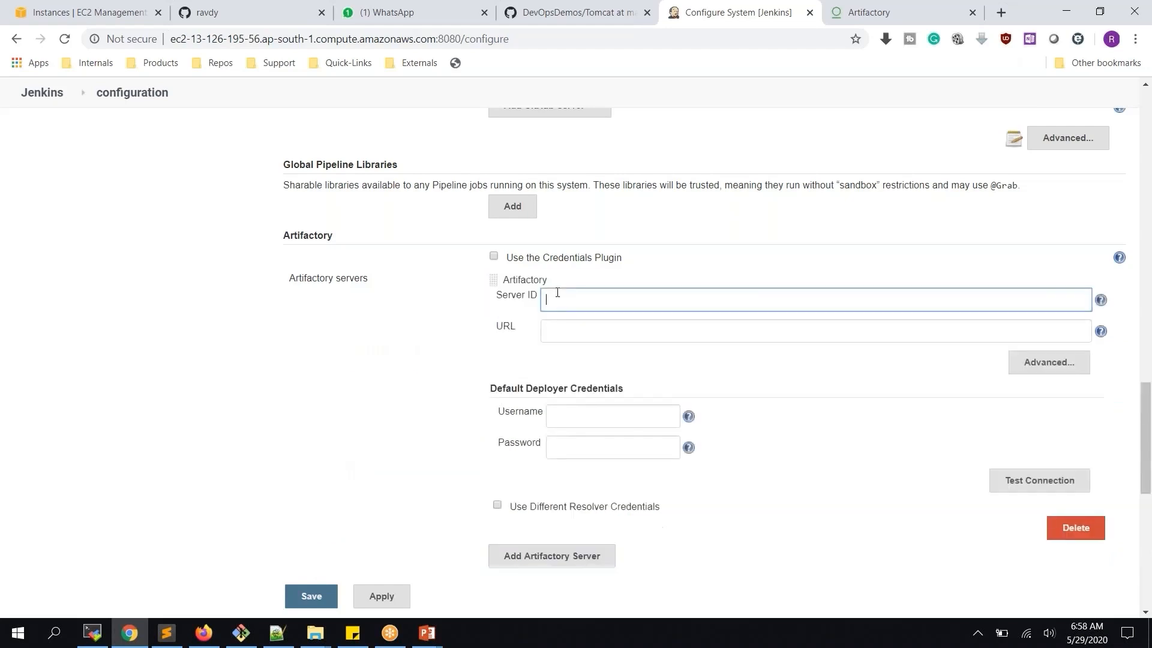
{"action": "type", "text": "artifactoryServer"}
{"action": "key", "text": "Delete"}
{"action": "type", "text": "A"}
{"action": "left_click", "coordinate": [609, 334]}
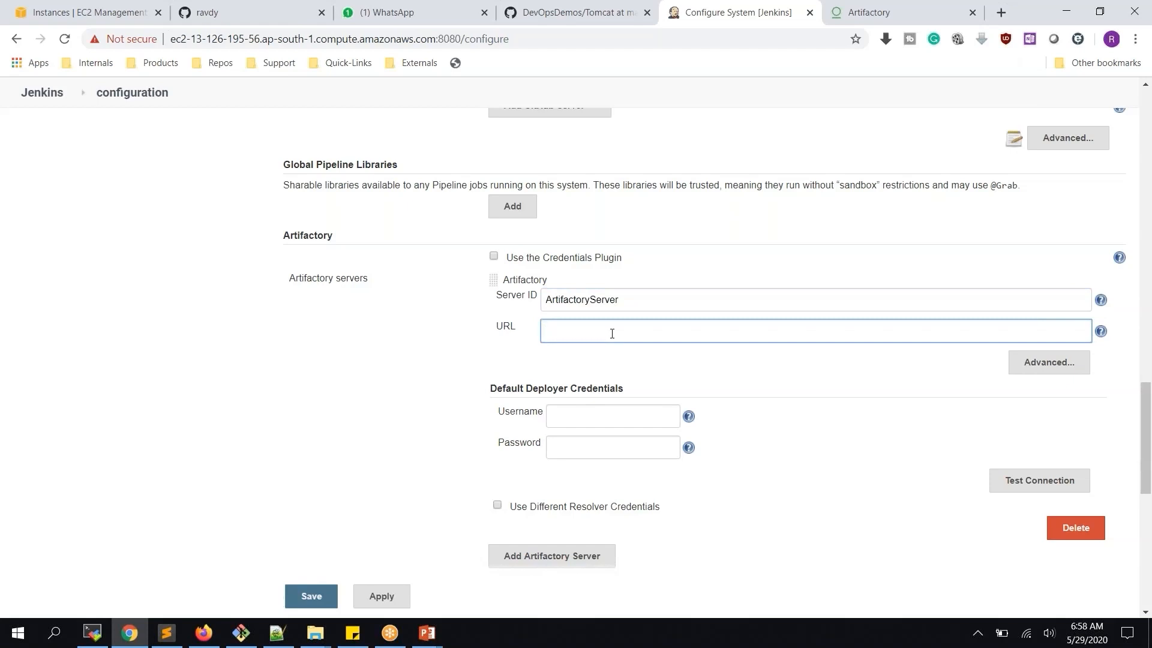
{"action": "left_click", "coordinate": [891, 18]}
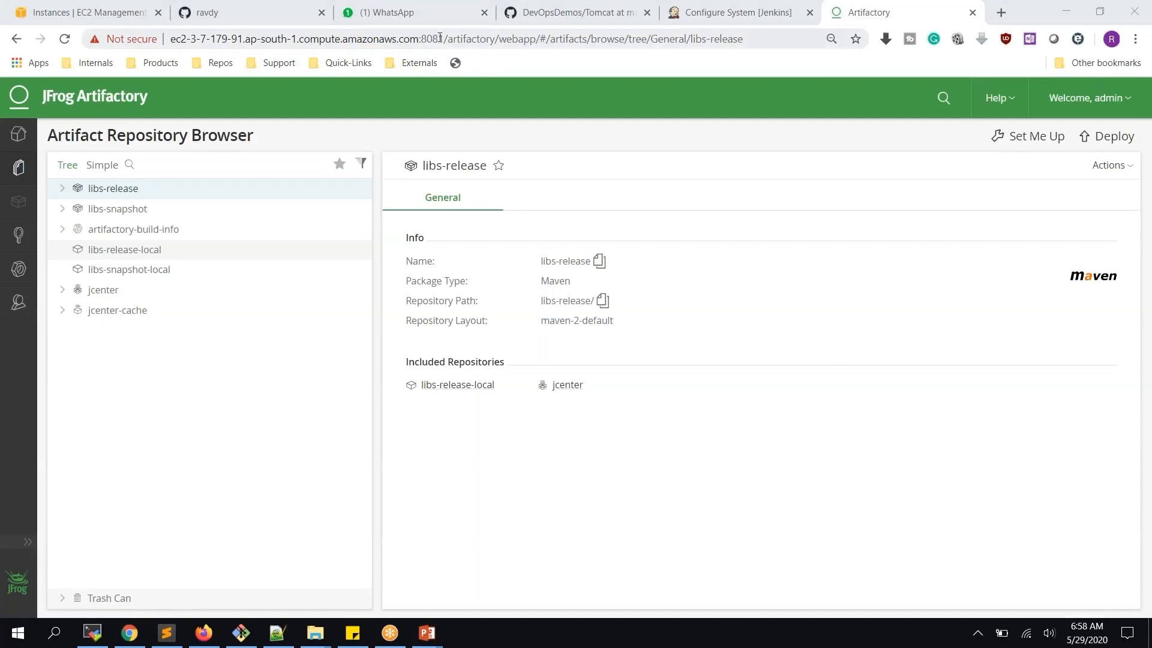
{"action": "left_click_drag", "start_coordinate": [445, 40], "coordinate": [171, 40]}
{"action": "key", "text": "ctrl+c"}
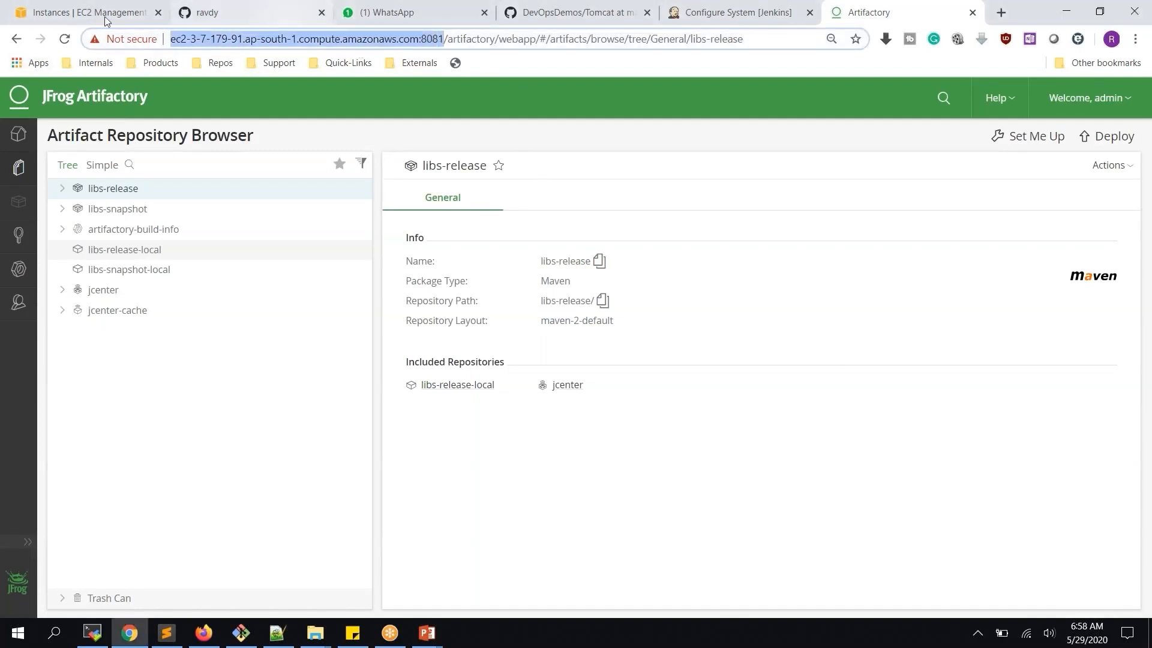
{"action": "left_click", "coordinate": [717, 13]}
{"action": "left_click", "coordinate": [638, 321]}
{"action": "key", "text": "ctrl+v"}
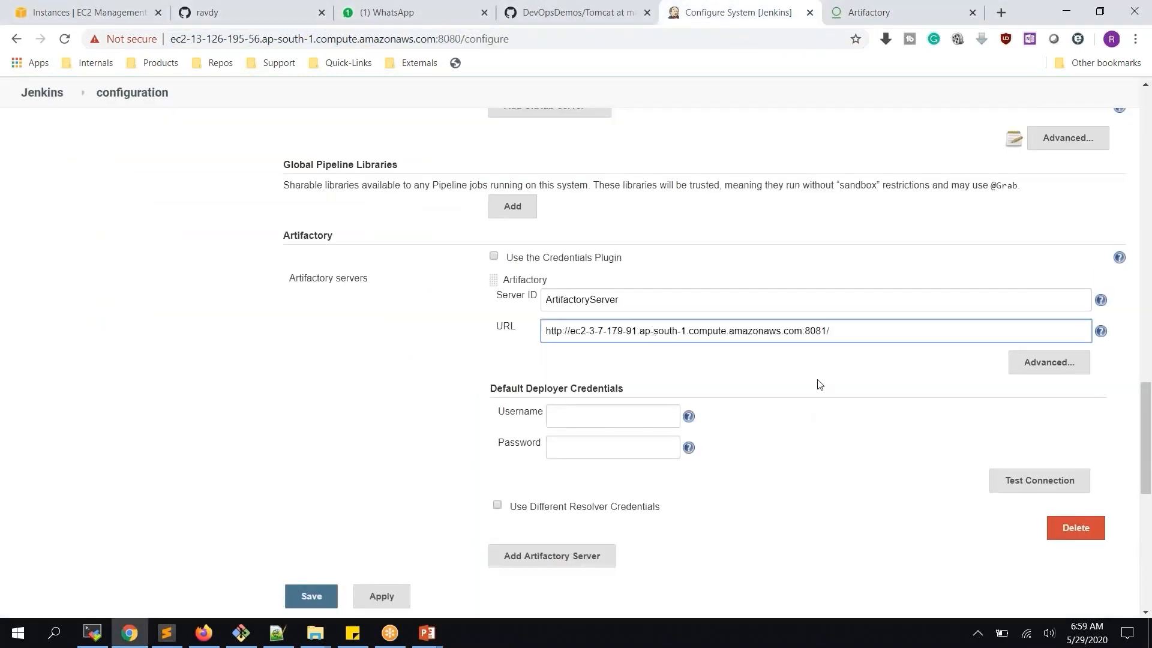
{"action": "left_click", "coordinate": [587, 417]}
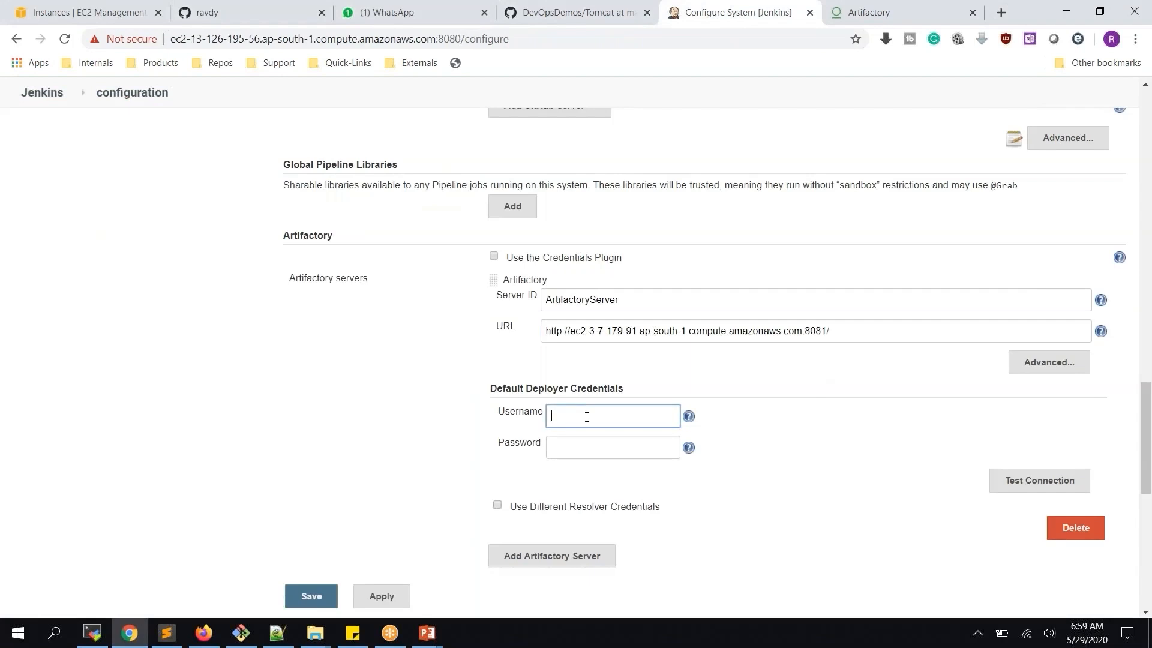
{"action": "left_click", "coordinate": [871, 11]}
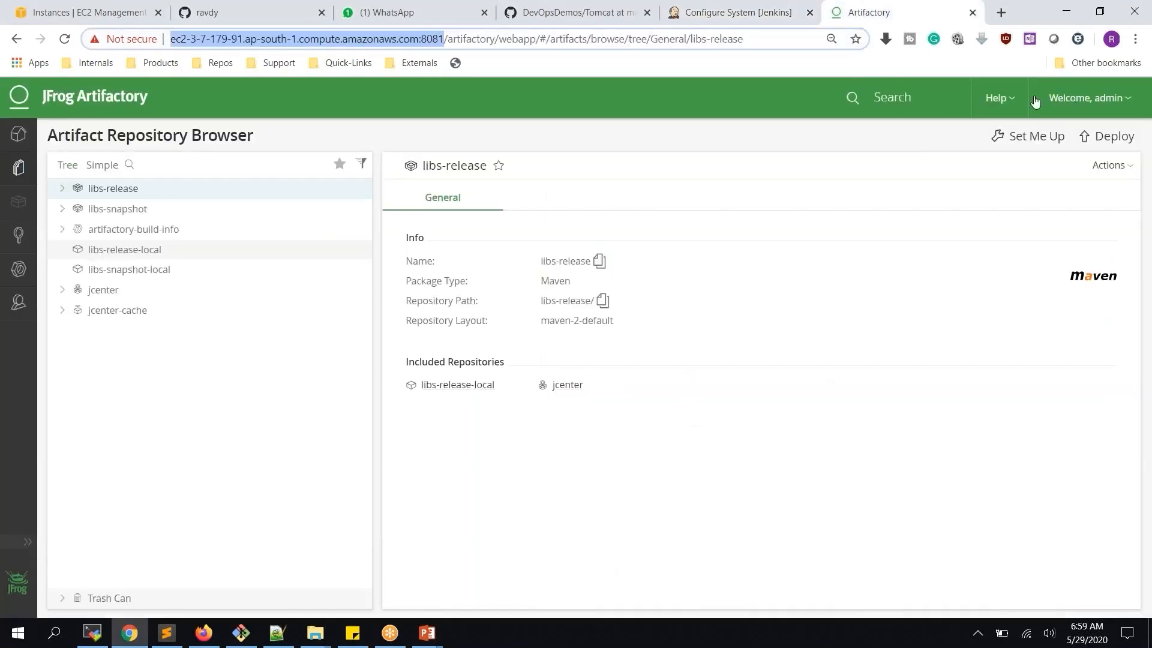
Open Artifactory's Admin > Security > Users list showing access-admin, admin and anonymous
{"action": "left_click", "coordinate": [21, 304]}
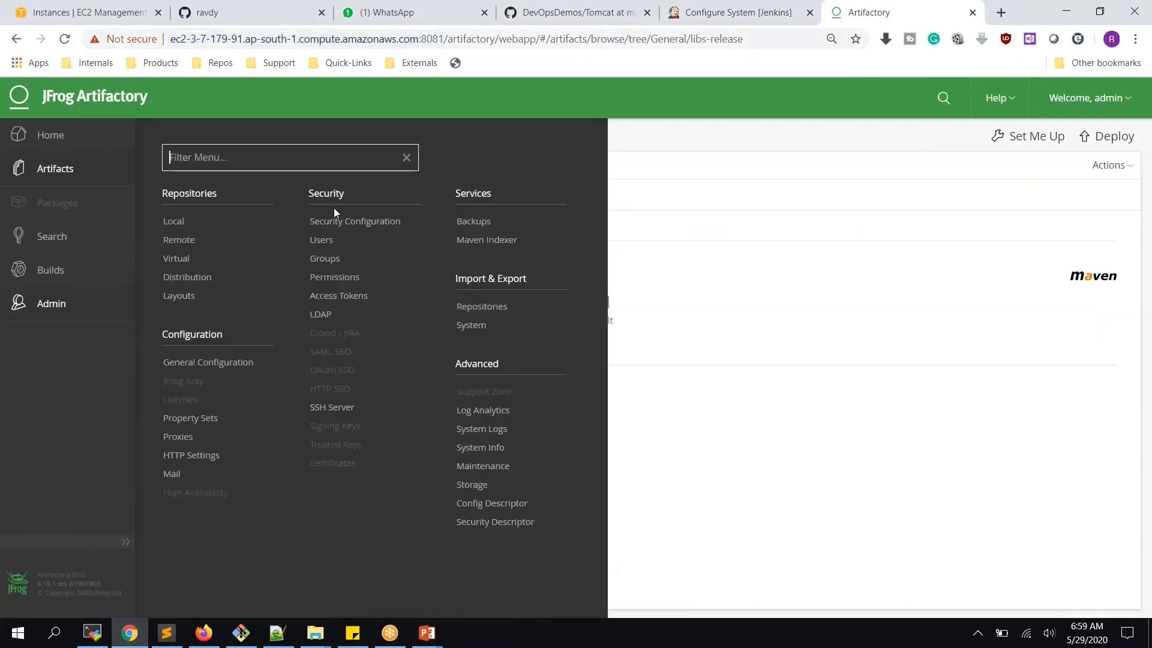
{"action": "left_click", "coordinate": [322, 241]}
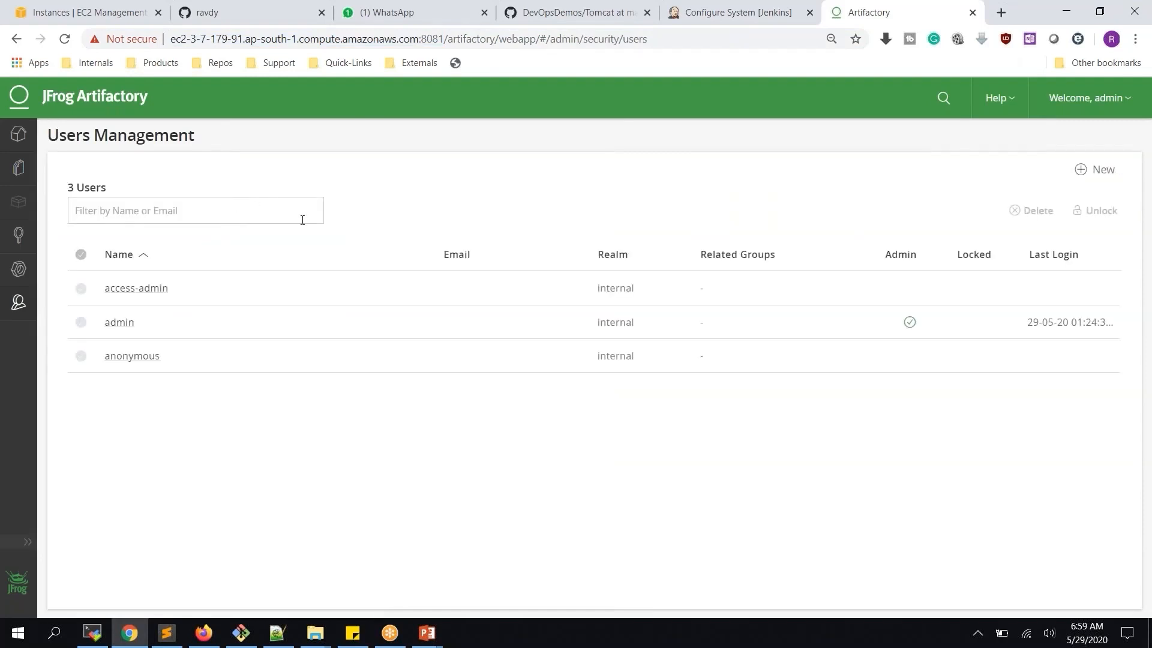
Start a new admin user named jenkins and enter its password
{"action": "left_click", "coordinate": [1099, 171]}
{"action": "type", "text": "jen"}
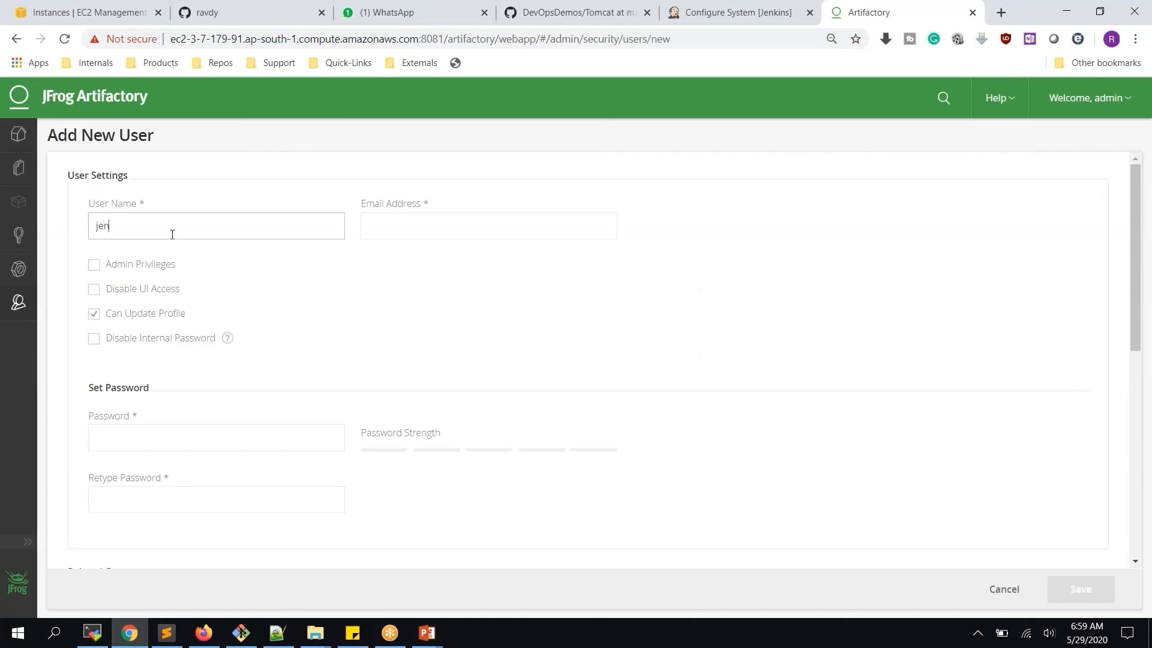
{"action": "type", "text": "kinsuser"}
{"action": "left_click", "coordinate": [94, 266]}
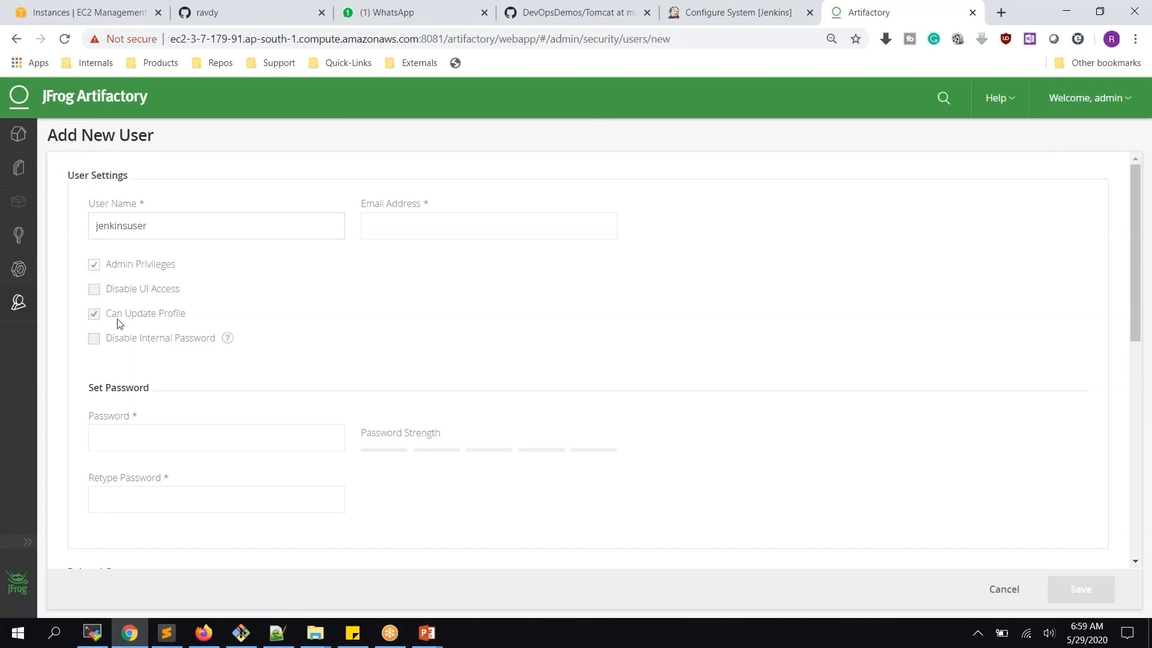
{"action": "left_click", "coordinate": [188, 444]}
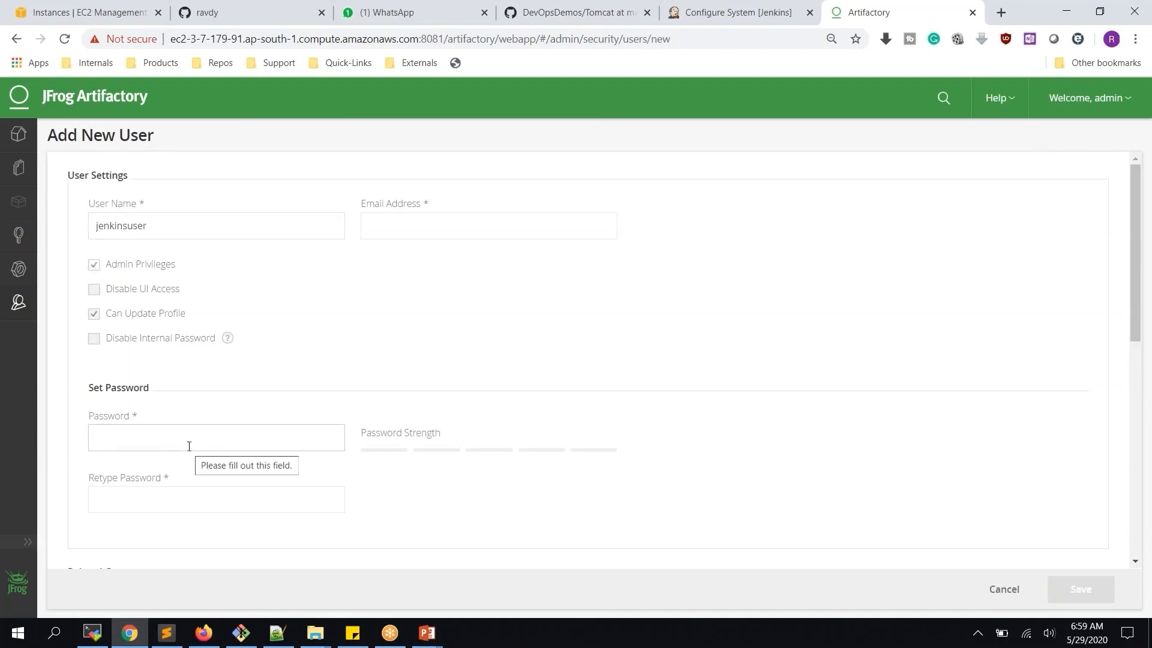
{"action": "type", "text": "•••••••"}
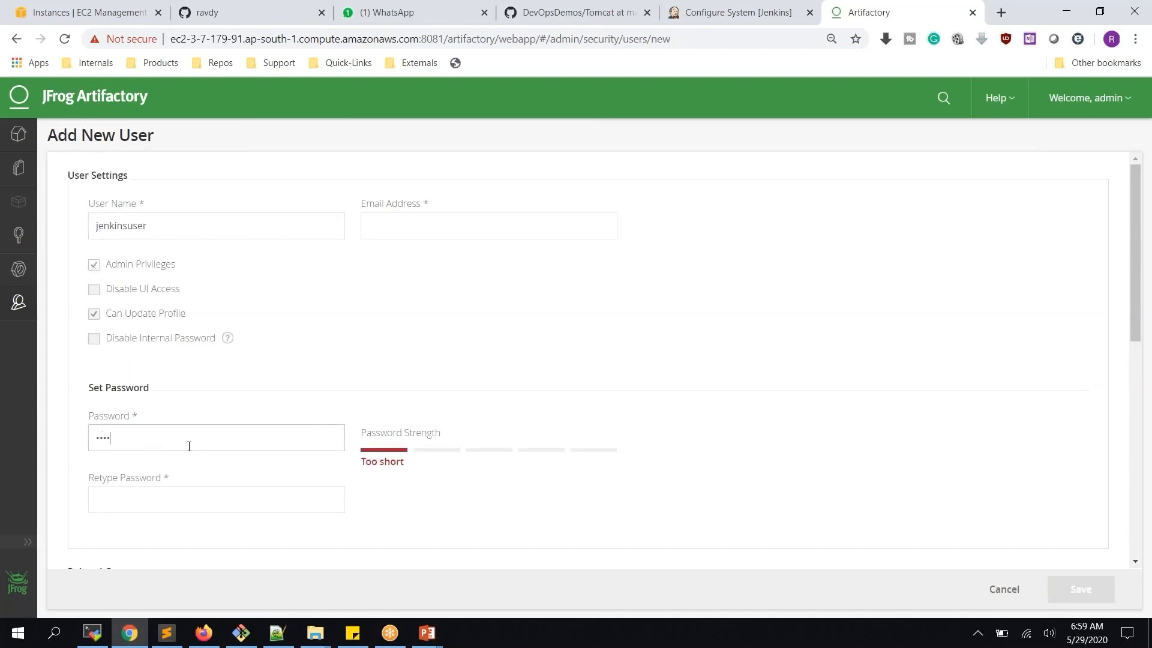
{"action": "type", "text": "••••"}
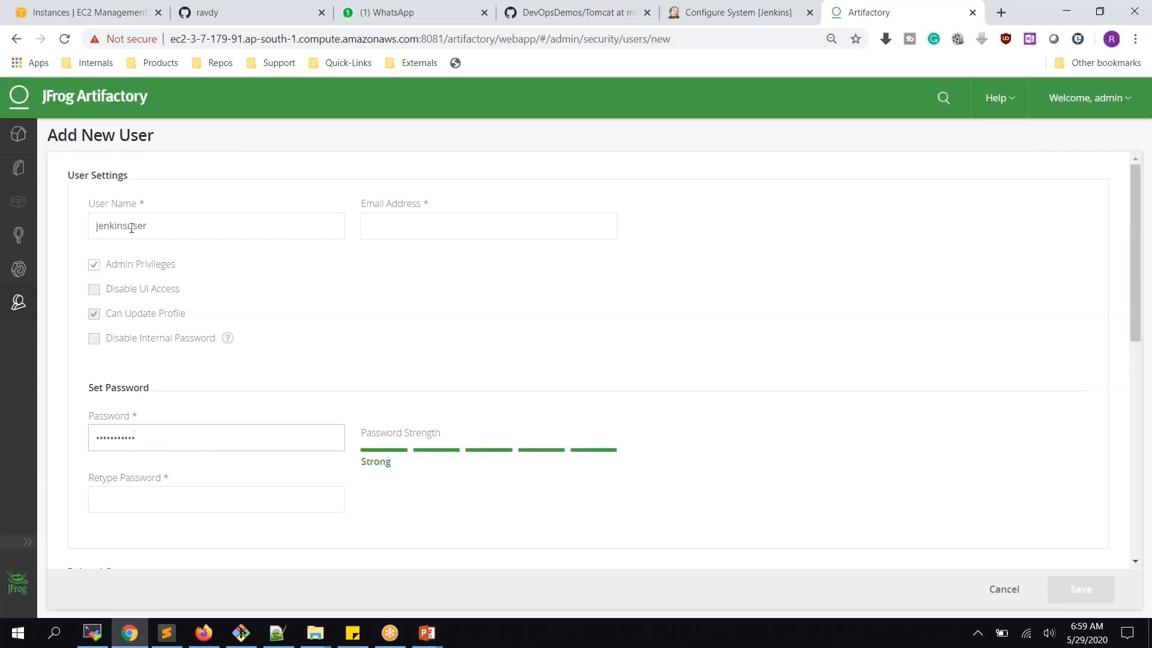
{"action": "left_click_drag", "start_coordinate": [127, 225], "coordinate": [193, 223]}
{"action": "key", "text": "BackSpace"}
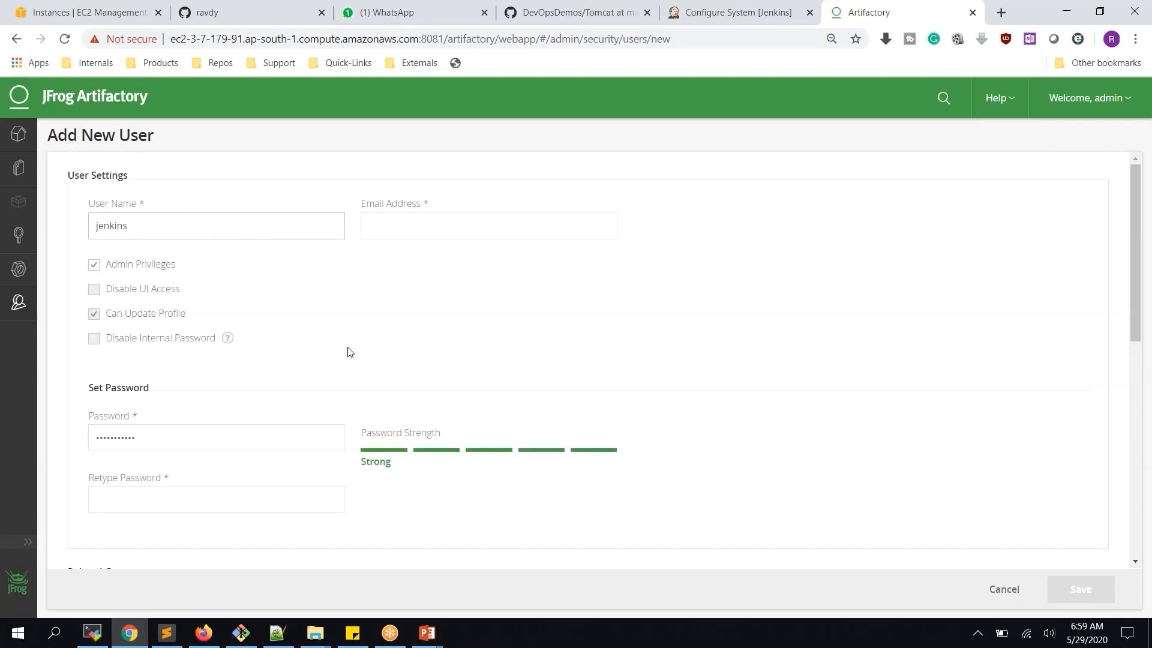
Retype the password, enter the user's e-mail address and save the jenkins user
{"action": "left_click", "coordinate": [262, 503]}
{"action": "type", "text": "J••"}
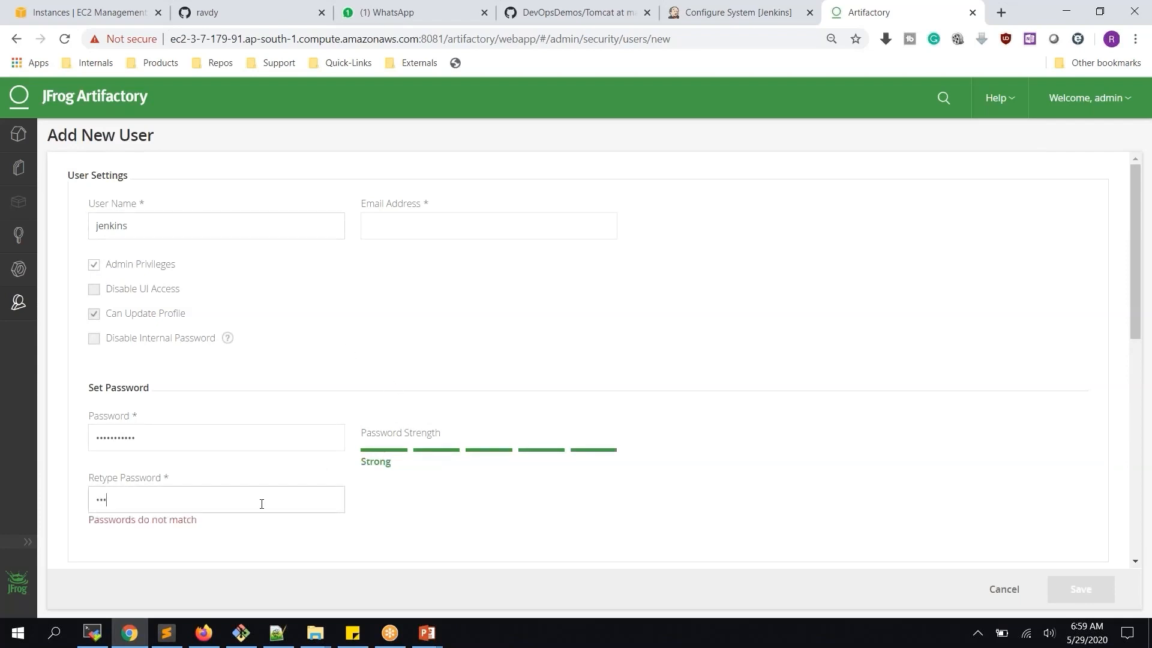
{"action": "type", "text": "••••"}
{"action": "key", "text": "shift+Tab"}
{"action": "scroll", "coordinate": [813, 463], "scroll_direction": "down", "scroll_amount": 3}
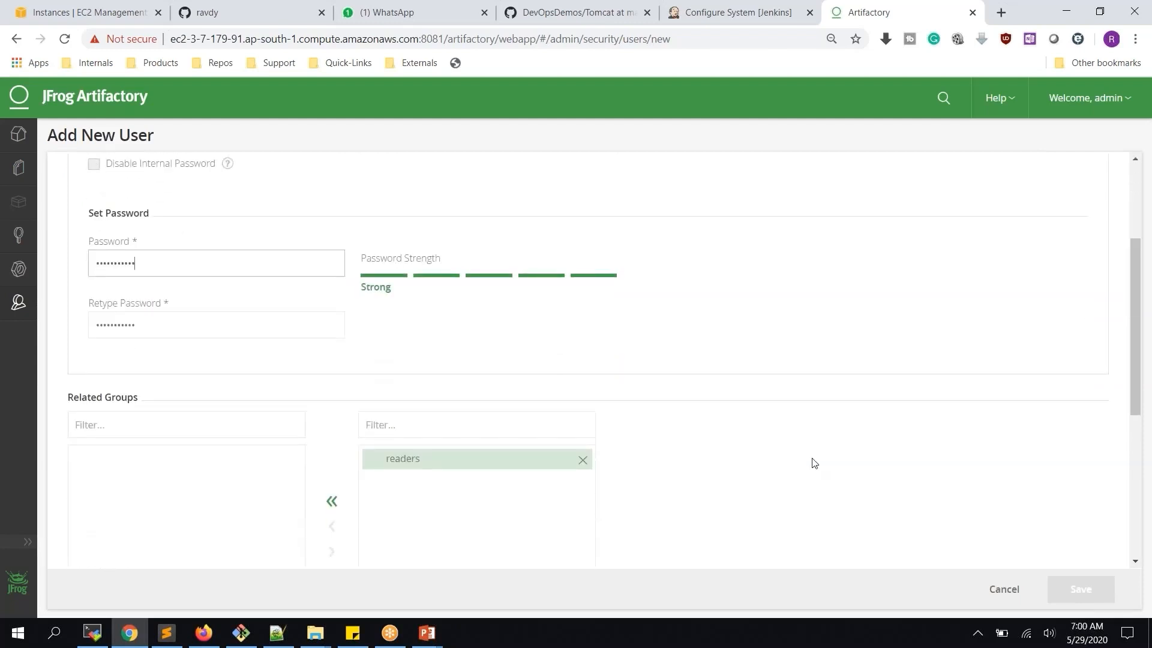
{"action": "scroll", "coordinate": [497, 268], "scroll_direction": "up", "scroll_amount": 3}
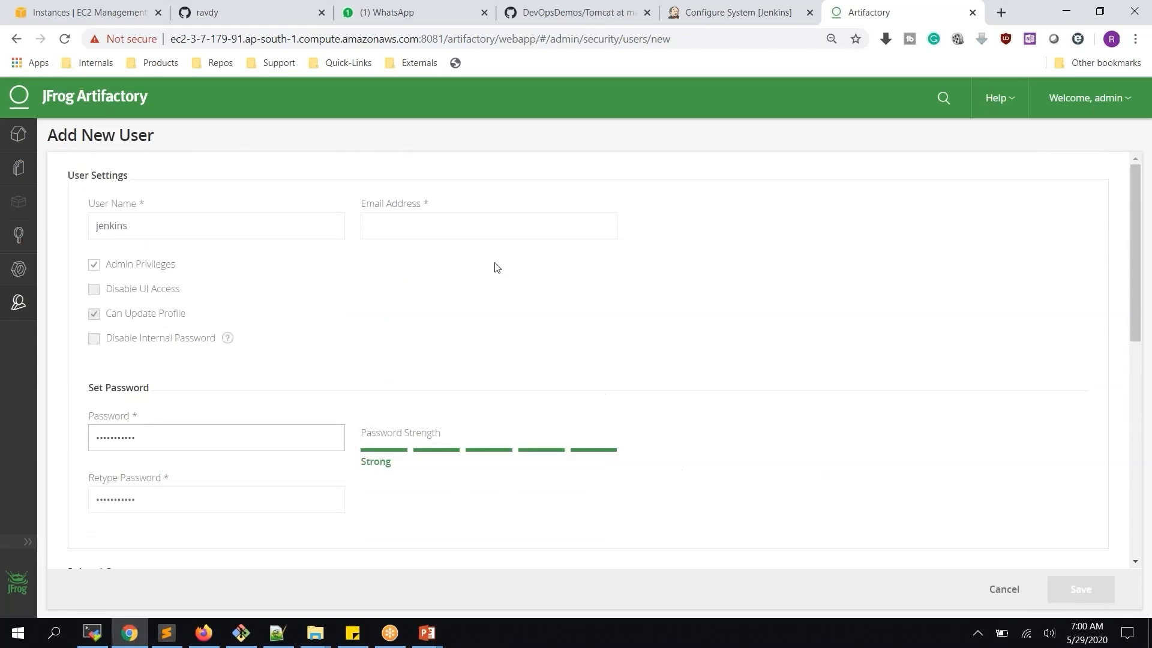
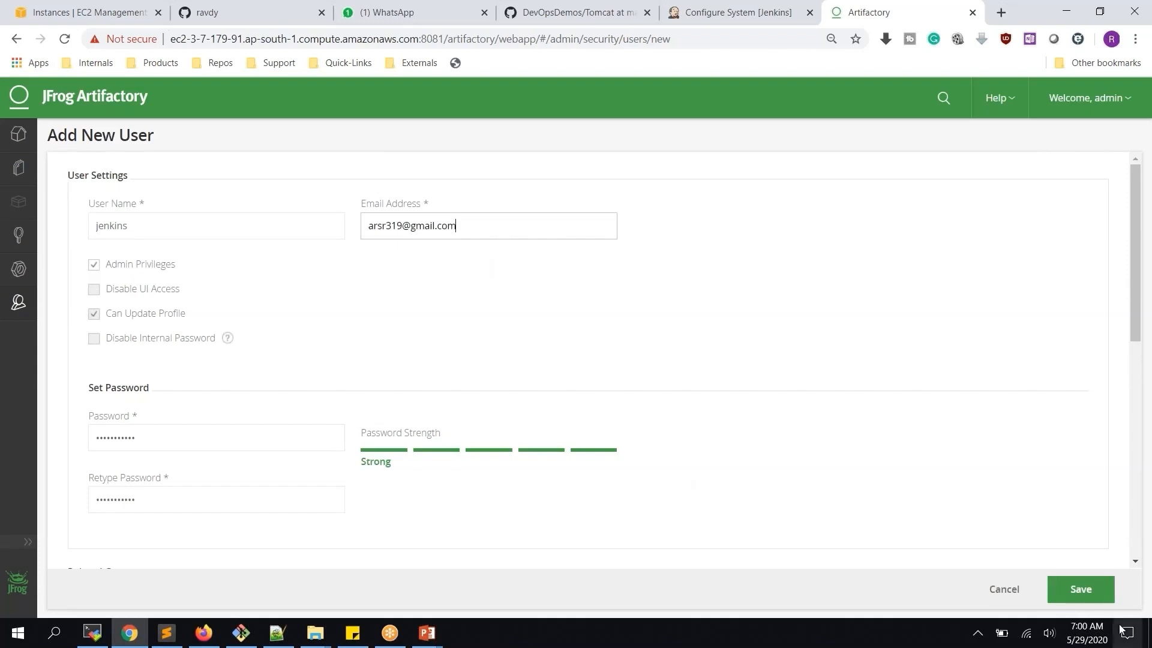
{"action": "left_click", "coordinate": [1082, 599]}
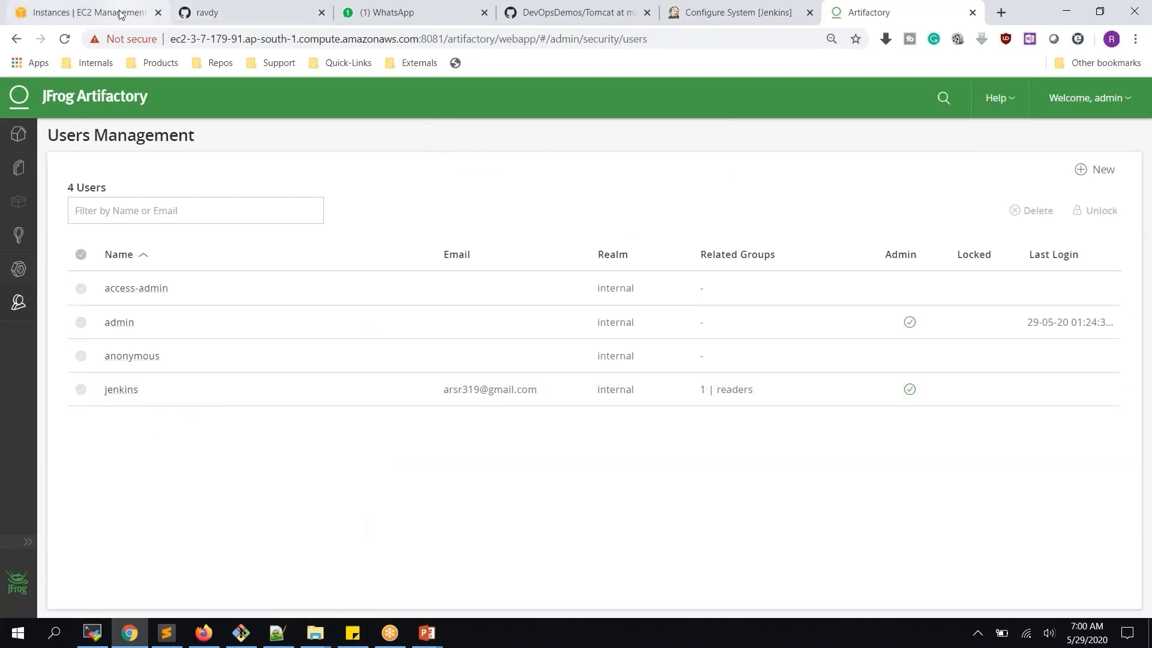
{"action": "left_click", "coordinate": [712, 12]}
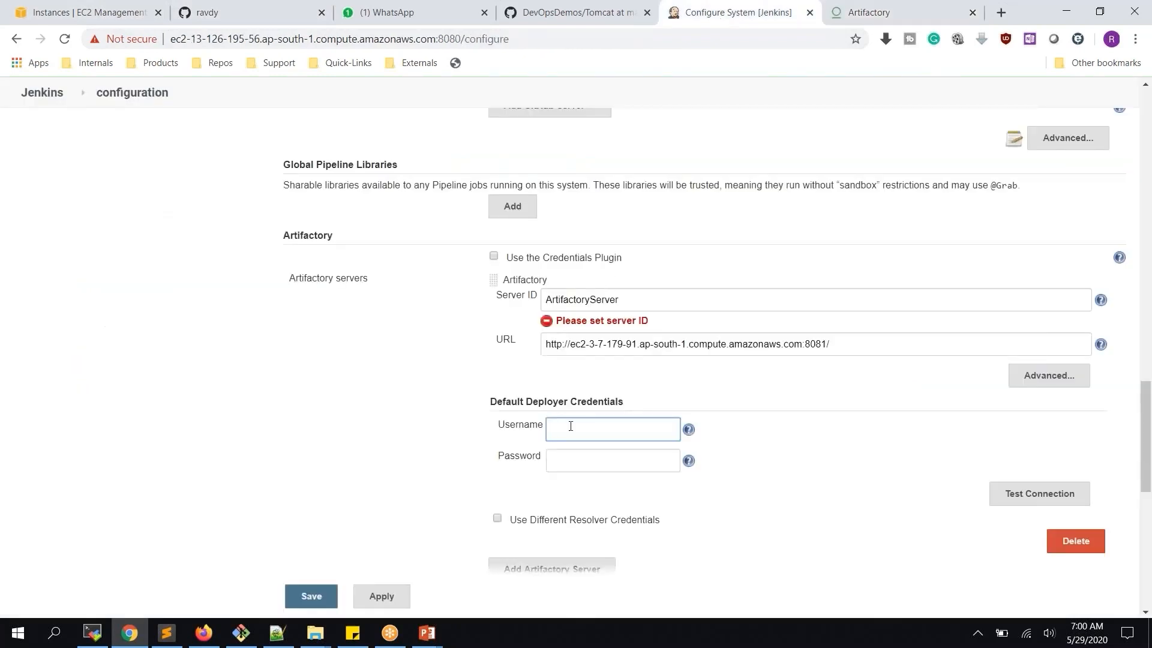
Enter deployer username jenkins with its password and test the Artifactory connection
{"action": "type", "text": "jenkins"}
{"action": "key", "text": "Tab"}
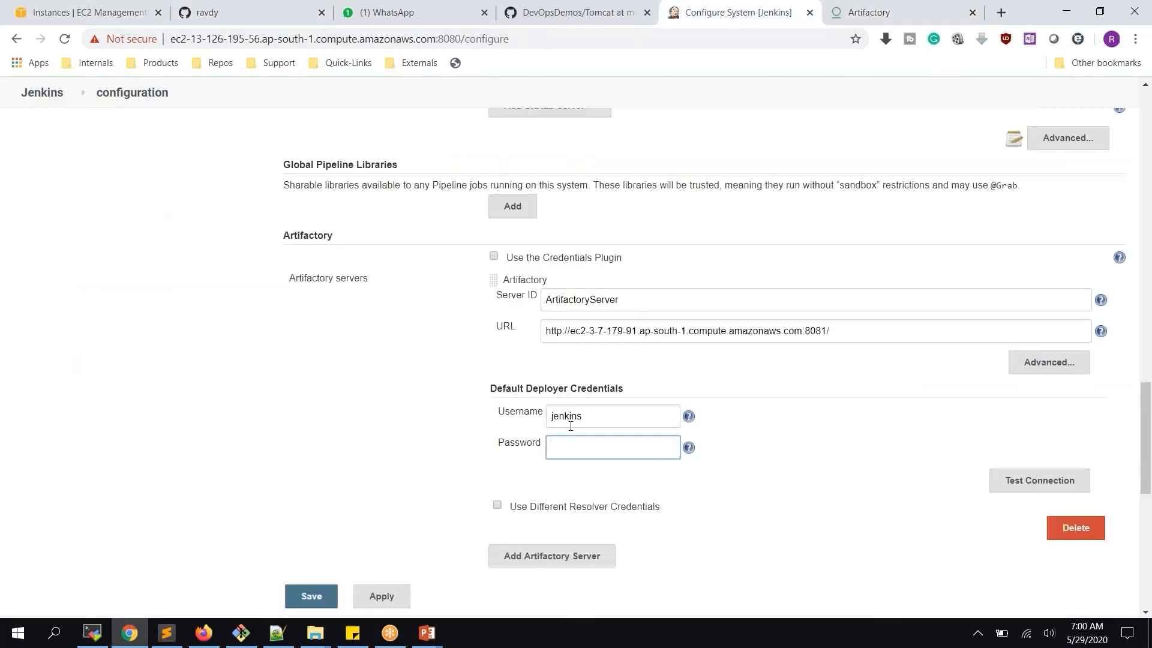
{"action": "type", "text": "•••••••••"}
{"action": "left_click", "coordinate": [1010, 486]}
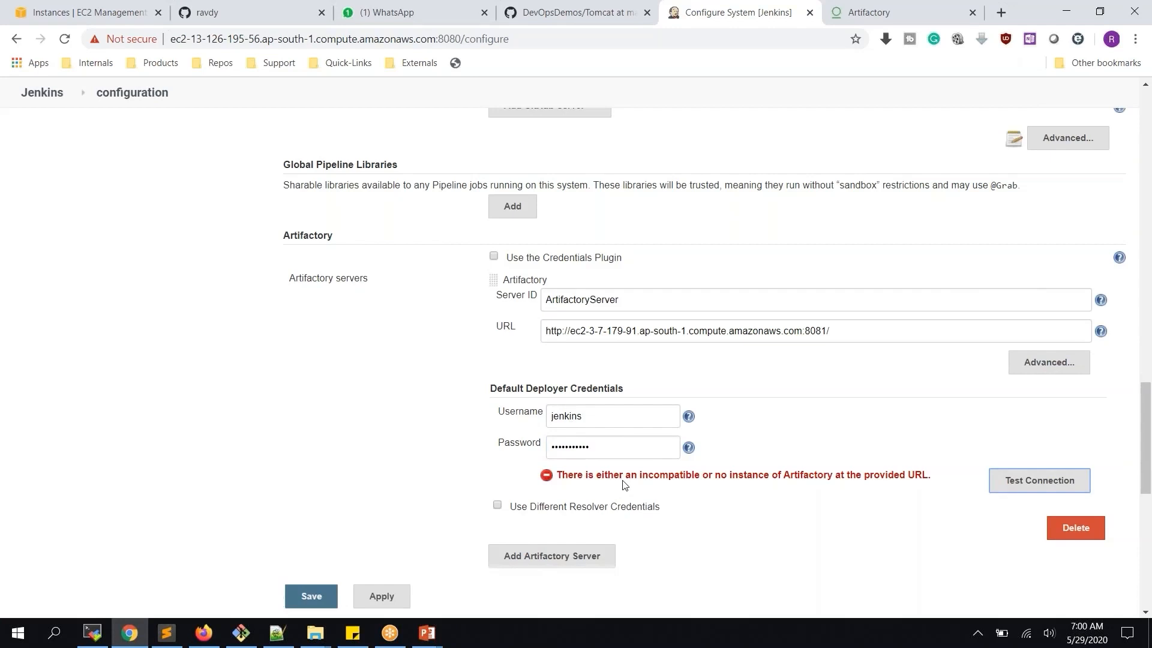
Append /artifactory to the server URL and retest, confirming Artifactory 6.19.1 is found
{"action": "left_click", "coordinate": [838, 333]}
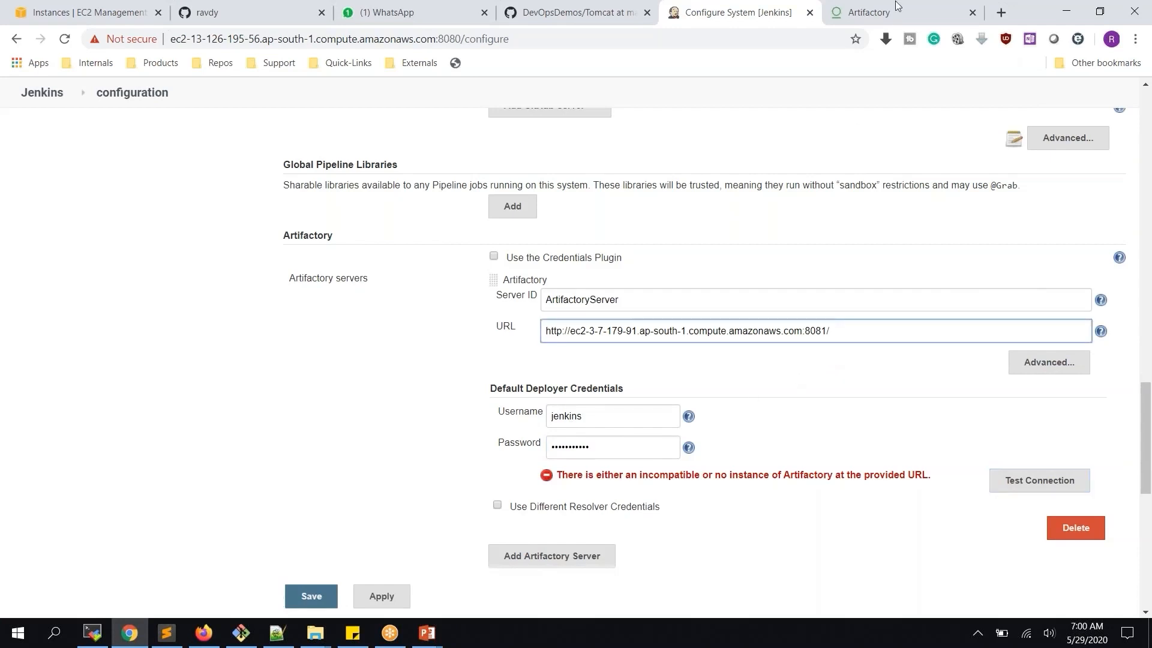
{"action": "left_click", "coordinate": [868, 23]}
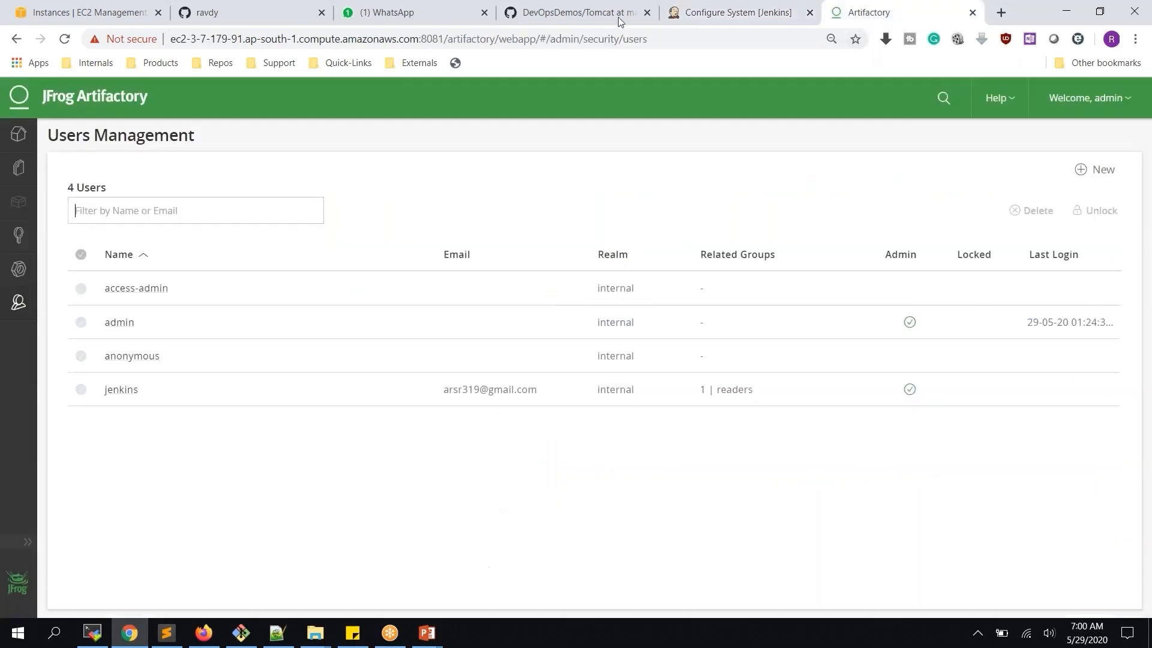
{"action": "double_click", "coordinate": [483, 39]}
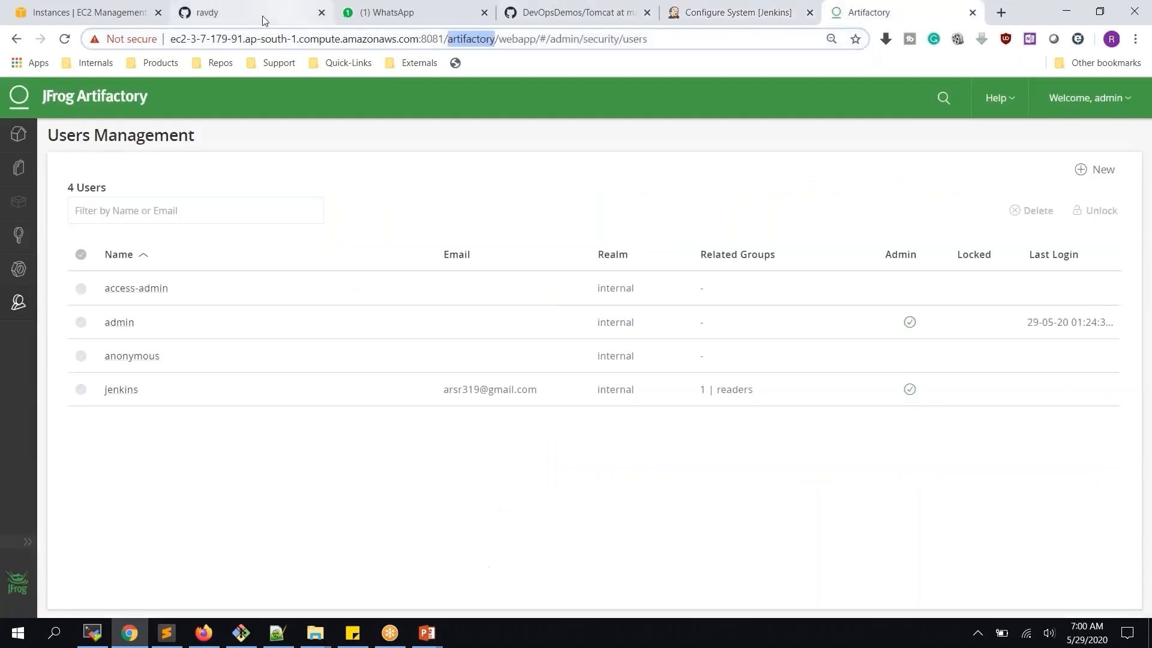
{"action": "left_click", "coordinate": [707, 12]}
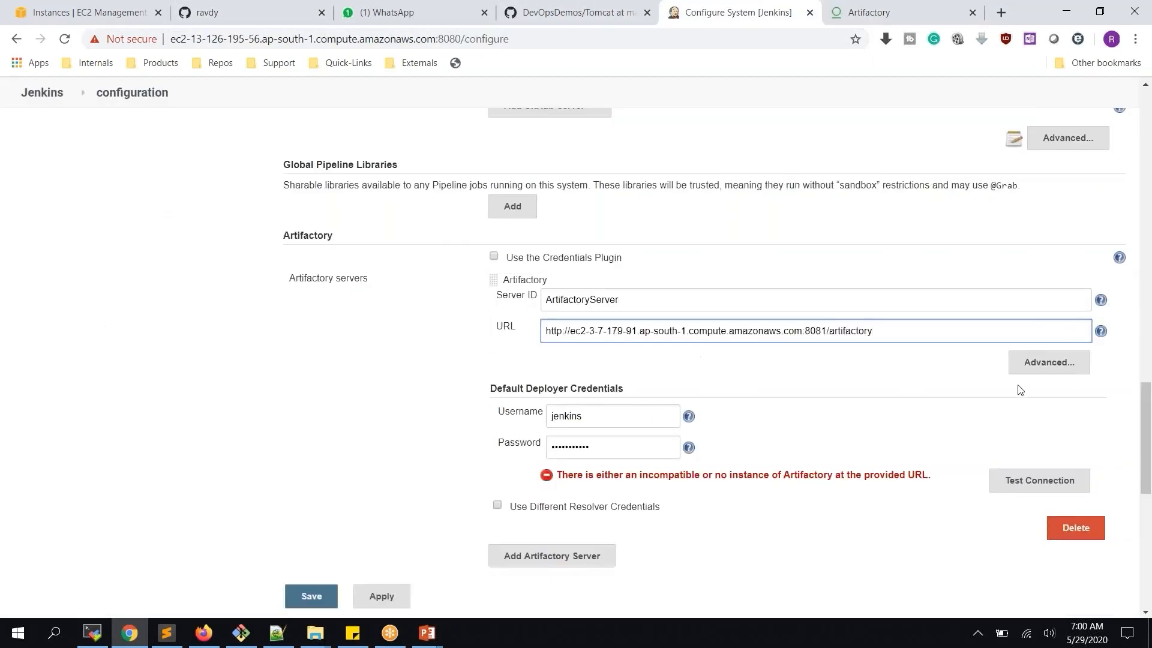
{"action": "left_click", "coordinate": [1044, 483]}
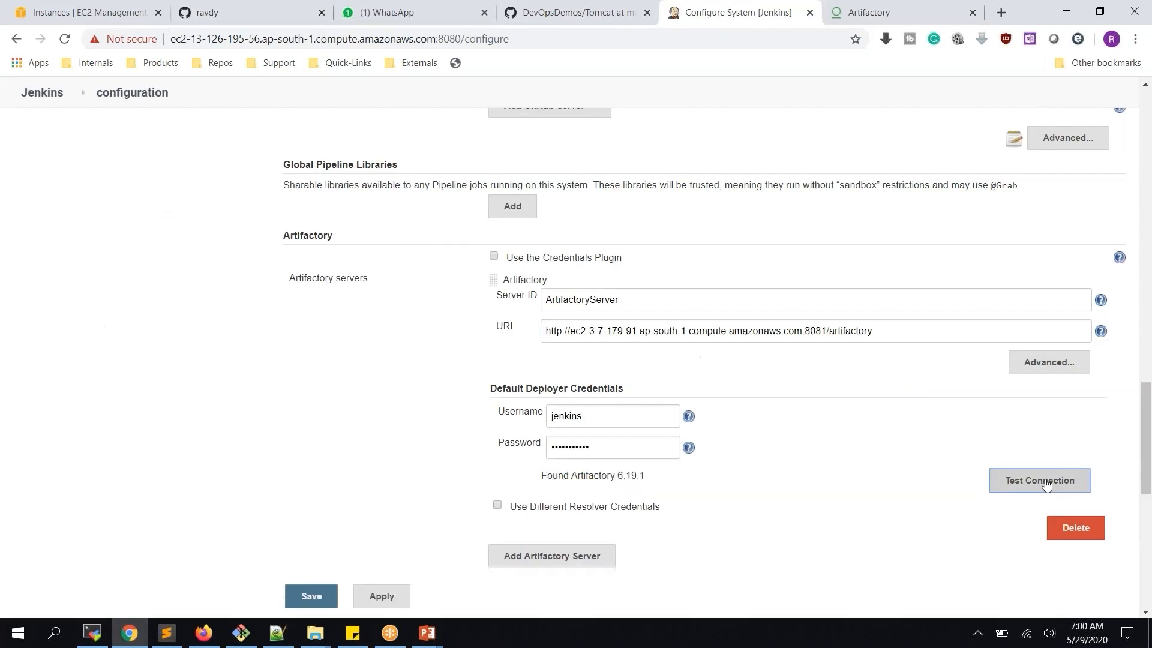
{"action": "left_click_drag", "start_coordinate": [539, 480], "coordinate": [647, 483]}
{"action": "left_click", "coordinate": [625, 476]}
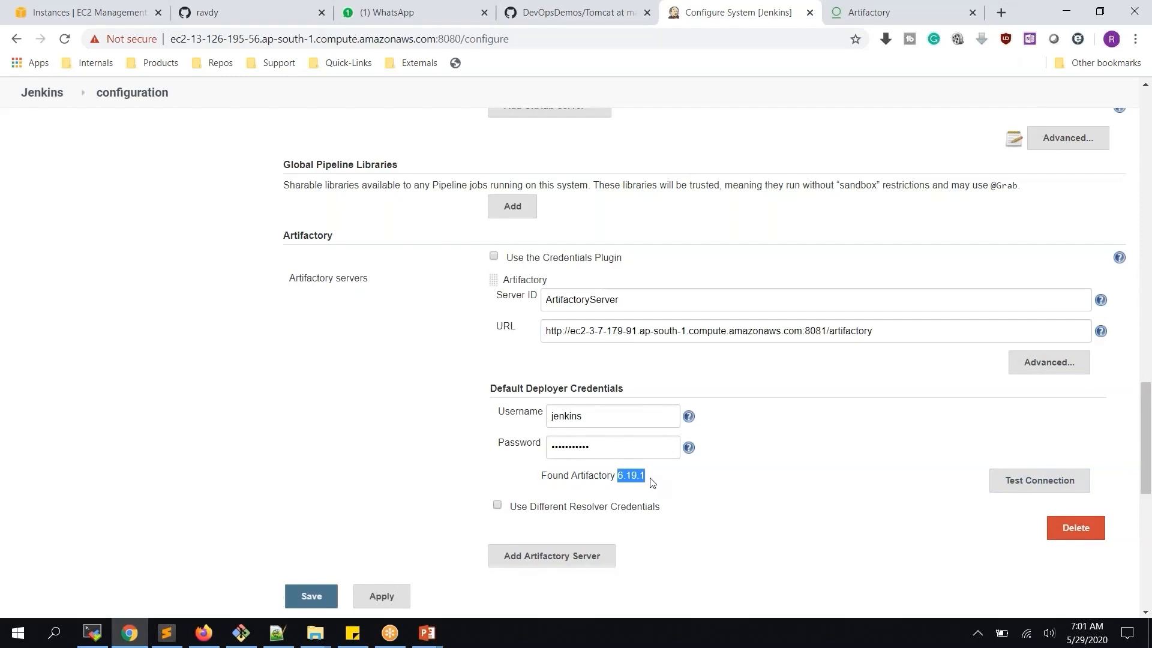
{"action": "left_click", "coordinate": [626, 480]}
{"action": "left_click_drag", "start_coordinate": [614, 477], "coordinate": [667, 485]}
Apply and save the Jenkins system configuration
{"action": "scroll", "coordinate": [649, 487], "scroll_direction": "down", "scroll_amount": 3}
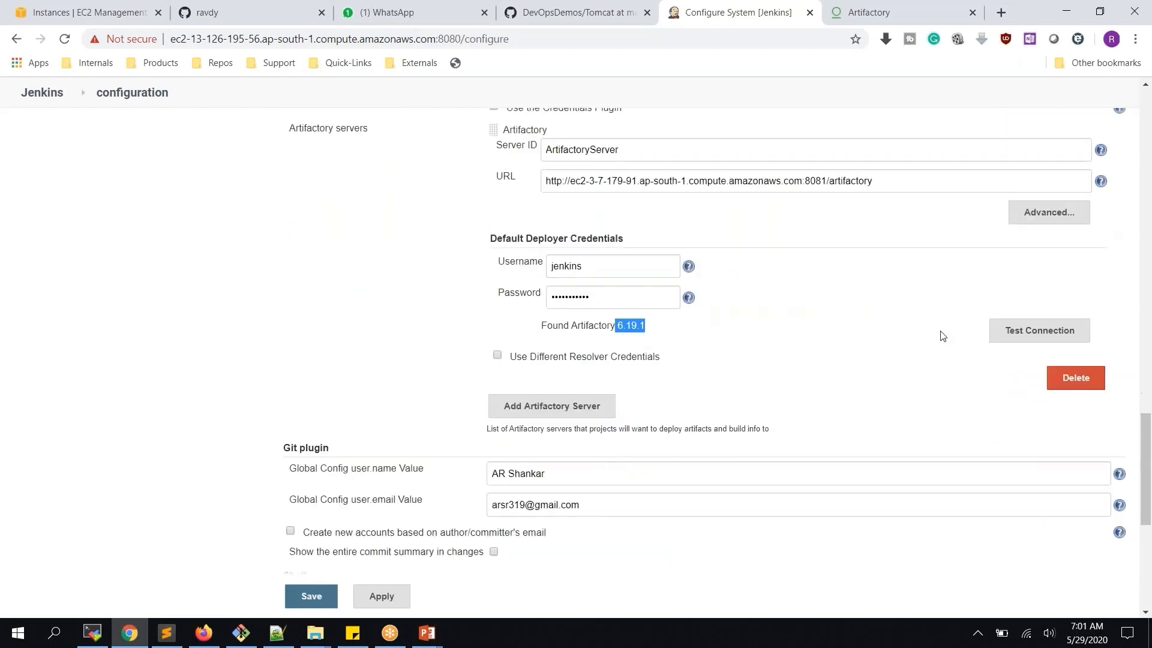
{"action": "scroll", "coordinate": [639, 285], "scroll_direction": "up", "scroll_amount": 1}
{"action": "scroll", "coordinate": [647, 286], "scroll_direction": "up", "scroll_amount": 2}
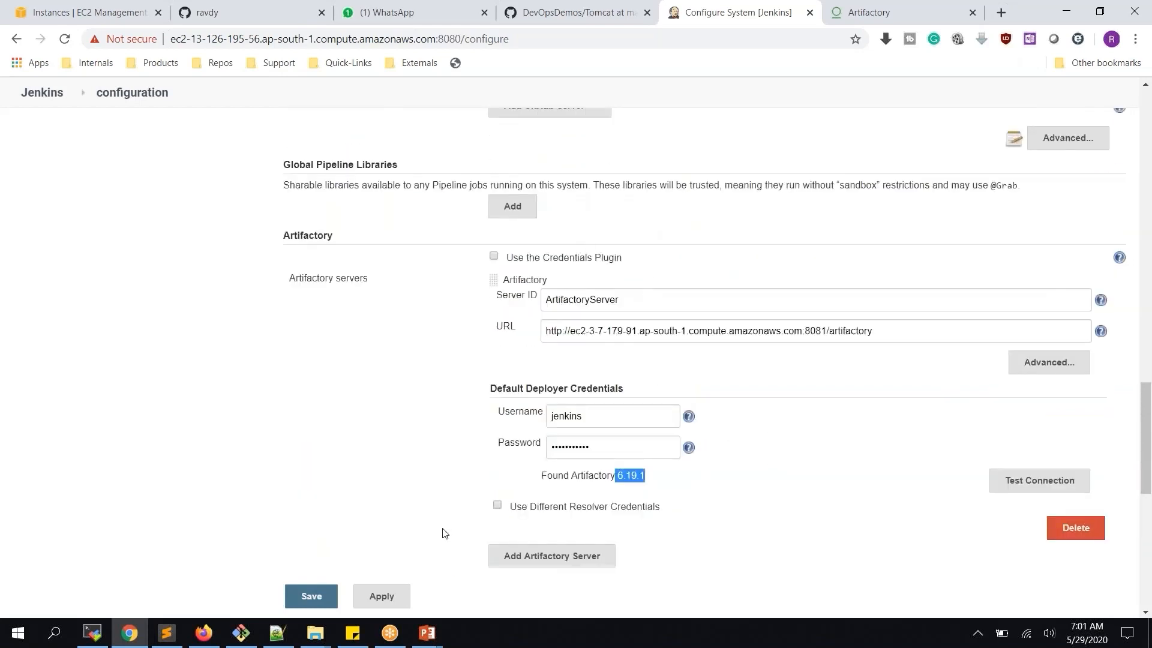
{"action": "left_click", "coordinate": [385, 597]}
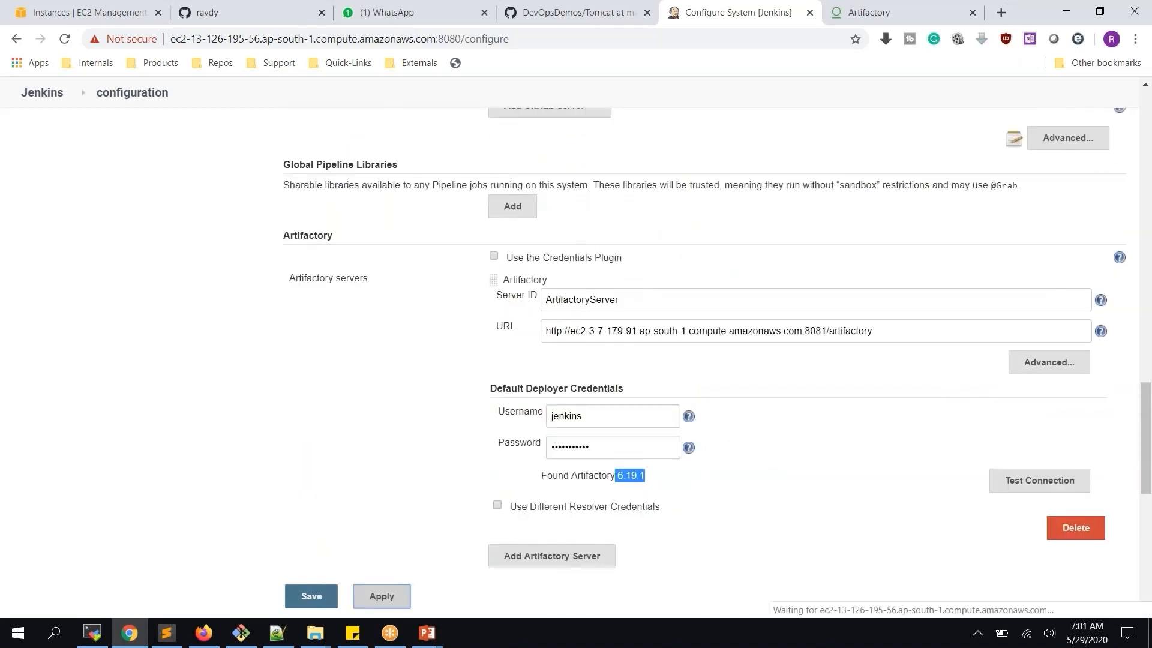
{"action": "left_click", "coordinate": [306, 596]}
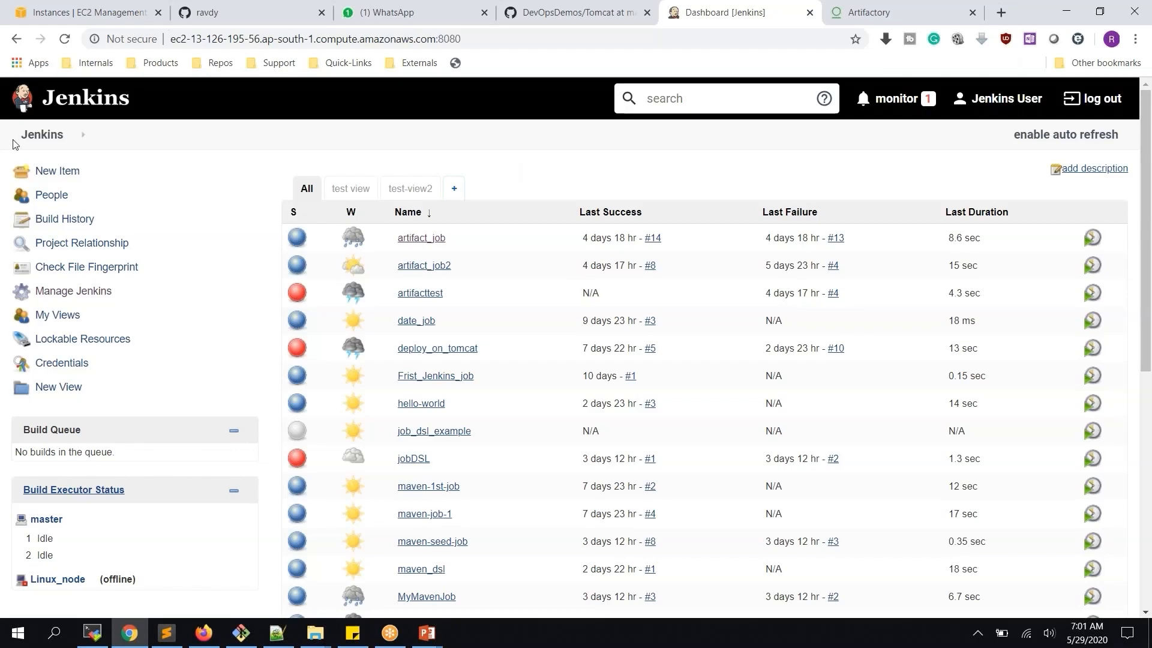
Create a new Freestyle project named artifactory_project1
{"action": "left_click", "coordinate": [57, 174]}
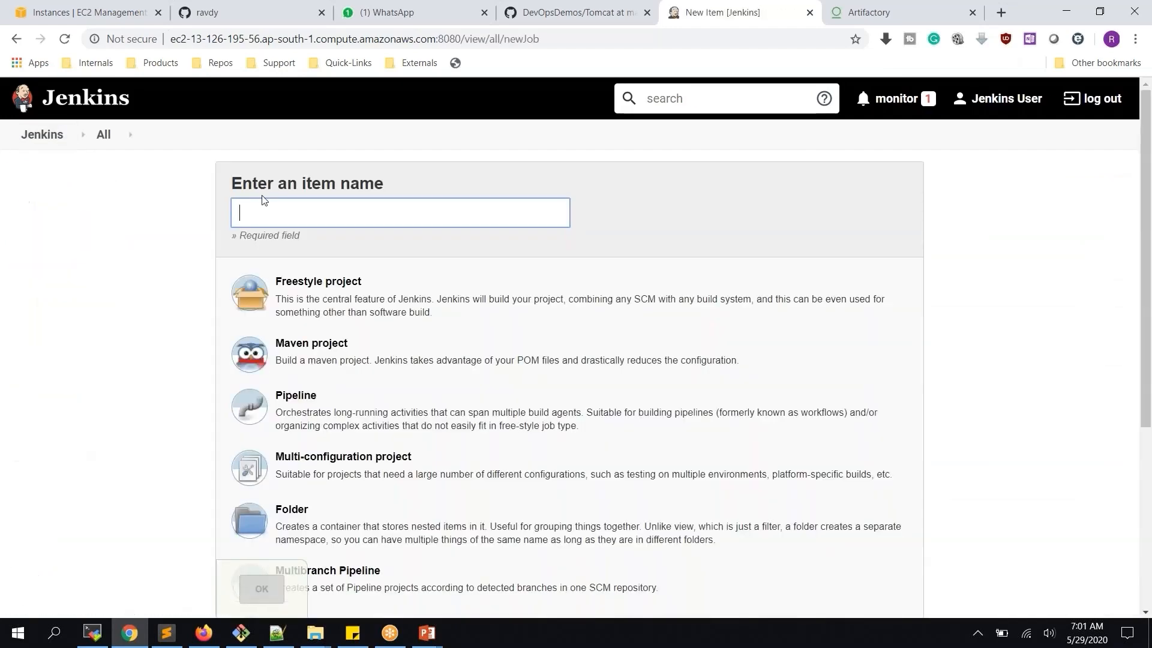
{"action": "type", "text": "artifactor"}
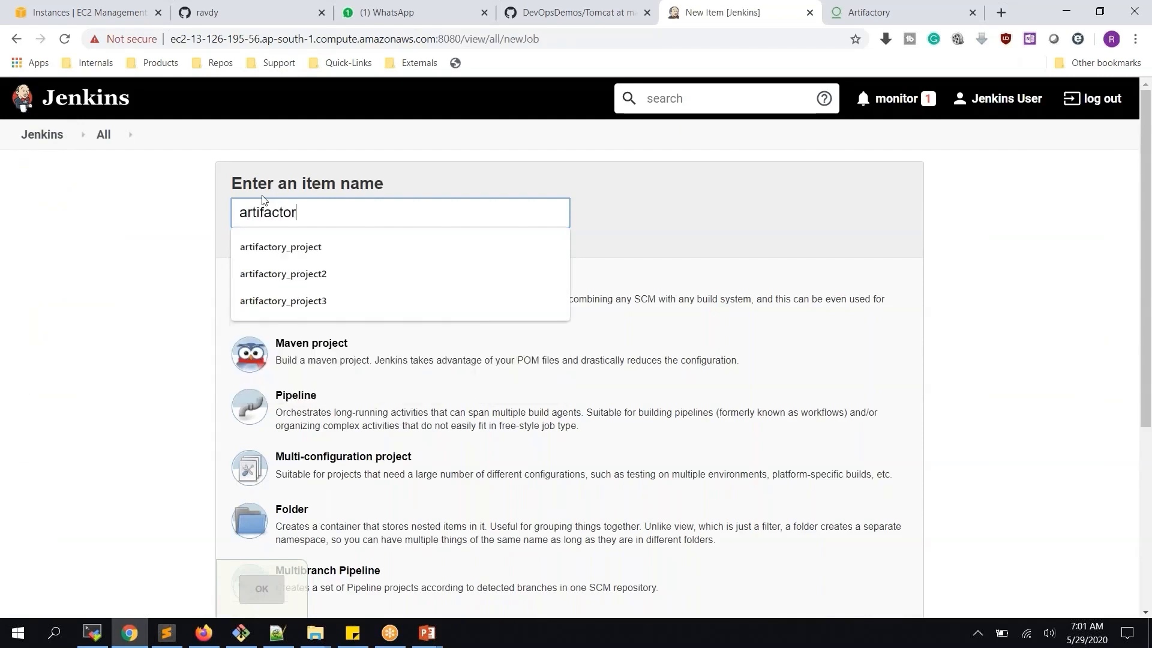
{"action": "type", "text": "y"}
{"action": "key", "text": "Down"}
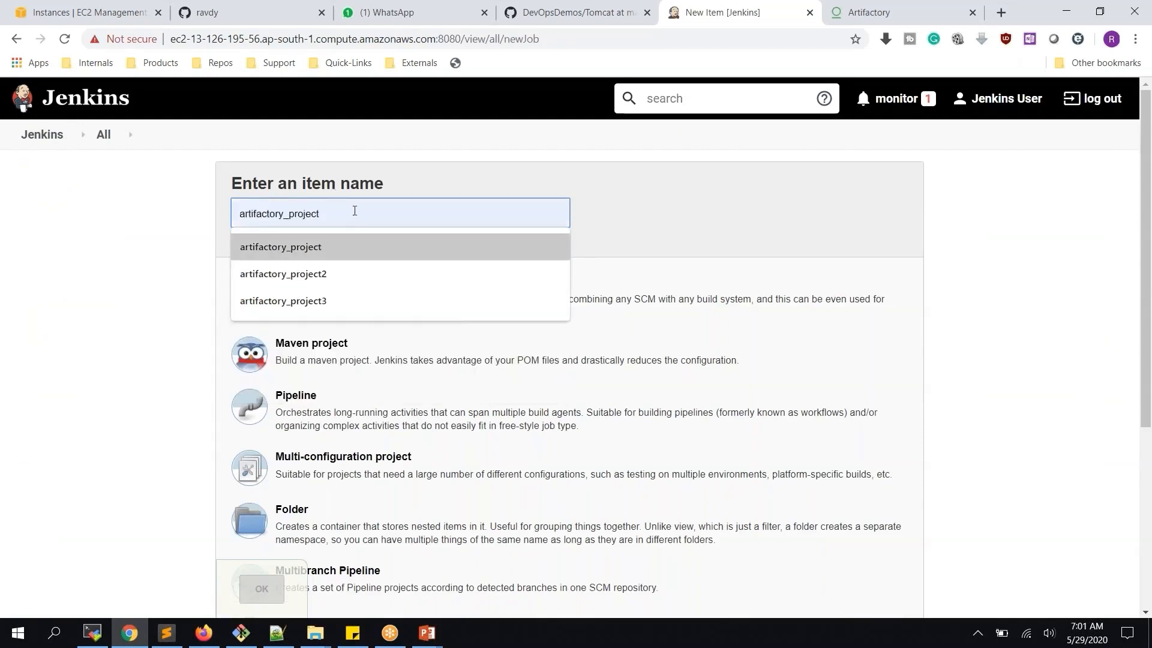
{"action": "left_click", "coordinate": [340, 247]}
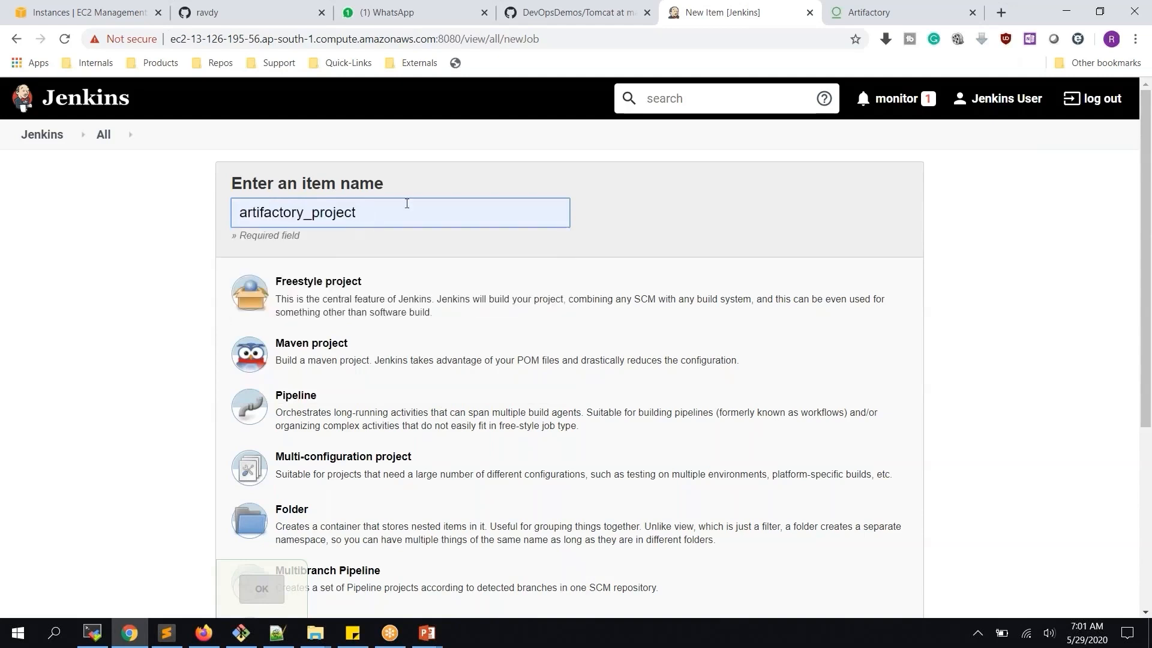
{"action": "type", "text": "1"}
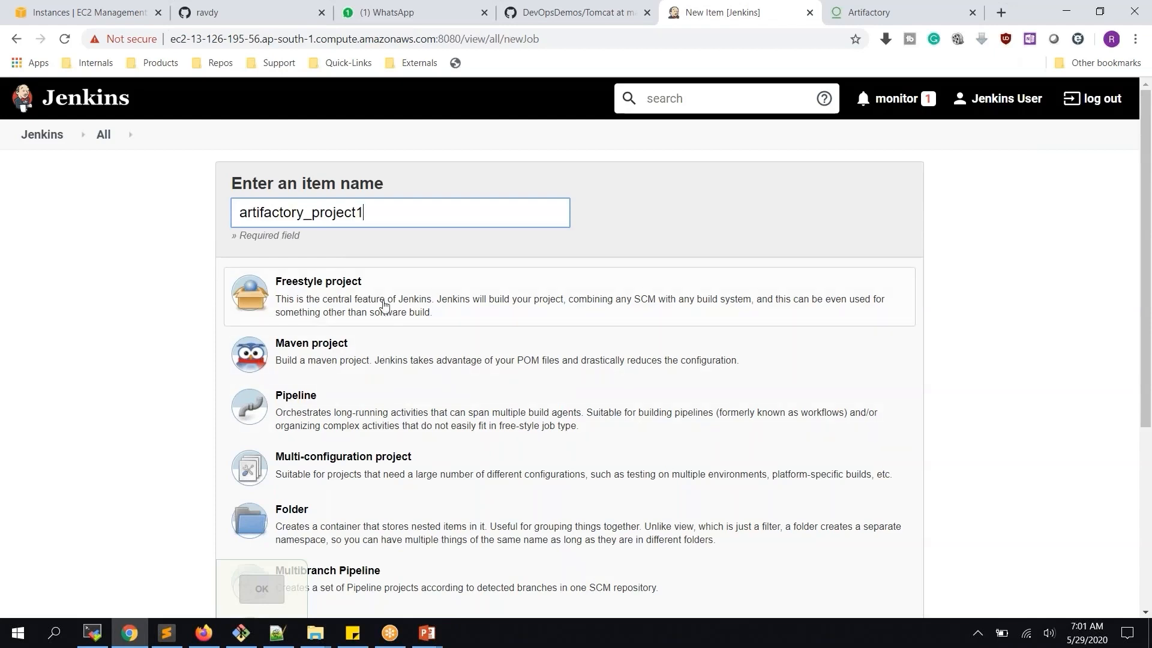
{"action": "left_click", "coordinate": [385, 305]}
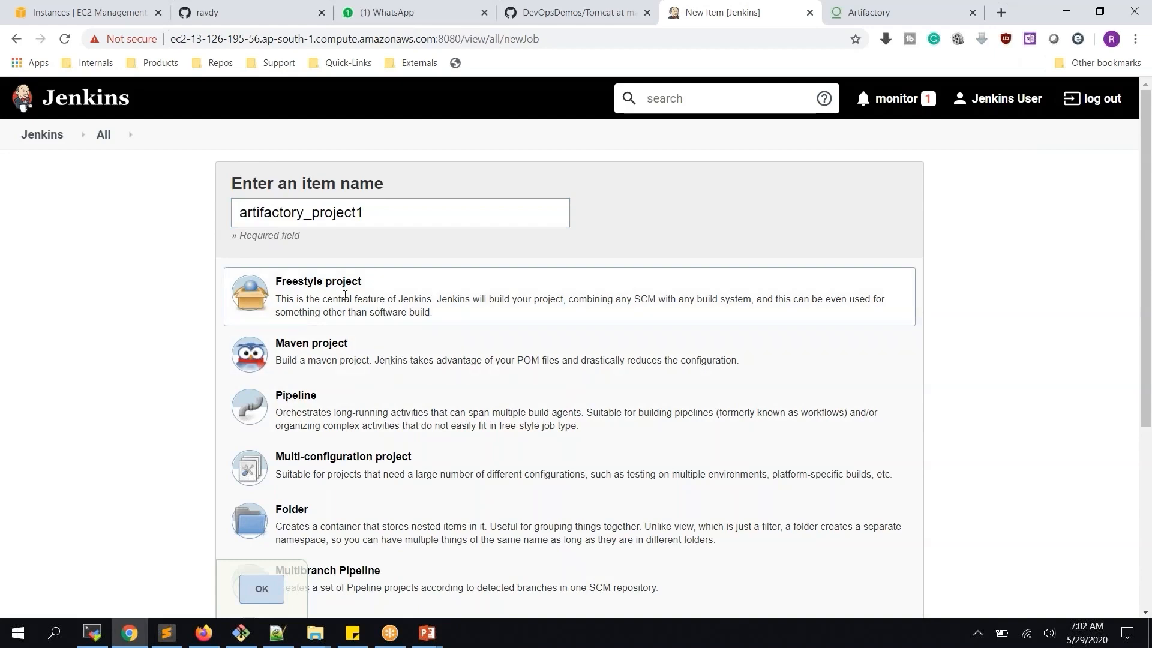
{"action": "left_click", "coordinate": [260, 588]}
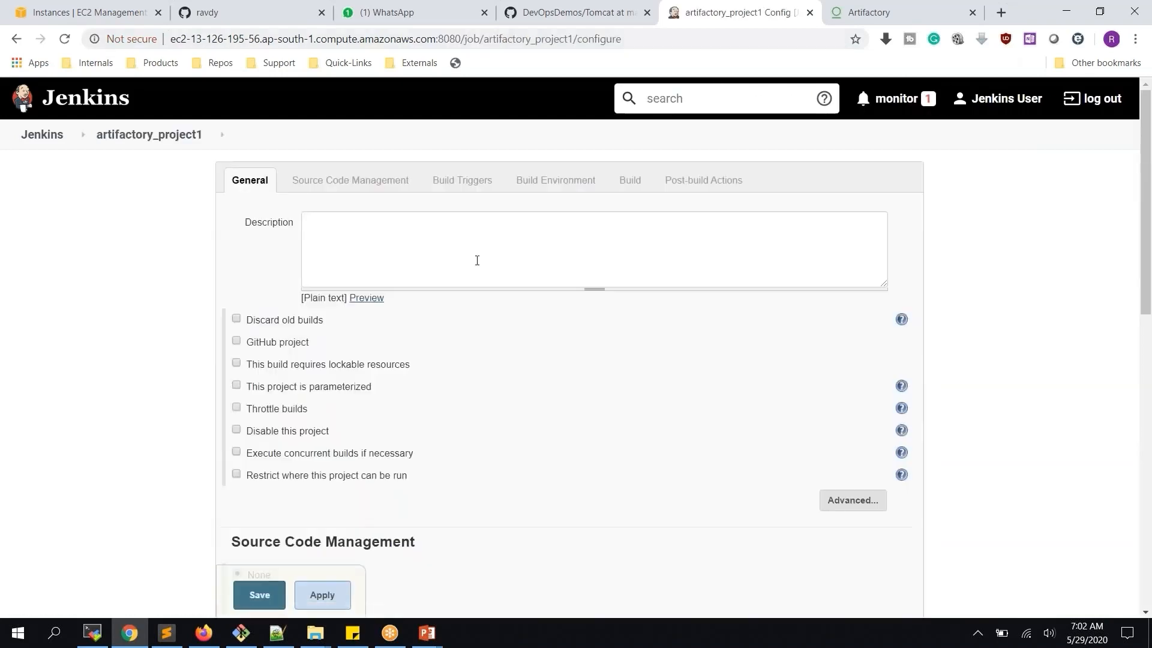
Select Git as the job's source code management, then bring up GitHub
{"action": "scroll", "coordinate": [434, 297], "scroll_direction": "down", "scroll_amount": 5}
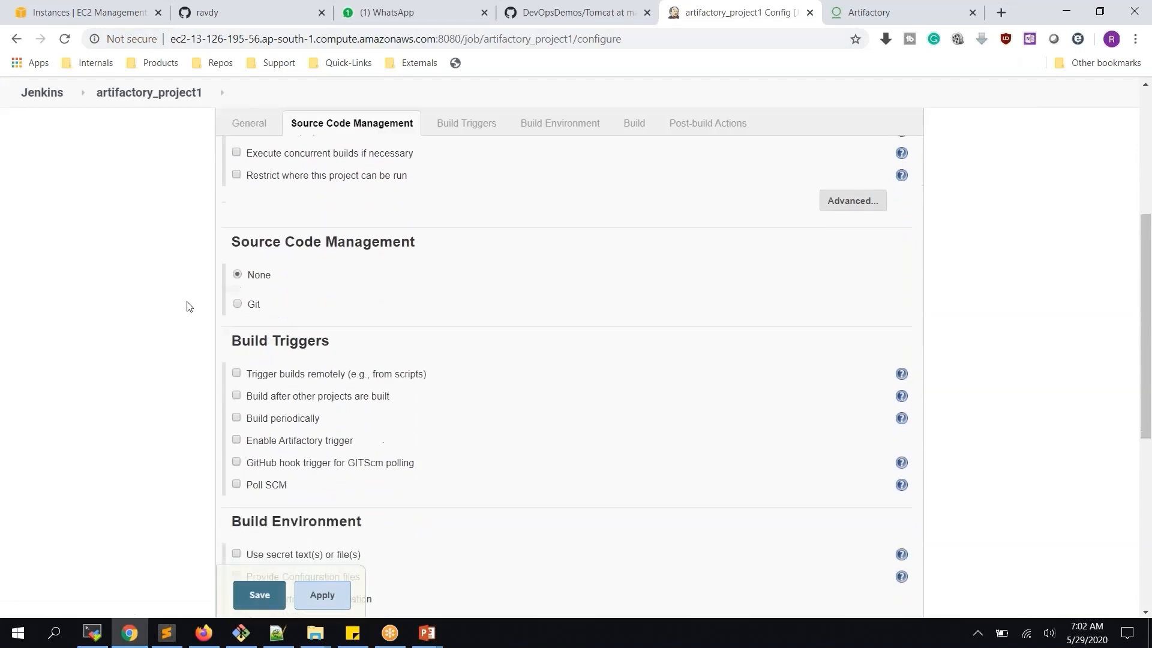
{"action": "left_click", "coordinate": [237, 304]}
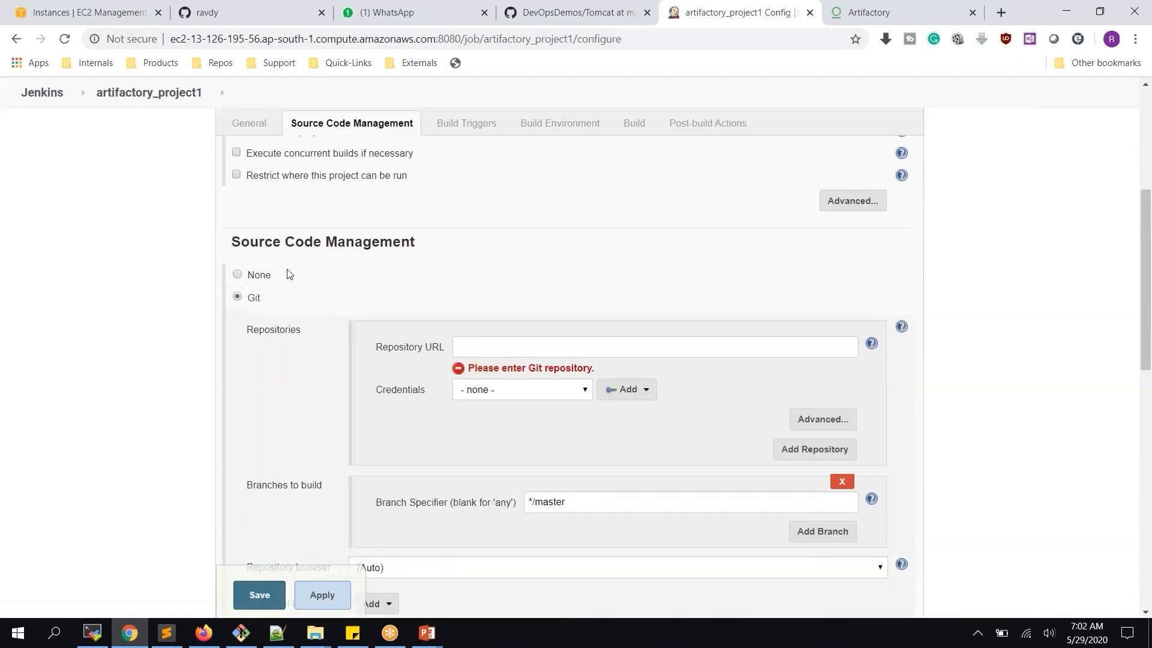
{"action": "left_click", "coordinate": [242, 9]}
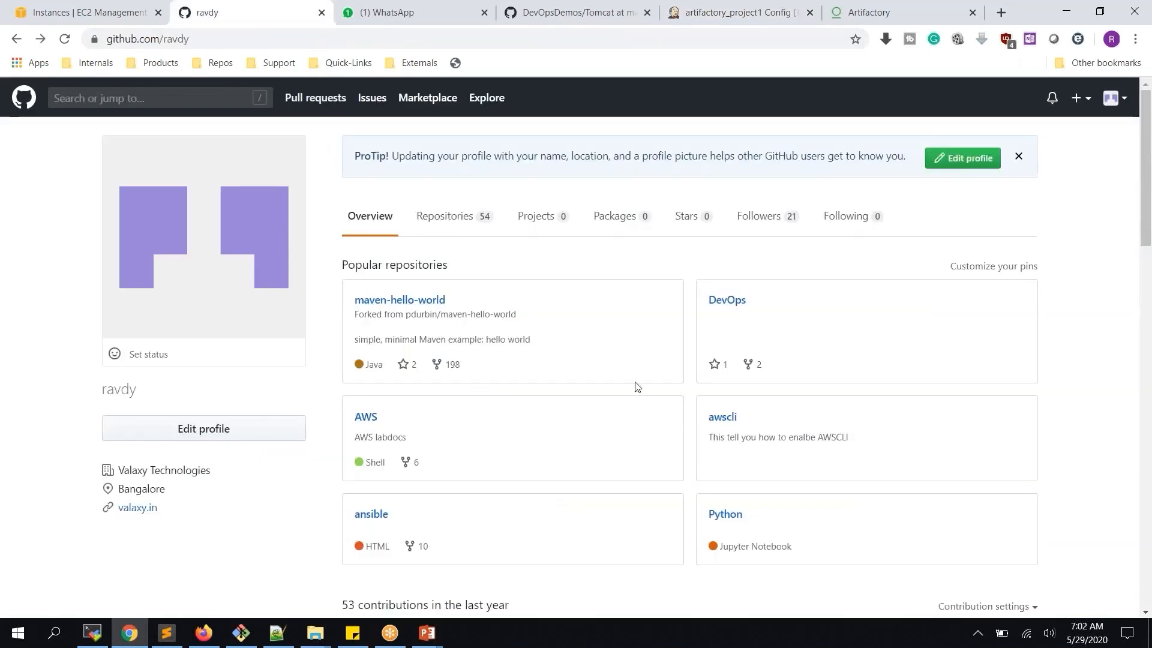
Copy webapp-project's HTTPS clone URL from GitHub and paste it as the job's Repository URL
{"action": "left_click", "coordinate": [449, 225]}
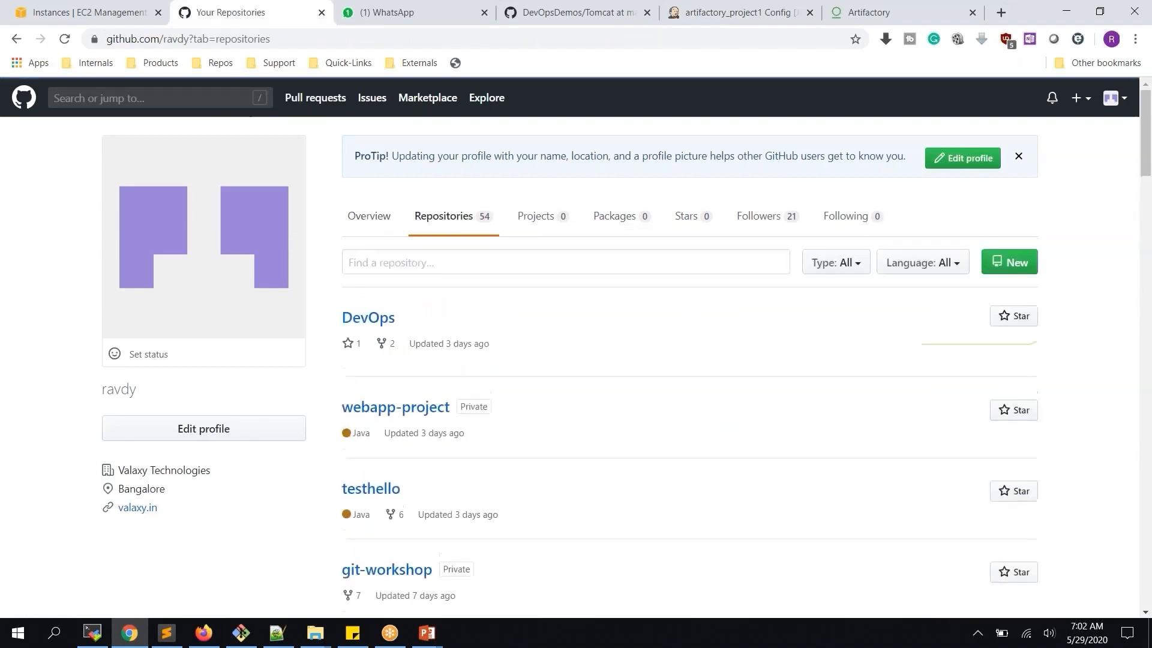
{"action": "scroll", "coordinate": [369, 282], "scroll_direction": "down", "scroll_amount": 3}
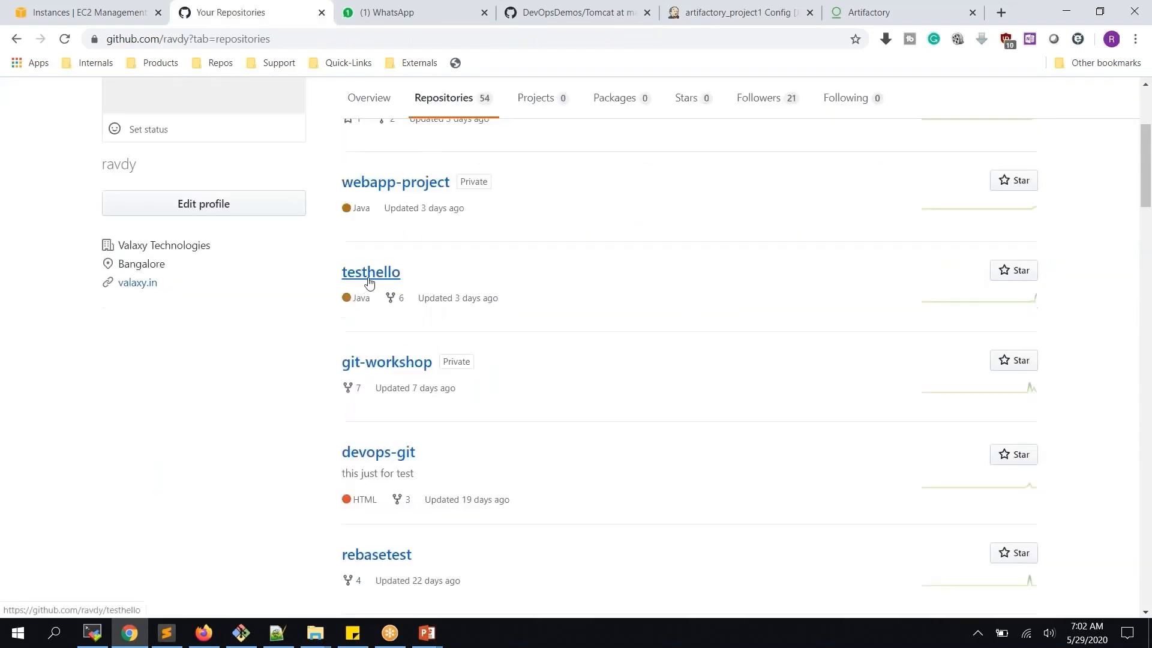
{"action": "middle_click", "coordinate": [384, 185]}
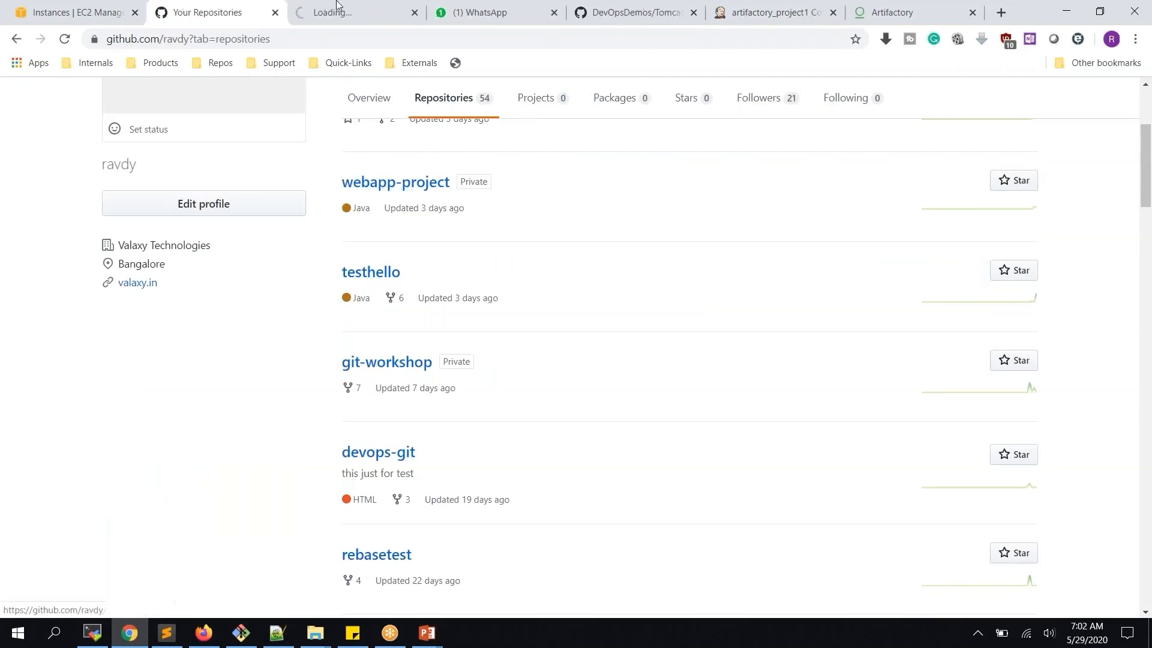
{"action": "left_click", "coordinate": [336, 10]}
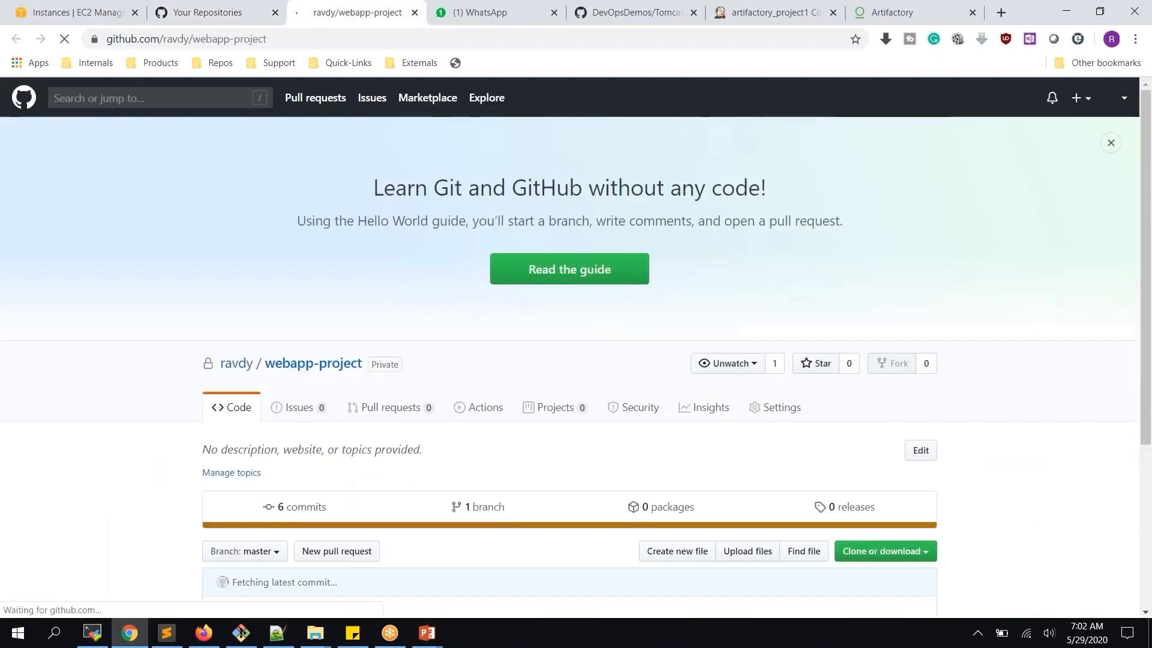
{"action": "scroll", "coordinate": [509, 337], "scroll_direction": "down", "scroll_amount": 4}
{"action": "left_click", "coordinate": [883, 325]}
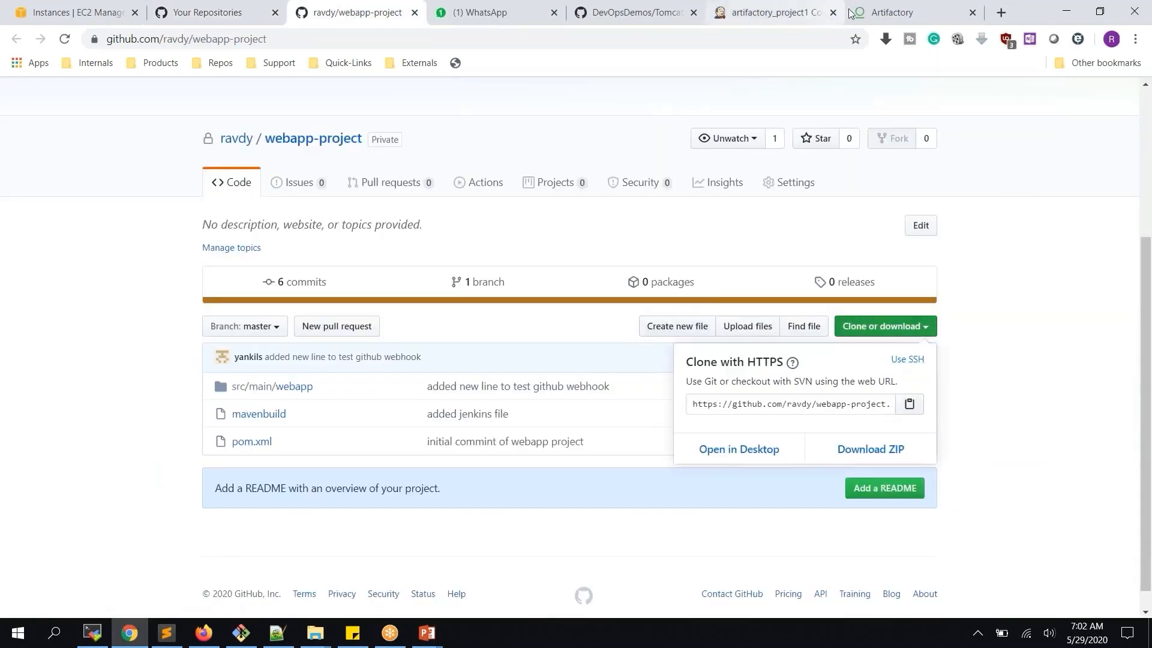
{"action": "left_click", "coordinate": [774, 12]}
{"action": "left_click", "coordinate": [570, 347]}
{"action": "key", "text": "ctrl+v"}
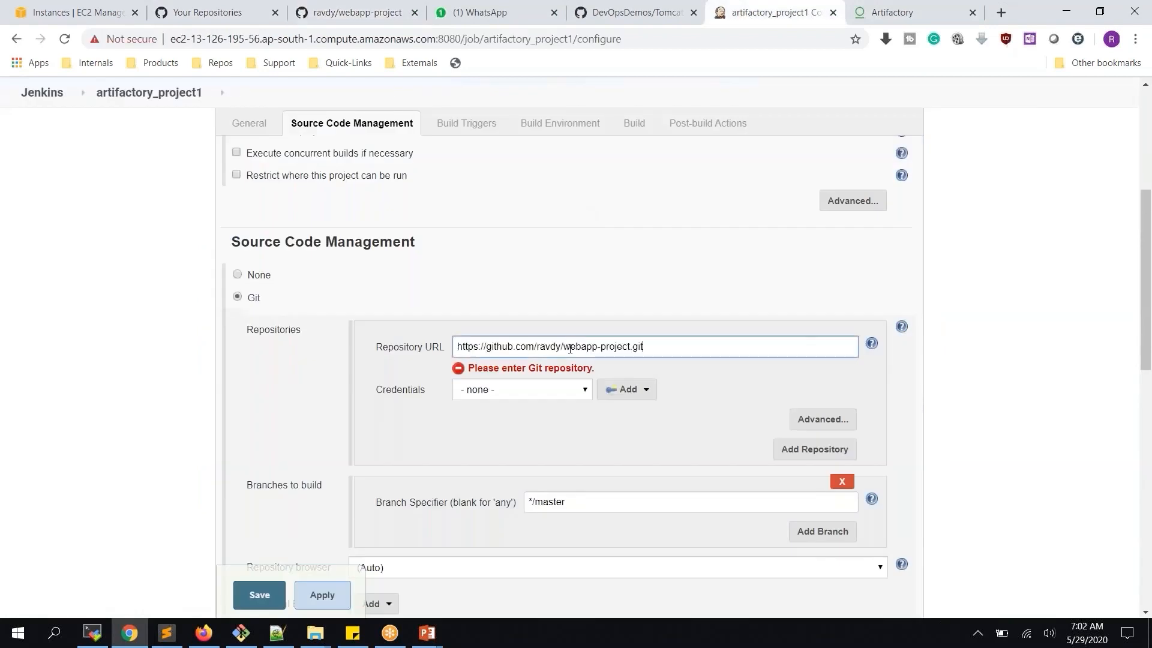
Choose the stored GitHub login as credentials for the webapp-project repository
{"action": "left_click", "coordinate": [560, 390]}
{"action": "left_click", "coordinate": [554, 436]}
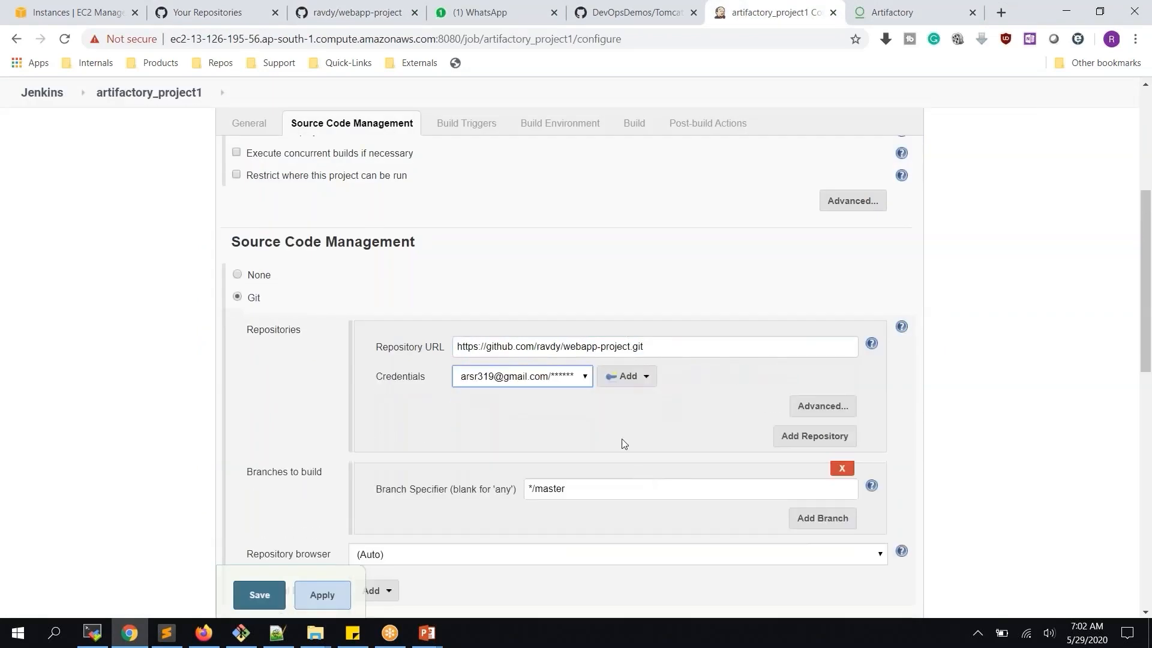
{"action": "scroll", "coordinate": [617, 415], "scroll_direction": "down", "scroll_amount": 5}
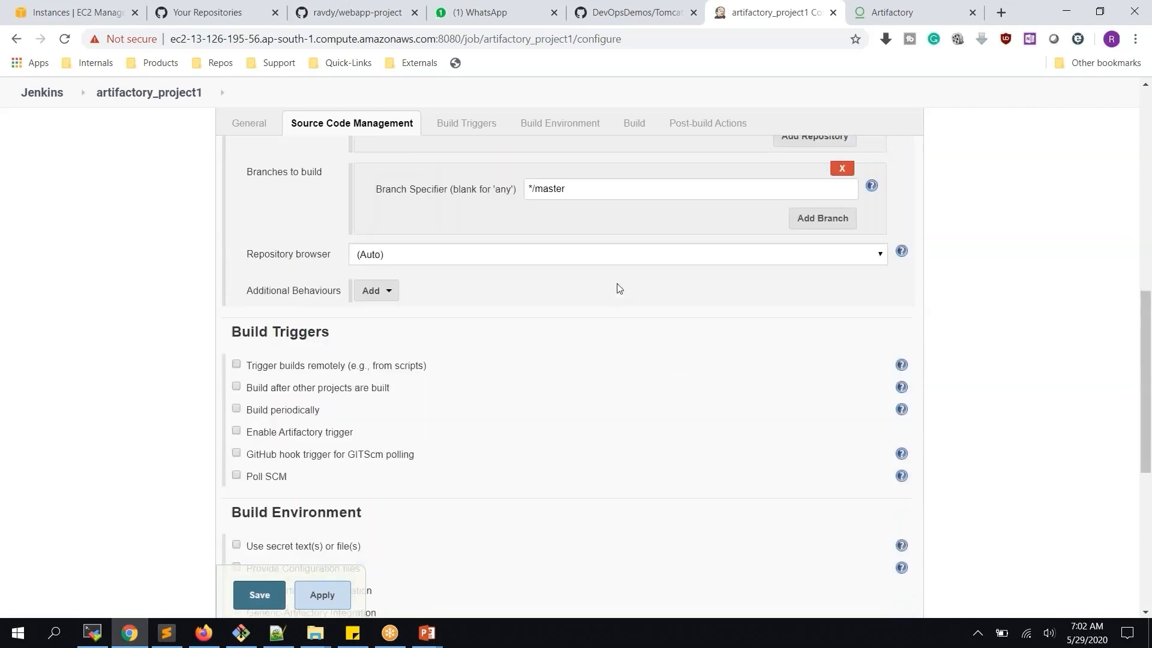
{"action": "scroll", "coordinate": [638, 240], "scroll_direction": "down", "scroll_amount": 4}
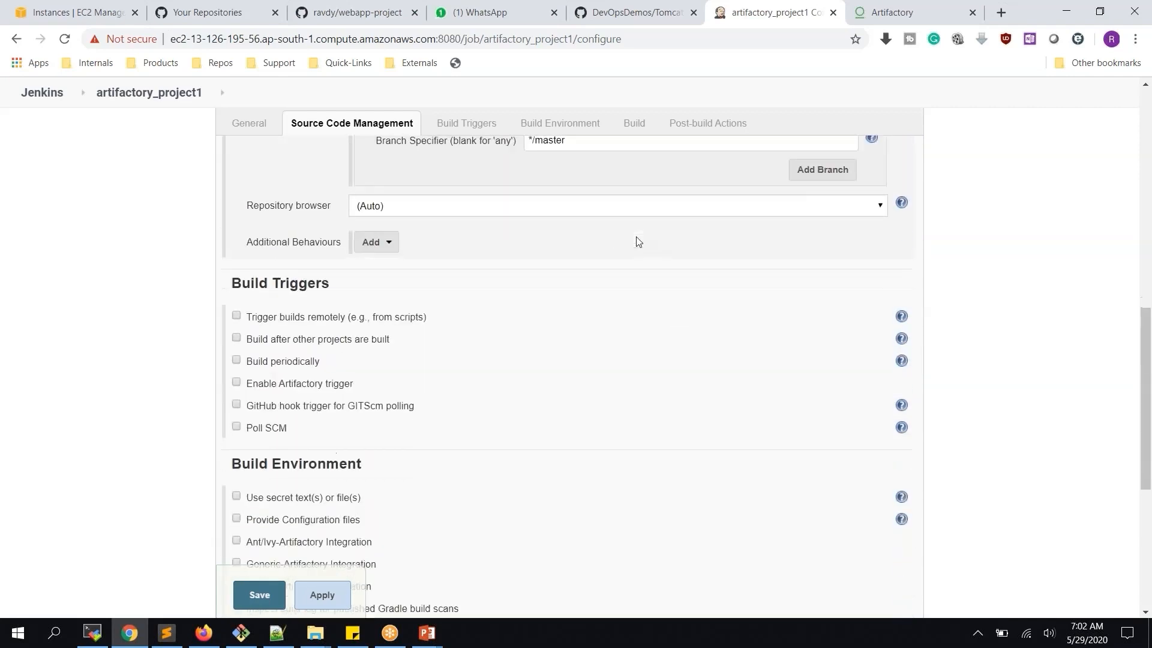
{"action": "scroll", "coordinate": [638, 240], "scroll_direction": "down", "scroll_amount": 1}
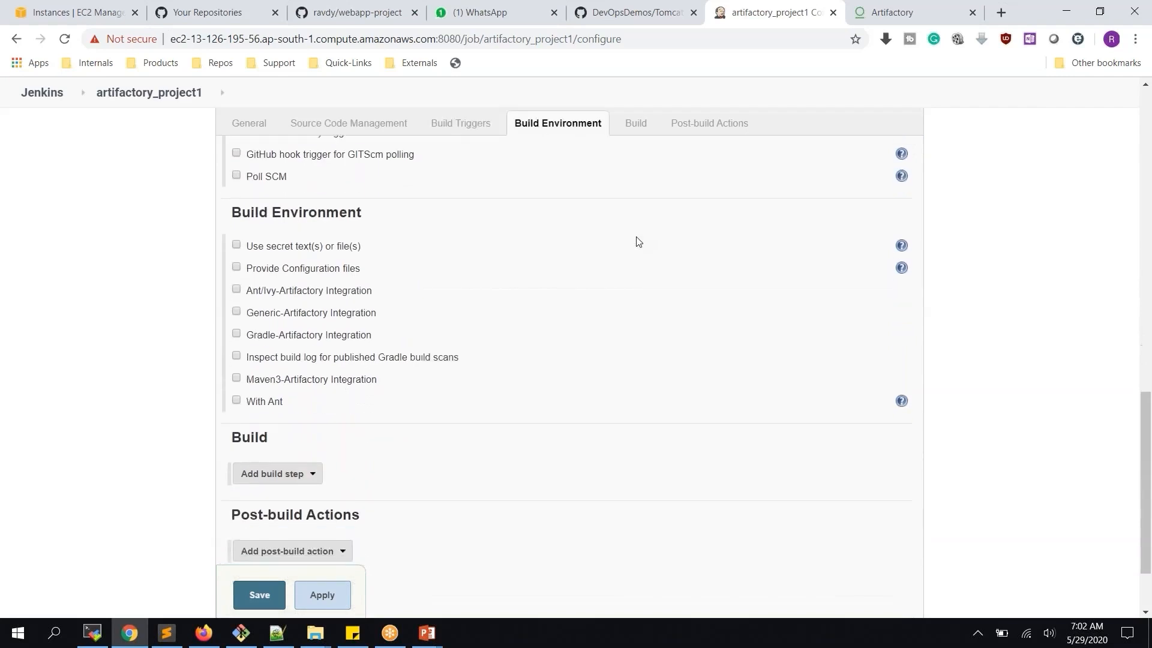
Enable Maven3-Artifactory Integration on the only Artifactory server and refresh its repositories
{"action": "left_click", "coordinate": [268, 384]}
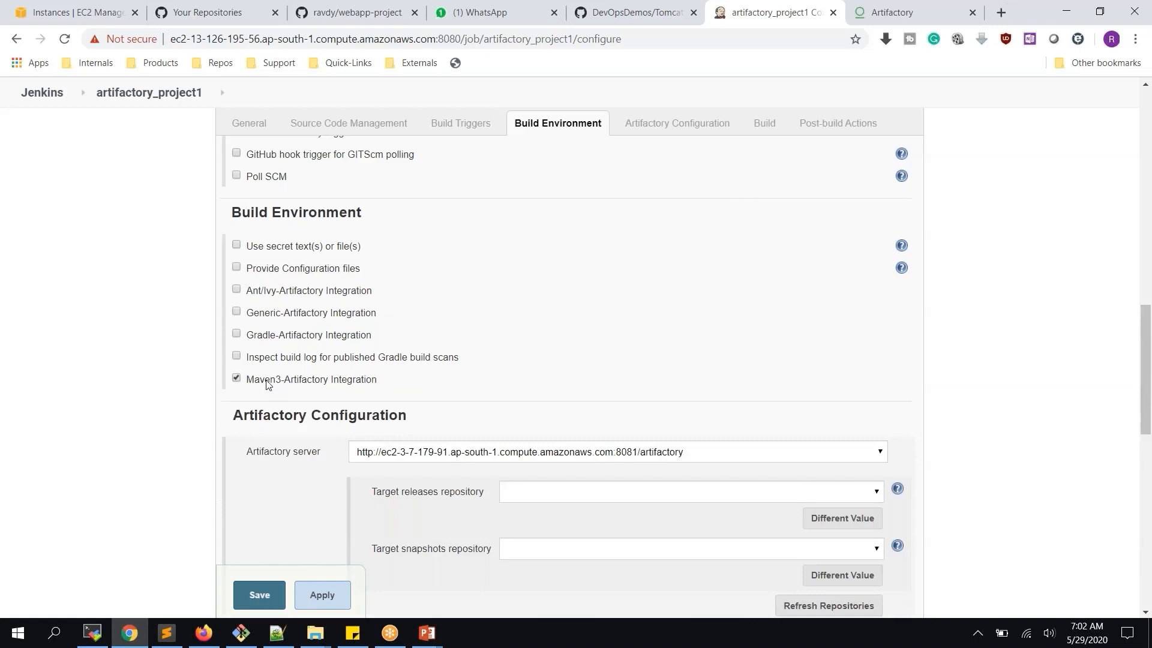
{"action": "scroll", "coordinate": [471, 211], "scroll_direction": "down", "scroll_amount": 3}
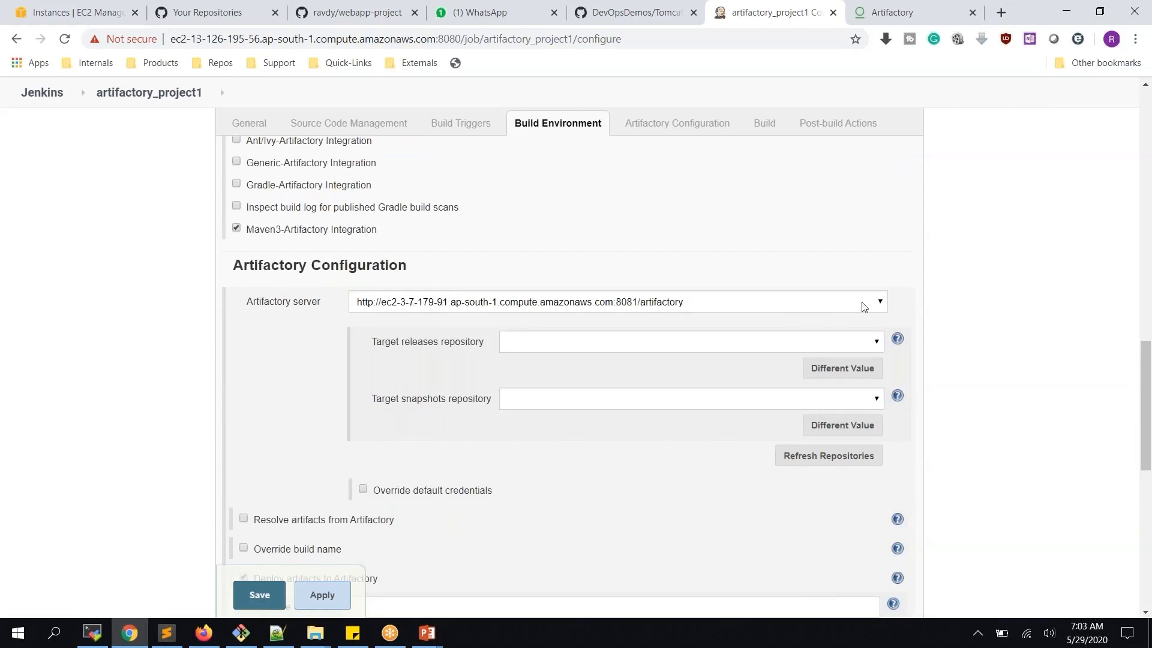
{"action": "left_click", "coordinate": [880, 305]}
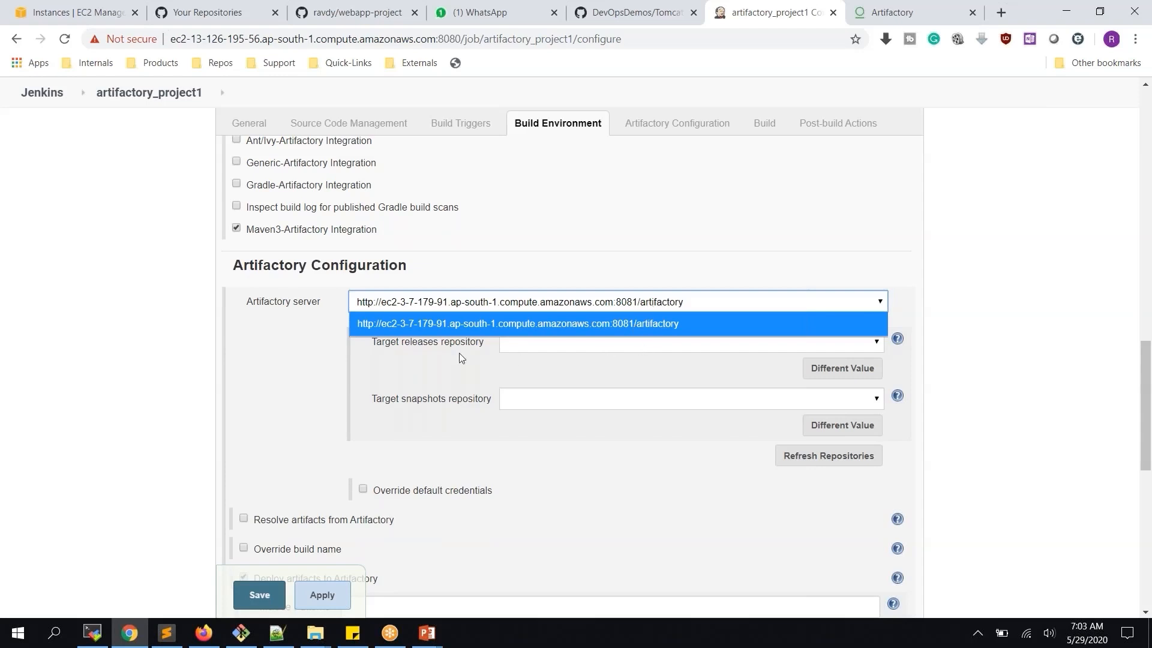
{"action": "left_click", "coordinate": [288, 371]}
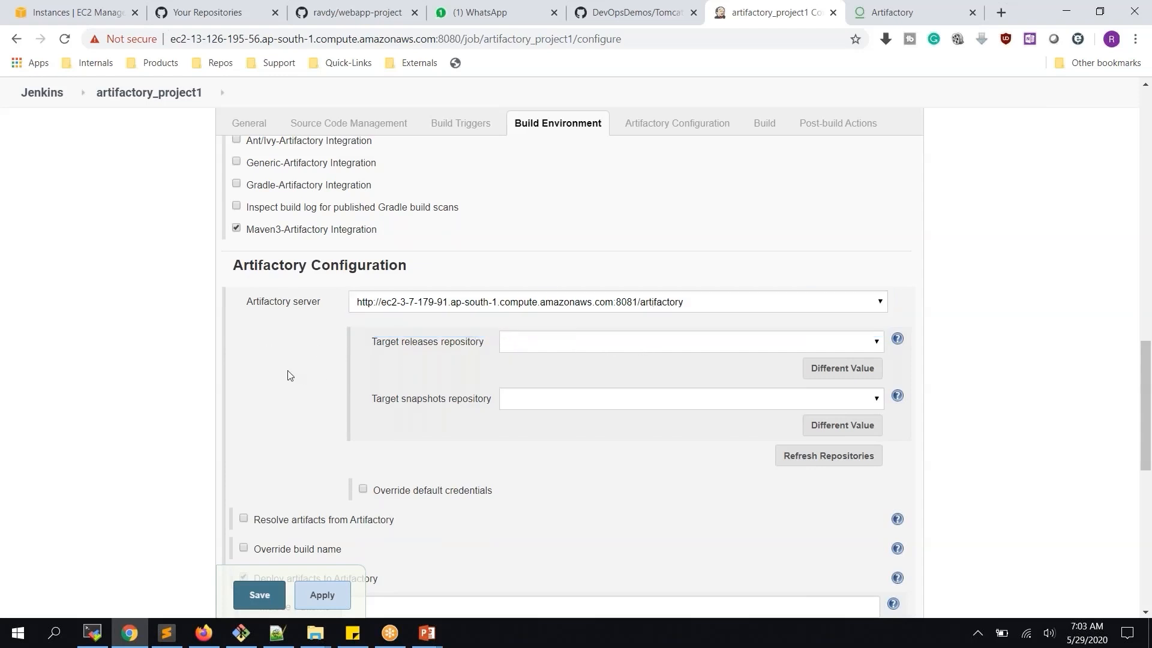
{"action": "left_click", "coordinate": [837, 462]}
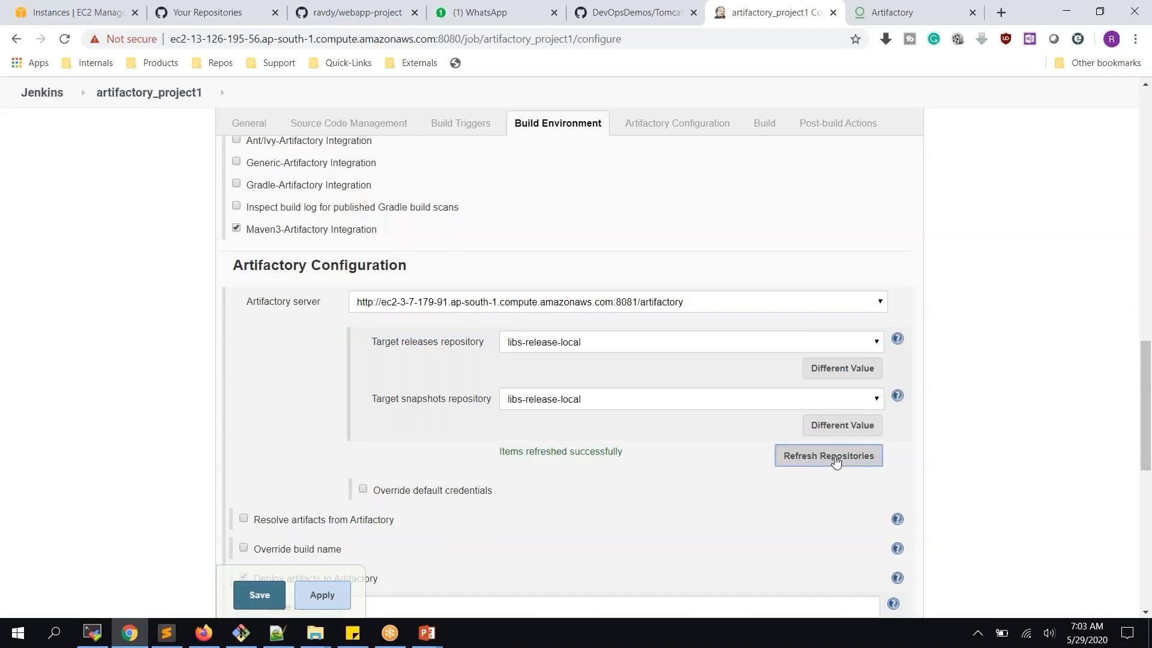
Deploy releases to libs-release-local and snapshots to libs-snapshot-local
{"action": "left_click", "coordinate": [612, 344]}
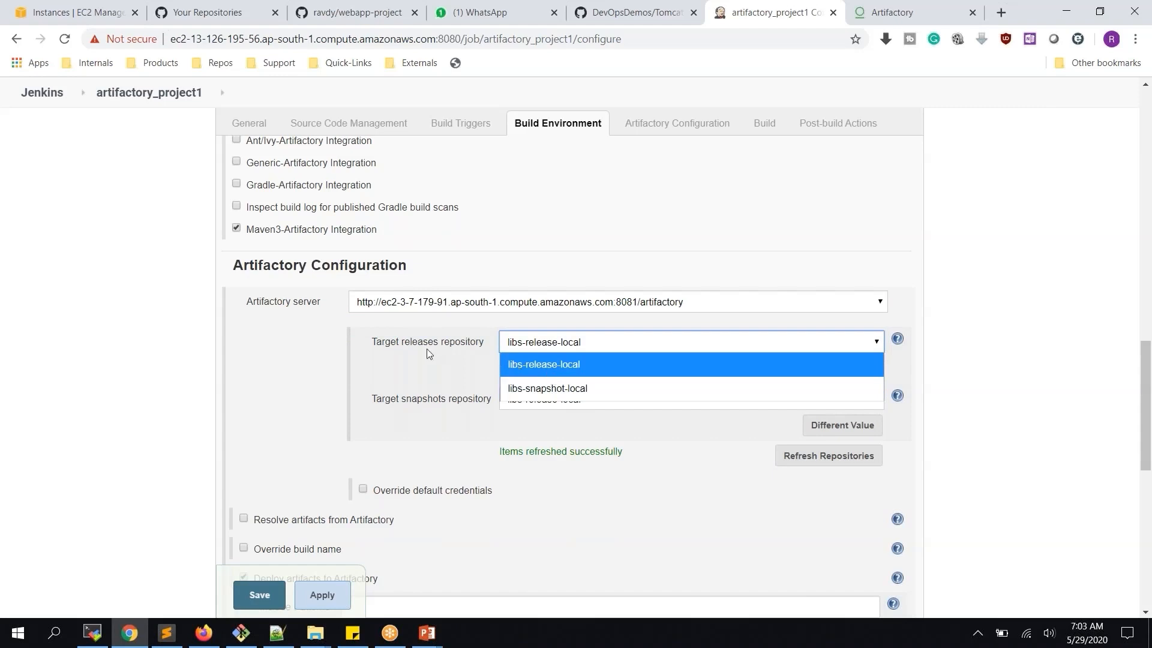
{"action": "left_click", "coordinate": [541, 364]}
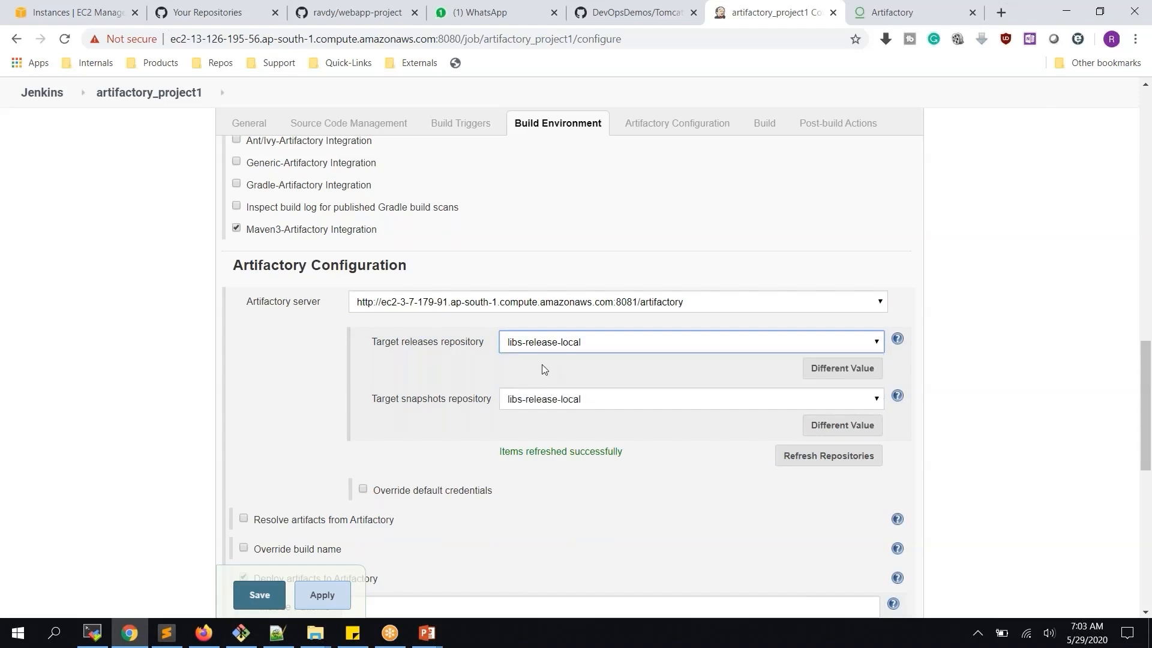
{"action": "left_click", "coordinate": [542, 400]}
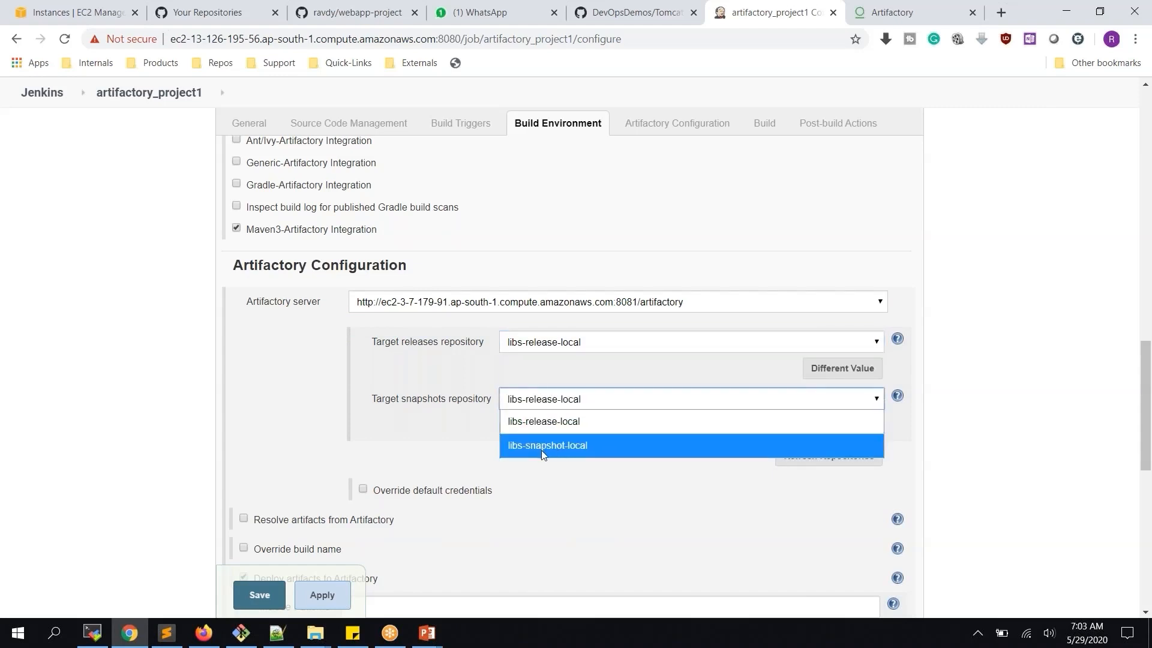
{"action": "left_click", "coordinate": [555, 446]}
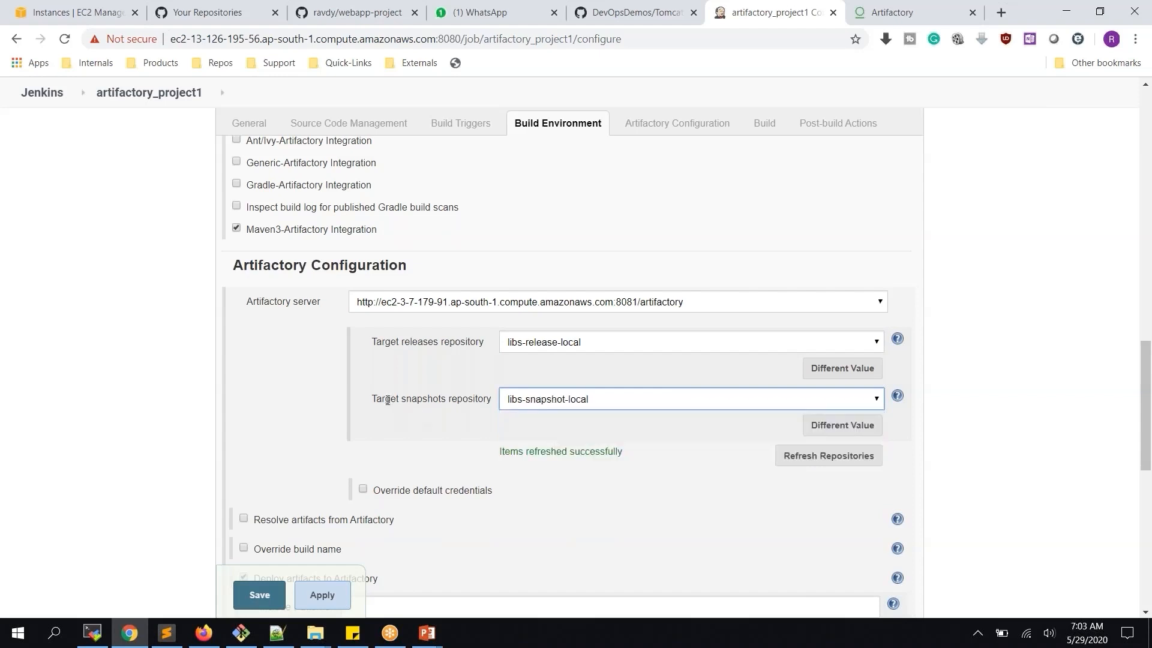
{"action": "double_click", "coordinate": [418, 399]}
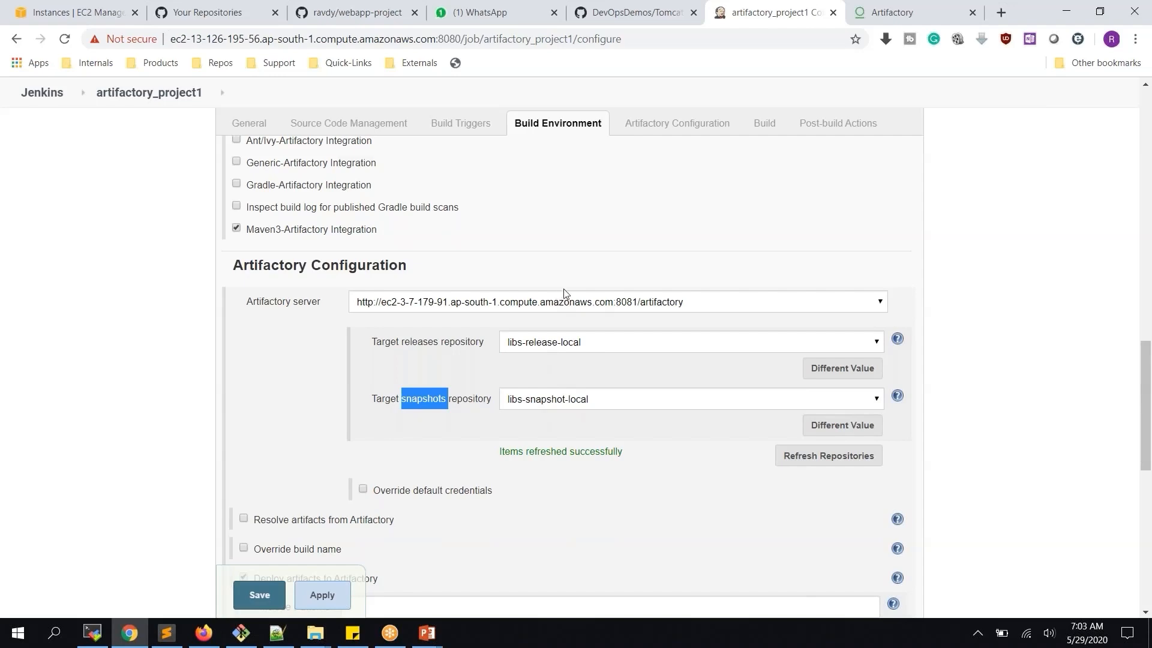
{"action": "scroll", "coordinate": [564, 294], "scroll_direction": "down", "scroll_amount": 9}
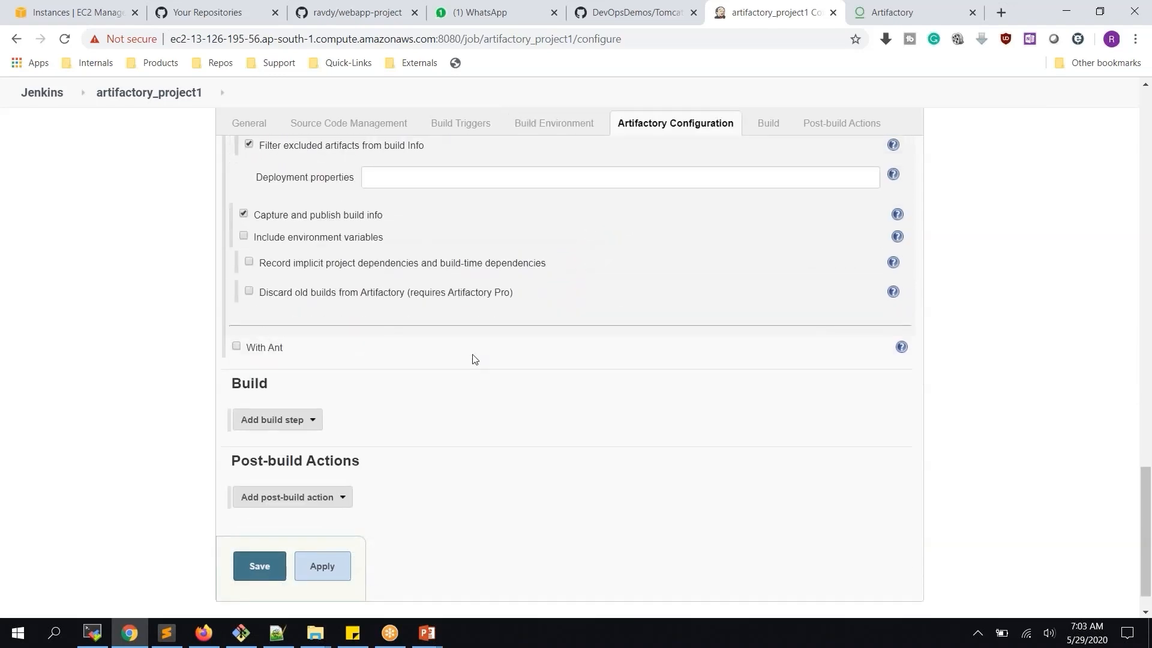
Add an 'Invoke top-level Maven targets' step using maven with goals 'clean install deploy', and apply
{"action": "left_click", "coordinate": [313, 425]}
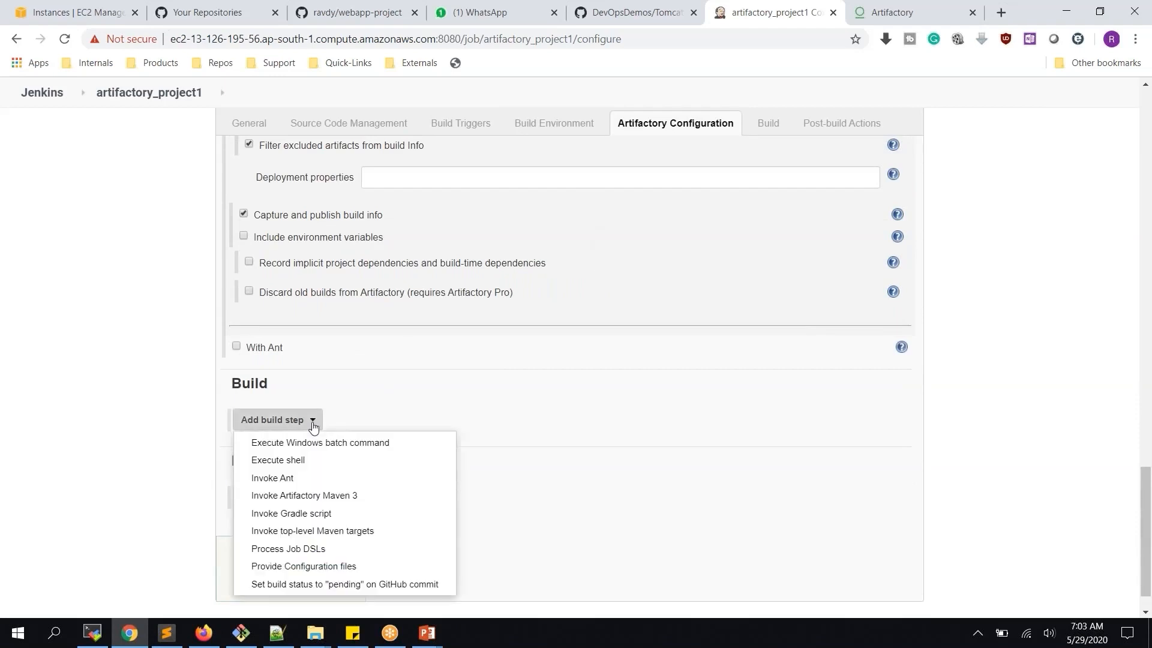
{"action": "left_click", "coordinate": [322, 531]}
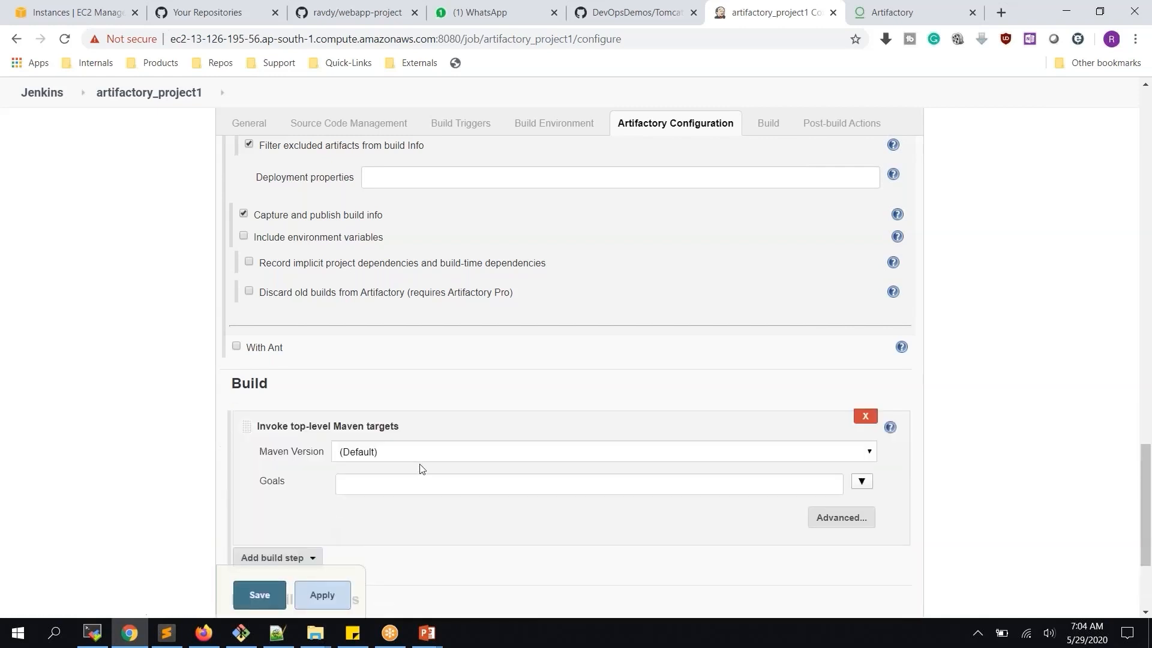
{"action": "left_click", "coordinate": [403, 454]}
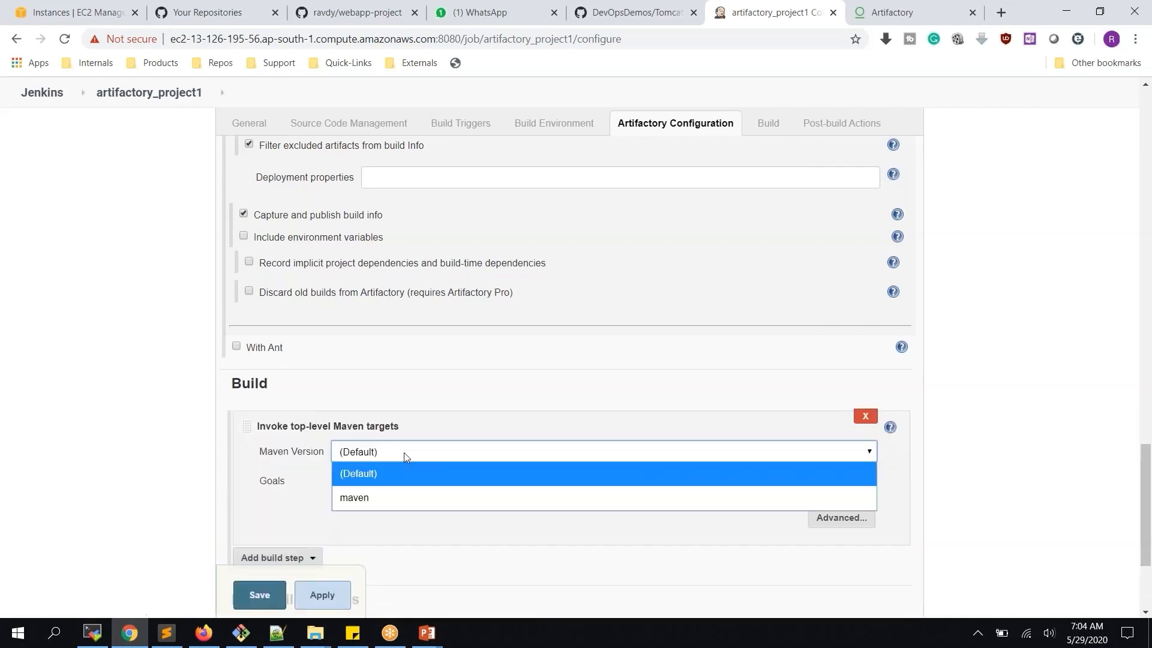
{"action": "left_click", "coordinate": [358, 497]}
{"action": "left_click", "coordinate": [371, 481]}
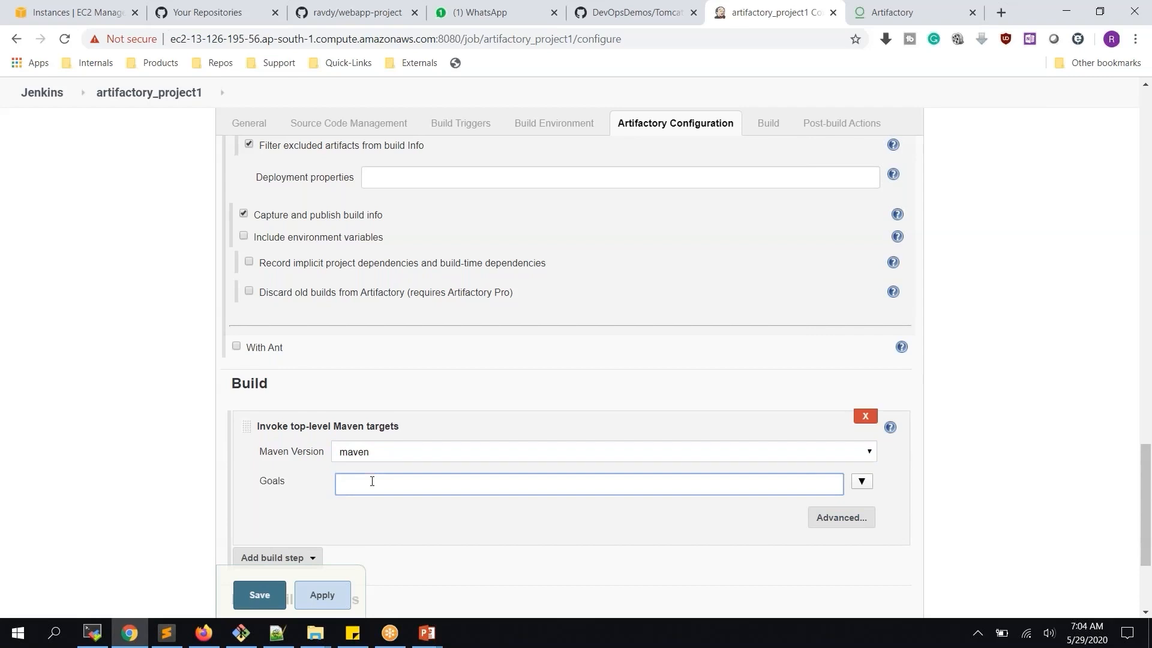
{"action": "type", "text": "clean install pa"}
{"action": "key", "text": "BackSpace"}
{"action": "key", "text": "BackSpace"}
{"action": "scroll", "coordinate": [763, 334], "scroll_direction": "down", "scroll_amount": 3}
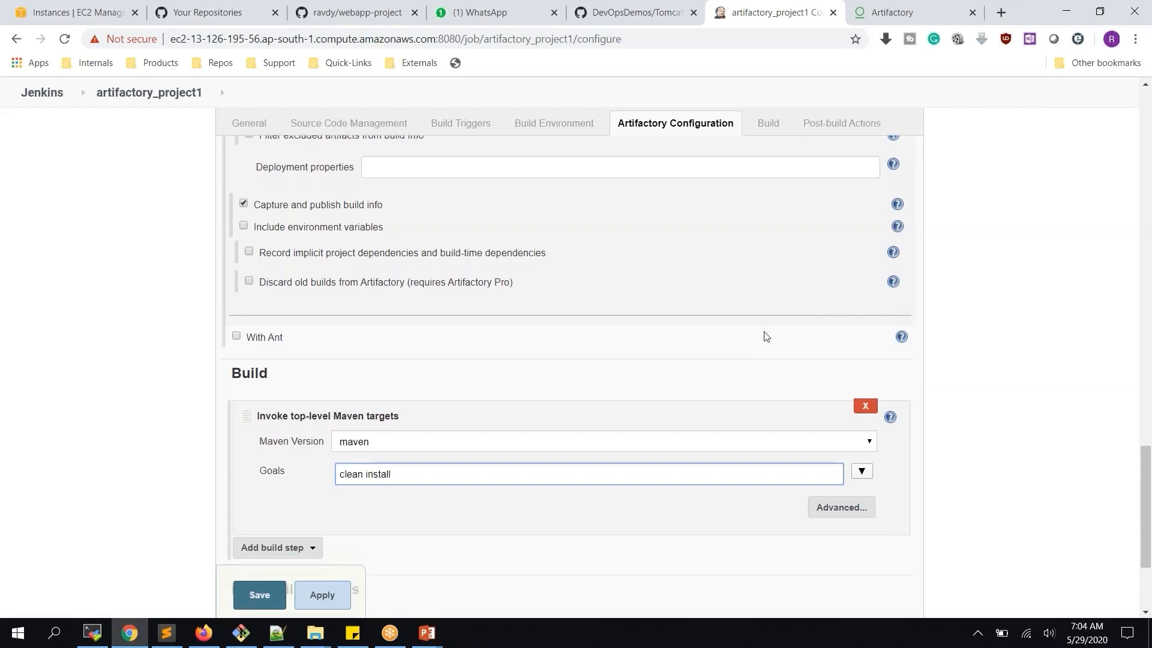
{"action": "type", "text": "deploy"}
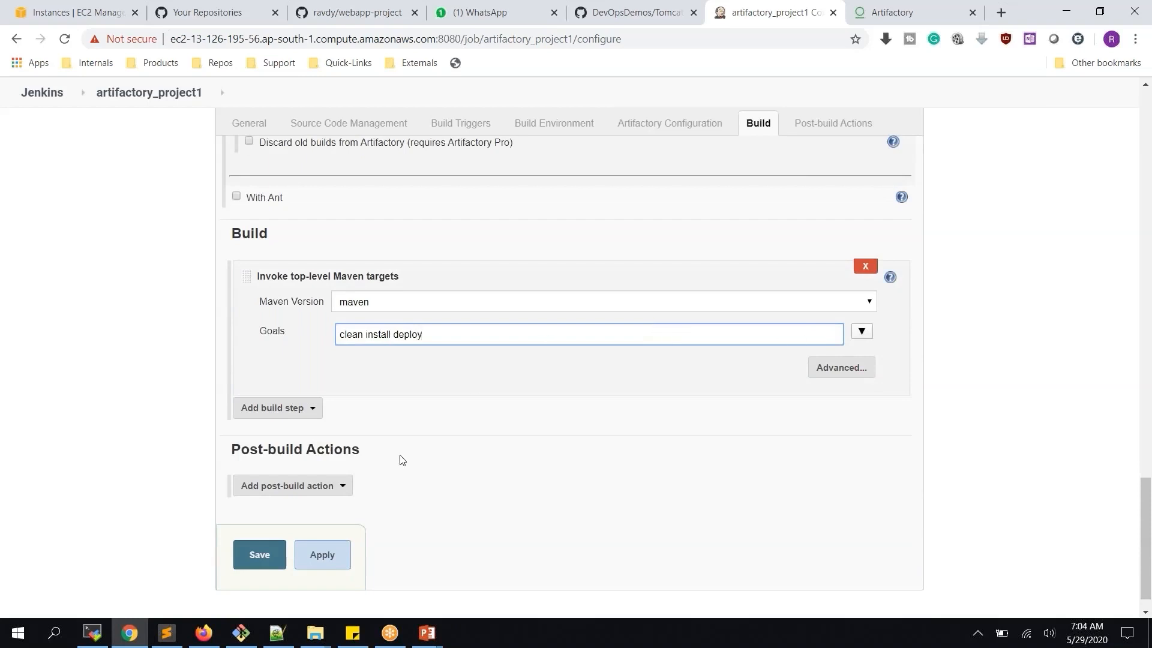
{"action": "left_click", "coordinate": [325, 560]}
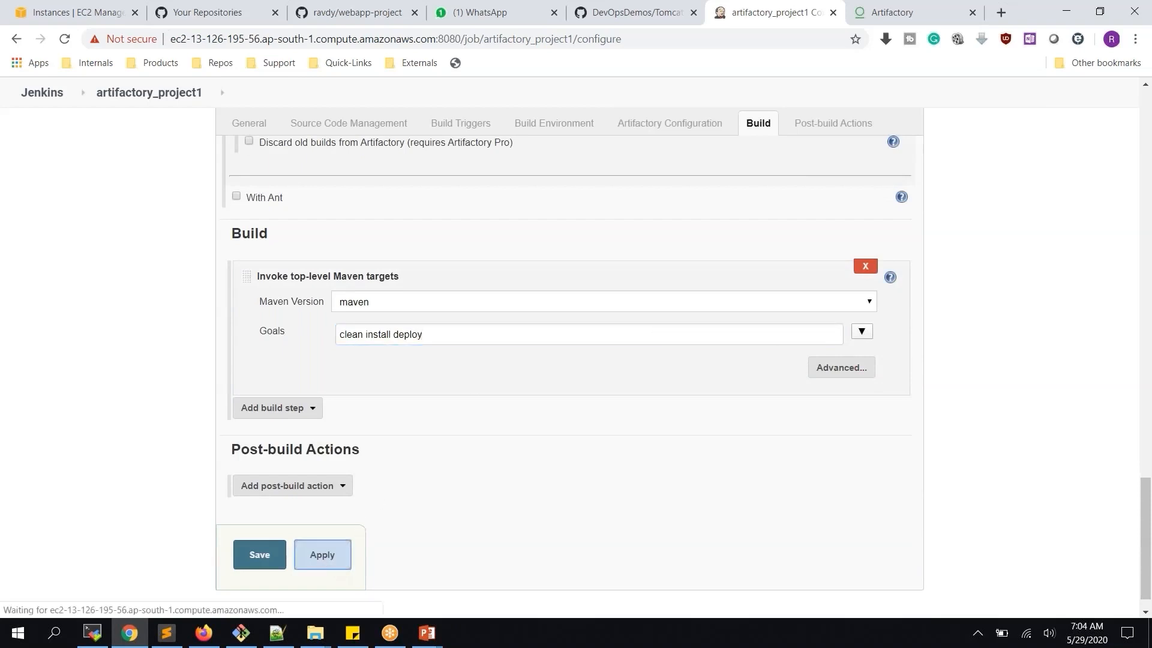
Save the job, run build #1 and check its console output ending in BUILD FAILURE
{"action": "left_click", "coordinate": [259, 555]}
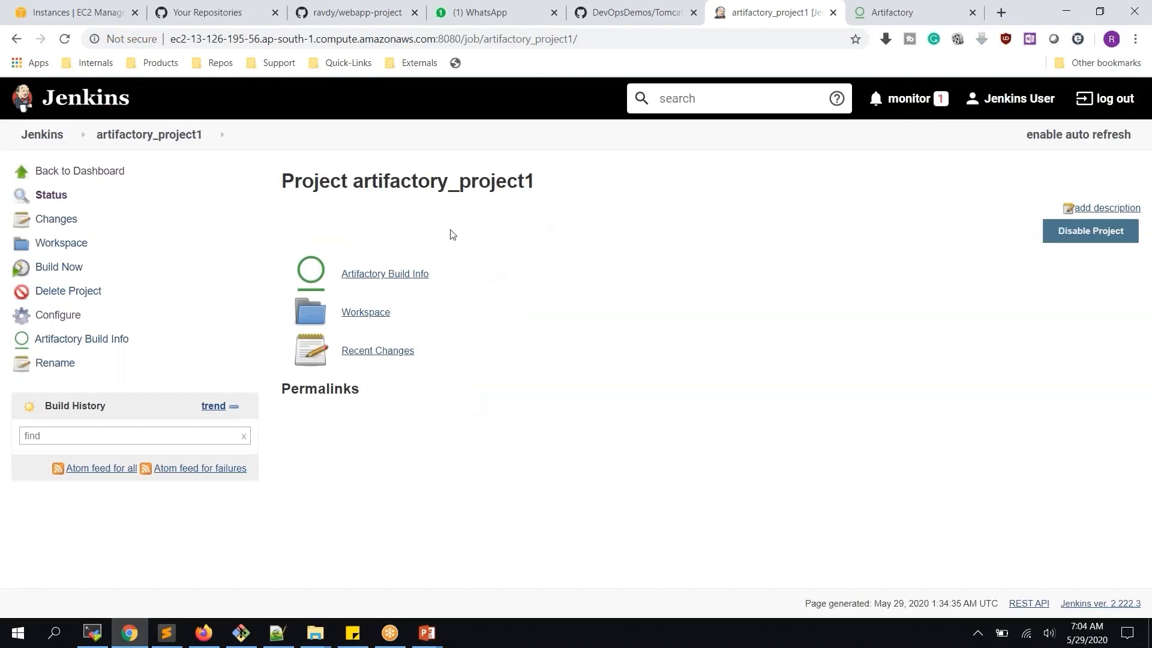
{"action": "left_click", "coordinate": [69, 273]}
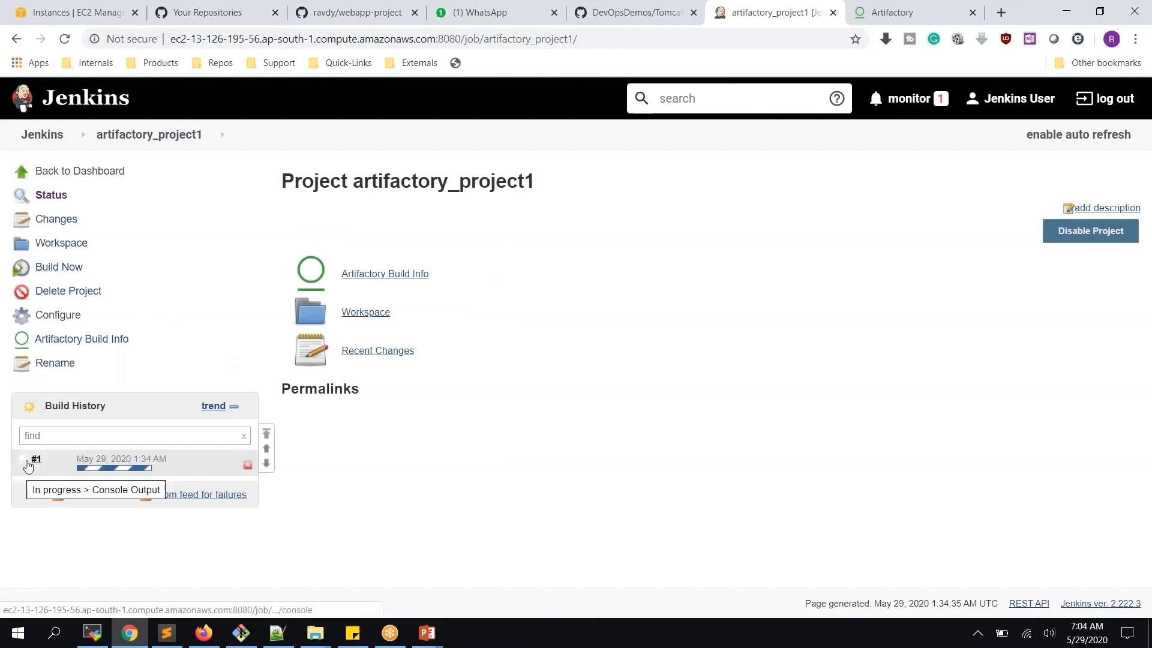
{"action": "left_click", "coordinate": [27, 465]}
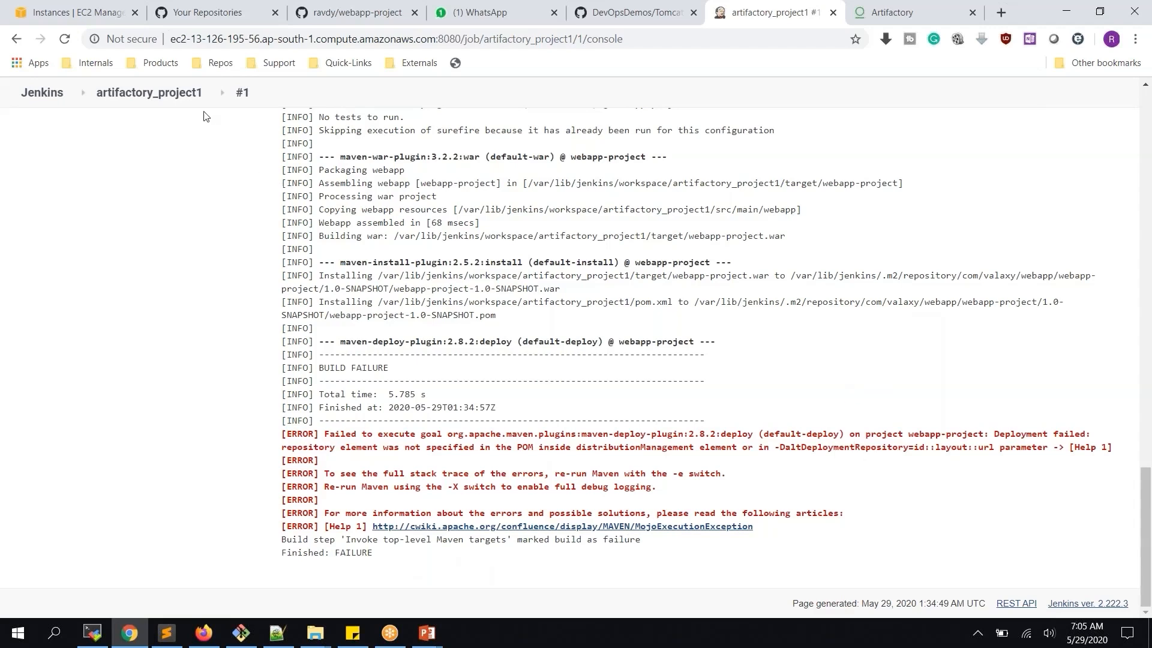
{"action": "left_click", "coordinate": [180, 93]}
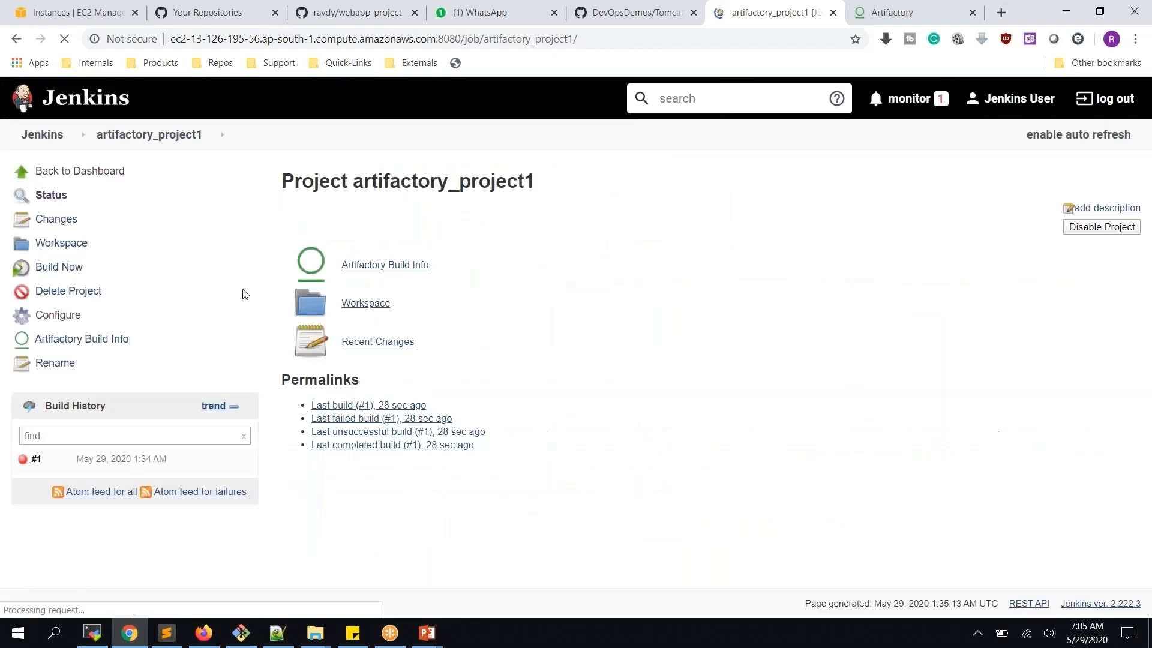
Remove 'deploy' from the Maven goals, leaving 'clean install', then apply and save
{"action": "left_click", "coordinate": [57, 314]}
{"action": "scroll", "coordinate": [566, 313], "scroll_direction": "down", "scroll_amount": 15}
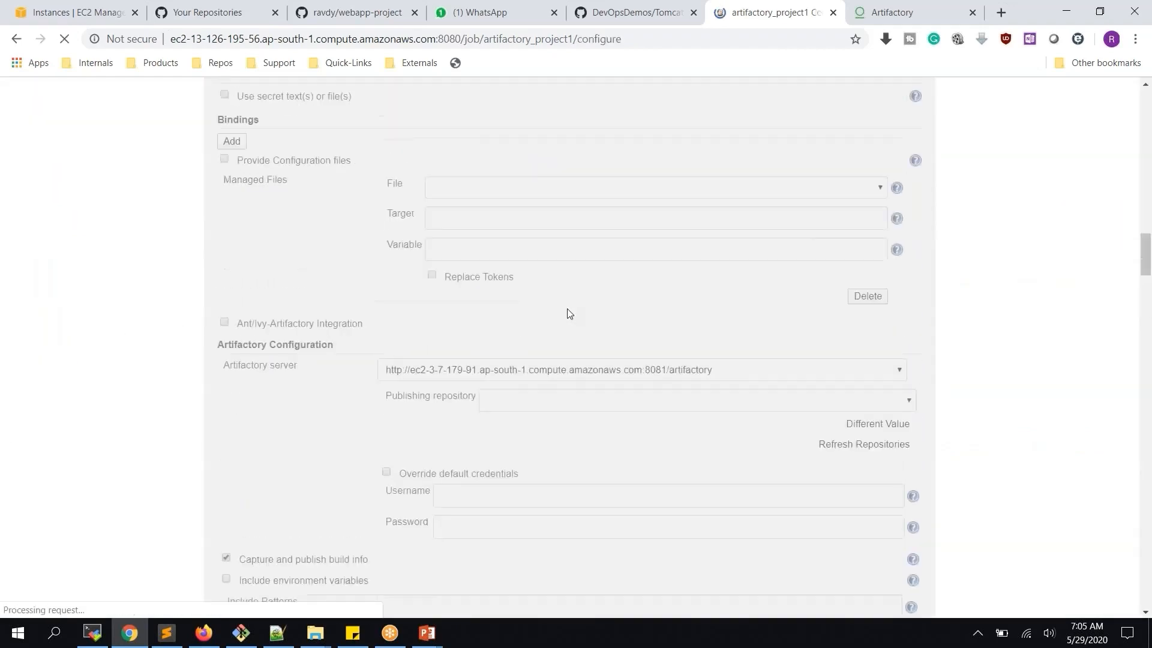
{"action": "double_click", "coordinate": [407, 303]}
{"action": "key", "text": "BackSpace"}
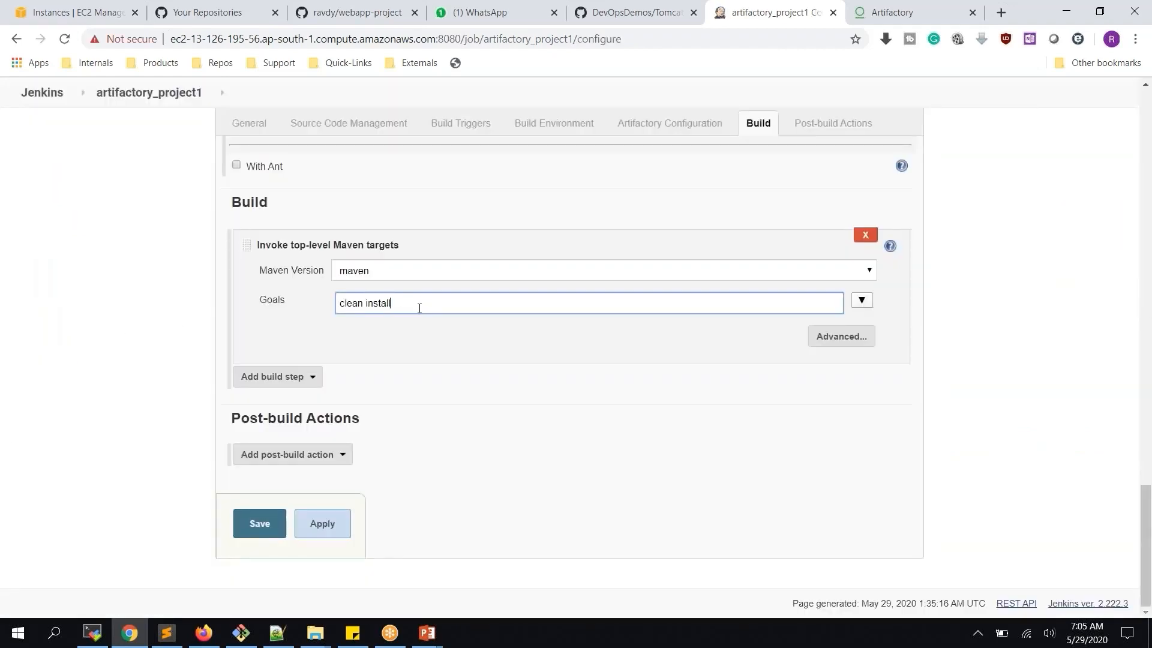
{"action": "left_click", "coordinate": [305, 523]}
{"action": "left_click", "coordinate": [264, 525]}
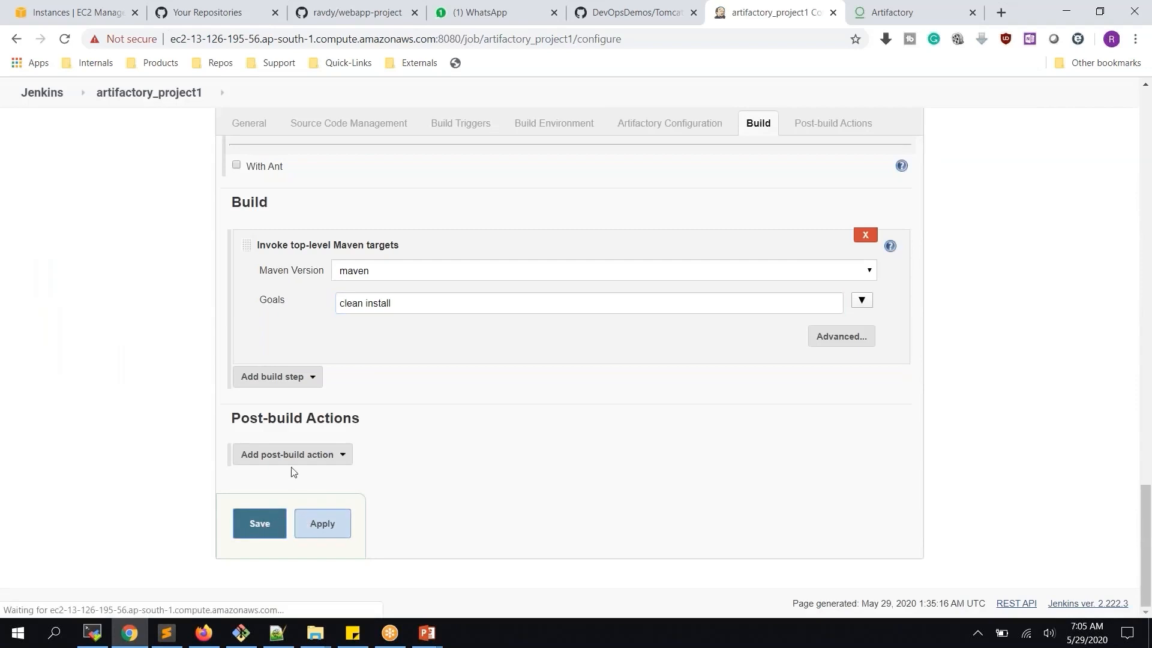
Run build #2 and review its console output finishing with SUCCESS
{"action": "left_click", "coordinate": [58, 267]}
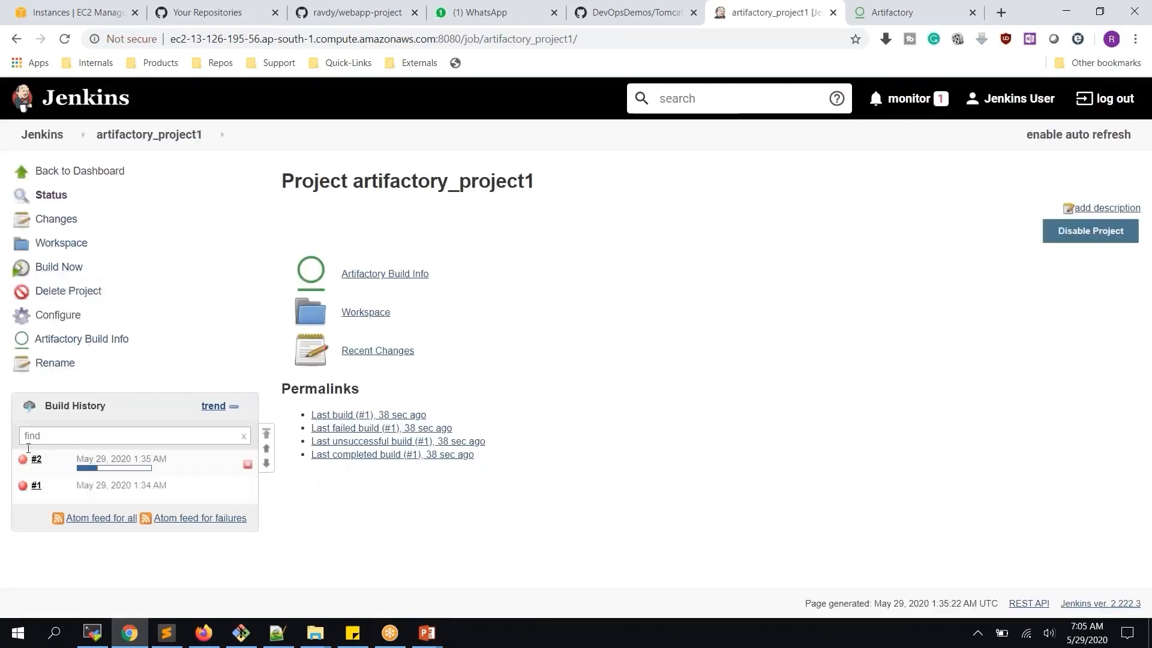
{"action": "left_click", "coordinate": [120, 457]}
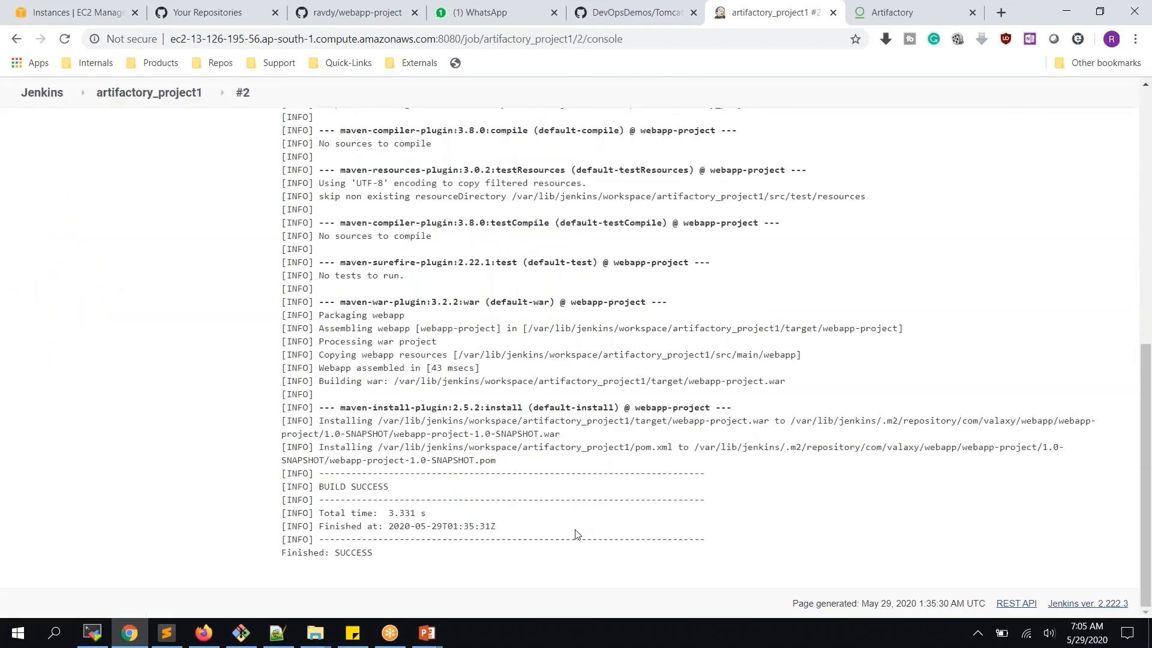
{"action": "scroll", "coordinate": [555, 462], "scroll_direction": "up", "scroll_amount": 6}
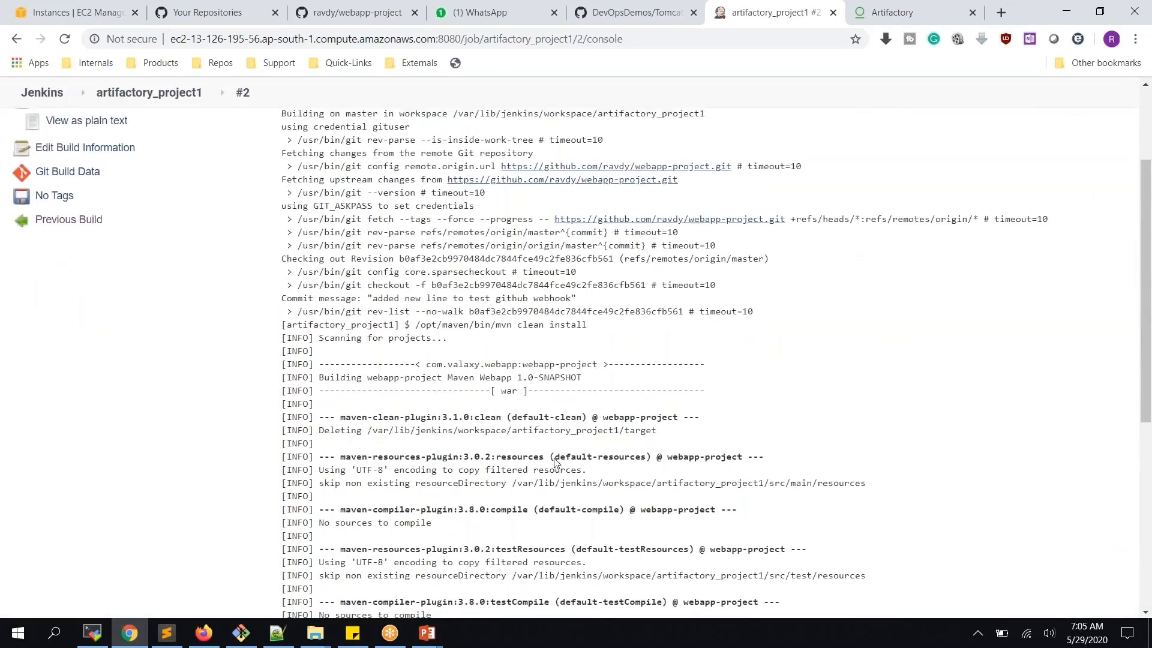
{"action": "scroll", "coordinate": [555, 462], "scroll_direction": "up", "scroll_amount": 3}
{"action": "scroll", "coordinate": [556, 462], "scroll_direction": "down", "scroll_amount": 15}
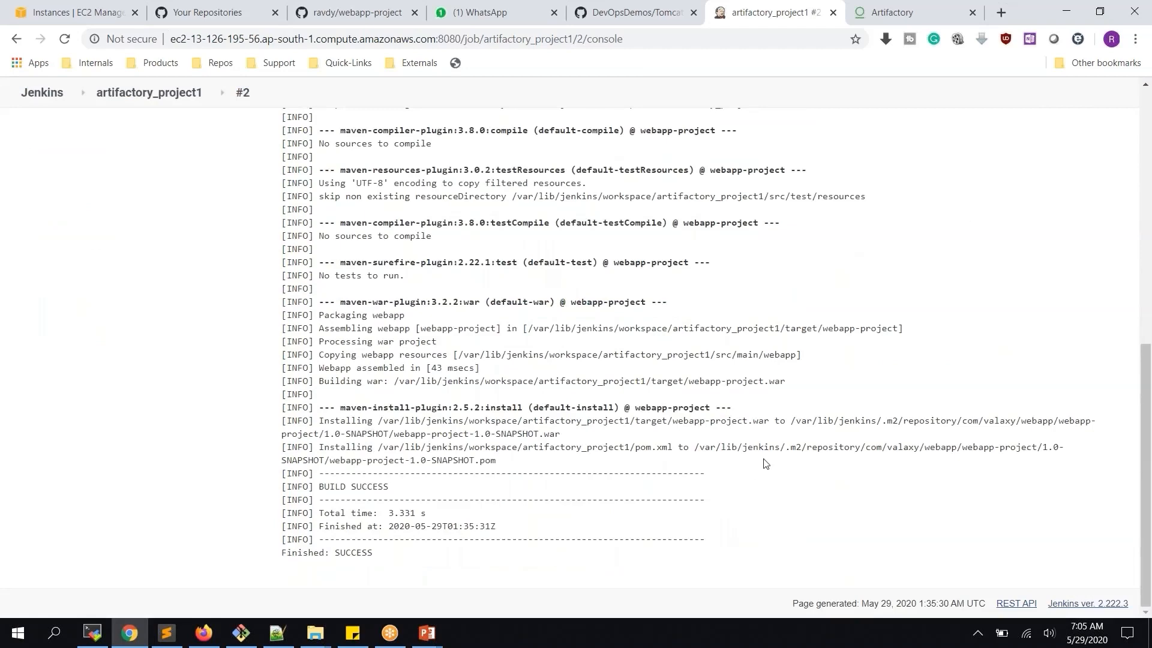
{"action": "scroll", "coordinate": [627, 456], "scroll_direction": "up", "scroll_amount": 3}
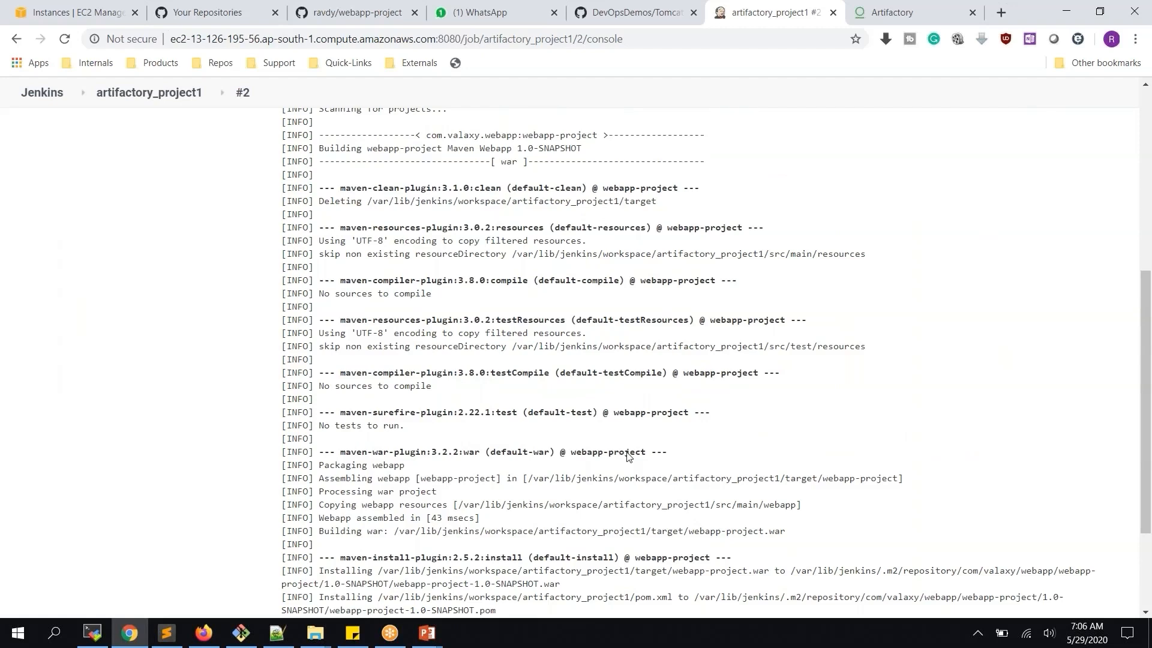
{"action": "left_click", "coordinate": [923, 12]}
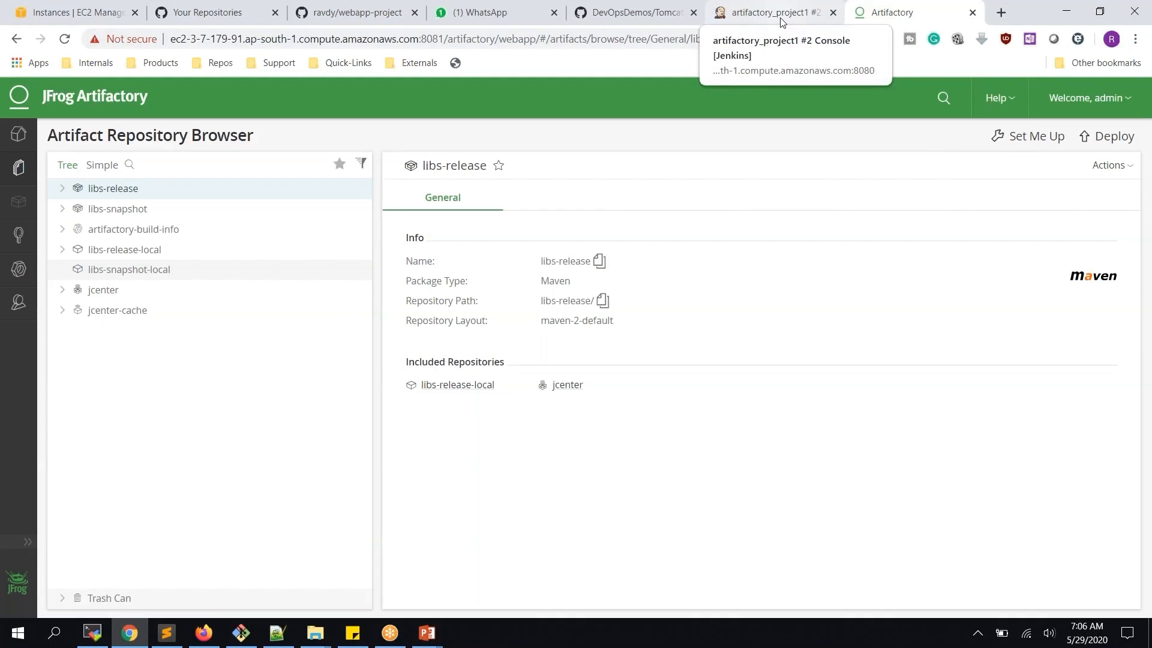
{"action": "left_click", "coordinate": [782, 23]}
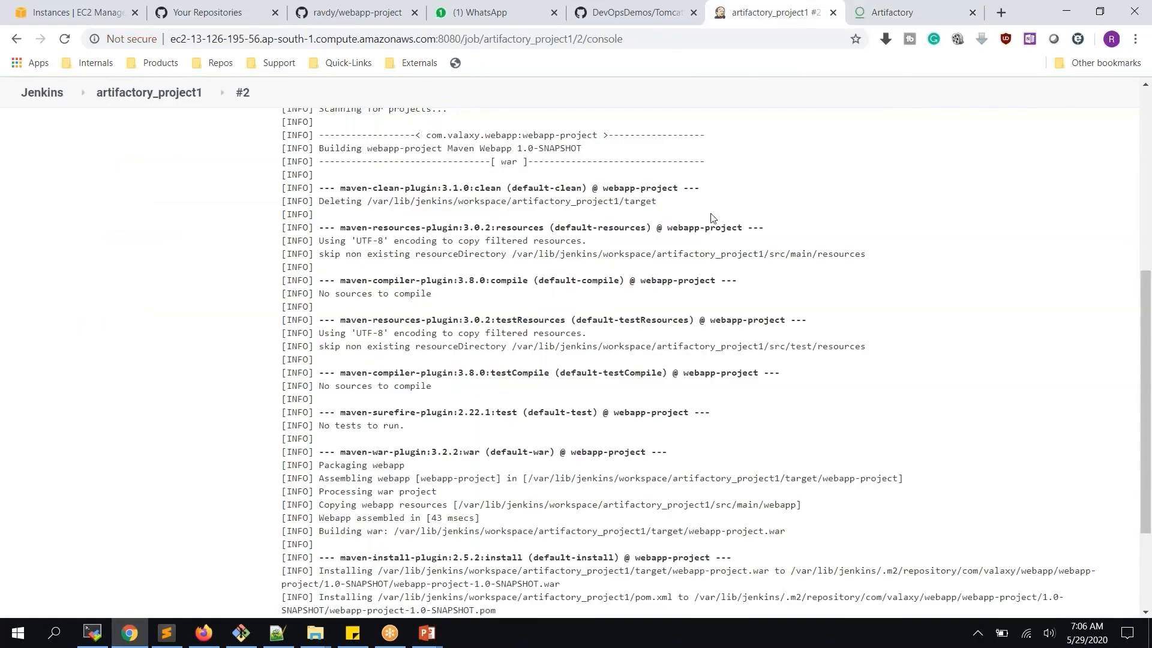
{"action": "scroll", "coordinate": [712, 217], "scroll_direction": "down", "scroll_amount": 3}
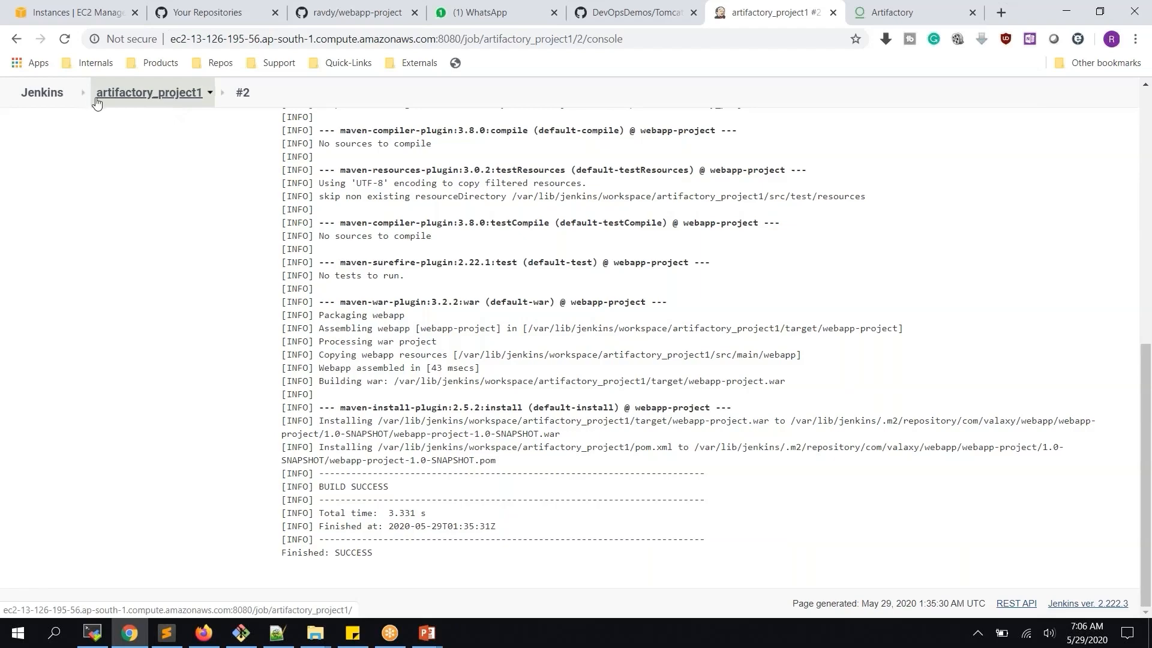
From the dashboard, create a new Maven project job named artifactory_project2
{"action": "left_click", "coordinate": [42, 93]}
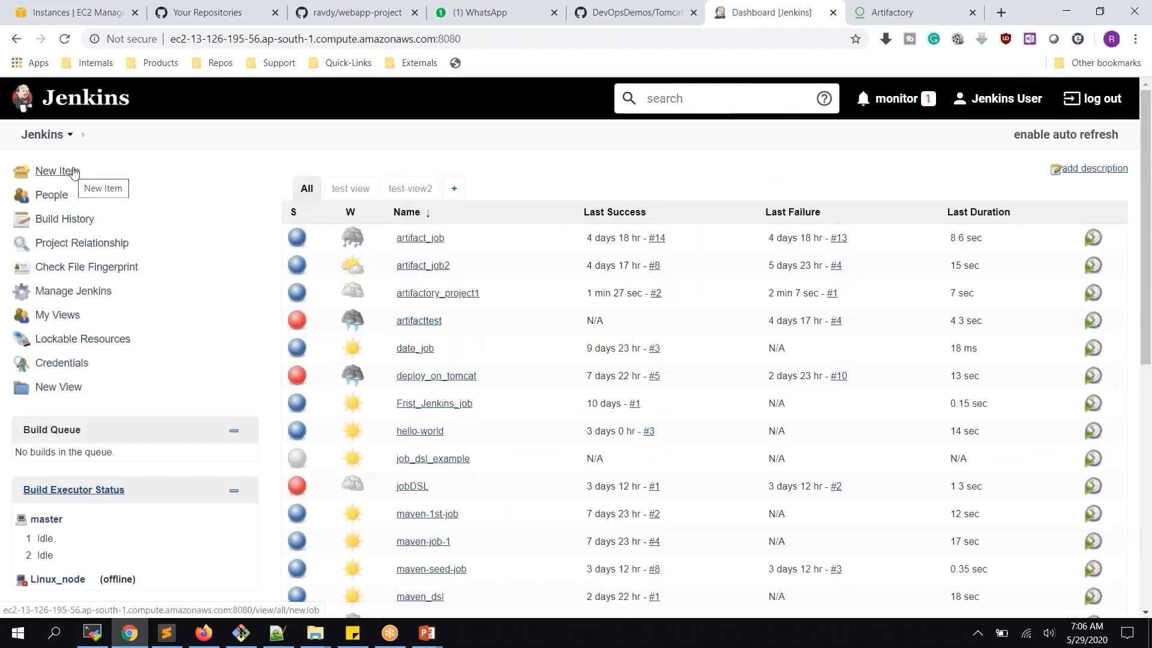
{"action": "left_click", "coordinate": [67, 171]}
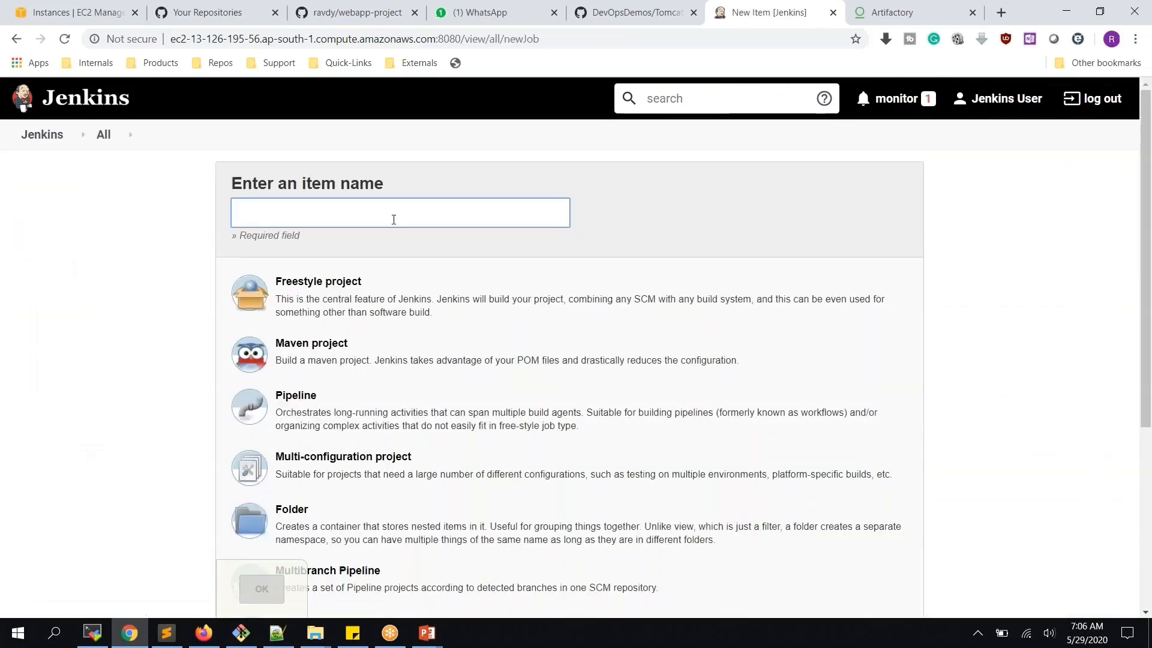
{"action": "left_click", "coordinate": [393, 219]}
{"action": "type", "text": "artifactory_project2"}
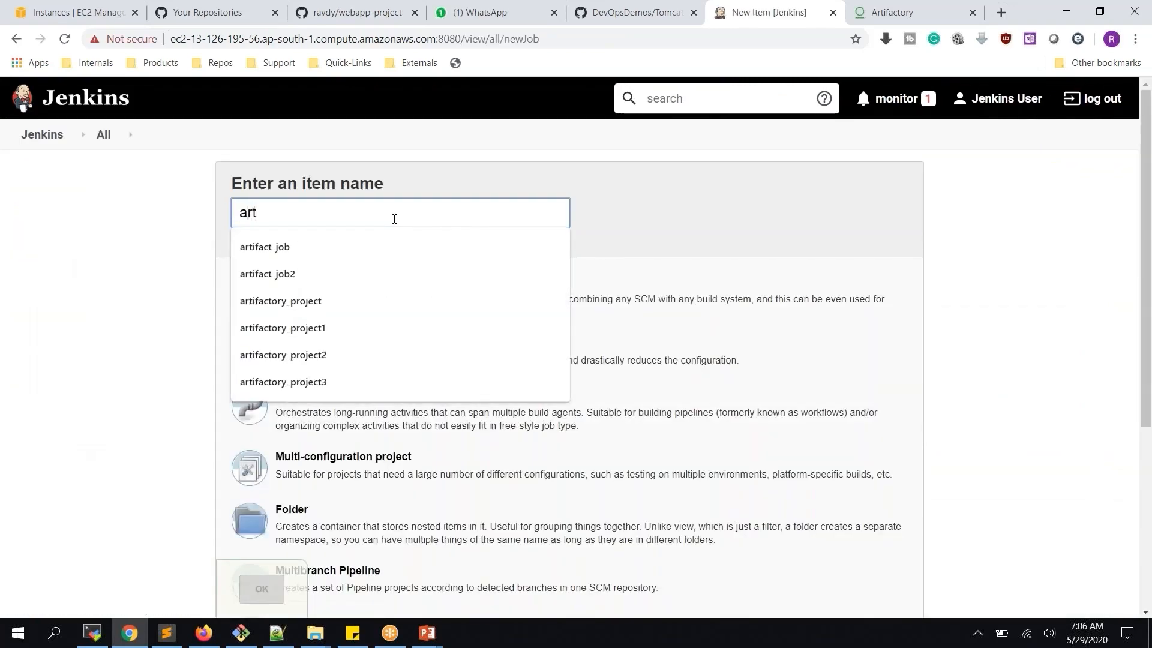
{"action": "left_click", "coordinate": [376, 362]}
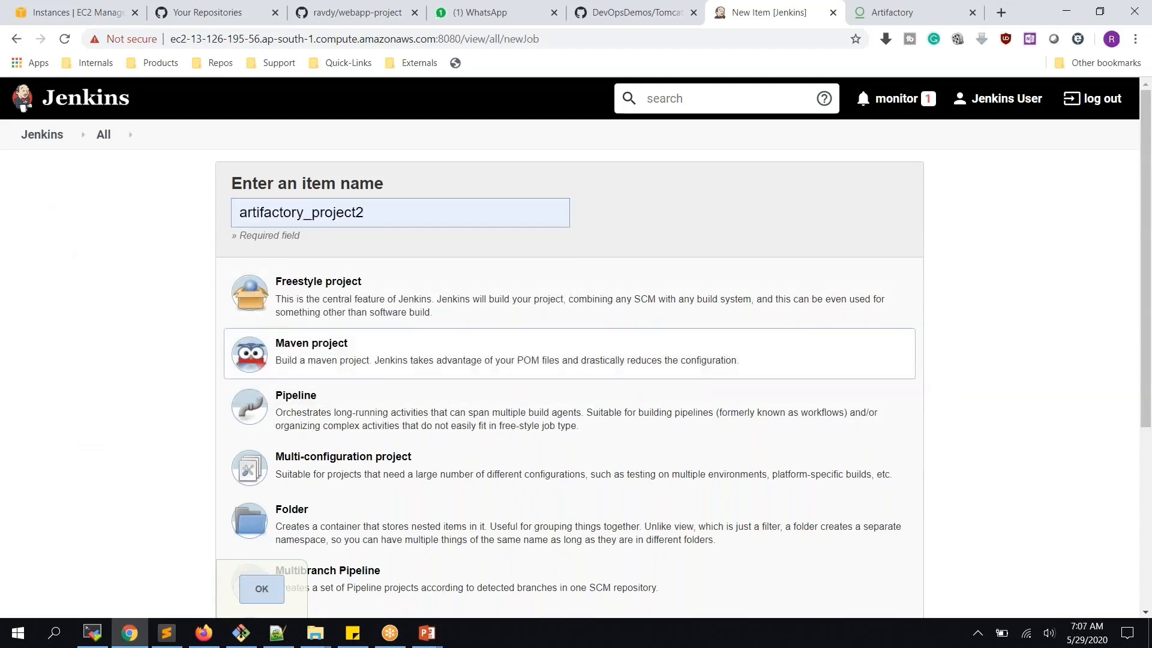
{"action": "left_click", "coordinate": [267, 591]}
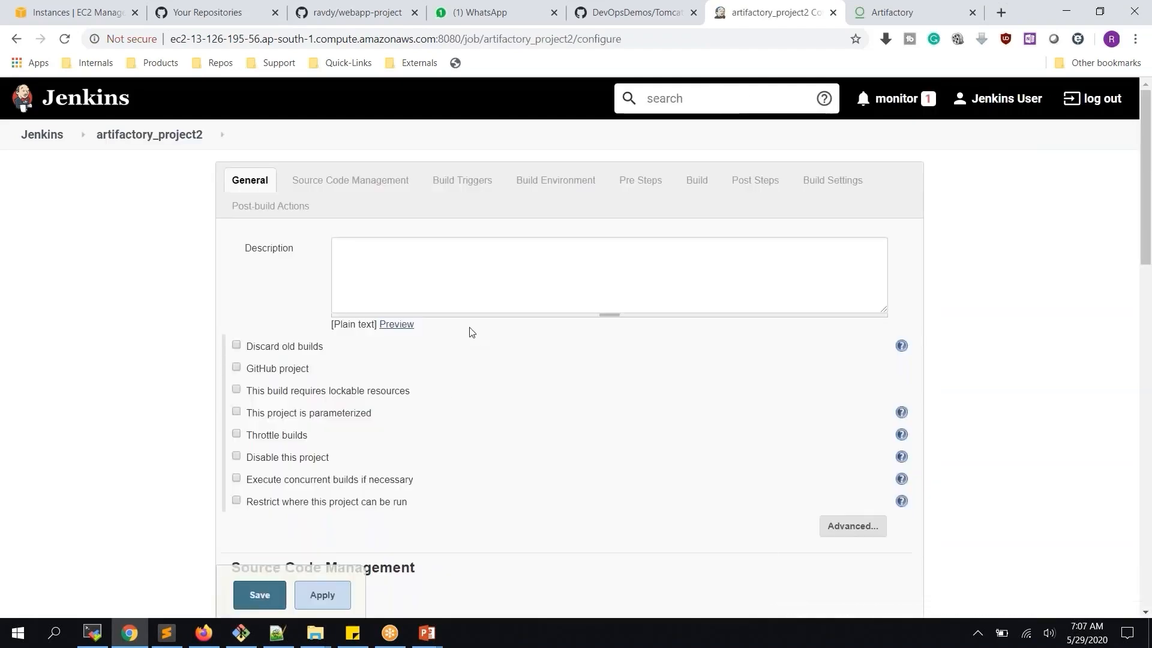
Use Git with the pasted webapp-project repository URL and the stored GitHub credentials
{"action": "scroll", "coordinate": [470, 332], "scroll_direction": "down", "scroll_amount": 5}
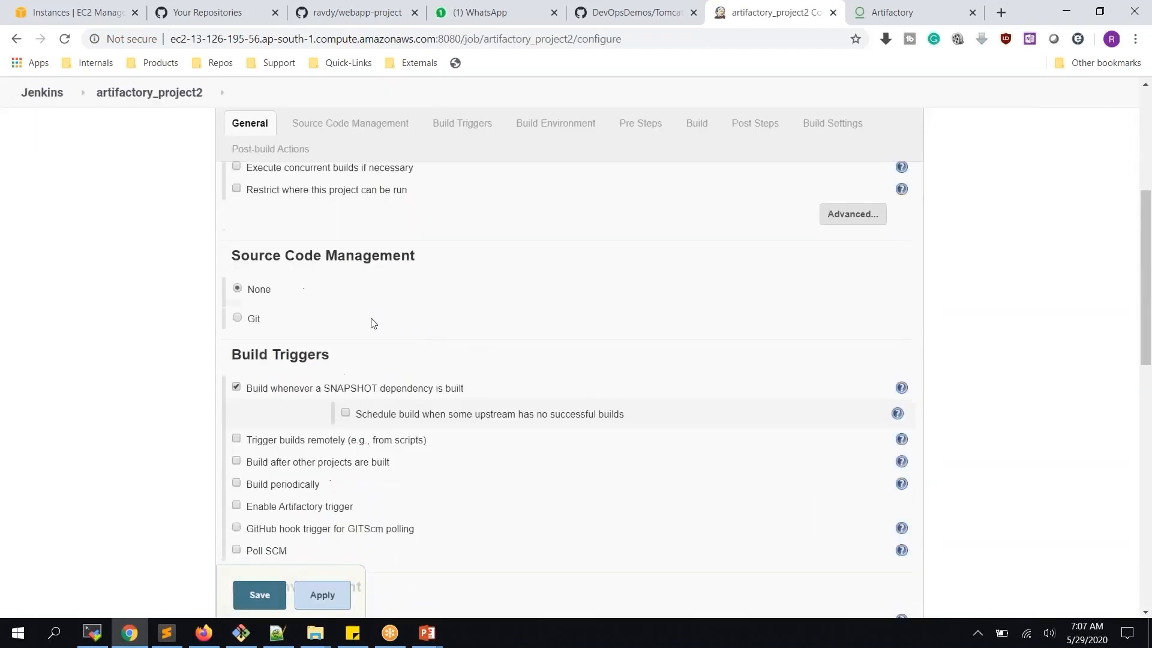
{"action": "left_click", "coordinate": [247, 313]}
{"action": "left_click", "coordinate": [496, 361]}
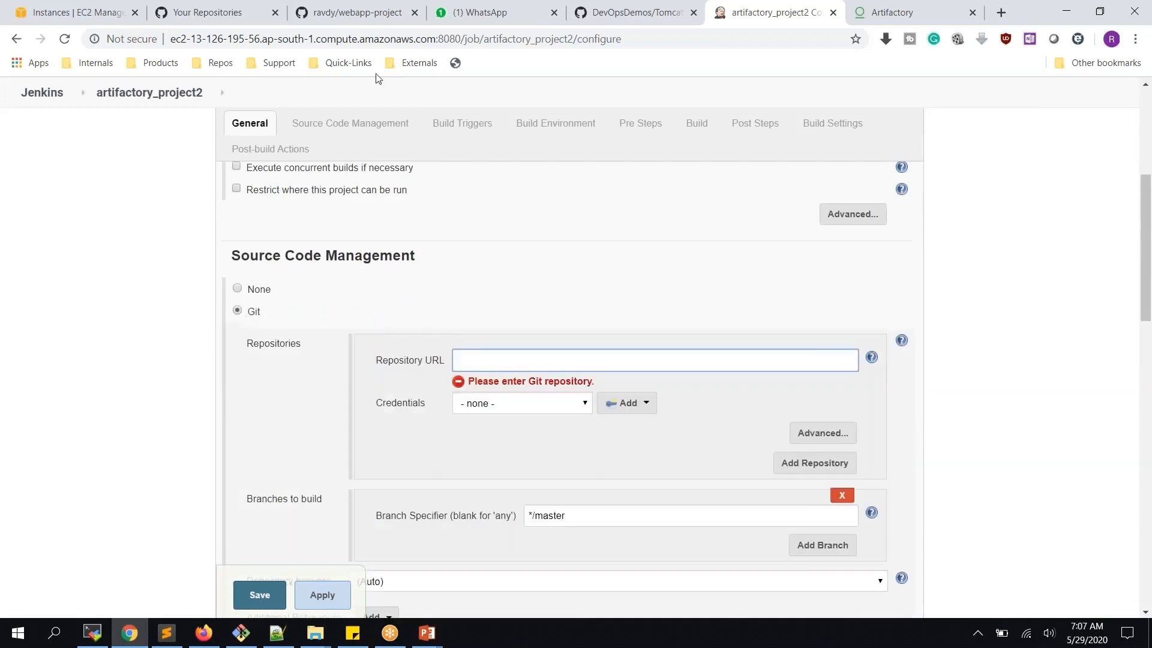
{"action": "type", "text": "https://github.com/ravdy/webapp-project.git"}
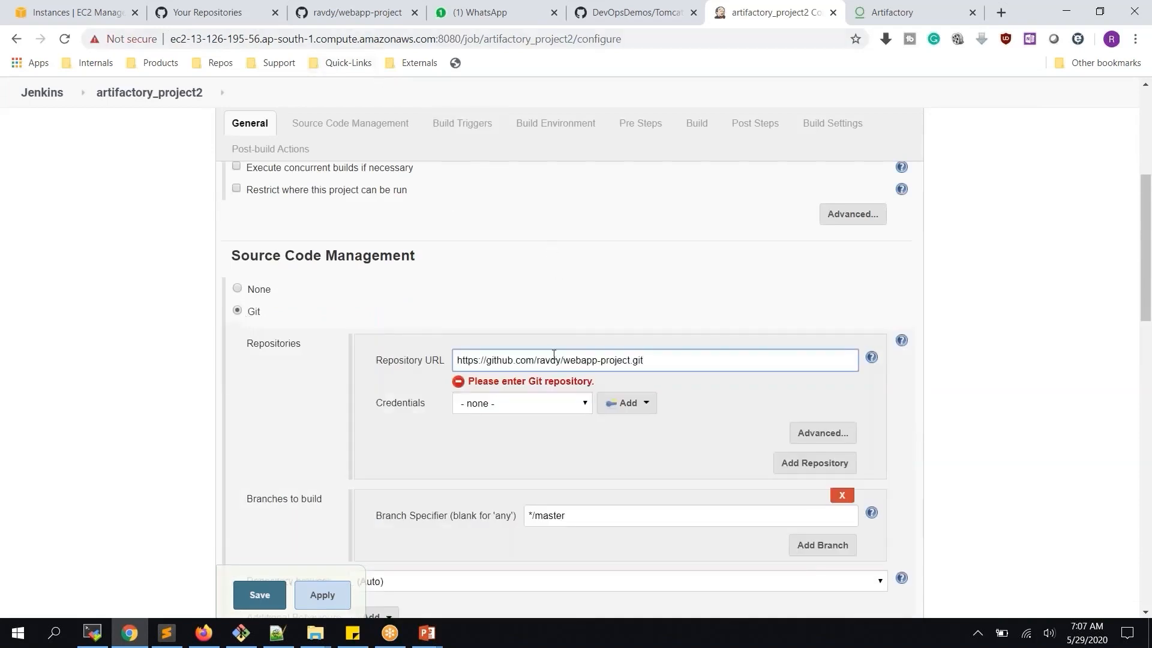
{"action": "left_click", "coordinate": [553, 403]}
{"action": "left_click", "coordinate": [540, 449]}
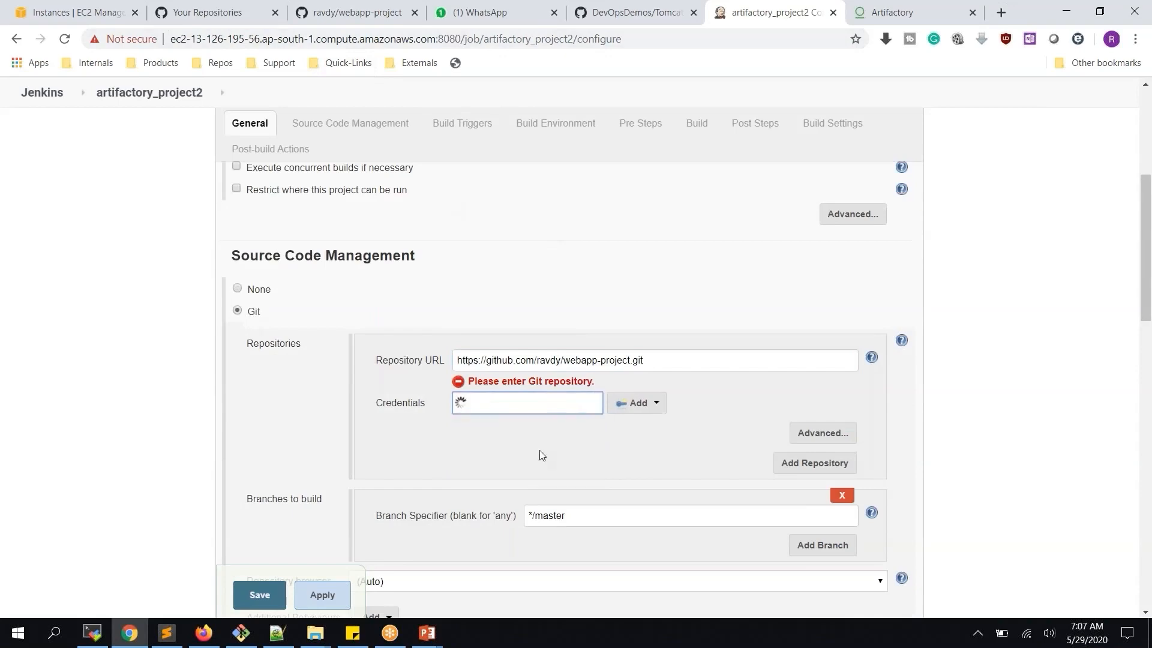
Enter 'clean install' as the Maven goals and options
{"action": "scroll", "coordinate": [690, 446], "scroll_direction": "down", "scroll_amount": 10}
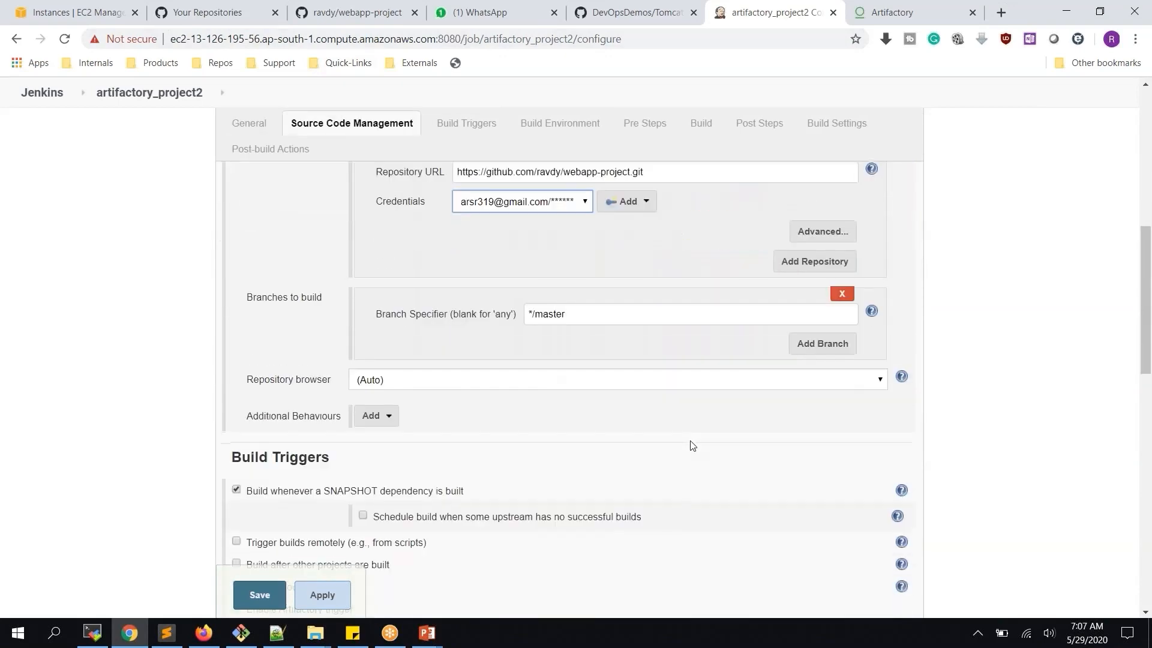
{"action": "scroll", "coordinate": [689, 446], "scroll_direction": "down", "scroll_amount": 3}
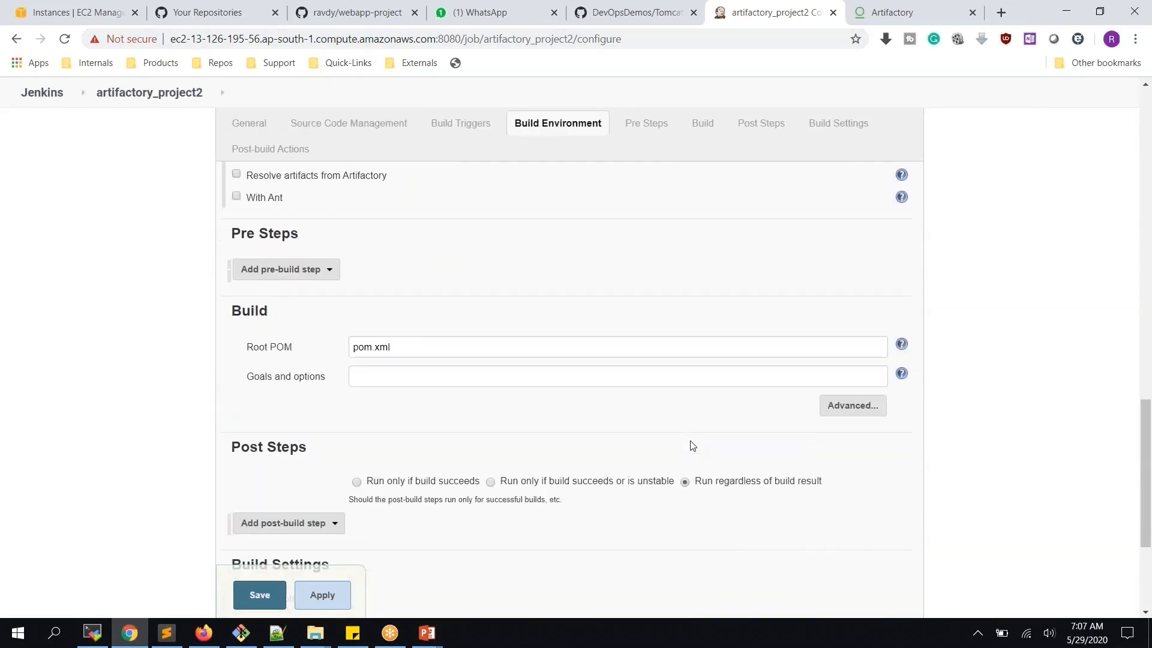
{"action": "scroll", "coordinate": [689, 445], "scroll_direction": "up", "scroll_amount": 4}
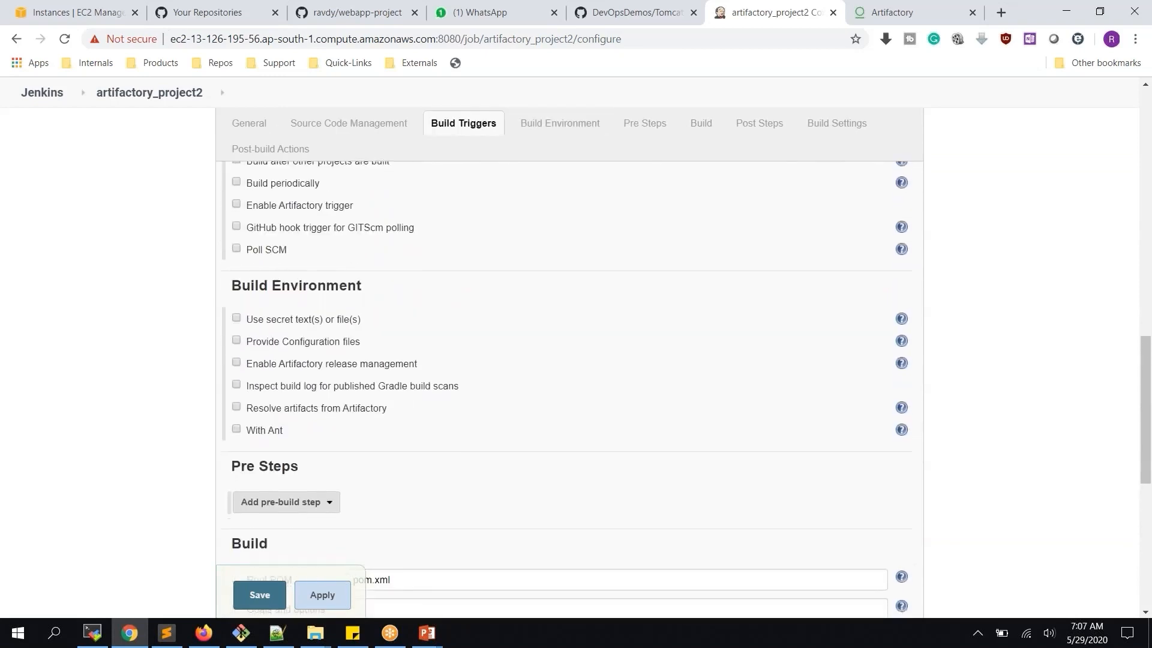
{"action": "scroll", "coordinate": [690, 446], "scroll_direction": "down", "scroll_amount": 3}
{"action": "scroll", "coordinate": [558, 447], "scroll_direction": "down", "scroll_amount": 1}
{"action": "left_click", "coordinate": [533, 429]}
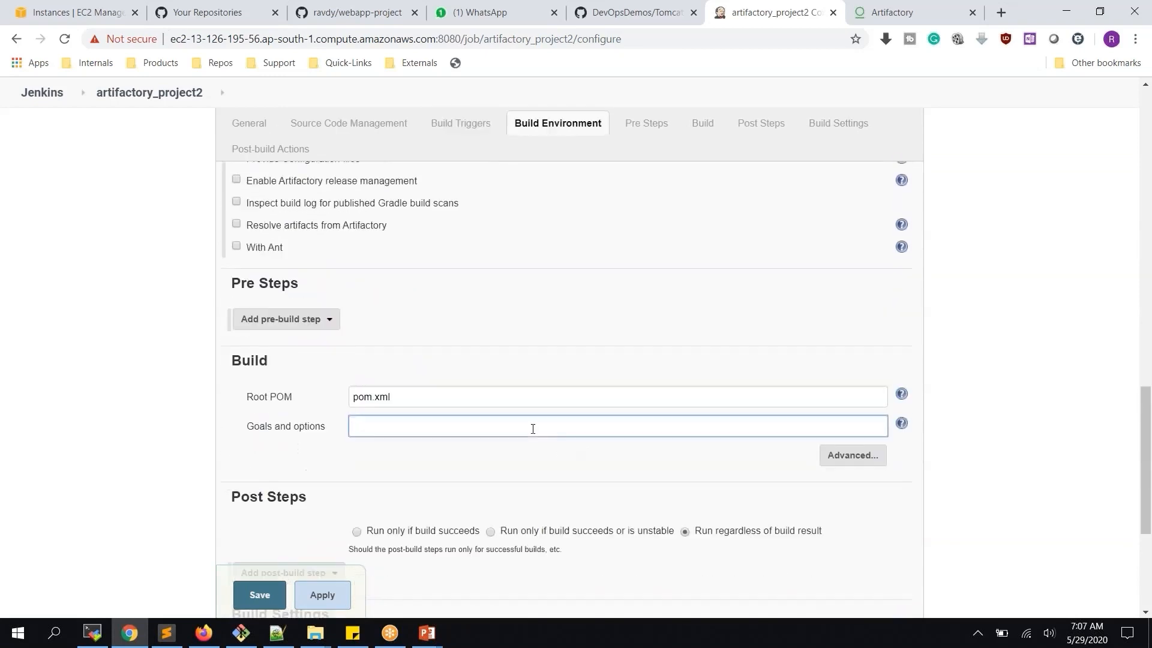
{"action": "type", "text": "clean install"}
{"action": "scroll", "coordinate": [532, 428], "scroll_direction": "down", "scroll_amount": 5}
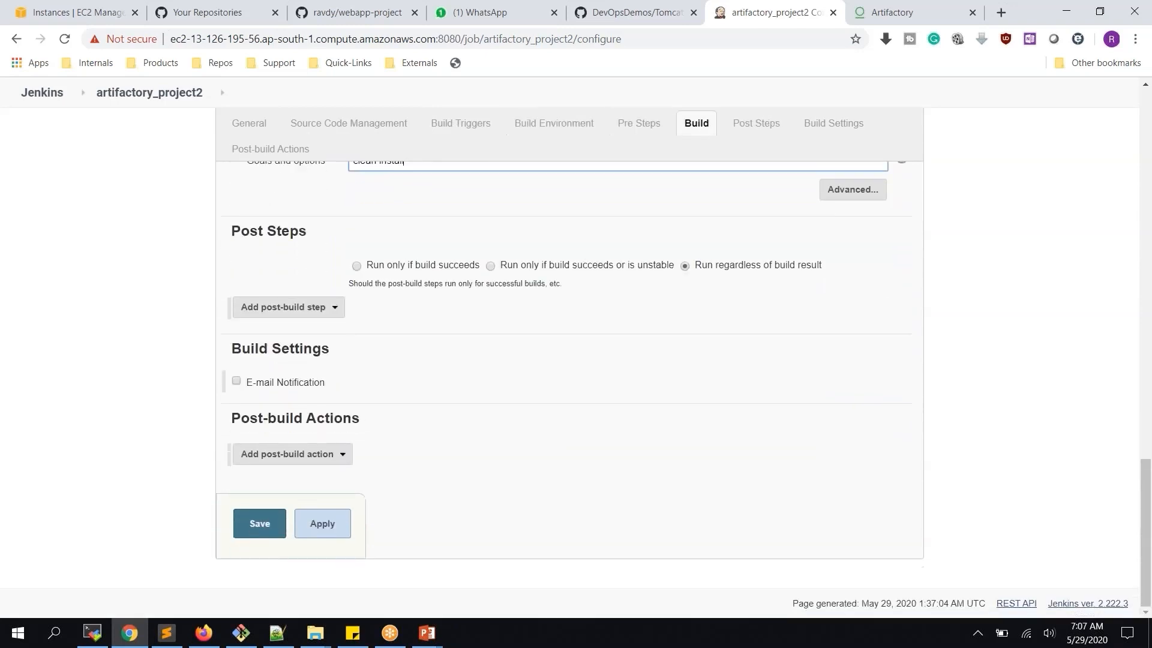
Add a 'Deploy artifacts to Artifactory' post-build action
{"action": "left_click", "coordinate": [372, 461]}
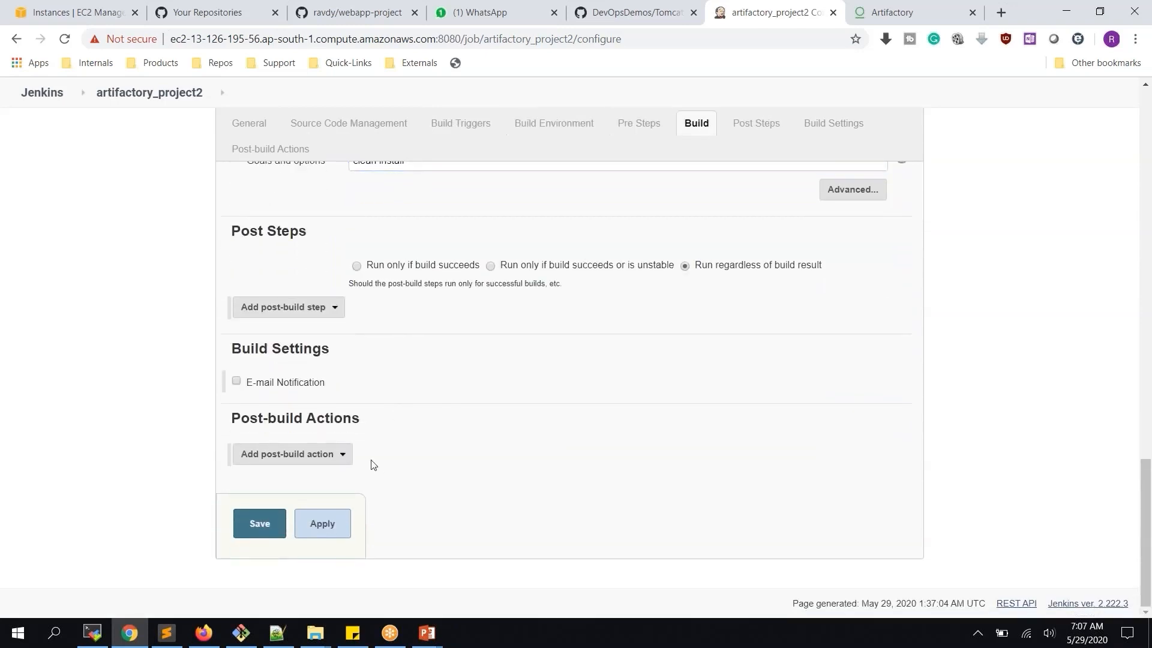
{"action": "left_click", "coordinate": [350, 462]}
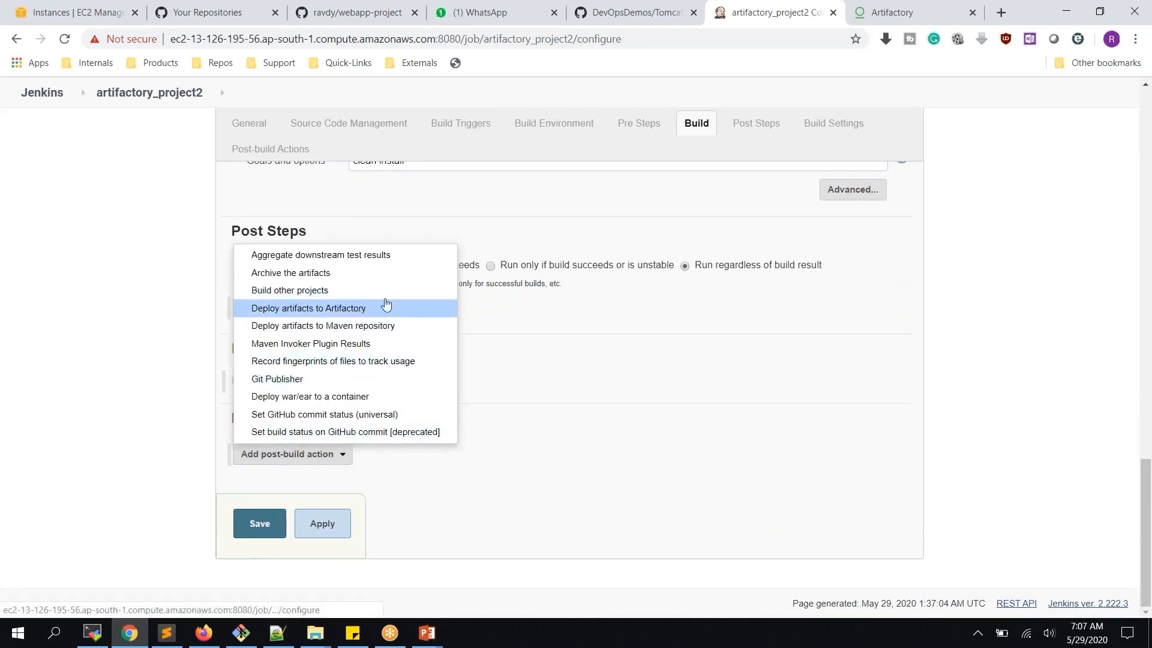
{"action": "left_click", "coordinate": [338, 311]}
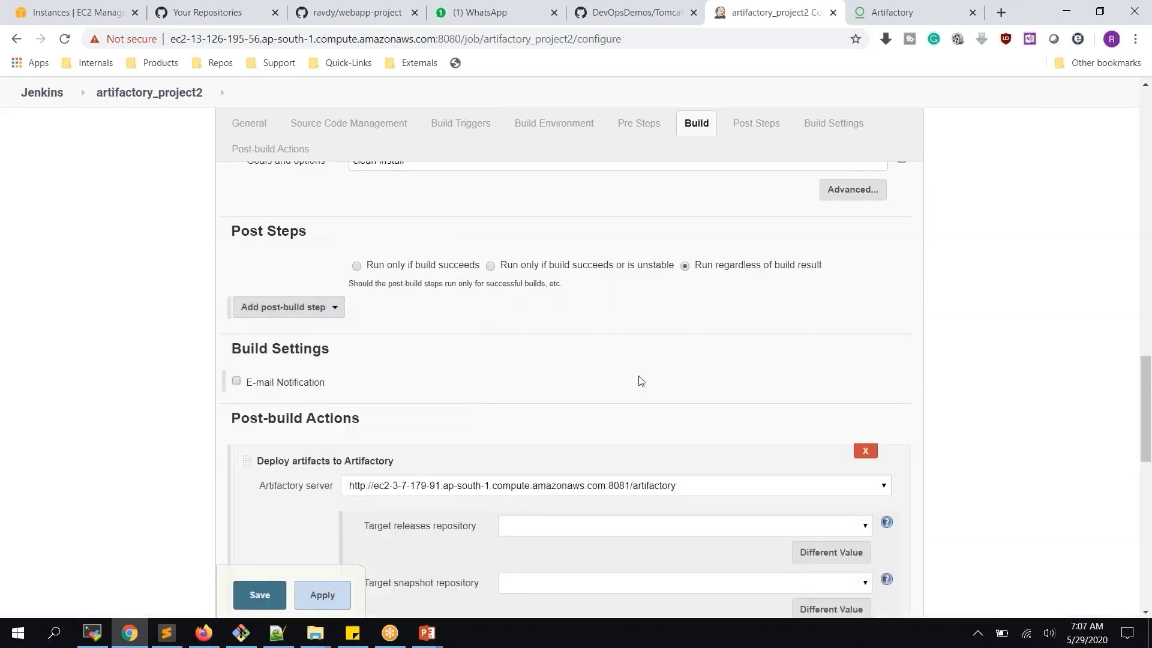
Refresh the Artifactory repositories, set the snapshot target to libs-snapshot-local, and save the job
{"action": "scroll", "coordinate": [641, 380], "scroll_direction": "down", "scroll_amount": 4}
{"action": "left_click", "coordinate": [814, 430]}
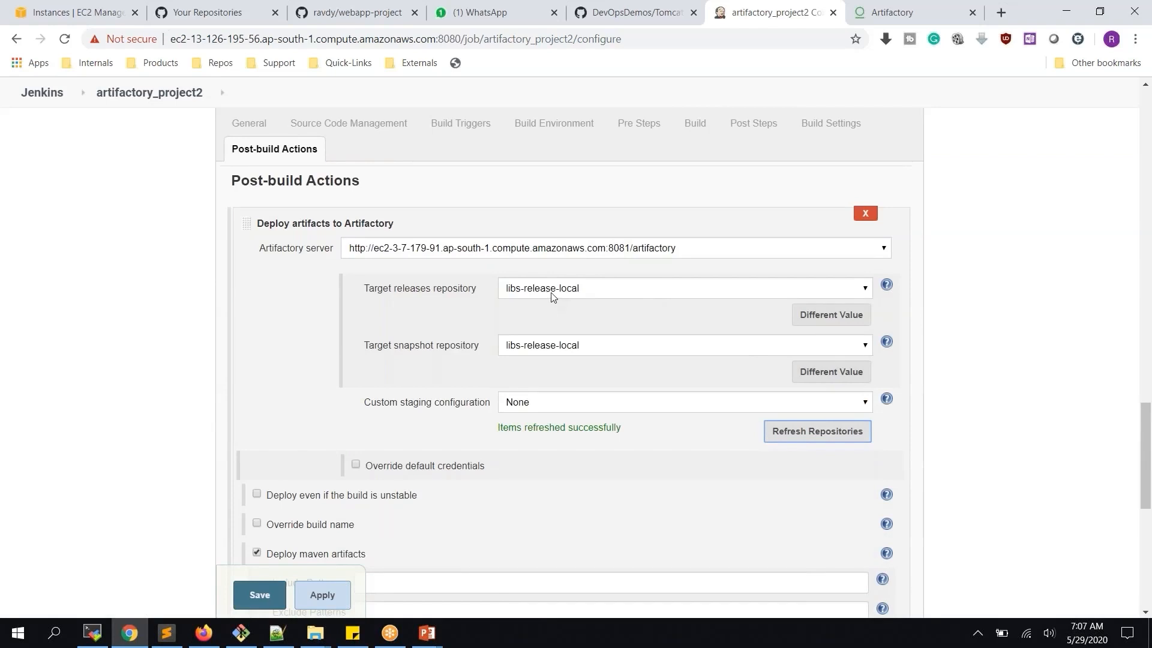
{"action": "left_click", "coordinate": [578, 343]}
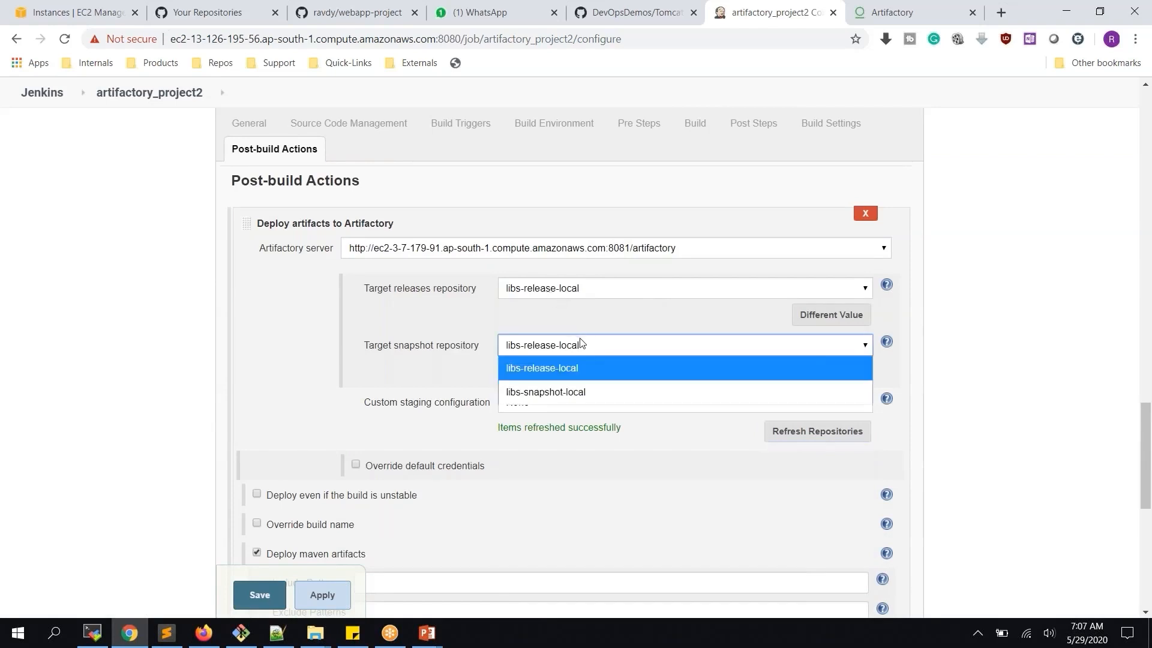
{"action": "left_click", "coordinate": [580, 391]}
{"action": "scroll", "coordinate": [303, 373], "scroll_direction": "down", "scroll_amount": 4}
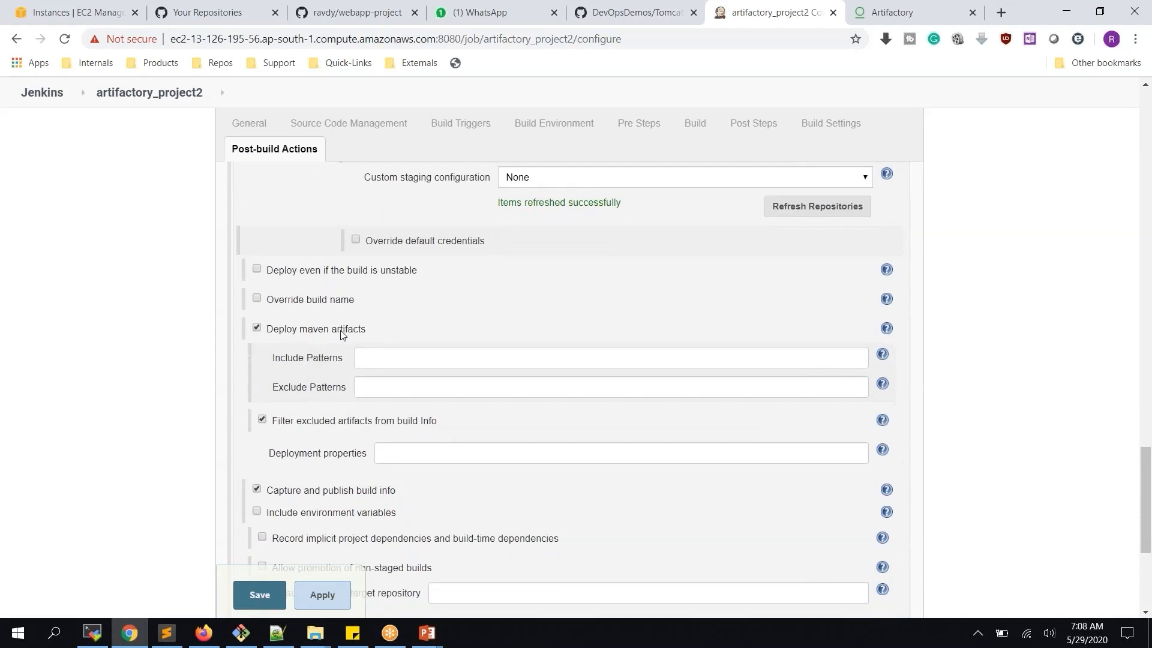
{"action": "scroll", "coordinate": [342, 333], "scroll_direction": "down", "scroll_amount": 1}
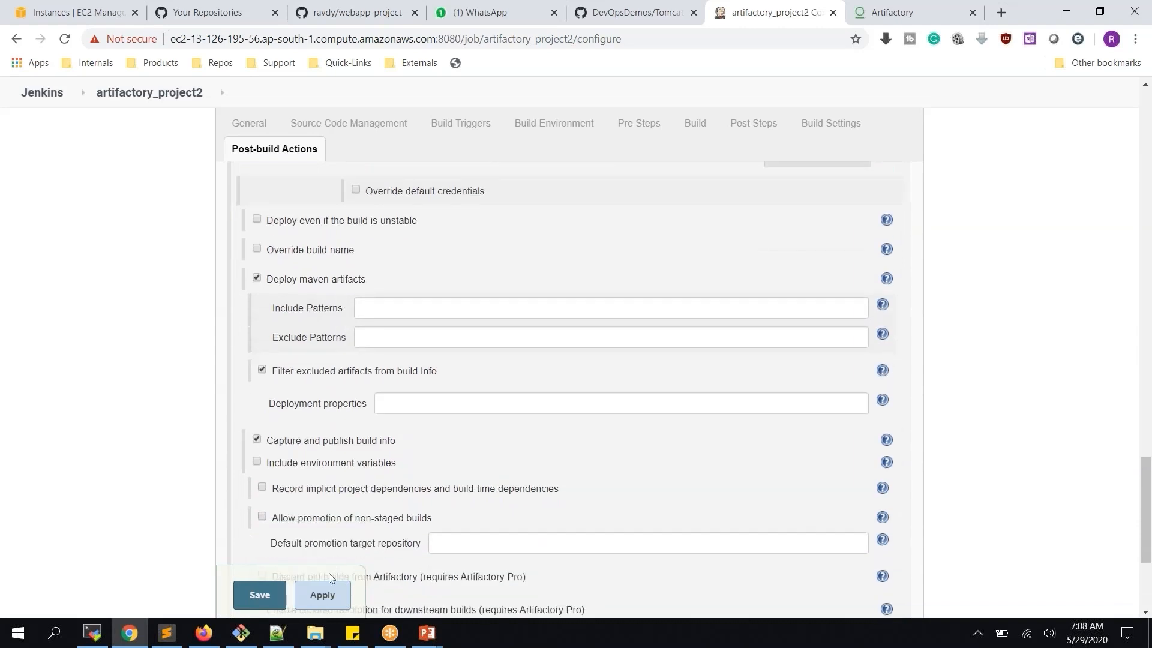
{"action": "left_click", "coordinate": [322, 595]}
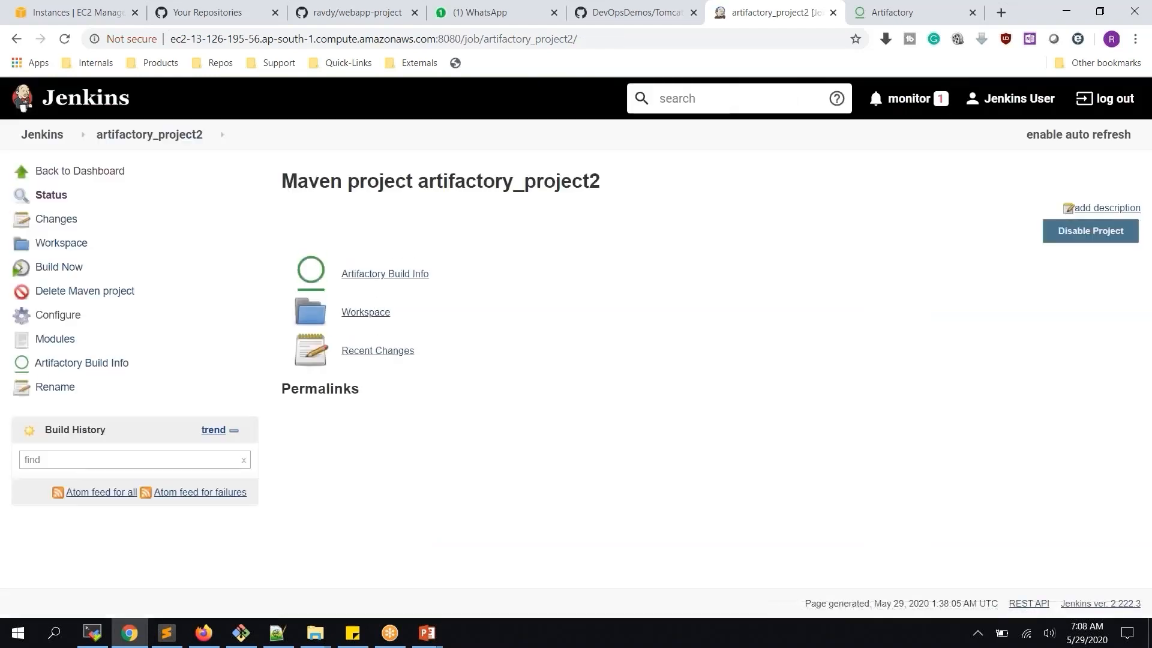
Run build #1 and highlight its console's 'Deploying artifact' line for libs-snapshot-local
{"action": "left_click", "coordinate": [67, 274]}
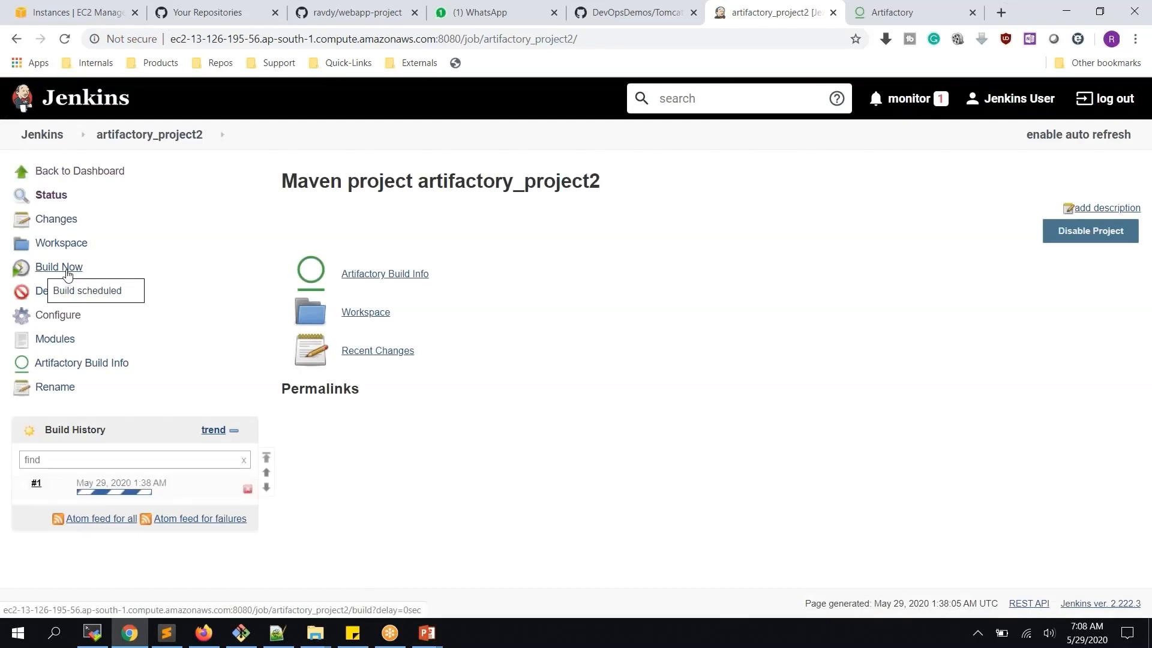
{"action": "left_click", "coordinate": [114, 492]}
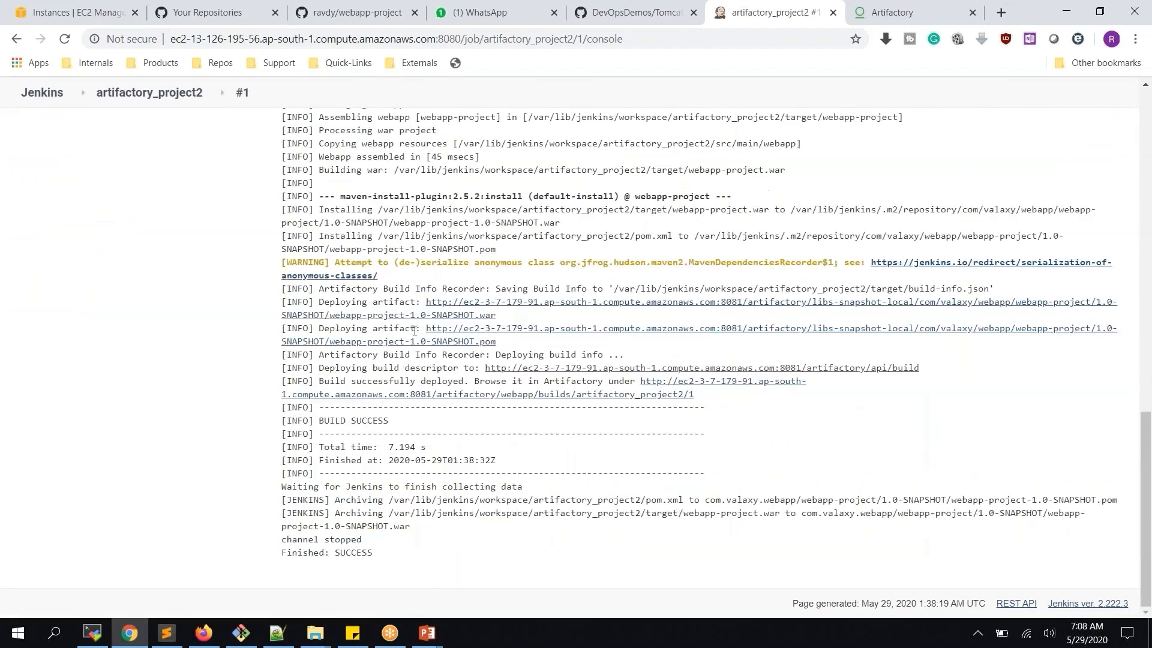
{"action": "left_click_drag", "start_coordinate": [320, 304], "coordinate": [421, 304]}
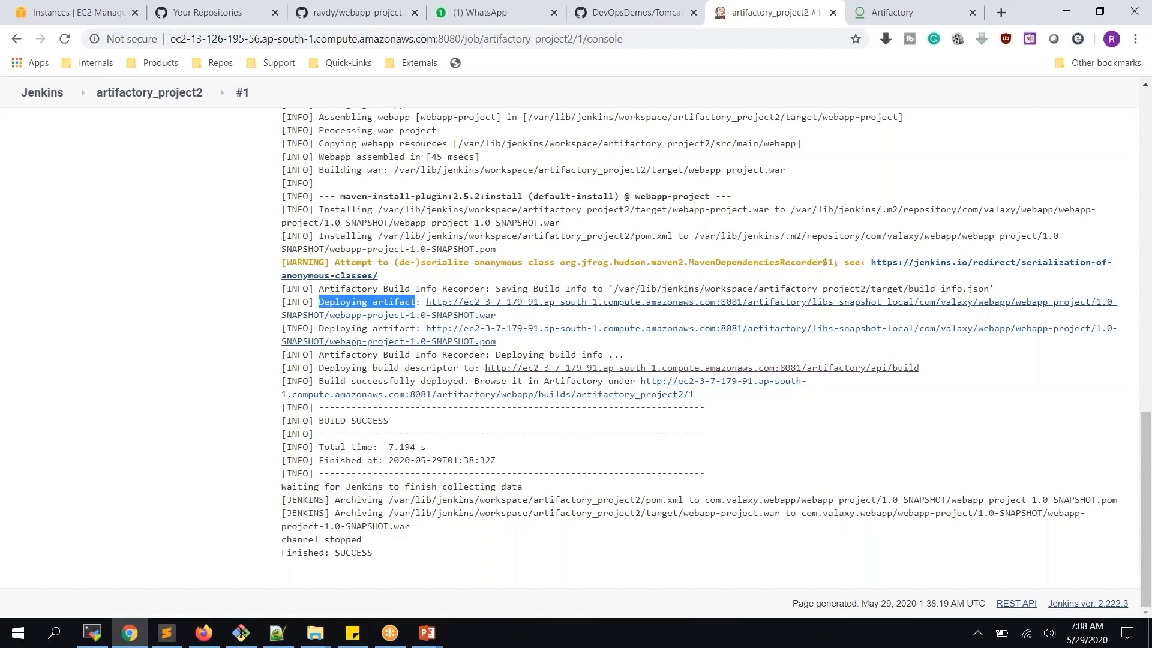
{"action": "left_click", "coordinate": [894, 13]}
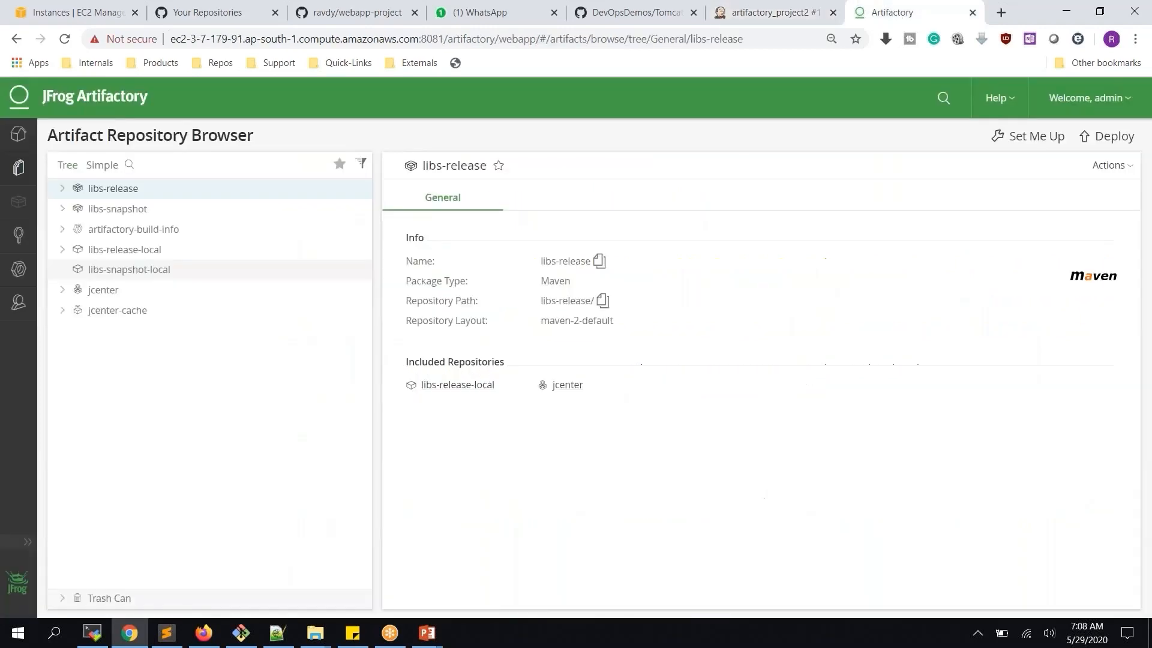
Reload Artifactory and expand libs-snapshot-local down to webapp-project's 1.0-SNAPSHOT folder
{"action": "left_click", "coordinate": [62, 39]}
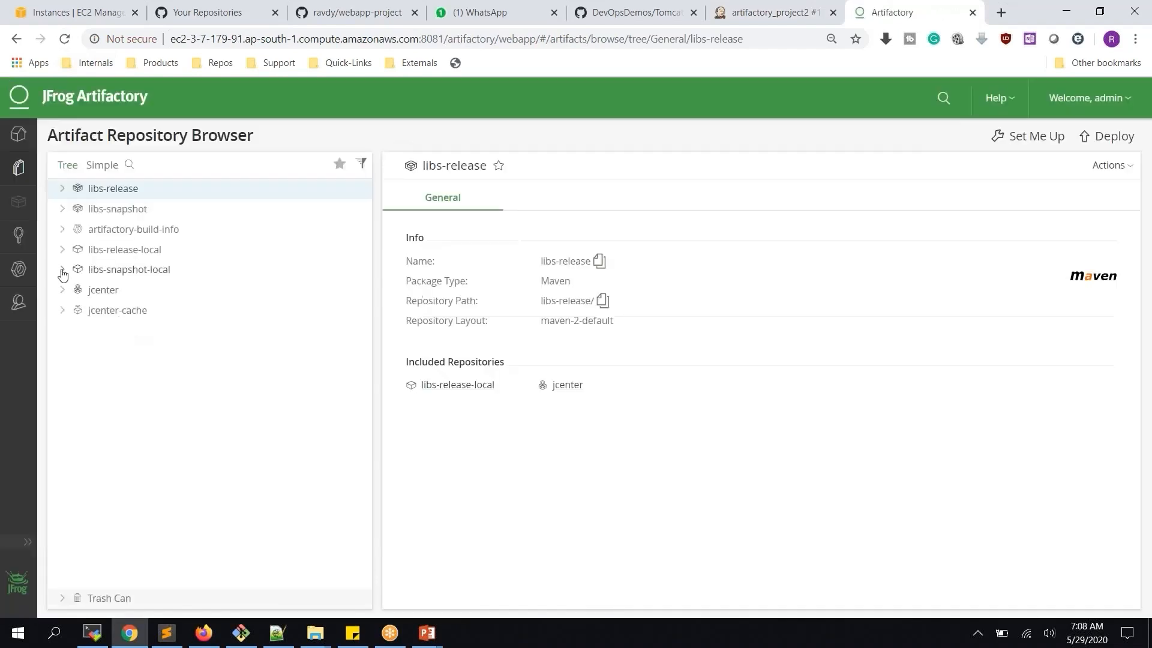
{"action": "left_click", "coordinate": [63, 270]}
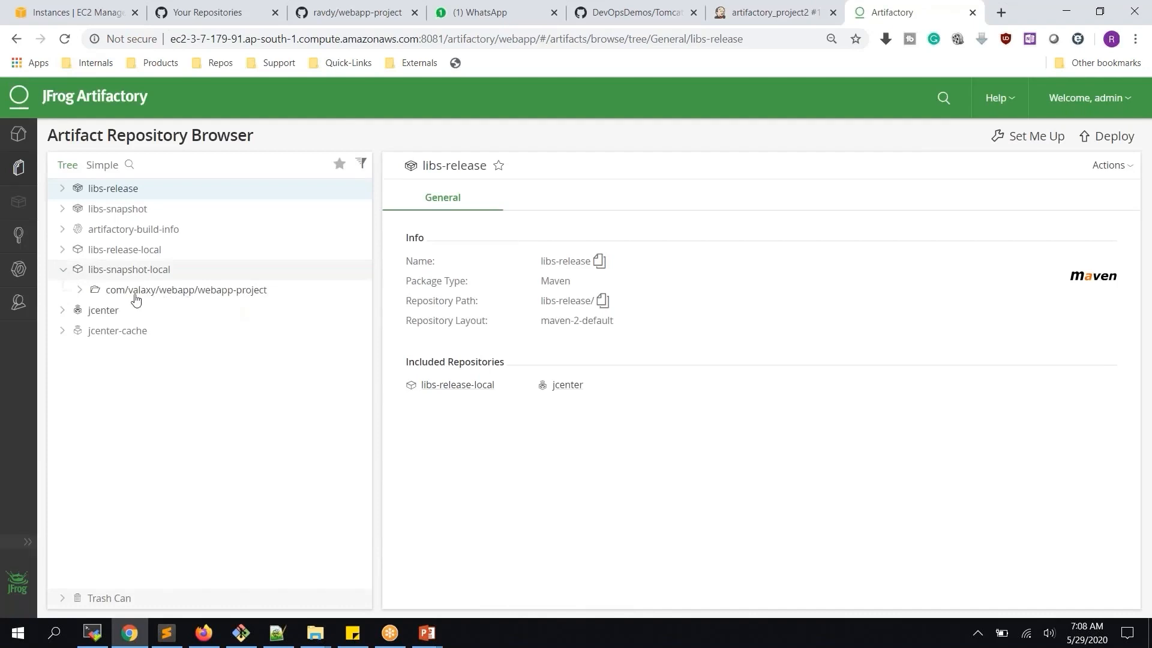
{"action": "left_click", "coordinate": [81, 291]}
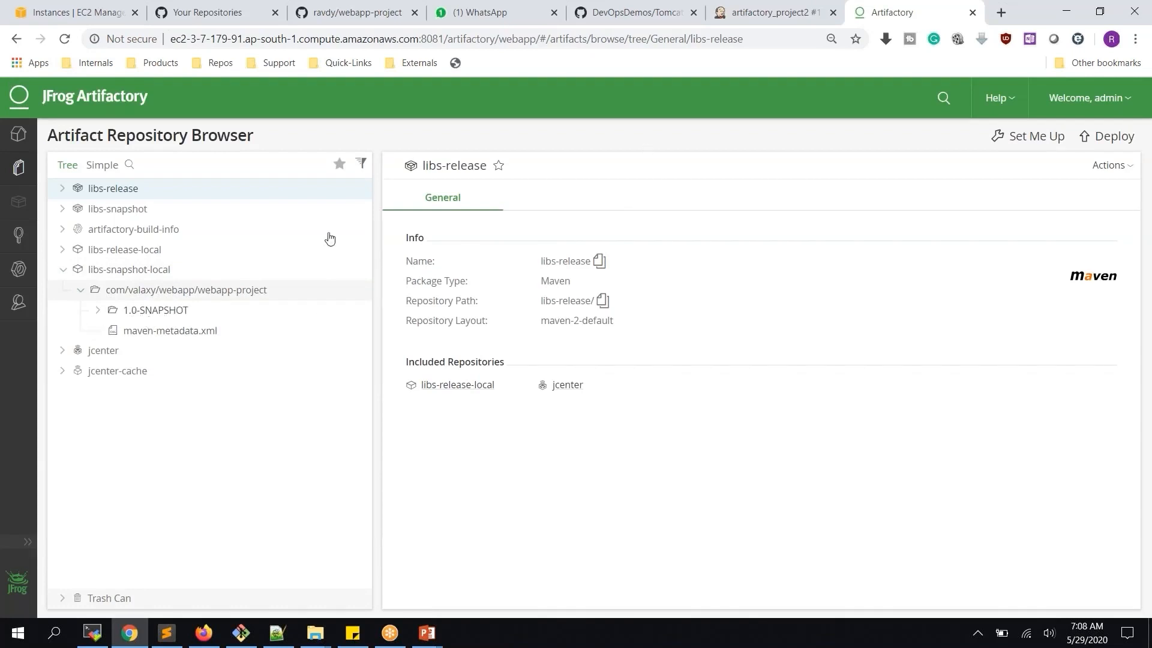
{"action": "left_click", "coordinate": [354, 13]}
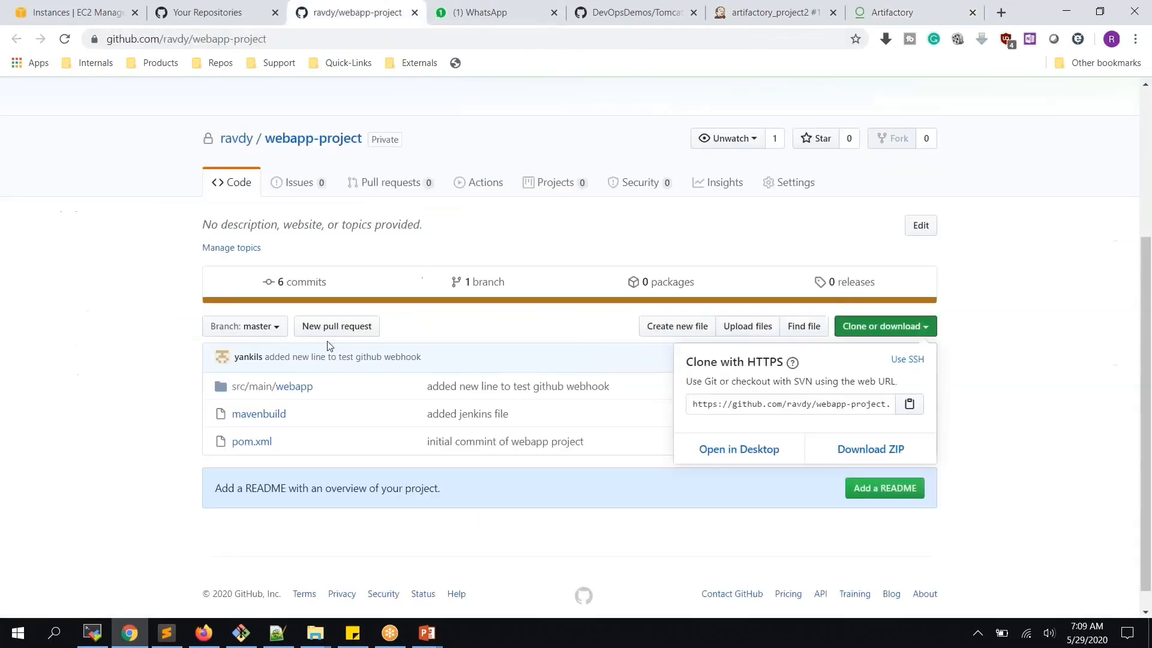
Open webapp-project's pom.xml on GitHub and highlight its 1.0-SNAPSHOT version
{"action": "left_click", "coordinate": [240, 443]}
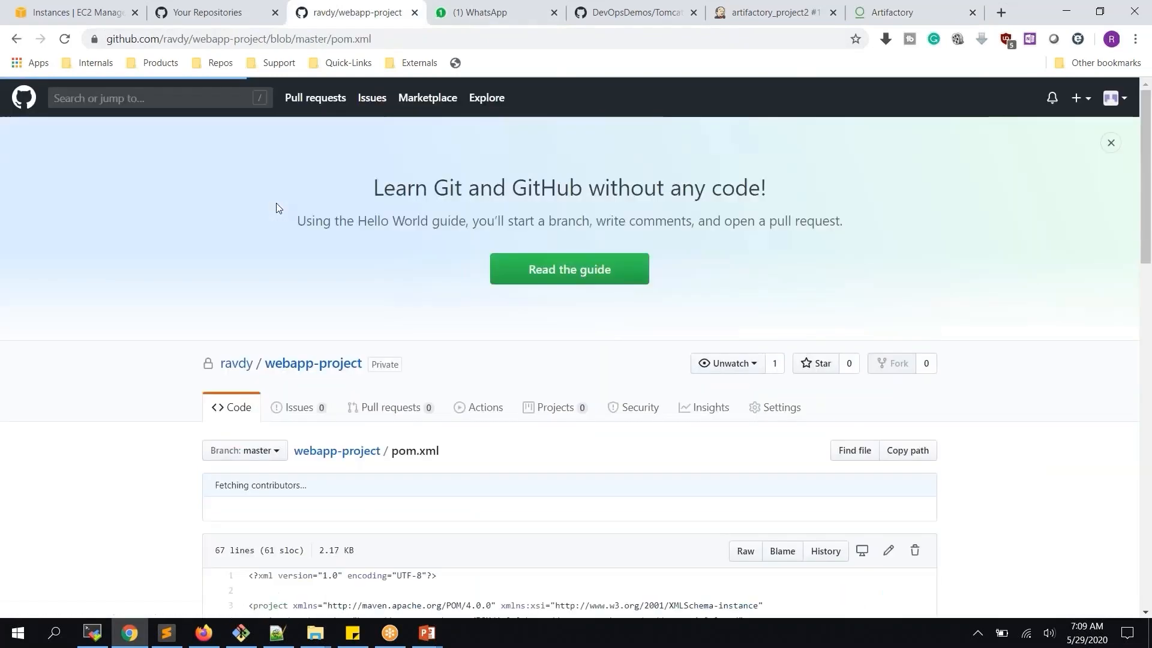
{"action": "scroll", "coordinate": [276, 202], "scroll_direction": "down", "scroll_amount": 3}
{"action": "scroll", "coordinate": [277, 207], "scroll_direction": "down", "scroll_amount": 3}
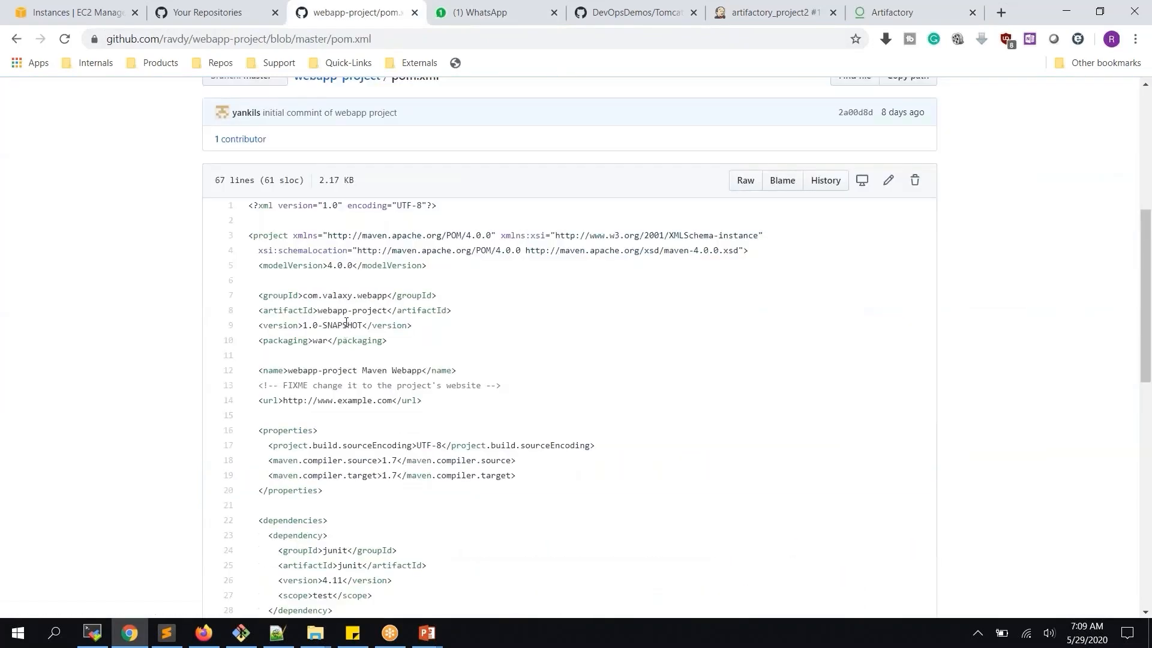
{"action": "left_click_drag", "start_coordinate": [303, 325], "coordinate": [364, 326]}
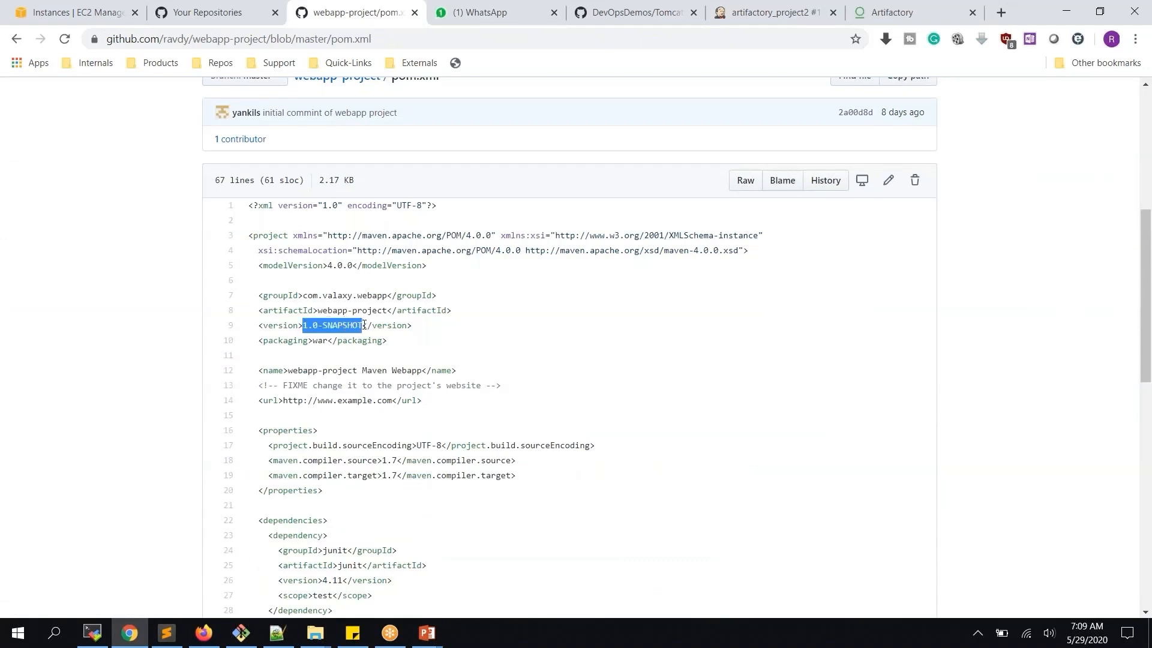
{"action": "left_click", "coordinate": [891, 10]}
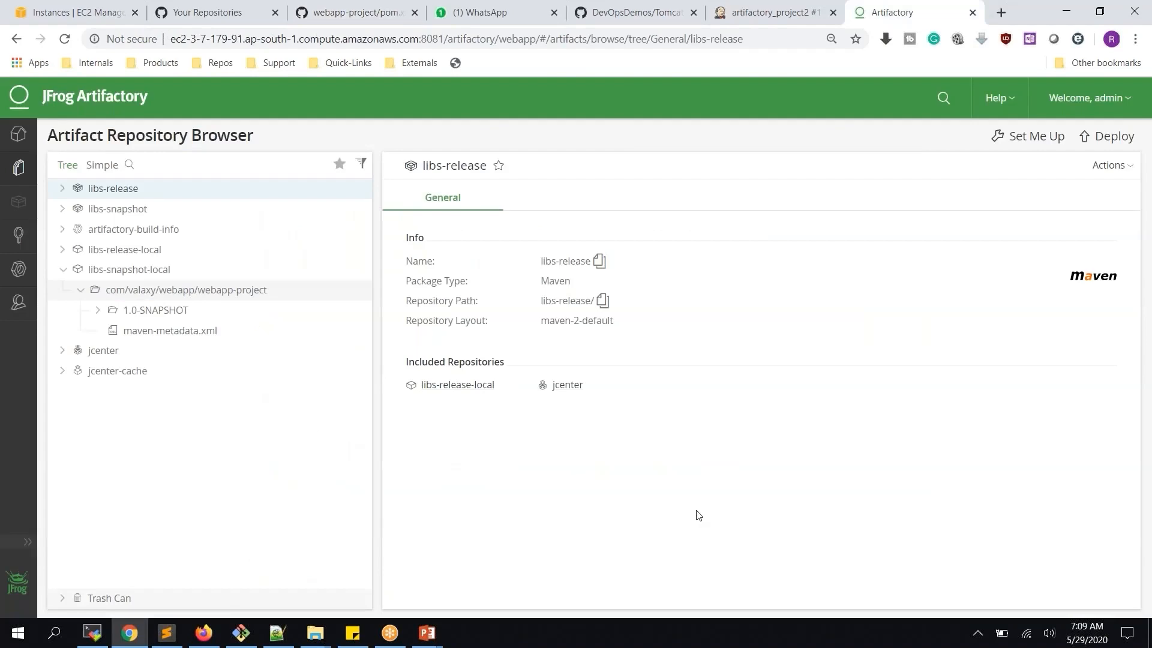
Scroll through build #1's console log from the git checkout to the artifact deployment
{"action": "left_click", "coordinate": [758, 22]}
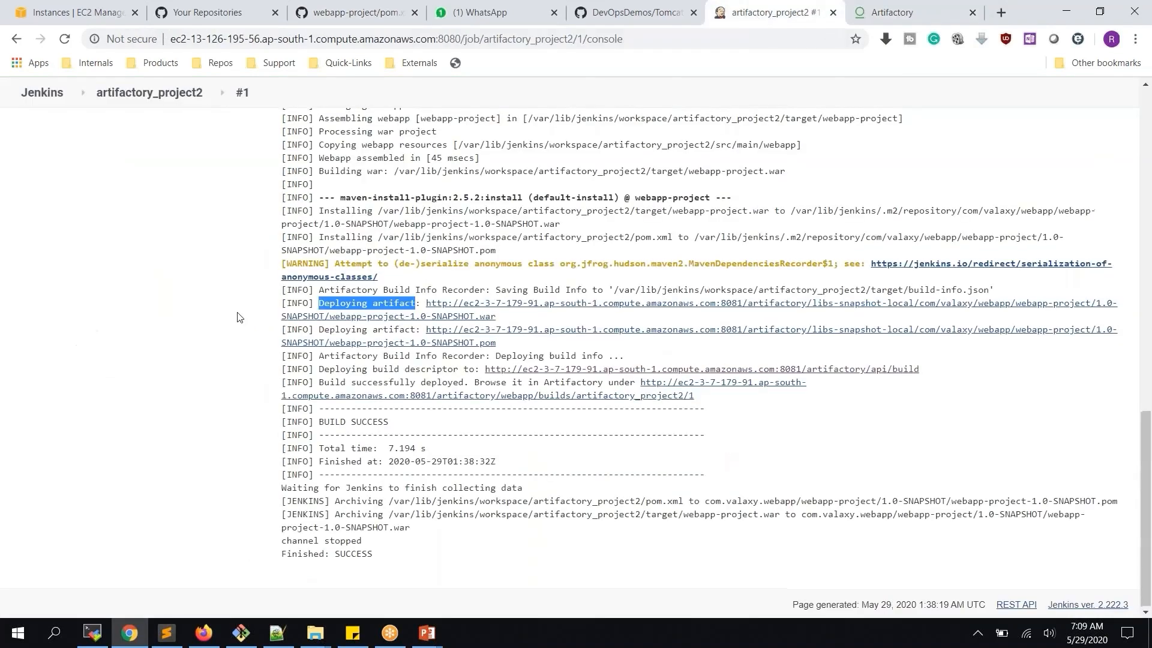
{"action": "scroll", "coordinate": [239, 316], "scroll_direction": "up", "scroll_amount": 3}
{"action": "scroll", "coordinate": [239, 317], "scroll_direction": "up", "scroll_amount": 10}
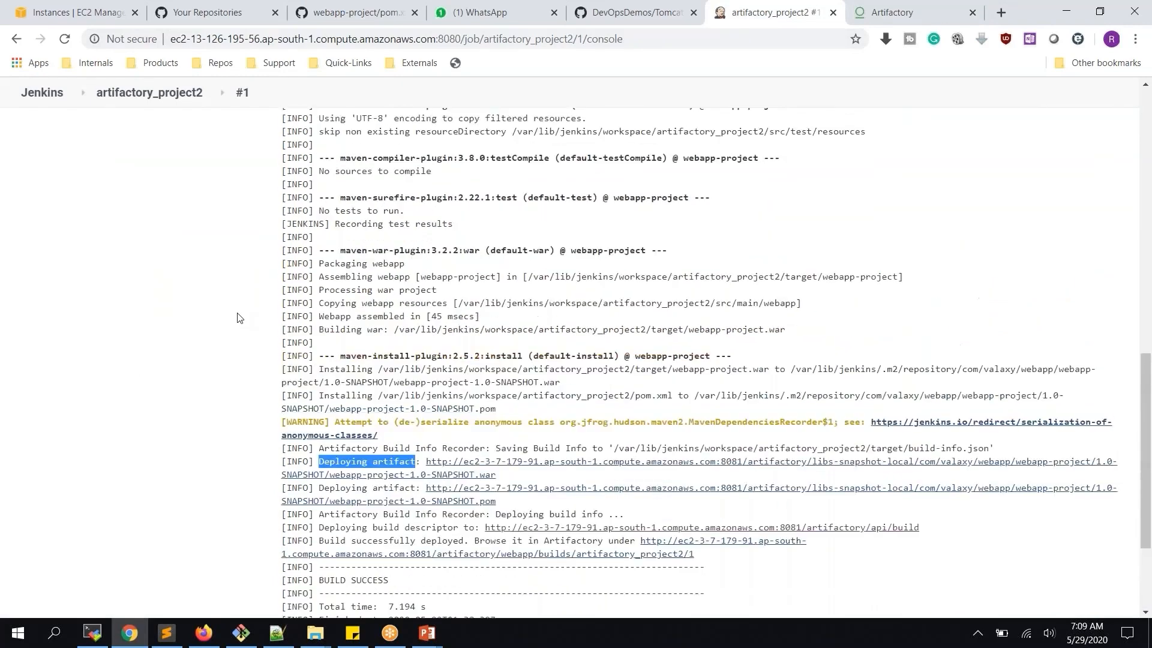
{"action": "scroll", "coordinate": [239, 317], "scroll_direction": "up", "scroll_amount": 4}
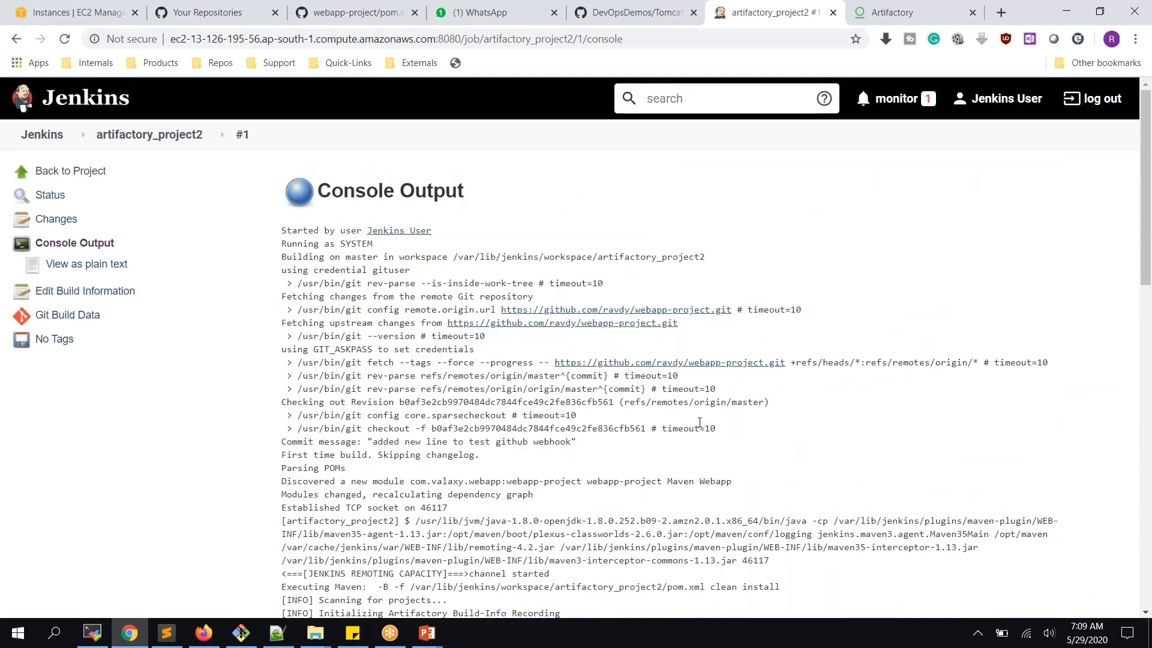
{"action": "scroll", "coordinate": [699, 422], "scroll_direction": "down", "scroll_amount": 3}
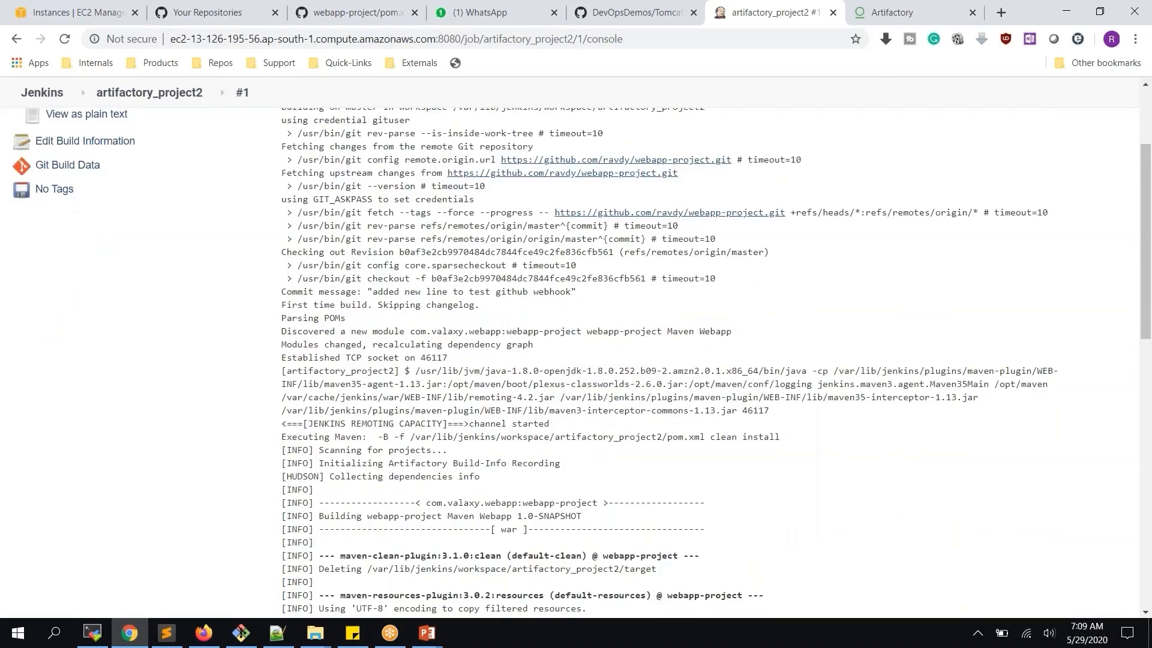
{"action": "scroll", "coordinate": [699, 423], "scroll_direction": "down", "scroll_amount": 2}
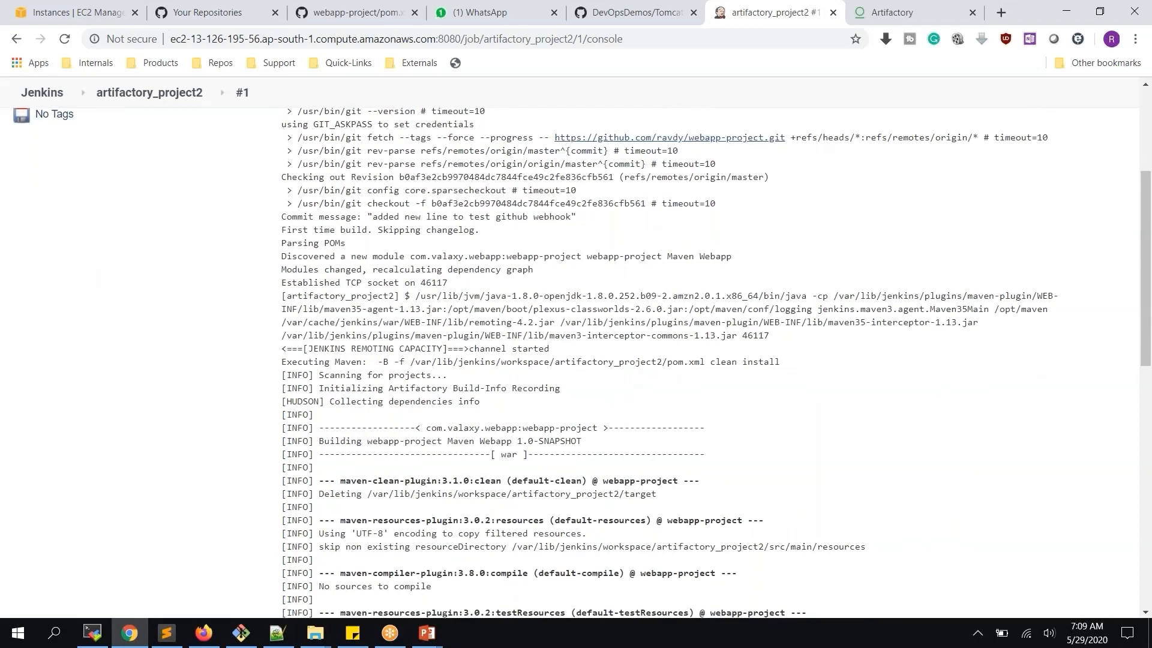
{"action": "scroll", "coordinate": [700, 422], "scroll_direction": "down", "scroll_amount": 5}
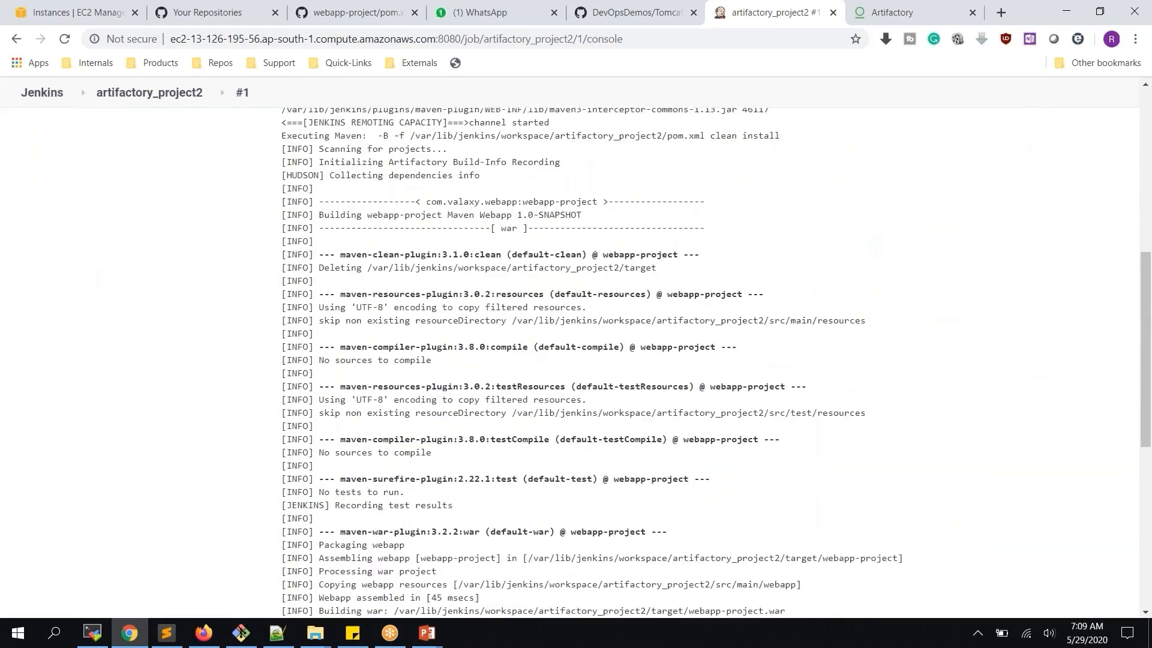
{"action": "scroll", "coordinate": [700, 422], "scroll_direction": "down", "scroll_amount": 3}
{"action": "left_click_drag", "start_coordinate": [318, 593], "coordinate": [415, 594]}
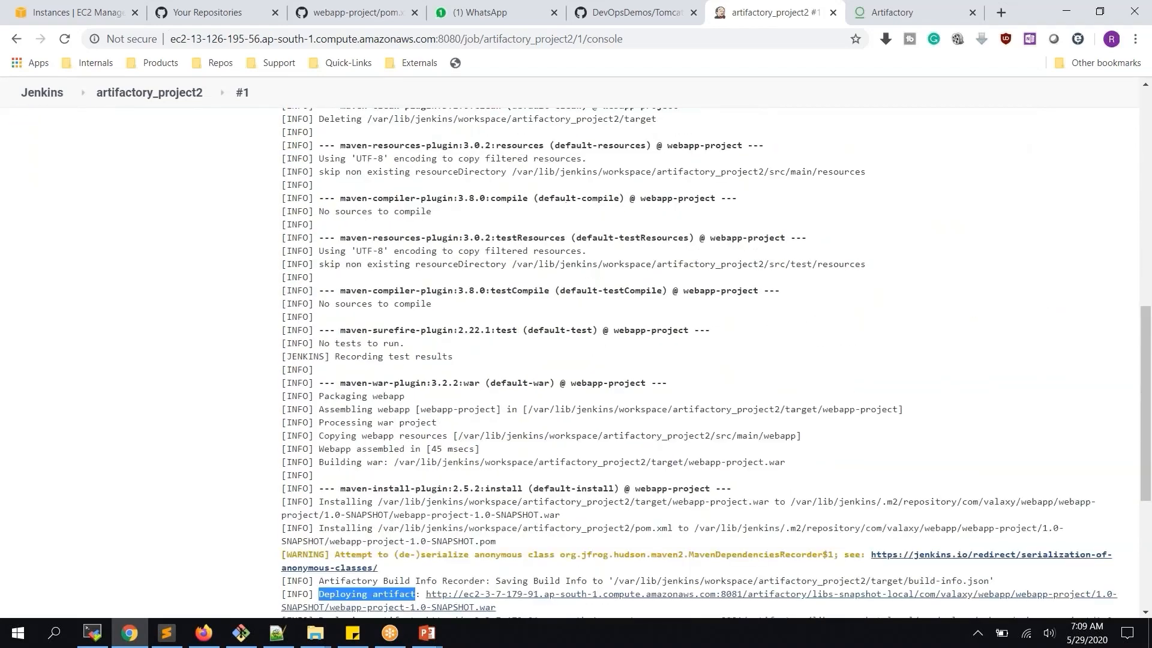
{"action": "scroll", "coordinate": [699, 423], "scroll_direction": "down", "scroll_amount": 2}
{"action": "scroll", "coordinate": [699, 422], "scroll_direction": "down", "scroll_amount": 3}
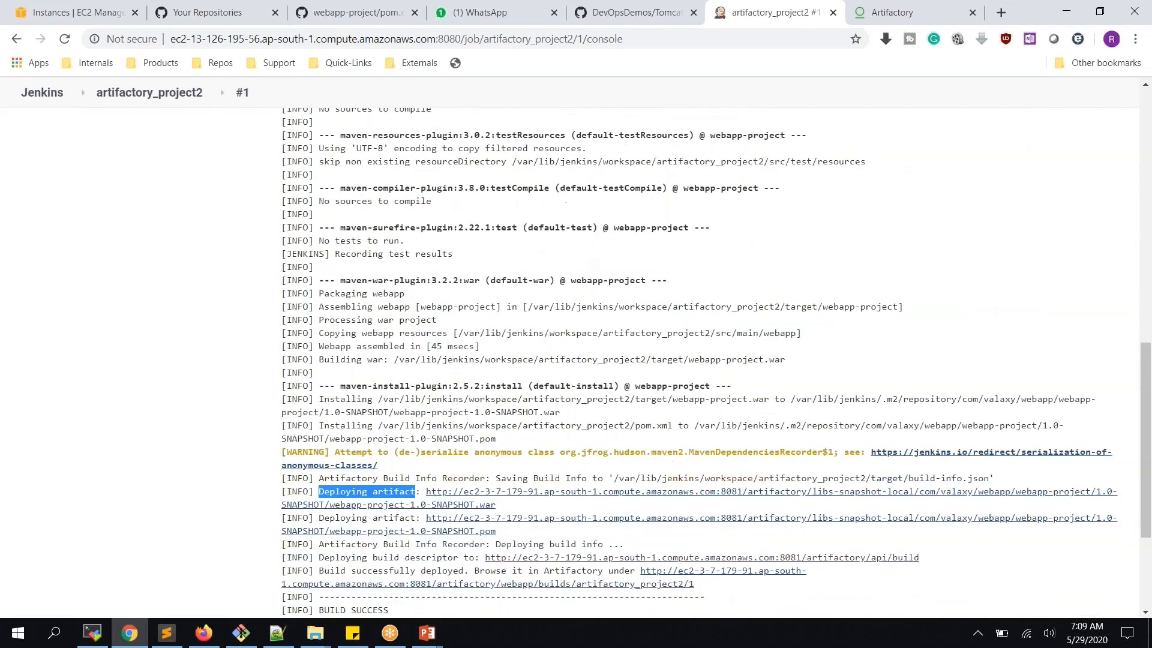
{"action": "scroll", "coordinate": [699, 423], "scroll_direction": "up", "scroll_amount": 6}
{"action": "scroll", "coordinate": [581, 362], "scroll_direction": "up", "scroll_amount": 4}
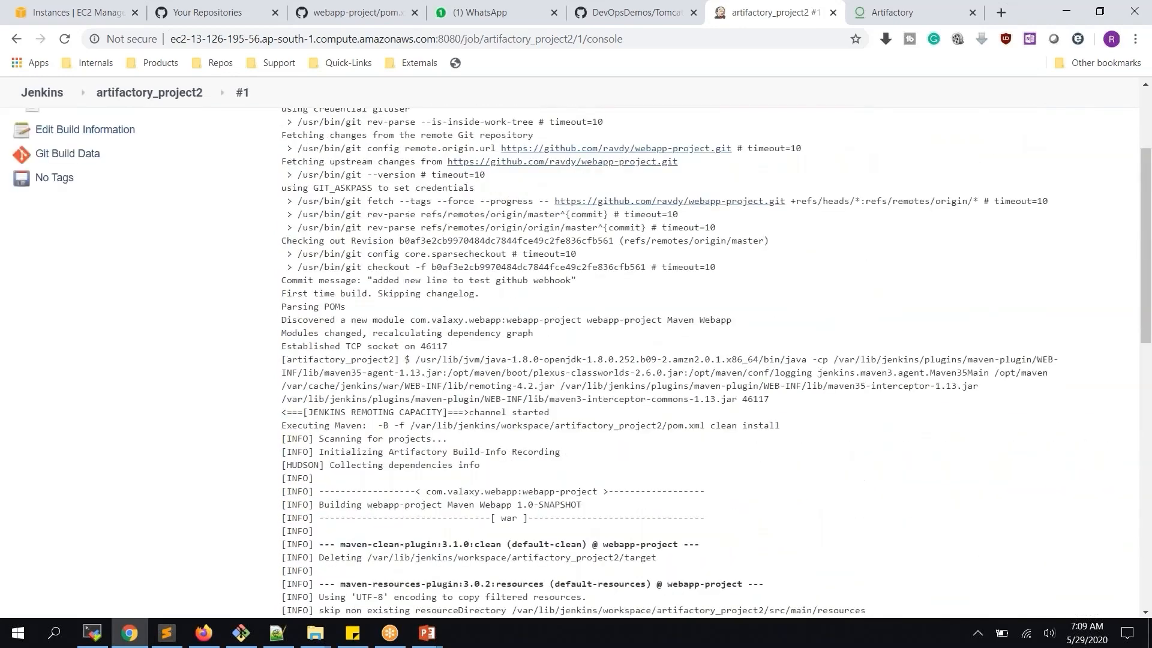
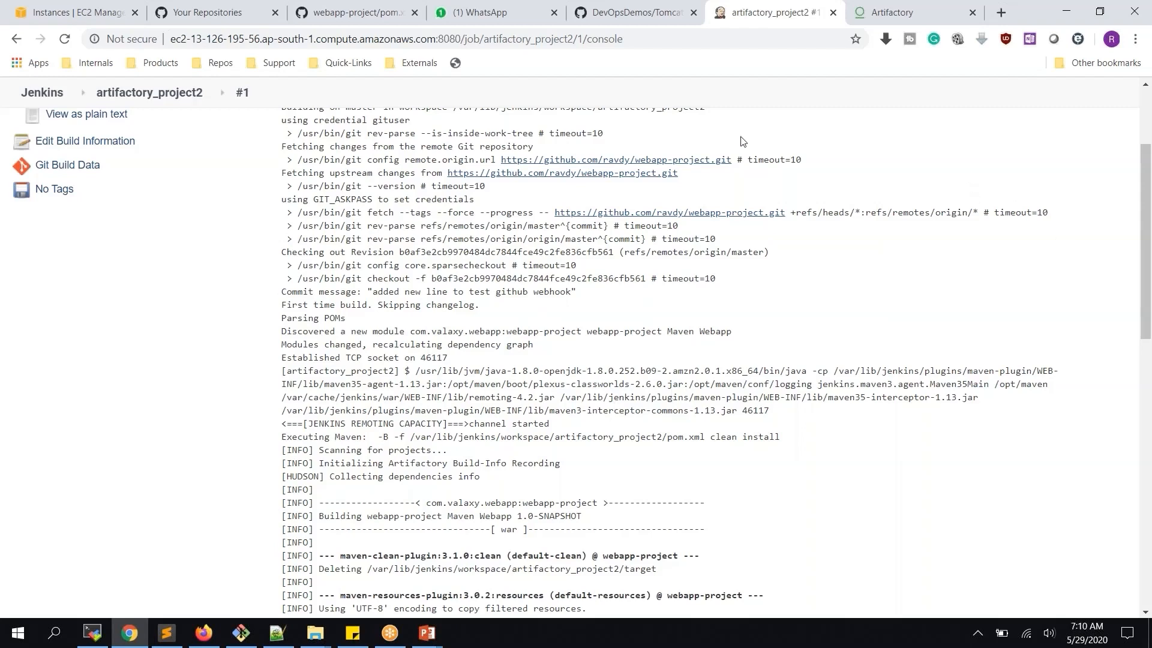
Go back from build #1's console output to the artifactory_project2 project page via its breadcrumb
{"action": "left_click", "coordinate": [181, 99]}
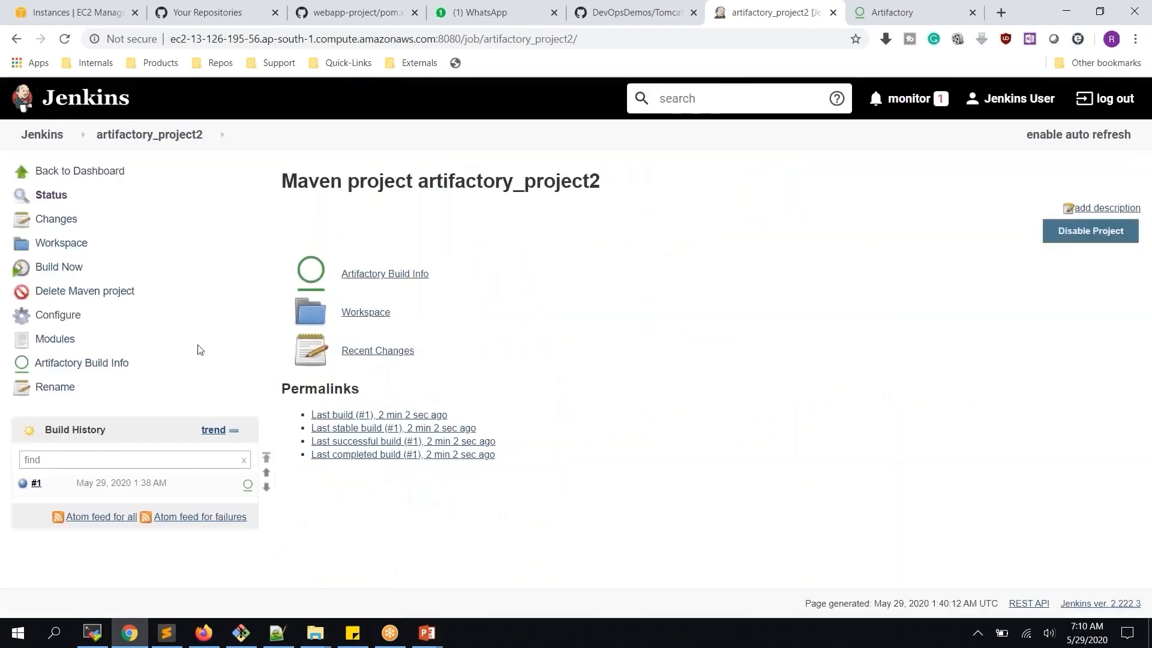
In artifactory_project2's configuration, enable Resolve artifacts from Artifactory
{"action": "left_click", "coordinate": [57, 316]}
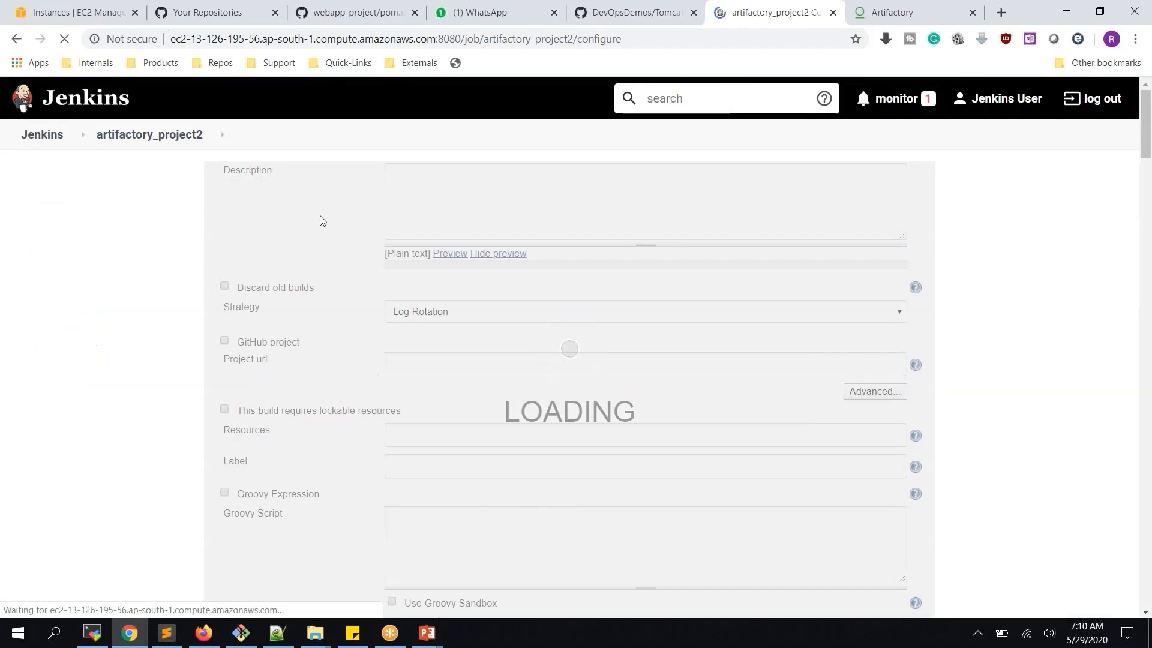
{"action": "scroll", "coordinate": [320, 219], "scroll_direction": "down", "scroll_amount": 5}
{"action": "scroll", "coordinate": [321, 219], "scroll_direction": "down", "scroll_amount": 6}
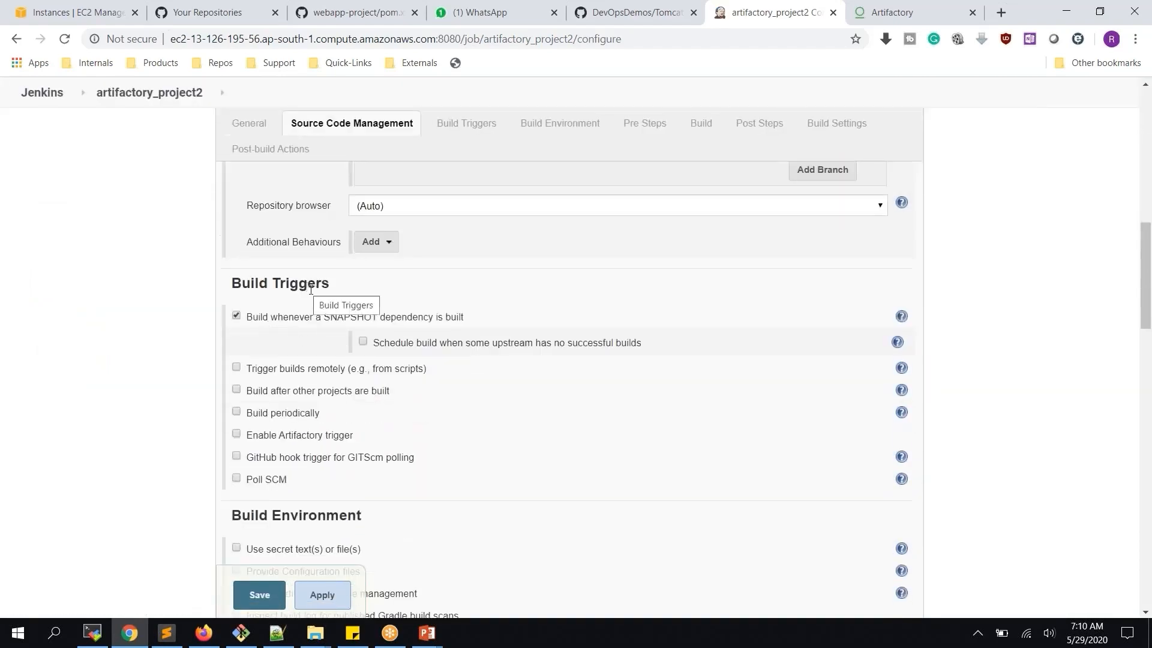
{"action": "scroll", "coordinate": [315, 336], "scroll_direction": "down", "scroll_amount": 5}
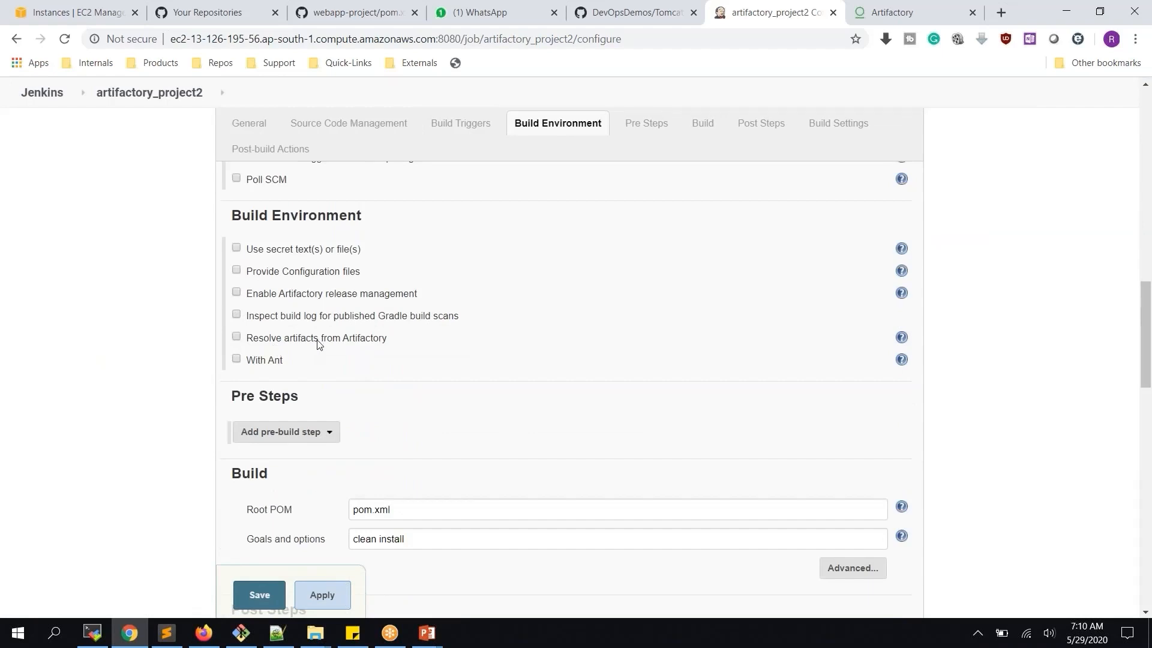
{"action": "left_click", "coordinate": [319, 340]}
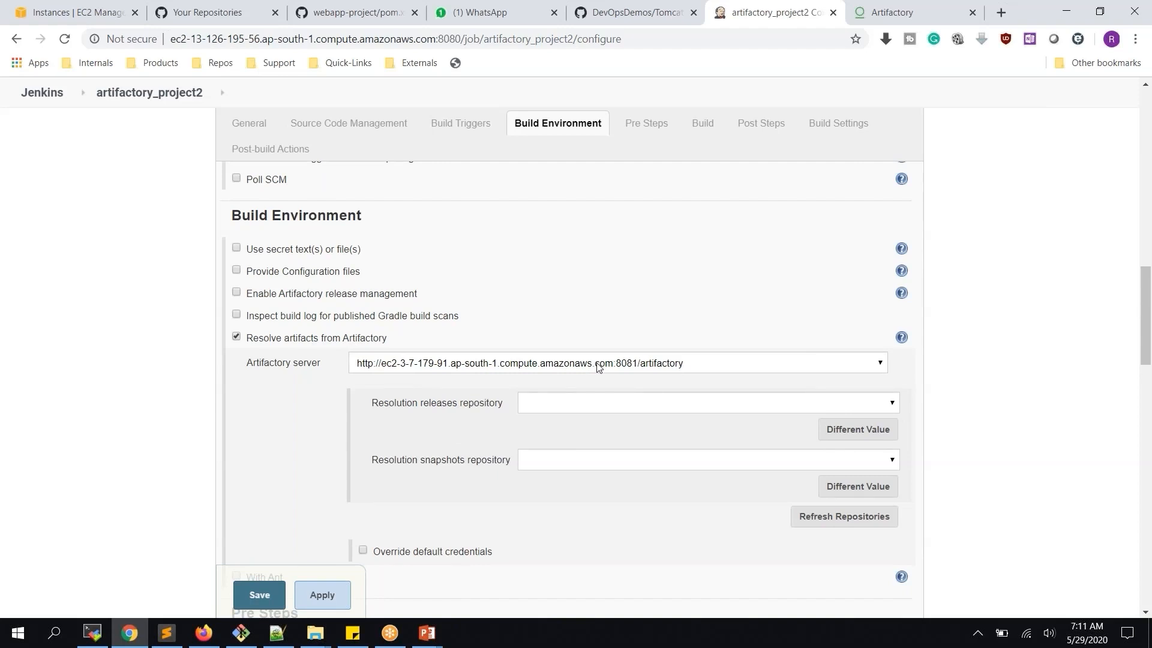
Refresh repositories, resolve releases from libs-release and snapshots from libs-snapshot, and save
{"action": "scroll", "coordinate": [598, 367], "scroll_direction": "down", "scroll_amount": 3}
{"action": "left_click", "coordinate": [818, 375]}
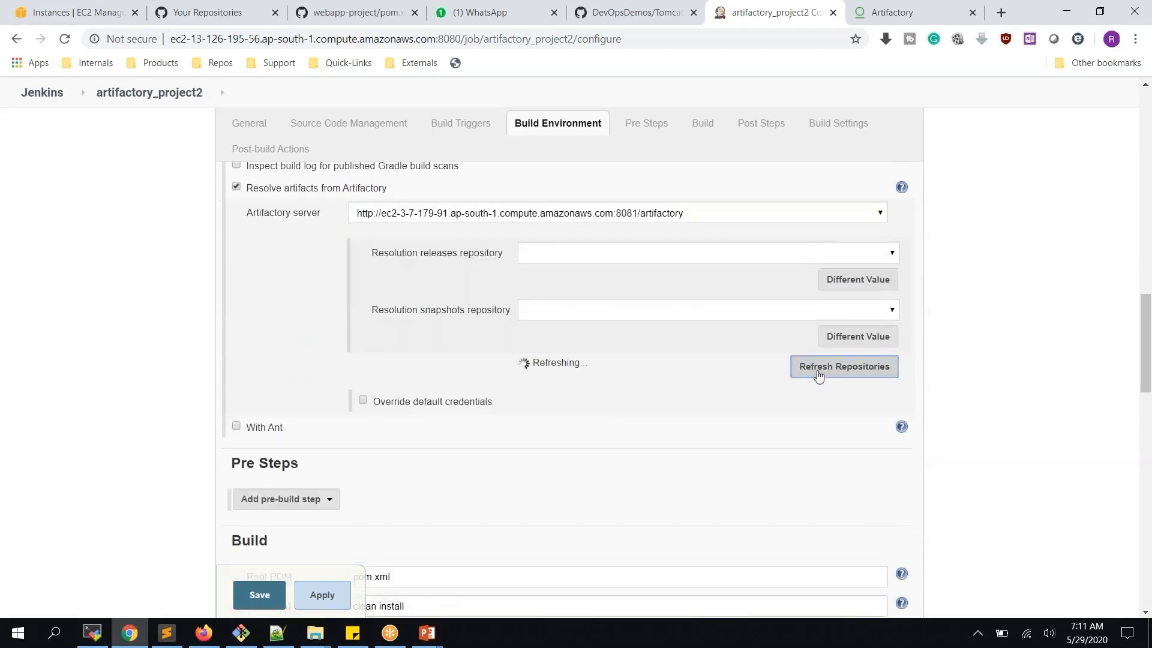
{"action": "left_click", "coordinate": [603, 256]}
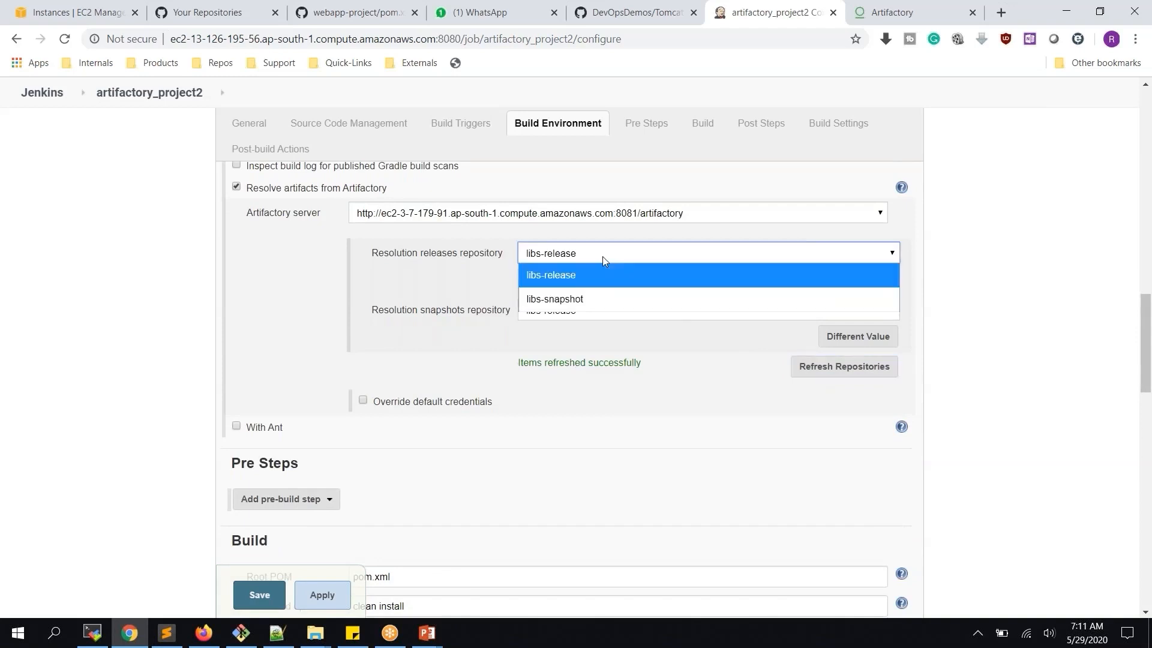
{"action": "left_click", "coordinate": [564, 282]}
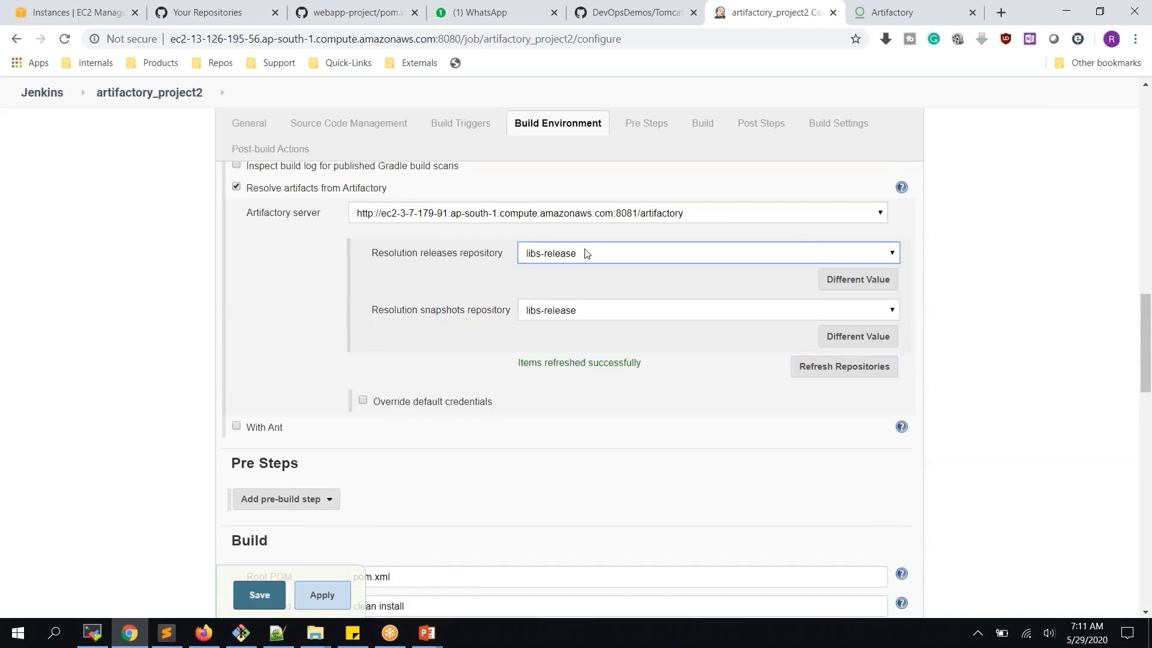
{"action": "left_click", "coordinate": [552, 315]}
{"action": "left_click", "coordinate": [534, 355]}
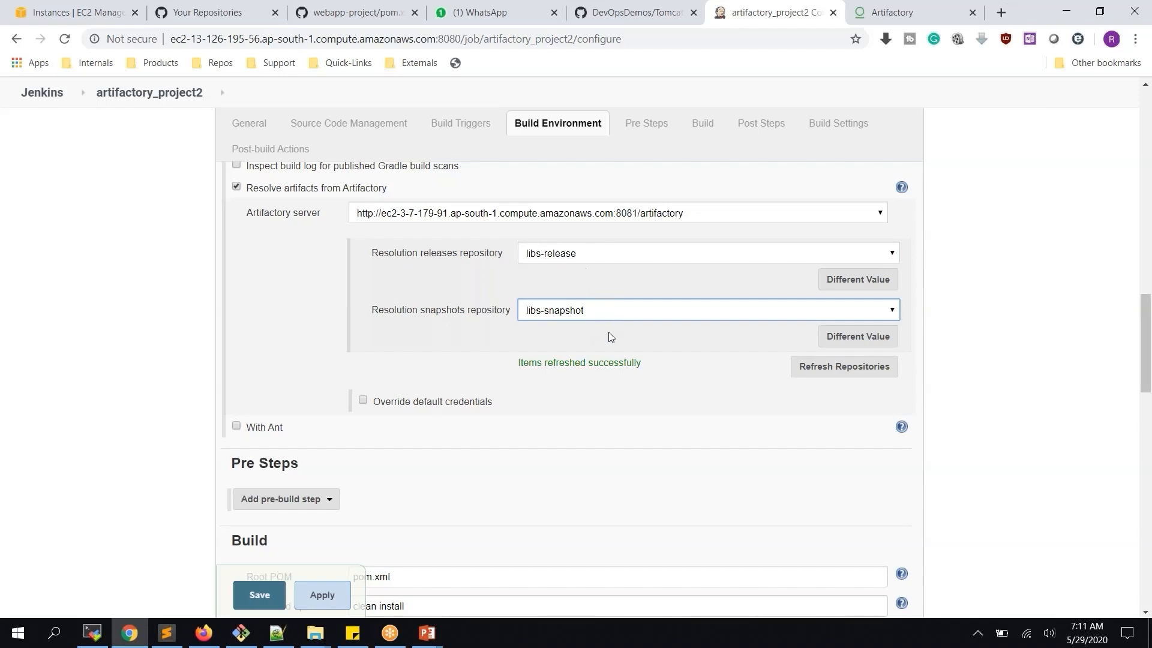
{"action": "scroll", "coordinate": [608, 333], "scroll_direction": "down", "scroll_amount": 10}
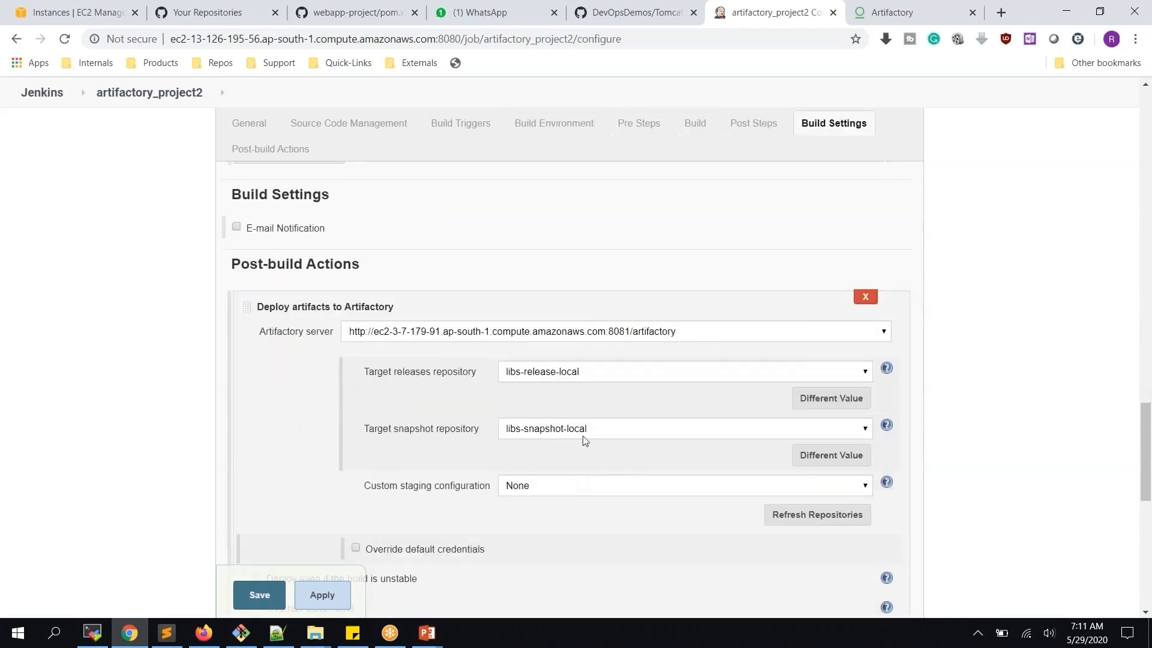
{"action": "left_click", "coordinate": [318, 607]}
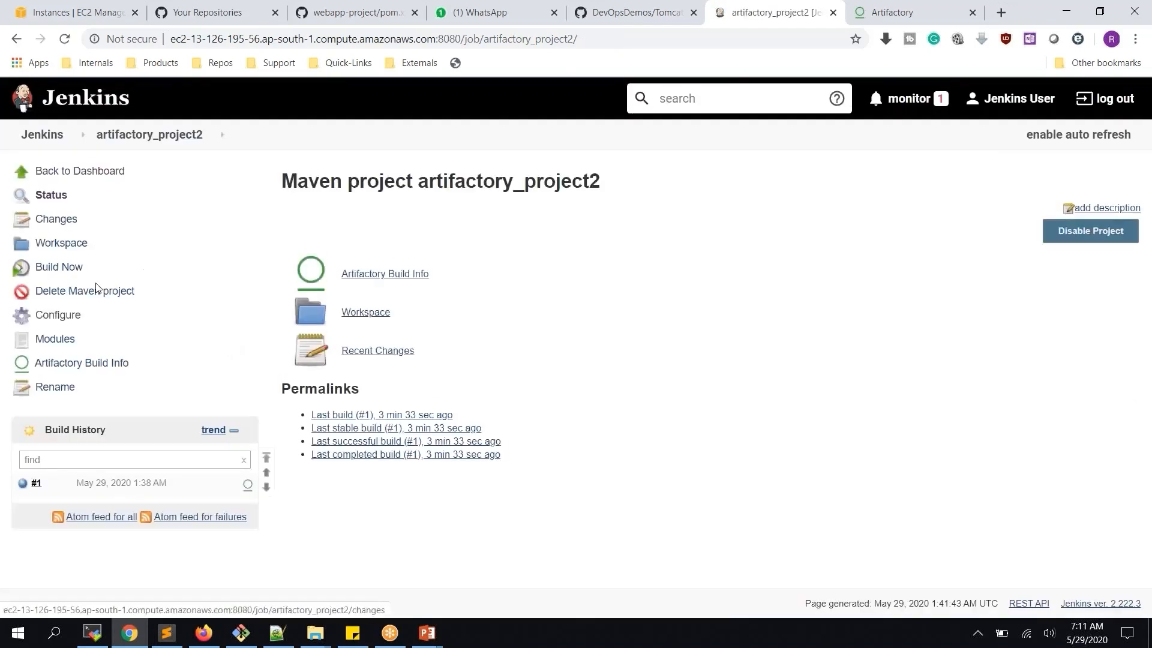
Run build #2 of artifactory_project2, confirm SUCCESS in its console output, and return to the project page
{"action": "left_click", "coordinate": [60, 268]}
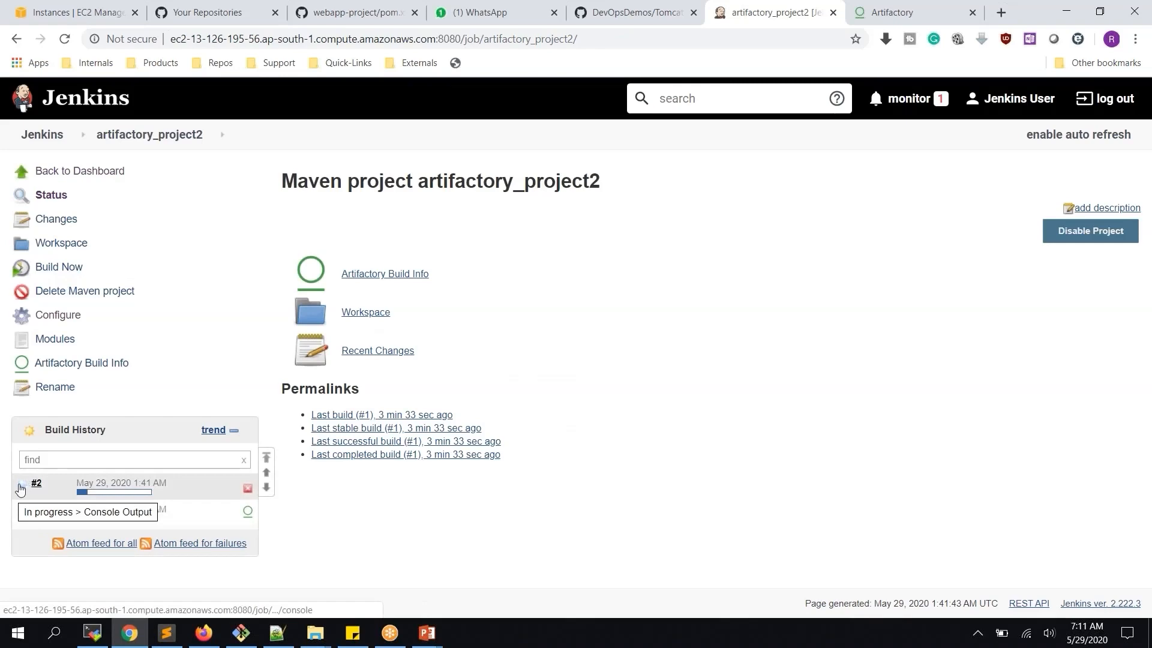
{"action": "left_click", "coordinate": [21, 487]}
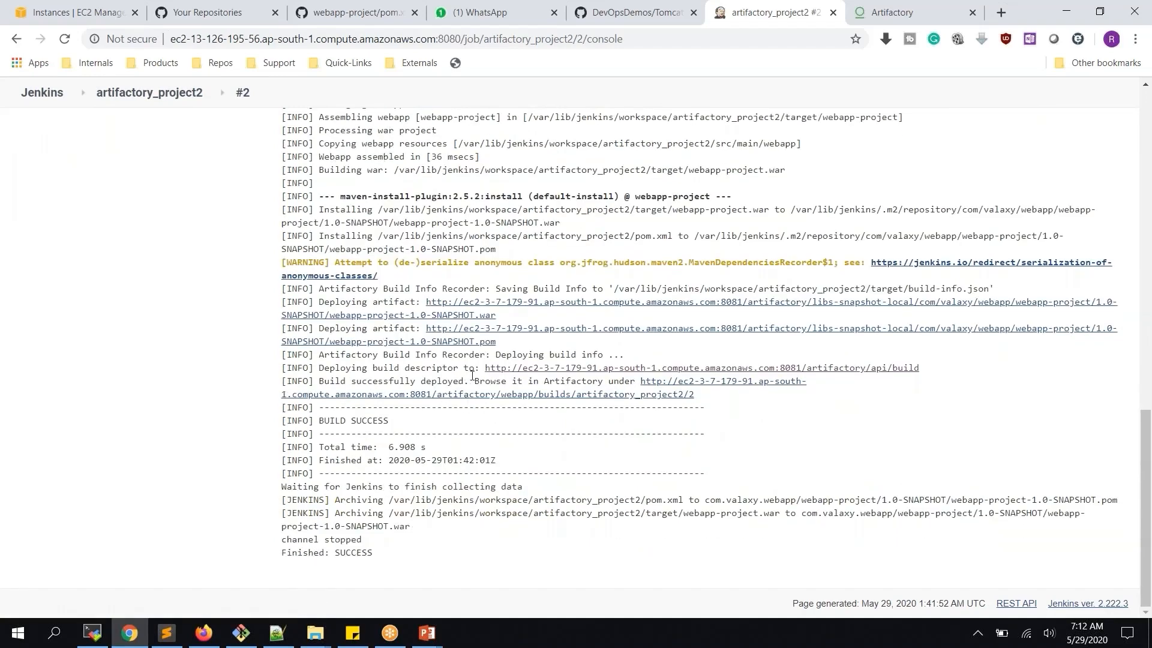
{"action": "scroll", "coordinate": [472, 375], "scroll_direction": "up", "scroll_amount": 6}
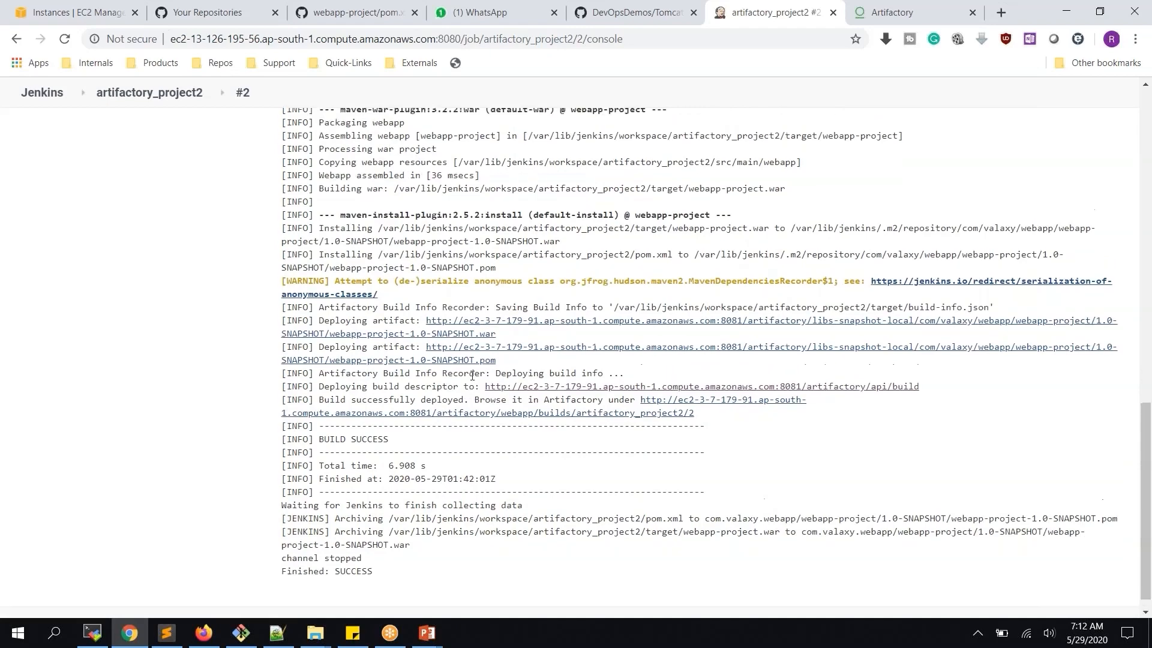
{"action": "left_click", "coordinate": [149, 93]}
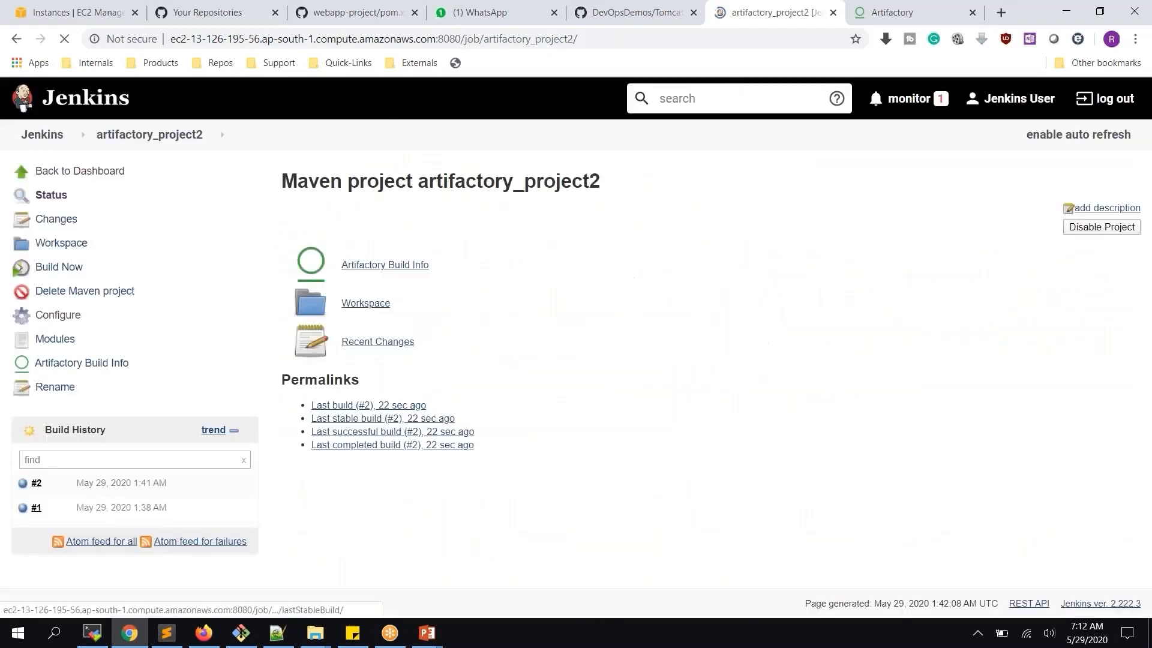
Review artifactory_project2's Build Triggers and Build Environment settings, then view webapp-project's pom.xml on GitHub
{"action": "left_click", "coordinate": [65, 322]}
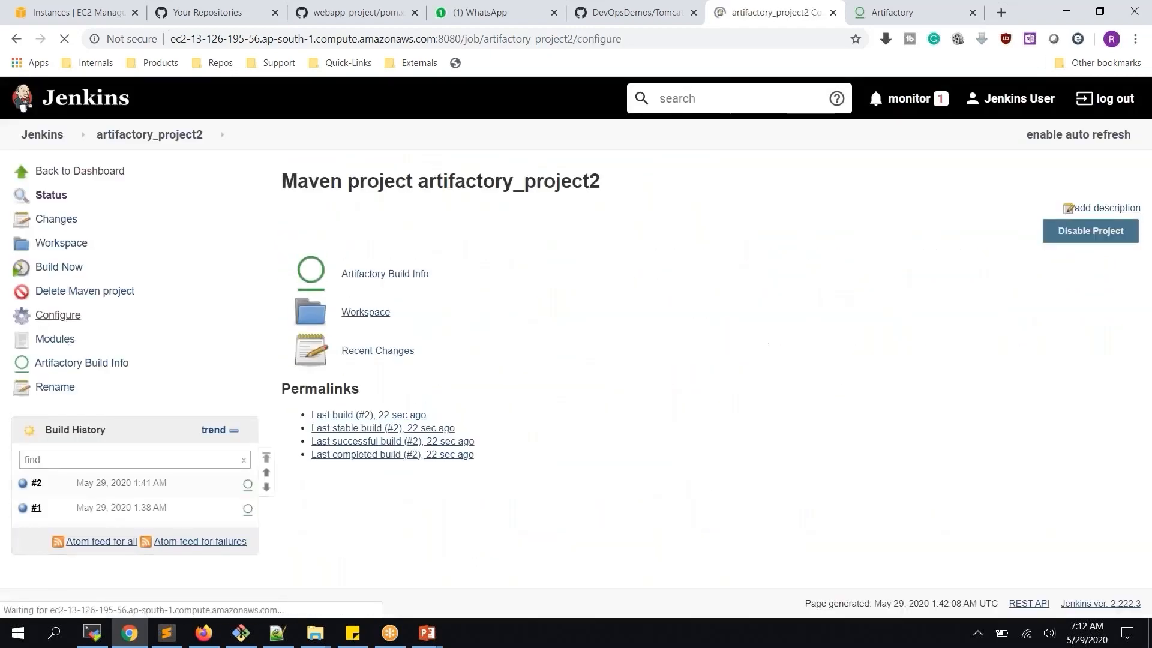
{"action": "scroll", "coordinate": [468, 373], "scroll_direction": "down", "scroll_amount": 10}
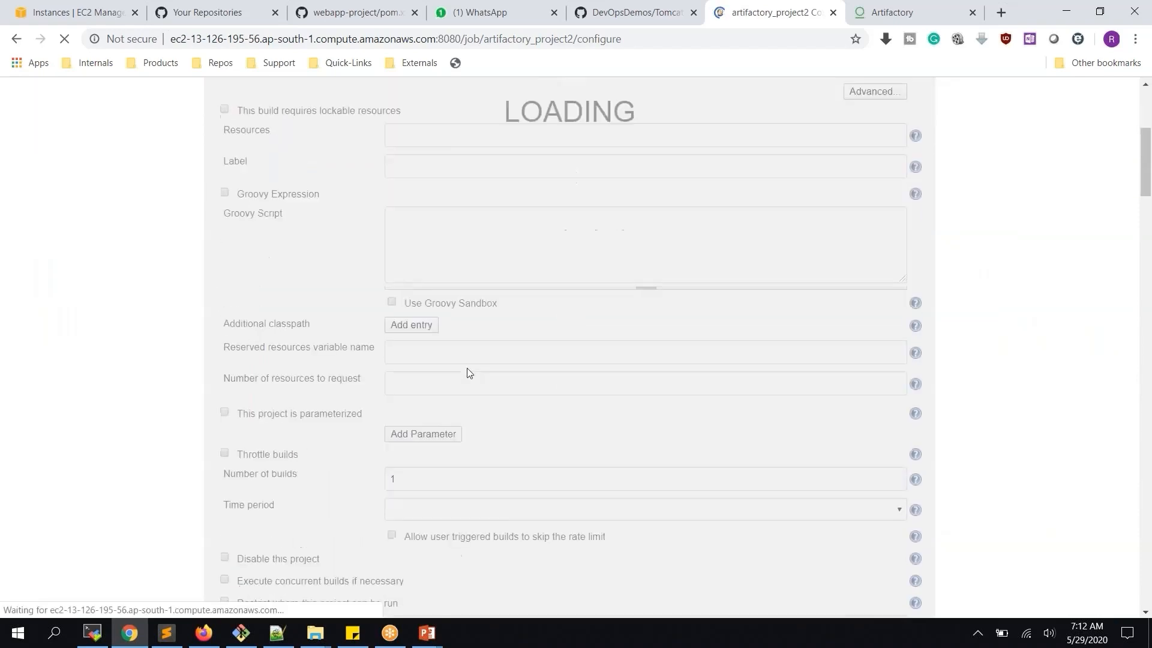
{"action": "scroll", "coordinate": [357, 423], "scroll_direction": "down", "scroll_amount": 1}
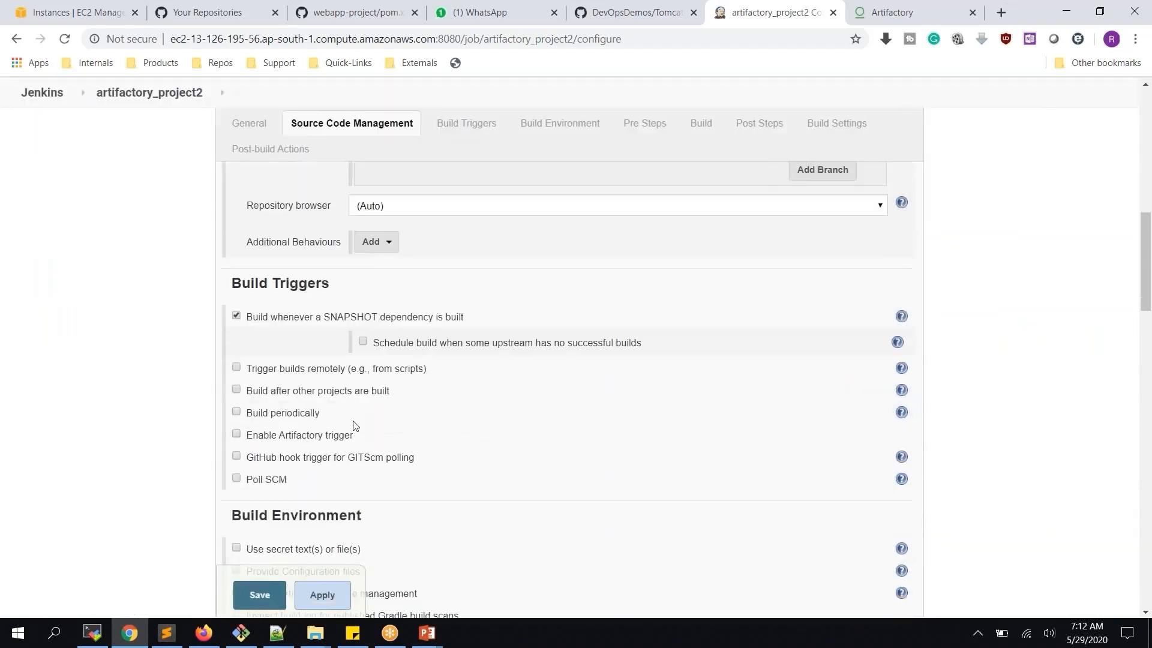
{"action": "scroll", "coordinate": [499, 457], "scroll_direction": "down", "scroll_amount": 4}
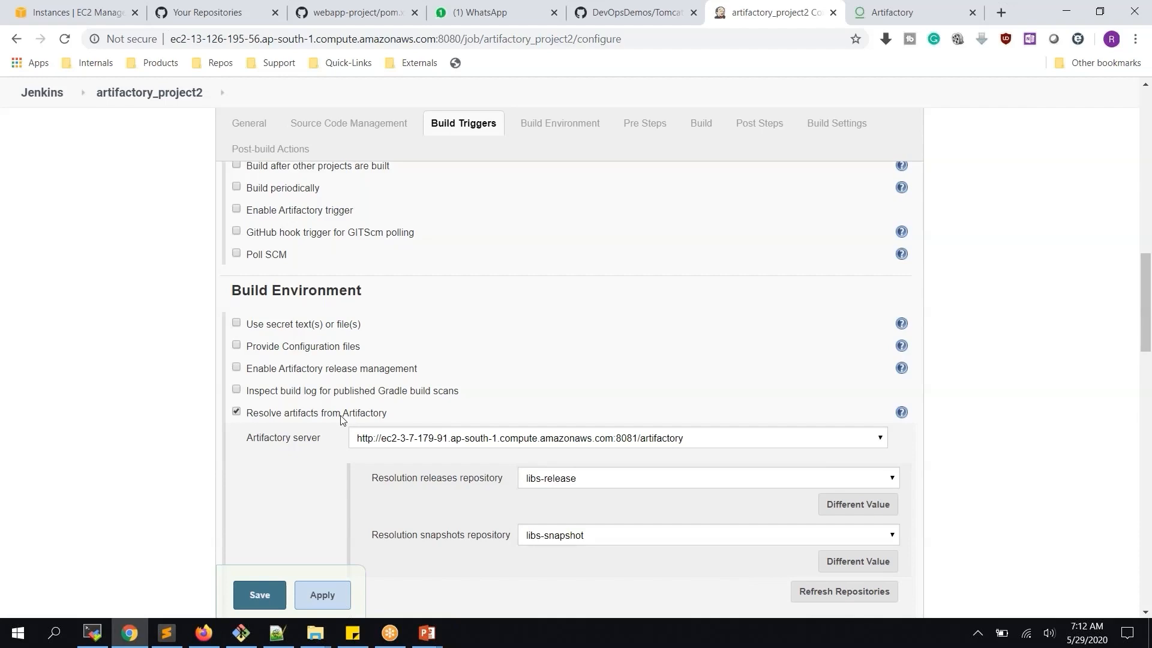
{"action": "left_click", "coordinate": [322, 13]}
{"action": "scroll", "coordinate": [375, 390], "scroll_direction": "down", "scroll_amount": 4}
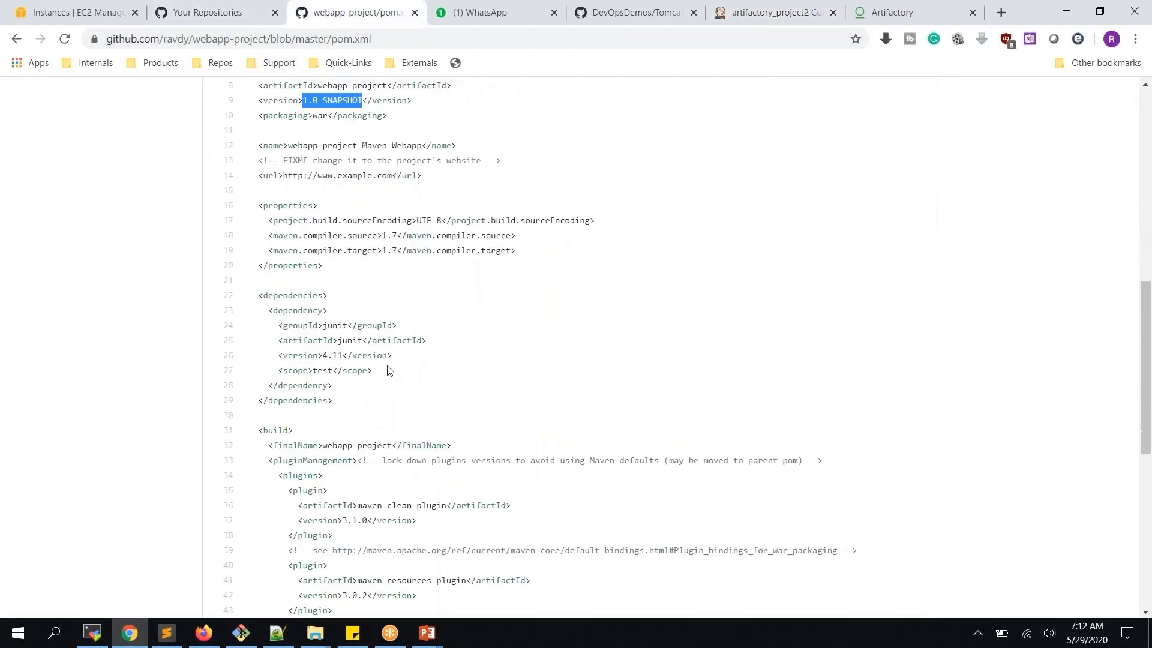
Look over the pom.xml's 1.0-SNAPSHOT version and build plugins, then return to the Jenkins configuration
{"action": "scroll", "coordinate": [387, 370], "scroll_direction": "down", "scroll_amount": 5}
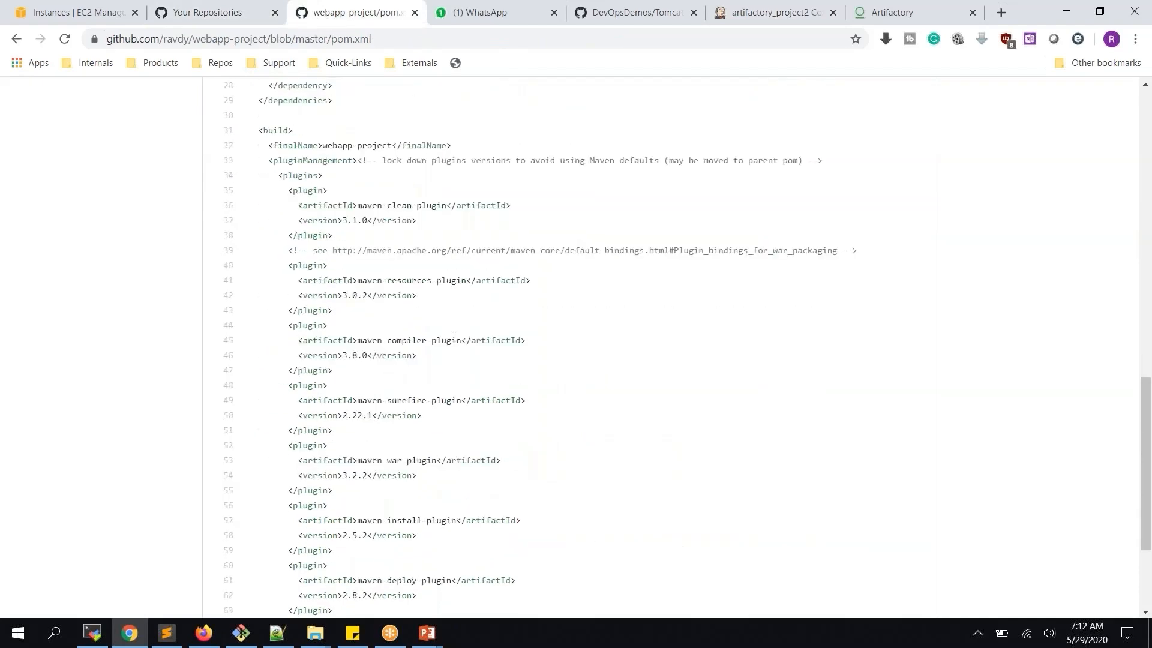
{"action": "scroll", "coordinate": [454, 337], "scroll_direction": "down", "scroll_amount": 3}
{"action": "scroll", "coordinate": [455, 337], "scroll_direction": "up", "scroll_amount": 3}
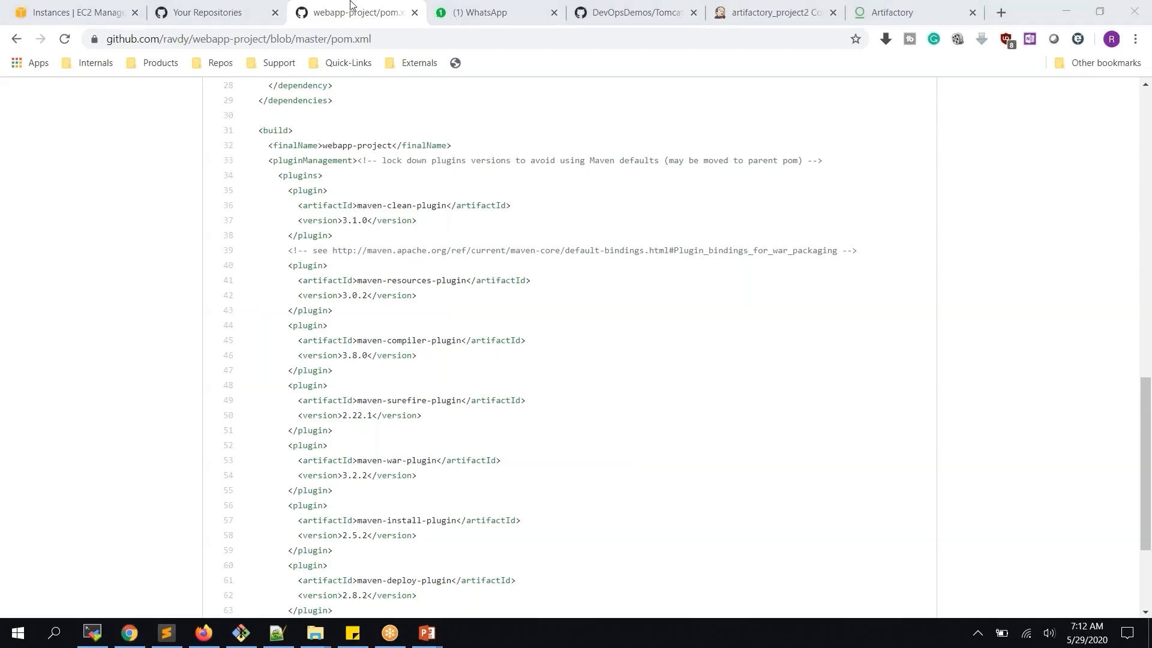
{"action": "left_click", "coordinate": [771, 12]}
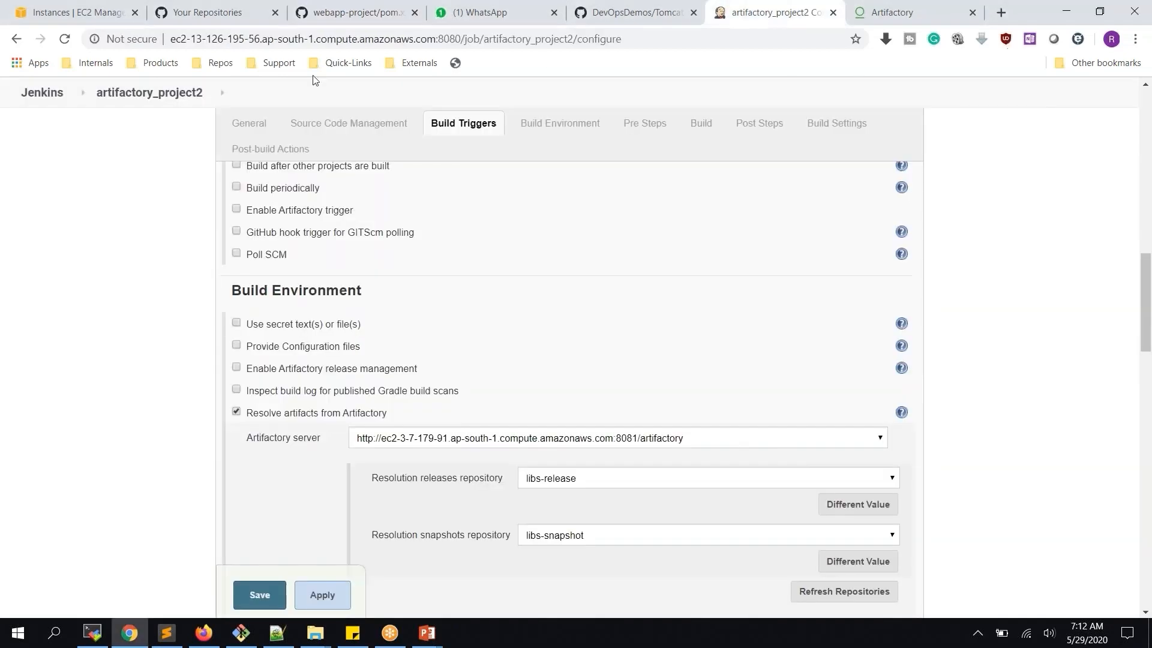
Navigate through the Jenkins dashboard to artifactory_project1's page, then return to the GitHub pom.xml
{"action": "left_click", "coordinate": [149, 96]}
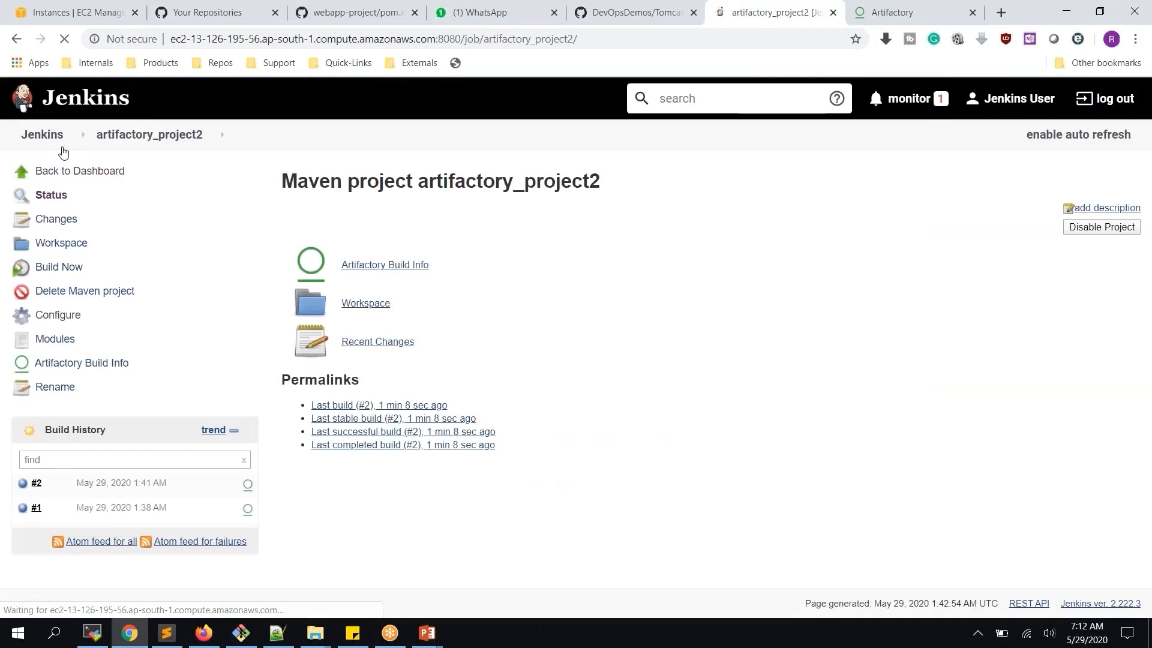
{"action": "left_click", "coordinate": [54, 141]}
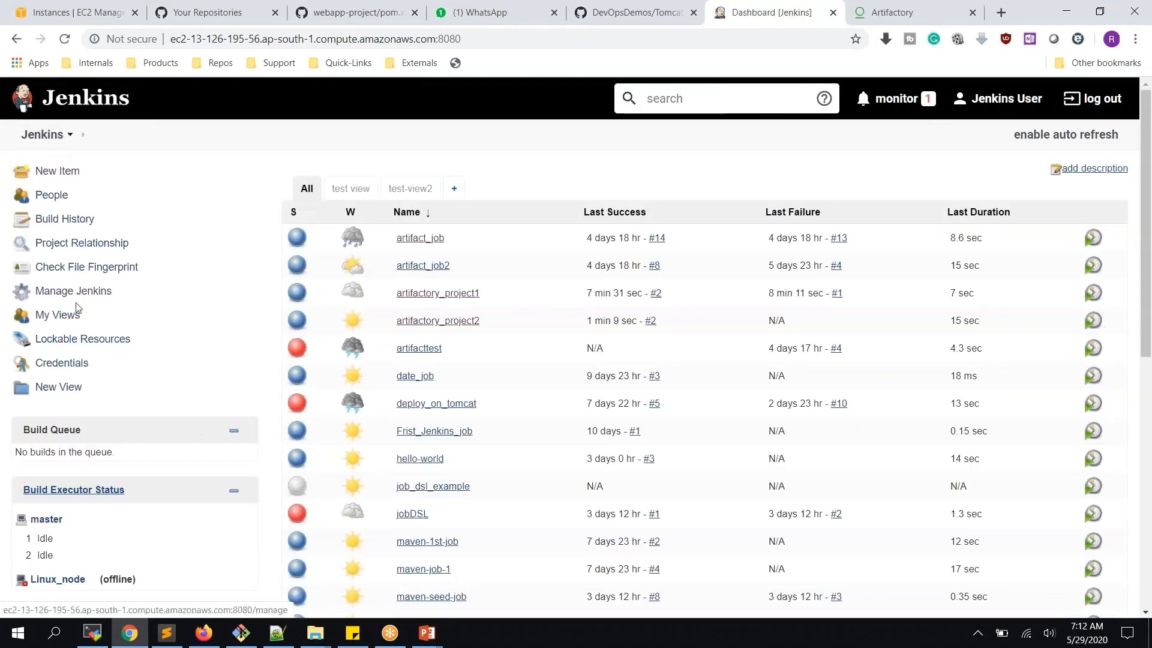
{"action": "left_click", "coordinate": [453, 299]}
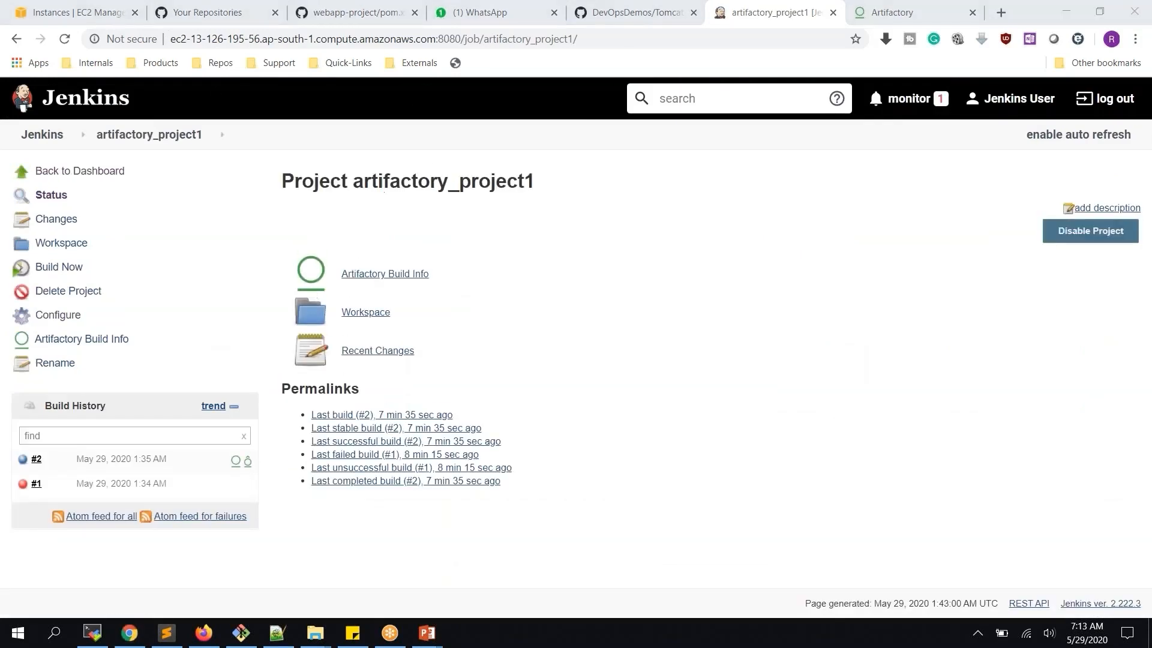
{"action": "left_click", "coordinate": [372, 18]}
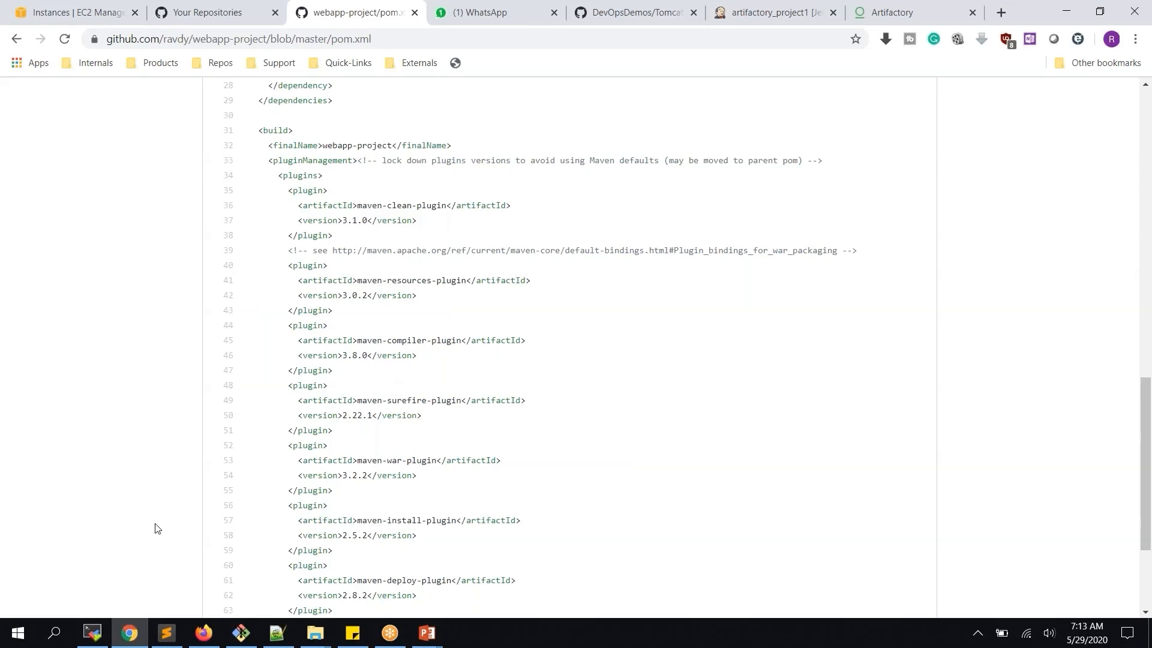
Copy Jenkins_Server's public IP 13.126.195.56 from the EC2 instance list and switch to MobaXterm
{"action": "left_click", "coordinate": [70, 23]}
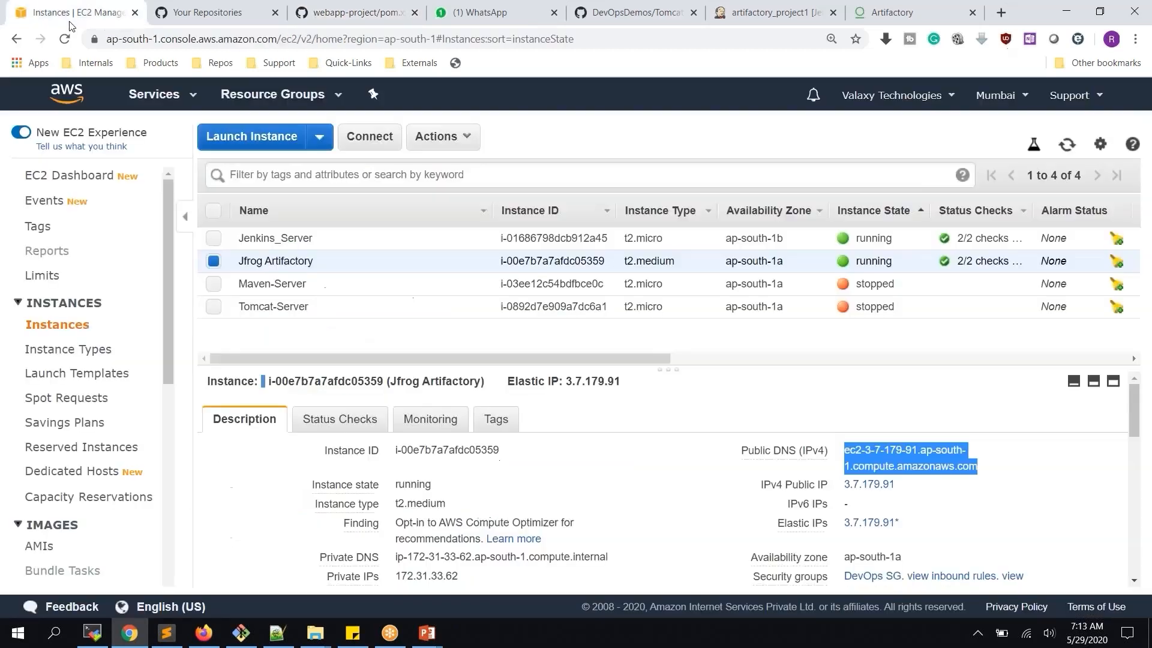
{"action": "left_click", "coordinate": [538, 239]}
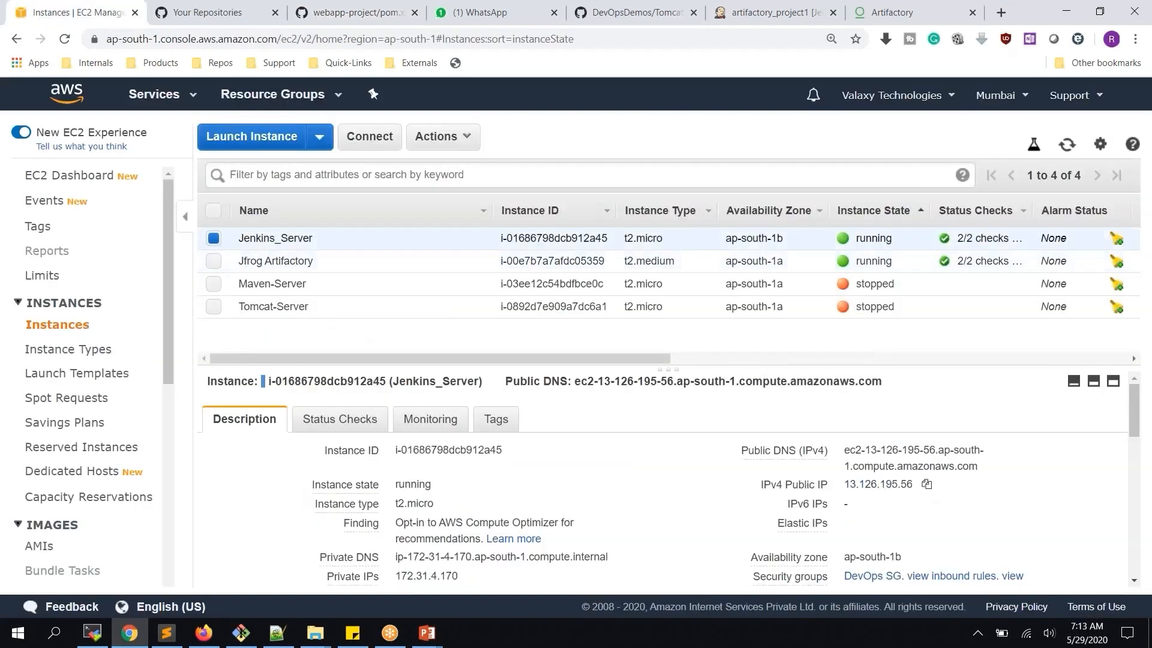
{"action": "left_click", "coordinate": [926, 484]}
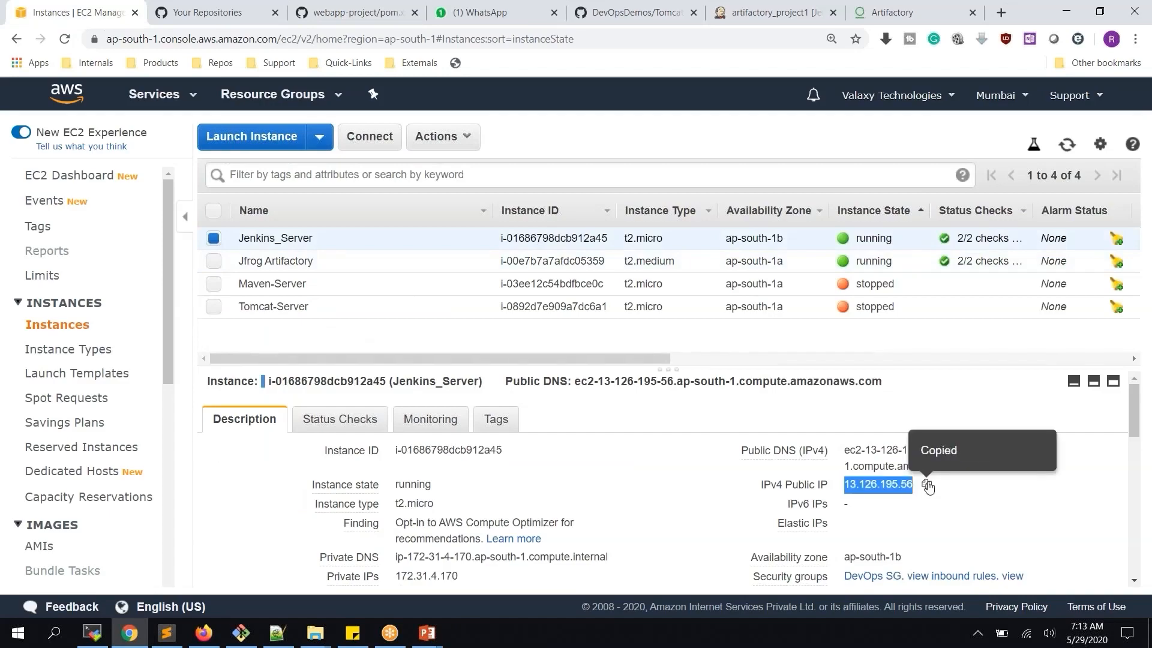
{"action": "left_click", "coordinate": [92, 632]}
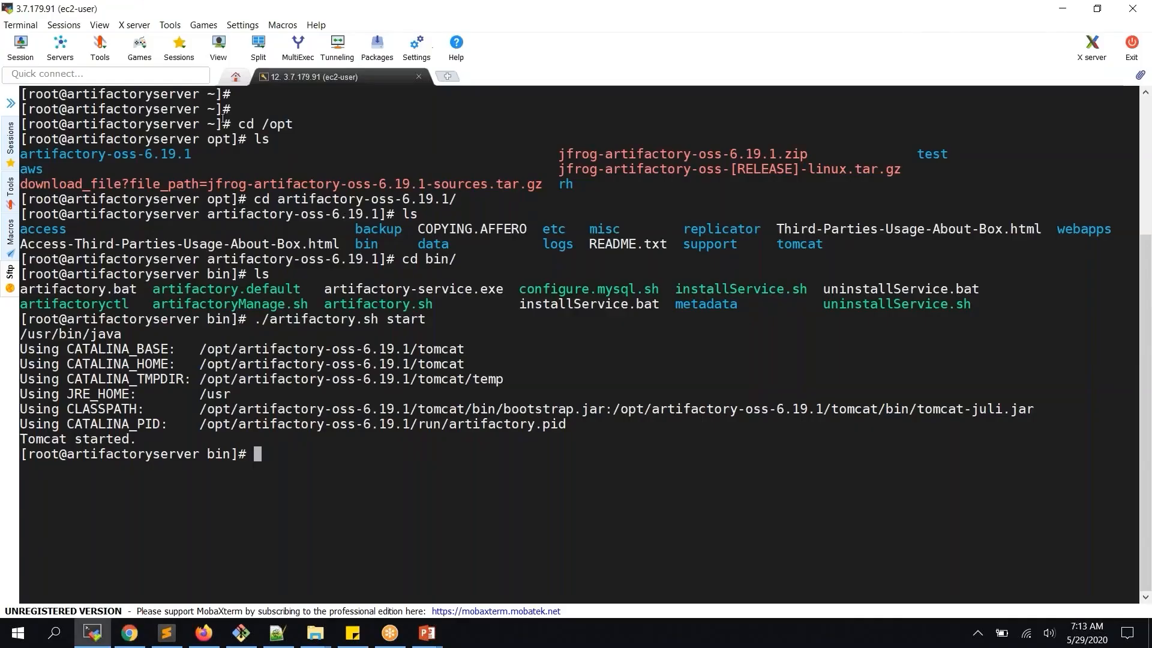
Open an SSH session to 13.126.195.56 as ec2-user using the DevOpsKey.pem private key
{"action": "left_click", "coordinate": [23, 48]}
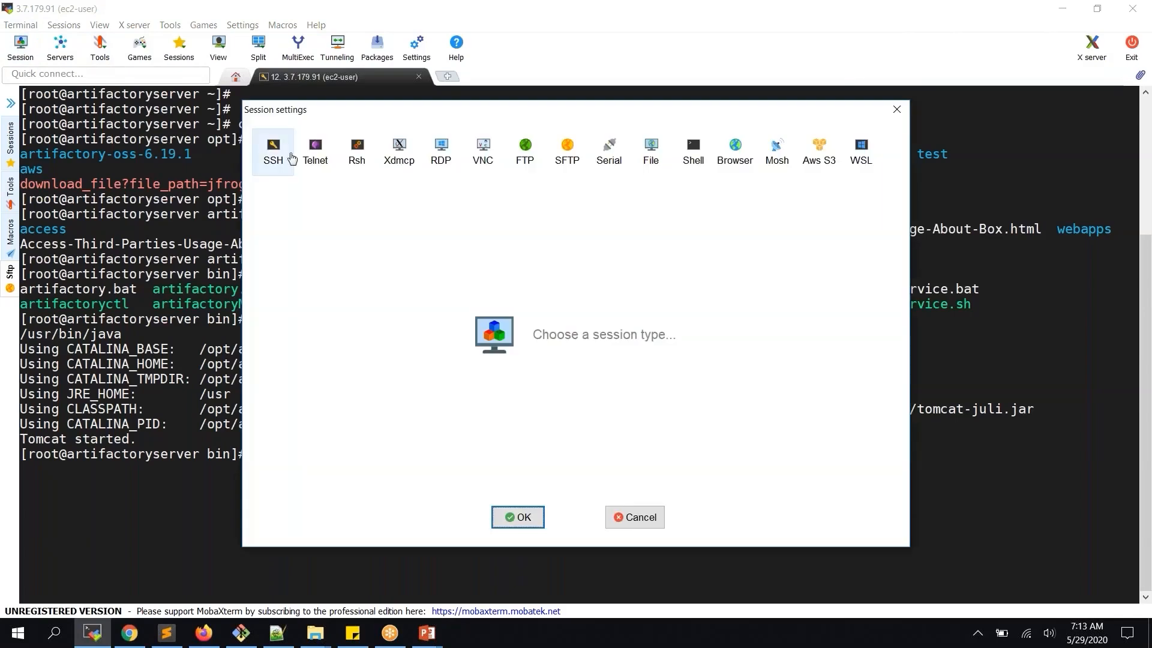
{"action": "left_click", "coordinate": [291, 161]}
{"action": "key", "text": "ctrl+v"}
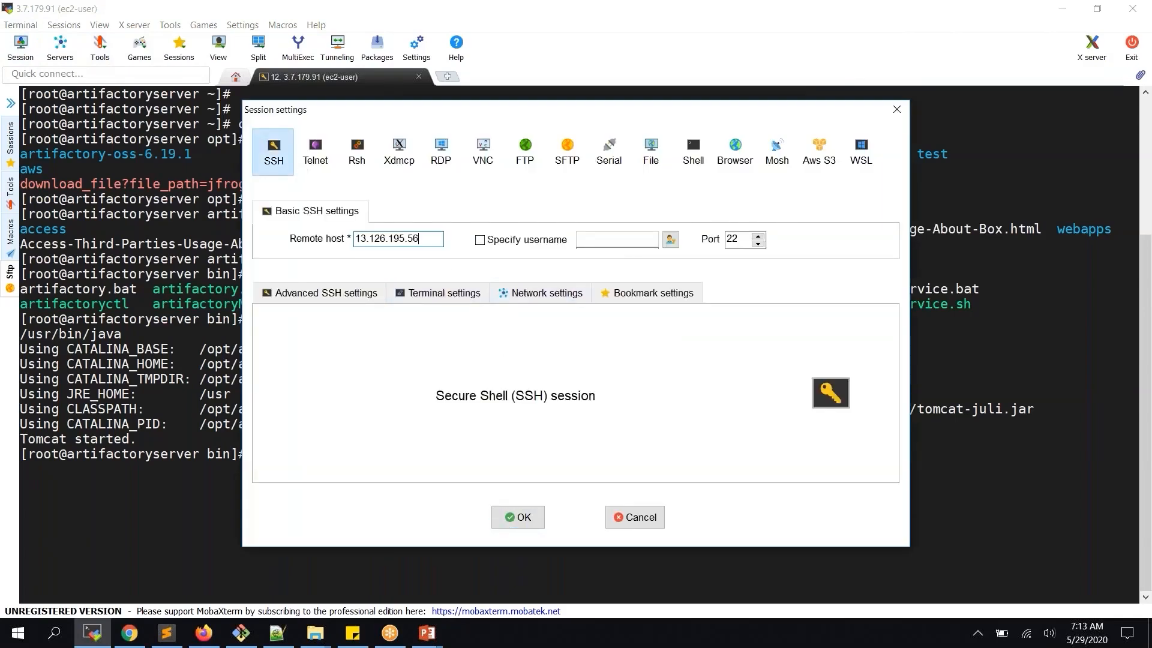
{"action": "left_click", "coordinate": [354, 293]}
{"action": "left_click", "coordinate": [339, 429]}
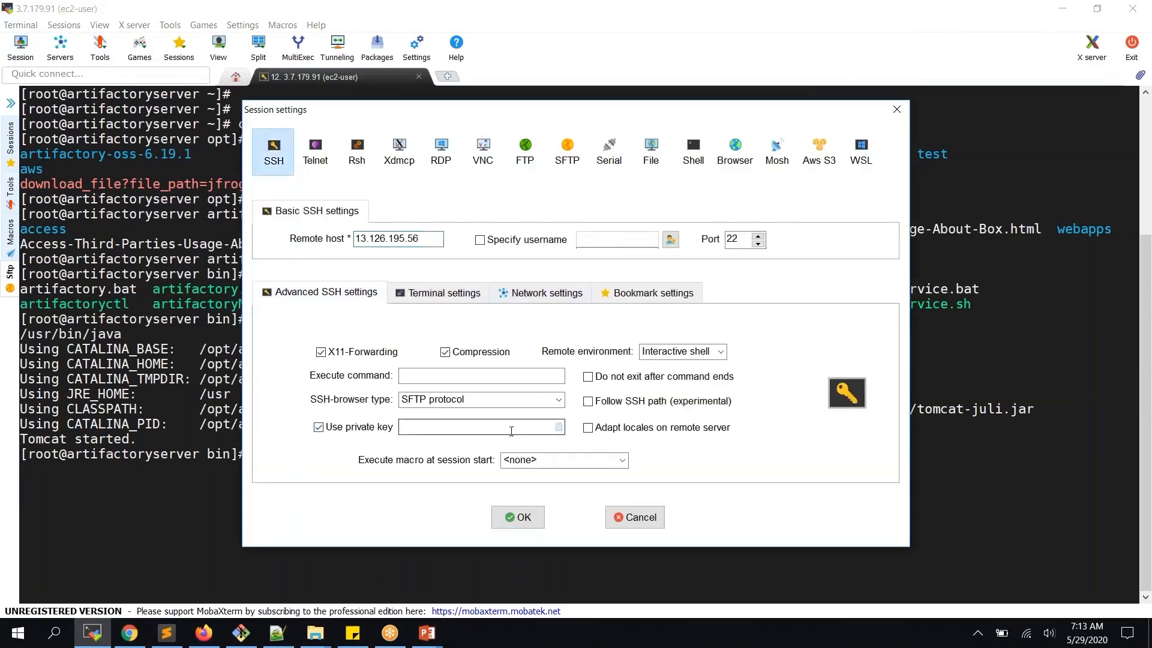
{"action": "left_click", "coordinate": [559, 427]}
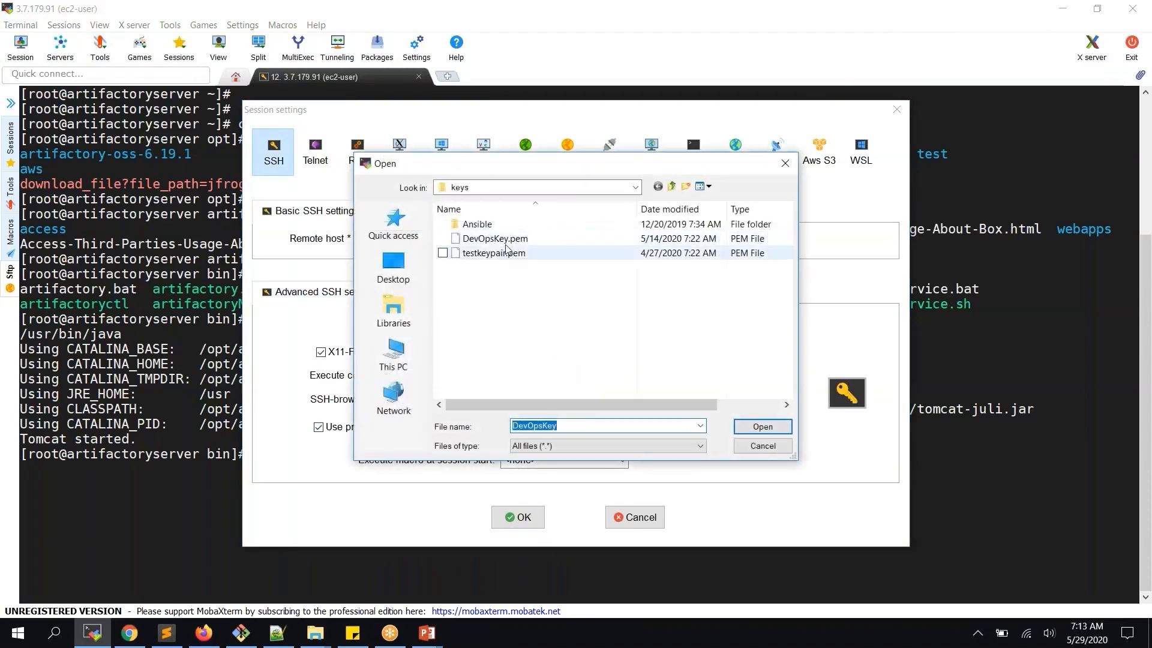
{"action": "left_click", "coordinate": [507, 240]}
{"action": "double_click", "coordinate": [507, 244]}
{"action": "left_click", "coordinate": [523, 240]}
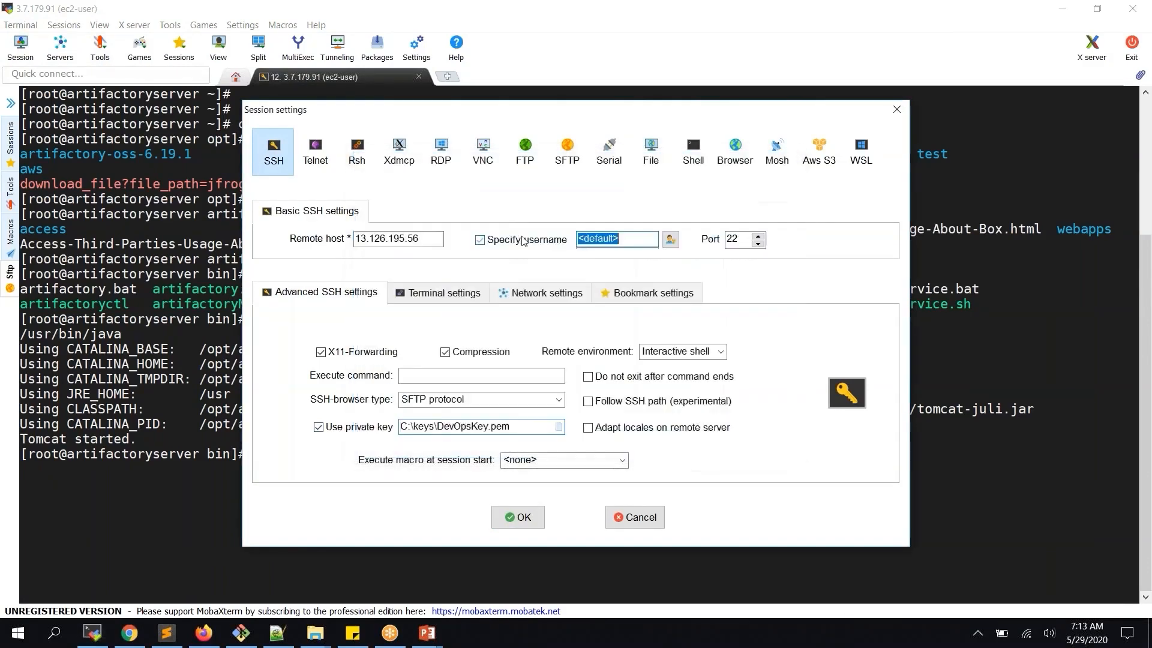
{"action": "type", "text": "ec2"}
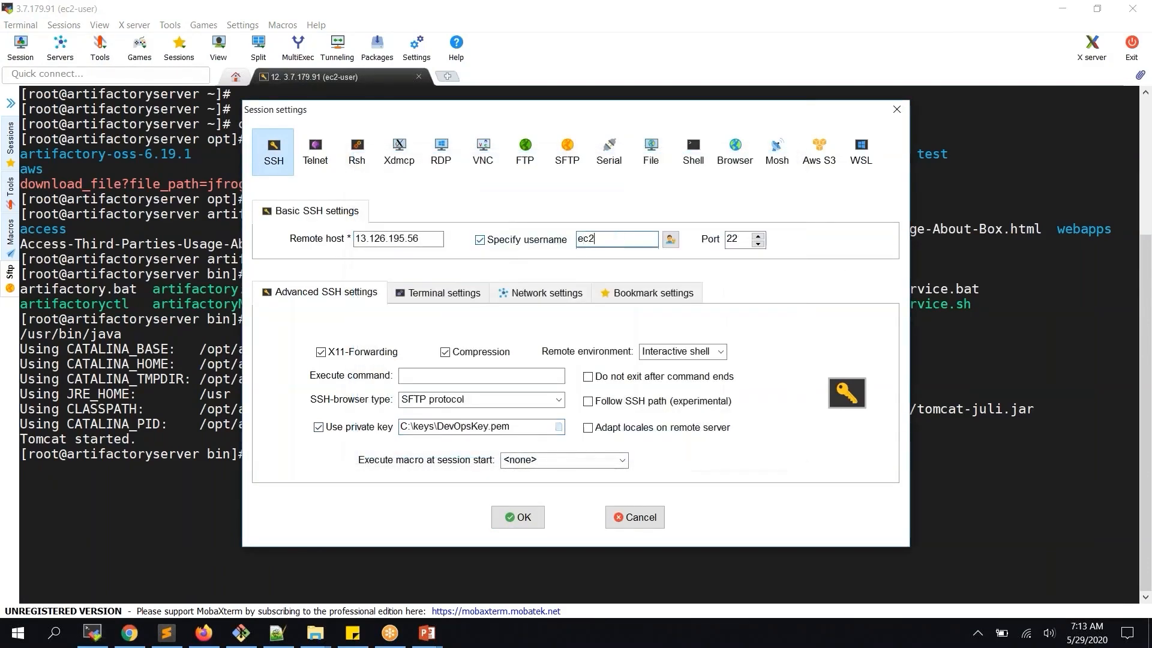
{"action": "type", "text": "-user"}
{"action": "key", "text": "Return"}
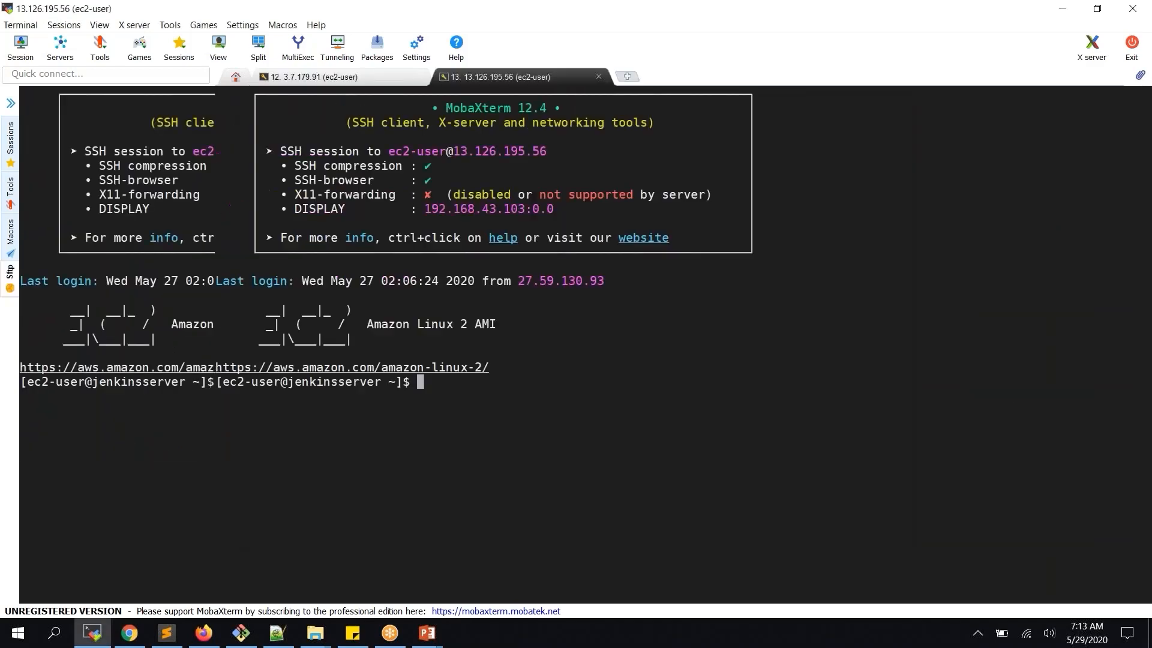
Become root with sudo su -, widen the terminal, and list the home directory
{"action": "type", "text": "sudo su -"}
{"action": "key", "text": "Return"}
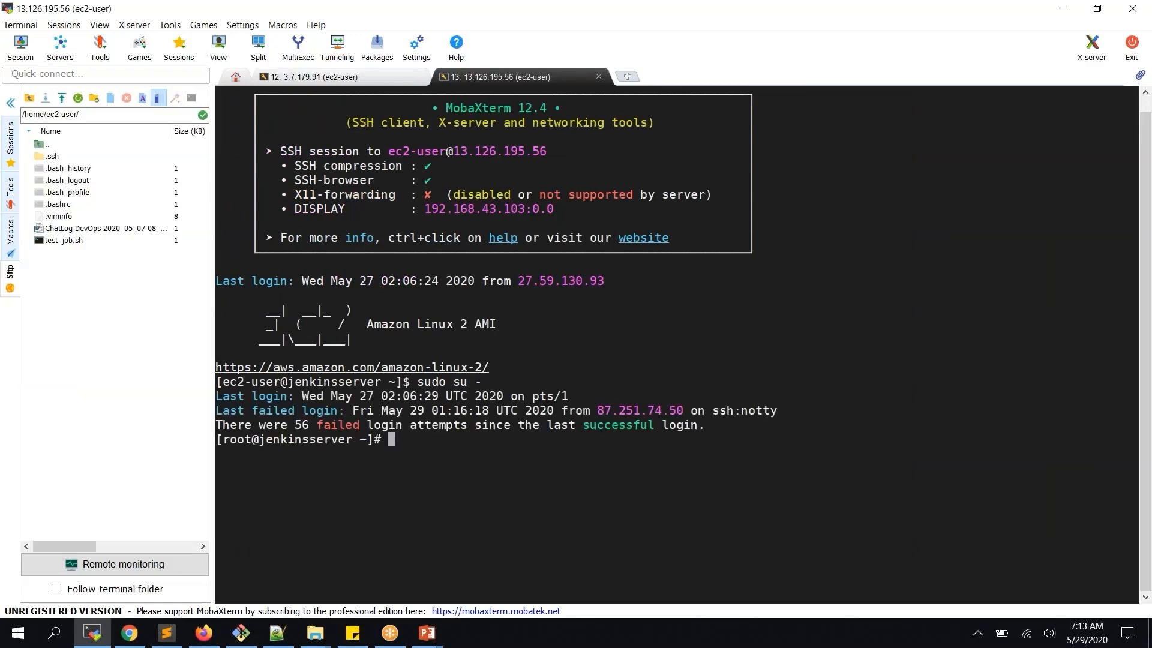
{"action": "left_click", "coordinate": [11, 103]}
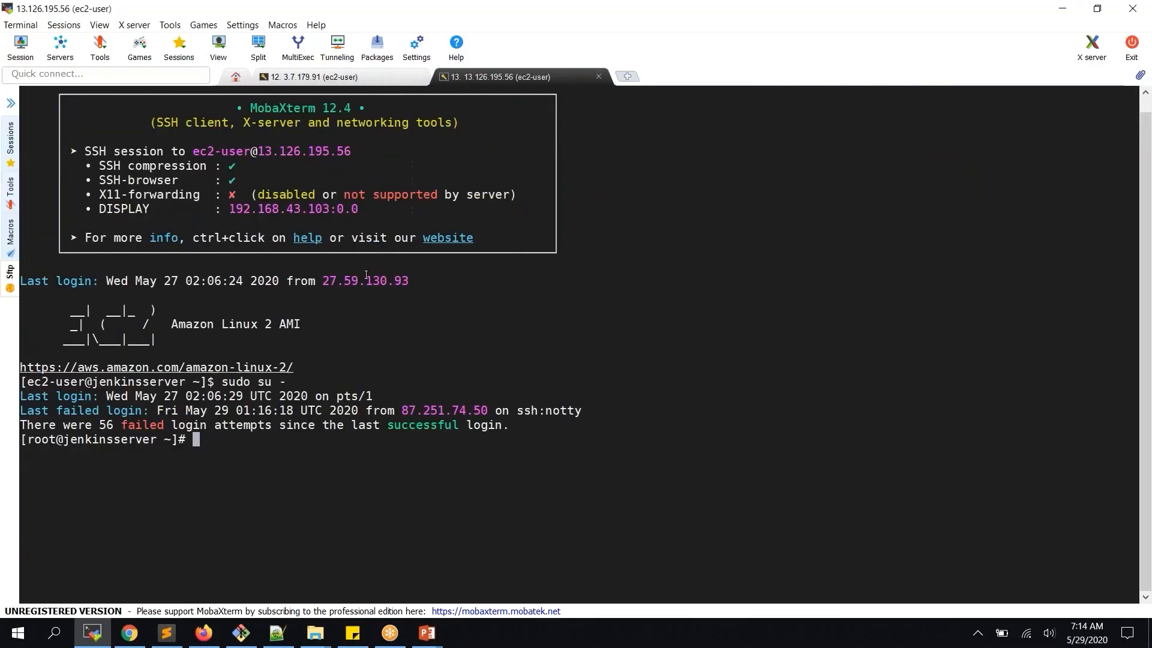
{"action": "type", "text": "clear"}
{"action": "key", "text": "Return"}
{"action": "key", "text": "Return"}
{"action": "type", "text": "ls"}
{"action": "key", "text": "Return"}
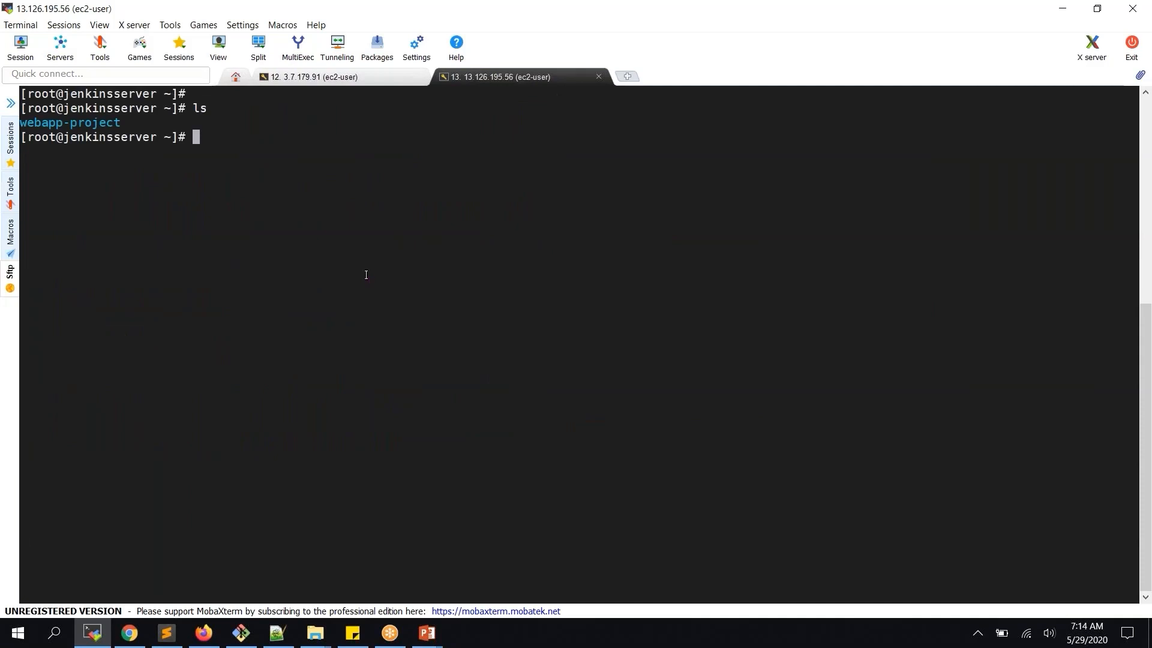
Delete the old webapp-project folder with rm -rf and confirm it is gone
{"action": "type", "text": "rm -rf web"}
{"action": "key", "text": "Tab"}
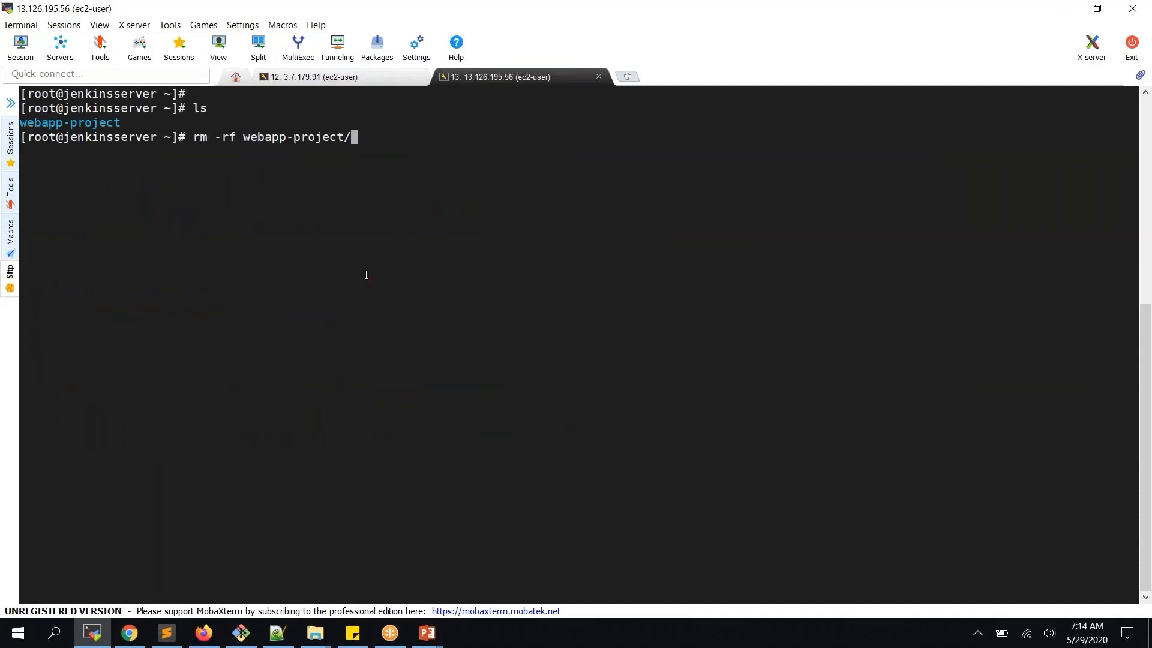
{"action": "key", "text": "Return"}
{"action": "type", "text": "ls"}
{"action": "key", "text": "Return"}
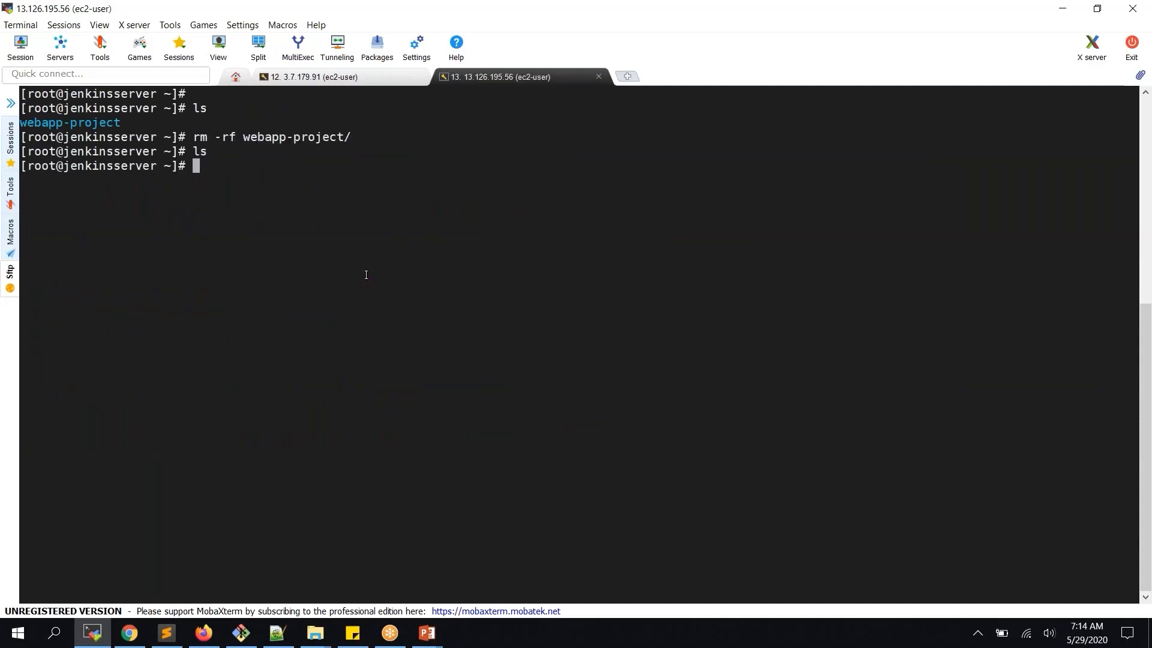
{"action": "scroll", "coordinate": [332, 499], "scroll_direction": "up", "scroll_amount": 1, "text": "ctrl"}
{"action": "scroll", "coordinate": [332, 499], "scroll_direction": "up", "scroll_amount": 1, "text": "ctrl"}
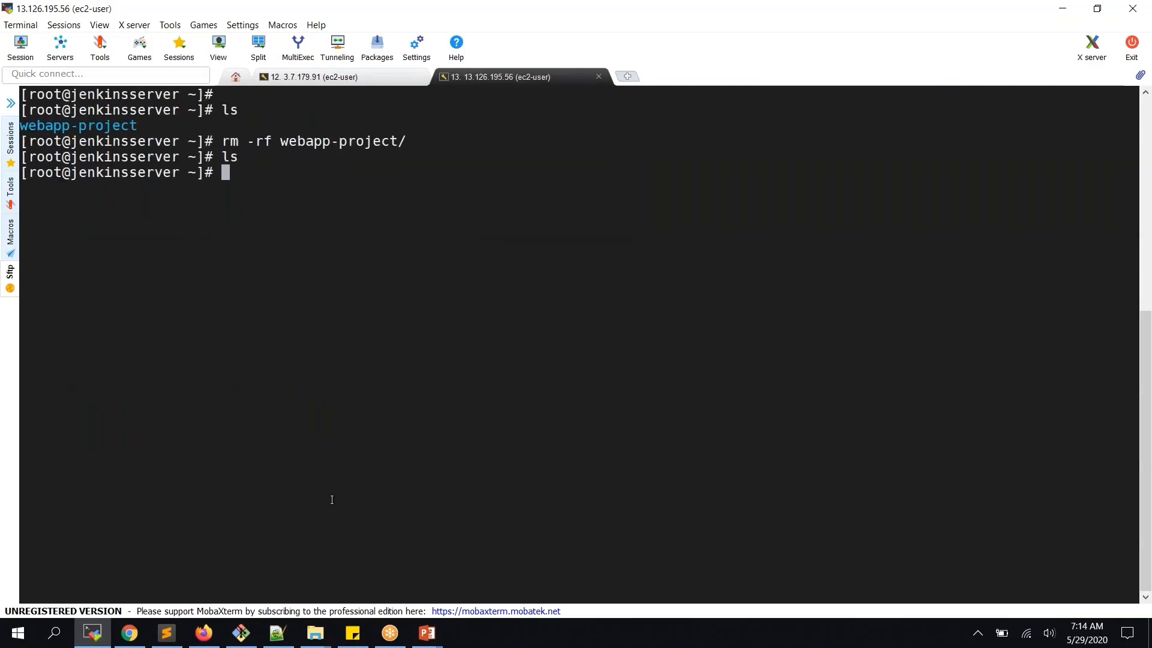
Run git clone with the webapp-project HTTPS URL copied from the GitHub repository page
{"action": "type", "text": "git clone"}
{"action": "key", "text": "alt+Tab"}
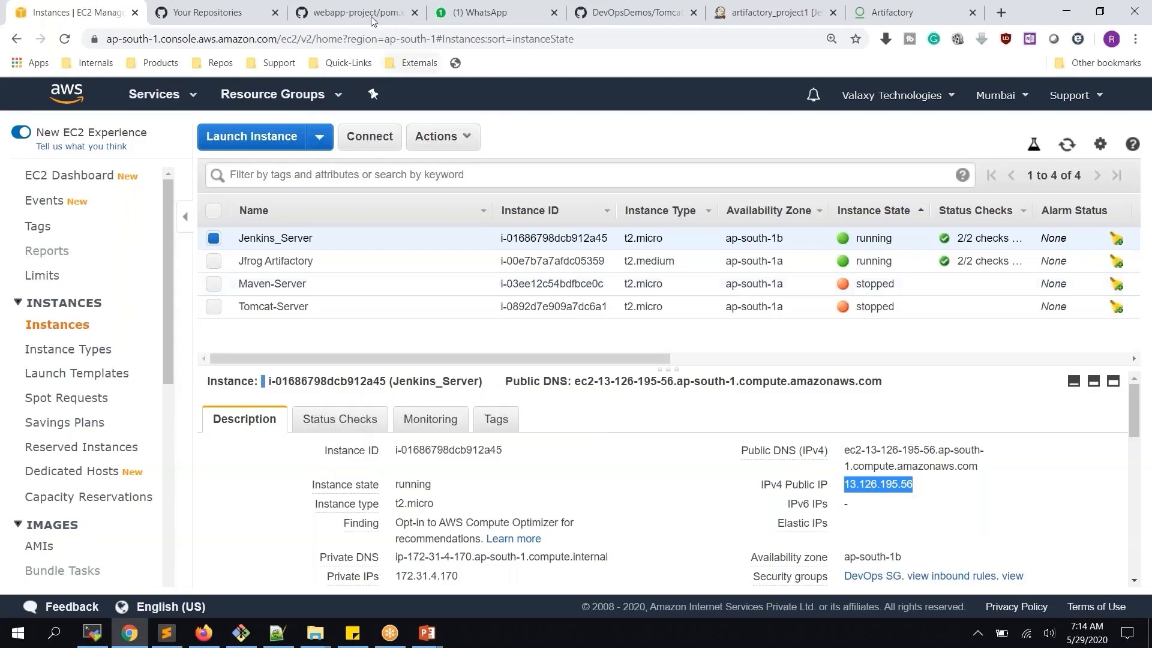
{"action": "left_click", "coordinate": [356, 12]}
{"action": "scroll", "coordinate": [399, 126], "scroll_direction": "up", "scroll_amount": 15}
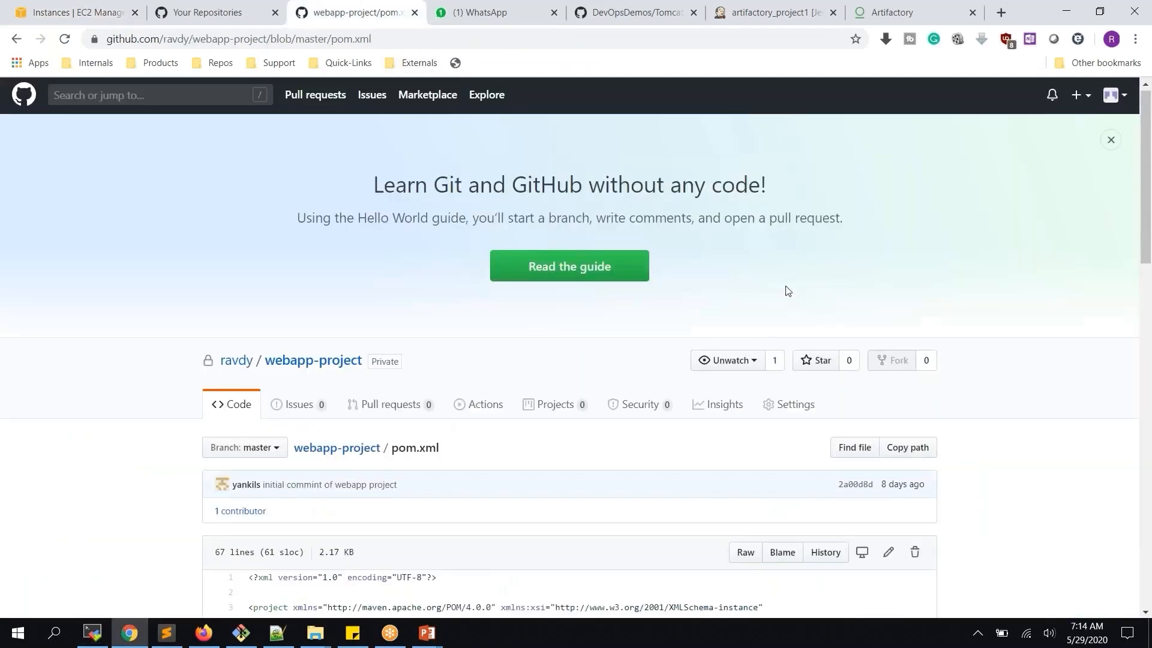
{"action": "left_click", "coordinate": [336, 364]}
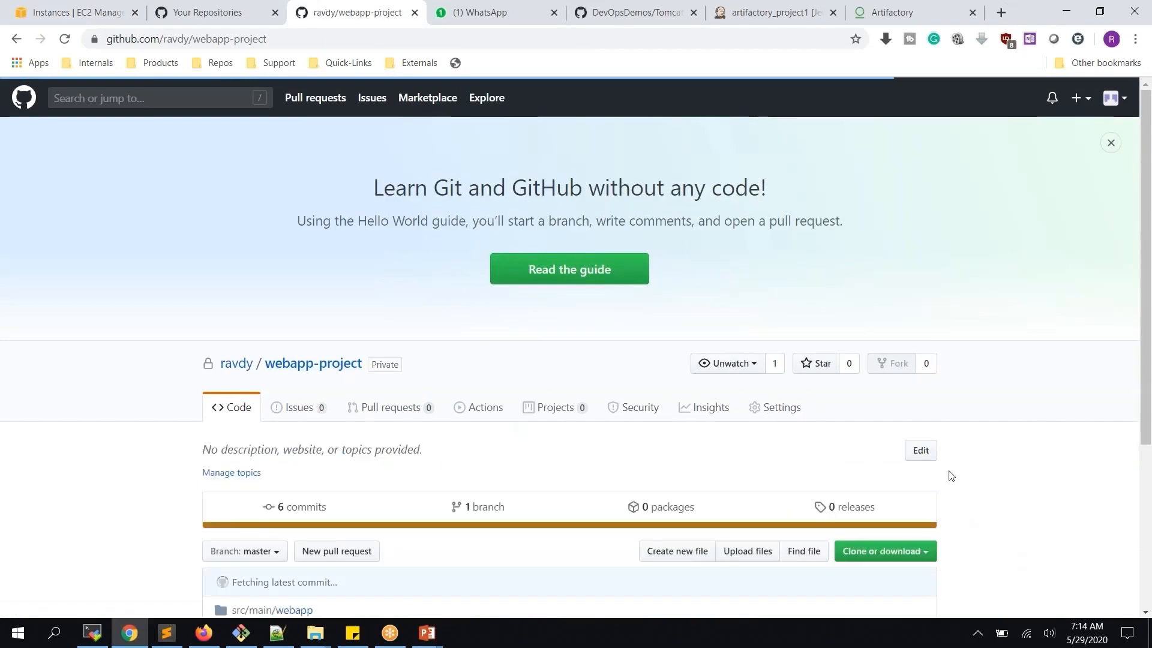
{"action": "left_click", "coordinate": [885, 551]}
{"action": "scroll", "coordinate": [900, 600], "scroll_direction": "down", "scroll_amount": 3}
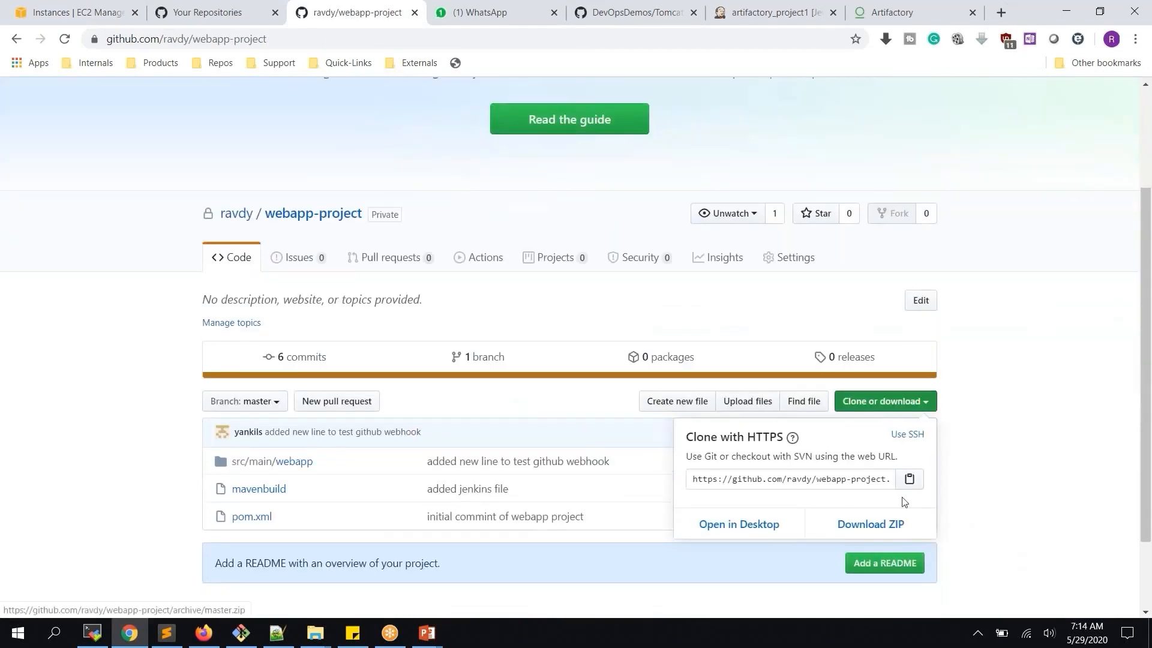
{"action": "left_click", "coordinate": [907, 487]}
{"action": "key", "text": "alt+Tab"}
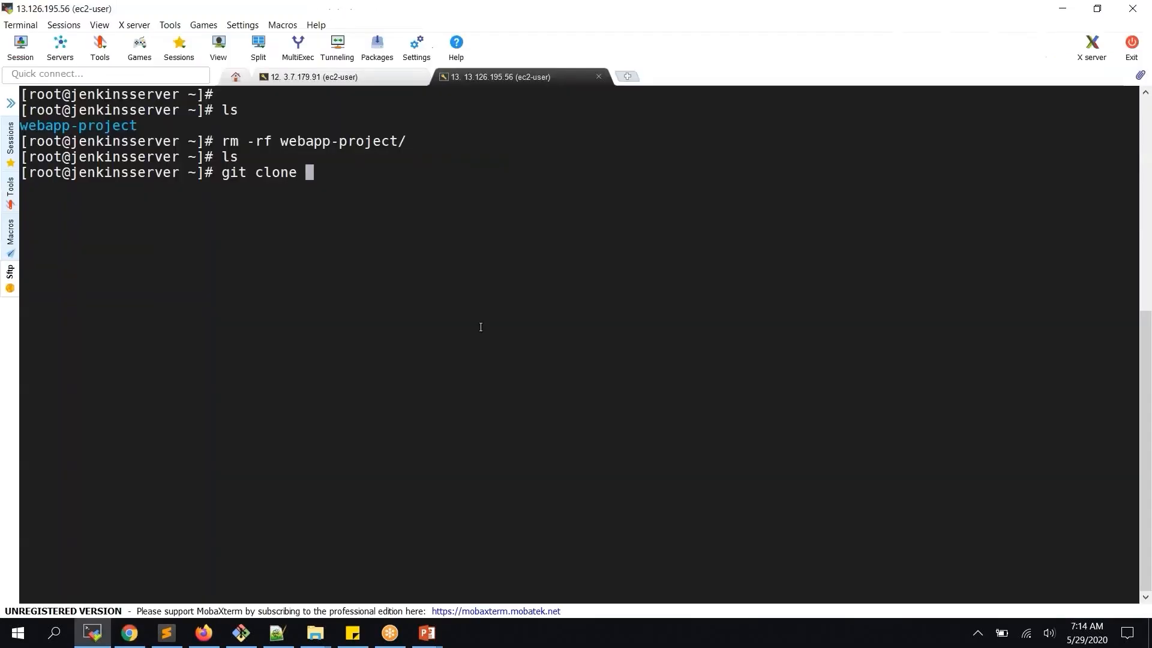
{"action": "right_click", "coordinate": [485, 325]}
{"action": "key", "text": "Return"}
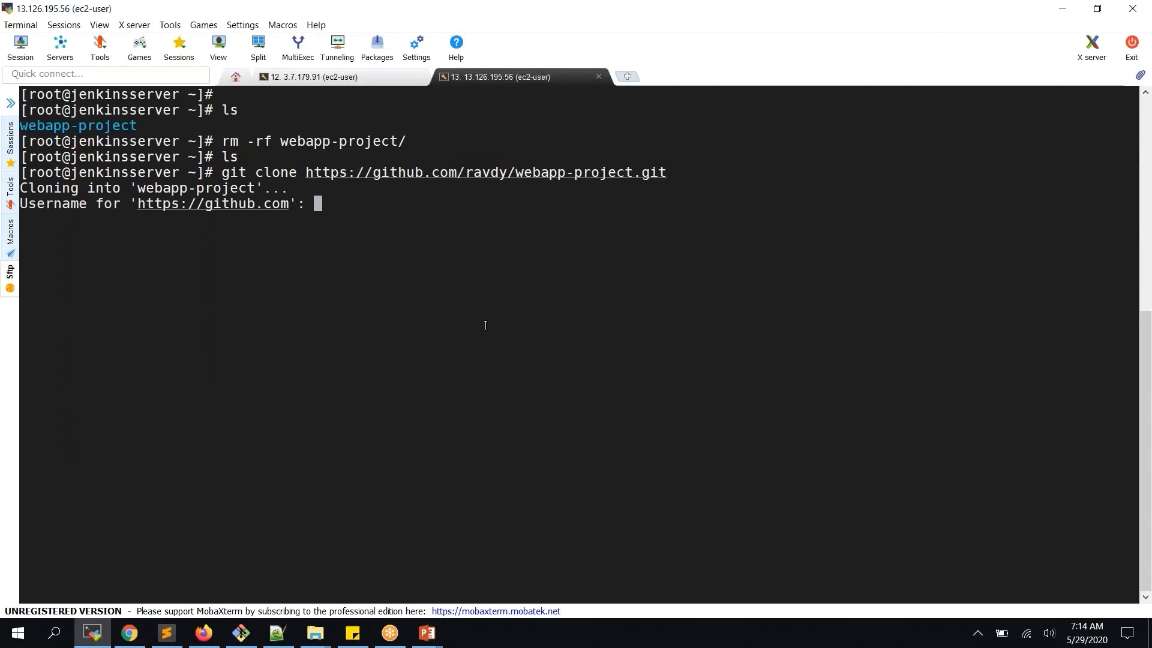
Enter the GitHub username at the clone prompt, correcting a typo and retrying the clone
{"action": "type", "text": "y"}
{"action": "key", "text": "BackSpace"}
{"action": "type", "text": "arvdy"}
{"action": "key", "text": "Return"}
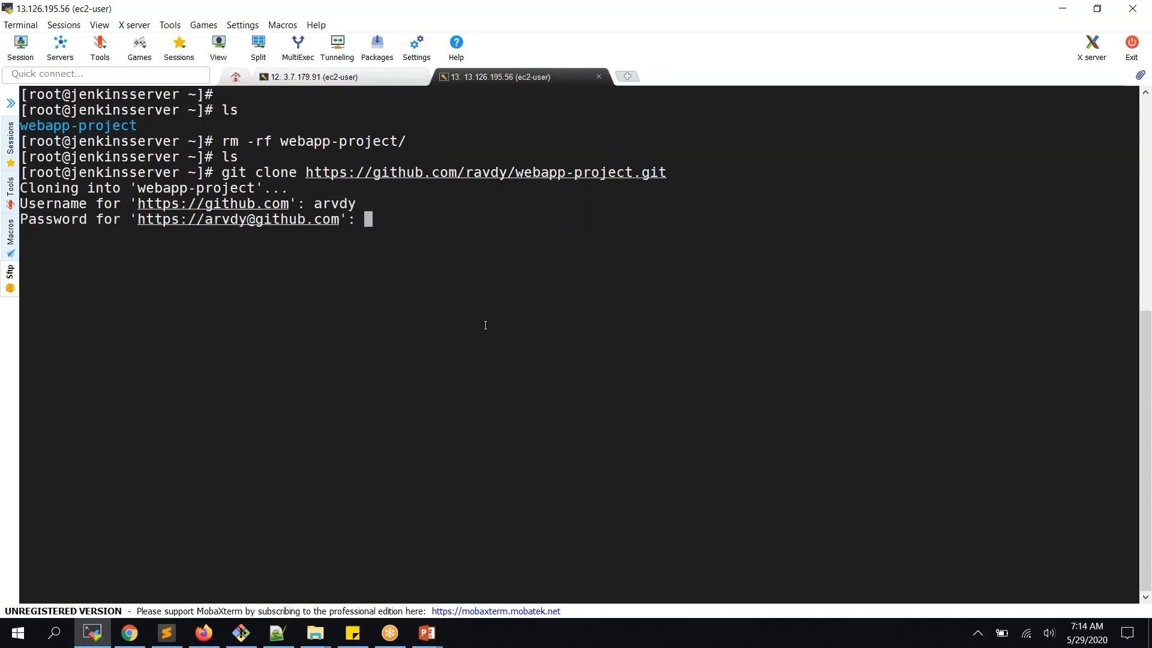
{"action": "key", "text": "ctrl+c"}
{"action": "key", "text": "Up"}
{"action": "key", "text": "Return"}
{"action": "type", "text": "rav"}
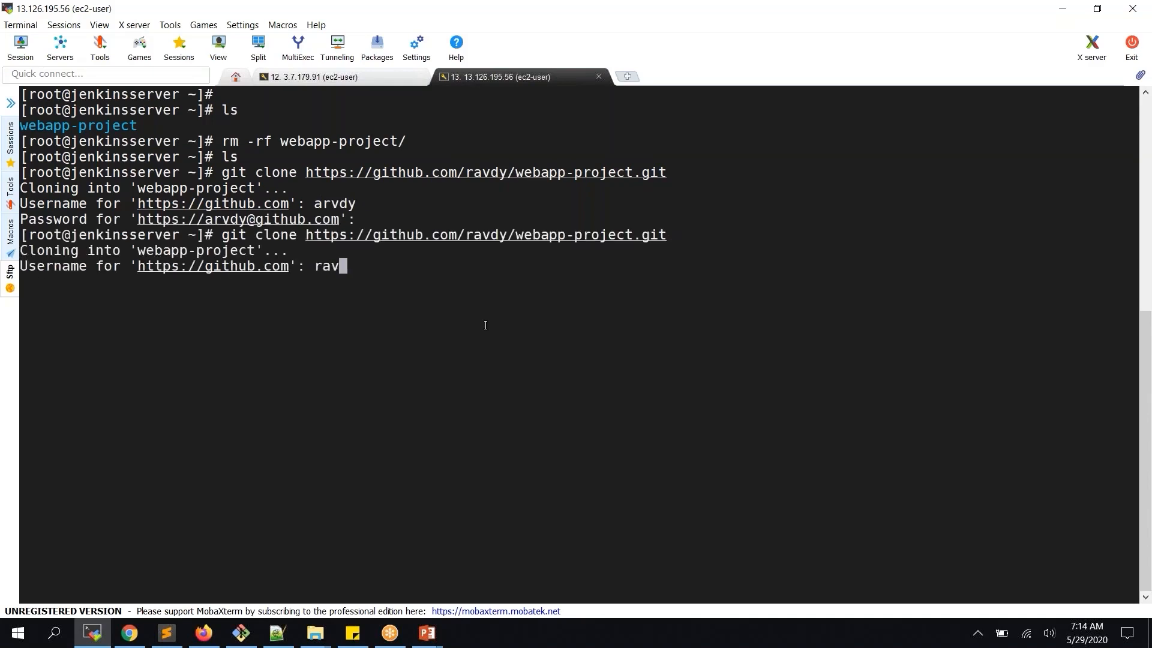
{"action": "type", "text": "dy"}
{"action": "key", "text": "Return"}
Rerun git clone, authenticate with the account e-mail and password, and list the cloned folder
{"action": "key", "text": "Return"}
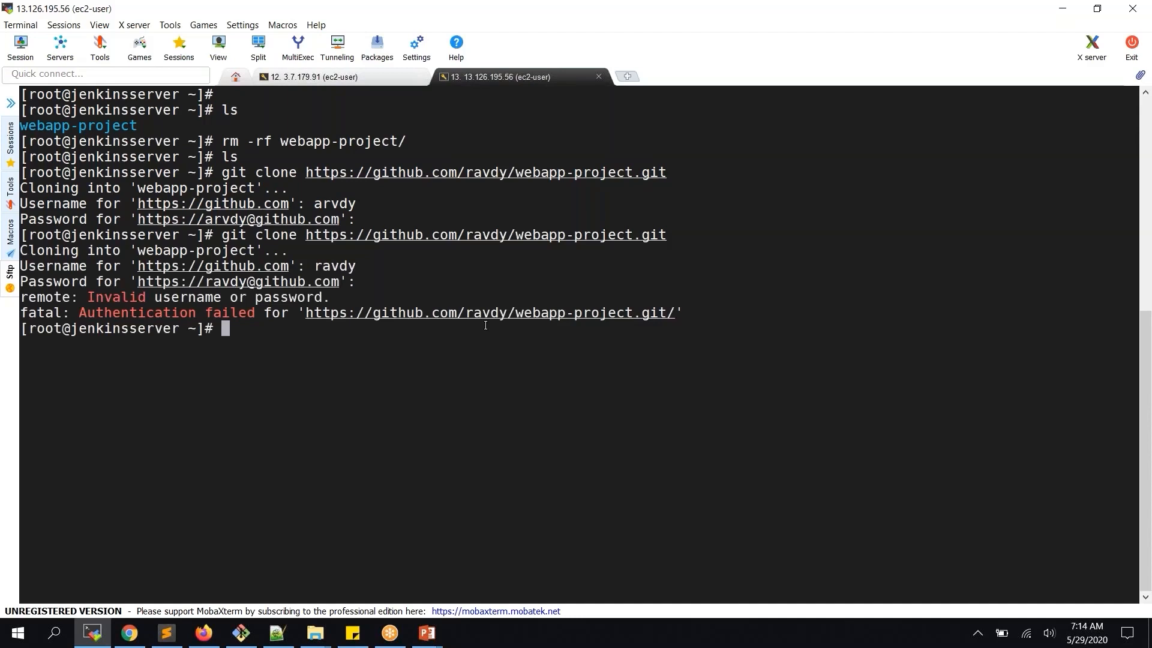
{"action": "key", "text": "Up"}
{"action": "key", "text": "Return"}
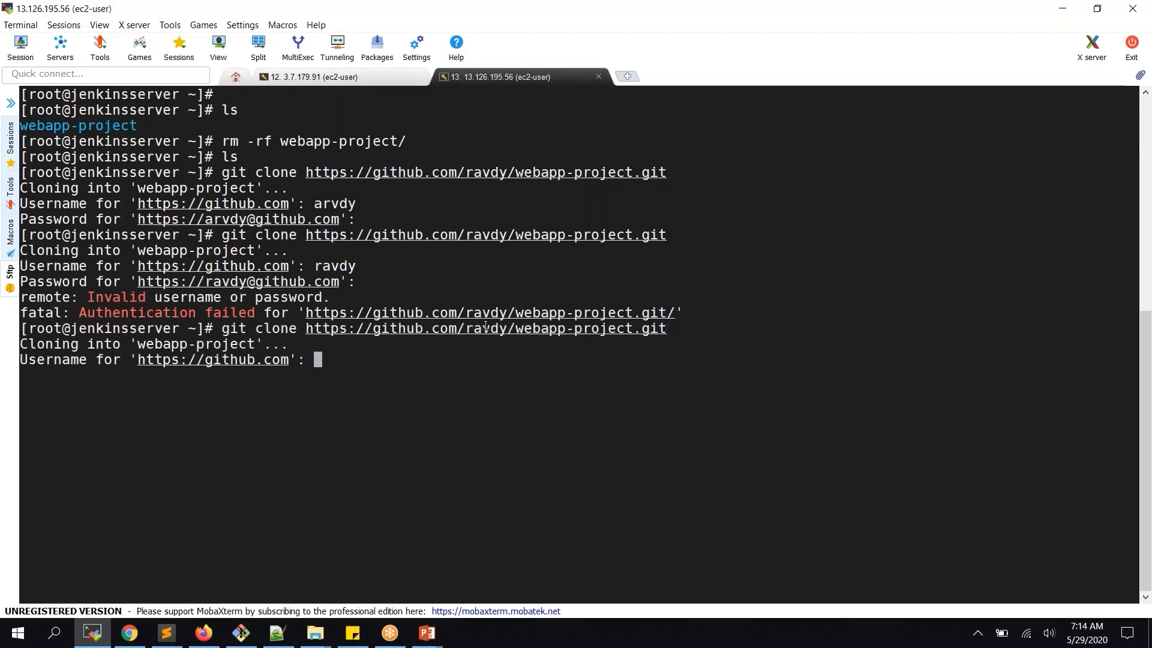
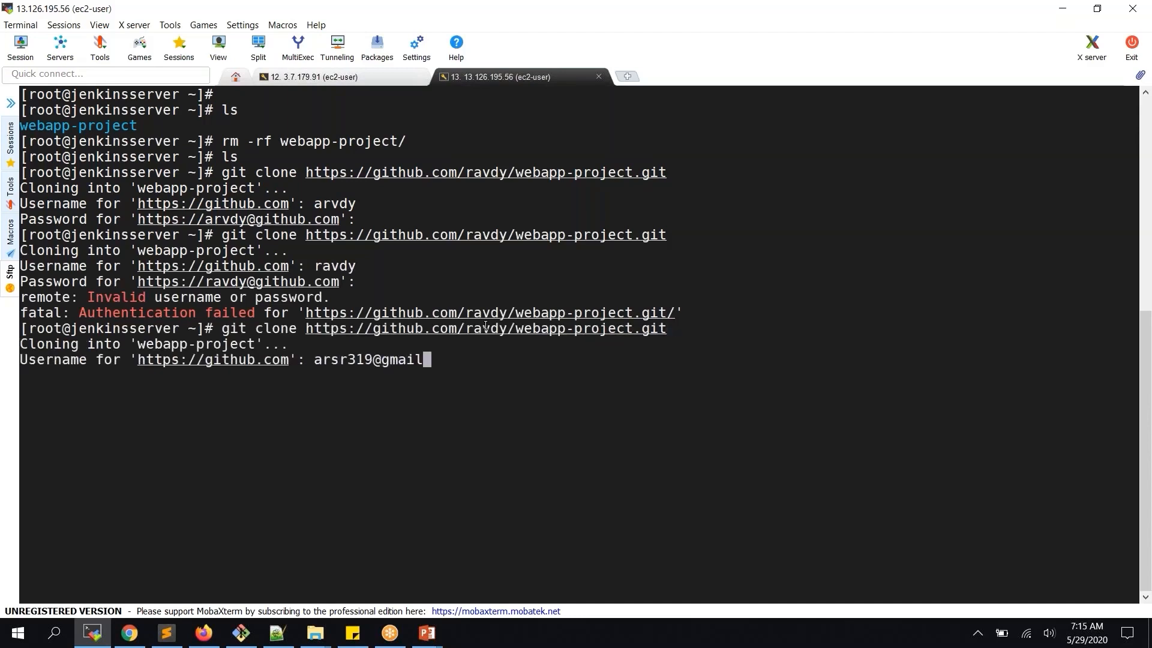
{"action": "key", "text": "Return"}
{"action": "key", "text": "Return"}
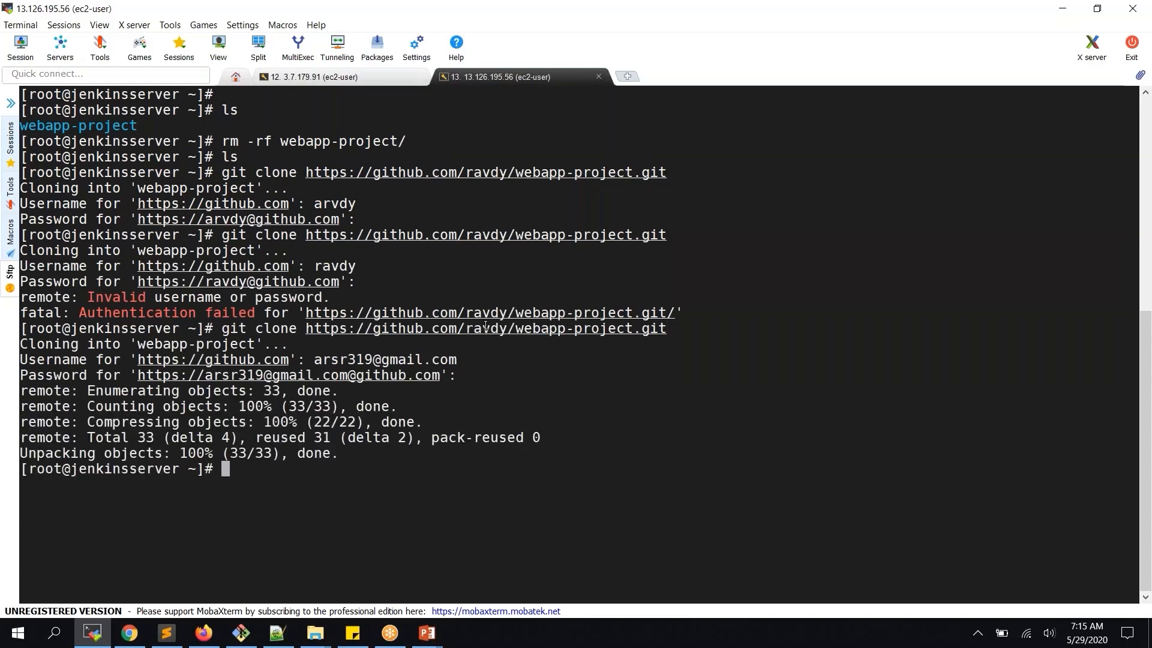
{"action": "type", "text": "clear"}
{"action": "key", "text": "Return"}
{"action": "type", "text": "ls"}
{"action": "key", "text": "Return"}
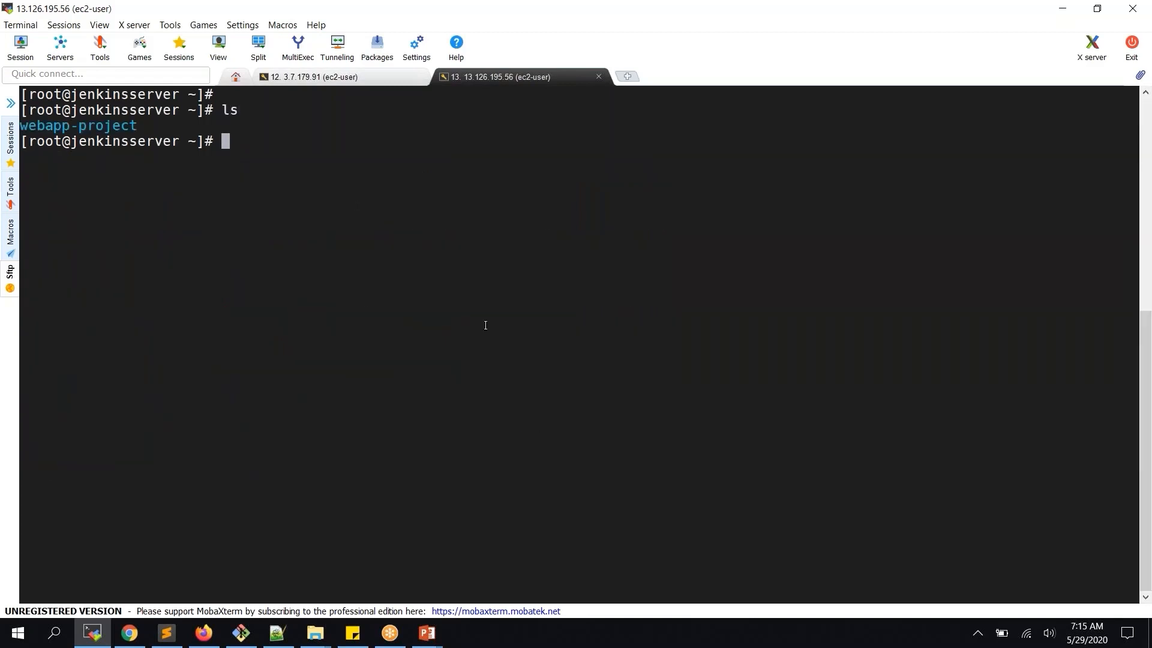
Move into webapp-project and open pom.xml in vi
{"action": "type", "text": "cd w"}
{"action": "key", "text": "Tab"}
{"action": "key", "text": "Return"}
{"action": "type", "text": "ls"}
{"action": "key", "text": "Return"}
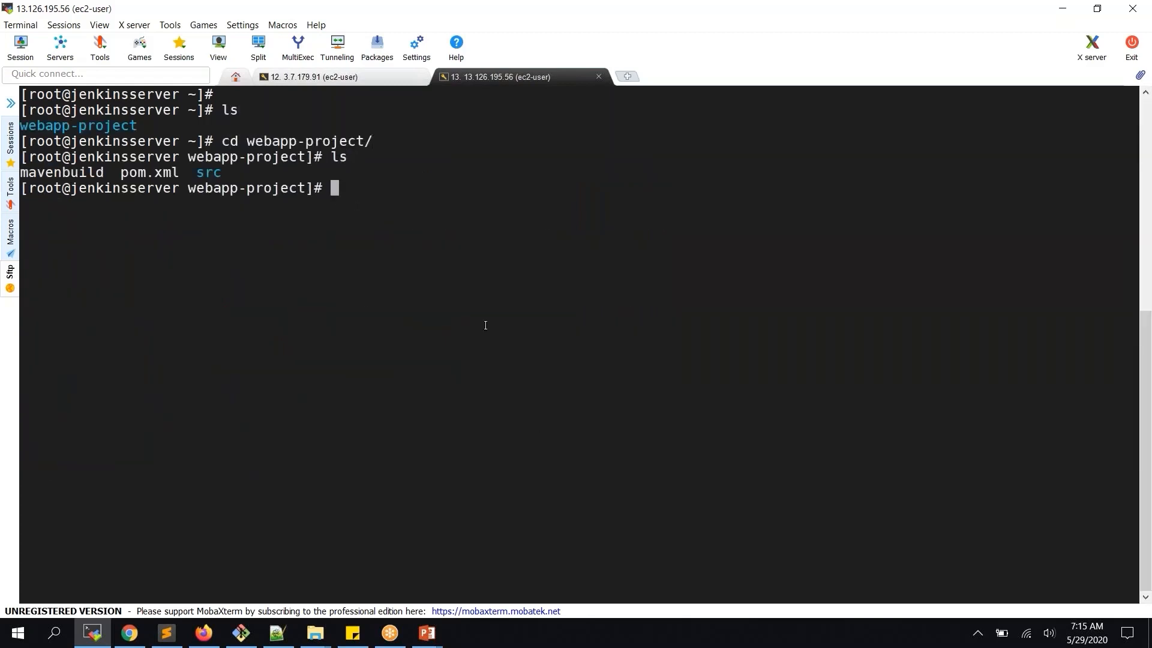
{"action": "type", "text": "vi po"}
{"action": "key", "text": "Tab"}
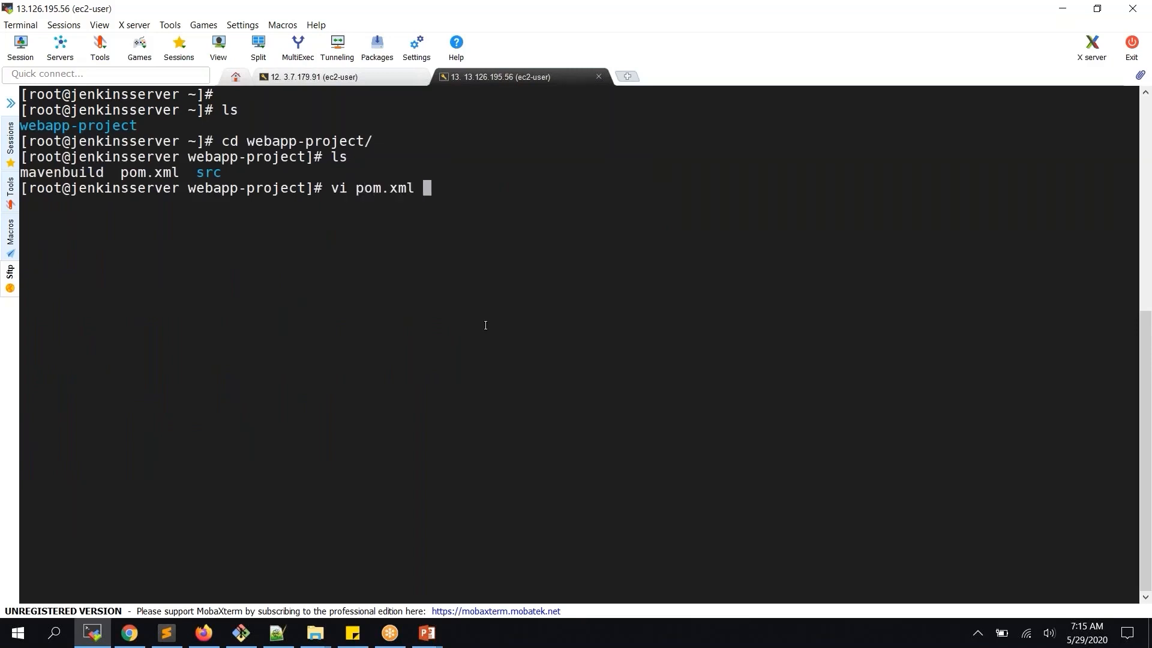
{"action": "key", "text": "Return"}
Scroll through pom.xml's build plugin section in vi, then switch to the browser
{"action": "key", "text": "Down"}
{"action": "key", "text": "Down"}
{"action": "key", "text": "Down"}
{"action": "key", "text": "Down"}
{"action": "key", "text": "Down"}
{"action": "key", "text": "Down"}
{"action": "key", "text": "Down"}
{"action": "key", "text": "Down"}
{"action": "key", "text": "Down"}
{"action": "key", "text": "Down"}
{"action": "key", "text": "Down"}
{"action": "key", "text": "Down"}
{"action": "key", "text": "Down"}
{"action": "key", "text": "Down"}
{"action": "key", "text": "Down"}
{"action": "key", "text": "Down"}
{"action": "key", "text": "Down"}
{"action": "key", "text": "Down"}
{"action": "key", "text": "Down"}
{"action": "key", "text": "Down"}
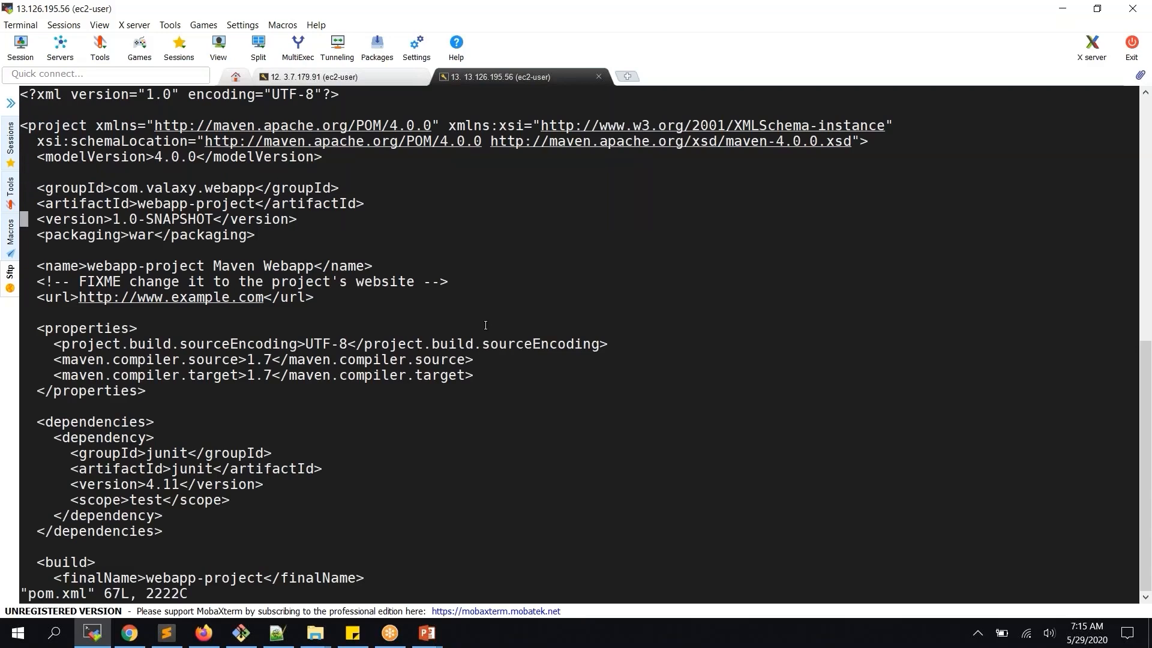
{"action": "key", "text": "Down"}
{"action": "key", "text": "Down"}
{"action": "key", "text": "Down"}
{"action": "key", "text": "Down"}
{"action": "key", "text": "Down"}
{"action": "key", "text": "Down"}
{"action": "key", "text": "Down"}
{"action": "key", "text": "Down"}
{"action": "key", "text": "Down"}
{"action": "key", "text": "Down"}
{"action": "key", "text": "Down"}
{"action": "key", "text": "Down"}
{"action": "key", "text": "Down"}
{"action": "key", "text": "Down"}
{"action": "key", "text": "Down"}
{"action": "key", "text": "Down"}
{"action": "key", "text": "Down"}
{"action": "key", "text": "Down"}
{"action": "key", "text": "Down"}
{"action": "key", "text": "Down"}
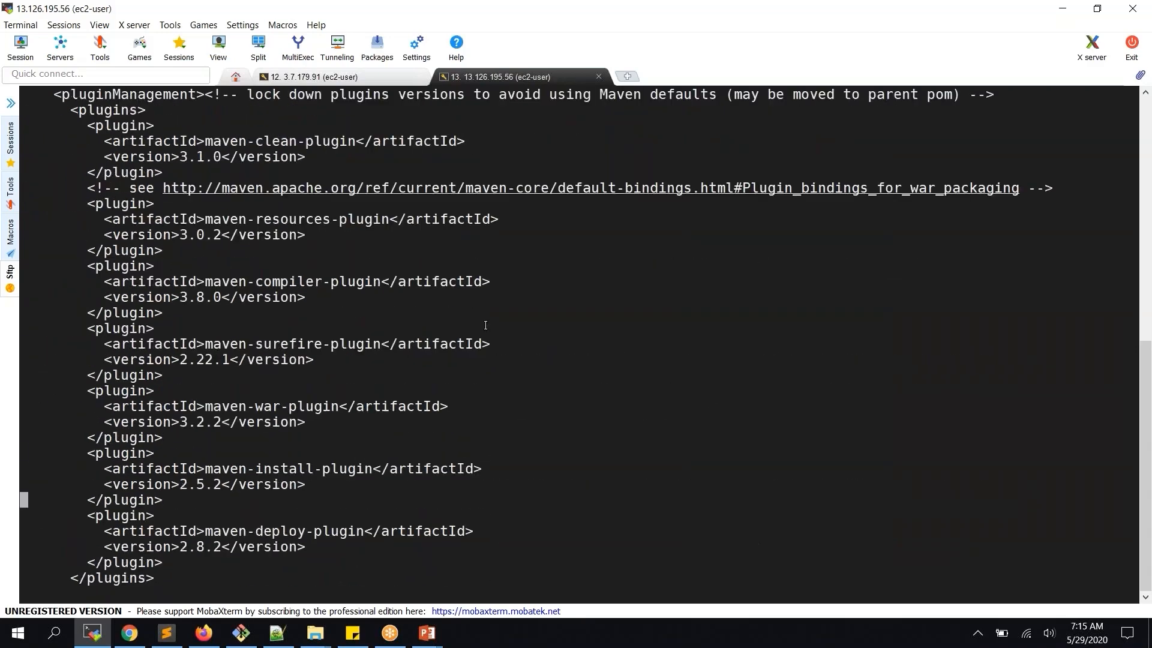
{"action": "key", "text": "Up"}
{"action": "key", "text": "Up"}
{"action": "key", "text": "Up"}
{"action": "key", "text": "Up"}
{"action": "key", "text": "Up"}
{"action": "key", "text": "Up"}
{"action": "key", "text": "Up"}
{"action": "key", "text": "Up"}
{"action": "key", "text": "Up"}
{"action": "key", "text": "Up"}
{"action": "key", "text": "Up"}
{"action": "key", "text": "Up"}
{"action": "key", "text": "Up"}
{"action": "key", "text": "Up"}
{"action": "key", "text": "Up"}
{"action": "key", "text": "Up"}
{"action": "key", "text": "Up"}
{"action": "key", "text": "Up"}
{"action": "key", "text": "Up"}
{"action": "key", "text": "Up"}
{"action": "key", "text": "Up"}
{"action": "key", "text": "Up"}
{"action": "key", "text": "Up"}
{"action": "key", "text": "Up"}
{"action": "key", "text": "Up"}
{"action": "key", "text": "Up"}
{"action": "key", "text": "Up"}
{"action": "key", "text": "Up"}
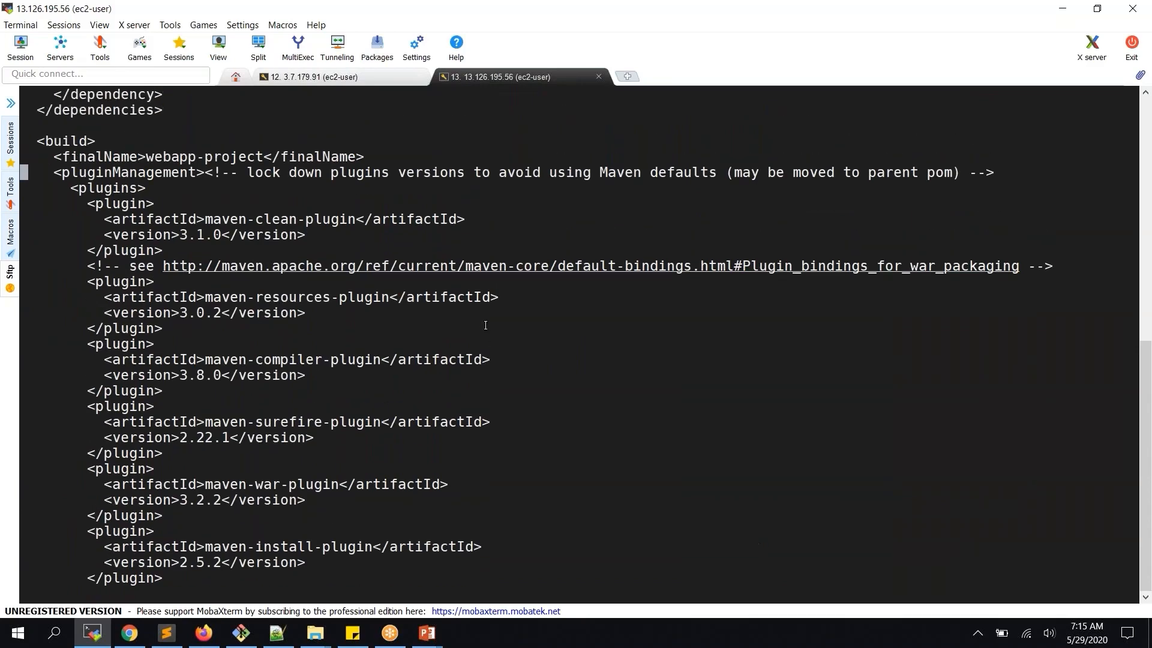
{"action": "key", "text": "Up"}
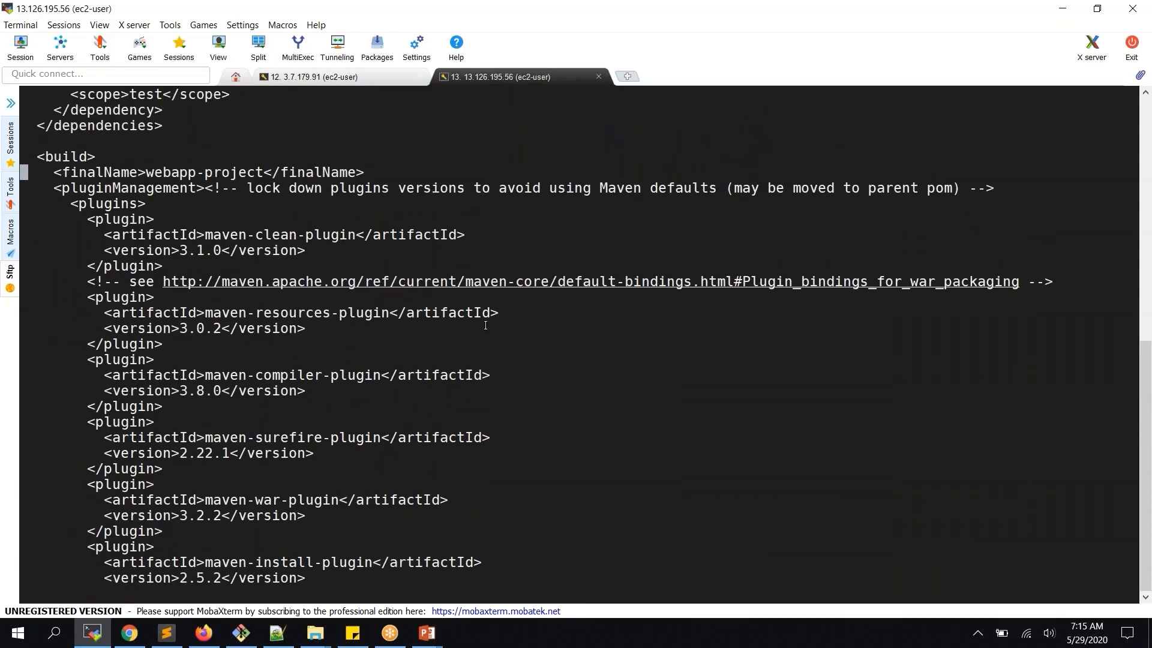
{"action": "left_click", "coordinate": [144, 633]}
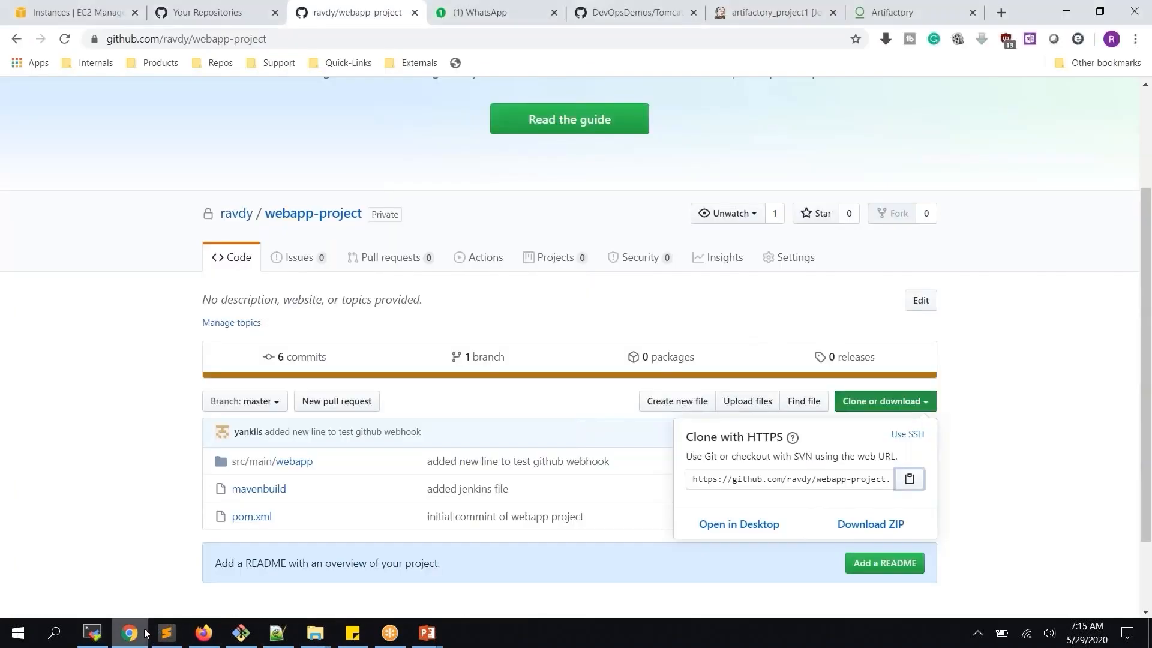
In Artifactory's Set Me Up, choose libs-release-local and select its Maven deploy snippet
{"action": "left_click", "coordinate": [905, 13]}
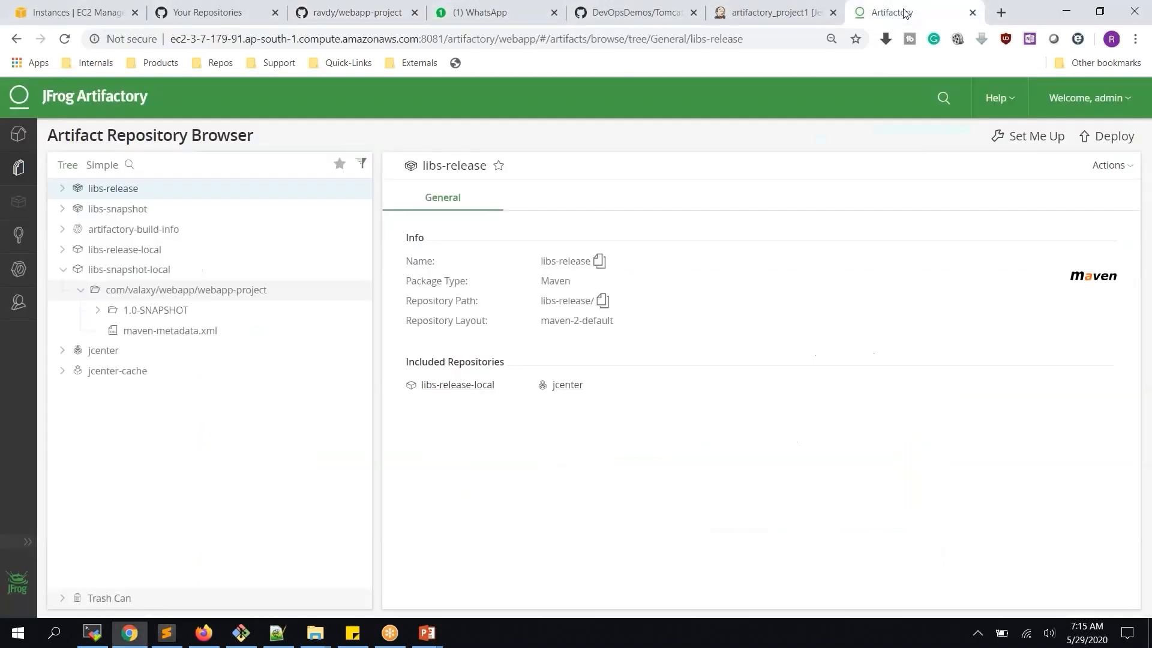
{"action": "left_click", "coordinate": [19, 168]}
{"action": "left_click", "coordinate": [1027, 136]}
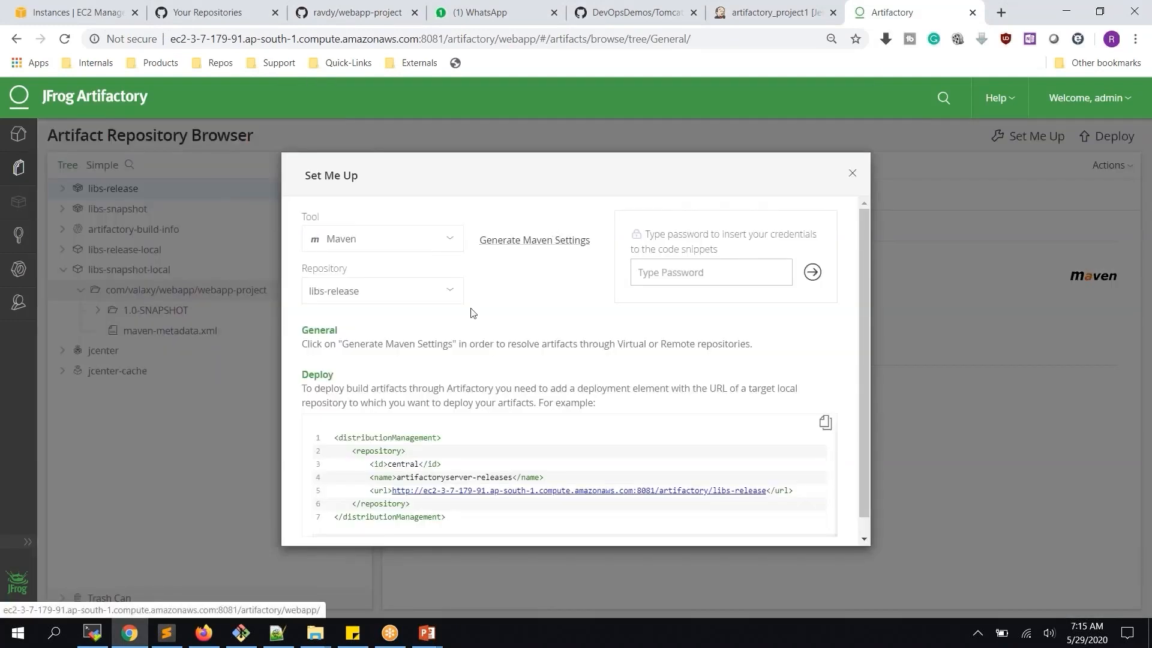
{"action": "left_click", "coordinate": [393, 295]}
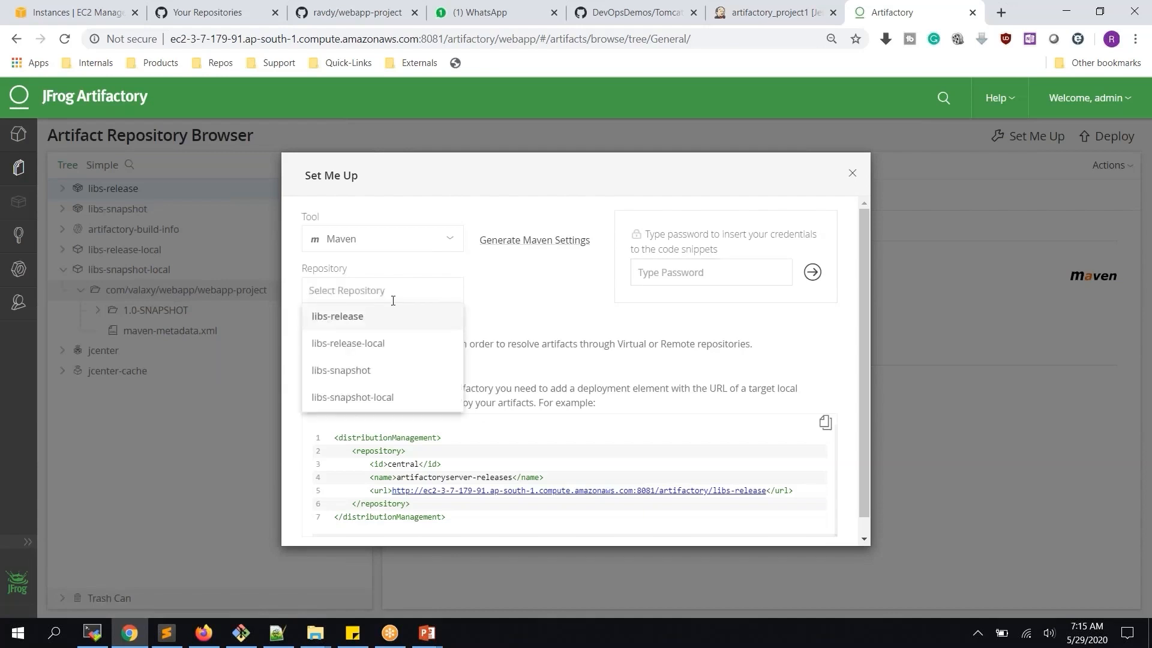
{"action": "left_click", "coordinate": [409, 350]}
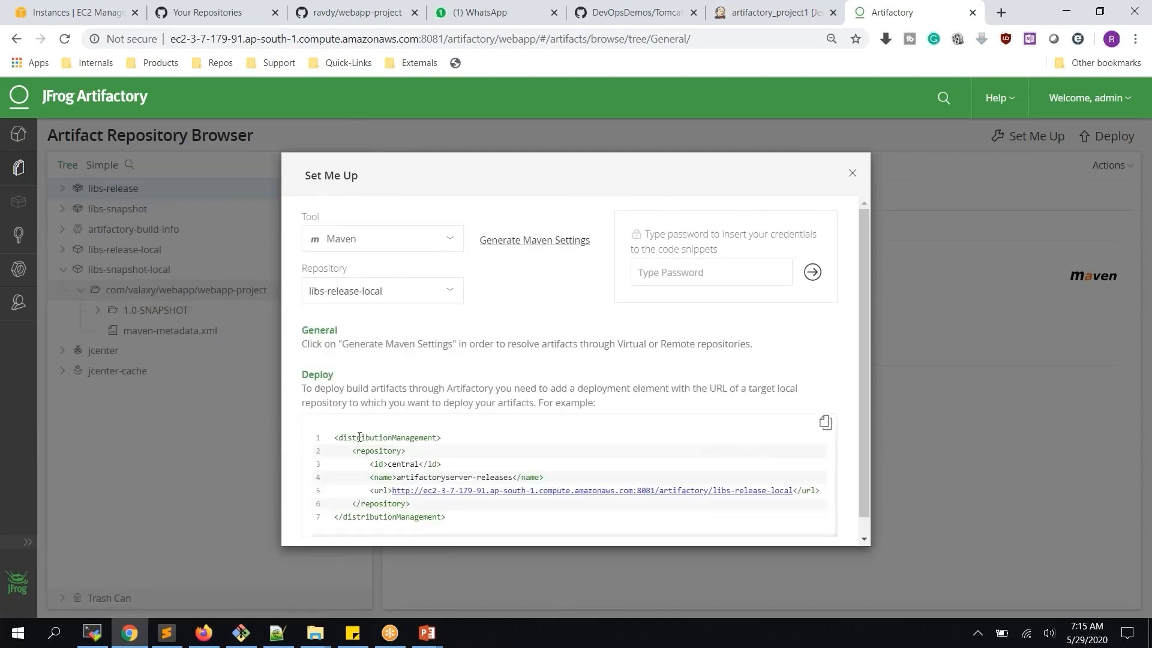
{"action": "scroll", "coordinate": [414, 439], "scroll_direction": "down", "scroll_amount": 1}
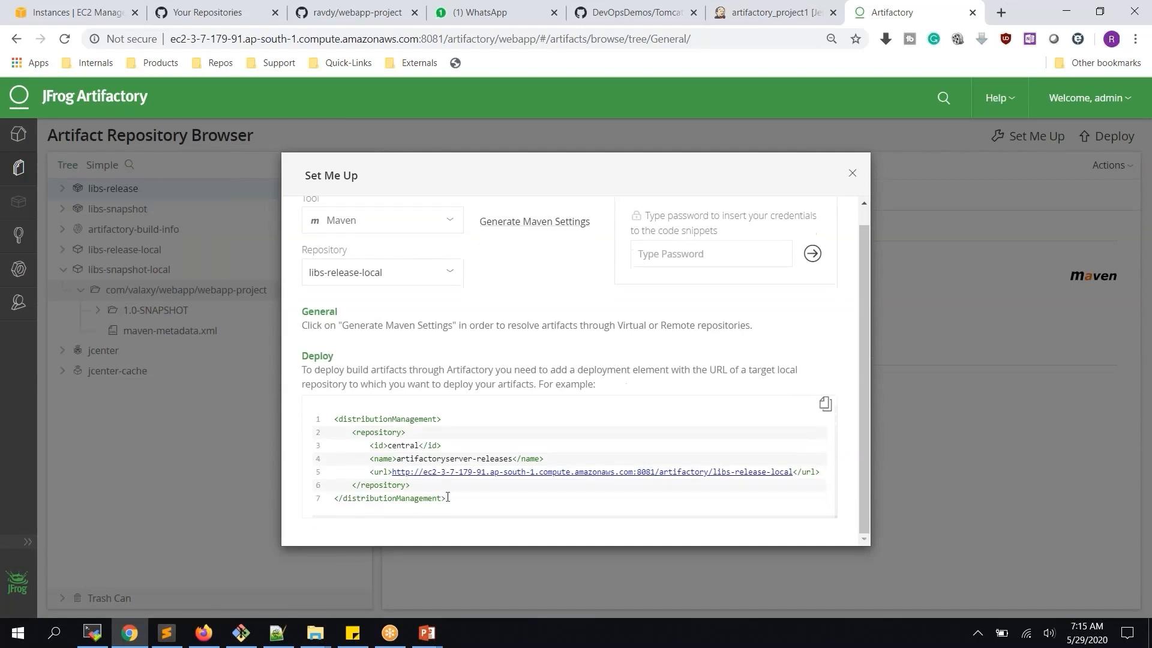
{"action": "left_click_drag", "start_coordinate": [448, 499], "coordinate": [337, 420]}
{"action": "key", "text": "ctrl+c"}
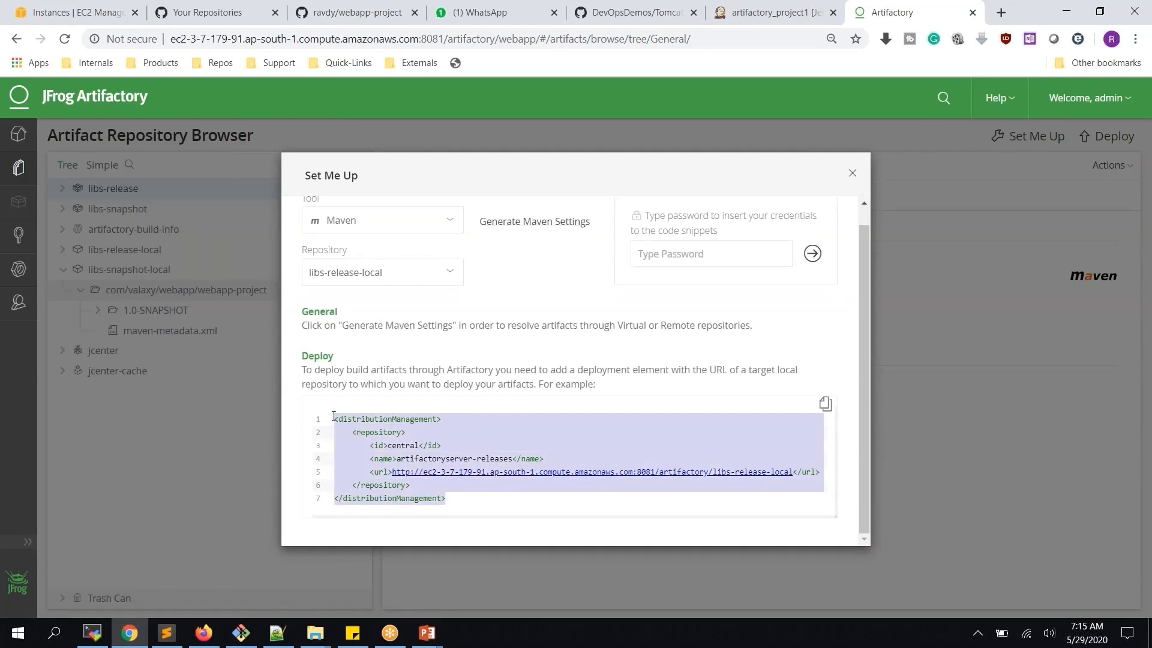
Paste the release deployment snippet into a new Sublime Text file
{"action": "left_click", "coordinate": [167, 632]}
{"action": "left_click", "coordinate": [17, 25]}
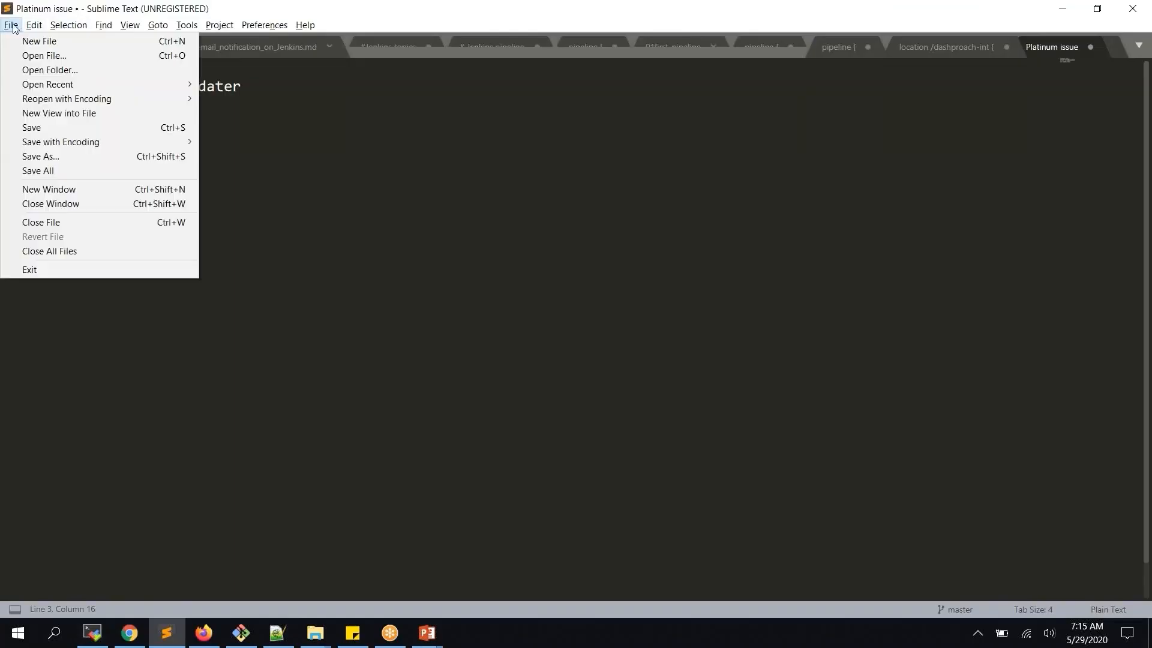
{"action": "left_click", "coordinate": [41, 39]}
{"action": "key", "text": "ctrl+v"}
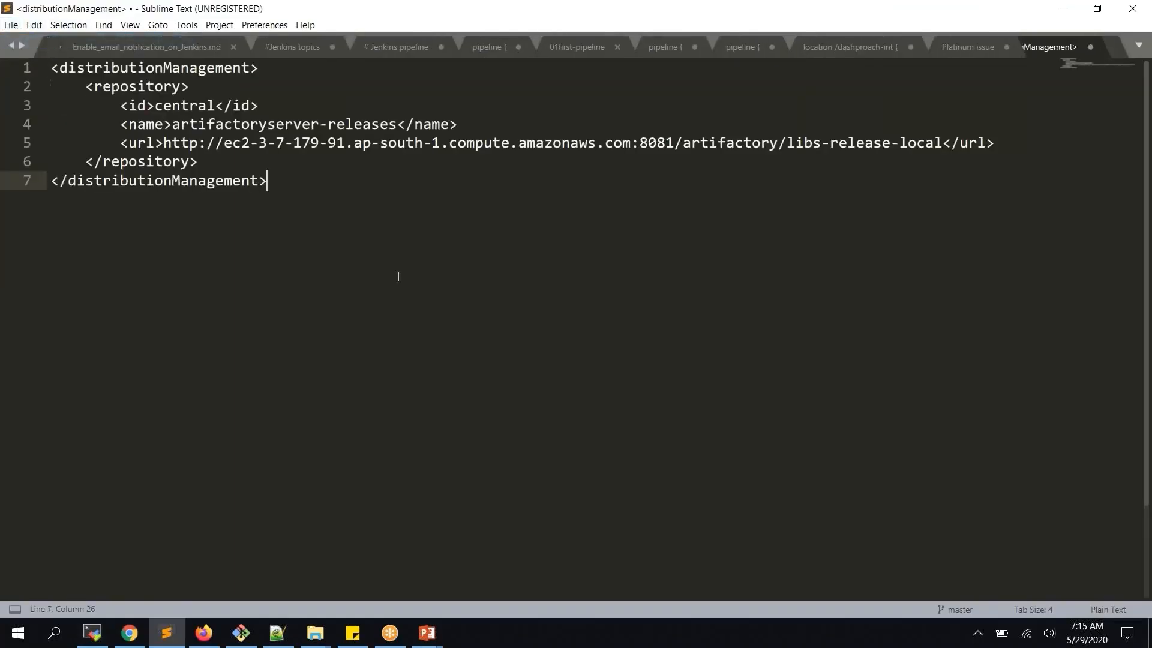
Switch Set Me Up to libs-snapshot-local and select its deployment snippet
{"action": "key", "text": "alt+Tab"}
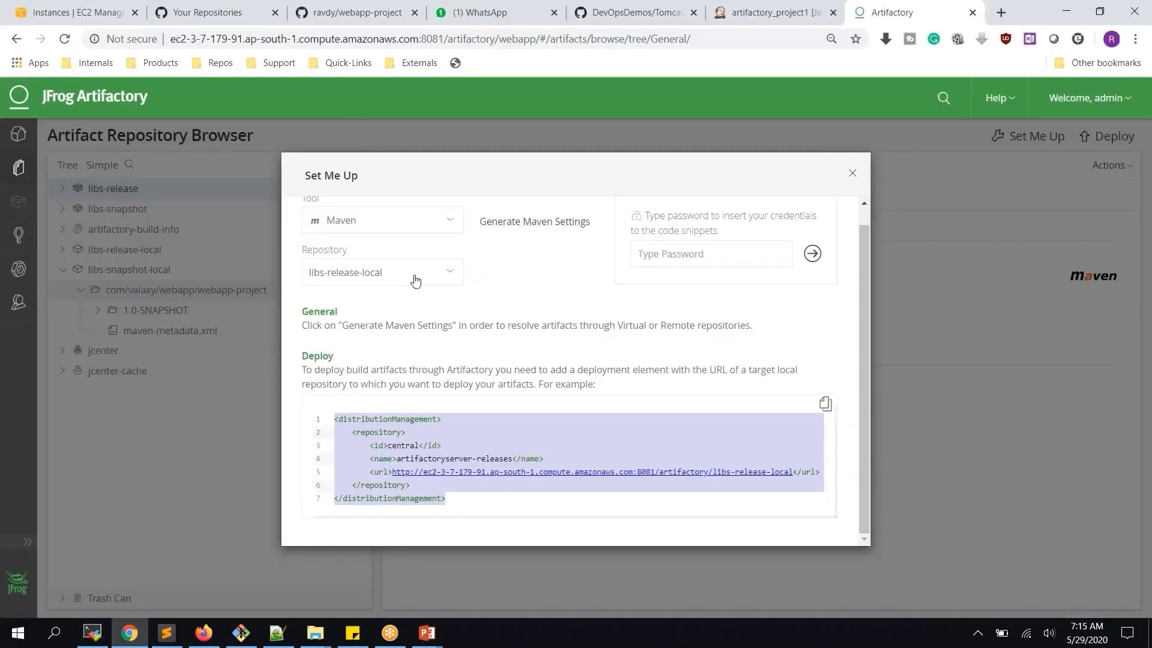
{"action": "left_click", "coordinate": [418, 277]}
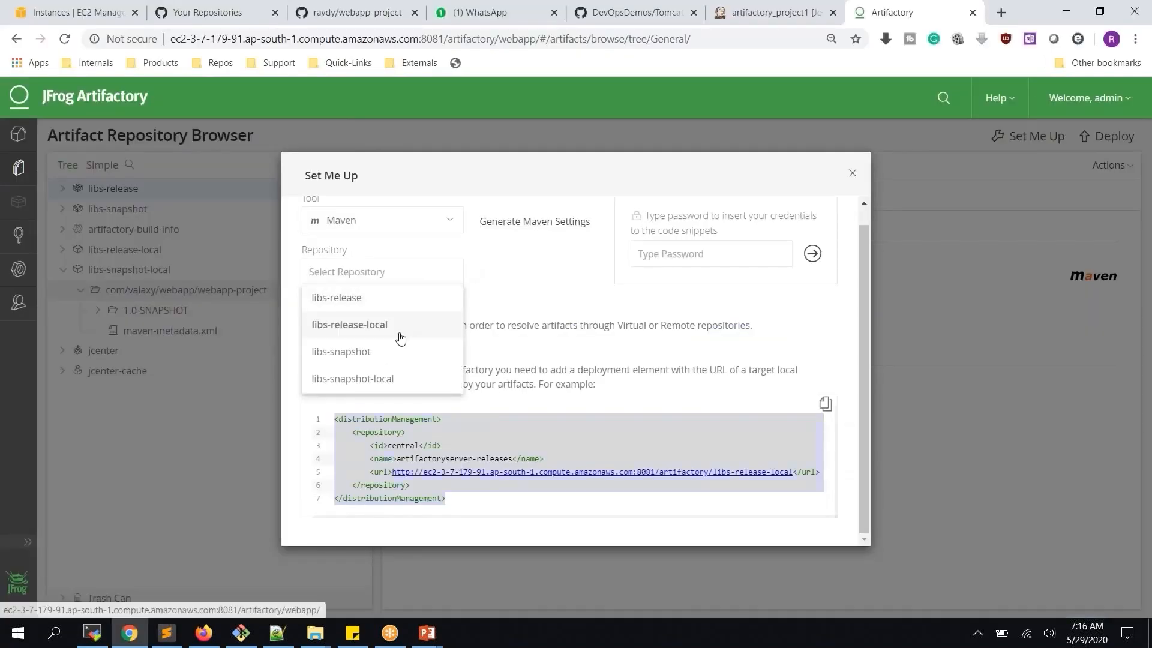
{"action": "left_click", "coordinate": [389, 331]}
{"action": "left_click", "coordinate": [441, 275]}
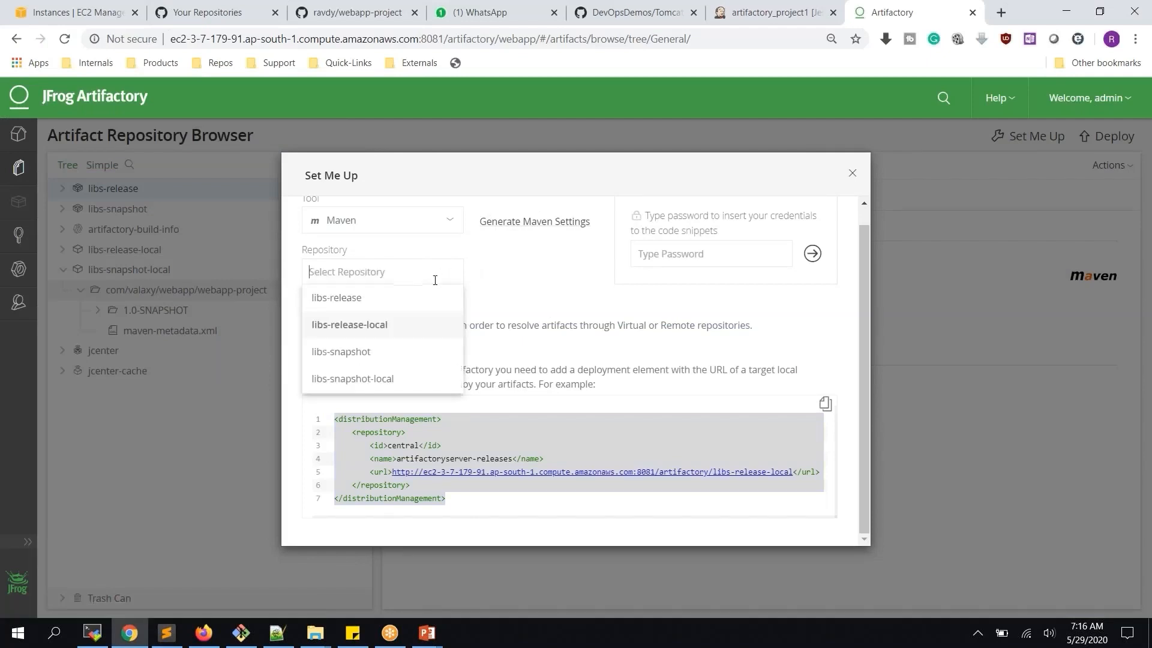
{"action": "left_click", "coordinate": [409, 379]}
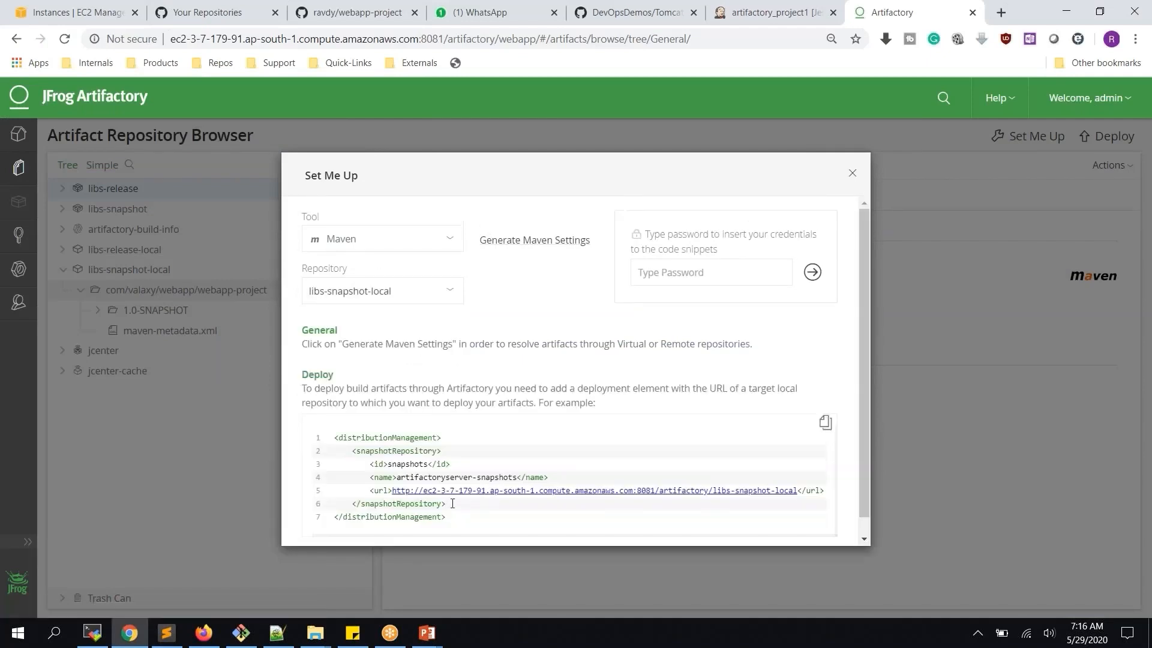
{"action": "left_click_drag", "start_coordinate": [451, 512], "coordinate": [309, 441]}
{"action": "key", "text": "ctrl+c"}
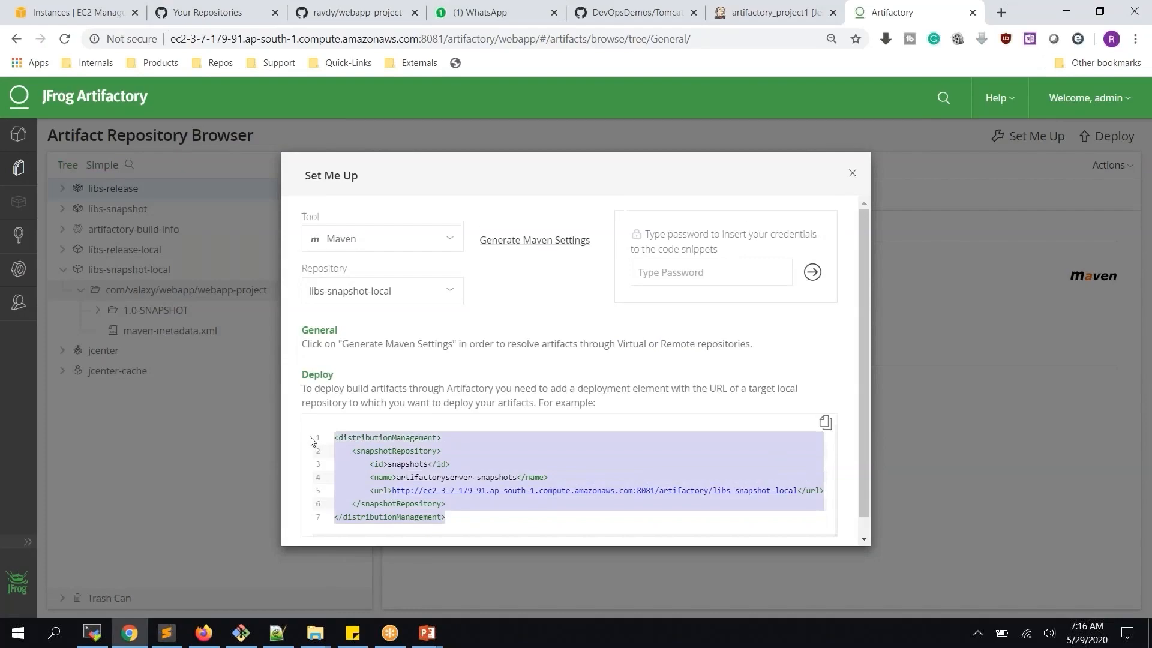
{"action": "key", "text": "alt+Tab"}
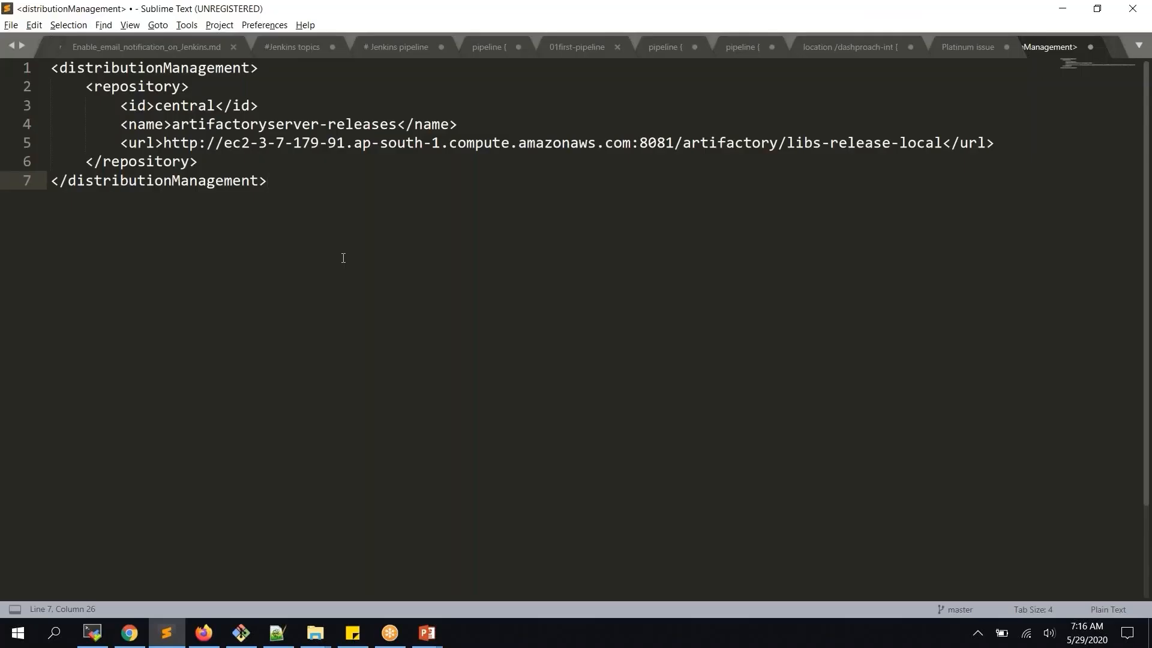
Paste the snapshot repository snippet on line 9, removing the duplicate wrapper tags and blank line
{"action": "left_click", "coordinate": [343, 258]}
{"action": "key", "text": "ctrl+v"}
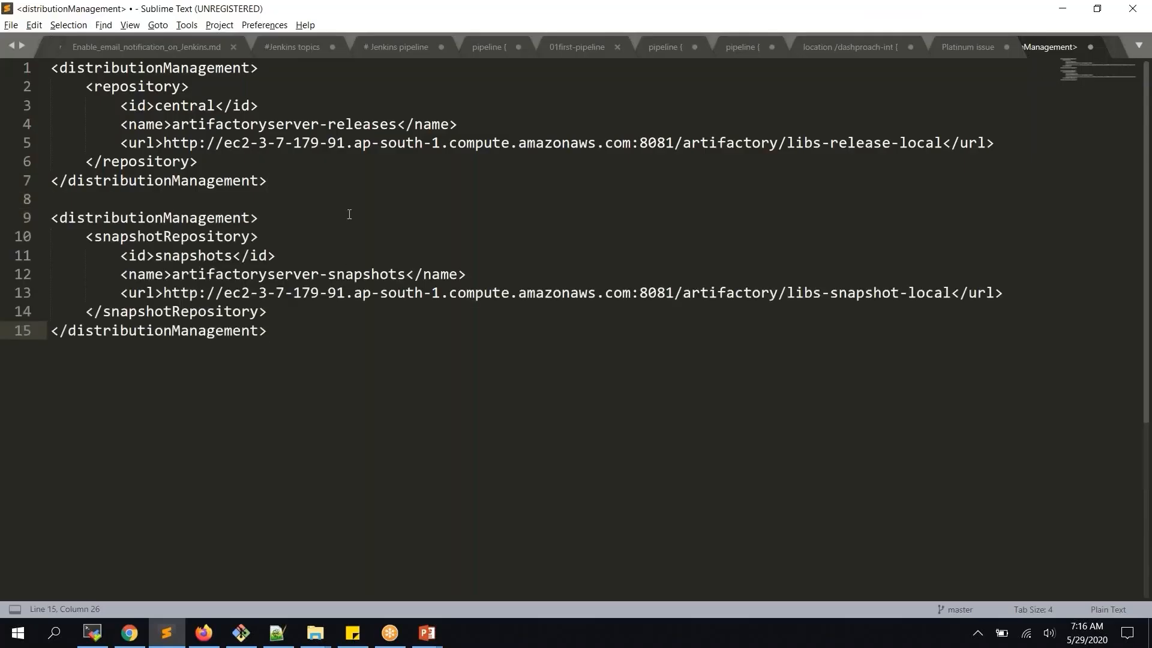
{"action": "left_click_drag", "start_coordinate": [261, 219], "coordinate": [27, 186]}
{"action": "key", "text": "BackSpace"}
{"action": "key", "text": "Delete"}
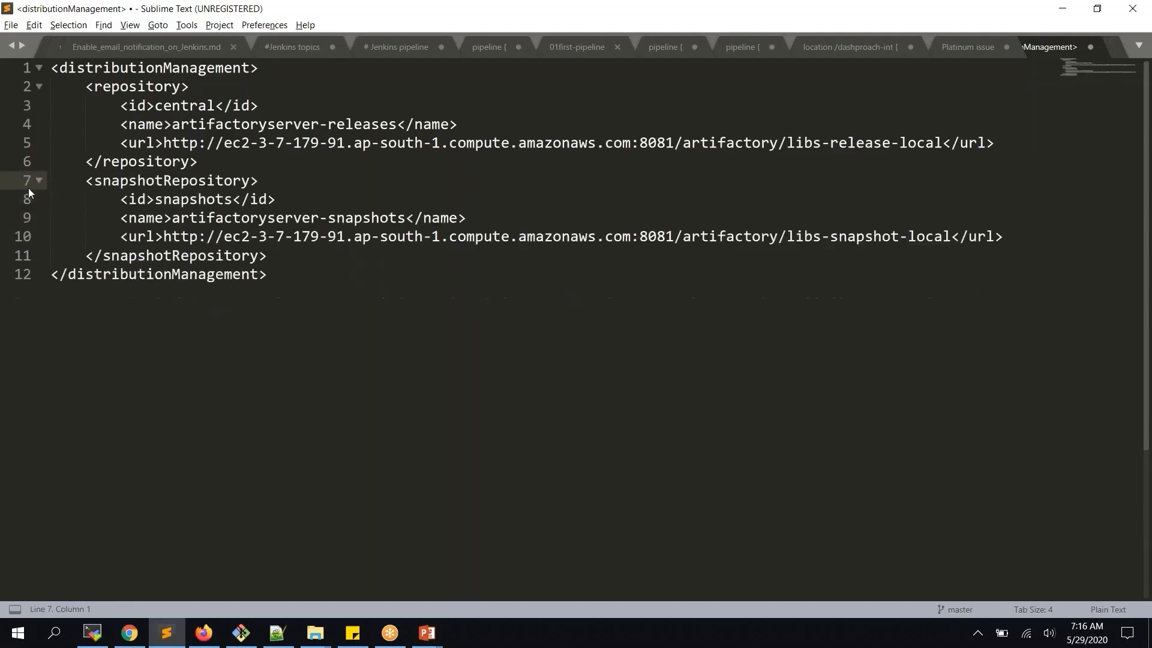
Copy the merged 12-line distributionManagement block
{"action": "left_click", "coordinate": [147, 86]}
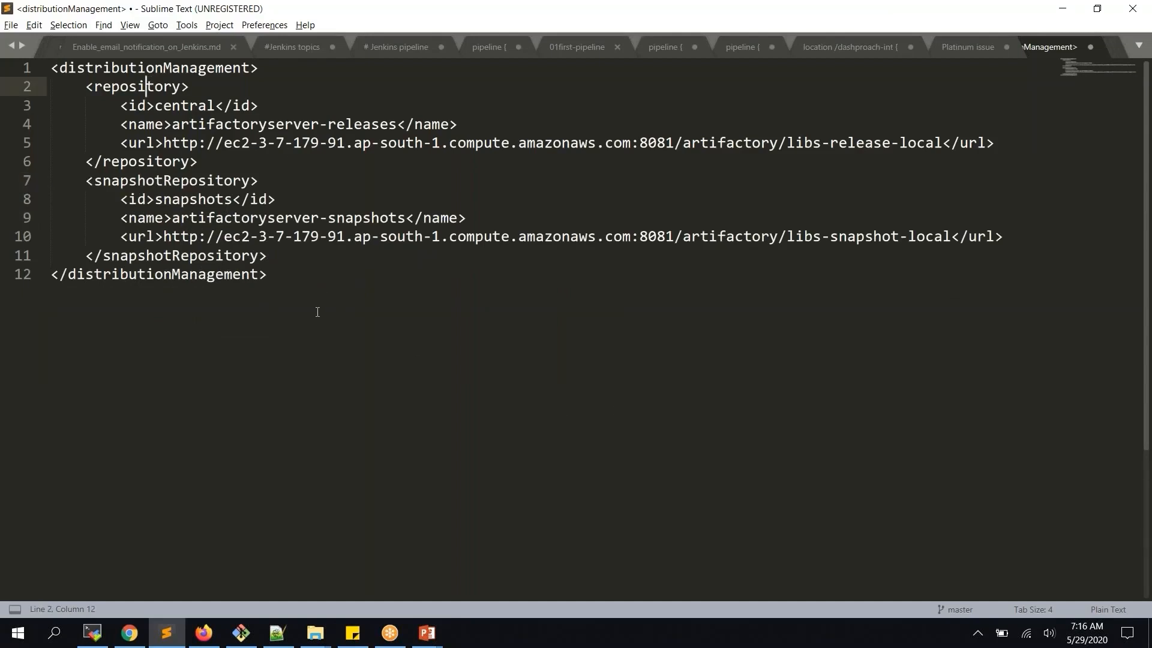
{"action": "left_click_drag", "start_coordinate": [276, 274], "coordinate": [51, 67]}
{"action": "key", "text": "ctrl+c"}
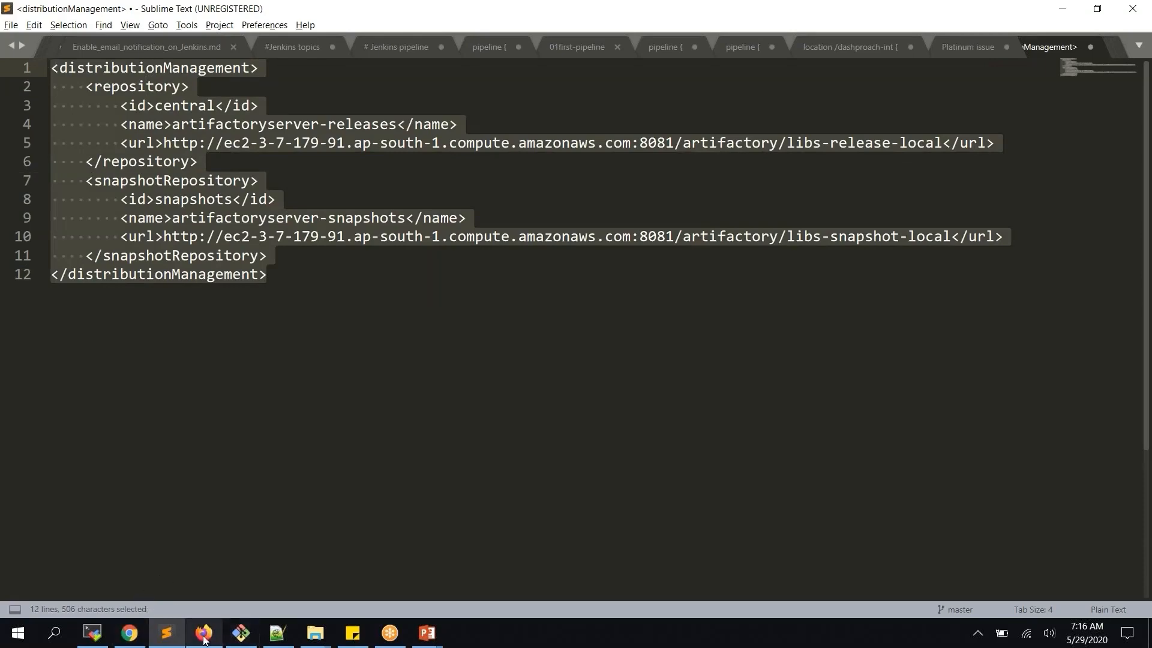
In the MobaXterm vim session, delete the build section lines from pom.xml
{"action": "mouse_move", "coordinate": [203, 637]}
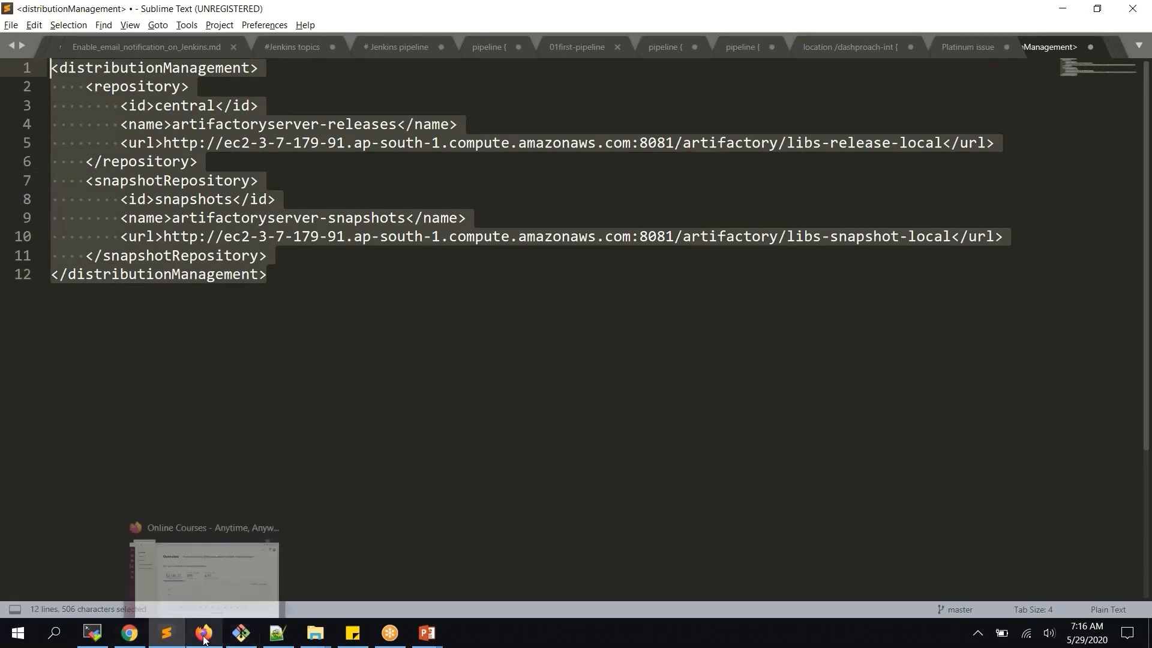
{"action": "left_click", "coordinate": [93, 633]}
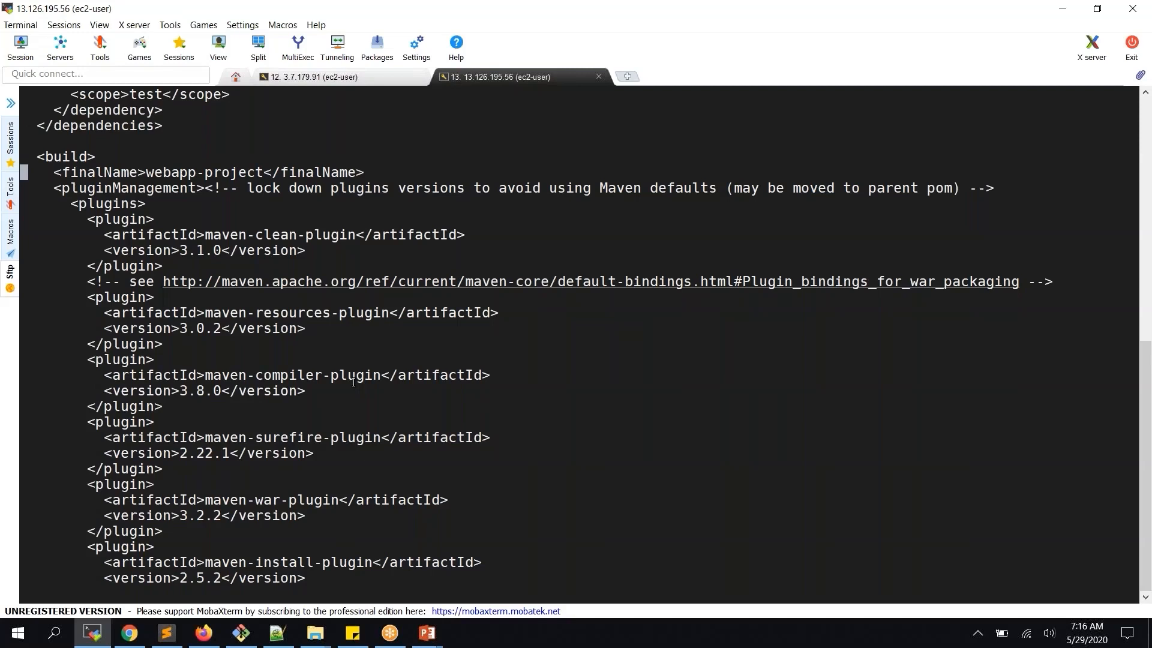
{"action": "key", "text": "d"}
{"action": "key", "text": "d"}
{"action": "key", "text": "d"}
{"action": "key", "text": "d"}
{"action": "key", "text": "d"}
{"action": "key", "text": "d"}
{"action": "key", "text": "d"}
{"action": "key", "text": "d"}
{"action": "key", "text": "d"}
{"action": "key", "text": "d"}
{"action": "key", "text": "d"}
{"action": "key", "text": "d"}
{"action": "key", "text": "d"}
{"action": "key", "text": "d"}
{"action": "key", "text": "d"}
{"action": "key", "text": "d"}
{"action": "key", "text": "d"}
{"action": "key", "text": "d"}
{"action": "key", "text": "d"}
{"action": "key", "text": "d"}
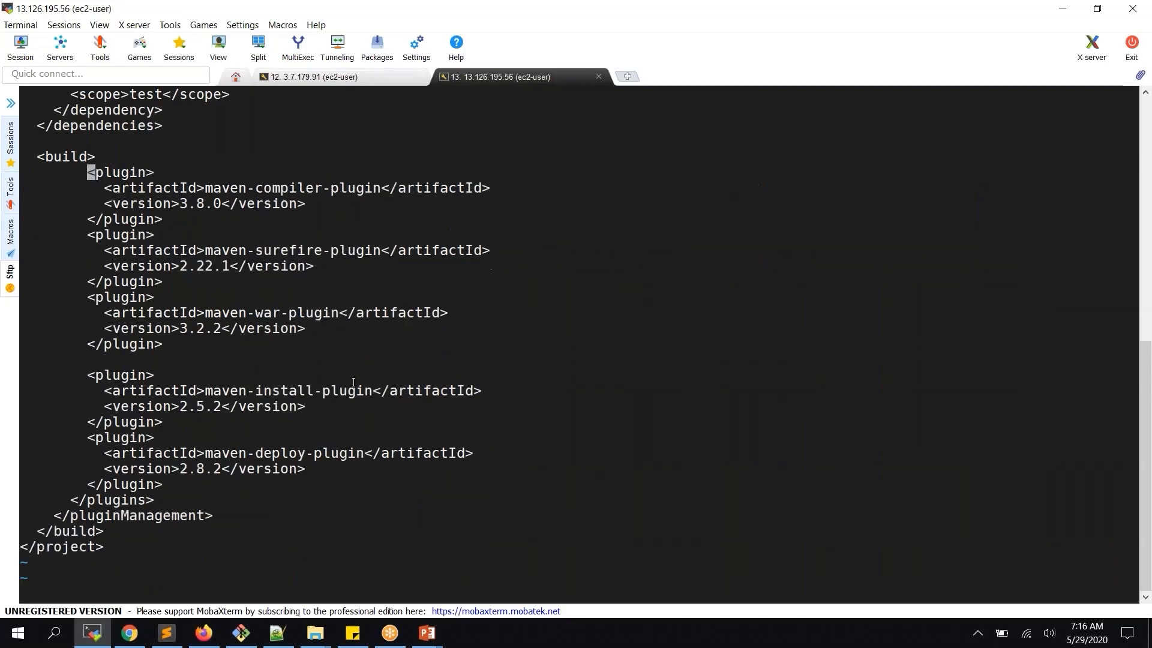
{"action": "key", "text": "d"}
{"action": "key", "text": "d"}
{"action": "key", "text": "d"}
{"action": "key", "text": "d"}
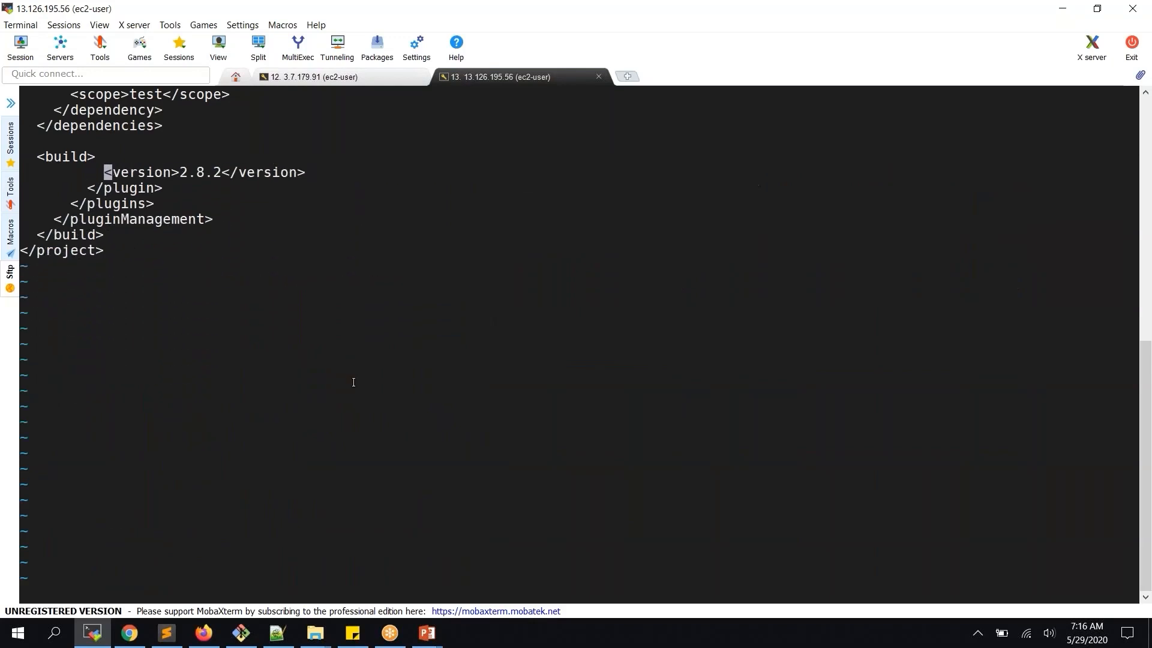
{"action": "key", "text": "d"}
{"action": "key", "text": "d"}
{"action": "key", "text": "d"}
{"action": "key", "text": "d"}
{"action": "key", "text": "d"}
{"action": "key", "text": "d"}
{"action": "key", "text": "d"}
{"action": "key", "text": "d"}
{"action": "key", "text": "d"}
{"action": "key", "text": "d"}
{"action": "key", "text": "d"}
{"action": "key", "text": "d"}
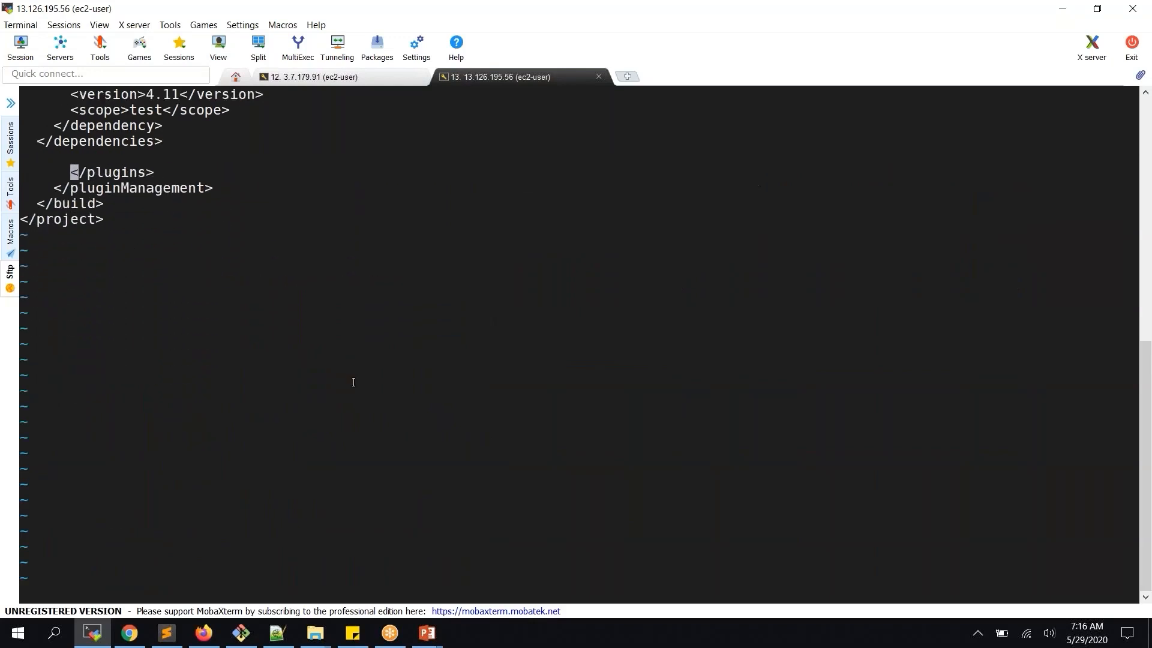
Paste the distributionManagement block above the project end, then save pom.xml with :wq
{"action": "key", "text": "Up"}
{"action": "key", "text": "i"}
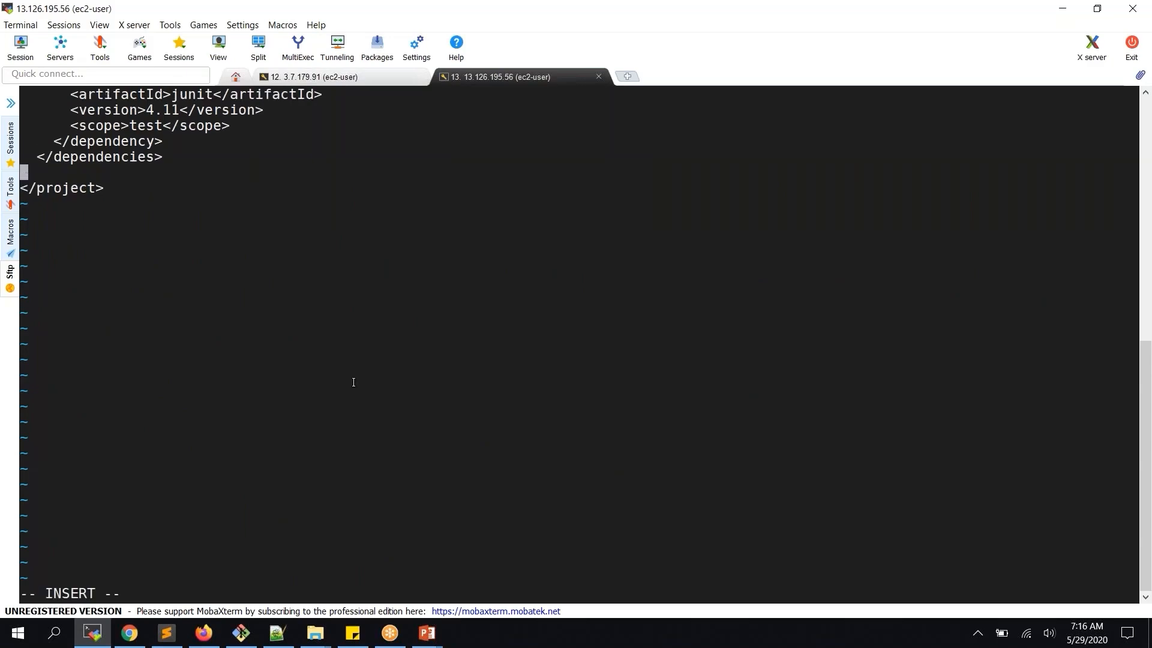
{"action": "right_click", "coordinate": [353, 382]}
{"action": "left_click", "coordinate": [519, 402]}
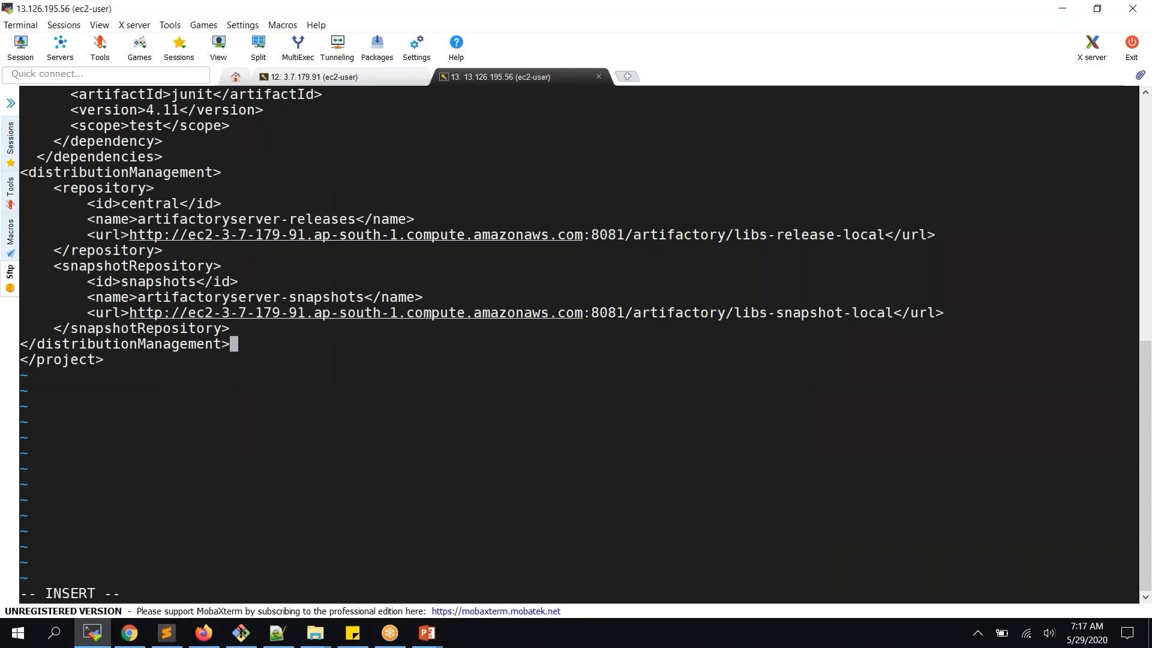
{"action": "key", "text": "Escape"}
{"action": "type", "text": ":wq"}
{"action": "key", "text": "Return"}
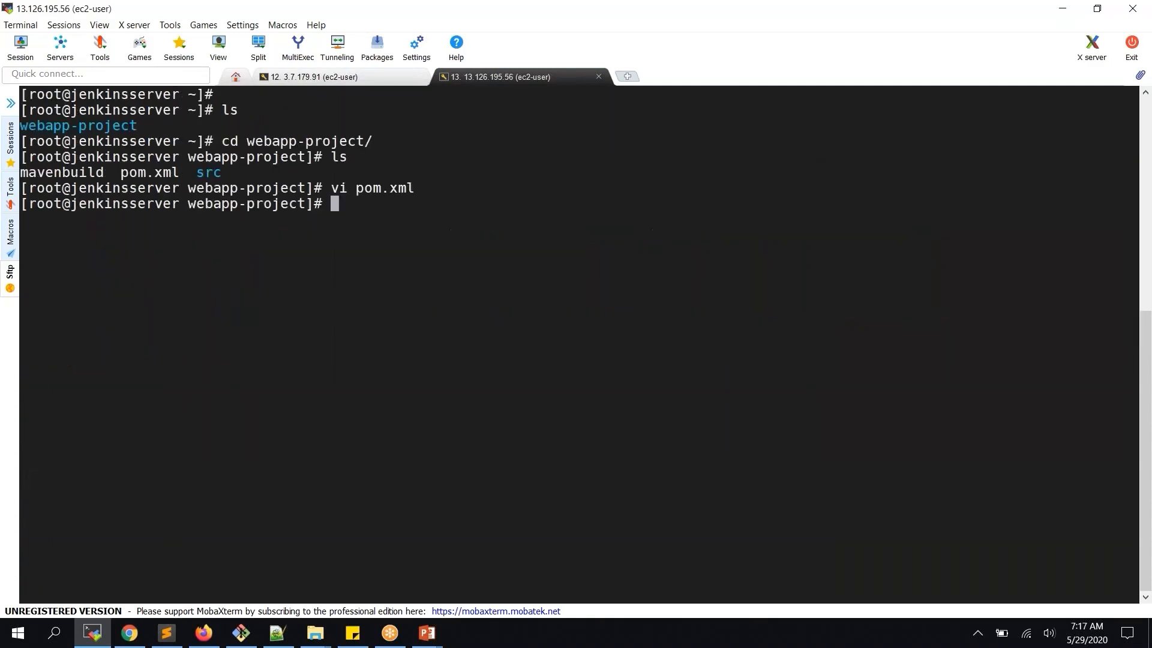
Check git status and stage the modified pom.xml with git add
{"action": "type", "text": "git status"}
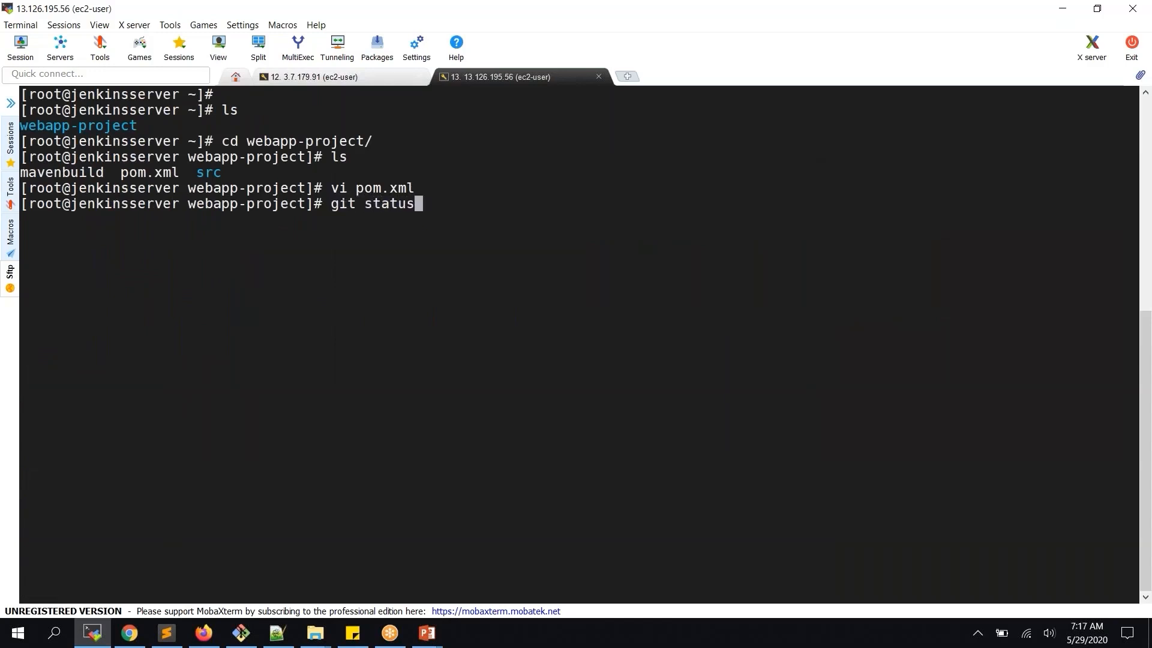
{"action": "key", "text": "Return"}
{"action": "type", "text": "git add ."}
{"action": "key", "text": "Return"}
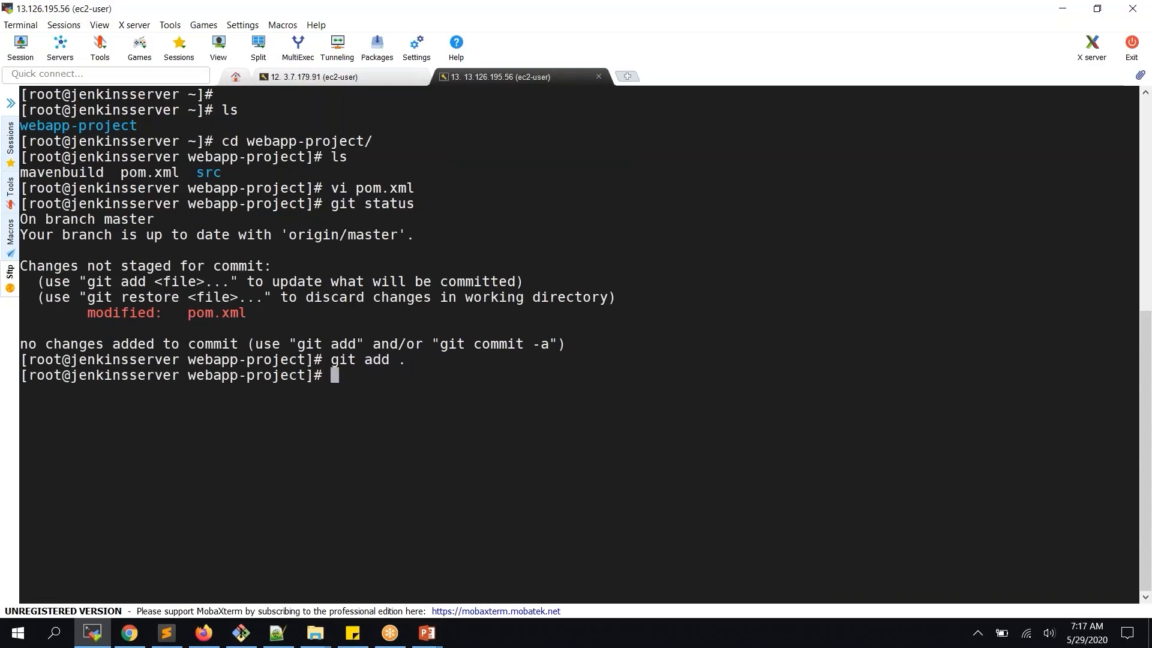
{"action": "type", "text": "git status"}
{"action": "key", "text": "Return"}
Start a git push origin master, then abort it to commit first
{"action": "type", "text": "git push o"}
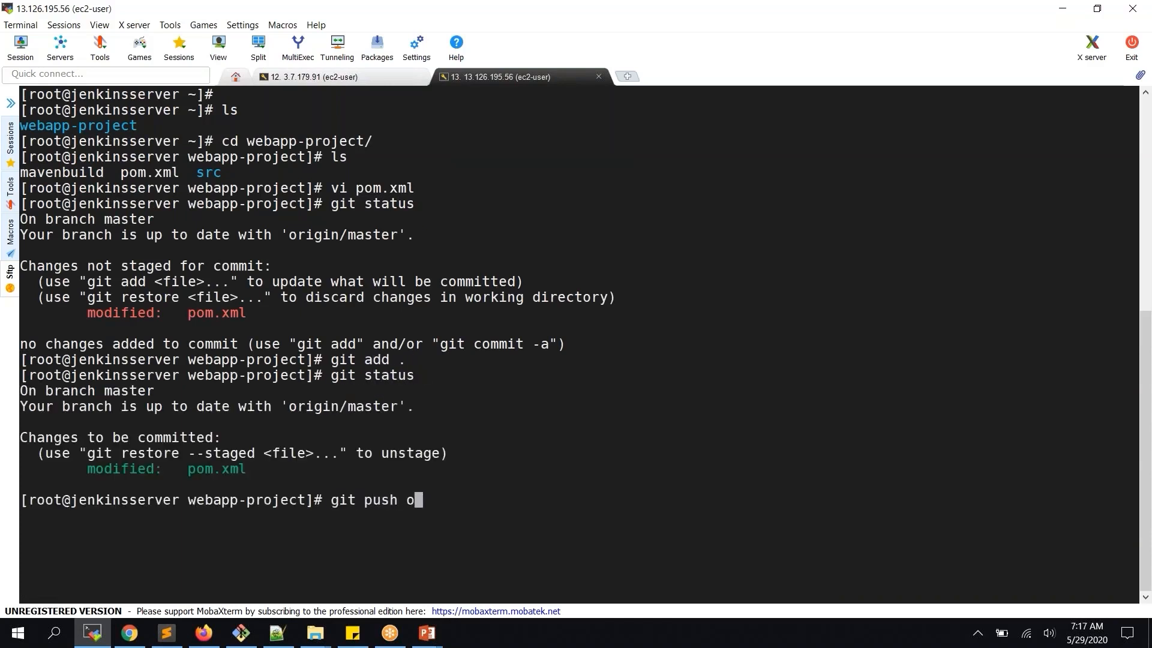
{"action": "type", "text": "rigin master"}
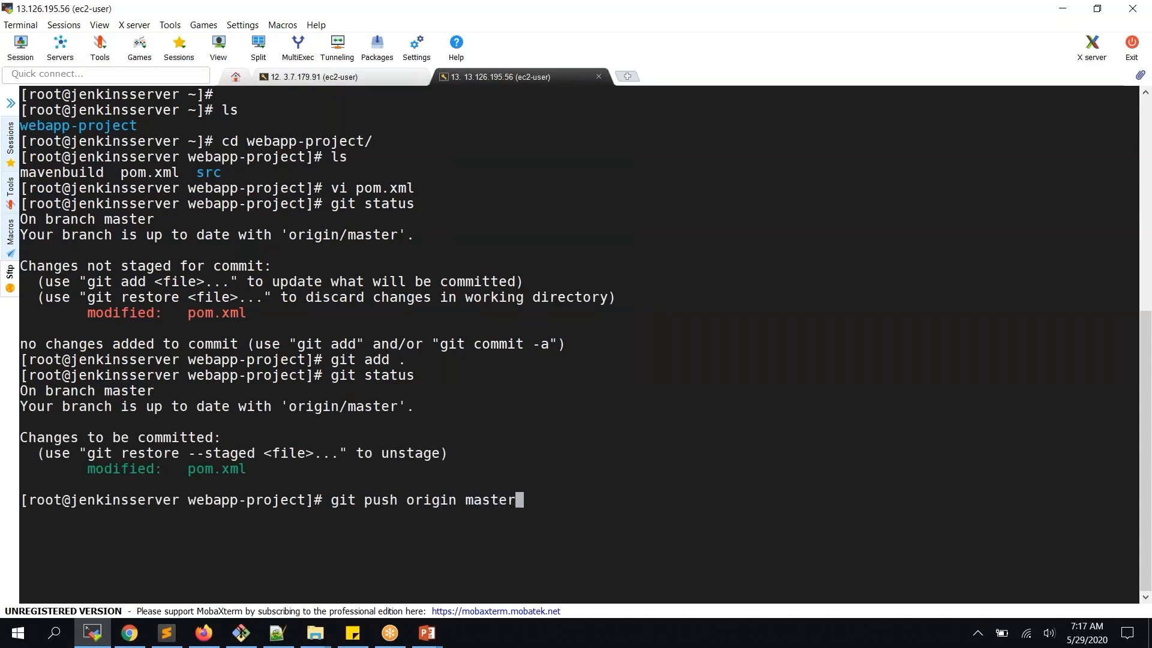
{"action": "key", "text": "Return"}
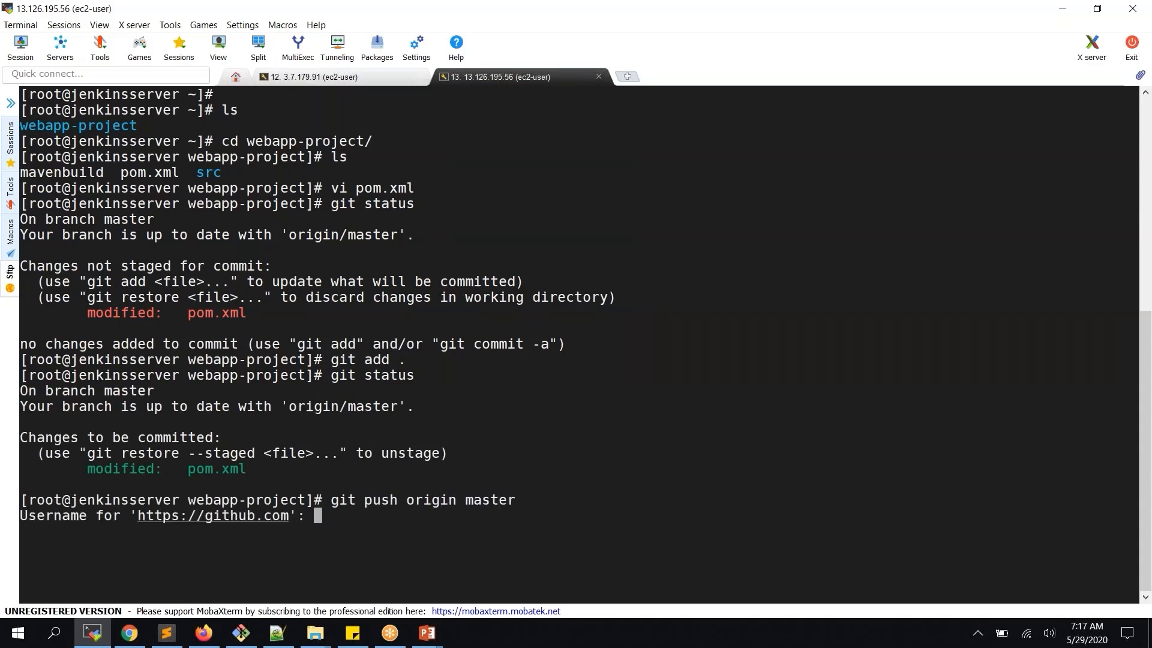
{"action": "type", "text": "arsr"}
{"action": "key", "text": "BackSpace"}
{"action": "key", "text": "BackSpace"}
{"action": "key", "text": "BackSpace"}
{"action": "key", "text": "BackSpace"}
{"action": "key", "text": "ctrl+c"}
Commit the change with message "updated pox.xml with artifactory info"
{"action": "type", "text": "git "}
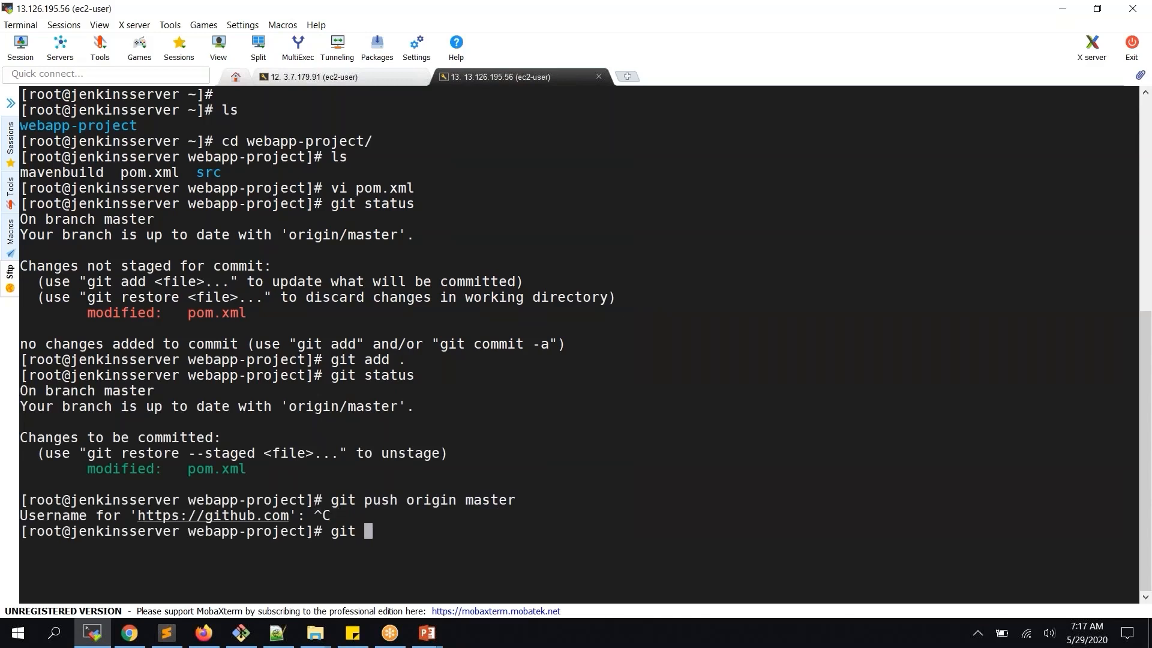
{"action": "type", "text": "commit -m \"updated po"}
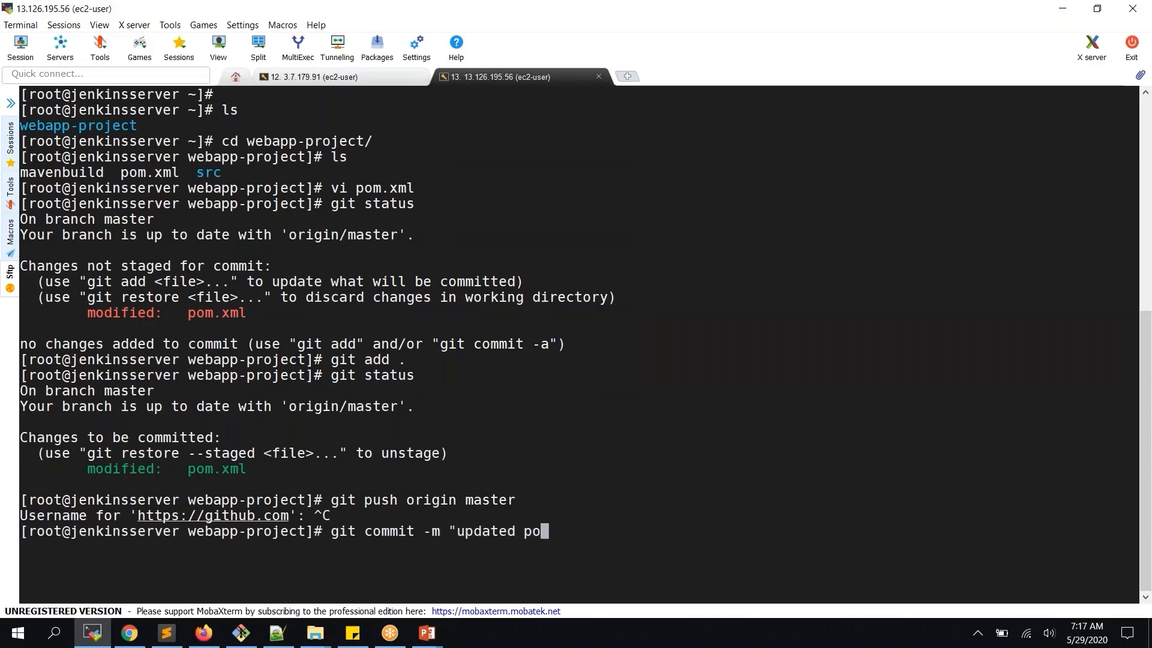
{"action": "type", "text": "x.xml with repo in"}
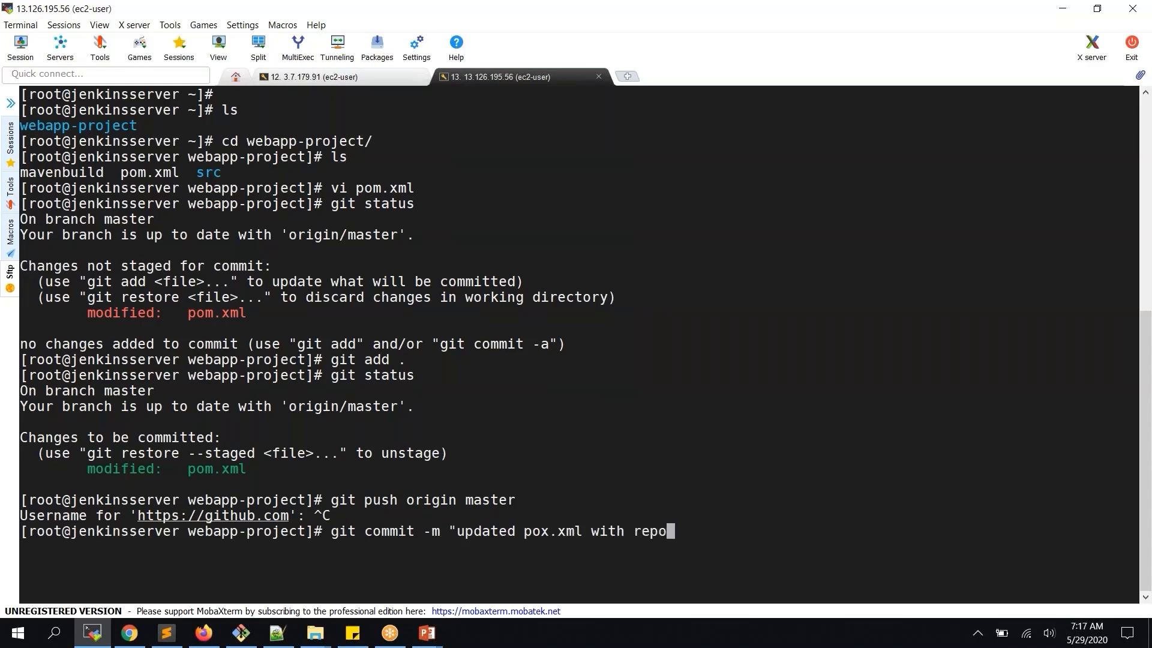
{"action": "key", "text": "BackSpace"}
{"action": "key", "text": "BackSpace"}
{"action": "key", "text": "BackSpace"}
{"action": "key", "text": "BackSpace"}
{"action": "key", "text": "BackSpace"}
{"action": "key", "text": "BackSpace"}
{"action": "key", "text": "BackSpace"}
{"action": "type", "text": "artifactory rep"}
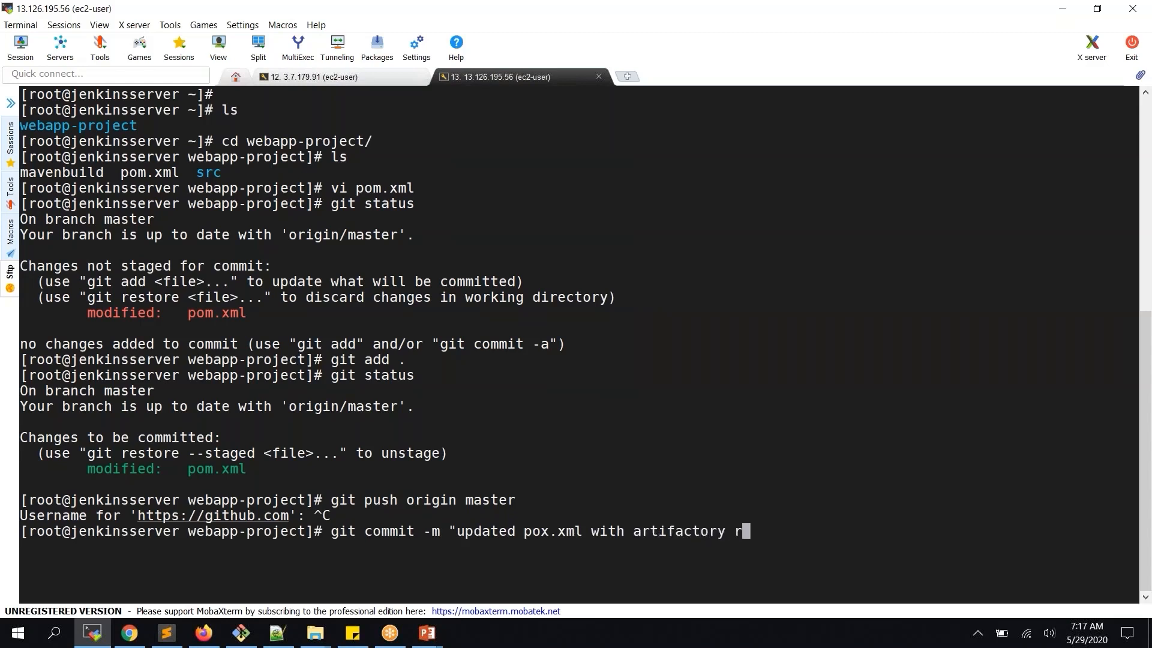
{"action": "key", "text": "BackSpace"}
{"action": "key", "text": "BackSpace"}
{"action": "key", "text": "BackSpace"}
{"action": "type", "text": "info\""}
{"action": "key", "text": "Return"}
Push to origin master, entering the GitHub username and password, retrying after a failed login
{"action": "type", "text": "git"}
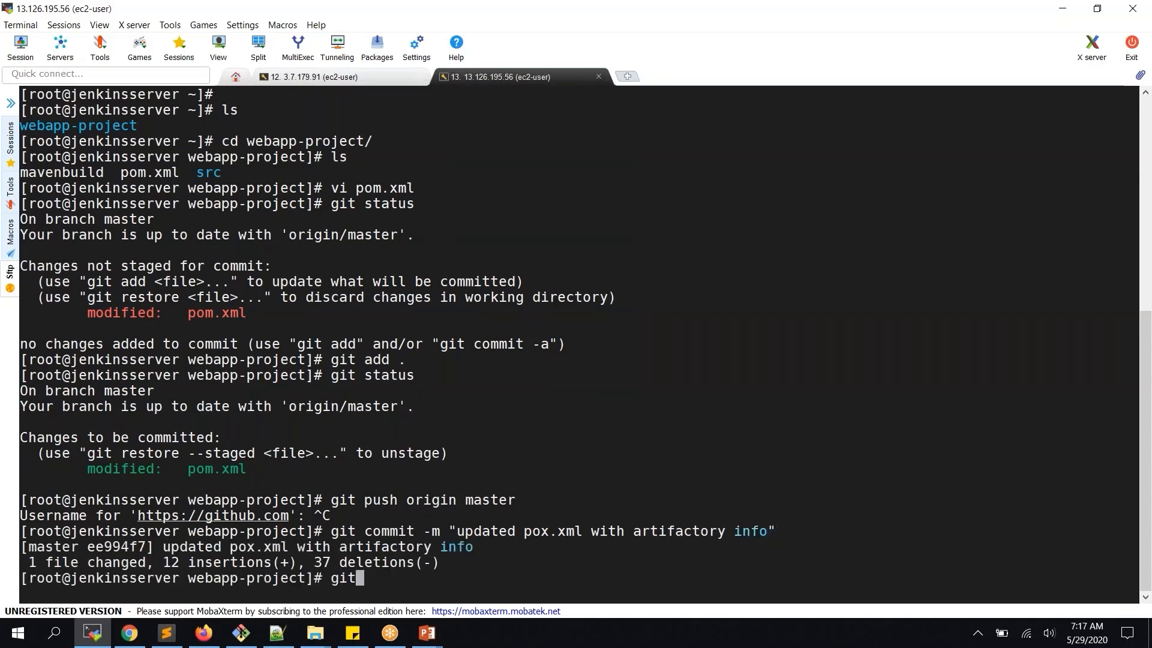
{"action": "type", "text": " push orig"}
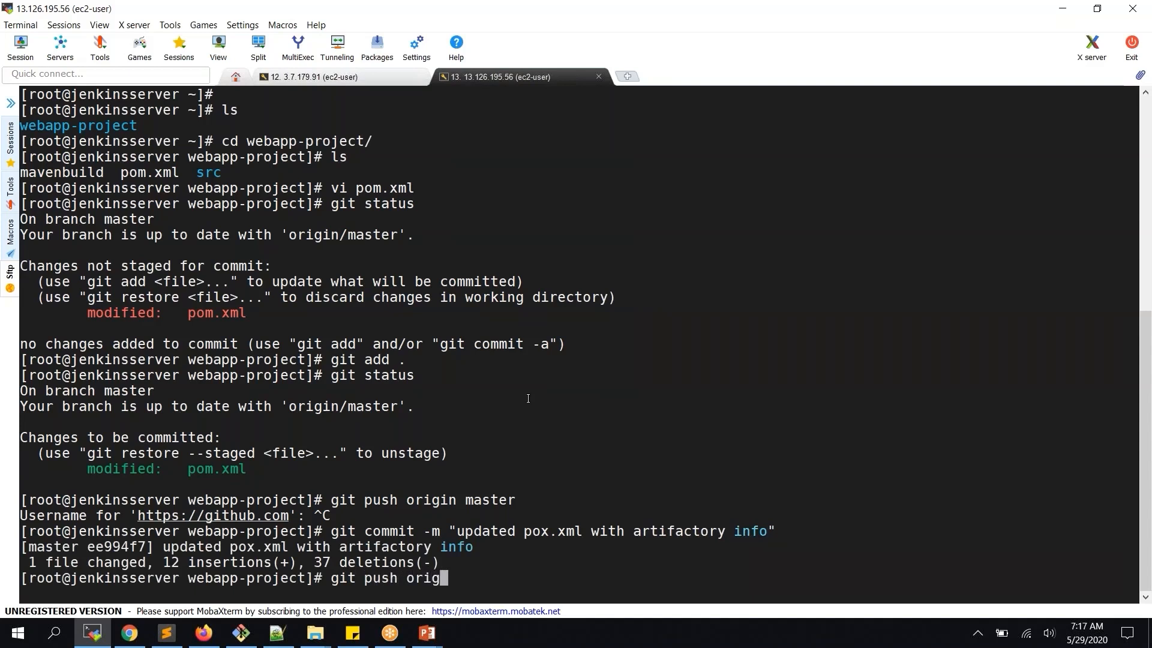
{"action": "type", "text": "in master"}
{"action": "key", "text": "Return"}
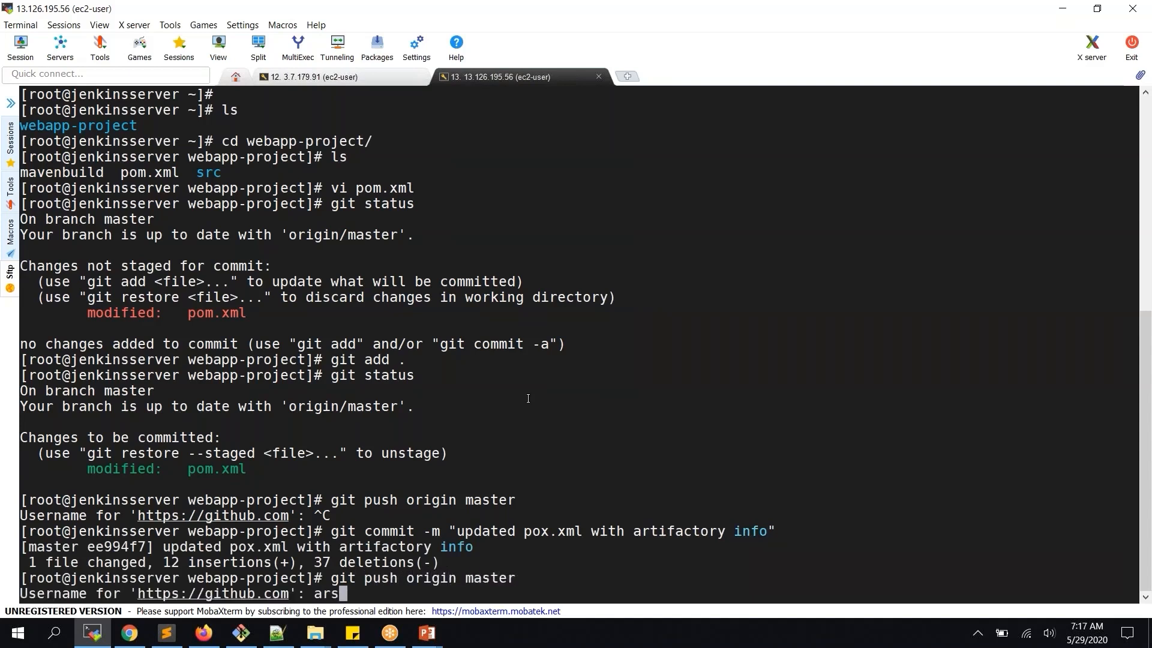
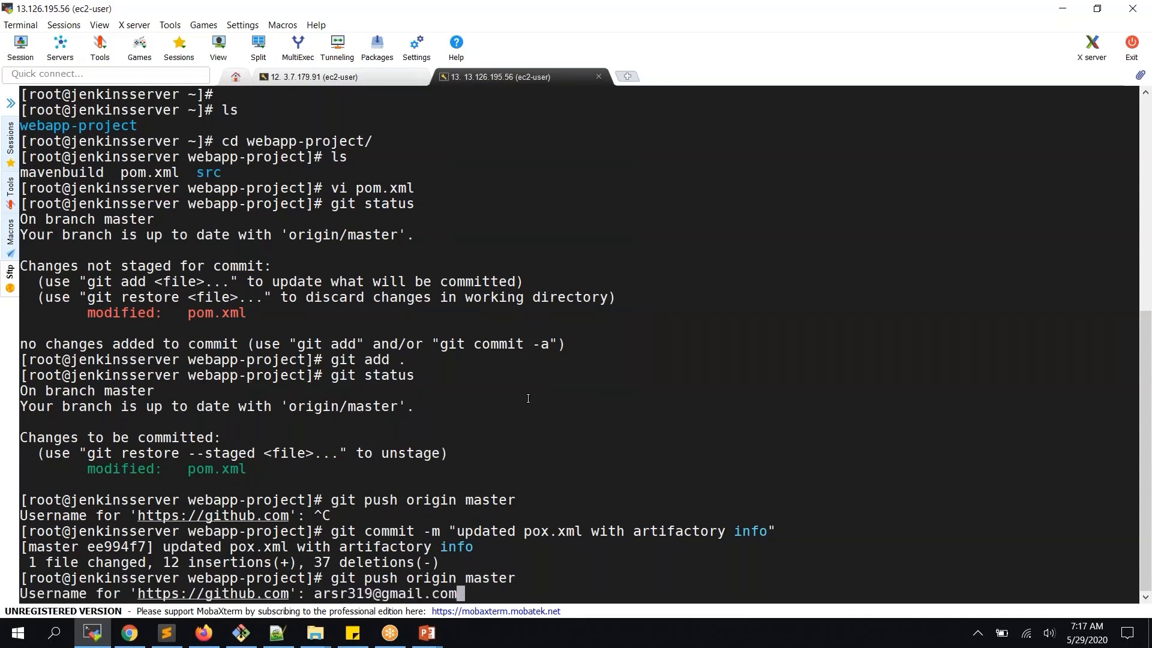
{"action": "key", "text": "Return"}
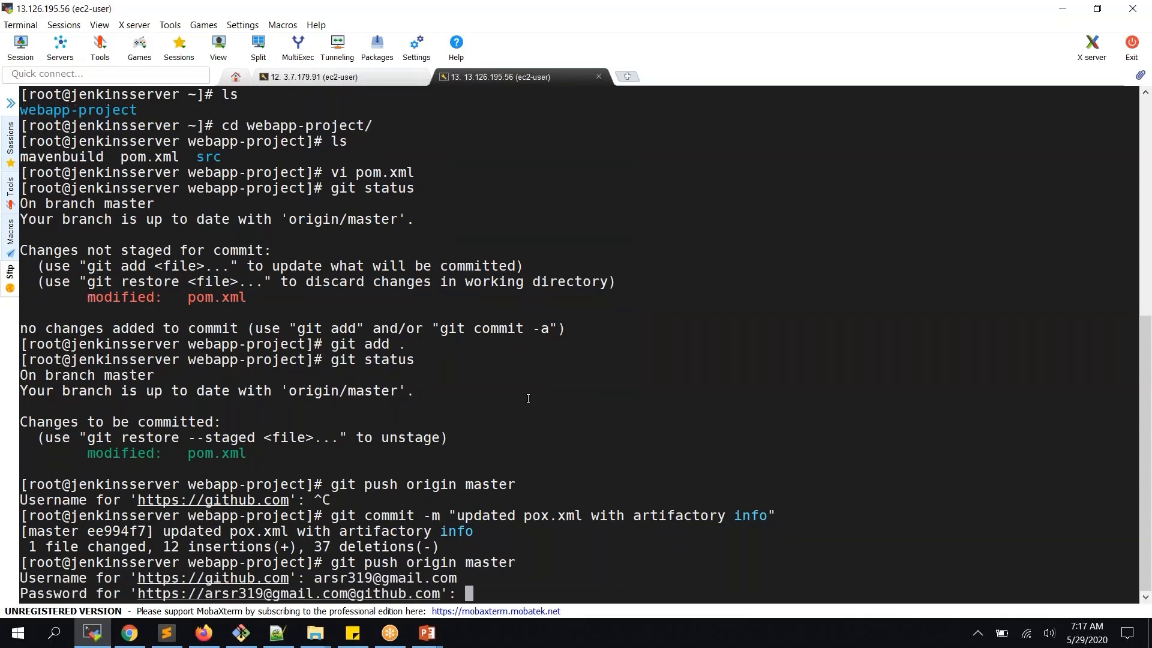
{"action": "key", "text": "Return"}
{"action": "key", "text": "Up"}
{"action": "key", "text": "Return"}
{"action": "key", "text": "Return"}
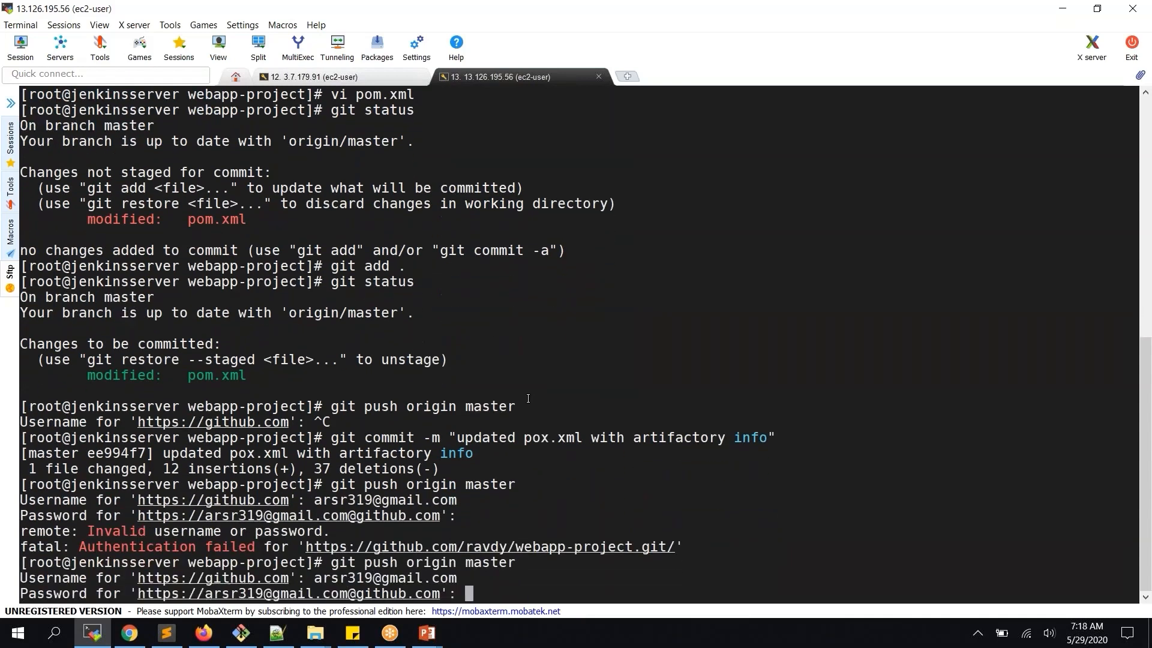
{"action": "key", "text": "Return"}
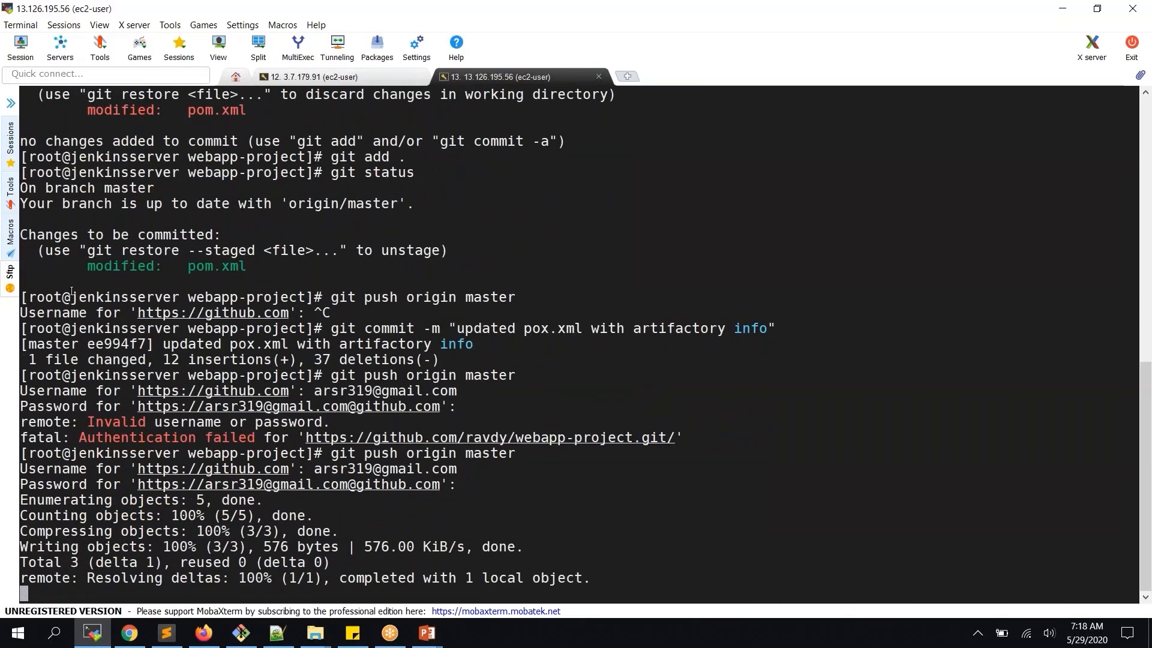
{"action": "left_click", "coordinate": [129, 632]}
Check the pushed distributionManagement section at the end of GitHub's pom.xml, then open the artifactory_project1 Jenkins job
{"action": "key", "text": "alt+Tab"}
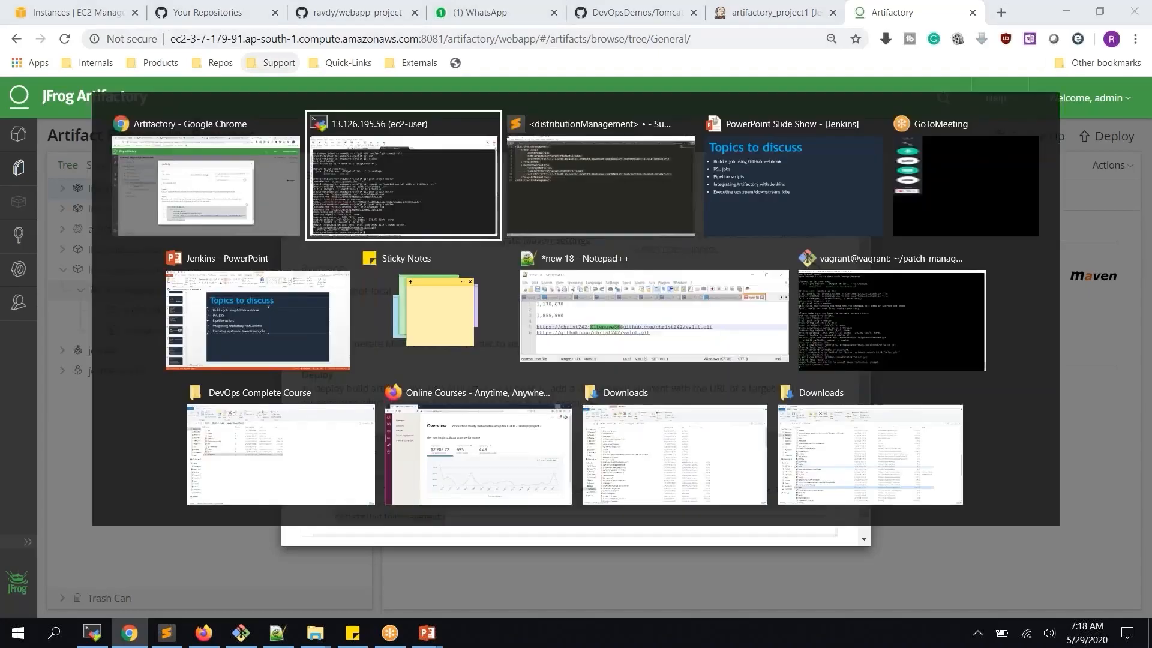
{"action": "key", "text": "alt+Tab"}
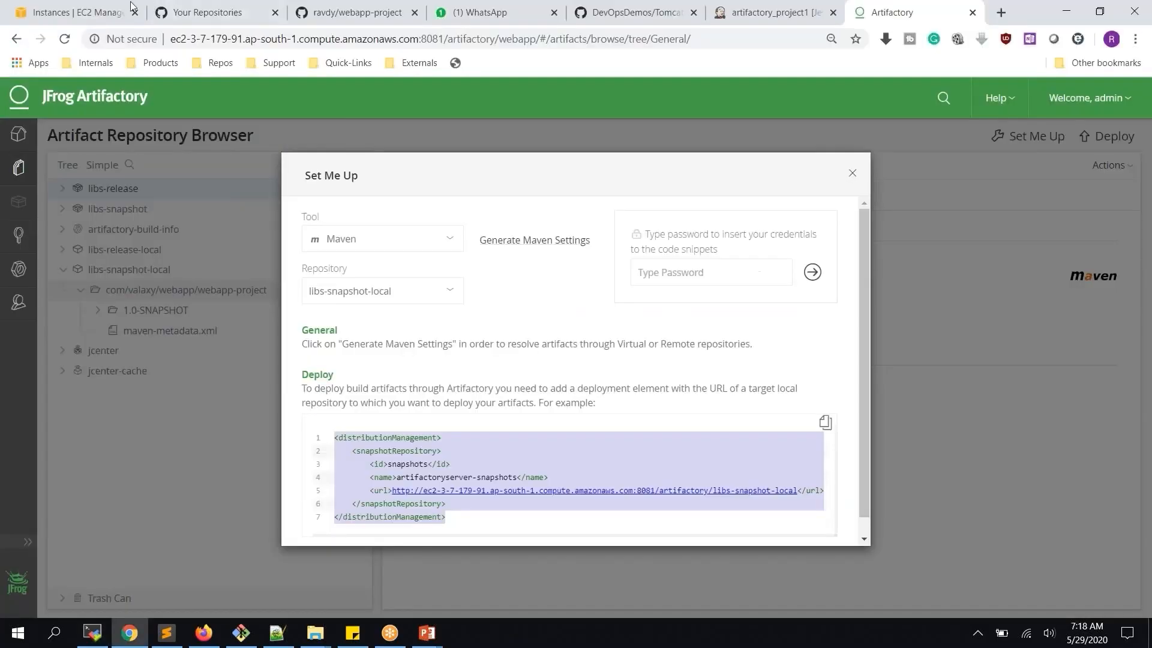
{"action": "left_click", "coordinate": [324, 13]}
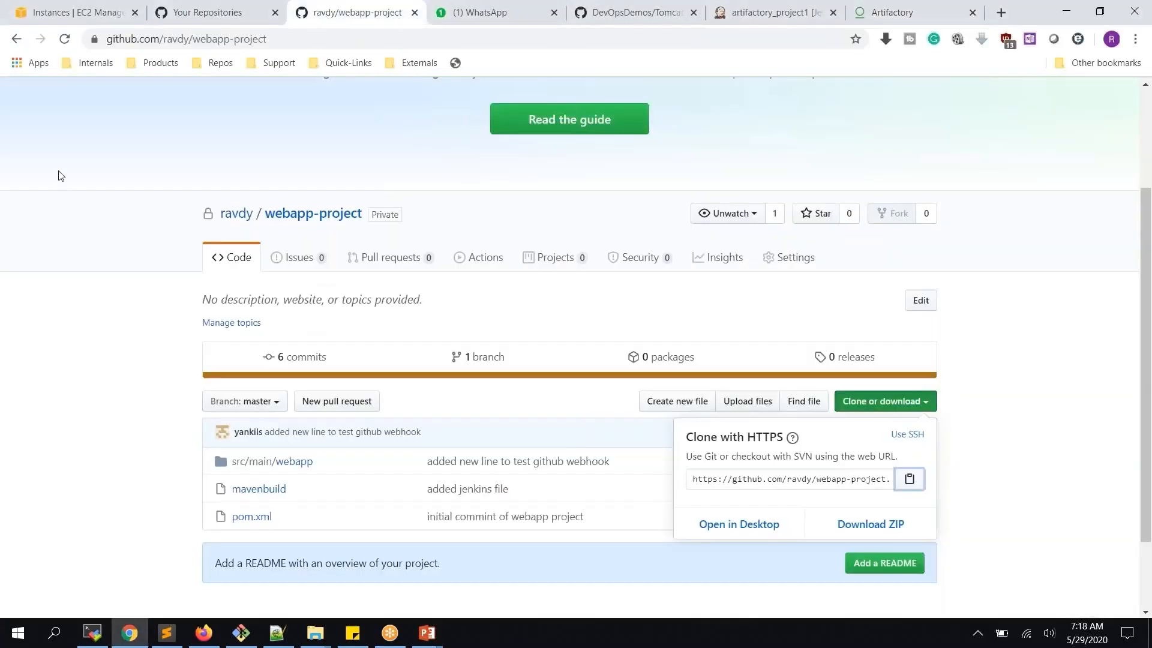
{"action": "left_click", "coordinate": [262, 517]}
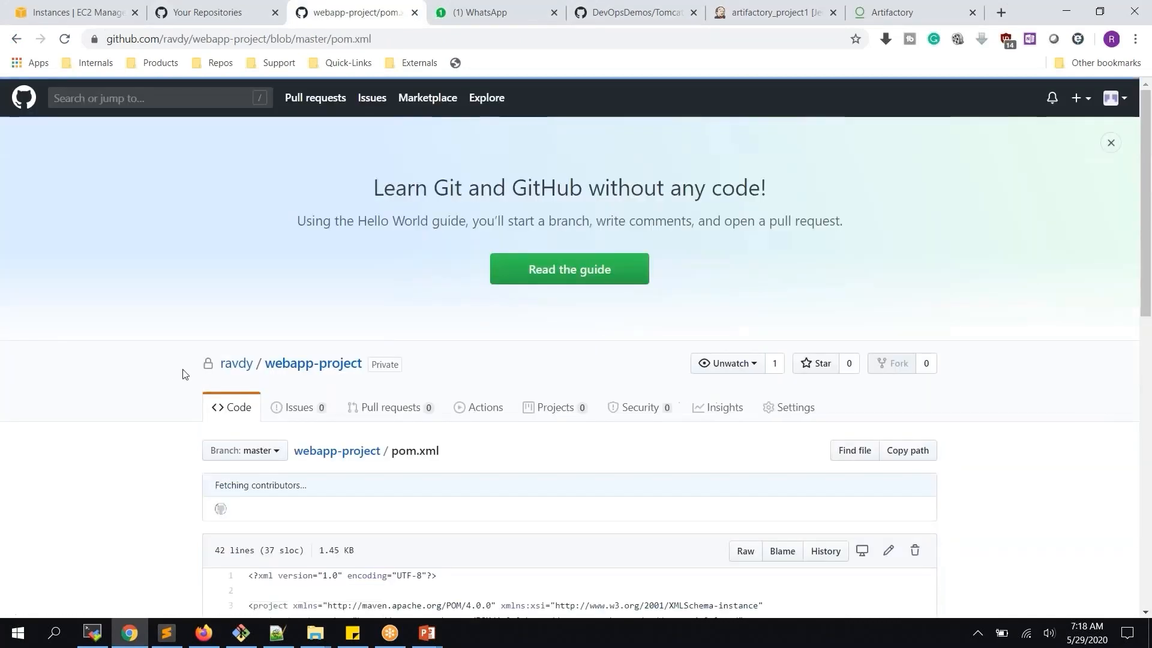
{"action": "scroll", "coordinate": [207, 358], "scroll_direction": "down", "scroll_amount": 9}
{"action": "scroll", "coordinate": [320, 504], "scroll_direction": "down", "scroll_amount": 3}
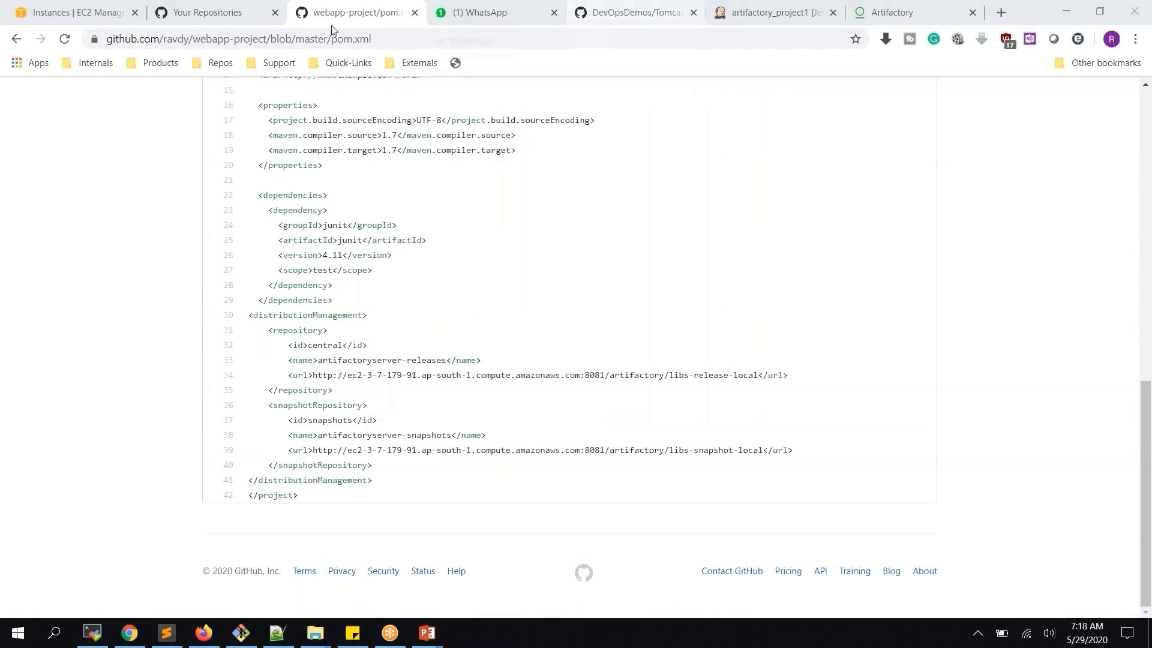
{"action": "left_click", "coordinate": [750, 12]}
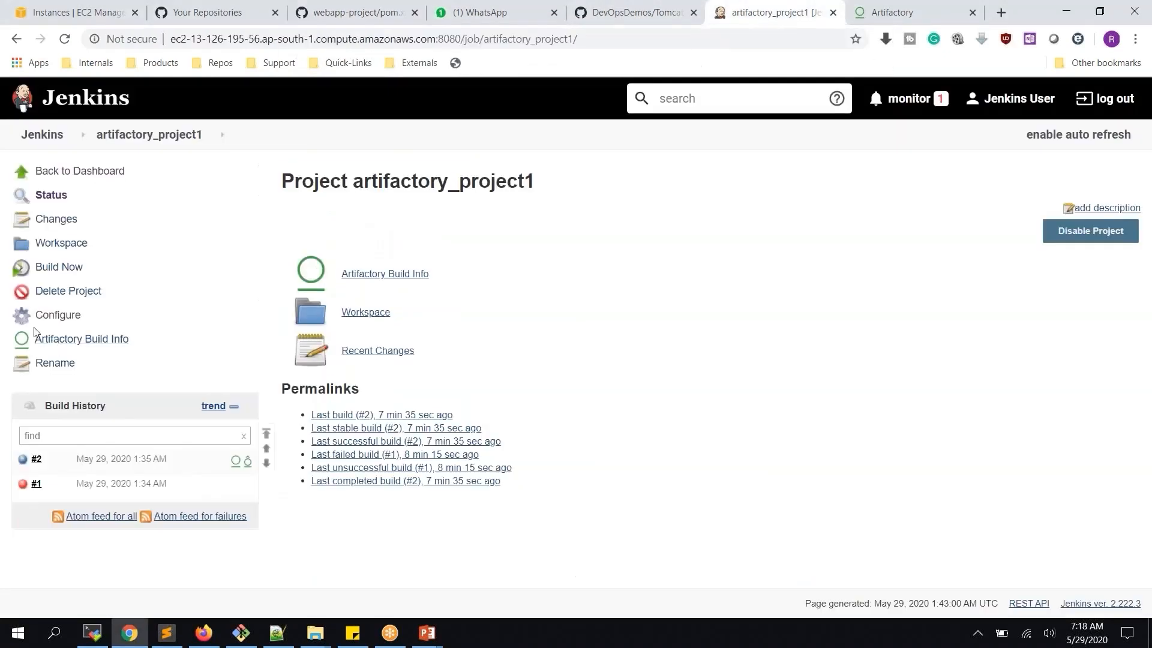
Run build #3 of artifactory_project1 and check the local repository install path in its console
{"action": "left_click", "coordinate": [66, 267]}
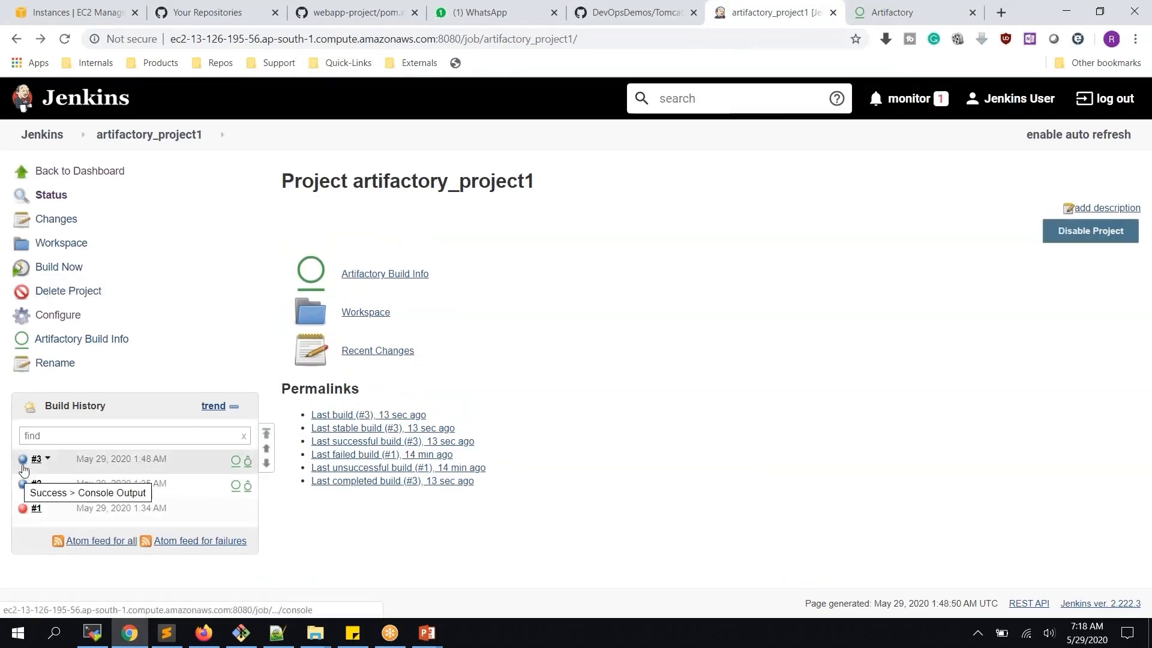
{"action": "left_click", "coordinate": [23, 458]}
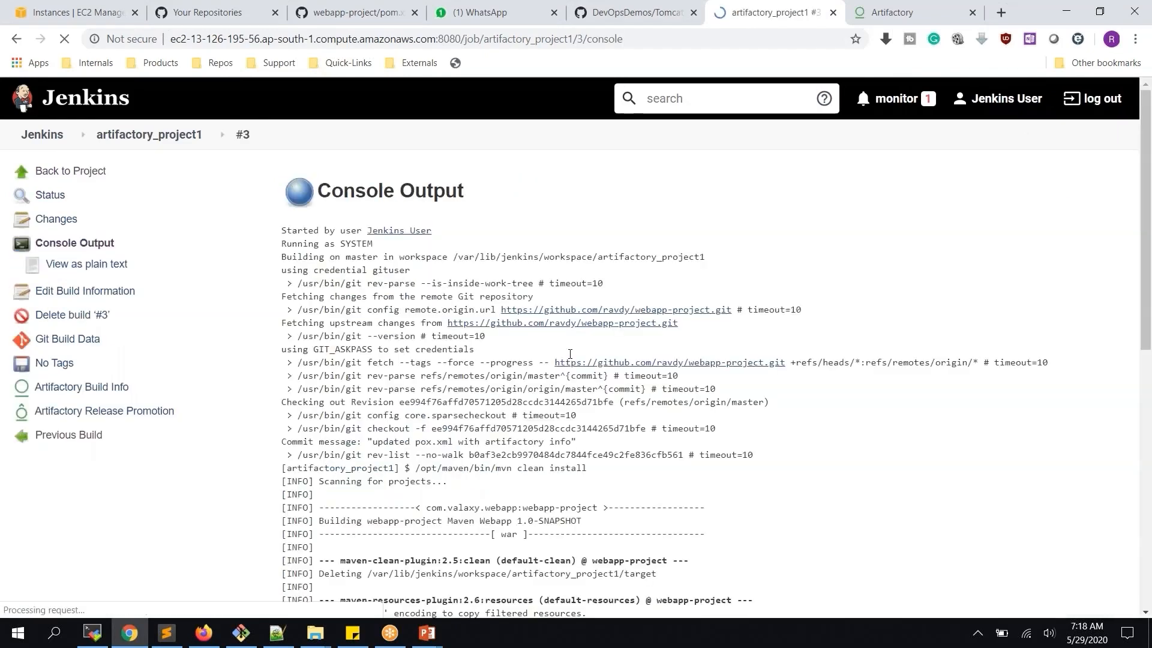
{"action": "scroll", "coordinate": [576, 347], "scroll_direction": "down", "scroll_amount": 9}
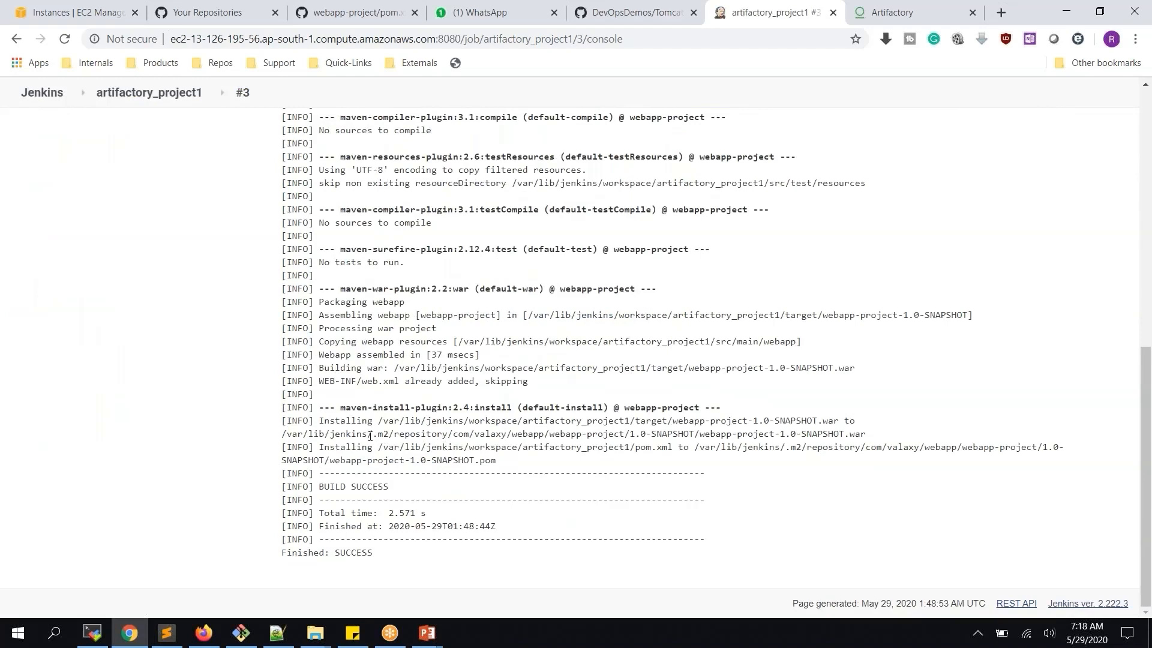
{"action": "left_click_drag", "start_coordinate": [371, 436], "coordinate": [881, 435]}
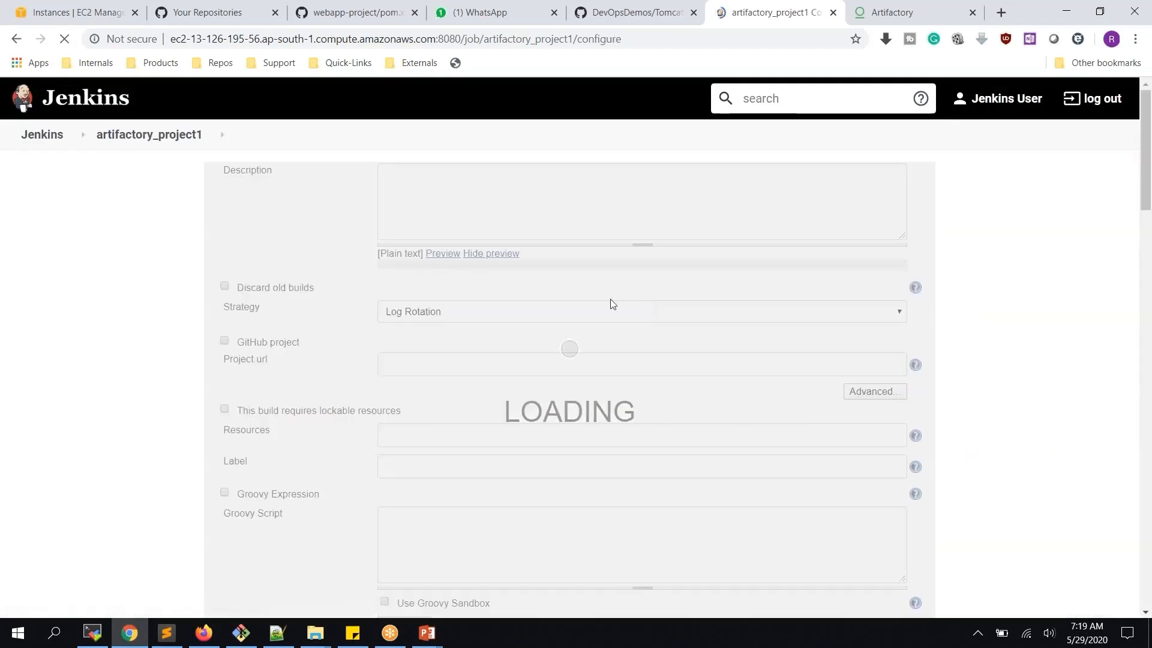
Change the Maven goals to clean install deploy and save the job
{"action": "scroll", "coordinate": [612, 300], "scroll_direction": "down", "scroll_amount": 10}
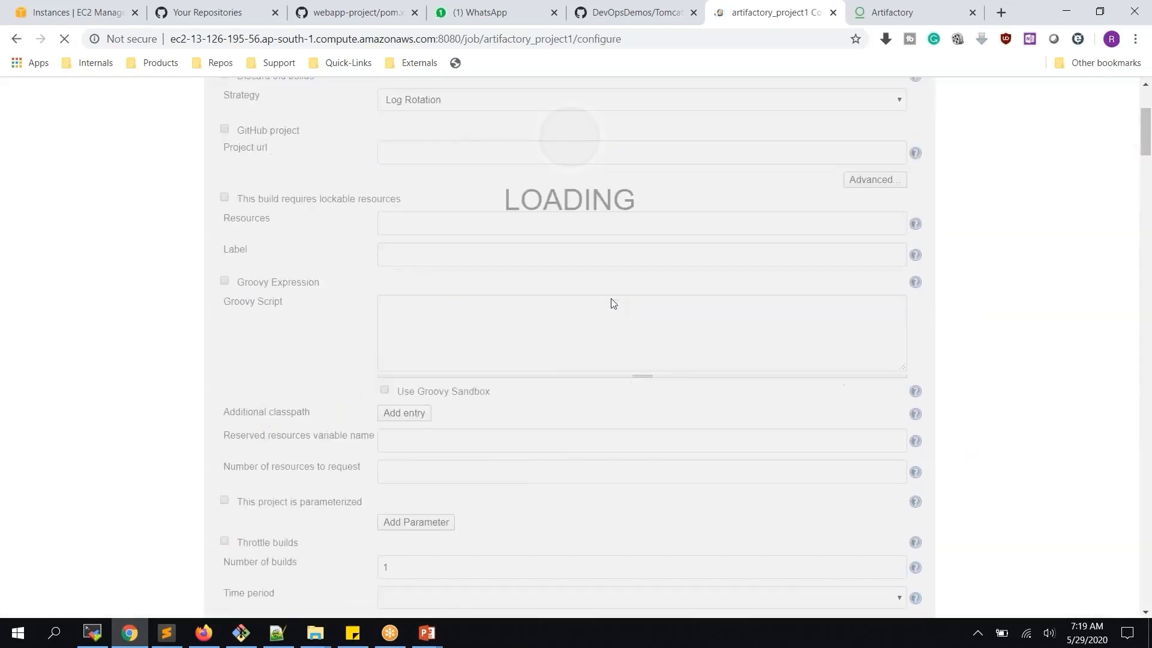
{"action": "scroll", "coordinate": [613, 303], "scroll_direction": "down", "scroll_amount": 15}
{"action": "left_click", "coordinate": [510, 301]}
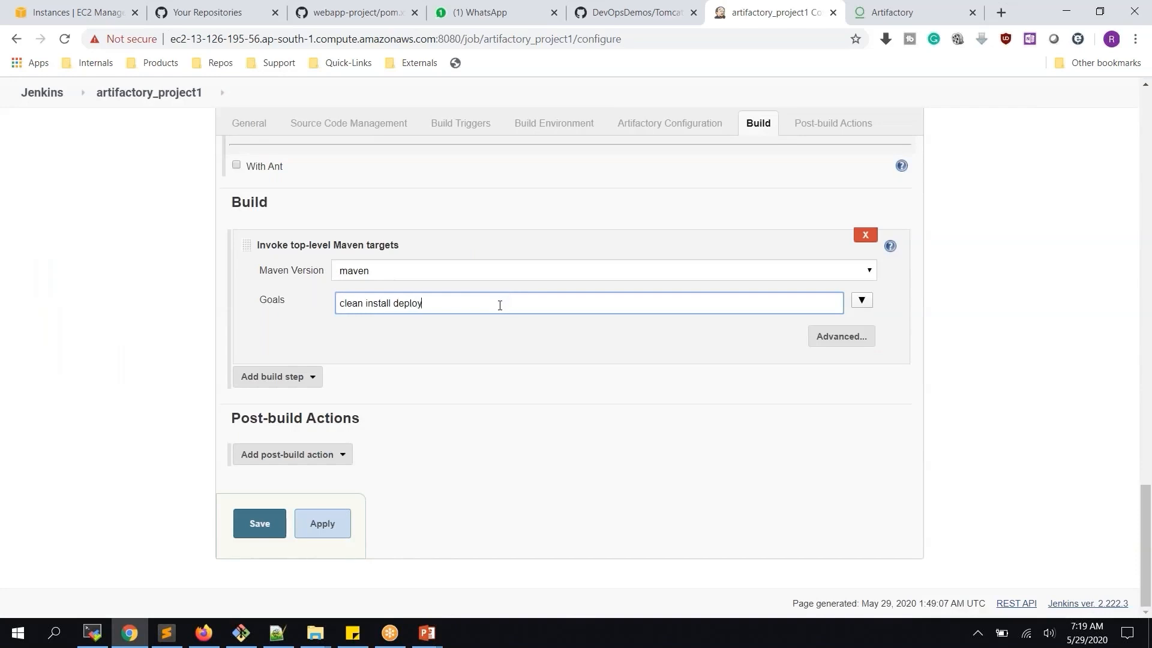
{"action": "left_click", "coordinate": [252, 529]}
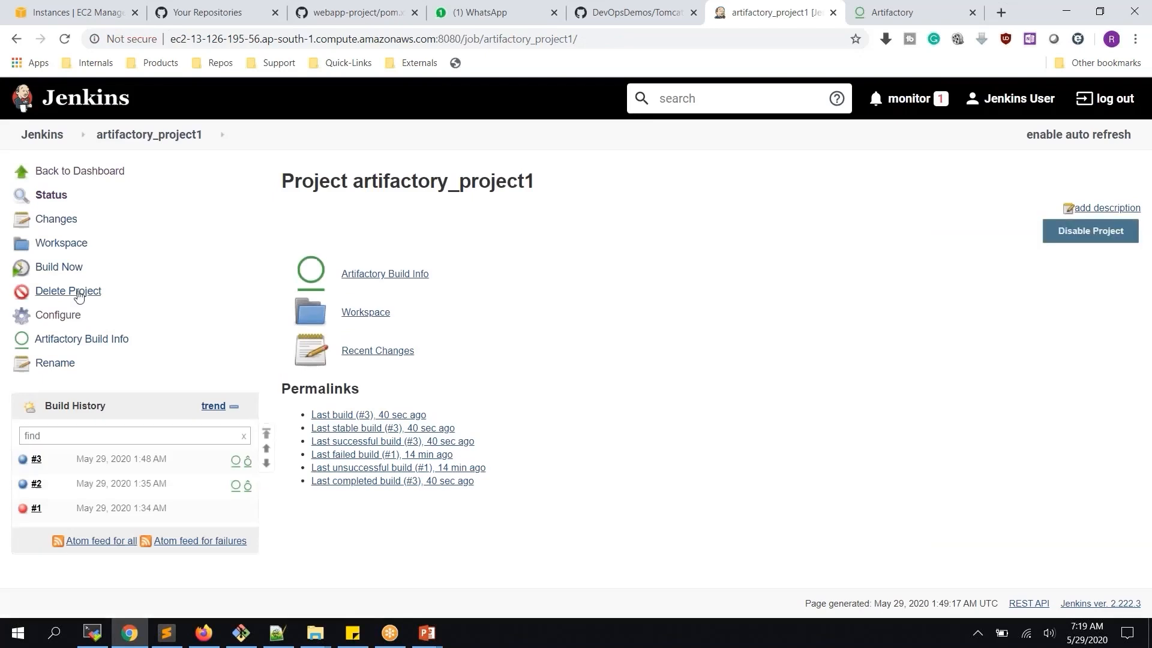
Run build #4 and inspect its console's 401 Unauthorized failure deploying to libs-snapshot-local
{"action": "left_click", "coordinate": [71, 268]}
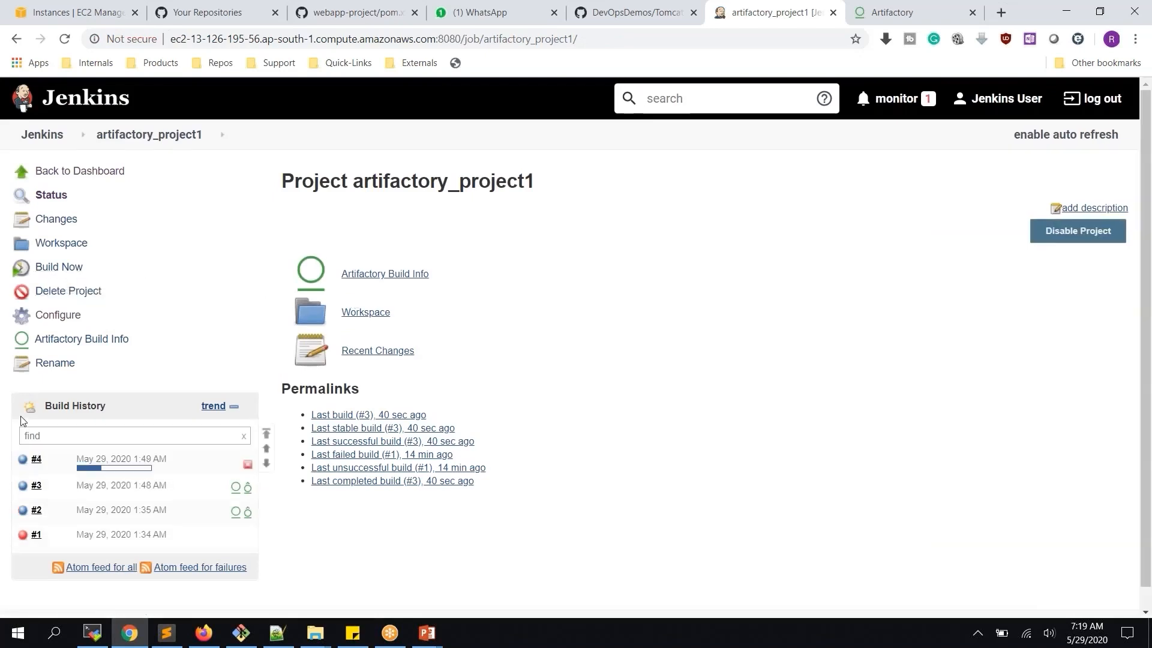
{"action": "left_click", "coordinate": [52, 461]}
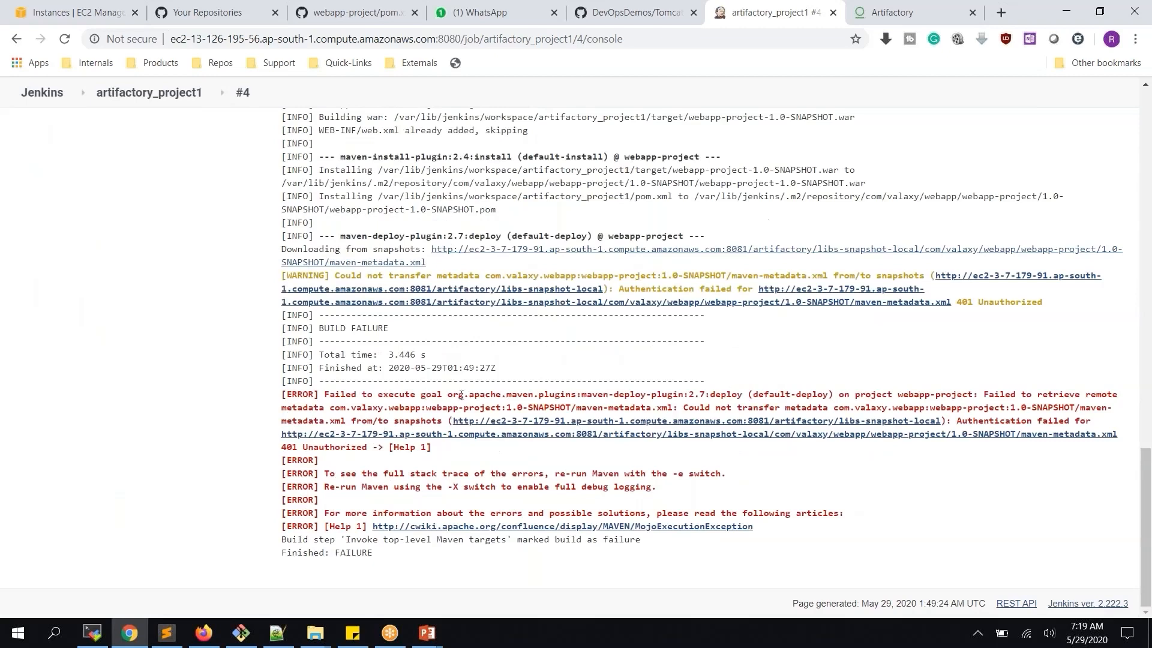
{"action": "left_click_drag", "start_coordinate": [459, 394], "coordinate": [739, 394]}
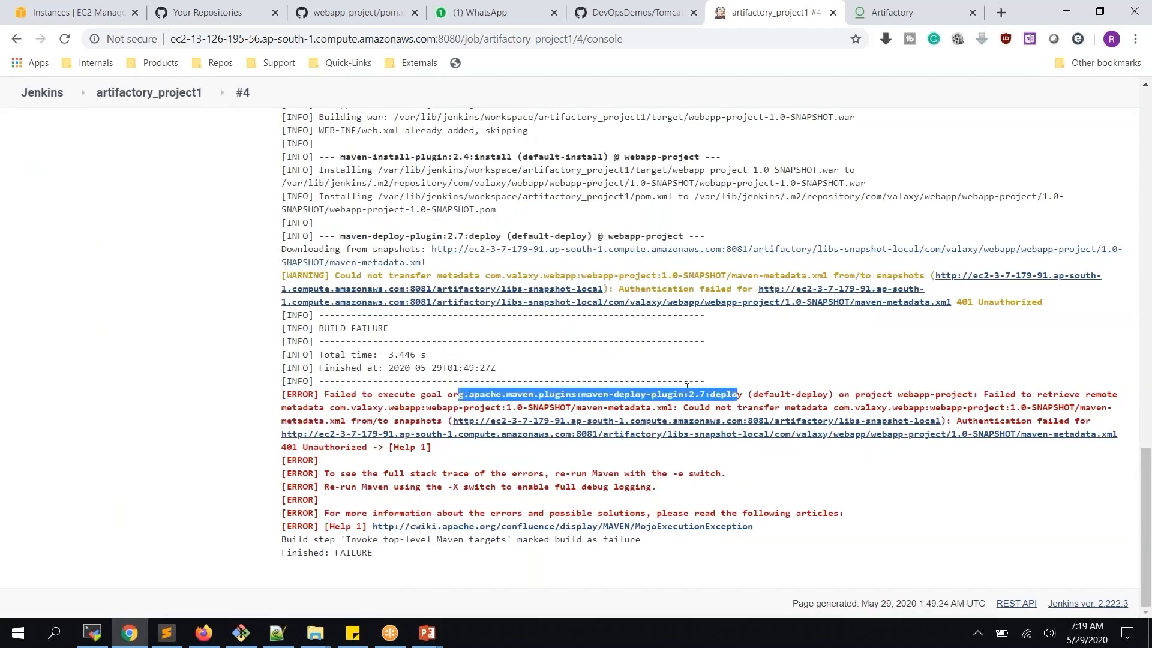
{"action": "left_click", "coordinate": [119, 374]}
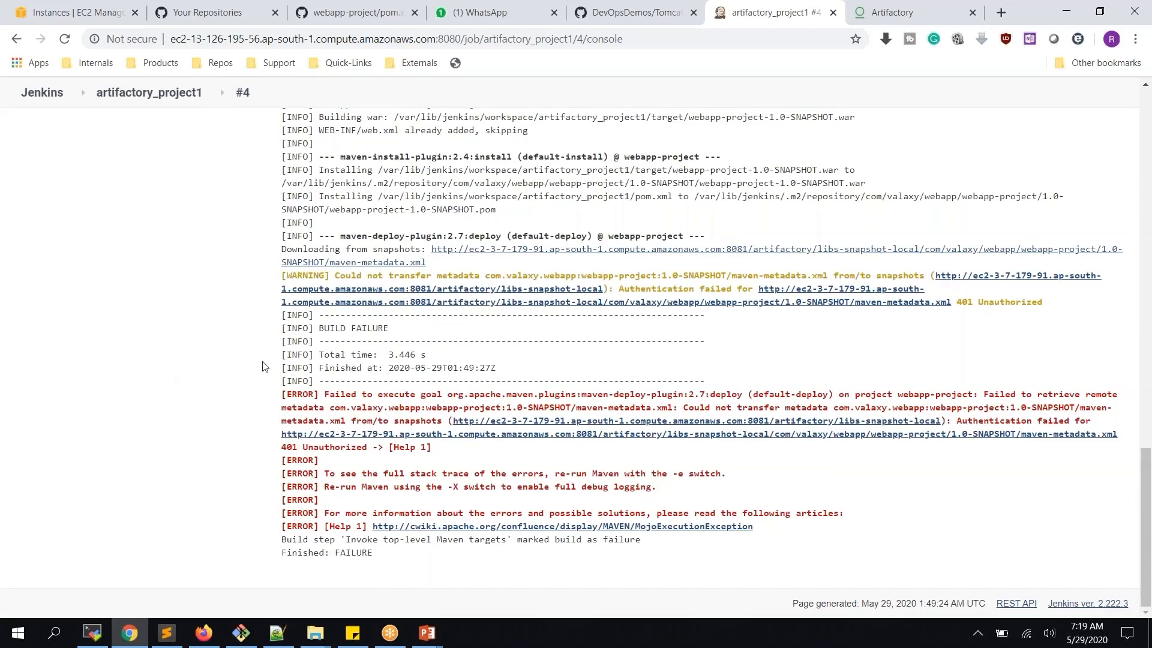
{"action": "scroll", "coordinate": [262, 366], "scroll_direction": "up", "scroll_amount": 1}
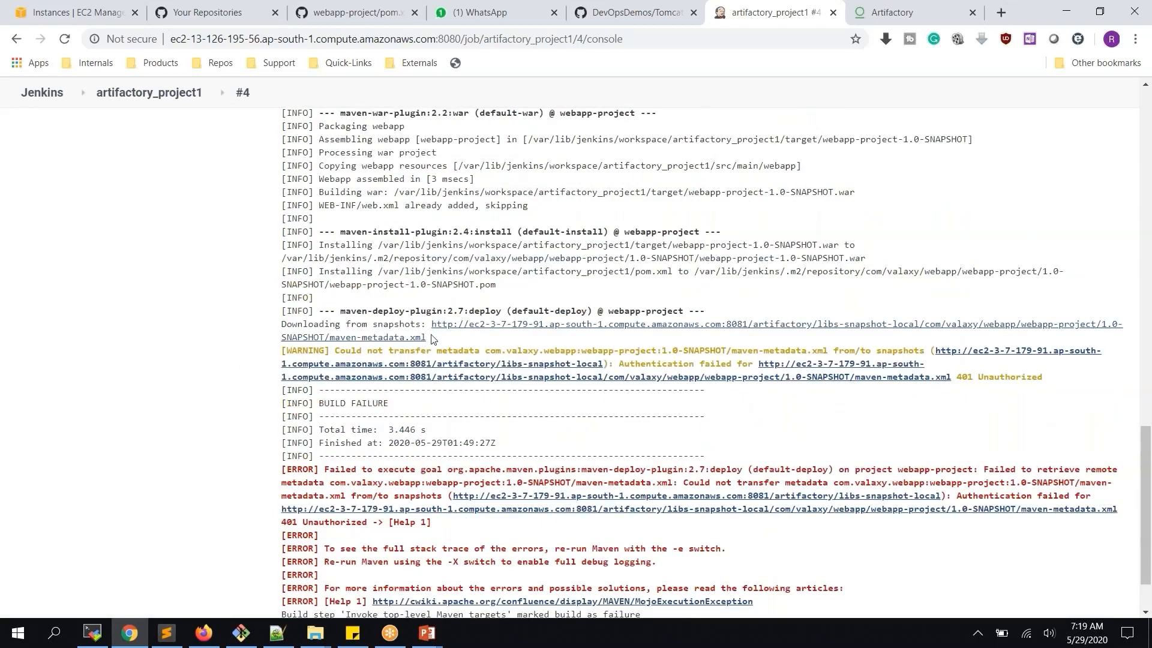
{"action": "left_click_drag", "start_coordinate": [430, 326], "coordinate": [436, 336]}
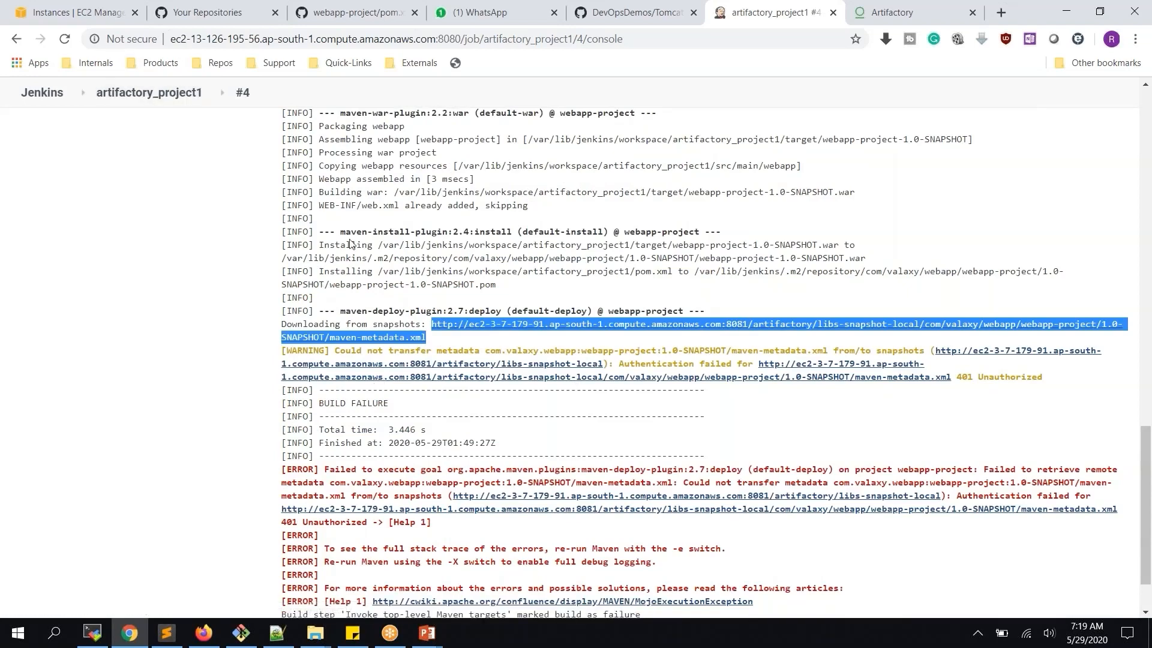
{"action": "left_click", "coordinate": [93, 632]}
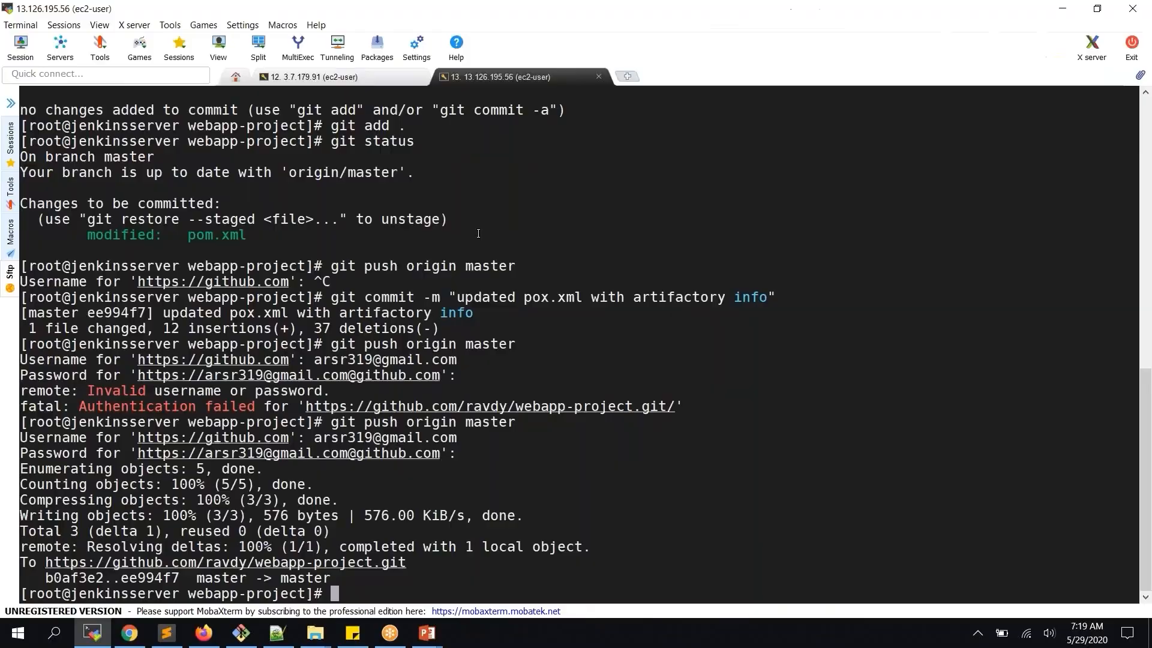
Clear the terminal, list /opt, and move into /opt/maven
{"action": "type", "text": "clea"}
{"action": "key", "text": "Return"}
{"action": "type", "text": "clear"}
{"action": "key", "text": "Return"}
{"action": "key", "text": "Return"}
{"action": "type", "text": "cd /opt"}
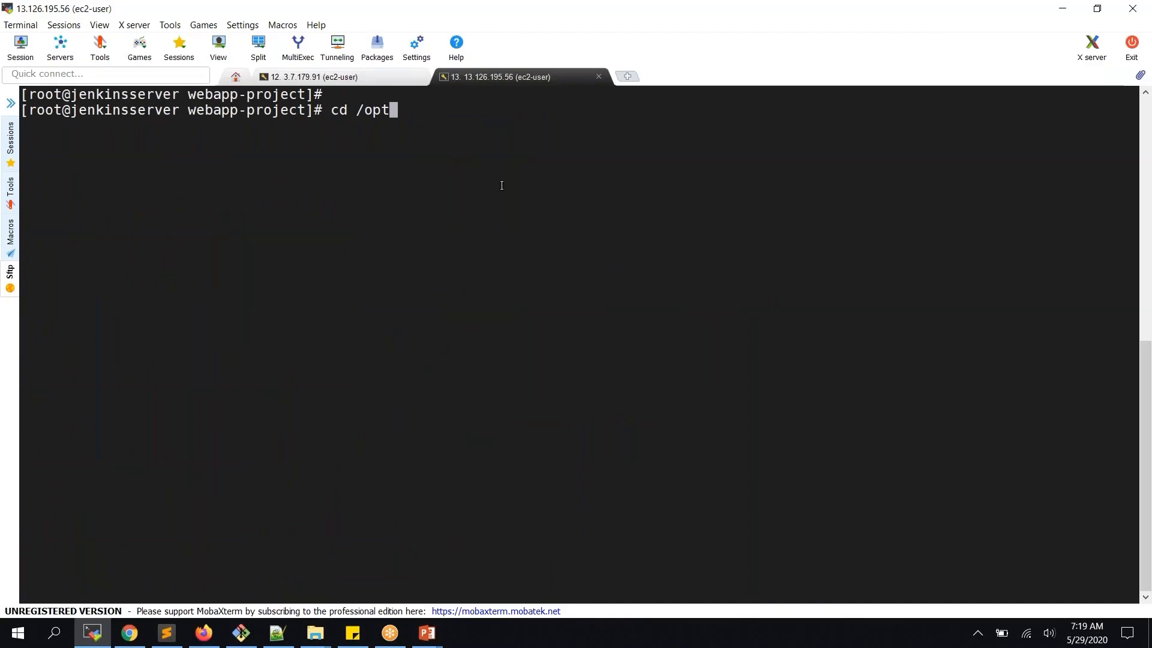
{"action": "key", "text": "Return"}
{"action": "type", "text": "ls"}
{"action": "key", "text": "Return"}
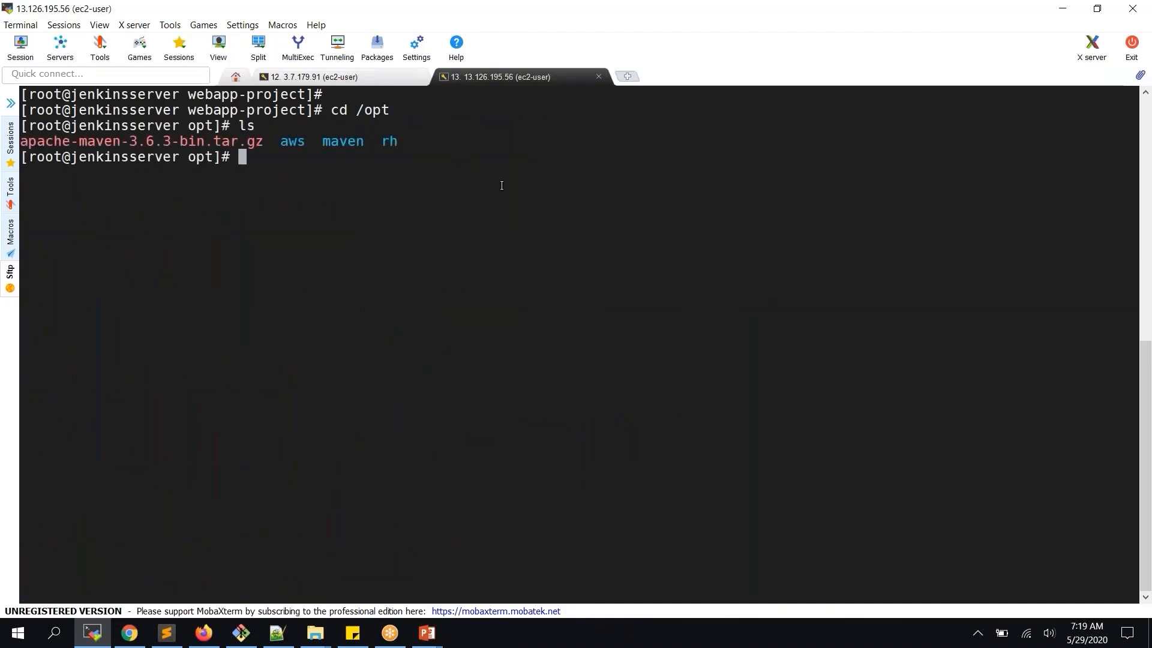
{"action": "type", "text": "cd m"}
{"action": "key", "text": "Tab"}
{"action": "key", "text": "Return"}
List the maven folder, enter conf, and list its files
{"action": "type", "text": "ls"}
{"action": "key", "text": "Return"}
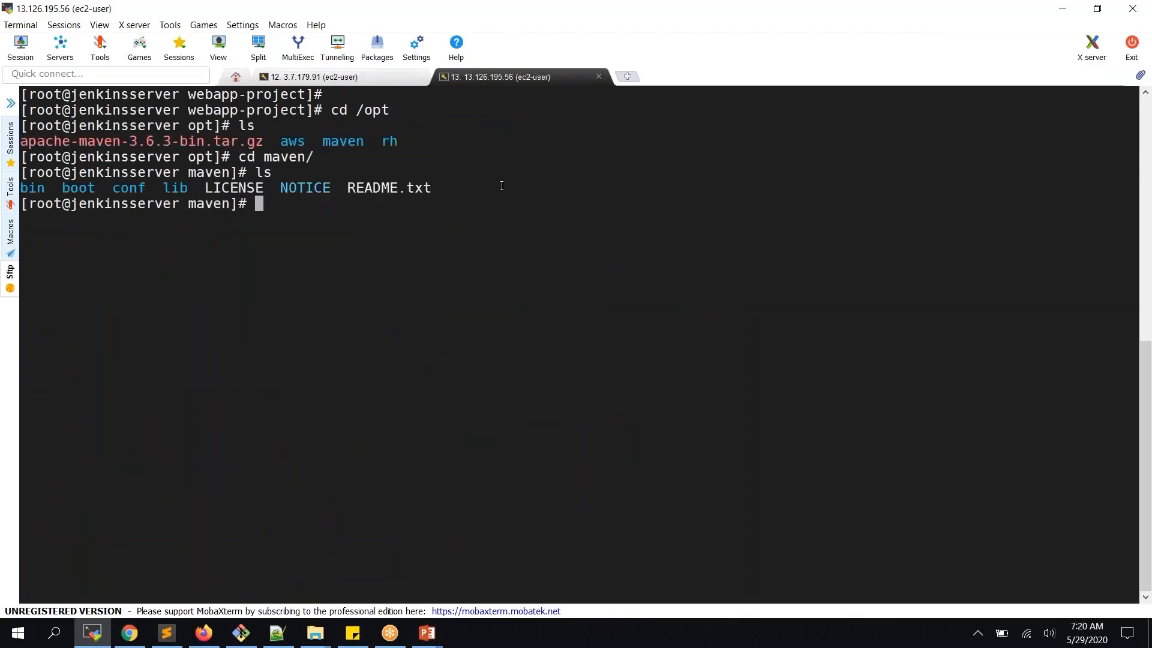
{"action": "type", "text": "cd c"}
{"action": "key", "text": "Tab"}
{"action": "key", "text": "Return"}
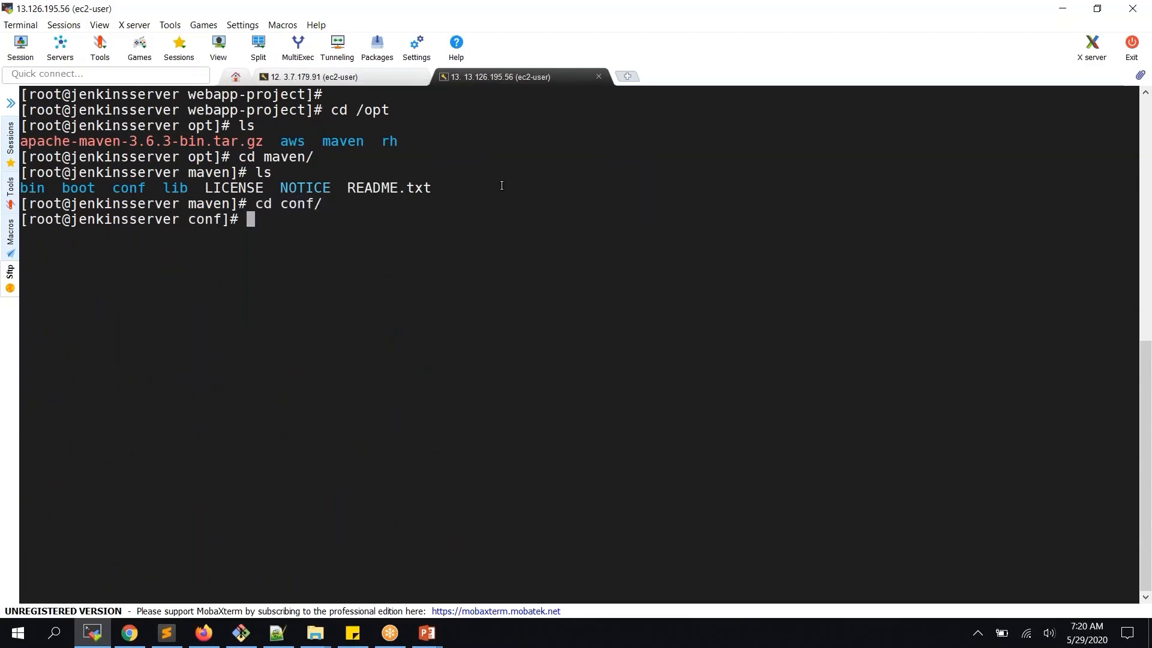
{"action": "type", "text": "ls"}
{"action": "key", "text": "Return"}
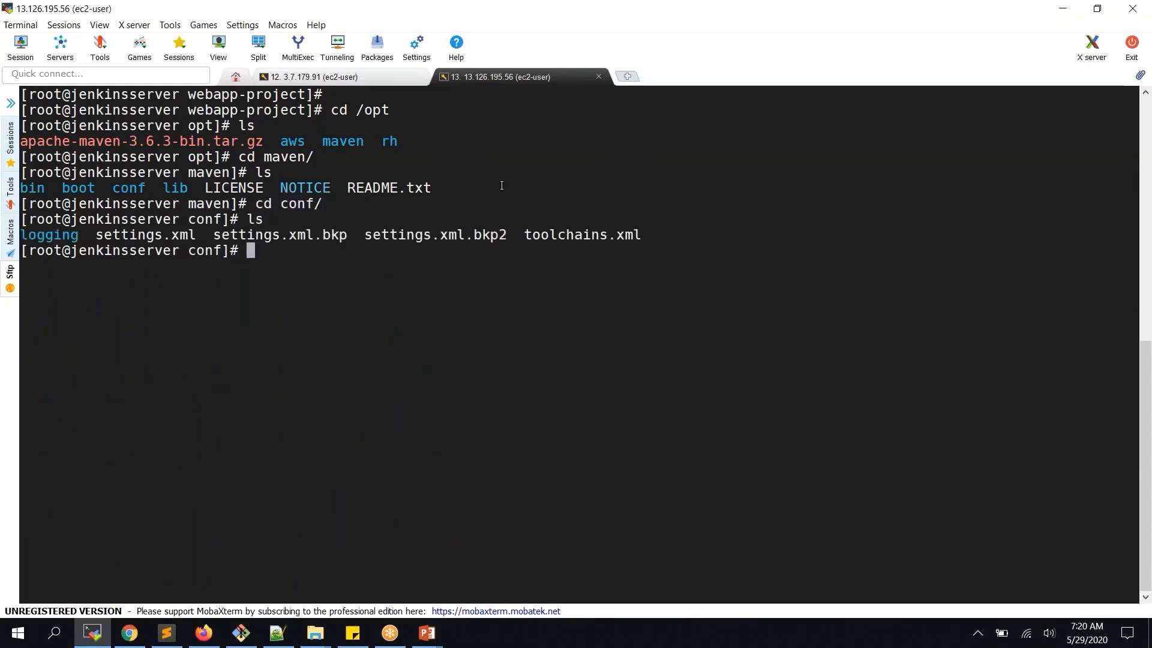
Print settings.xml with cat and review its commented-out activeProfiles section
{"action": "double_click", "coordinate": [160, 250]}
{"action": "left_click", "coordinate": [174, 237]}
{"action": "double_click", "coordinate": [173, 237]}
{"action": "key", "text": "ctrl+c"}
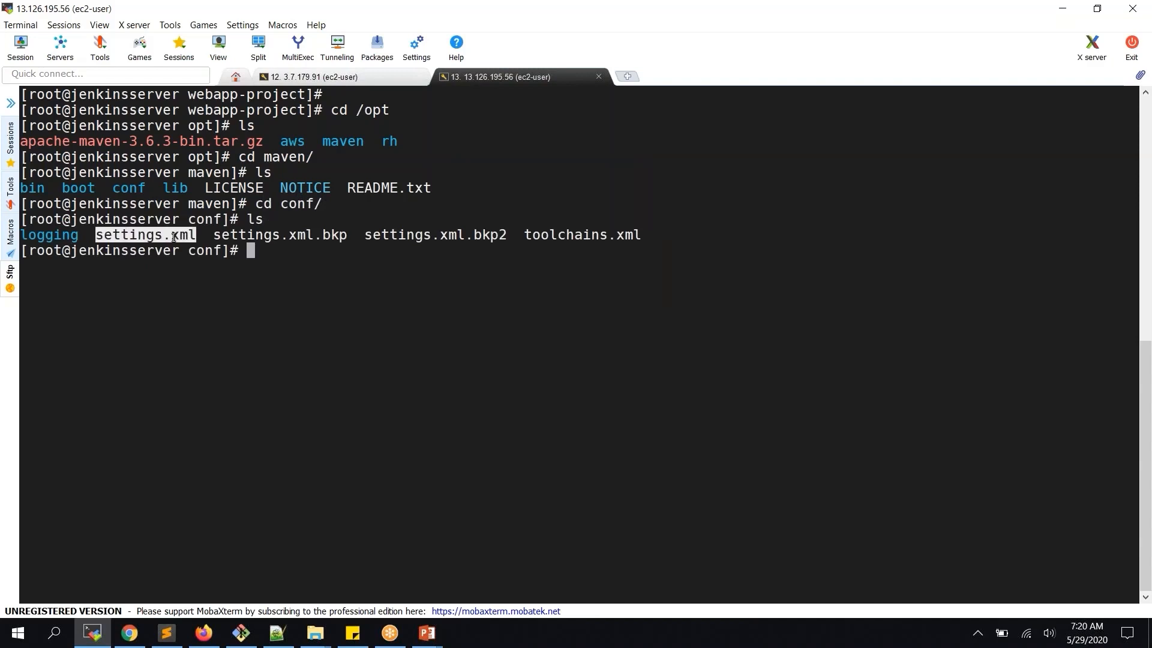
{"action": "type", "text": "cat"}
{"action": "right_click", "coordinate": [173, 237]}
{"action": "key", "text": "Return"}
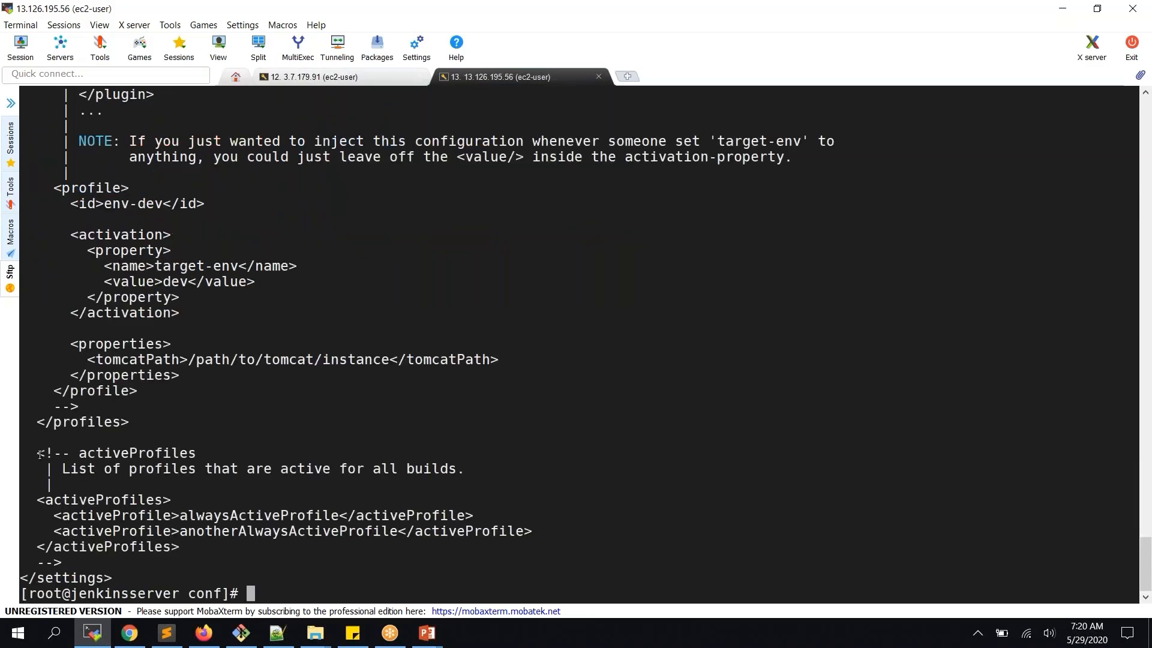
{"action": "left_click_drag", "start_coordinate": [38, 453], "coordinate": [85, 555]}
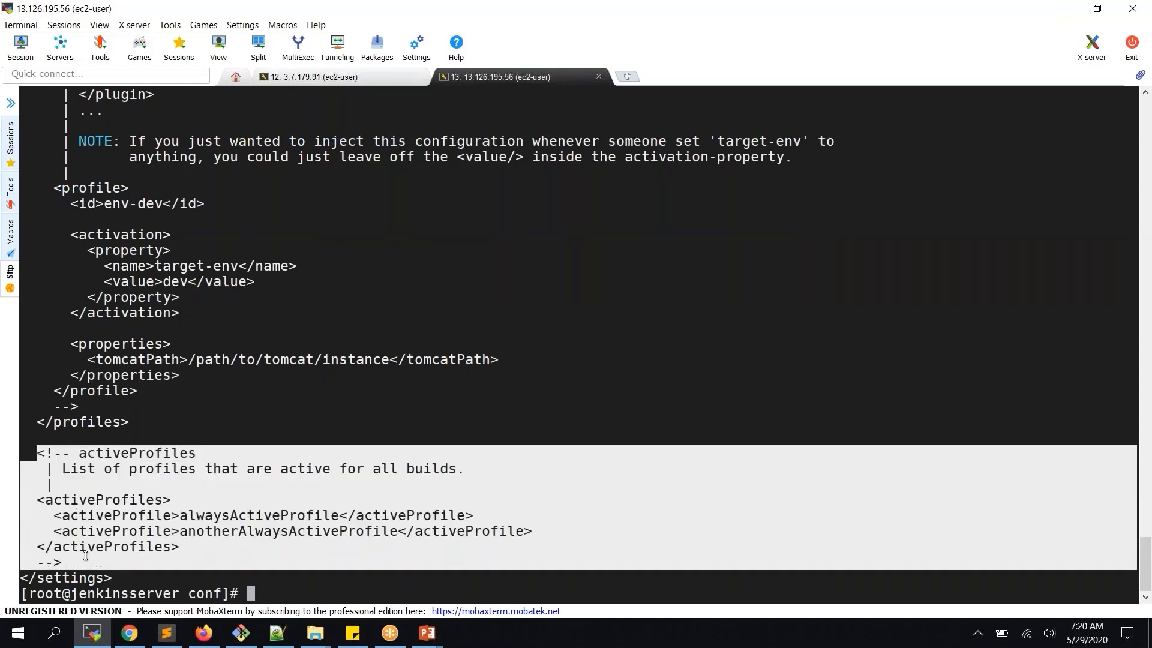
{"action": "left_click", "coordinate": [305, 468]}
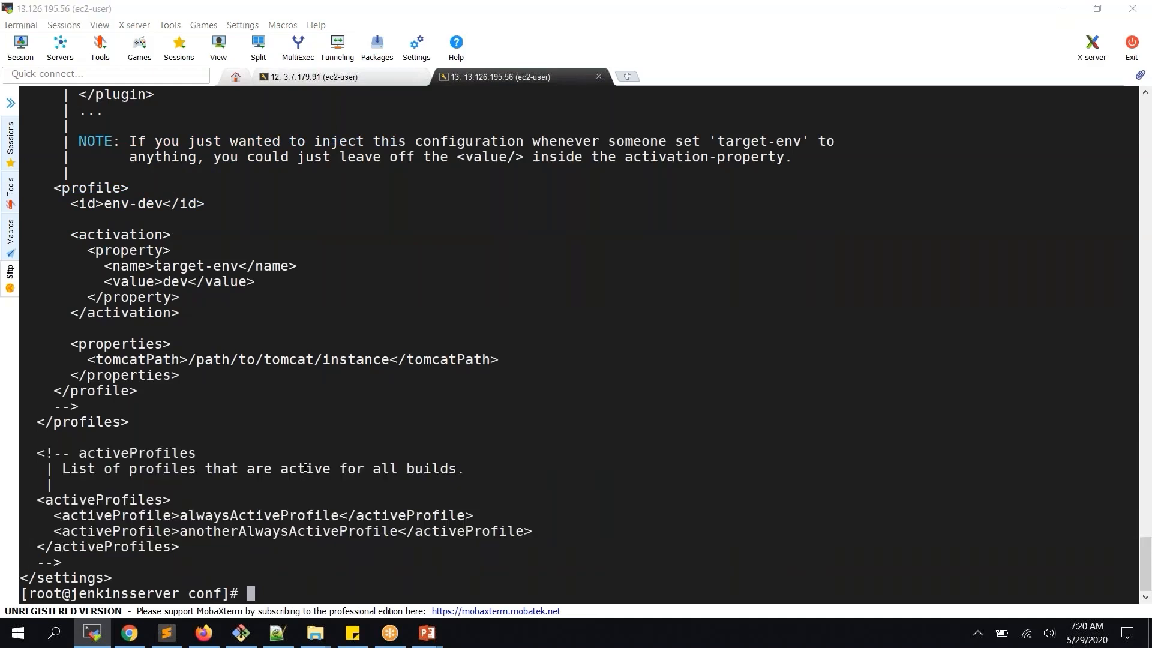
{"action": "key", "text": "alt+Tab"}
Generate Artifactory's Maven settings for libs-release and libs-snapshot and copy the snippet
{"action": "left_click", "coordinate": [897, 10]}
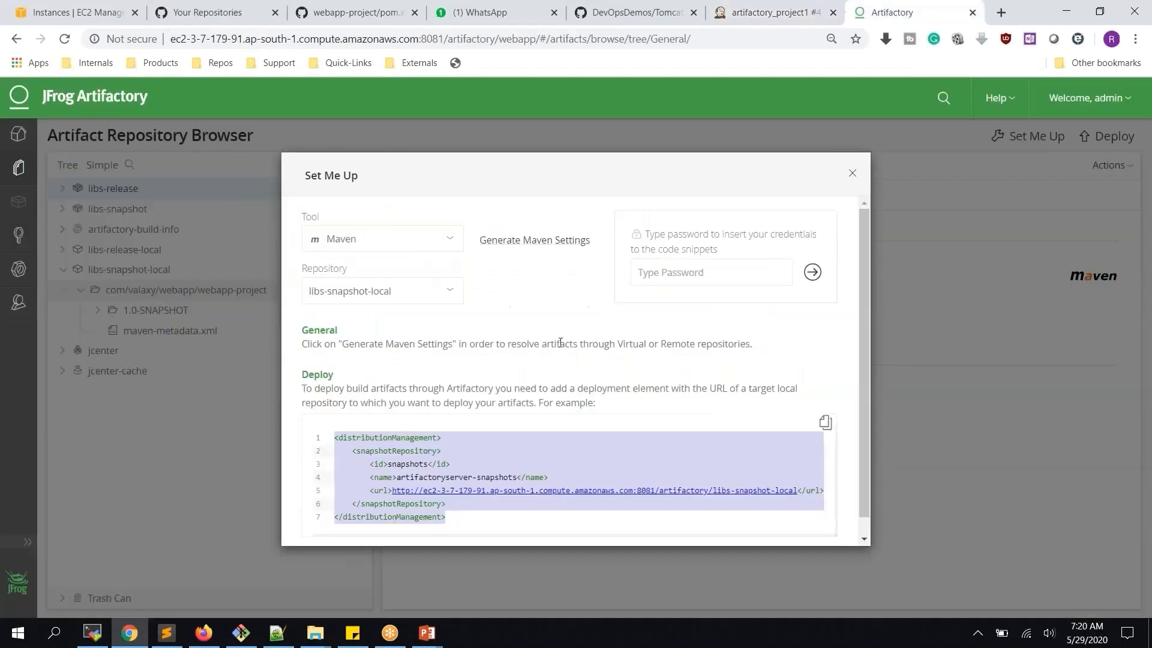
{"action": "left_click", "coordinate": [515, 241]}
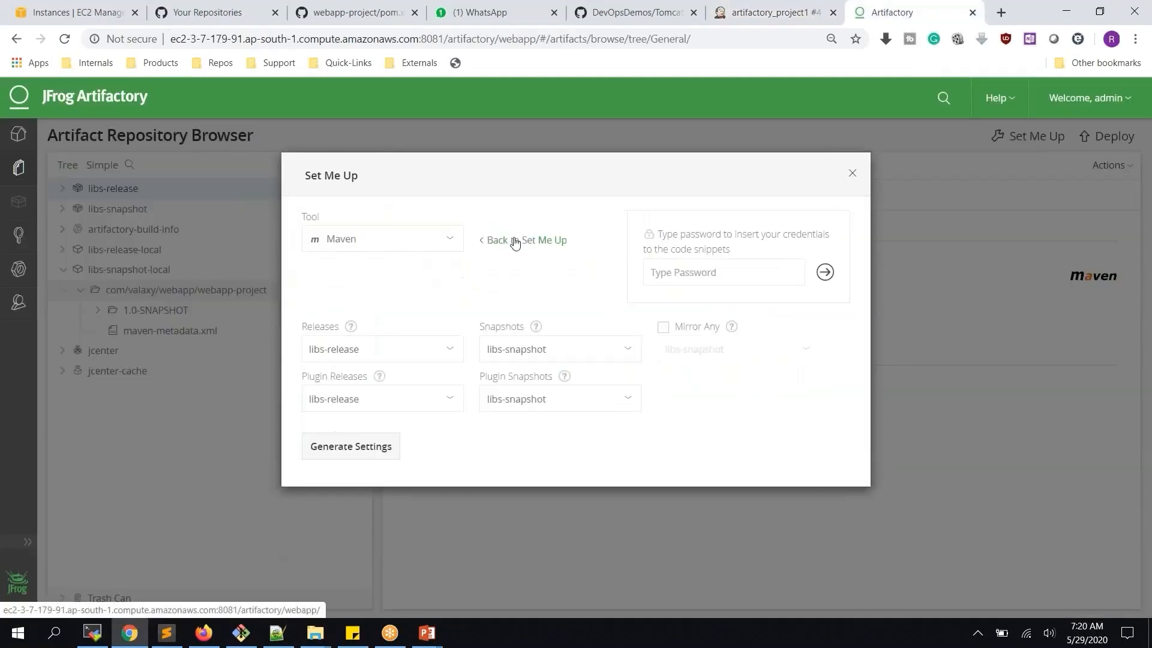
{"action": "left_click", "coordinate": [373, 457]}
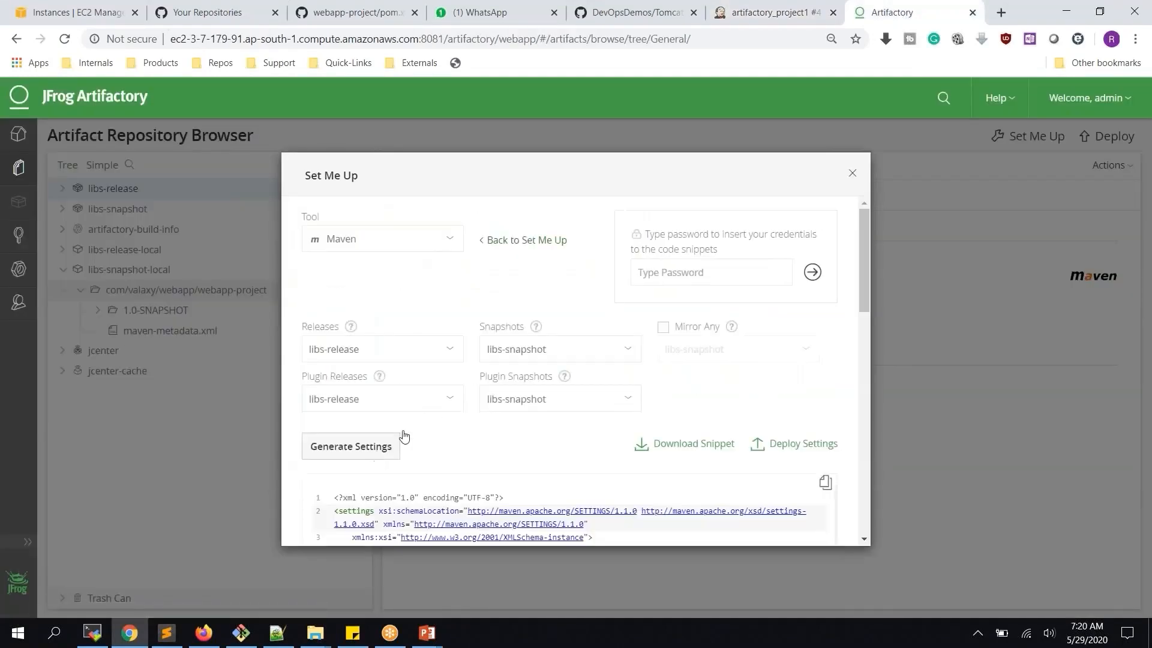
{"action": "scroll", "coordinate": [360, 396], "scroll_direction": "down", "scroll_amount": 3}
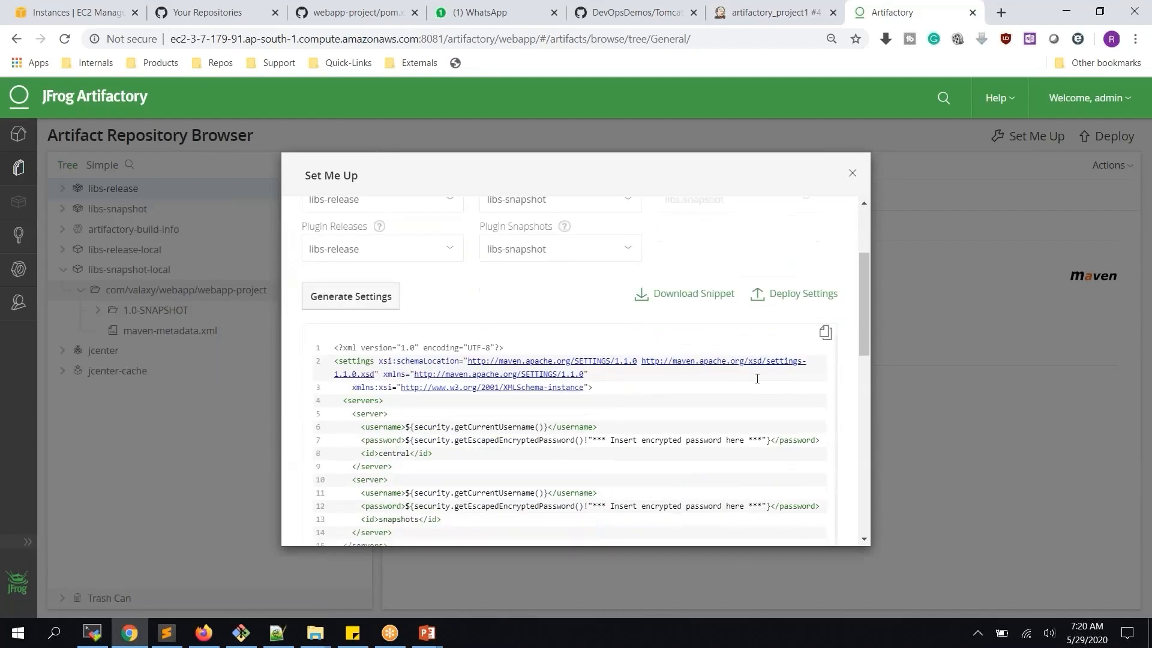
{"action": "left_click", "coordinate": [826, 336]}
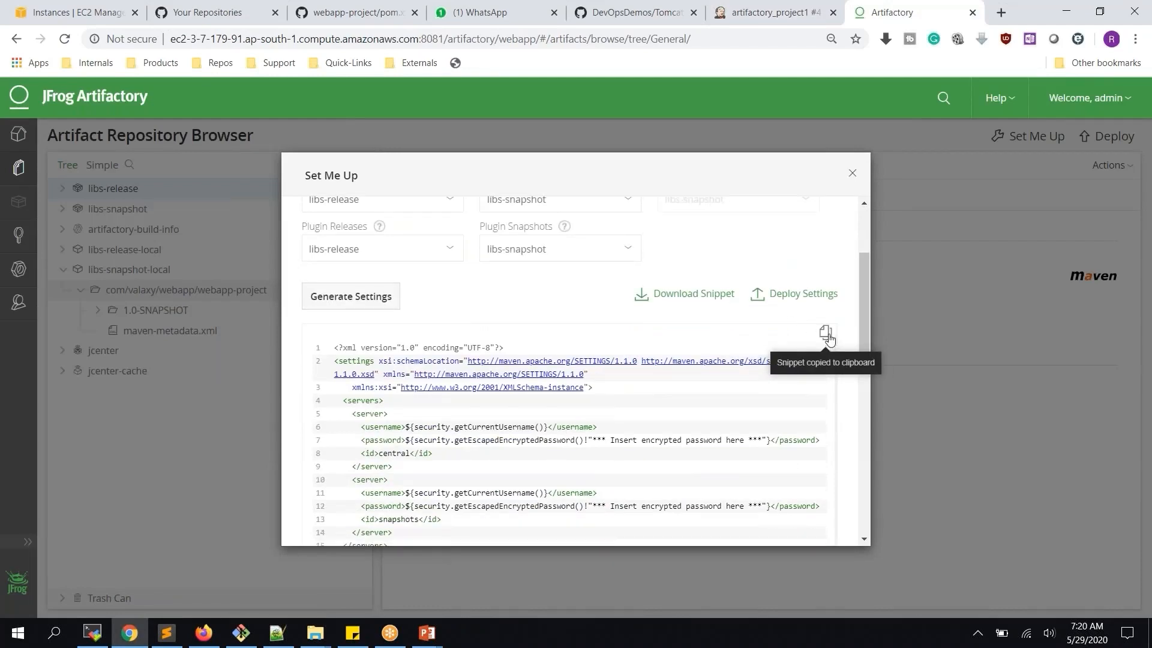
{"action": "key", "text": "alt+Tab"}
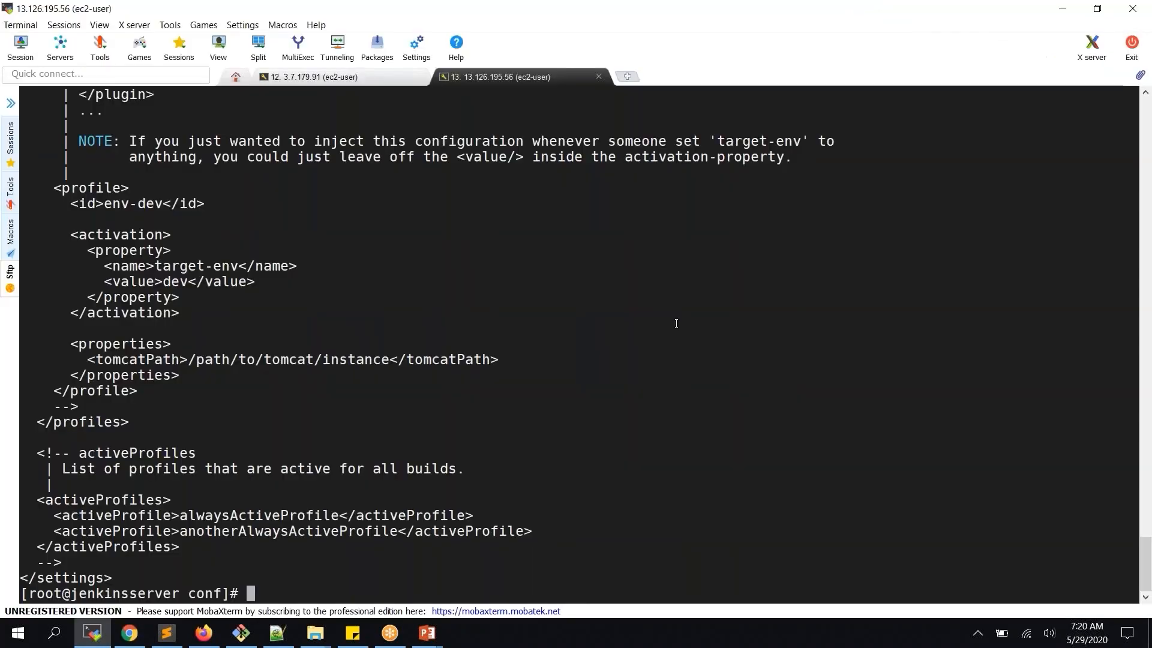
Write the copied Artifactory settings into a new settings.xml using cat > settings.xml
{"action": "type", "text": "clear"}
{"action": "key", "text": "Return"}
{"action": "key", "text": "Return"}
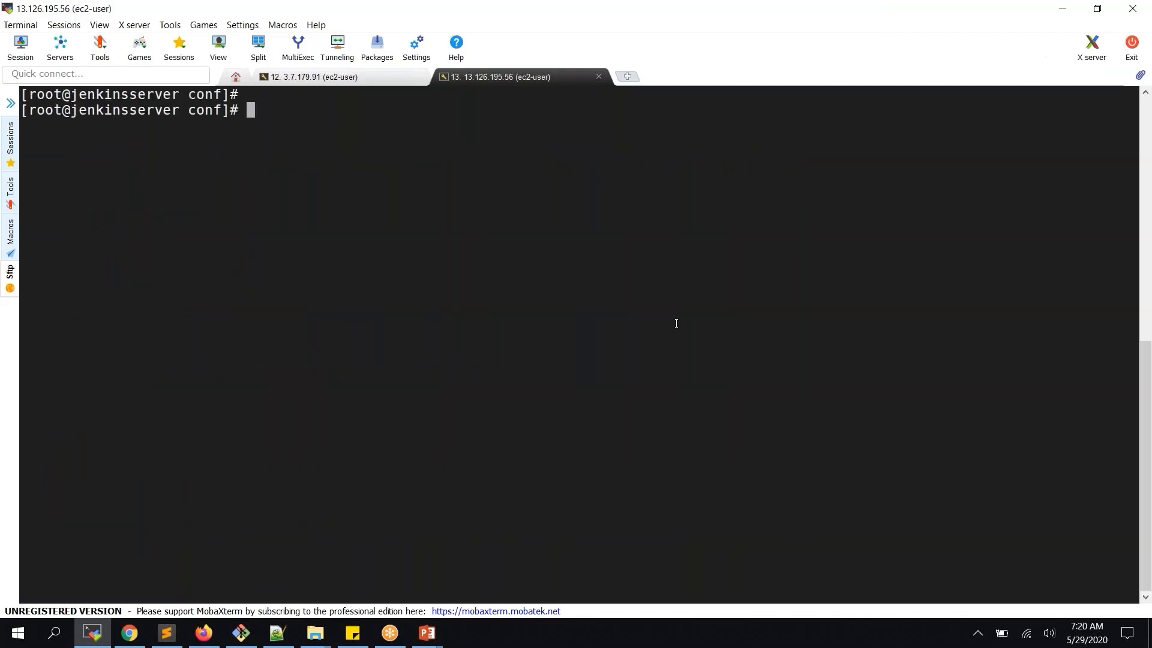
{"action": "type", "text": "cat > settings.xml"}
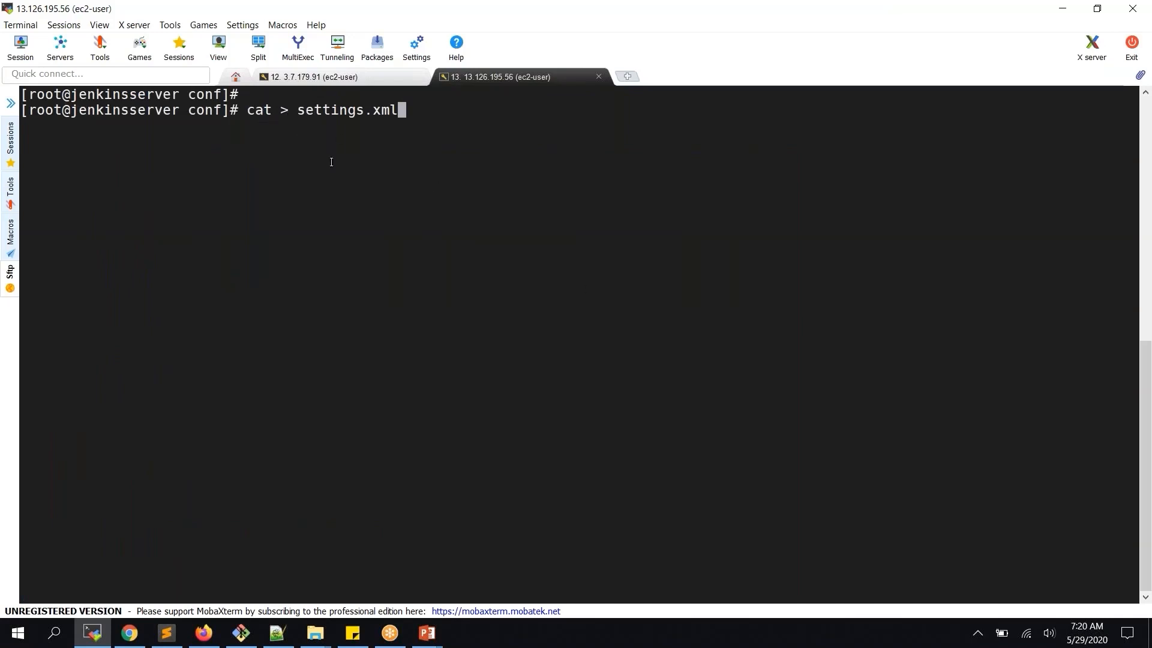
{"action": "key", "text": "Return"}
{"action": "right_click", "coordinate": [318, 184]}
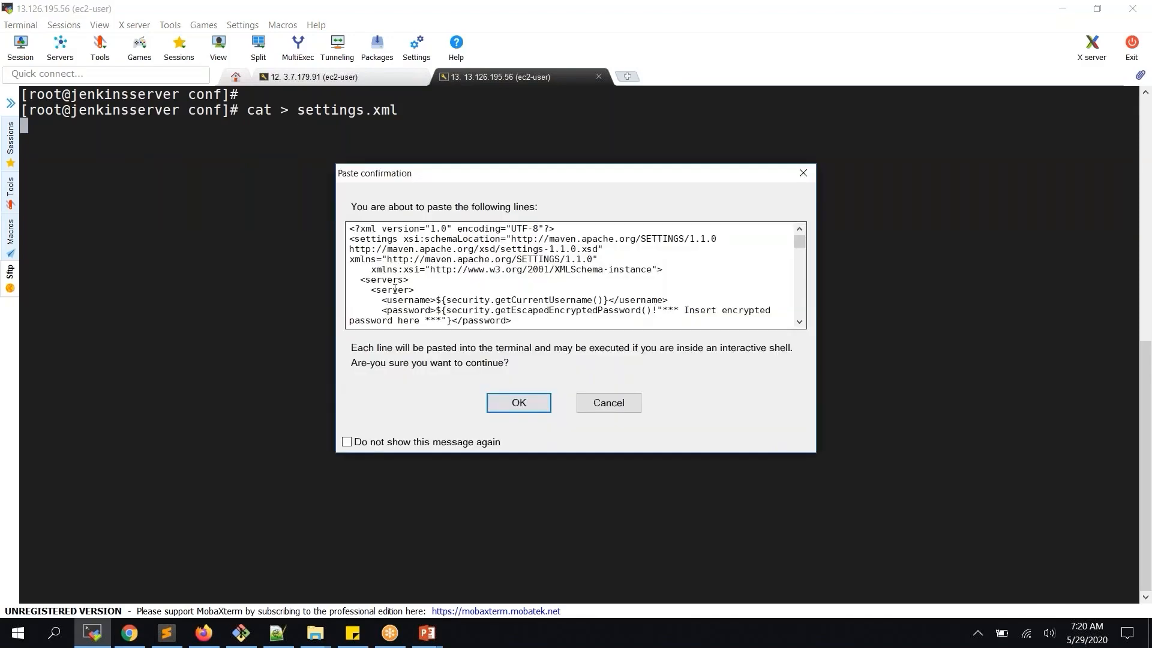
{"action": "left_click", "coordinate": [505, 406]}
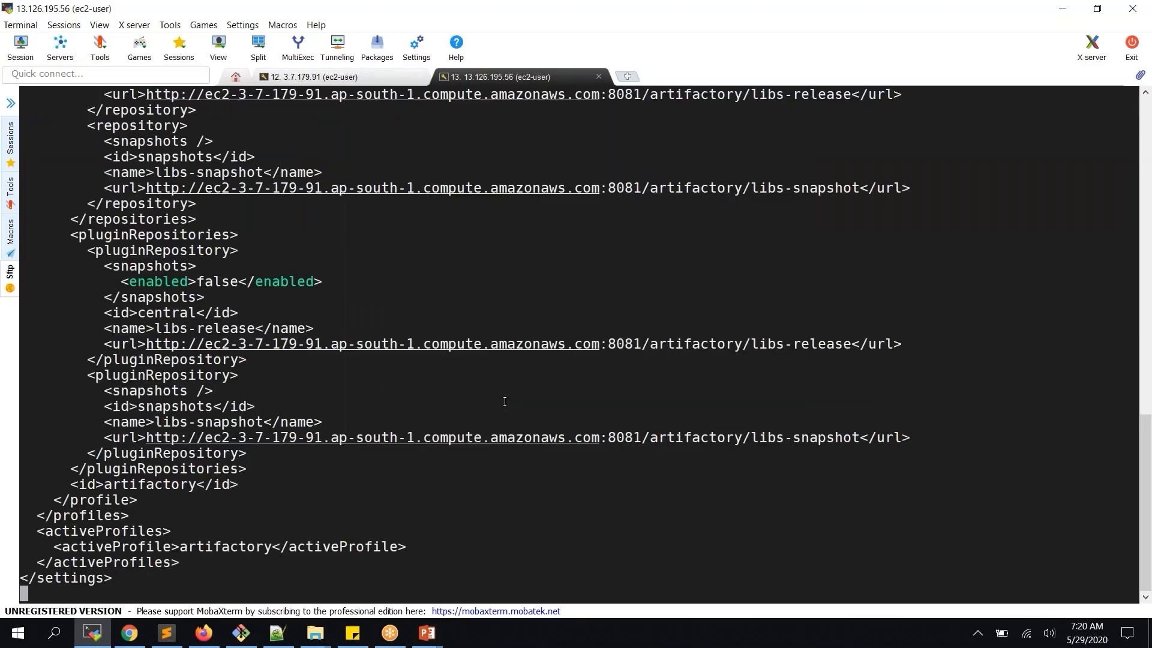
{"action": "key", "text": "ctrl+d"}
Clear the screen, list the conf folder files, and open settings.xml in vi
{"action": "type", "text": "clear"}
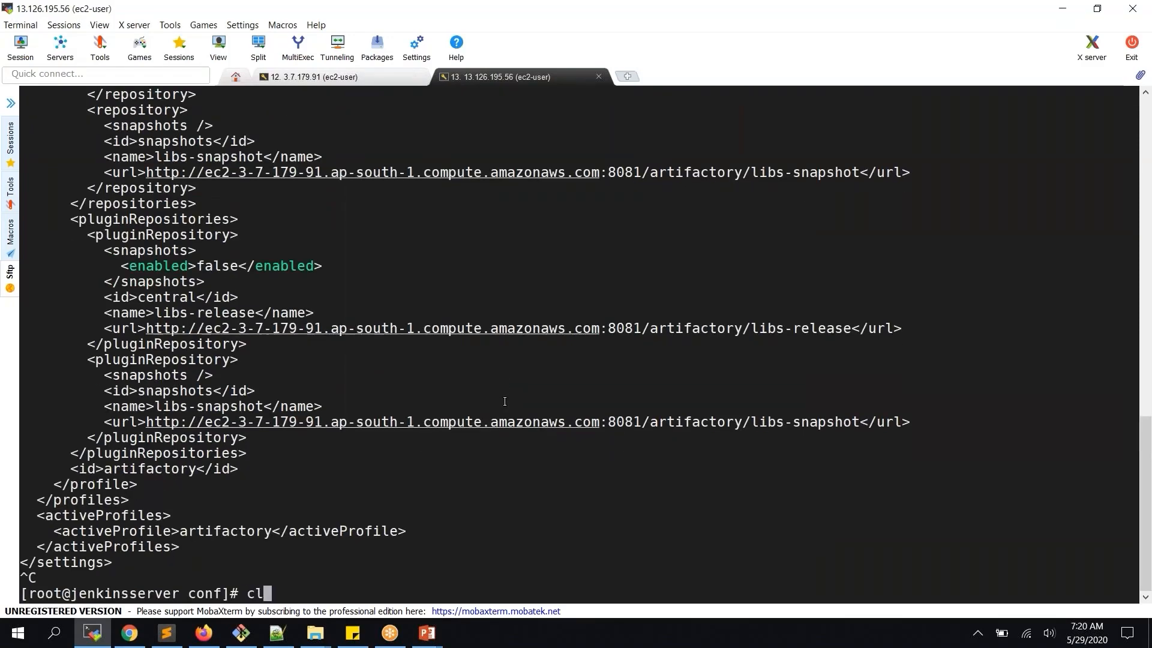
{"action": "key", "text": "Return"}
{"action": "key", "text": "Return"}
{"action": "type", "text": "ls"}
{"action": "key", "text": "Return"}
{"action": "type", "text": "vi "}
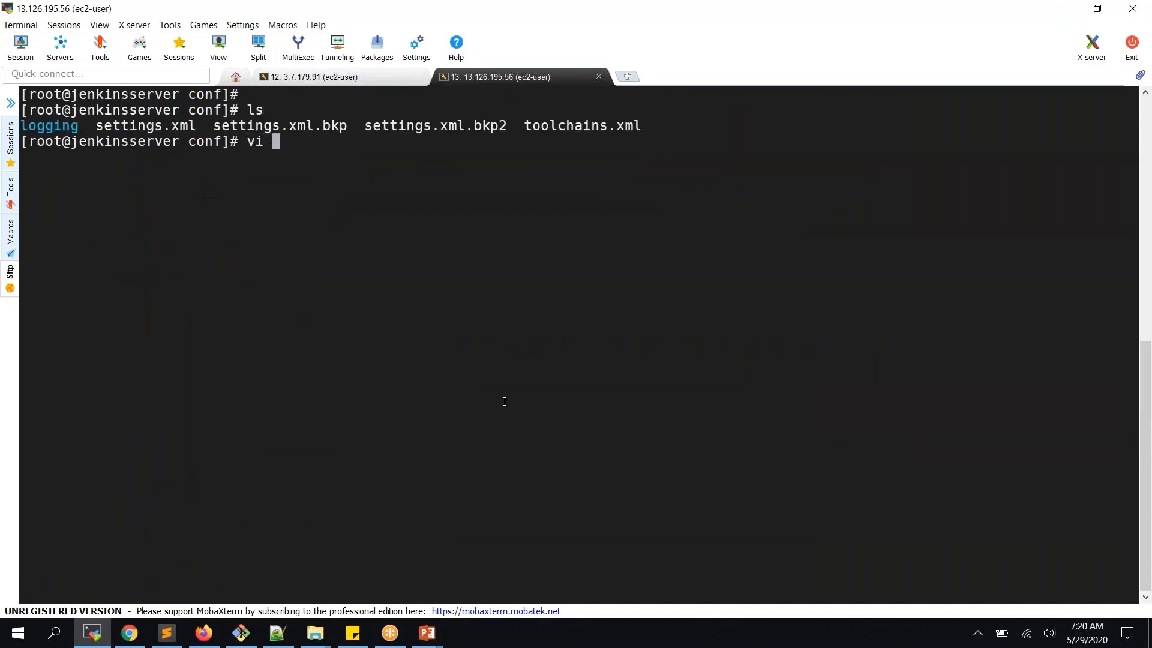
{"action": "type", "text": "settings.xml"}
{"action": "key", "text": "Return"}
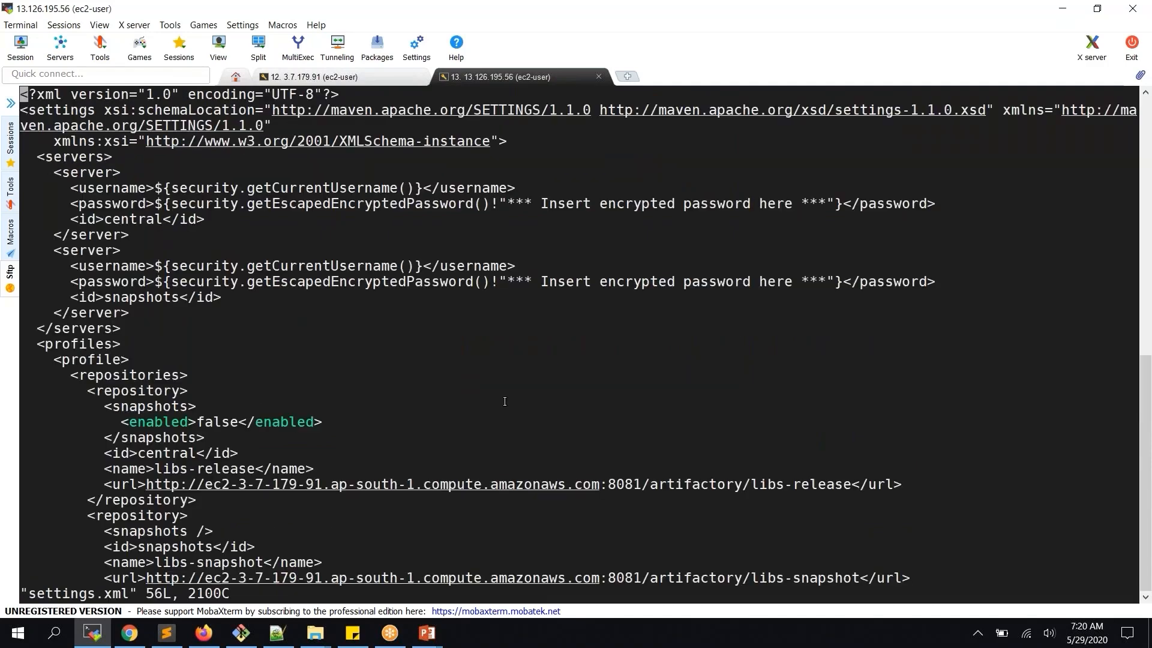
Replace the central server's placeholder username and password with the real Artifactory credentials
{"action": "key", "text": "Down"}
{"action": "key", "text": "Down"}
{"action": "key", "text": "Down"}
{"action": "key", "text": "Down"}
{"action": "key", "text": "Down"}
{"action": "key", "text": "Right"}
{"action": "key", "text": "Right"}
{"action": "key", "text": "Right"}
{"action": "key", "text": "Right"}
{"action": "key", "text": "Right"}
{"action": "key", "text": "Right"}
{"action": "key", "text": "Right"}
{"action": "key", "text": "Right"}
{"action": "key", "text": "Right"}
{"action": "key", "text": "Right"}
{"action": "key", "text": "Right"}
{"action": "key", "text": "Right"}
{"action": "key", "text": "Right"}
{"action": "key", "text": "Right"}
{"action": "key", "text": "Right"}
{"action": "key", "text": "Right"}
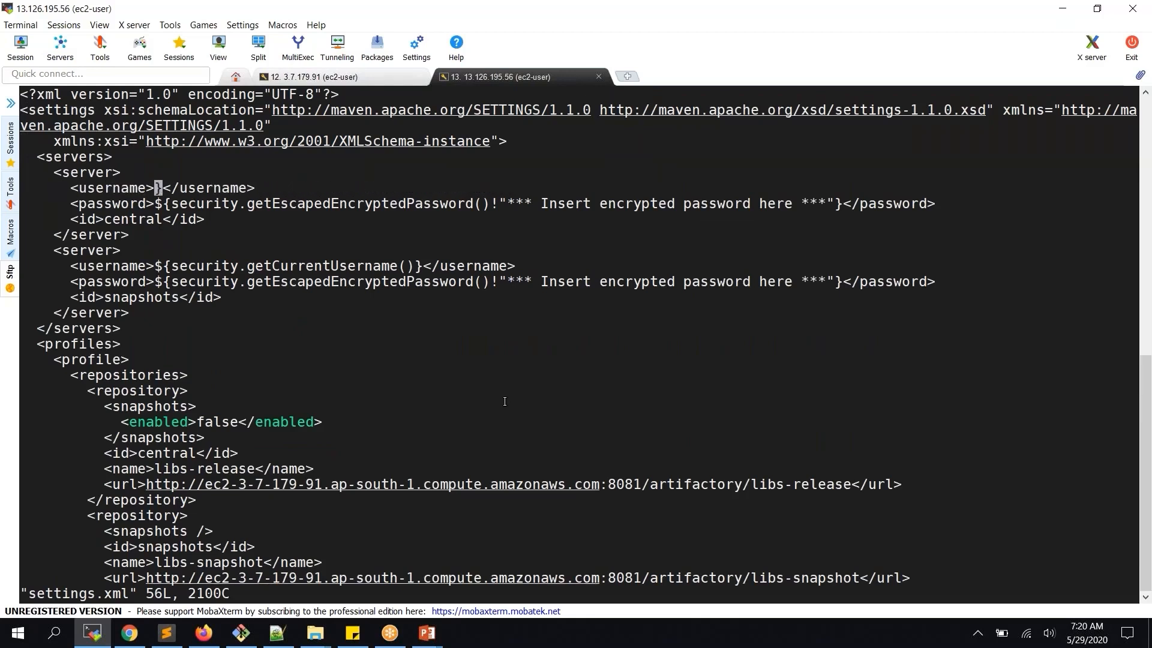
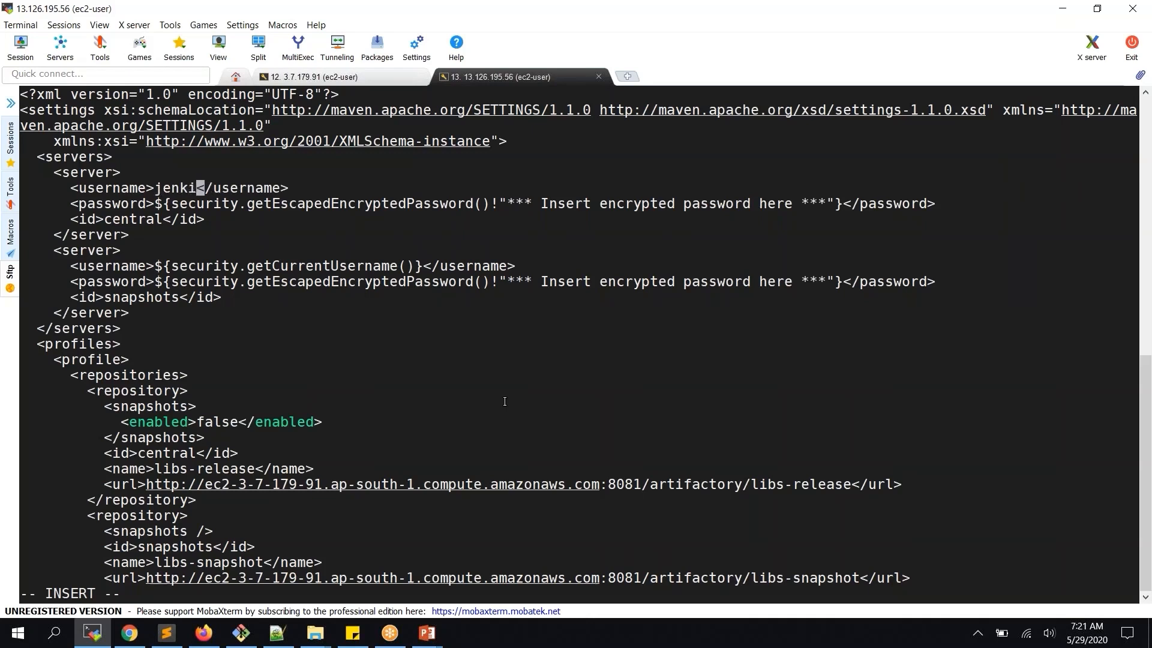
{"action": "key", "text": "Down"}
{"action": "key", "text": "Left"}
{"action": "key", "text": "Left"}
{"action": "key", "text": "Left"}
{"action": "key", "text": "Left"}
{"action": "key", "text": "Left"}
{"action": "key", "text": "Left"}
{"action": "key", "text": "Left"}
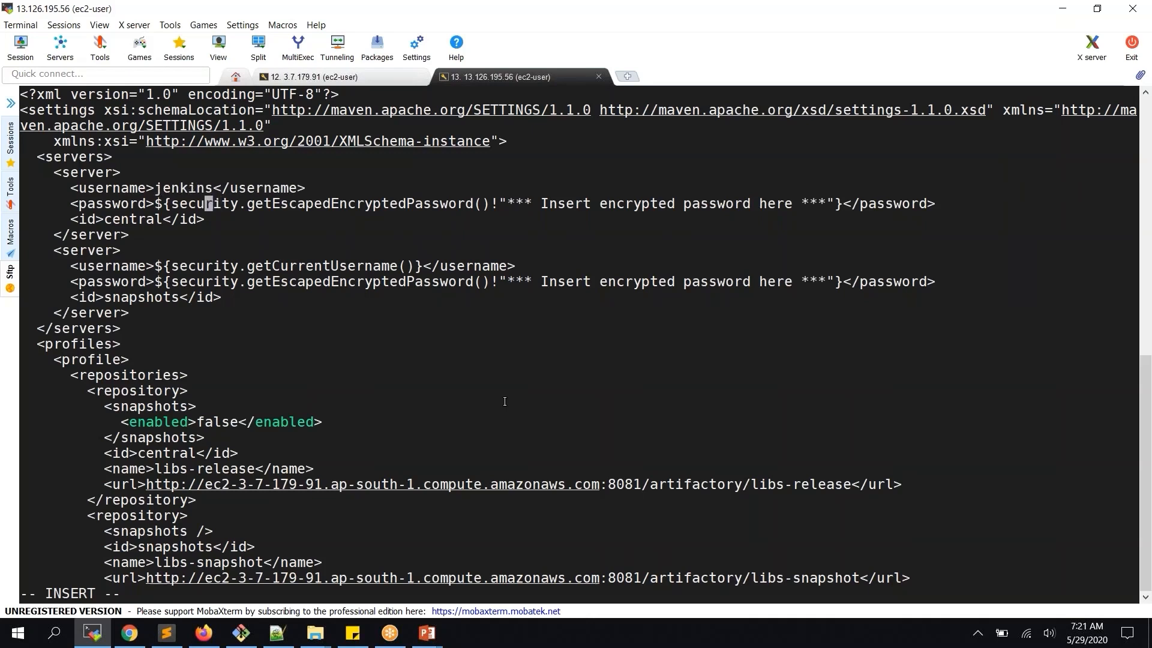
{"action": "key", "text": "Delete"}
{"action": "key", "text": "Delete"}
{"action": "key", "text": "Delete"}
{"action": "key", "text": "Delete"}
{"action": "key", "text": "Delete"}
{"action": "key", "text": "Delete"}
{"action": "key", "text": "Delete"}
{"action": "key", "text": "Delete"}
{"action": "key", "text": "Delete"}
{"action": "key", "text": "Delete"}
{"action": "key", "text": "Delete"}
{"action": "key", "text": "Delete"}
{"action": "key", "text": "Delete"}
{"action": "key", "text": "Delete"}
{"action": "key", "text": "Delete"}
{"action": "key", "text": "Delete"}
{"action": "key", "text": "Delete"}
{"action": "key", "text": "Delete"}
{"action": "key", "text": "Delete"}
{"action": "key", "text": "Delete"}
{"action": "key", "text": "Delete"}
{"action": "key", "text": "Delete"}
{"action": "key", "text": "Delete"}
{"action": "key", "text": "Delete"}
{"action": "key", "text": "Delete"}
{"action": "key", "text": "Delete"}
{"action": "key", "text": "Delete"}
{"action": "key", "text": "Delete"}
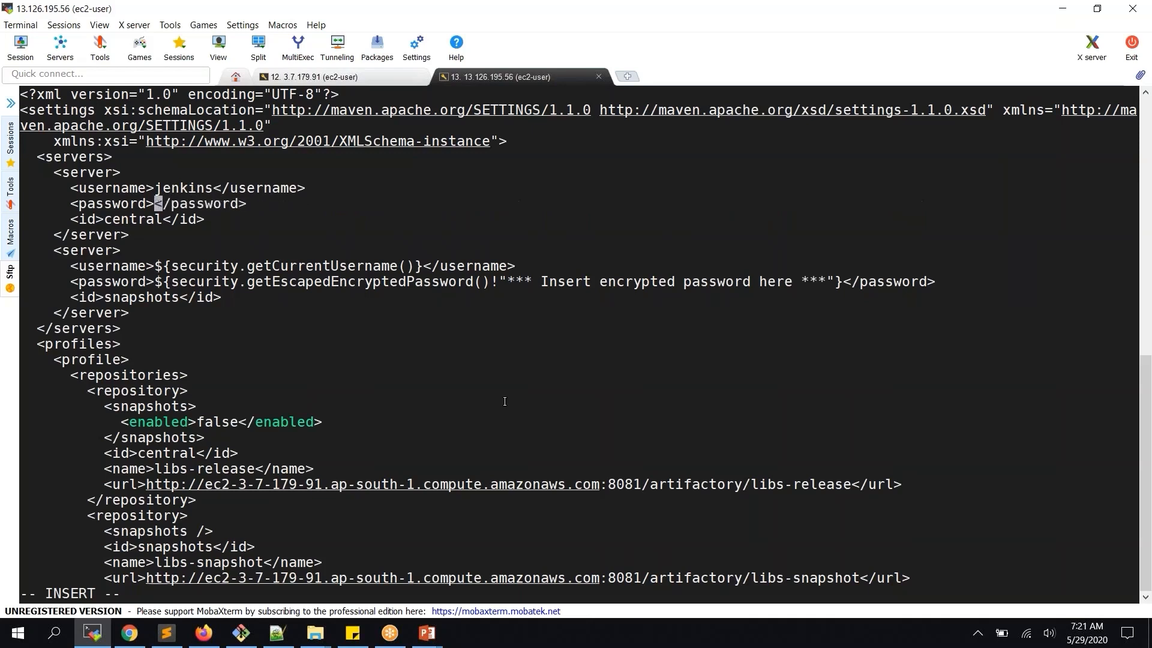
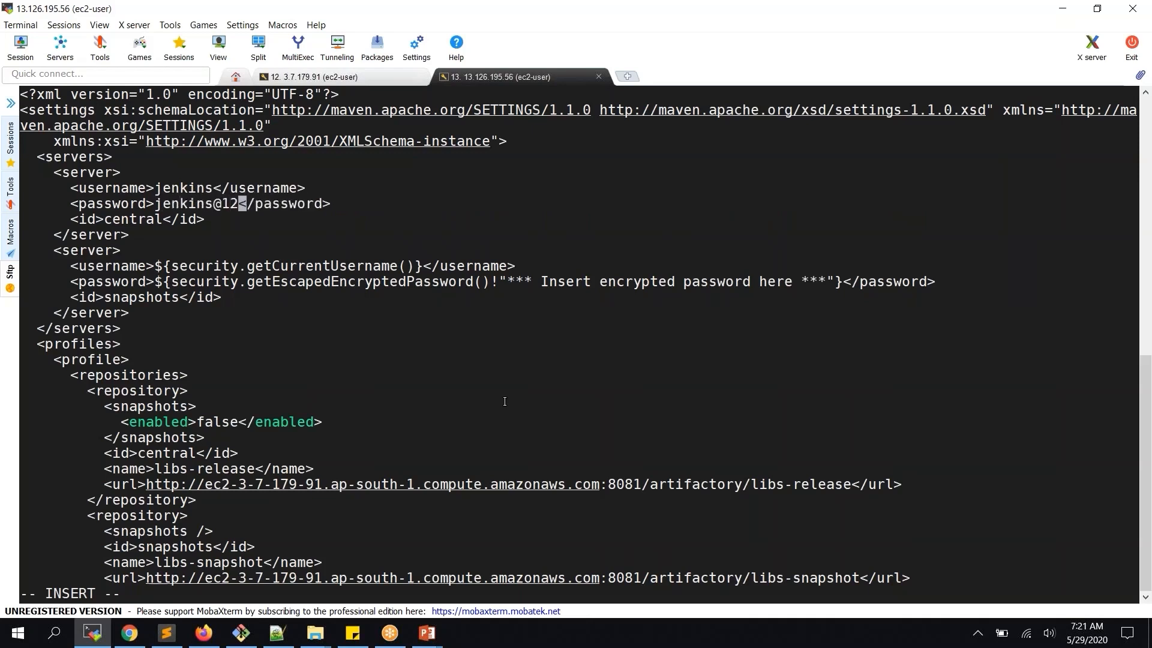
{"action": "key", "text": "Down"}
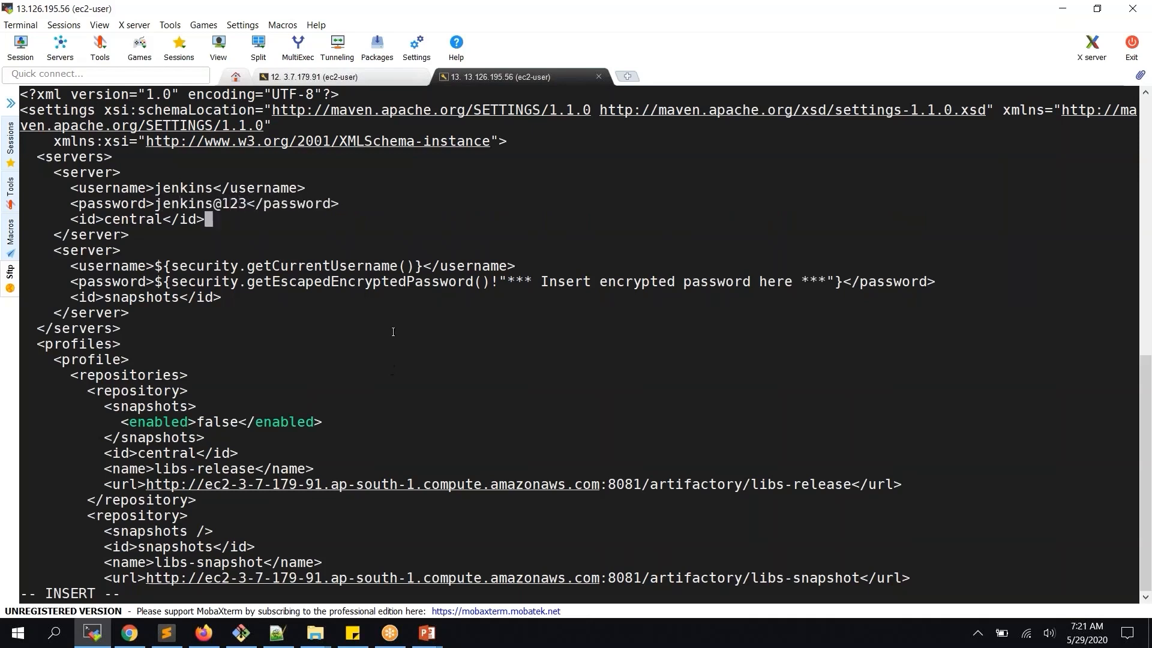
Copy the credential lines into the snapshots server block, replacing its placeholders, and save with :wq
{"action": "left_click_drag", "start_coordinate": [342, 204], "coordinate": [19, 186]}
{"action": "key", "text": "ctrl+c"}
{"action": "key", "text": "Down"}
{"action": "key", "text": "Down"}
{"action": "key", "text": "Down"}
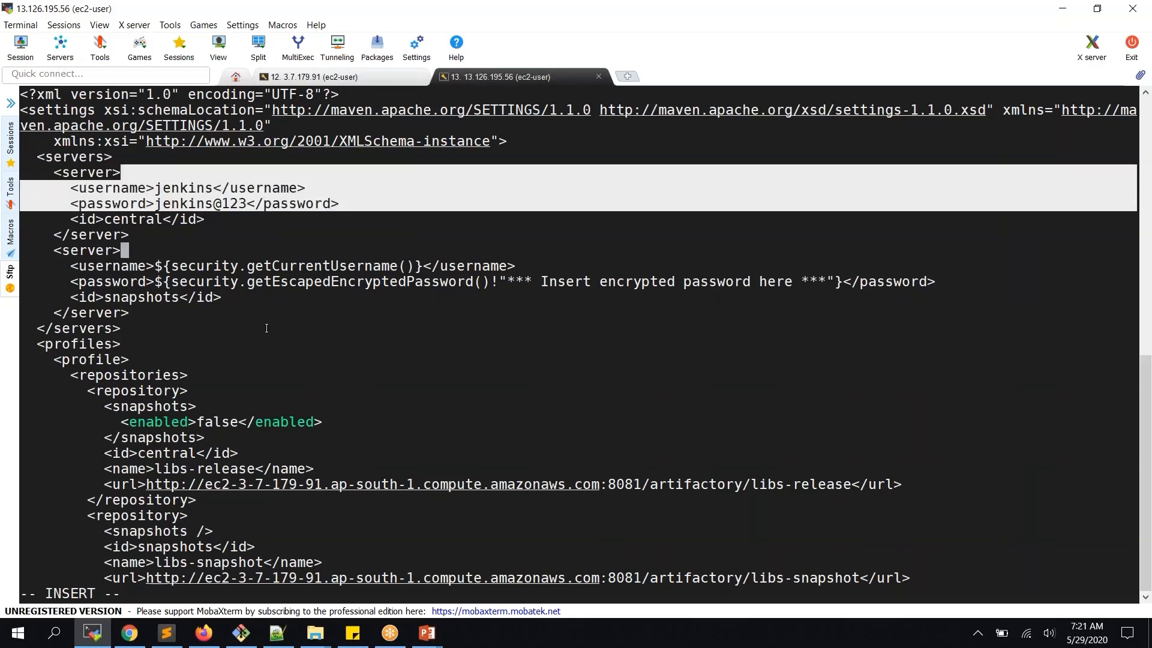
{"action": "key", "text": "Escape"}
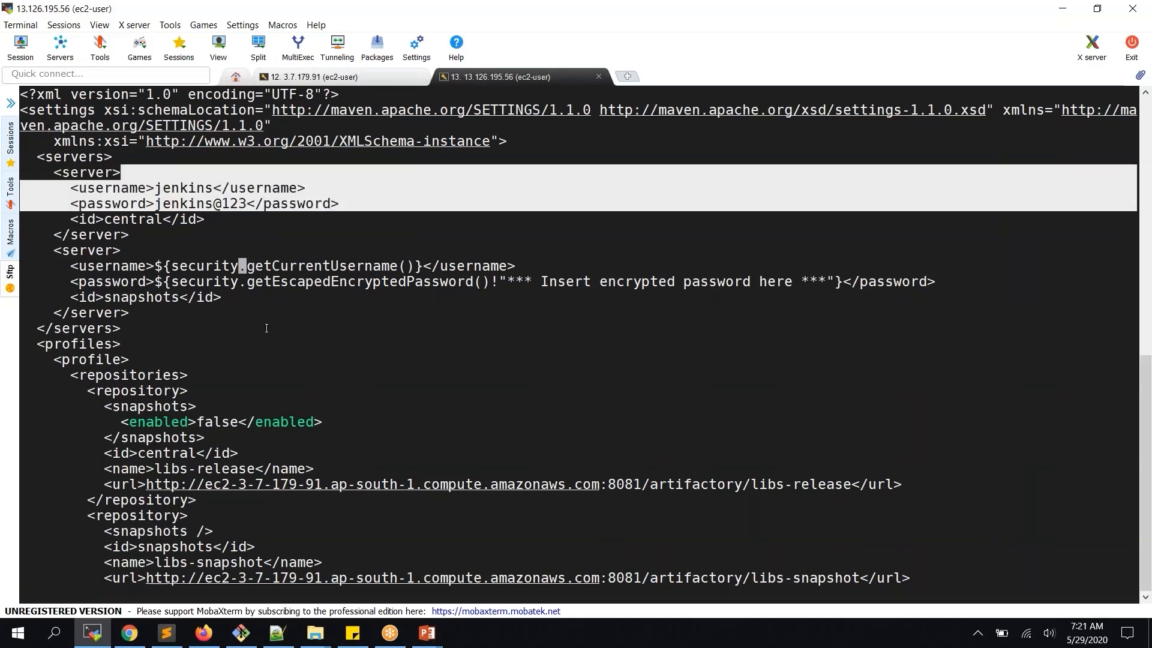
{"action": "key", "text": "d"}
{"action": "key", "text": "d"}
{"action": "key", "text": "d"}
{"action": "key", "text": "d"}
{"action": "key", "text": "shift+o"}
{"action": "key", "text": "shift+Insert"}
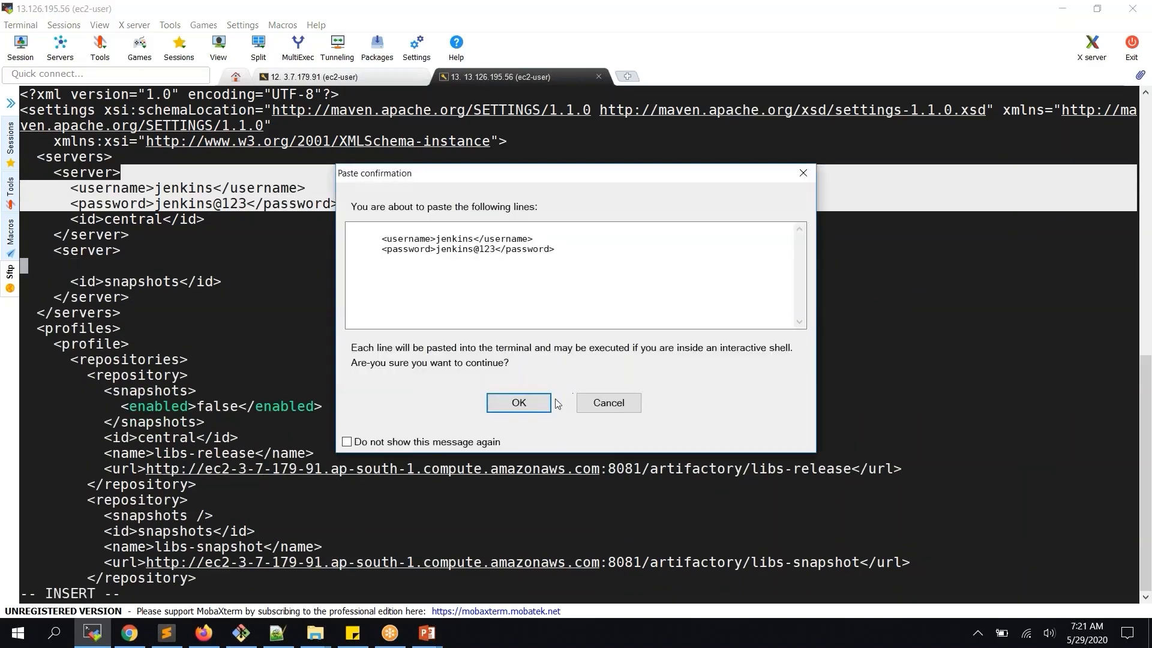
{"action": "left_click", "coordinate": [518, 402]}
{"action": "key", "text": "Escape"}
{"action": "type", "text": ":wq"}
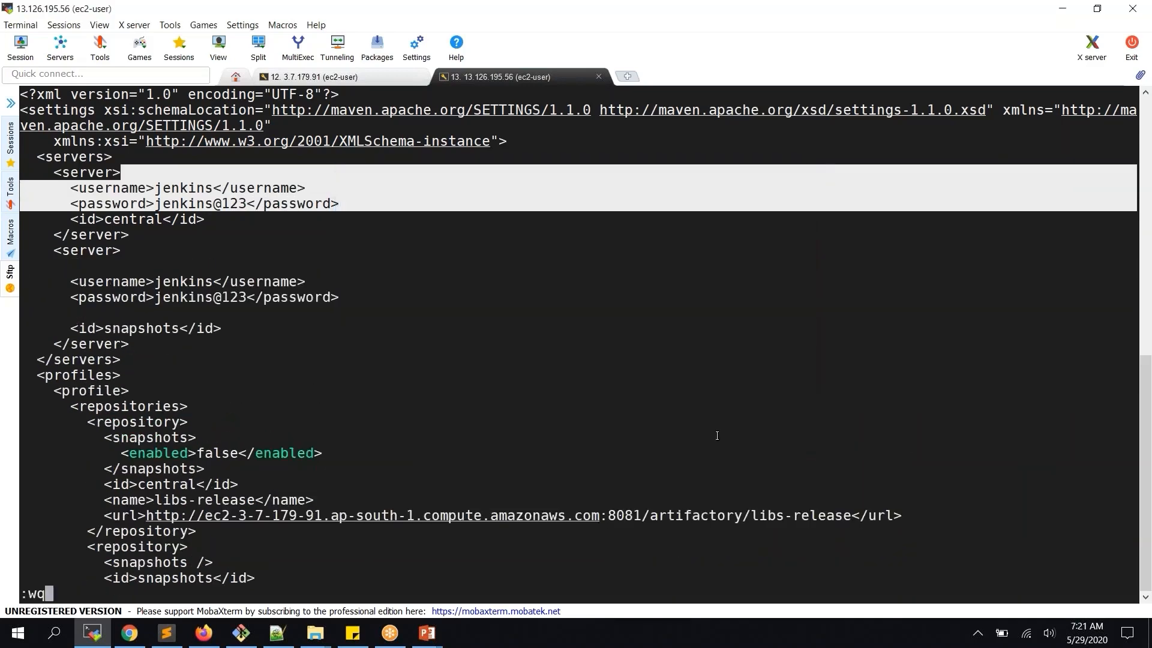
{"action": "key", "text": "Return"}
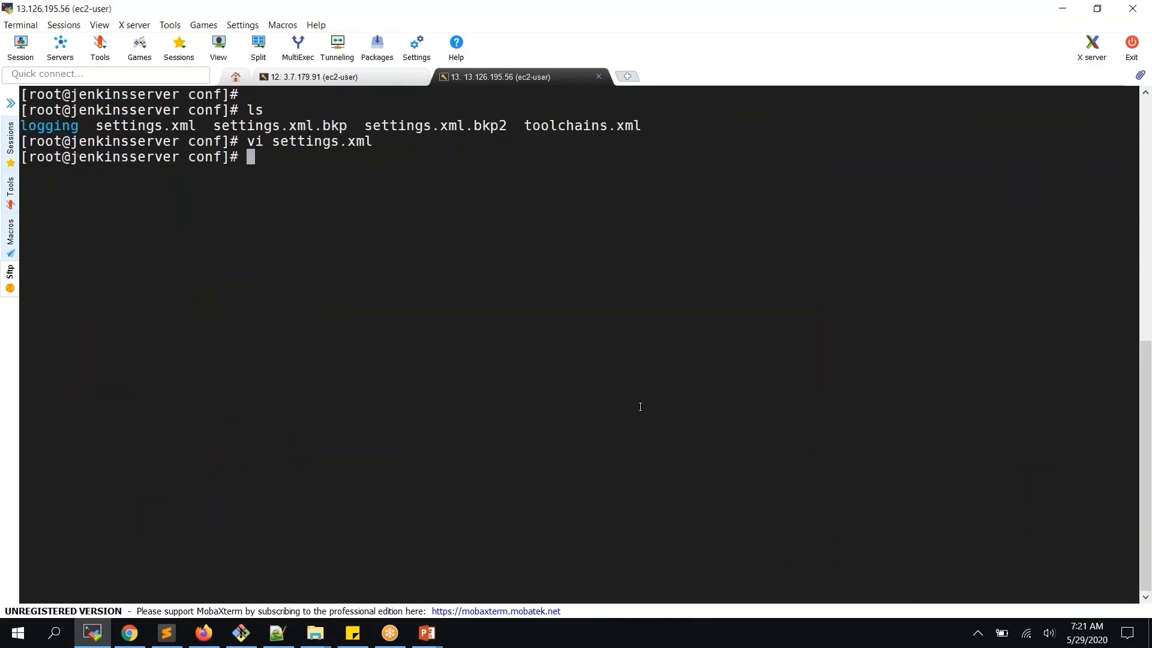
Return to Jenkins and start build #5 of artifactory_project1 from its project page
{"action": "left_click", "coordinate": [129, 633]}
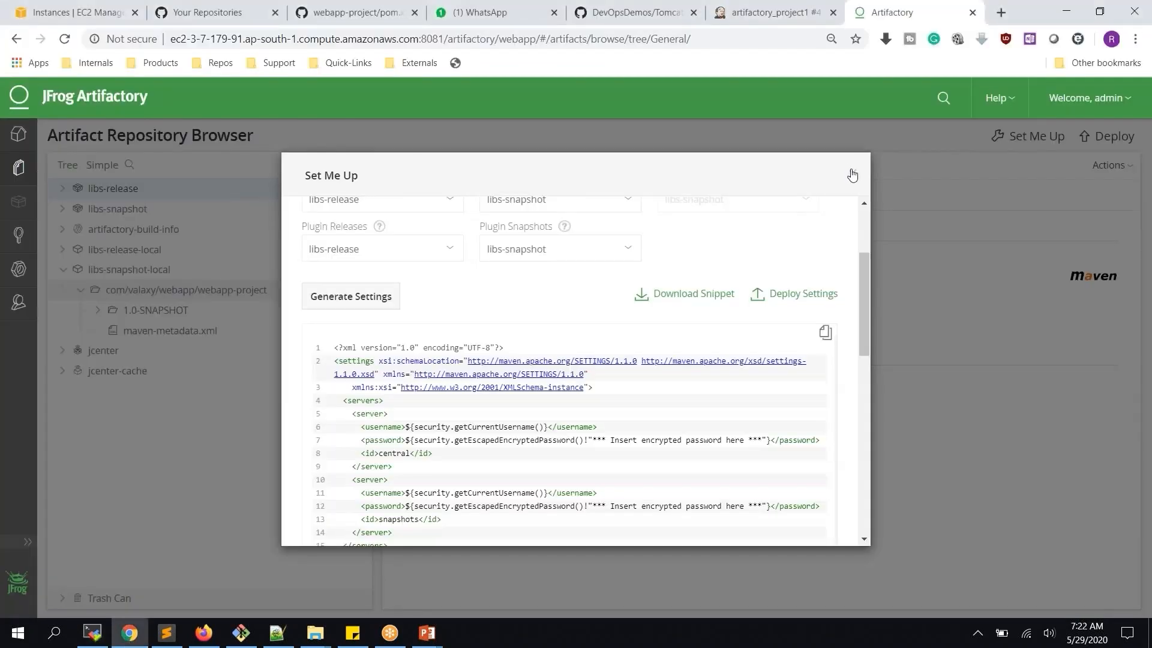
{"action": "left_click", "coordinate": [753, 23]}
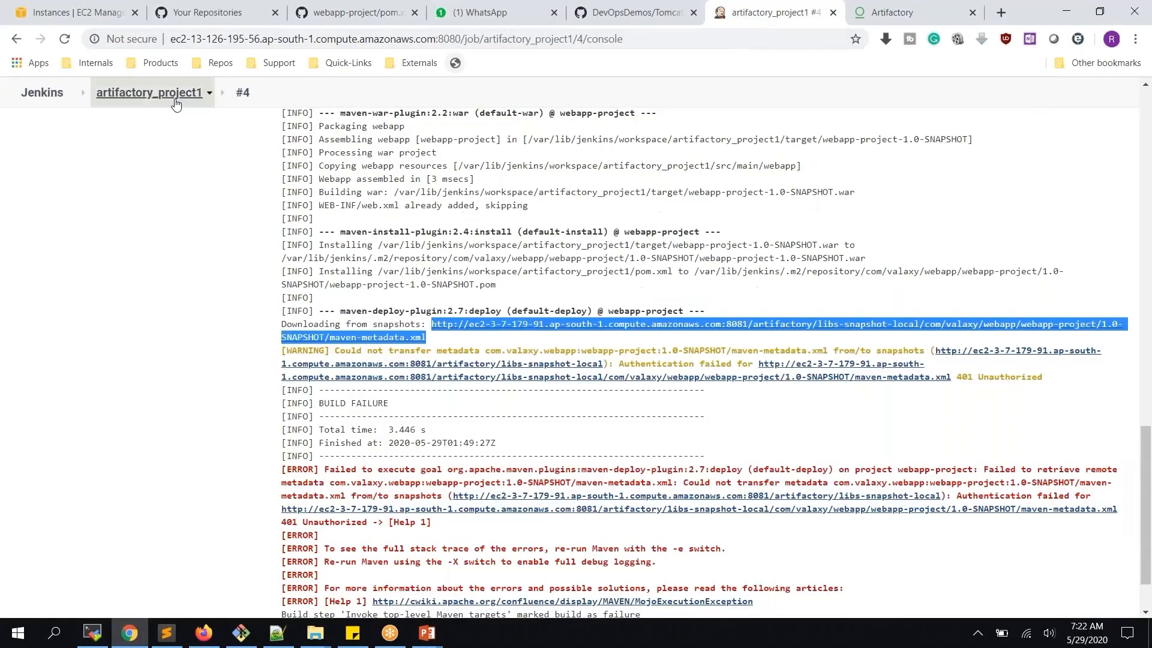
{"action": "left_click", "coordinate": [149, 93]}
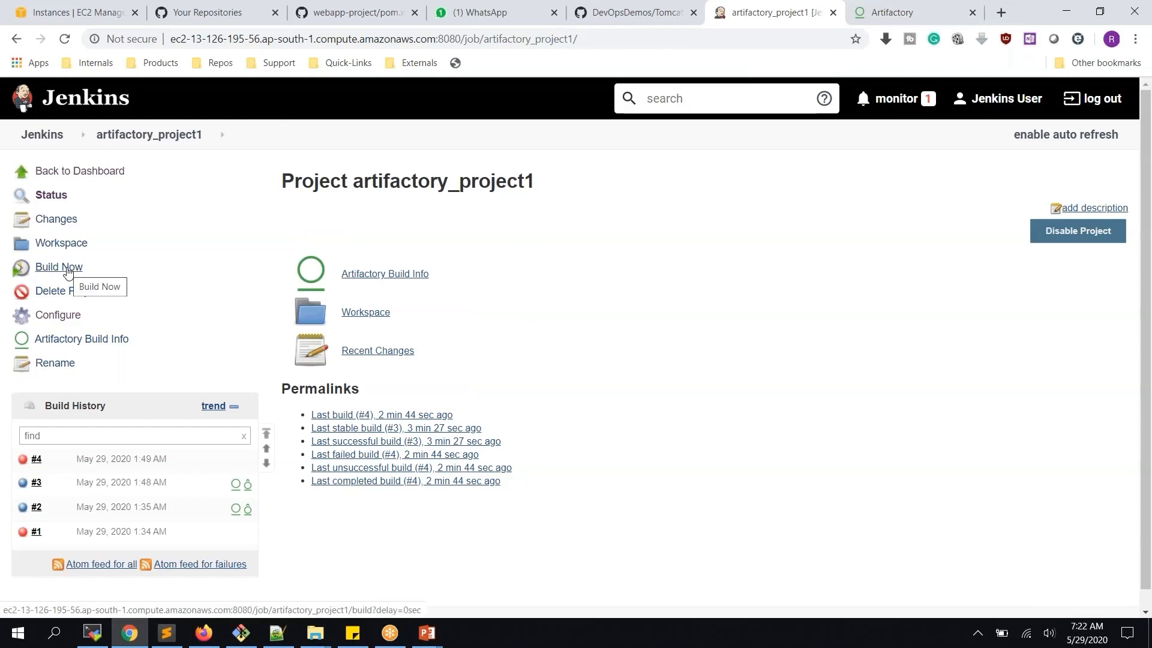
{"action": "left_click", "coordinate": [68, 272]}
Review build #5's console output, highlighting the snapshot download URL and the uploaded .war lines
{"action": "left_click", "coordinate": [24, 465]}
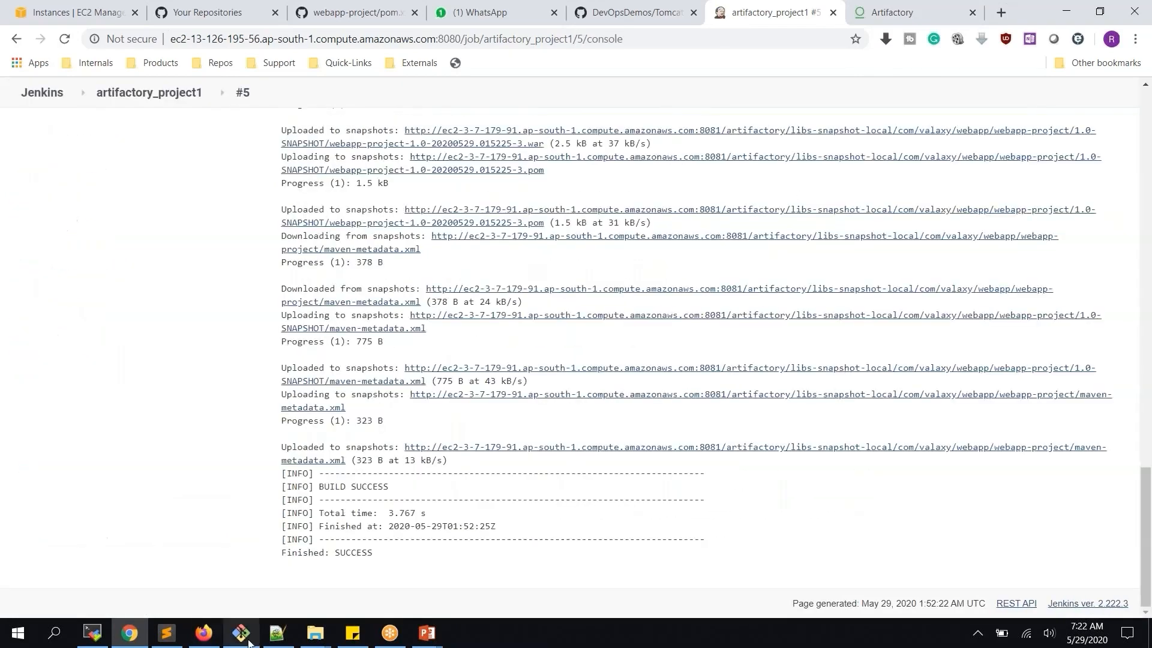
{"action": "scroll", "coordinate": [24, 468], "scroll_direction": "up", "scroll_amount": 2}
{"action": "scroll", "coordinate": [382, 449], "scroll_direction": "up", "scroll_amount": 6}
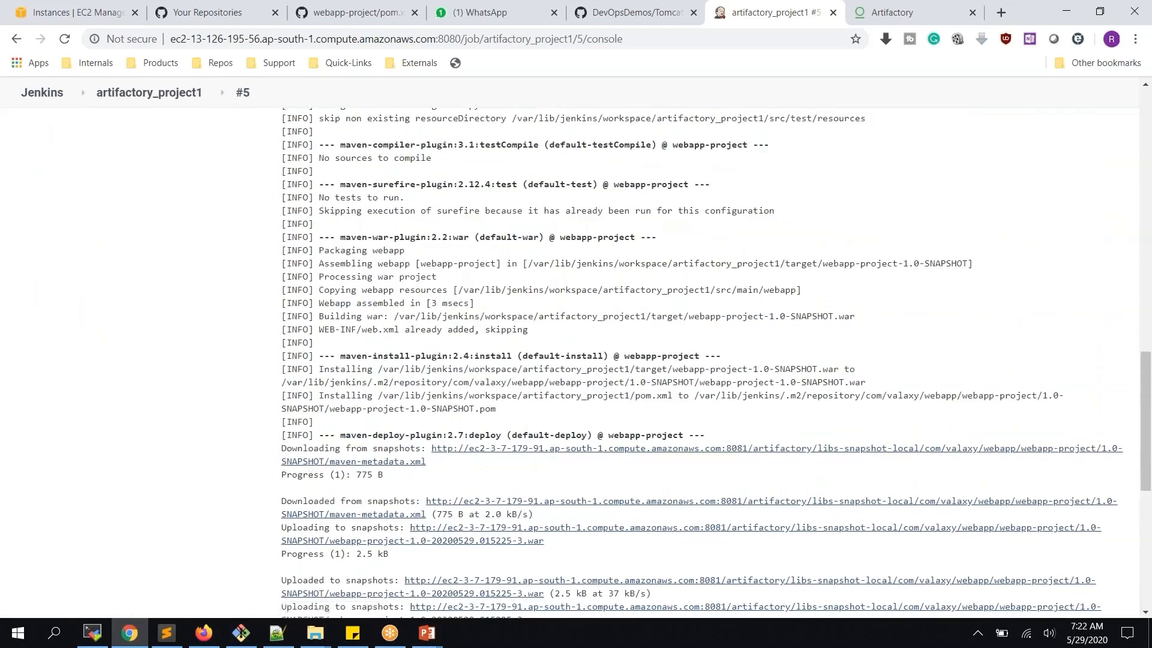
{"action": "left_click_drag", "start_coordinate": [281, 448], "coordinate": [433, 471]}
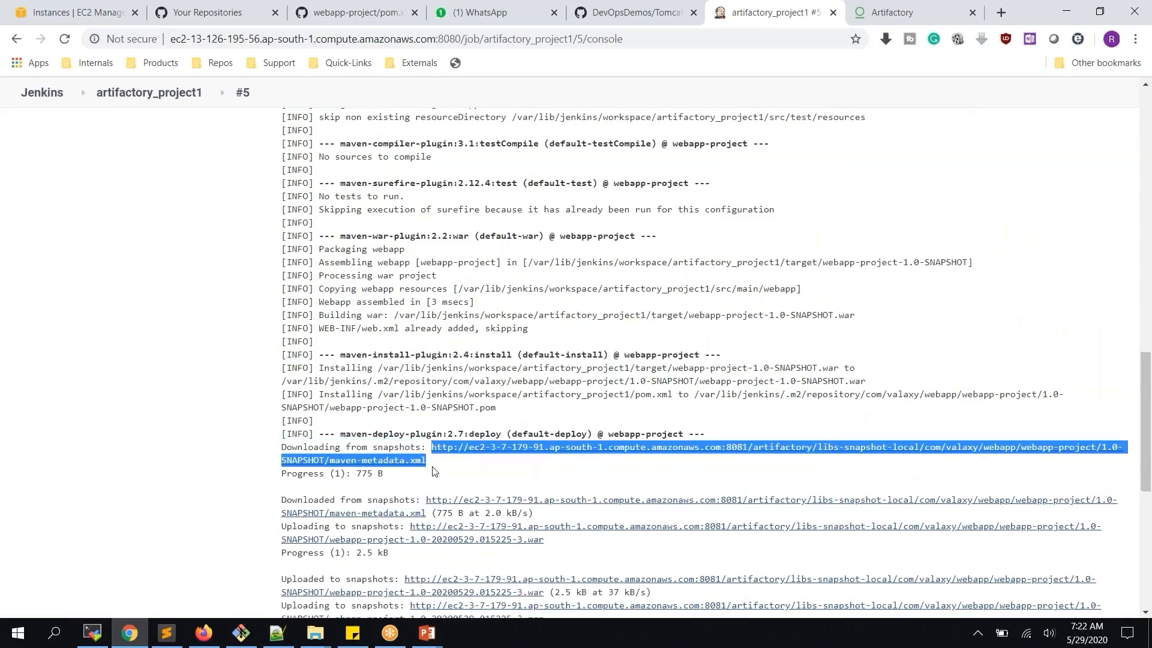
{"action": "scroll", "coordinate": [433, 471], "scroll_direction": "down", "scroll_amount": 3}
{"action": "left_click_drag", "start_coordinate": [426, 351], "coordinate": [555, 368]}
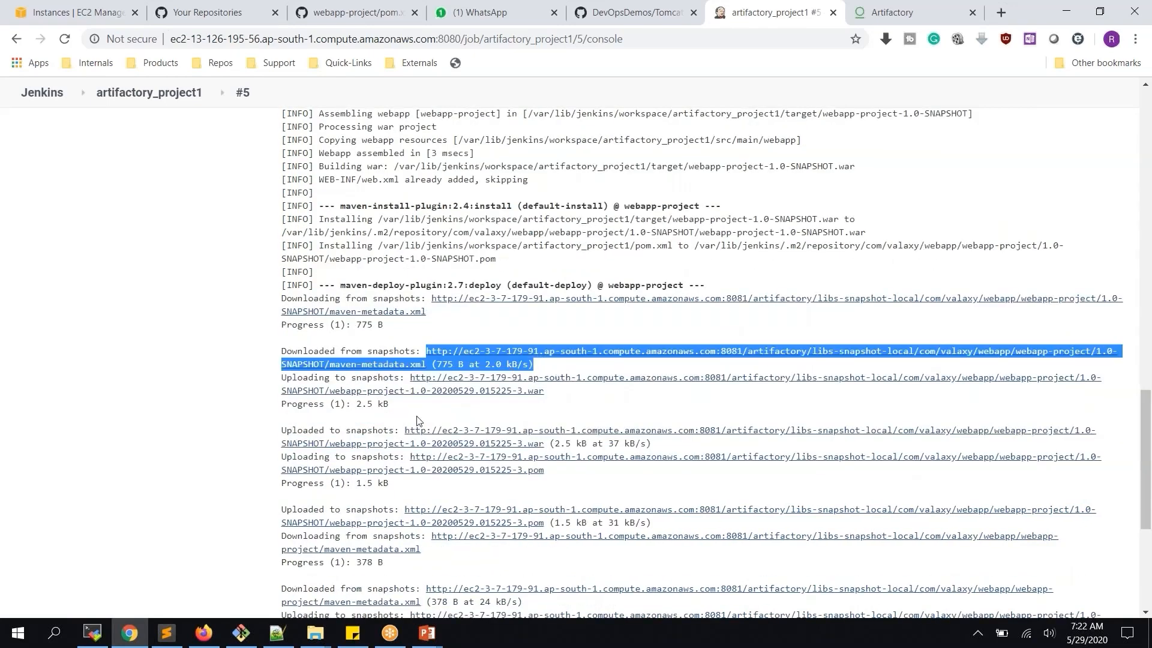
{"action": "scroll", "coordinate": [419, 420], "scroll_direction": "down", "scroll_amount": 3}
{"action": "left_click_drag", "start_coordinate": [401, 283], "coordinate": [470, 335]}
{"action": "scroll", "coordinate": [470, 375], "scroll_direction": "down", "scroll_amount": 3}
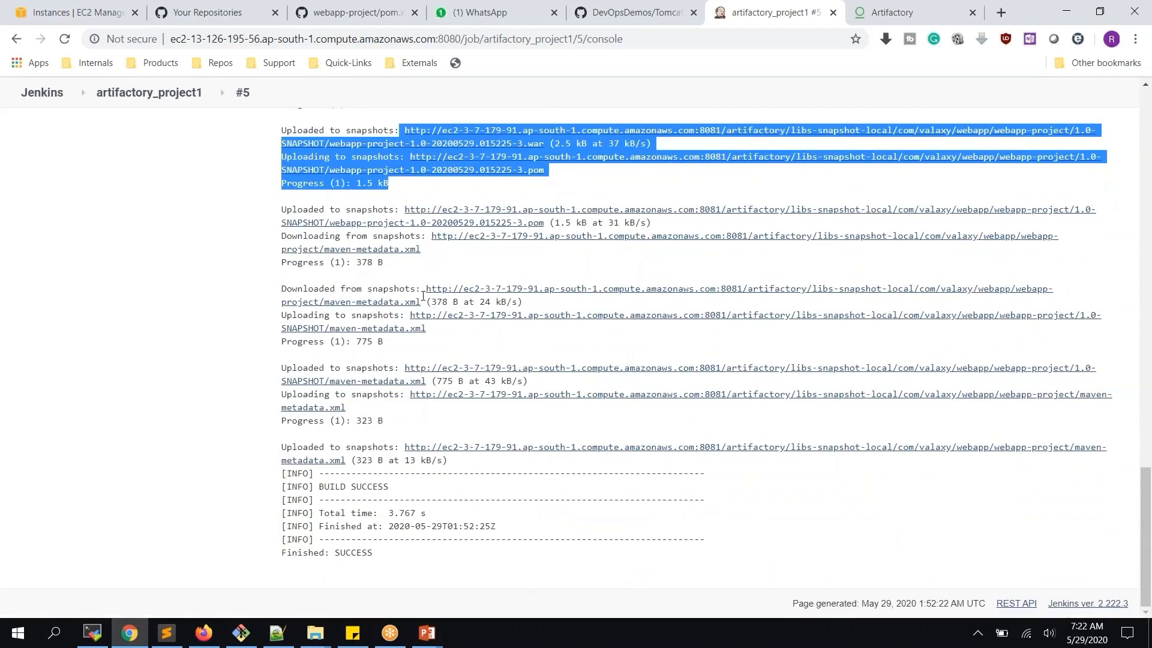
Reload Artifactory and expand libs-snapshot-local > webapp-project > 1.0-SNAPSHOT to view the new artifacts
{"action": "left_click", "coordinate": [878, 12]}
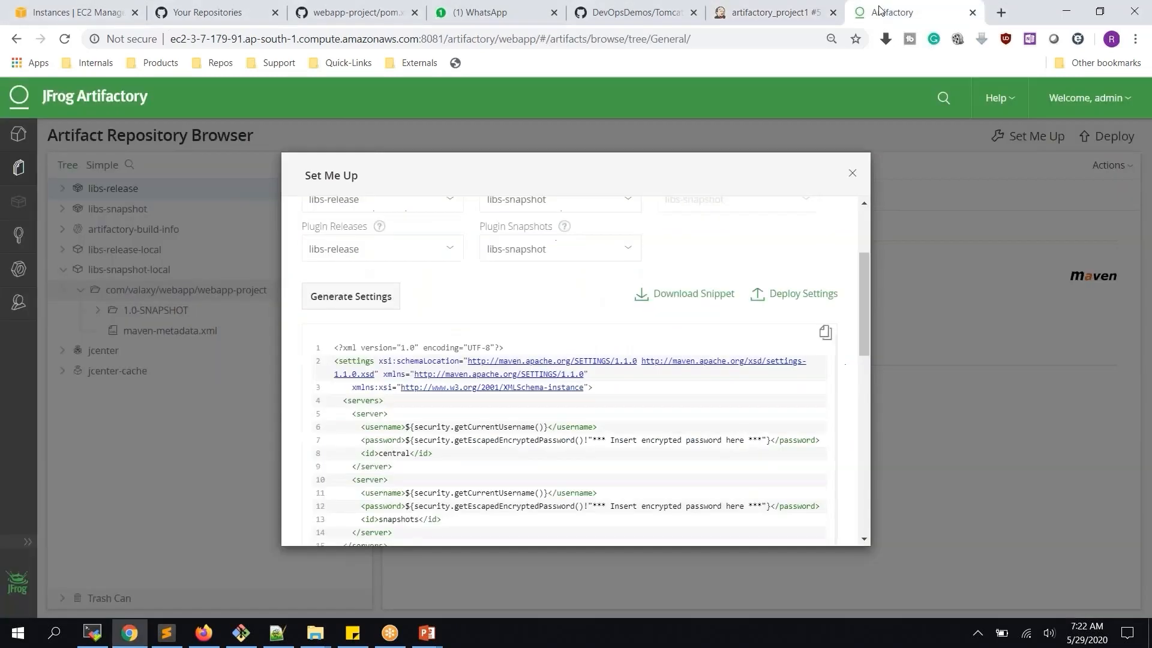
{"action": "left_click", "coordinate": [851, 175]}
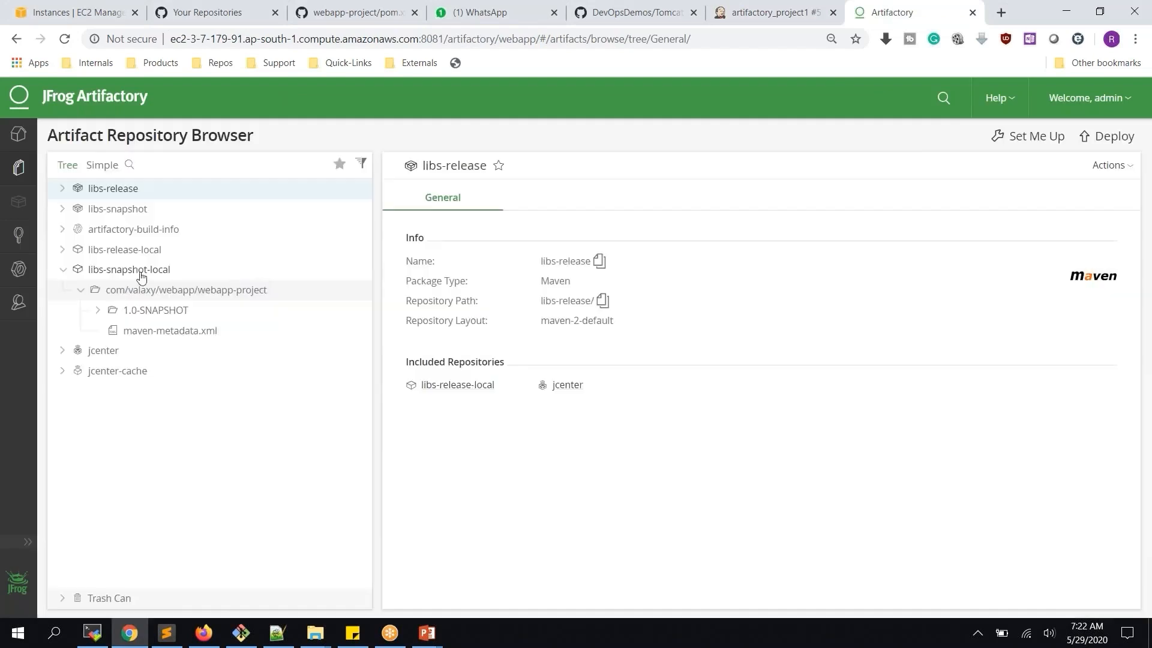
{"action": "left_click", "coordinate": [66, 40]}
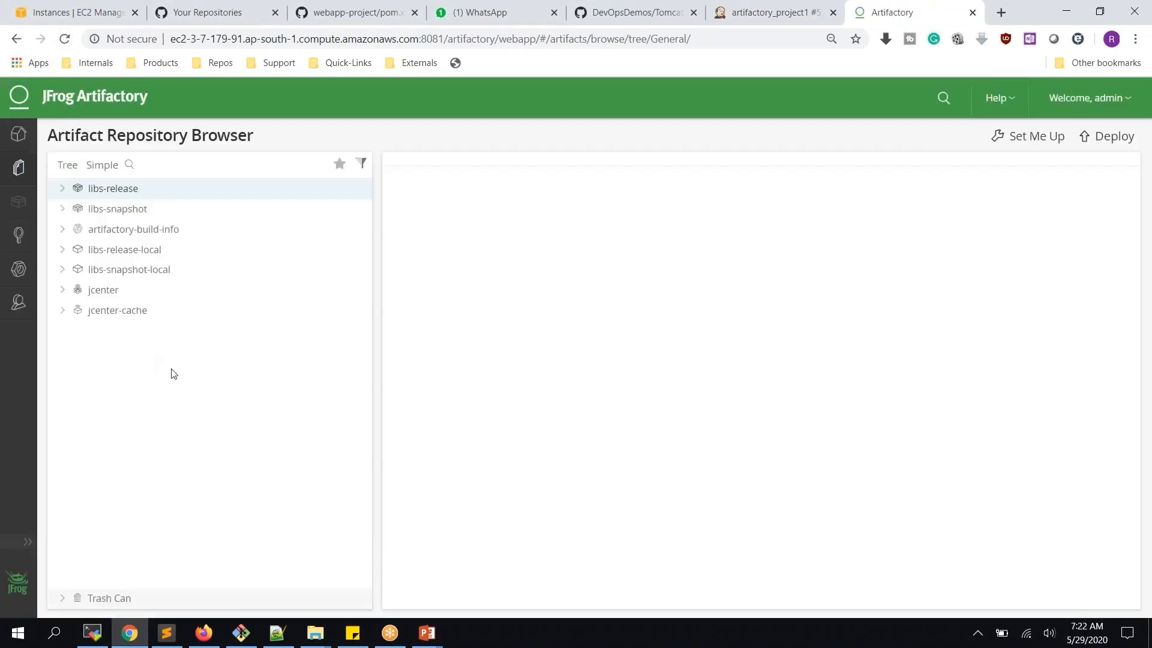
{"action": "left_click", "coordinate": [63, 269]}
{"action": "left_click", "coordinate": [81, 291]}
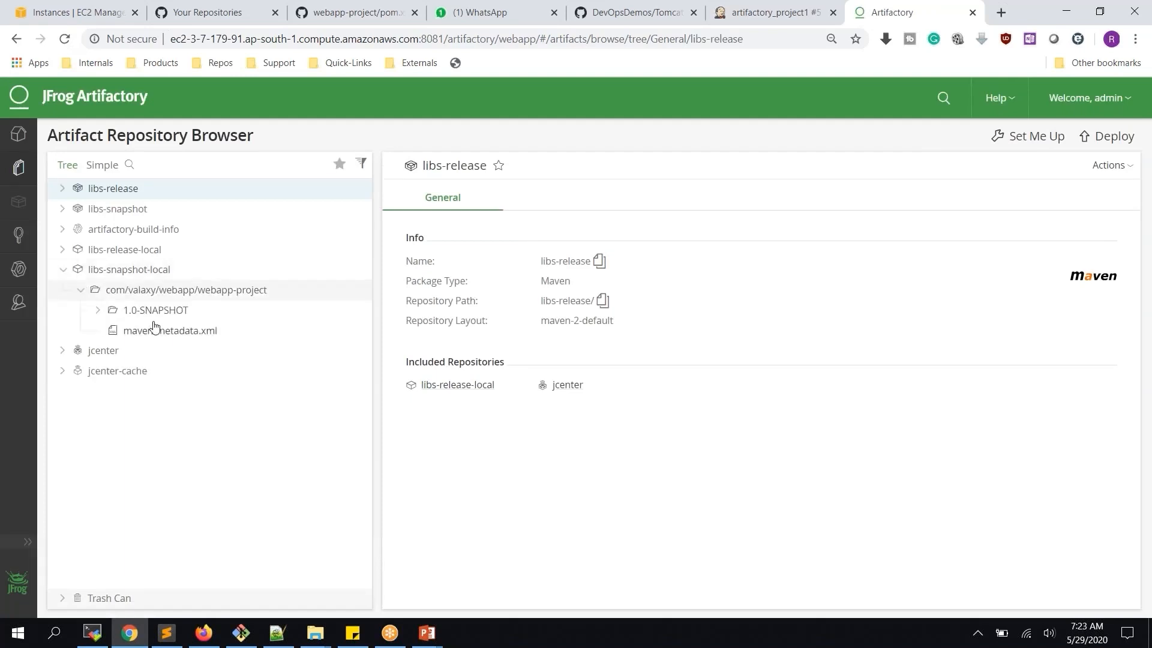
{"action": "left_click", "coordinate": [97, 311]}
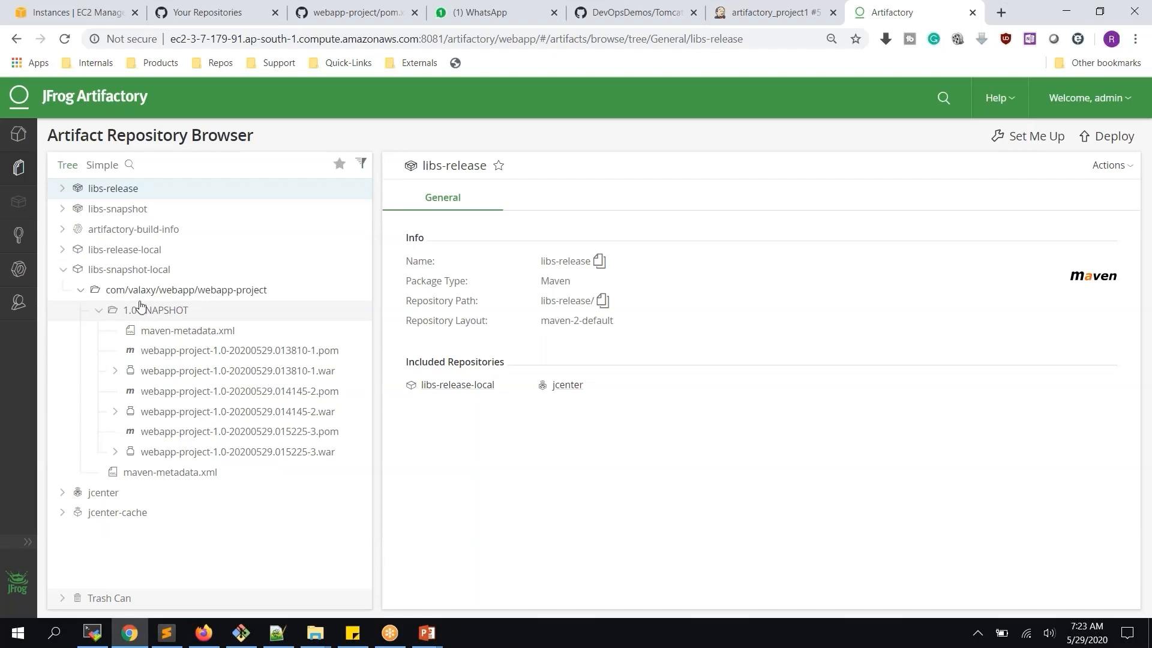
Collapse the repository tree and bring the MobaXterm terminal session back to the front
{"action": "left_click", "coordinate": [80, 290]}
{"action": "left_click", "coordinate": [63, 270]}
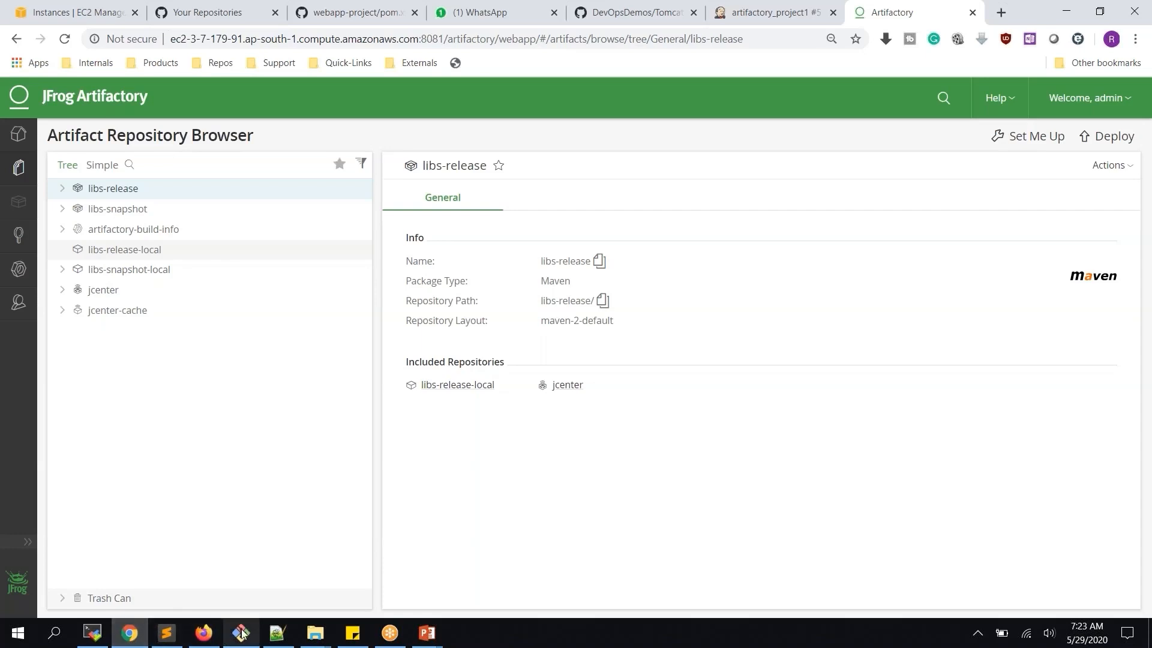
{"action": "left_click", "coordinate": [92, 633]}
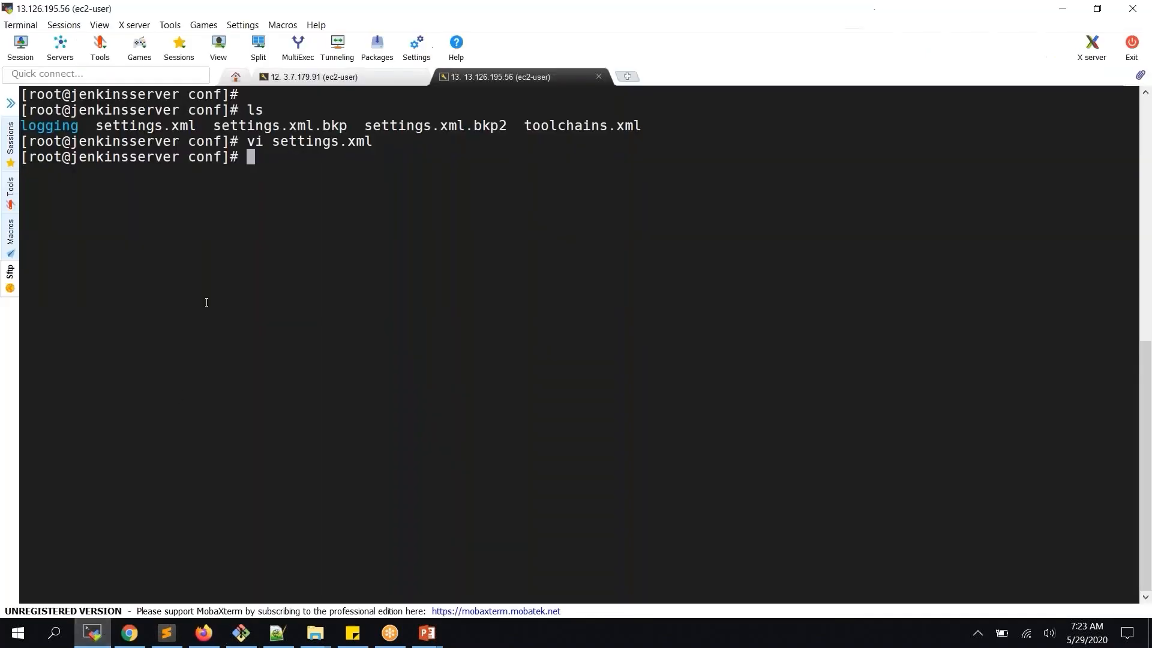
{"action": "left_click", "coordinate": [292, 81]}
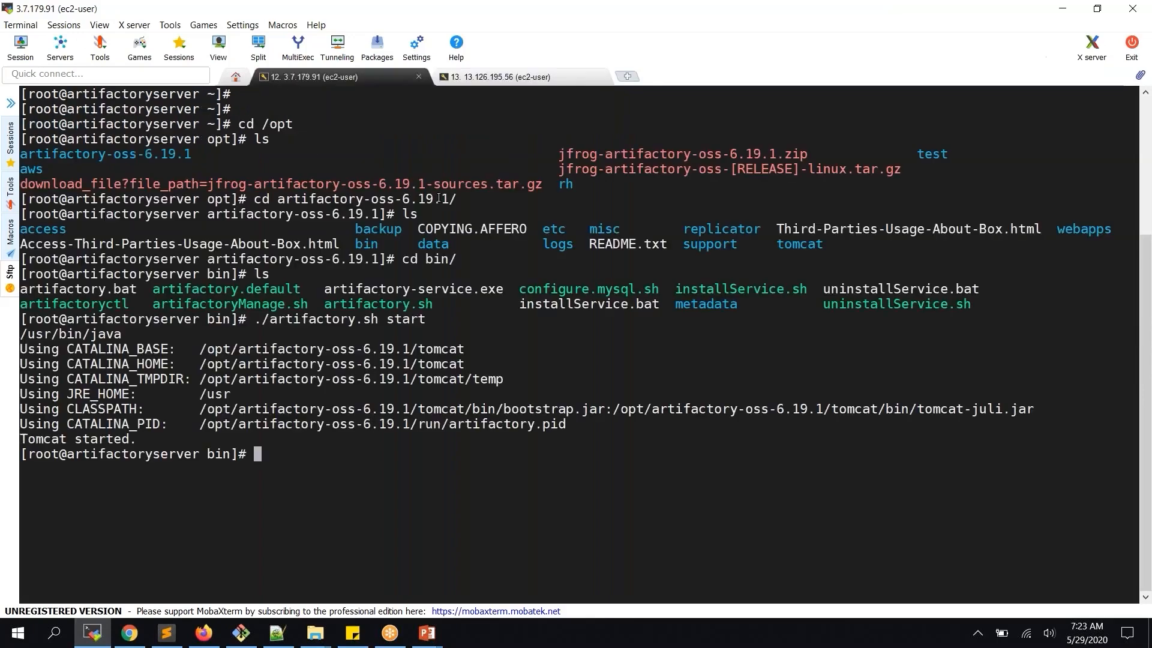
In the Jenkins-server session, list the conf folder, then change to the home folder with cd ~ and list it
{"action": "left_click", "coordinate": [456, 77]}
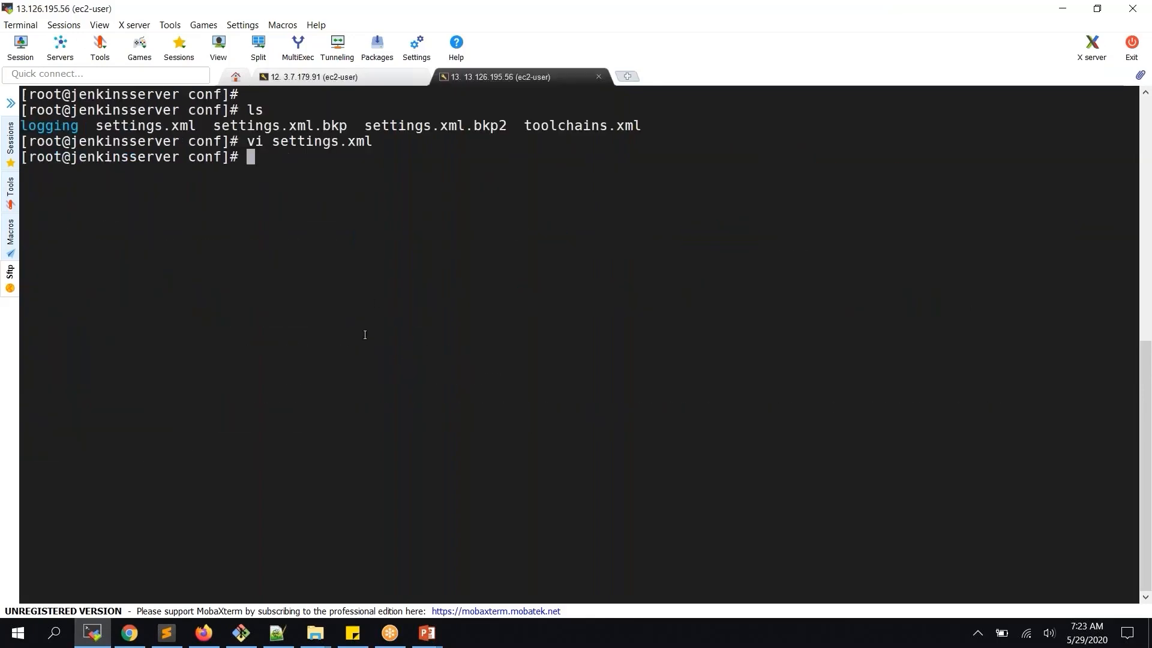
{"action": "type", "text": "ls"}
{"action": "key", "text": "Return"}
{"action": "type", "text": "vi"}
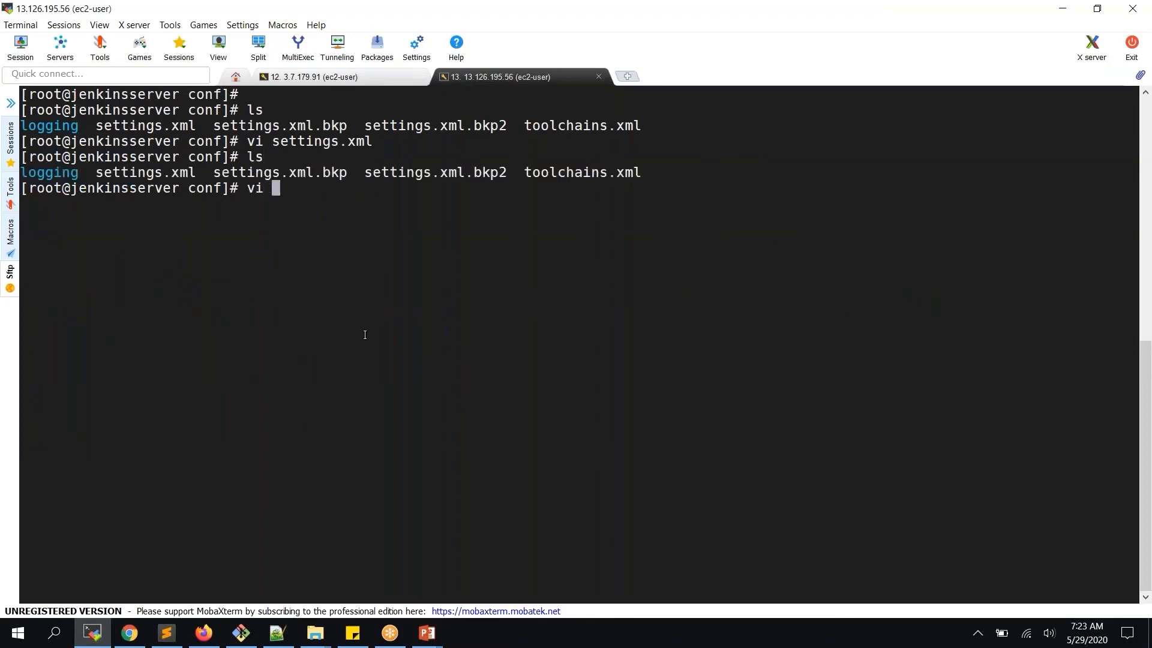
{"action": "key", "text": "BackSpace"}
{"action": "key", "text": "BackSpace"}
{"action": "key", "text": "BackSpace"}
{"action": "type", "text": "cd ~"}
{"action": "key", "text": "Return"}
{"action": "type", "text": "l"}
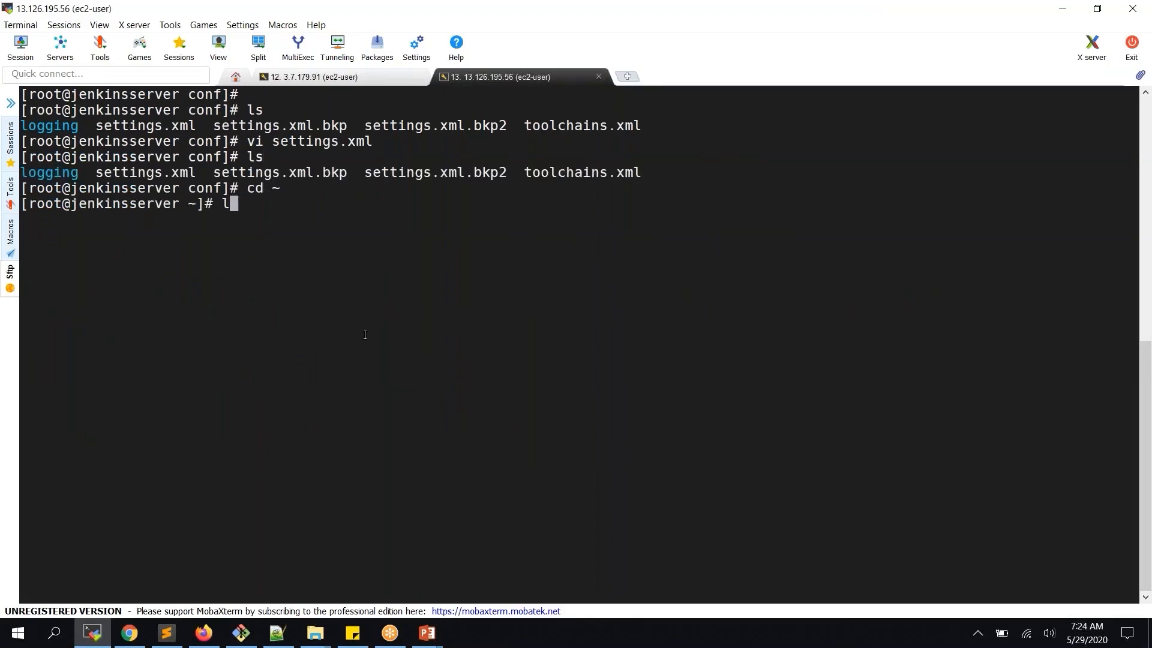
{"action": "type", "text": "s"}
{"action": "key", "text": "Return"}
Enter webapp-project, list its files, and open pom.xml in vi
{"action": "type", "text": "v"}
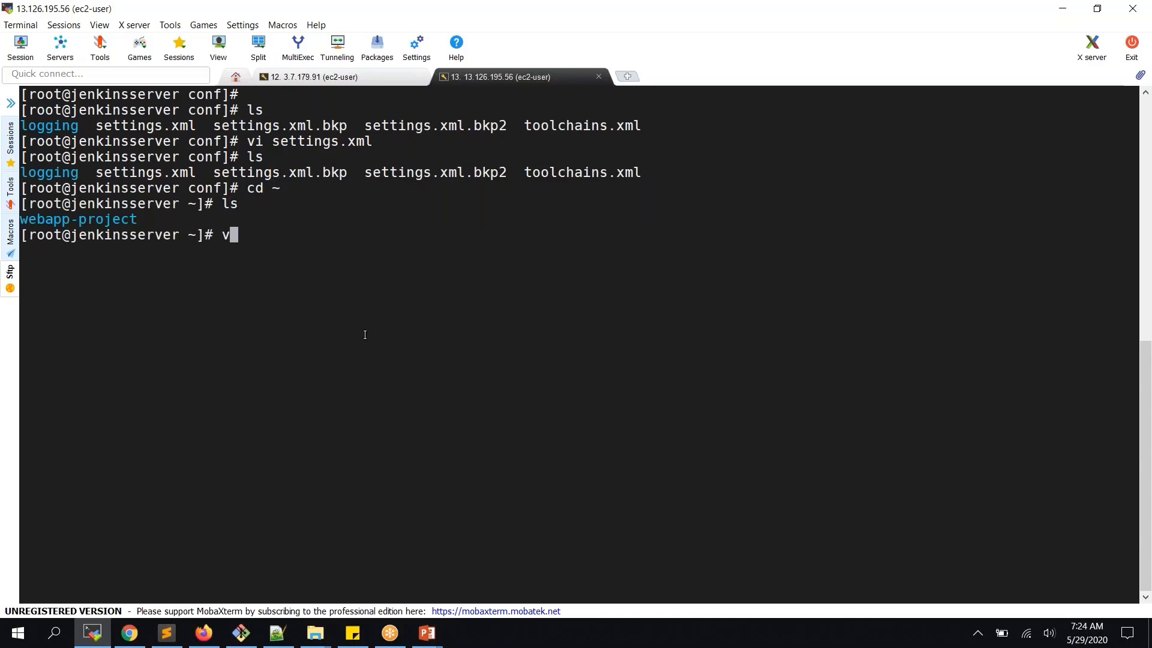
{"action": "key", "text": "BackSpace"}
{"action": "type", "text": "cd we"}
{"action": "key", "text": "Tab"}
{"action": "key", "text": "Return"}
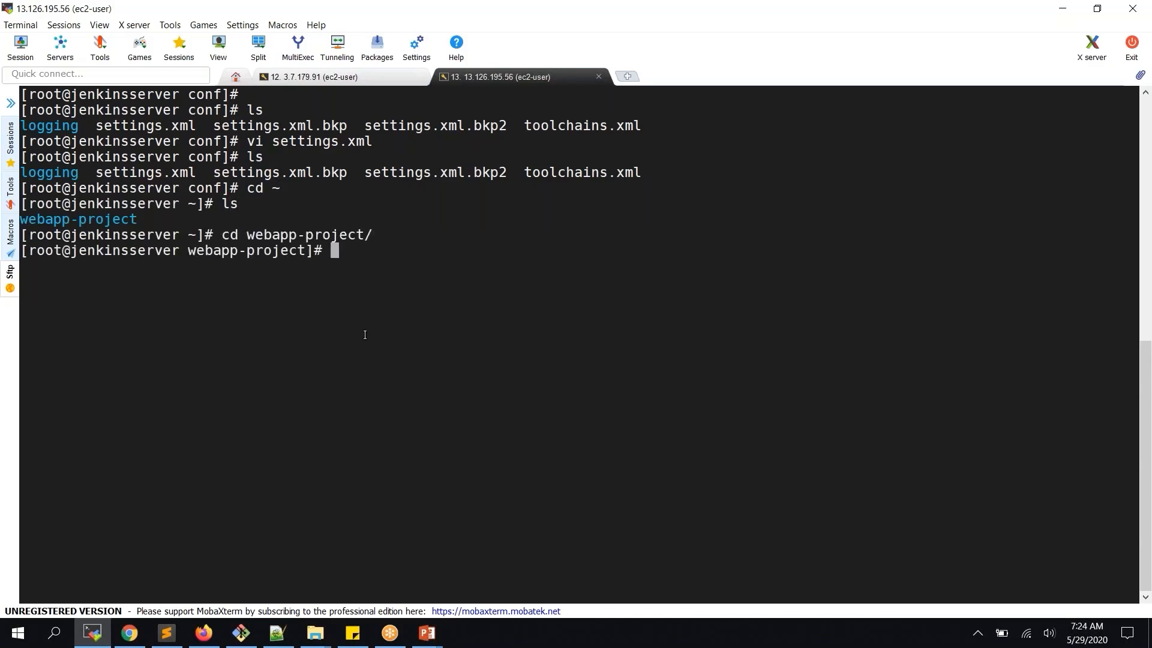
{"action": "type", "text": "ls"}
{"action": "key", "text": "Return"}
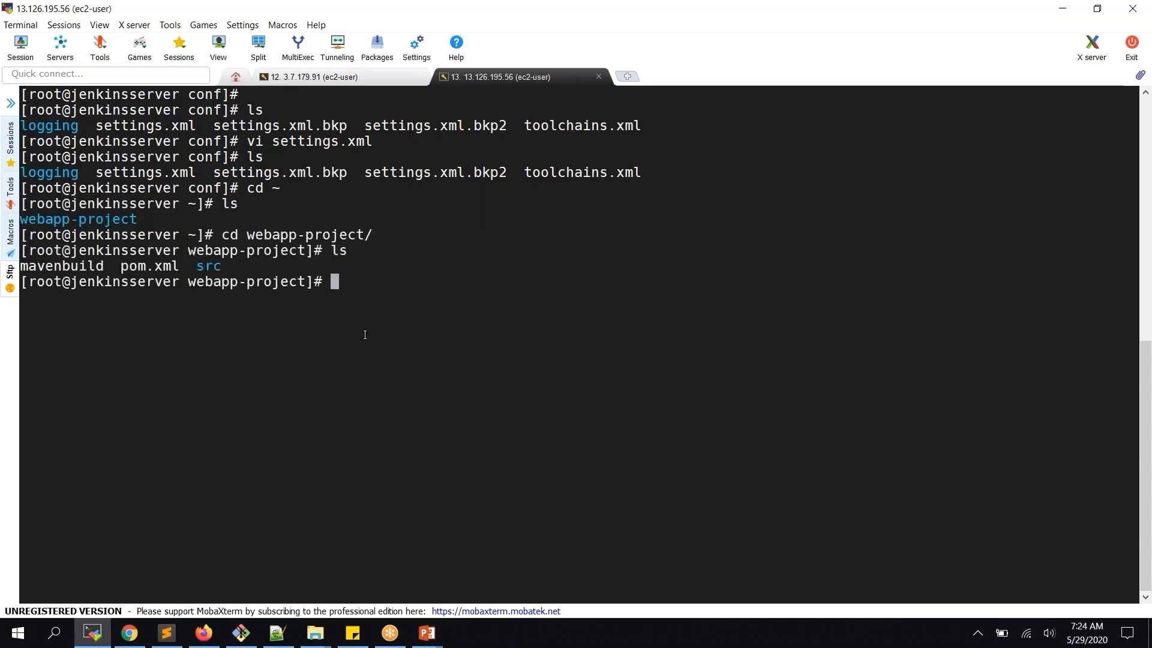
{"action": "type", "text": "vi p"}
{"action": "key", "text": "Tab"}
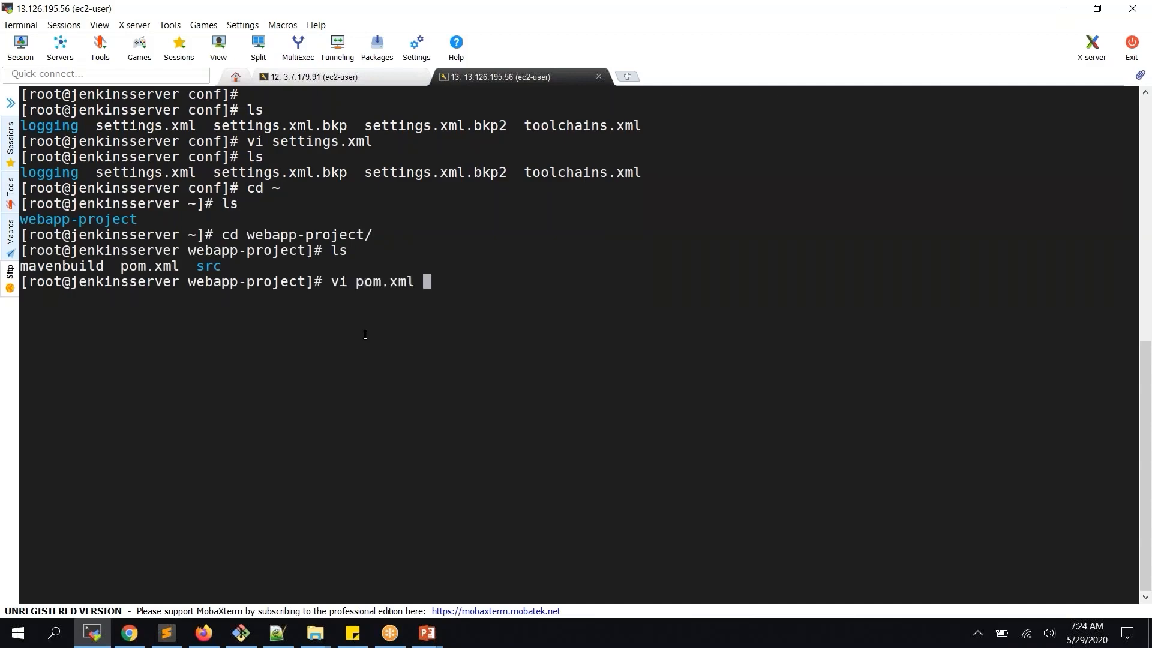
{"action": "key", "text": "Return"}
Delete the -SNAPSHOT suffix so the pom.xml version reads 2.0, then save and quit with :wq
{"action": "key", "text": "Down"}
{"action": "key", "text": "Down"}
{"action": "key", "text": "Down"}
{"action": "key", "text": "Down"}
{"action": "key", "text": "Down"}
{"action": "key", "text": "Down"}
{"action": "key", "text": "Down"}
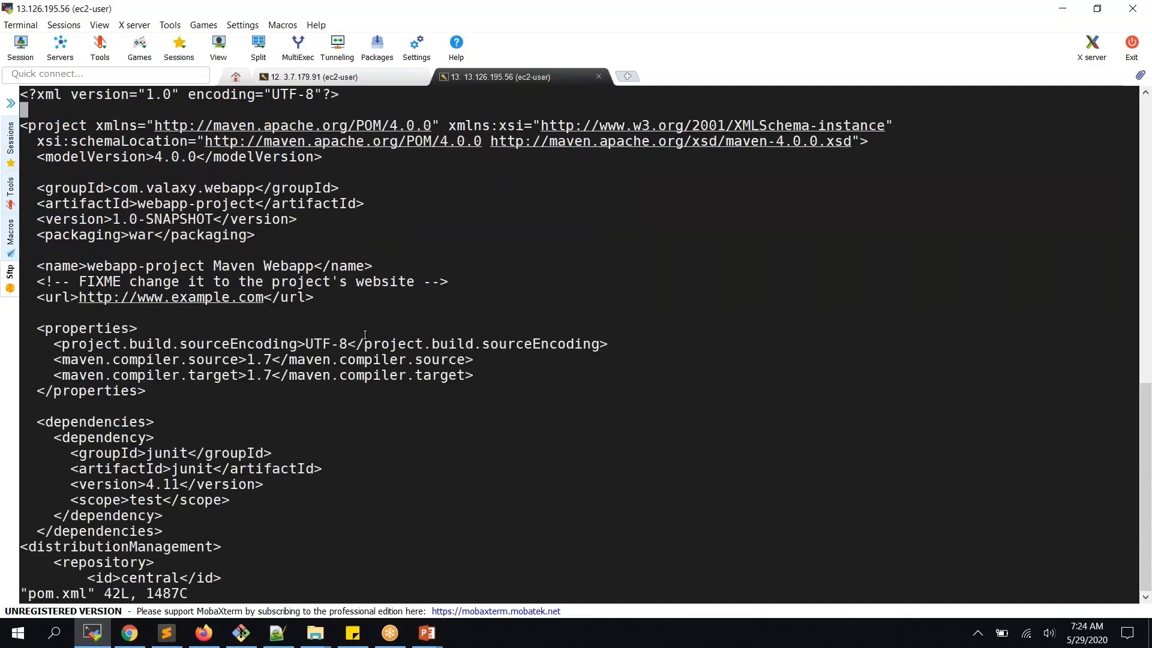
{"action": "key", "text": "Down"}
{"action": "key", "text": "Right"}
{"action": "key", "text": "Right"}
{"action": "key", "text": "Right"}
{"action": "key", "text": "Right"}
{"action": "key", "text": "Right"}
{"action": "key", "text": "Right"}
{"action": "key", "text": "Right"}
{"action": "key", "text": "Right"}
{"action": "key", "text": "Right"}
{"action": "key", "text": "Right"}
{"action": "key", "text": "Right"}
{"action": "key", "text": "Right"}
{"action": "key", "text": "Right"}
{"action": "key", "text": "Right"}
{"action": "key", "text": "x"}
{"action": "key", "text": "x"}
{"action": "key", "text": "x"}
{"action": "key", "text": "x"}
{"action": "key", "text": "x"}
{"action": "key", "text": "x"}
{"action": "key", "text": "x"}
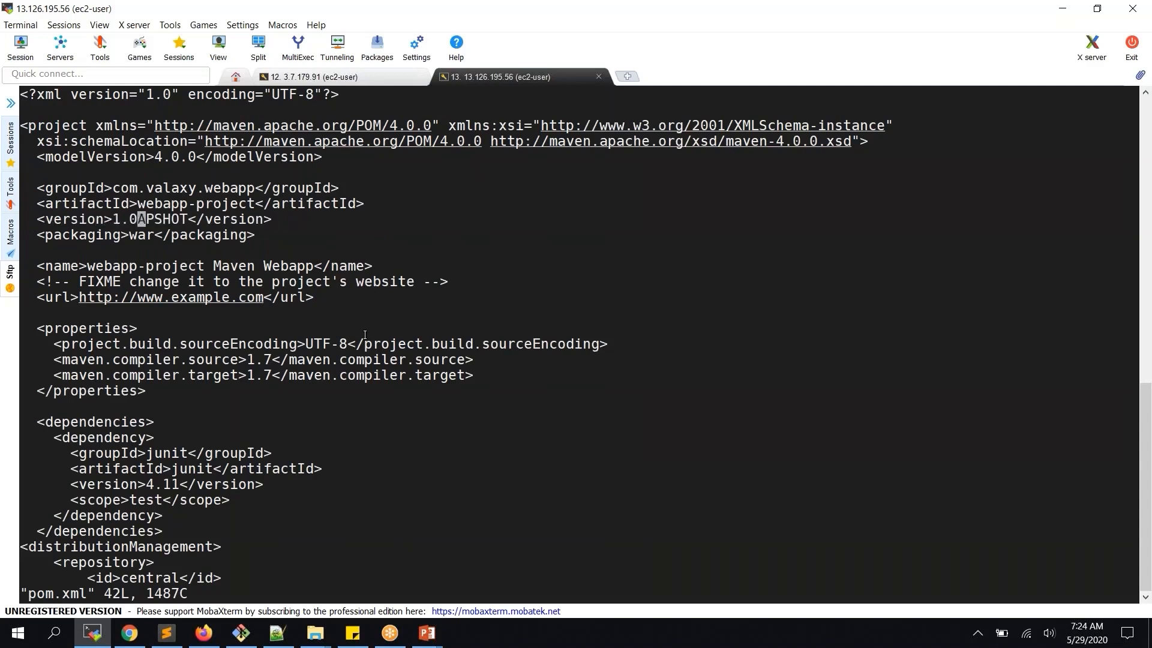
{"action": "key", "text": "x"}
{"action": "key", "text": "x"}
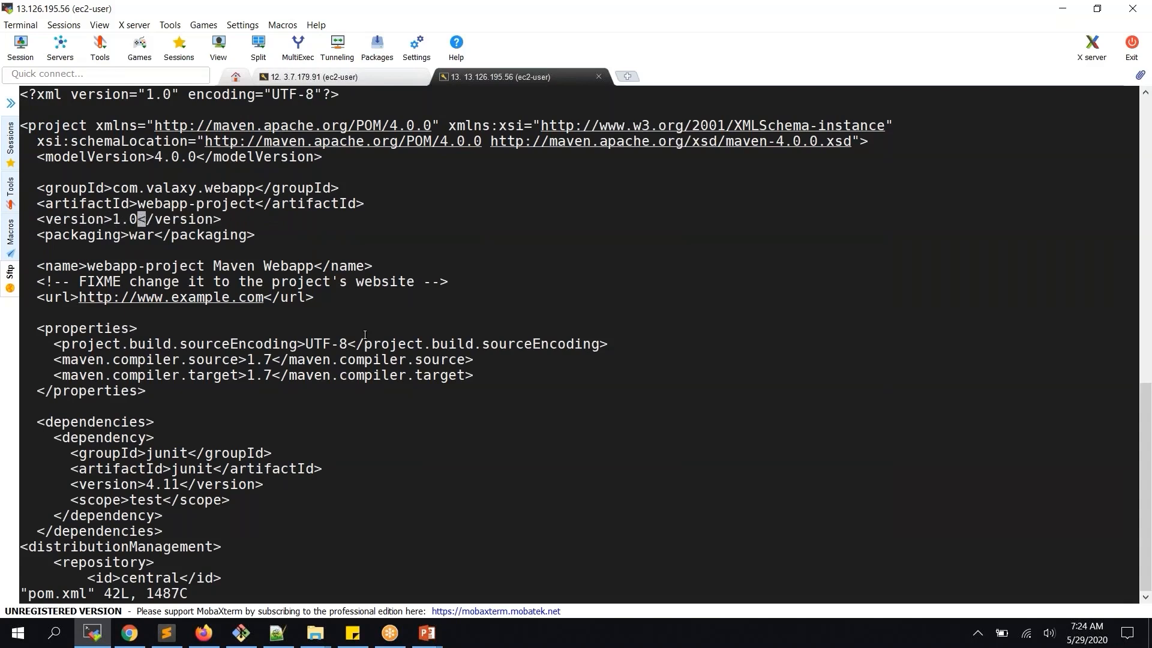
{"action": "key", "text": "Left"}
{"action": "key", "text": "Left"}
{"action": "key", "text": "Left"}
{"action": "type", "text": ":wq"}
{"action": "key", "text": "Return"}
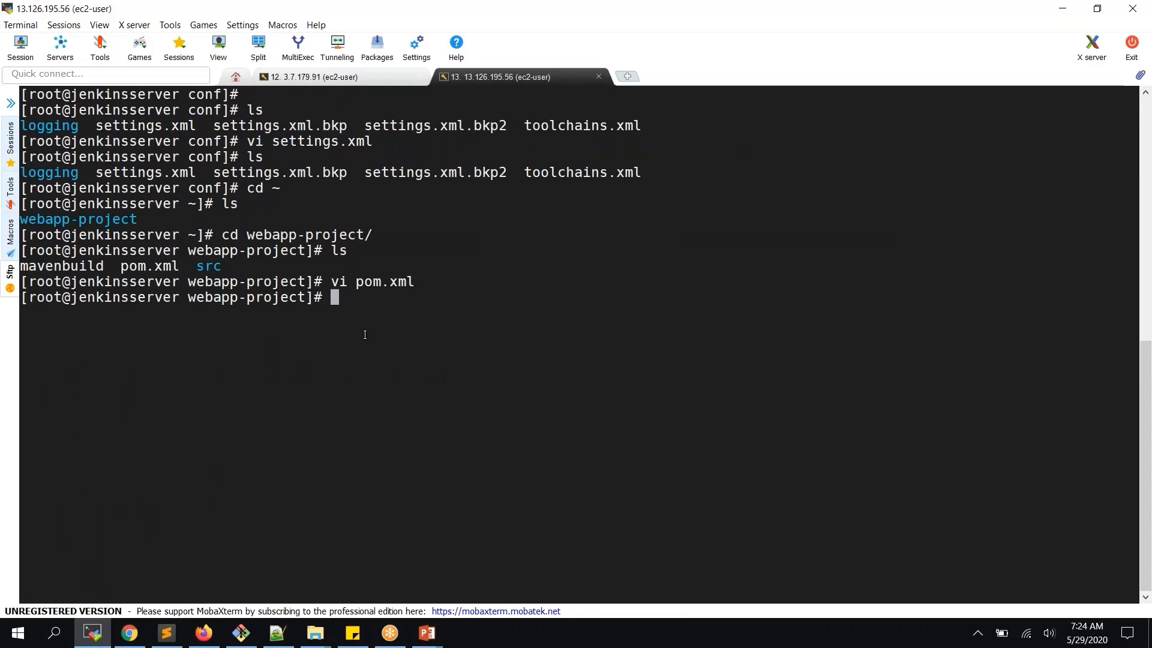
Stage all changes and commit them with the message "replaced 1.0-SNAPSHOT with 2.0"
{"action": "type", "text": "git add ."}
{"action": "key", "text": "Return"}
{"action": "type", "text": "git commit "}
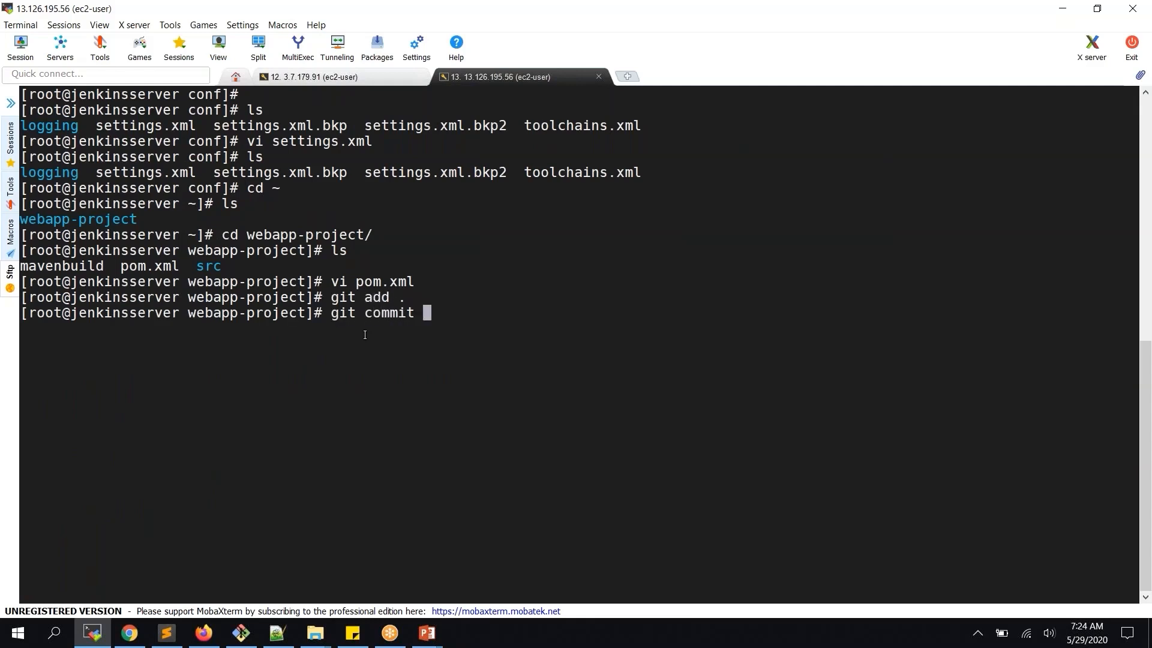
{"action": "type", "text": "-m \"replaced 1."}
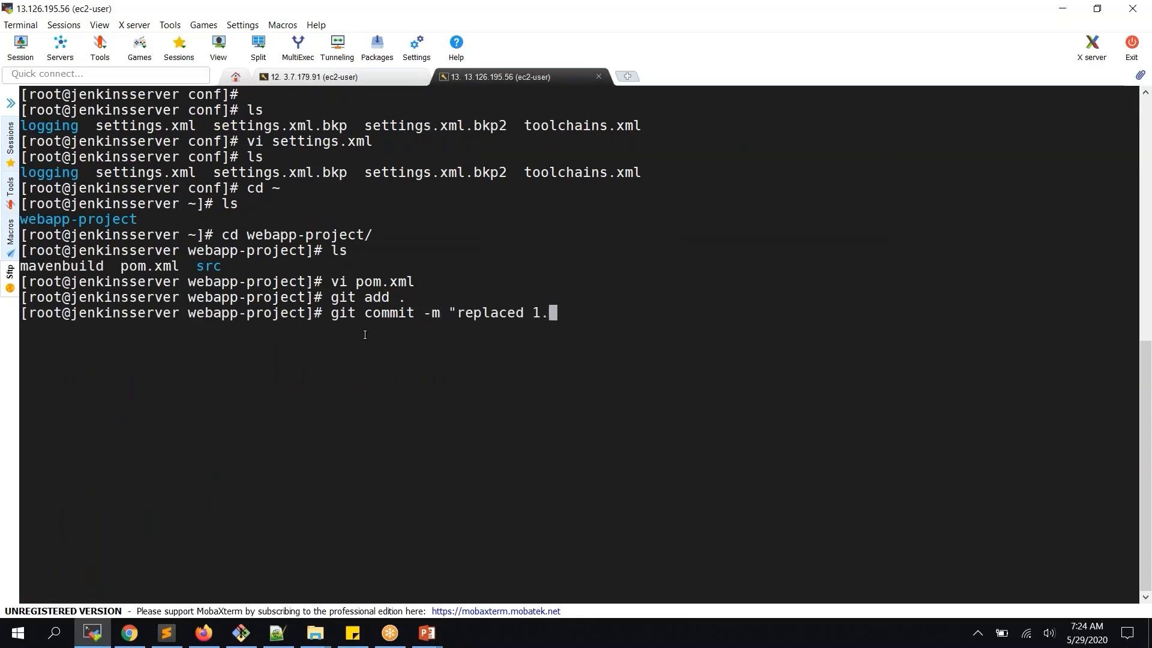
{"action": "type", "text": "0-SNAPSH"}
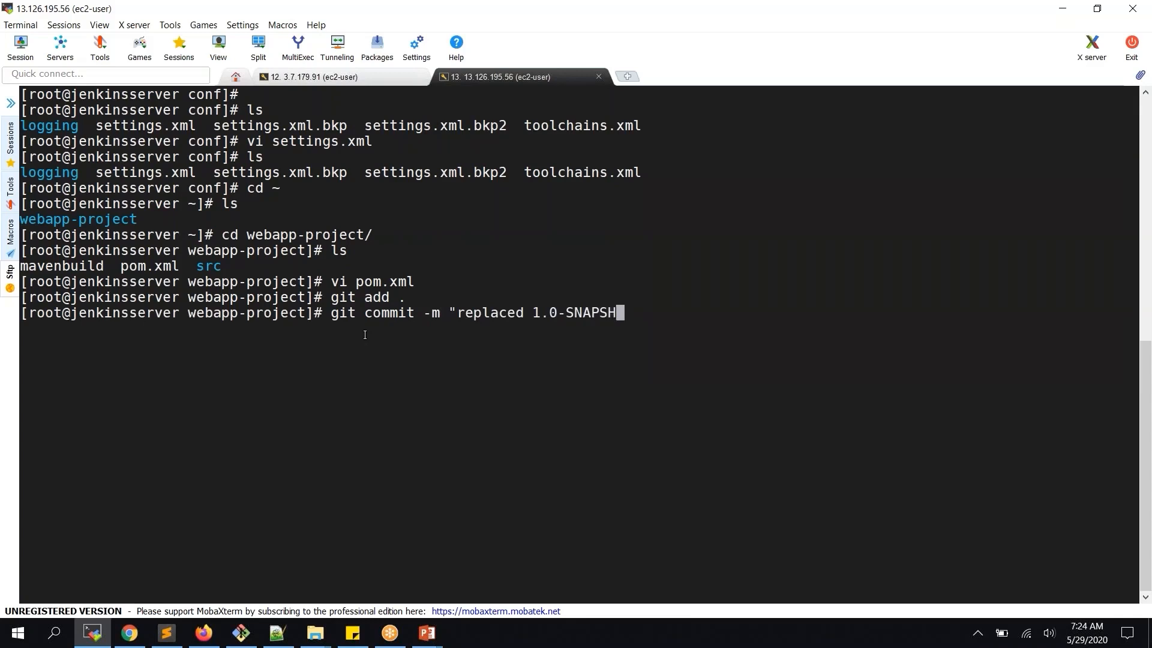
{"action": "type", "text": "OT with 2.0\""}
{"action": "key", "text": "Return"}
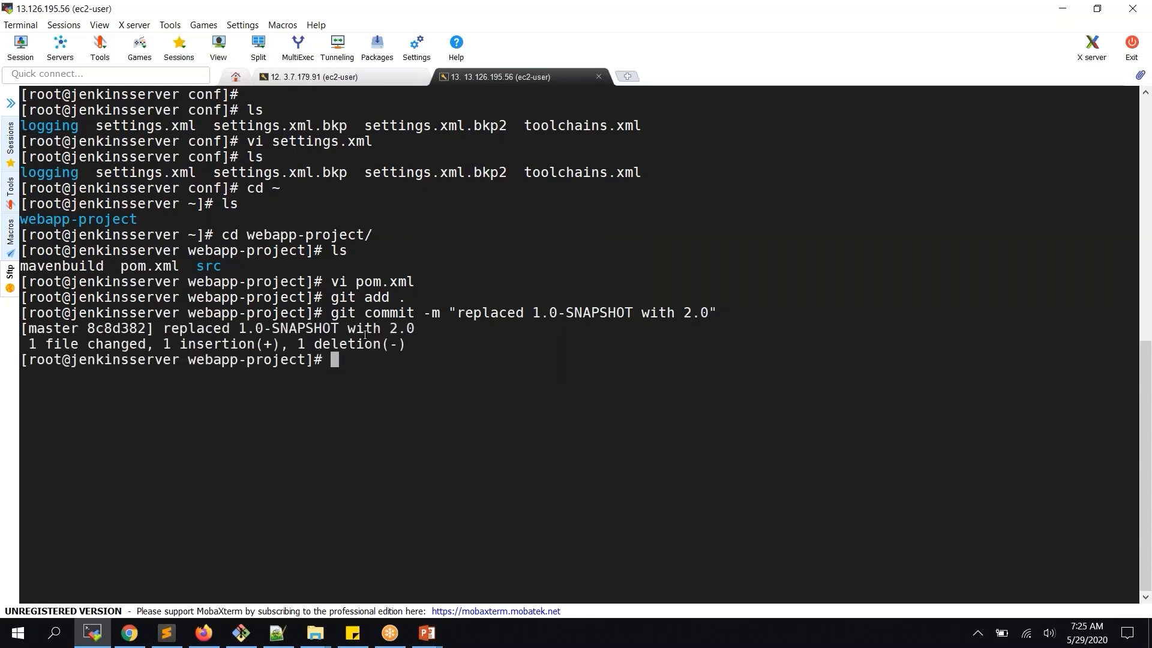
Push the commit to origin master, entering the GitHub username and password (retrying once)
{"action": "type", "text": "git push origin master"}
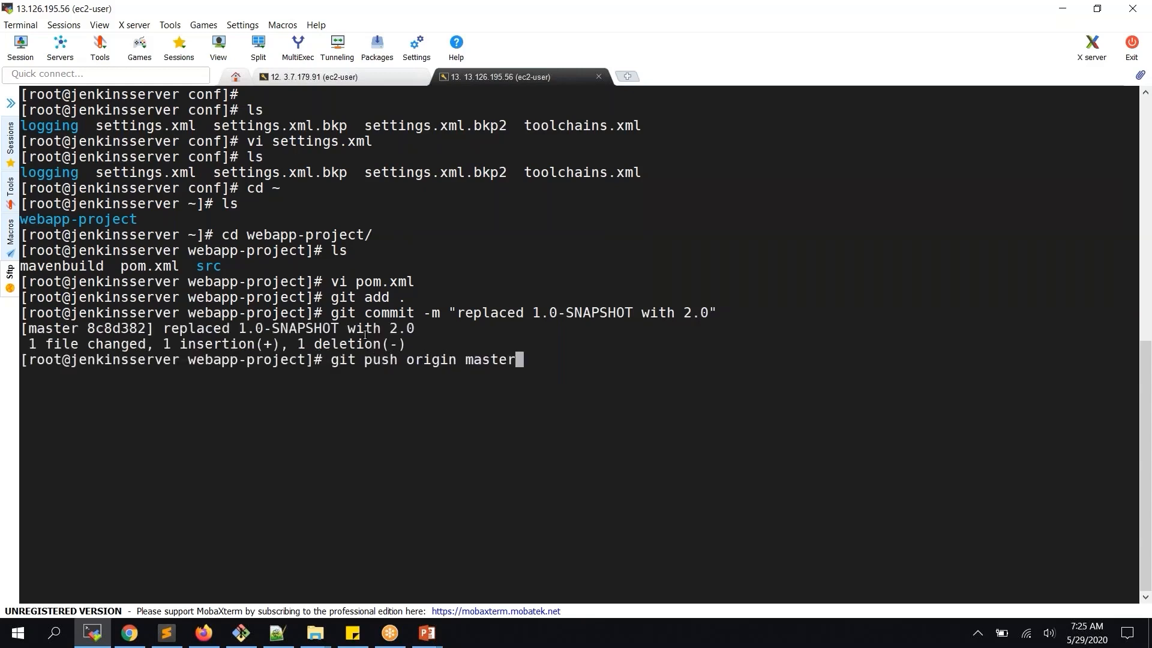
{"action": "key", "text": "Return"}
{"action": "key", "text": "Return"}
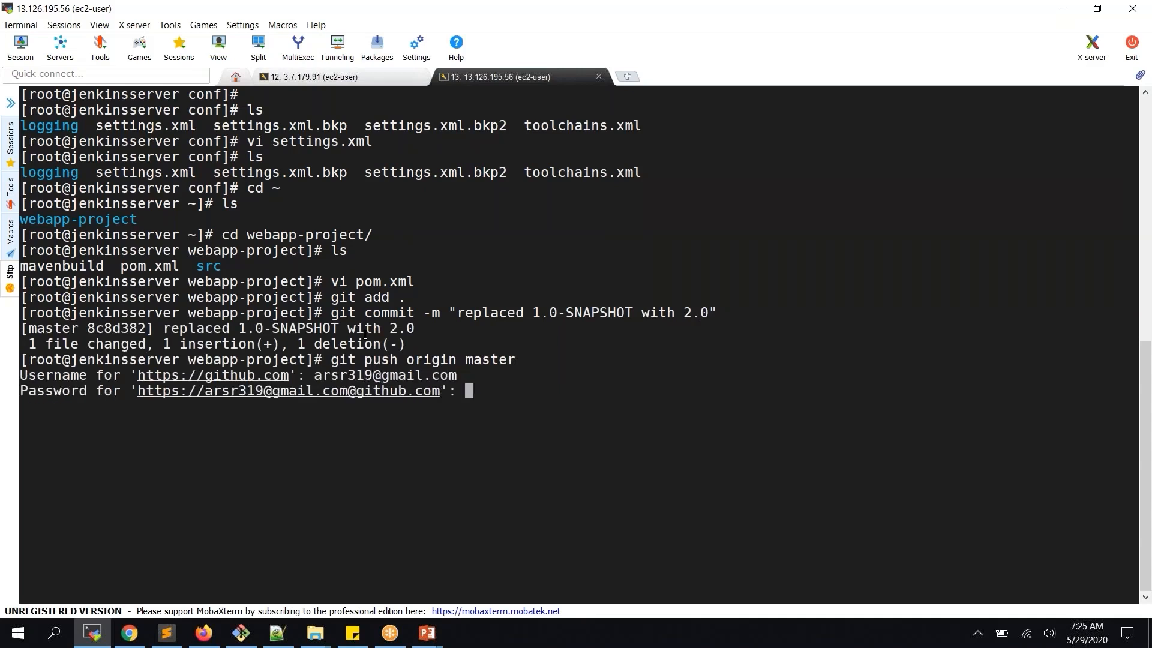
{"action": "key", "text": "Return"}
{"action": "key", "text": "Up"}
{"action": "key", "text": "Return"}
{"action": "key", "text": "Return"}
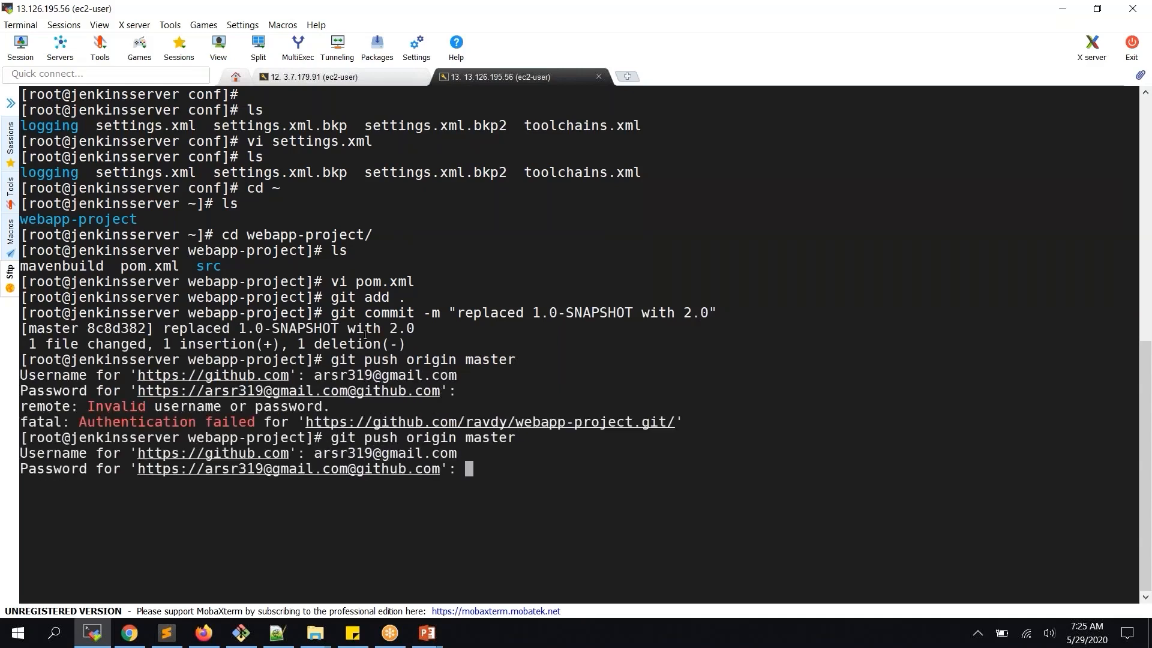
{"action": "key", "text": "Return"}
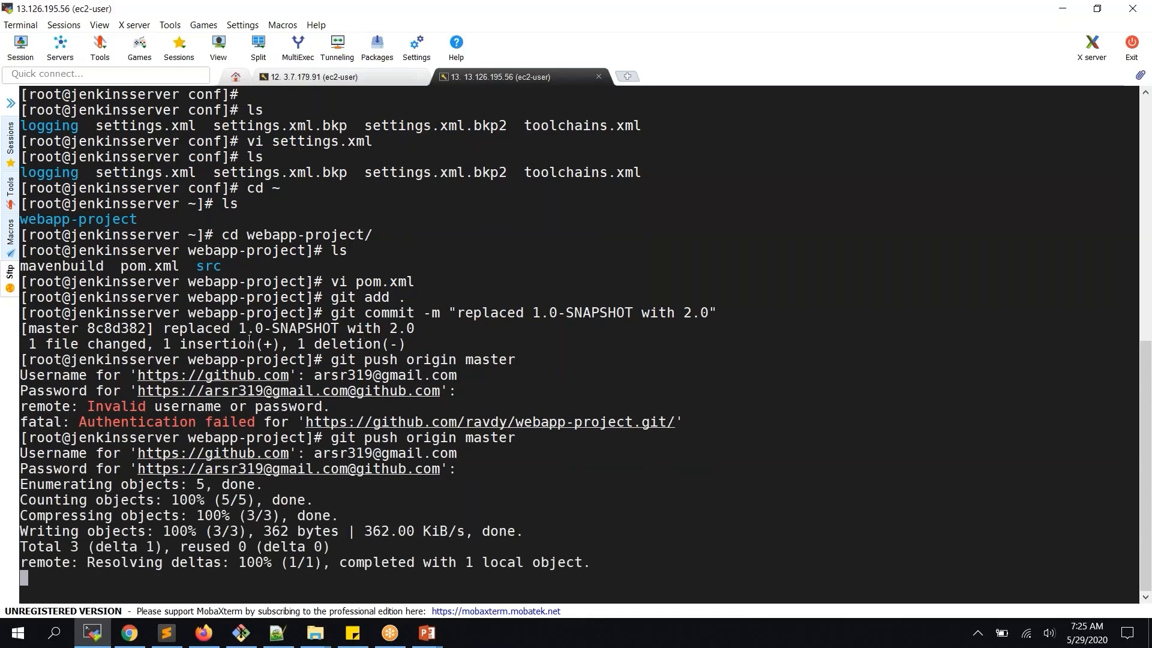
Trigger build #6 of artifactory_project1 and open its console output
{"action": "left_click", "coordinate": [130, 645]}
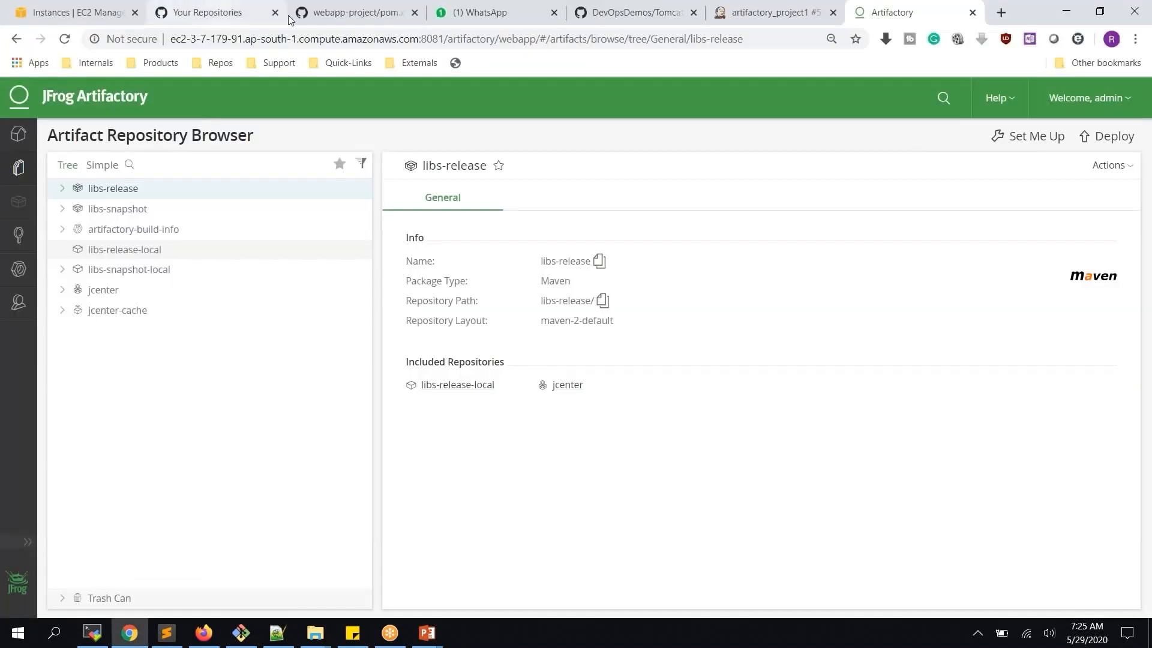
{"action": "left_click", "coordinate": [737, 14]}
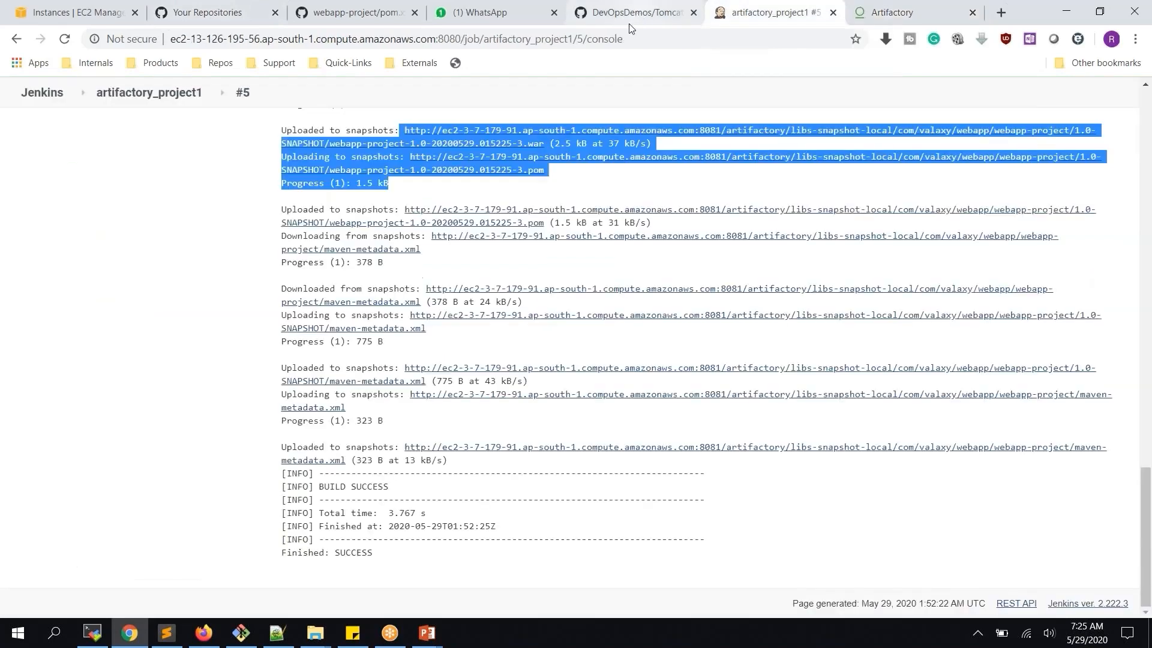
{"action": "left_click", "coordinate": [137, 96]}
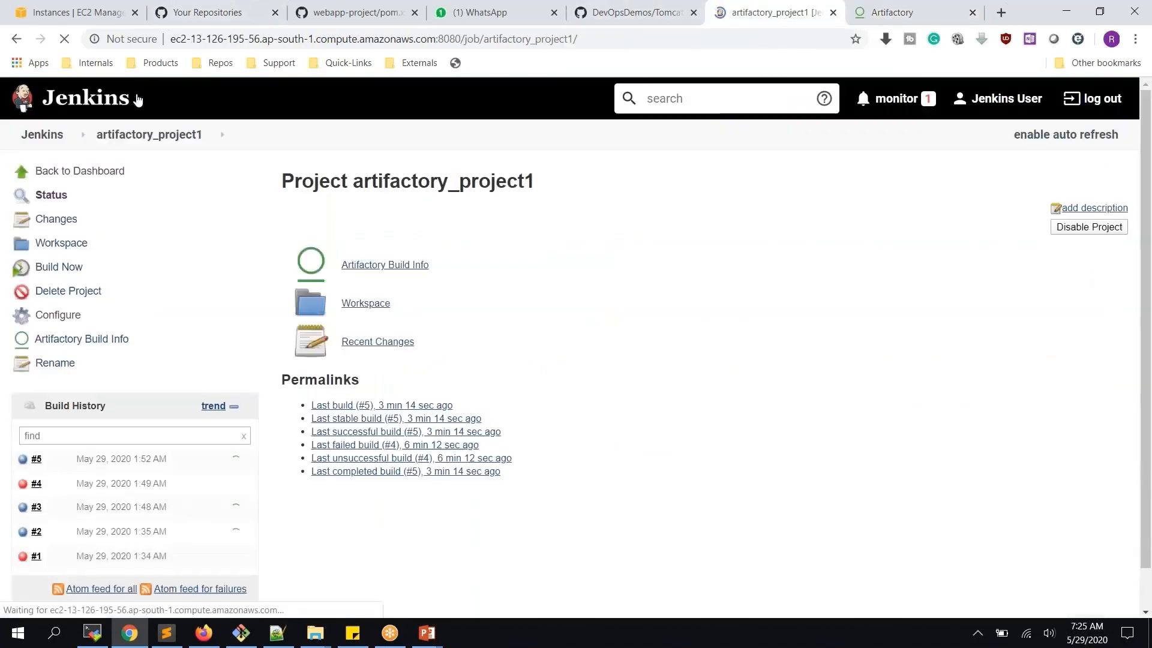
{"action": "left_click", "coordinate": [67, 268]}
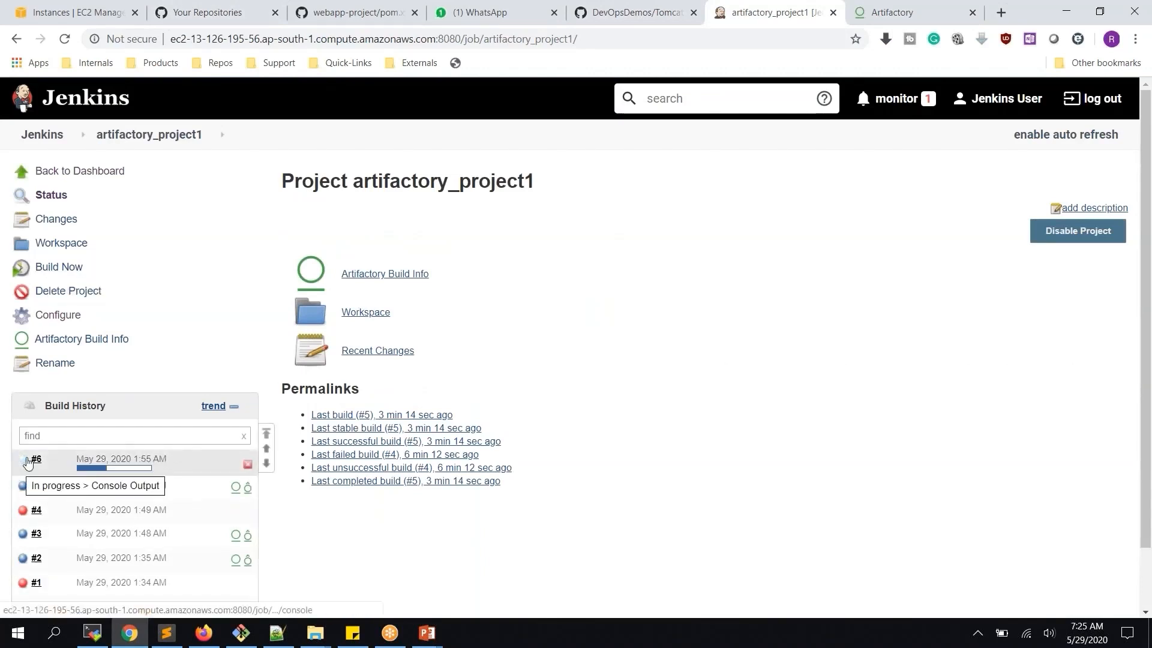
{"action": "left_click", "coordinate": [28, 463]}
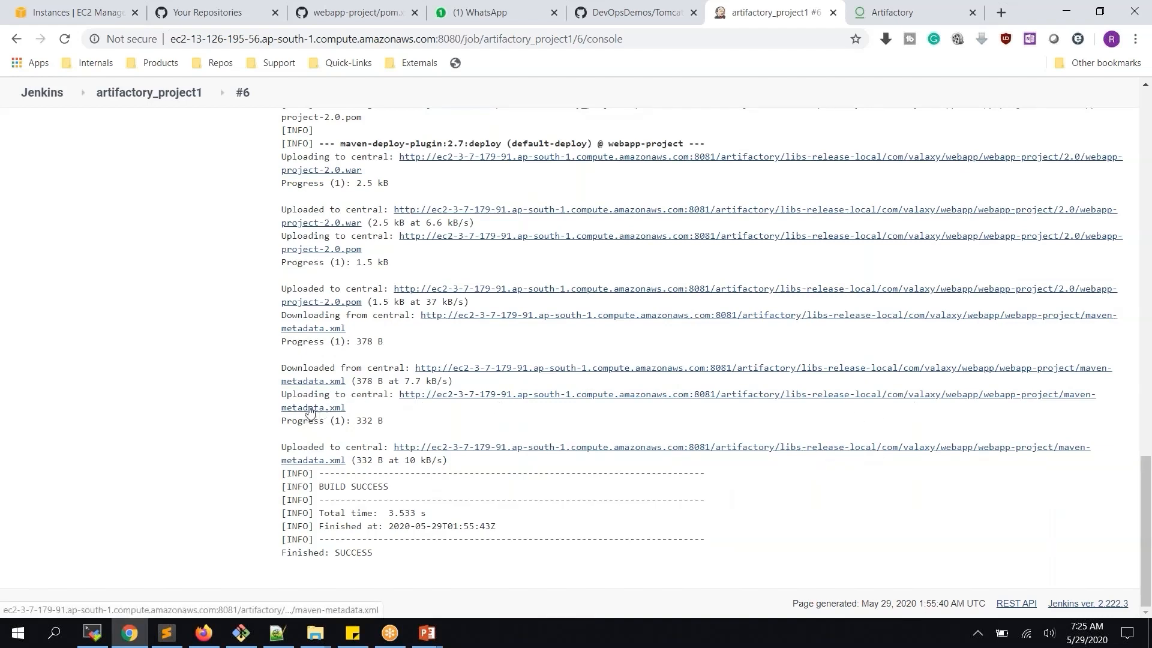
Open build #5's console output in a new tab and scroll it, then return to build #6's console
{"action": "scroll", "coordinate": [431, 294], "scroll_direction": "up", "scroll_amount": 2}
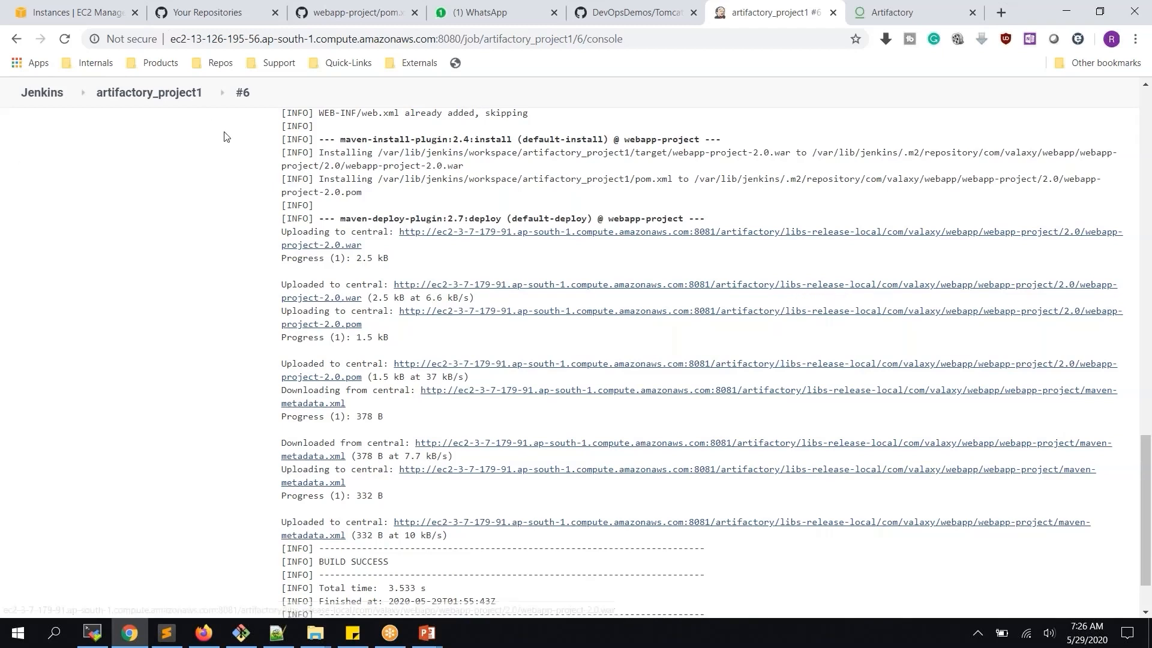
{"action": "middle_click", "coordinate": [149, 93]}
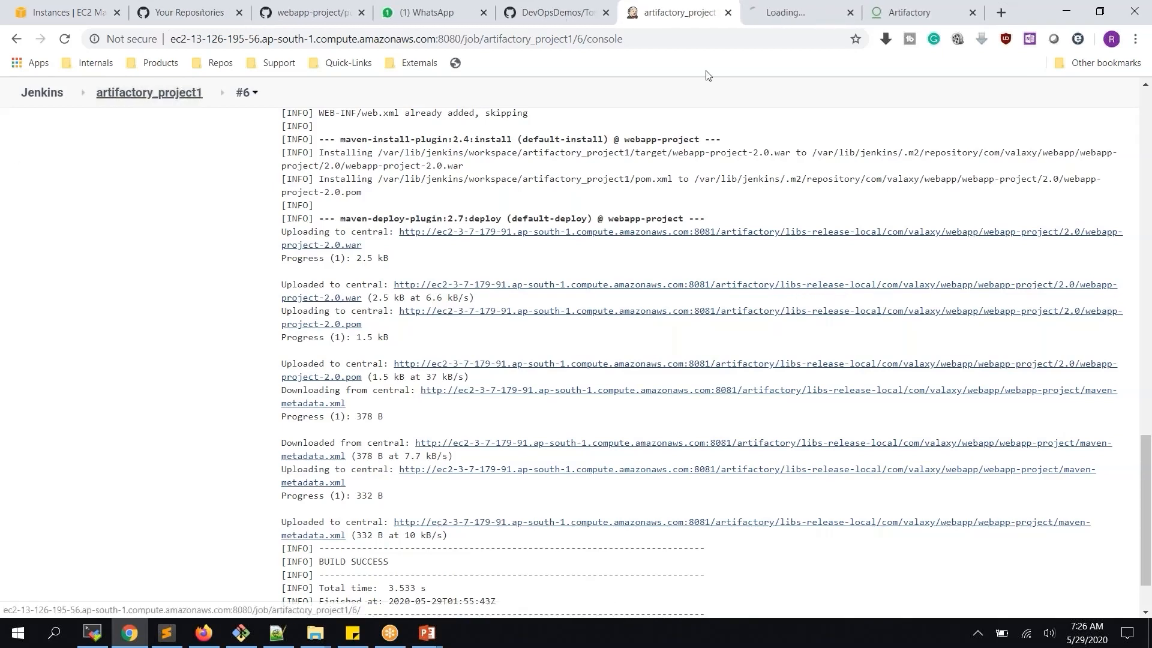
{"action": "key", "text": "ctrl+Tab"}
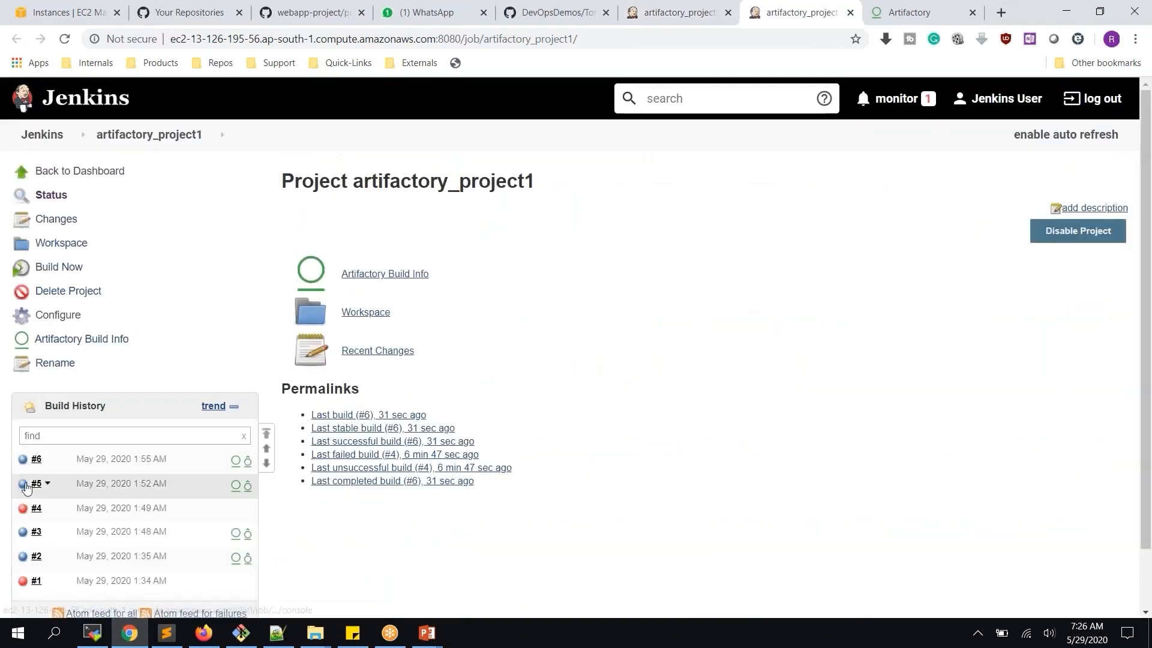
{"action": "left_click", "coordinate": [23, 484]}
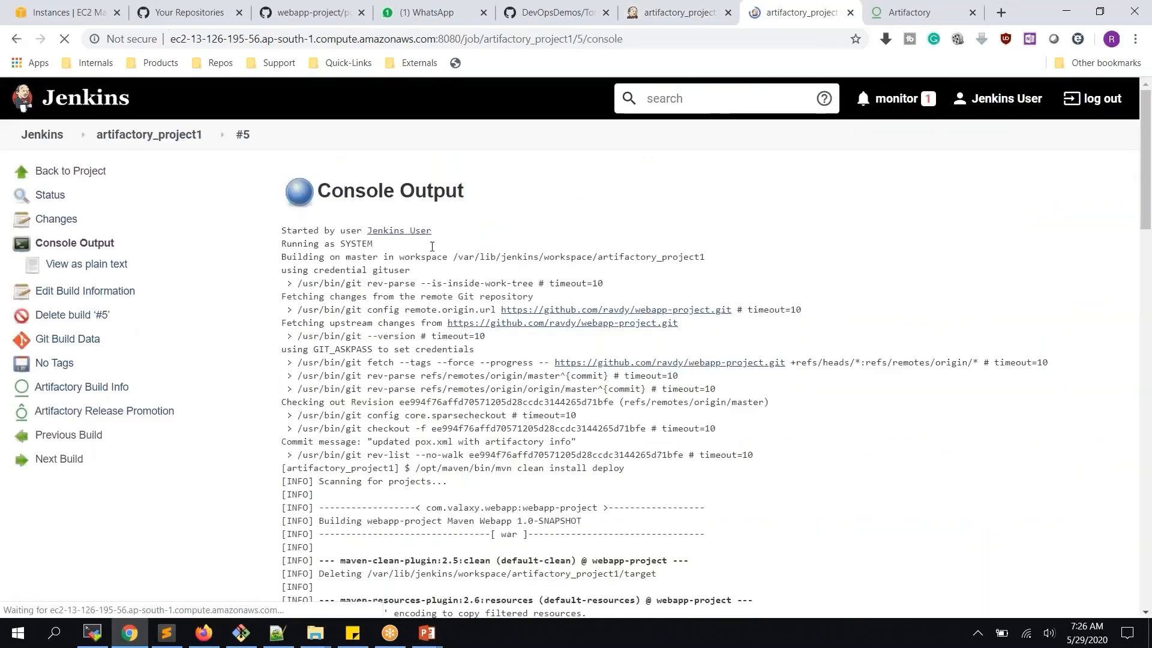
{"action": "scroll", "coordinate": [553, 326], "scroll_direction": "down", "scroll_amount": 20}
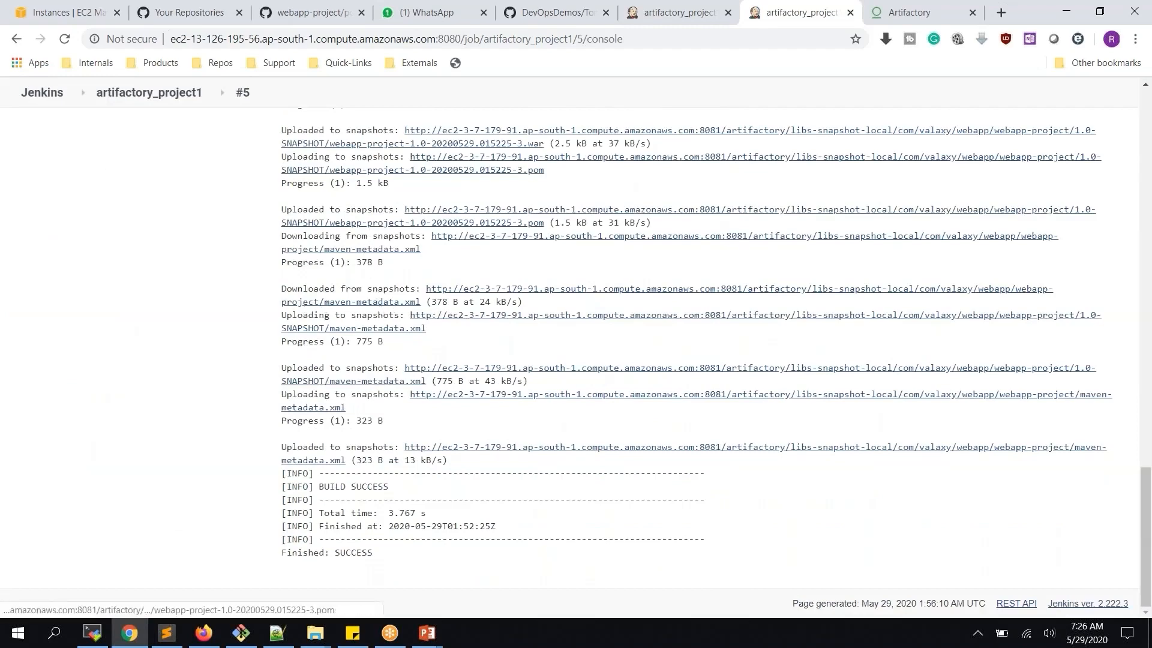
{"action": "scroll", "coordinate": [481, 248], "scroll_direction": "up", "scroll_amount": 1}
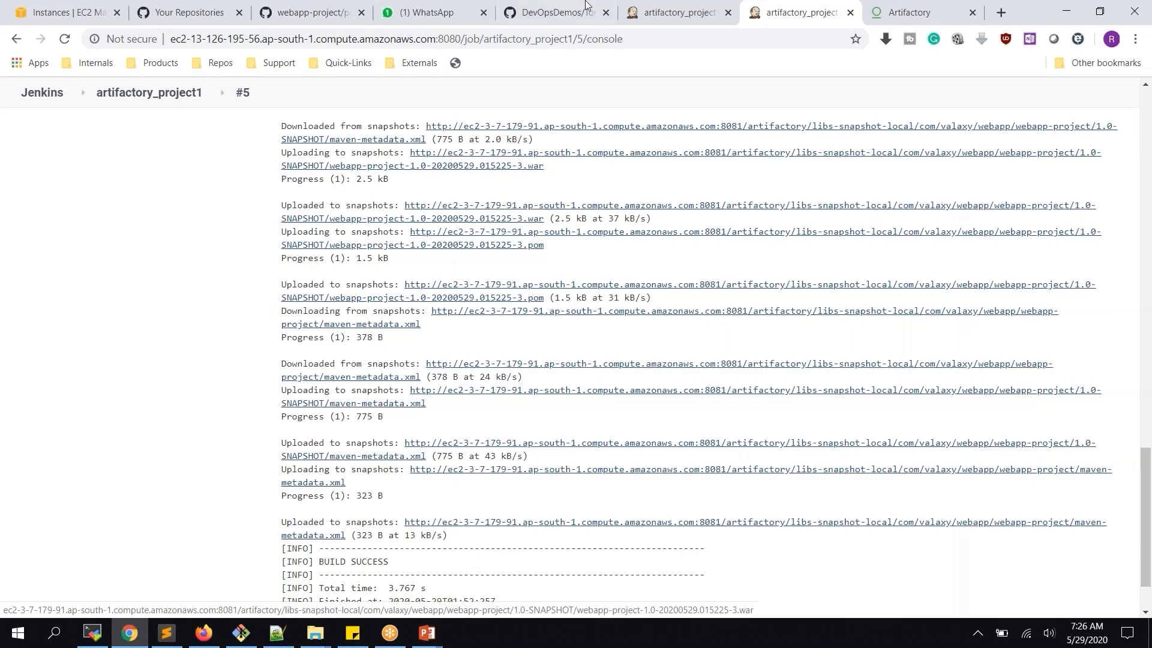
{"action": "left_click", "coordinate": [647, 14]}
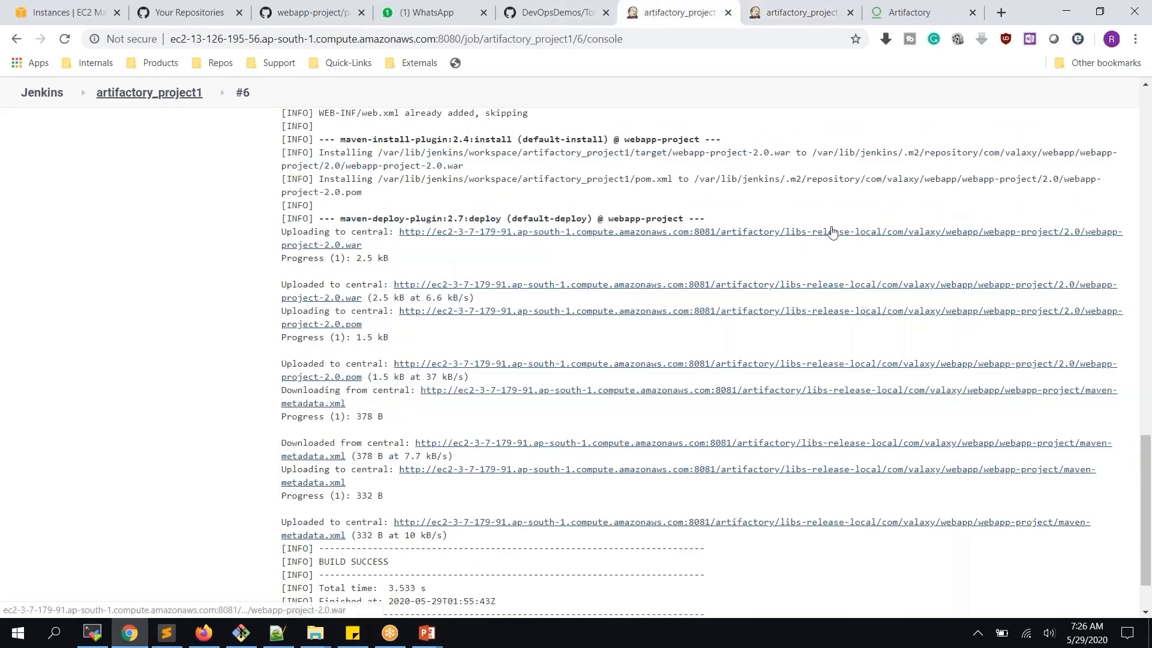
Reload Artifactory, expand webapp-project in libs-release-local and libs-snapshot-local, and list the 2.0 release files
{"action": "left_click", "coordinate": [909, 12]}
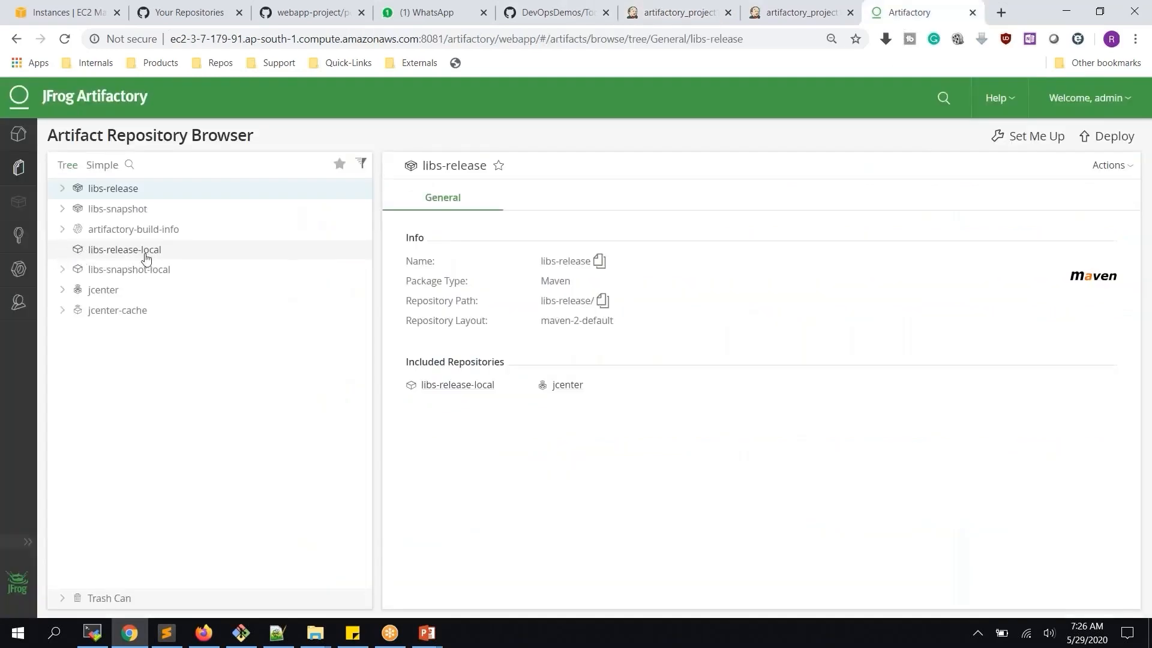
{"action": "left_click", "coordinate": [67, 40]}
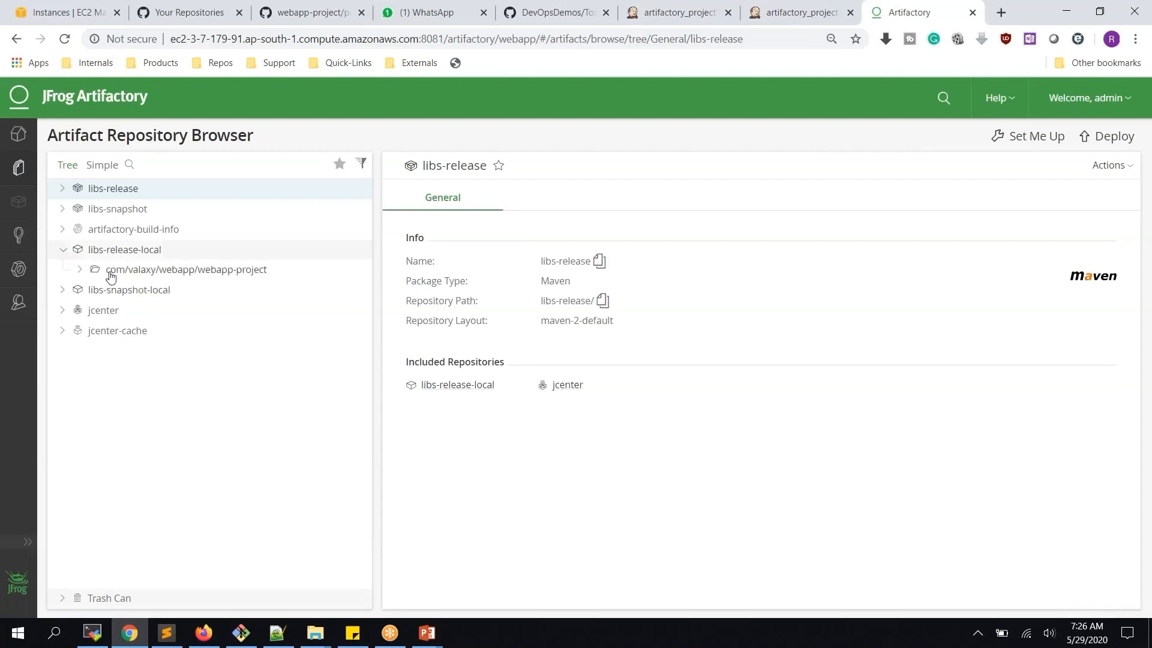
{"action": "left_click", "coordinate": [81, 271]}
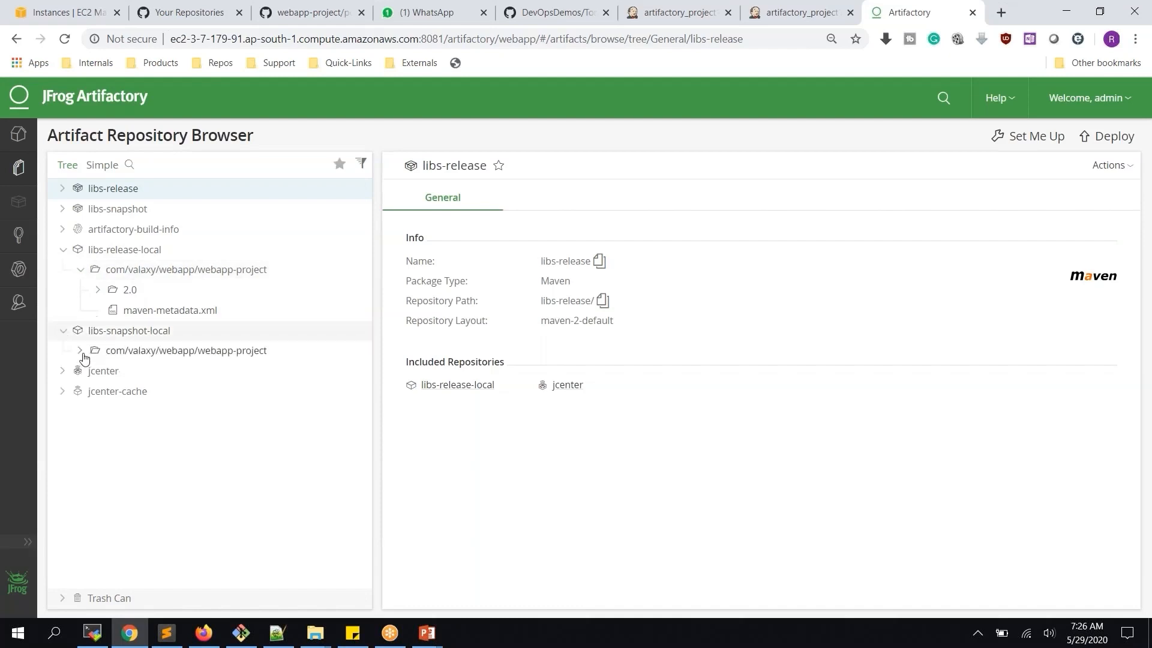
{"action": "left_click", "coordinate": [81, 351]}
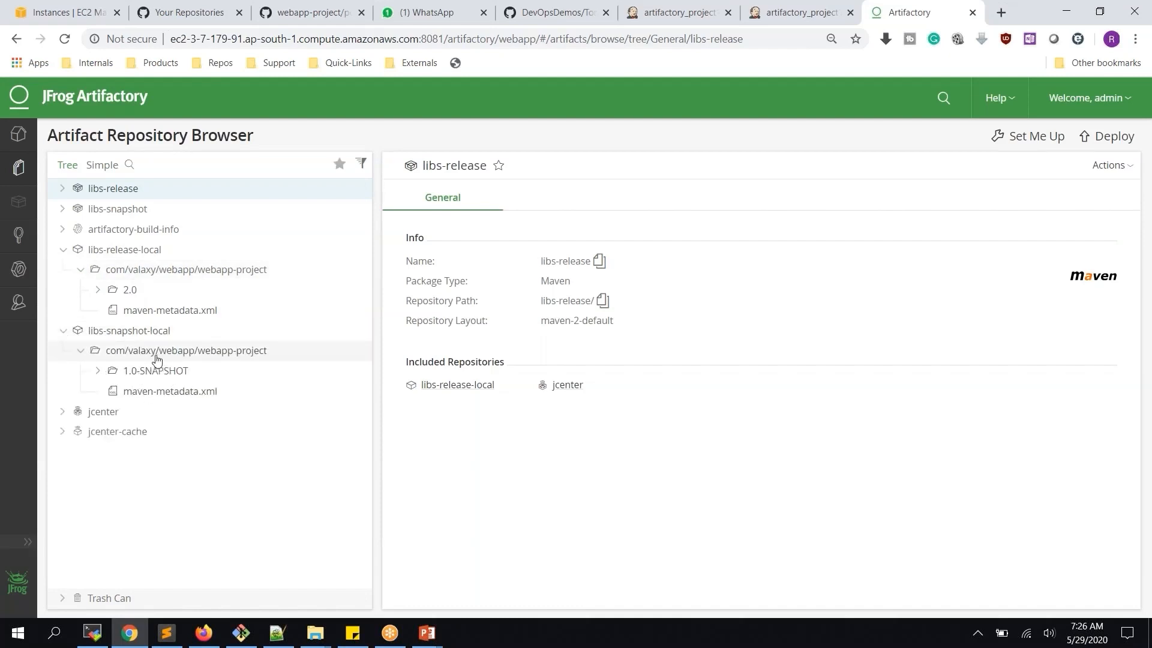
{"action": "left_click", "coordinate": [99, 291]}
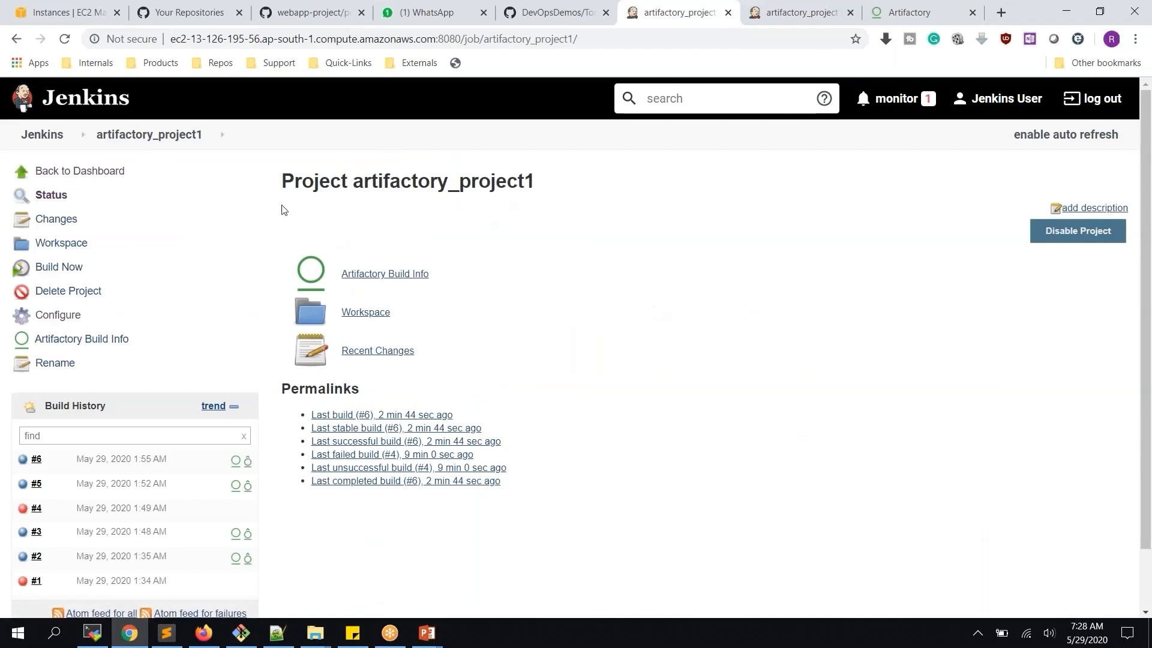
Open the artifactory_project2 job from the dashboard, then go back to the dashboard job list
{"action": "left_click", "coordinate": [54, 137]}
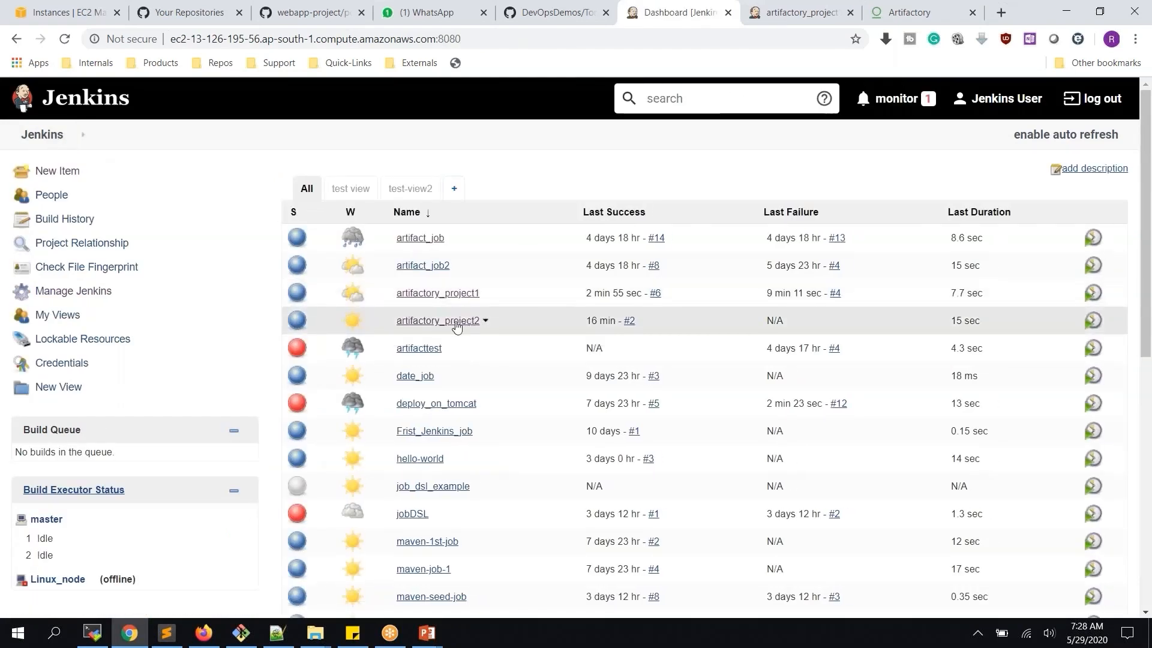
{"action": "left_click", "coordinate": [456, 322]}
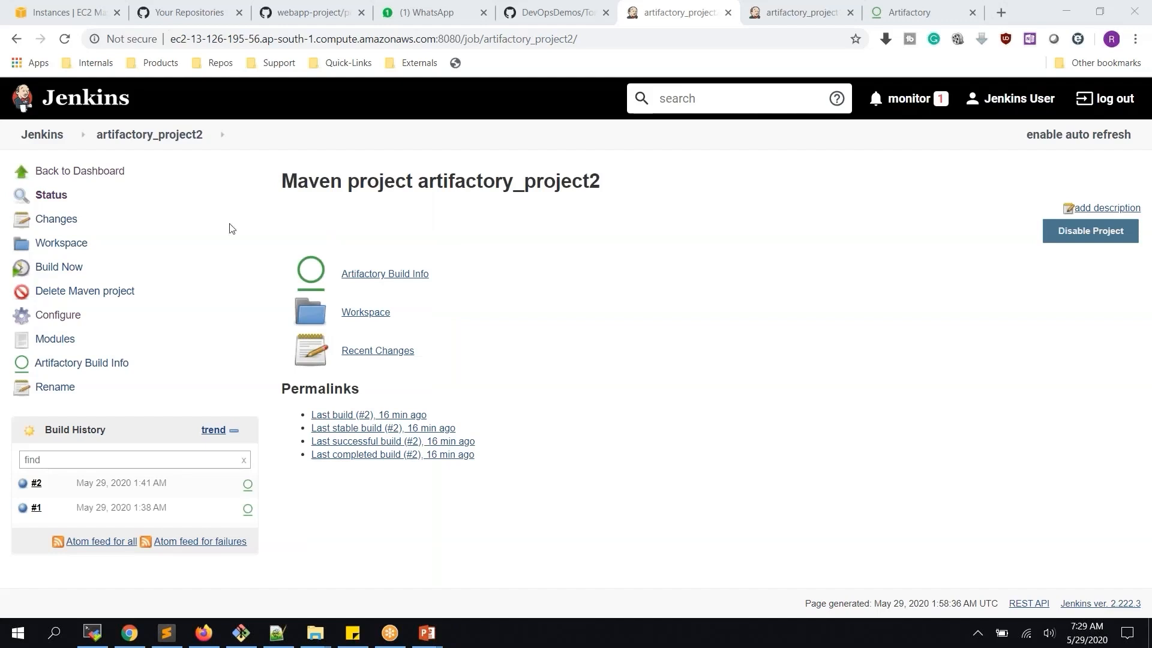
{"action": "left_click", "coordinate": [44, 139]}
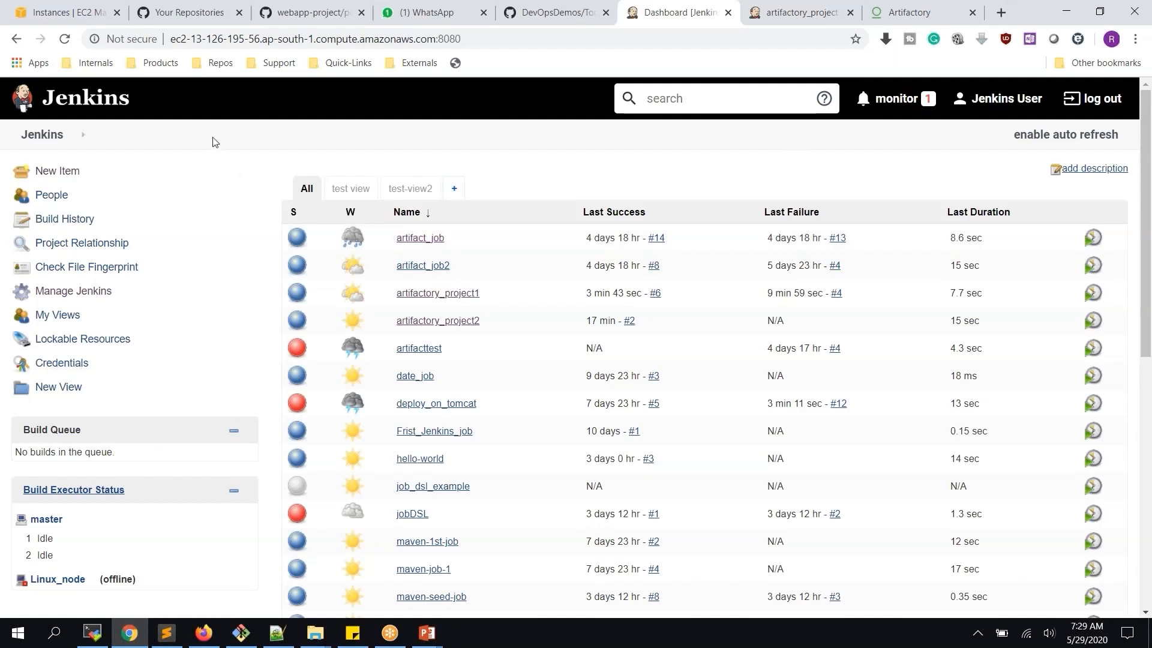
Create a new Freestyle project named TestDependencyJob
{"action": "left_click", "coordinate": [69, 171]}
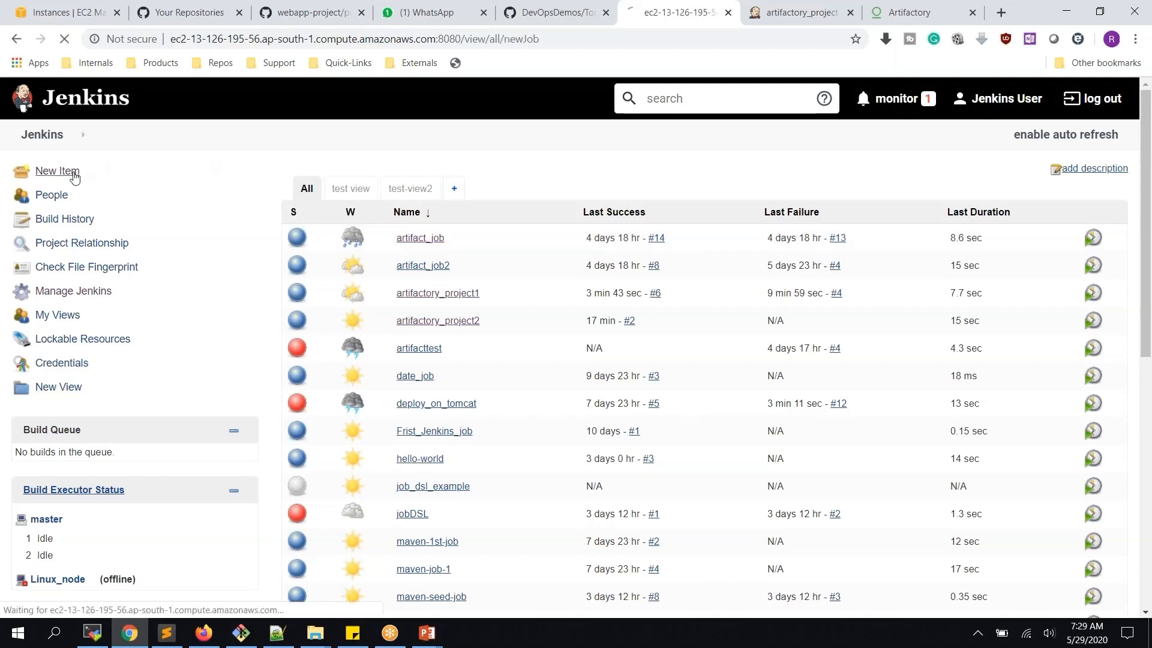
{"action": "type", "text": "testdependencyjob"}
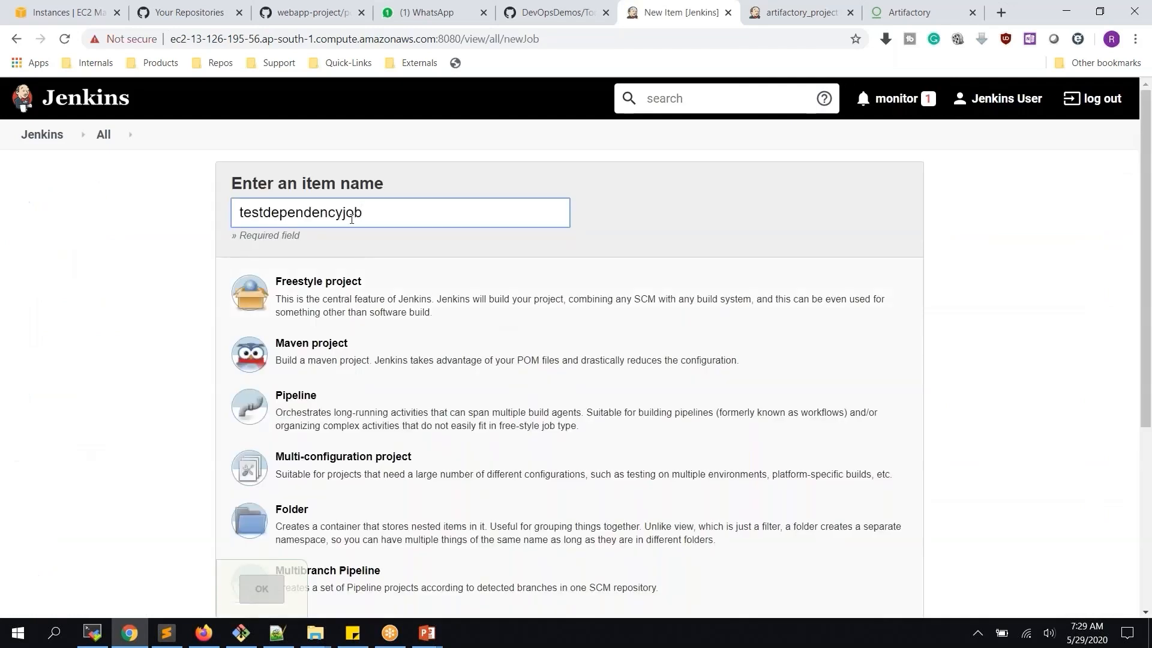
{"action": "key", "text": "BackSpace"}
{"action": "key", "text": "BackSpace"}
{"action": "key", "text": "BackSpace"}
{"action": "type", "text": "Job"}
{"action": "key", "text": "Delete"}
{"action": "type", "text": "T"}
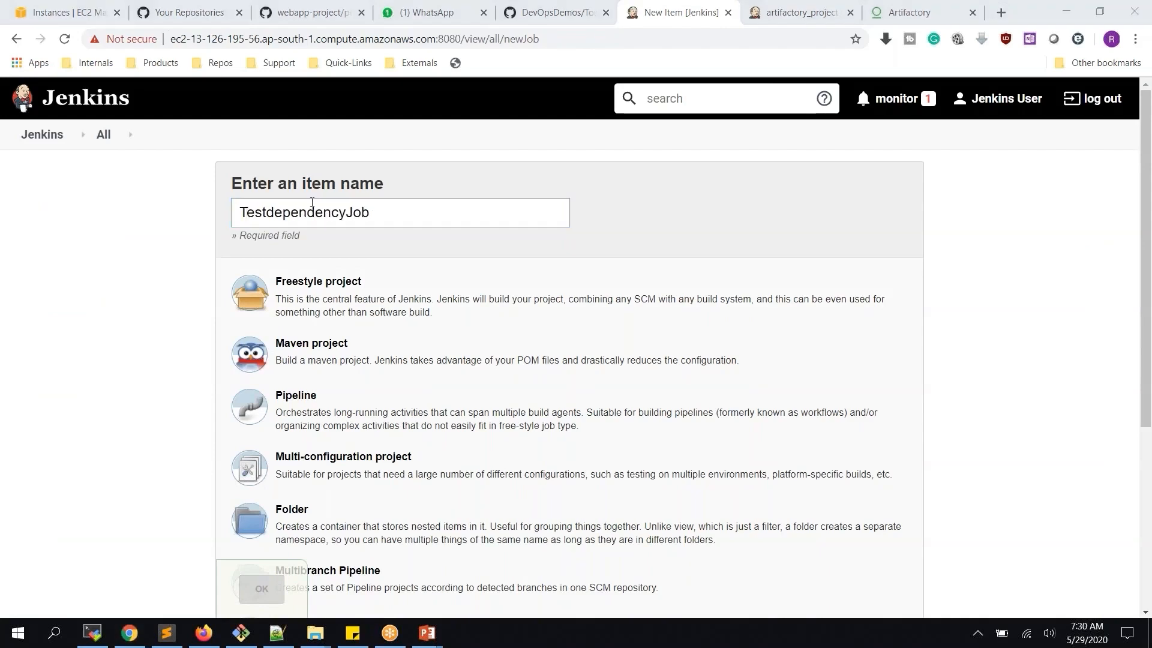
{"action": "left_click", "coordinate": [267, 212]}
{"action": "key", "text": "Delete"}
{"action": "type", "text": "D"}
{"action": "left_click", "coordinate": [364, 305]}
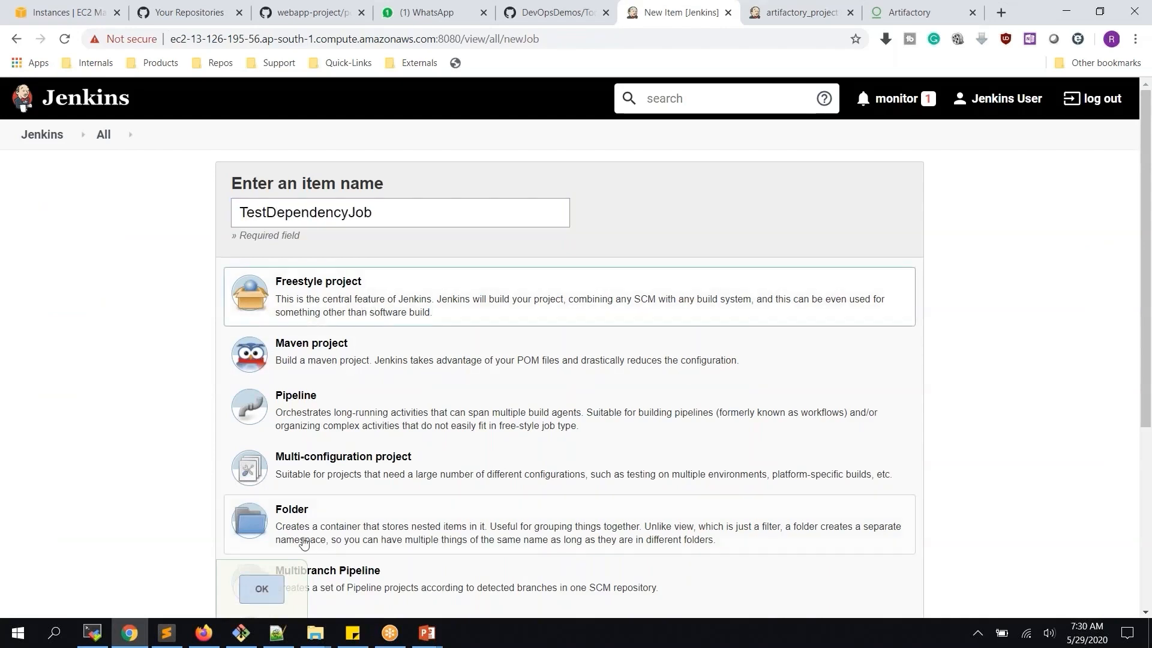
{"action": "left_click", "coordinate": [262, 589]}
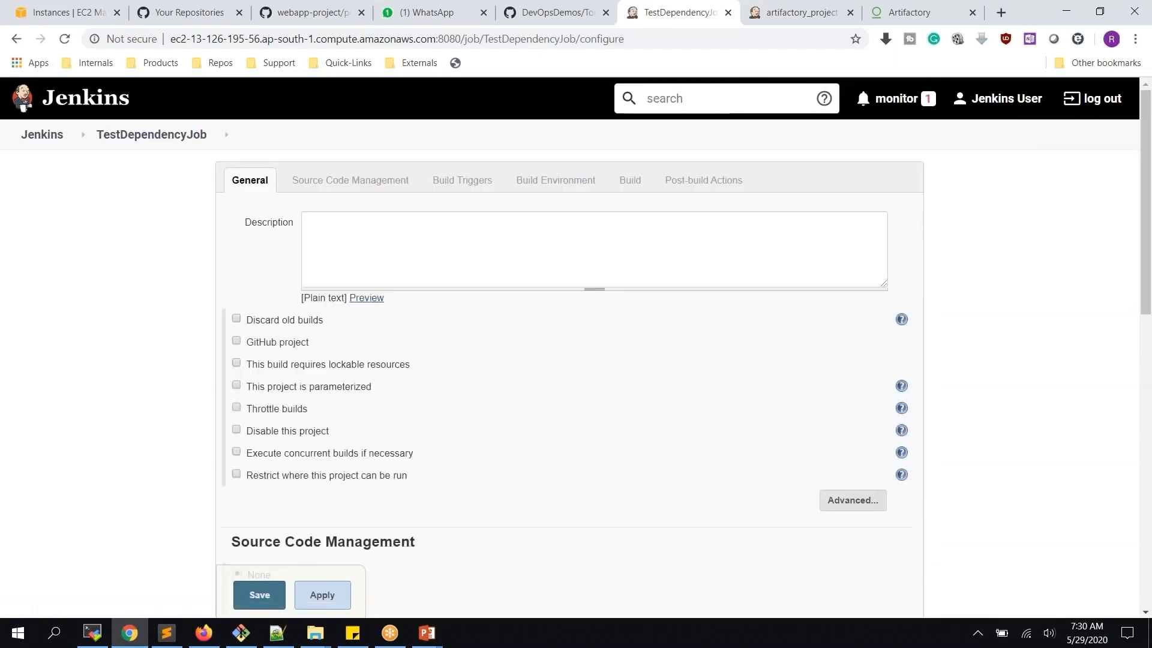
Add an Execute shell build step with echo "I am Job1", then apply and save
{"action": "scroll", "coordinate": [431, 325], "scroll_direction": "down", "scroll_amount": 10}
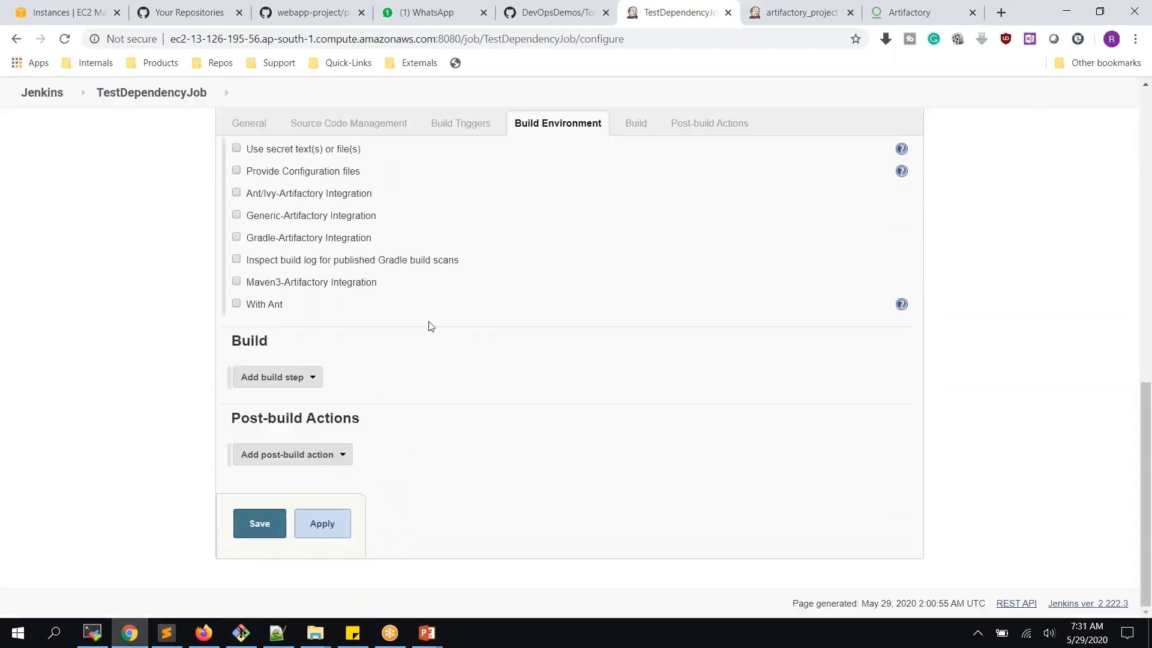
{"action": "left_click", "coordinate": [284, 377]}
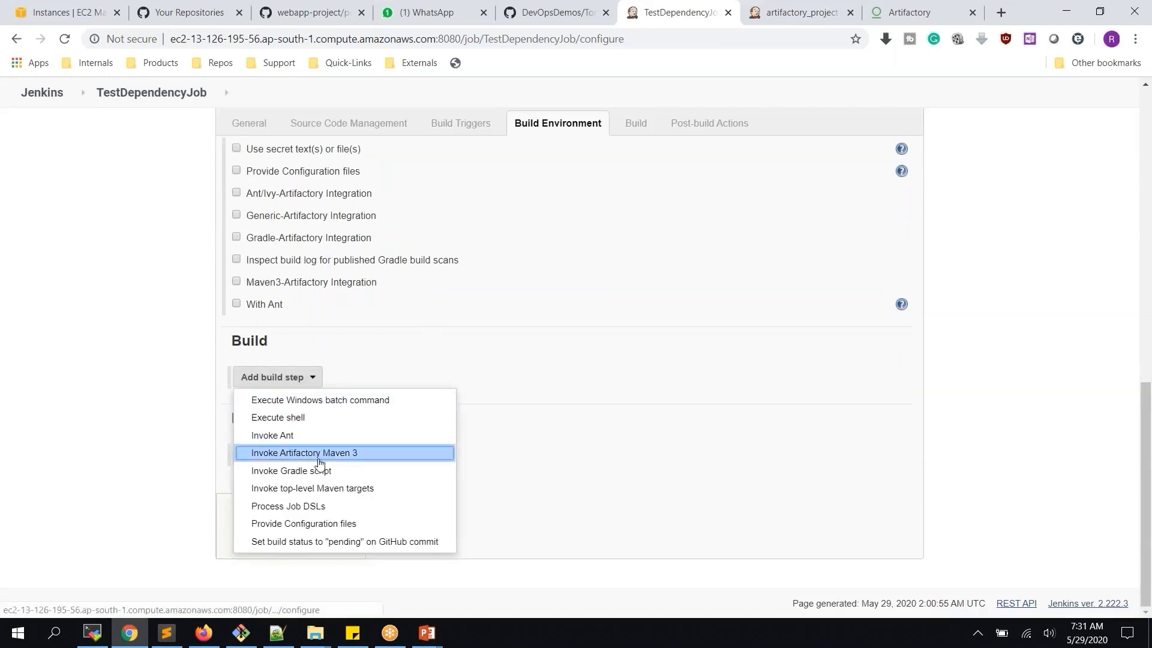
{"action": "left_click", "coordinate": [310, 418]}
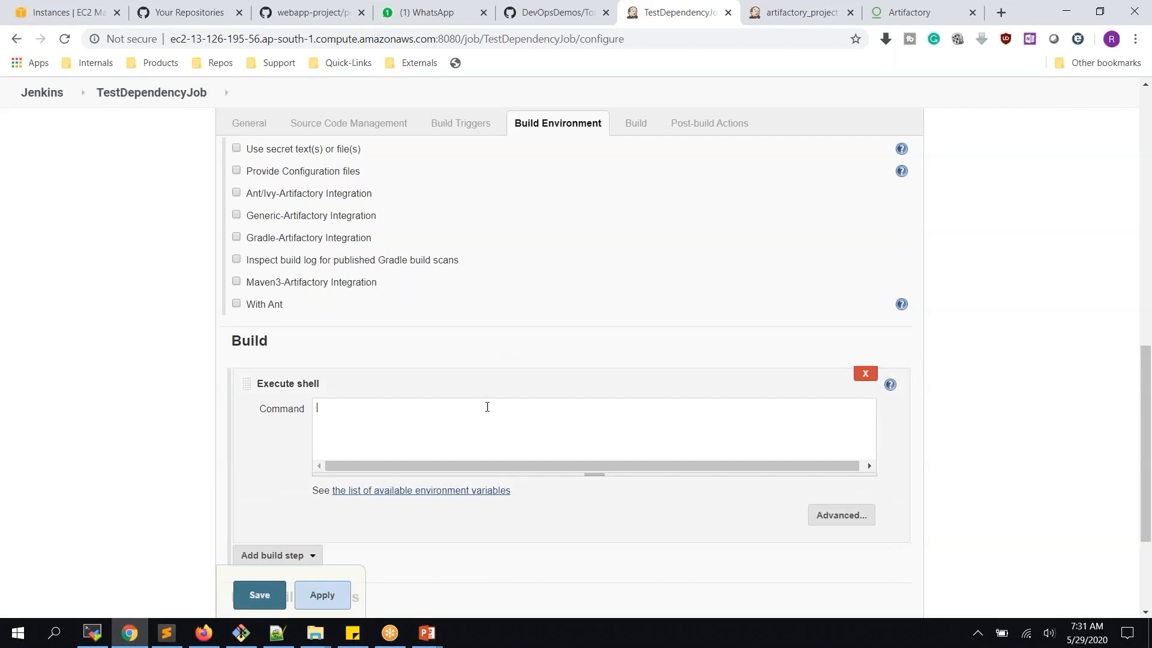
{"action": "left_click", "coordinate": [487, 407]}
{"action": "type", "text": "I am"}
{"action": "key", "text": "BackSpace"}
{"action": "key", "text": "BackSpace"}
{"action": "key", "text": "BackSpace"}
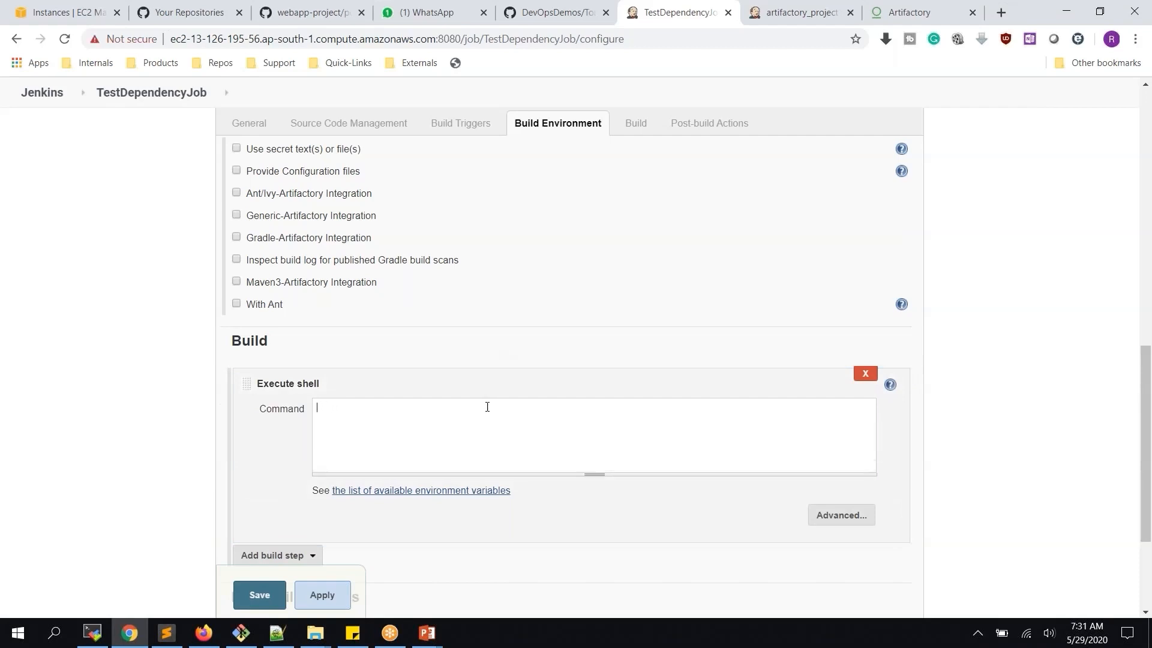
{"action": "type", "text": "echo \"I am Job1"}
{"action": "left_click", "coordinate": [328, 595]}
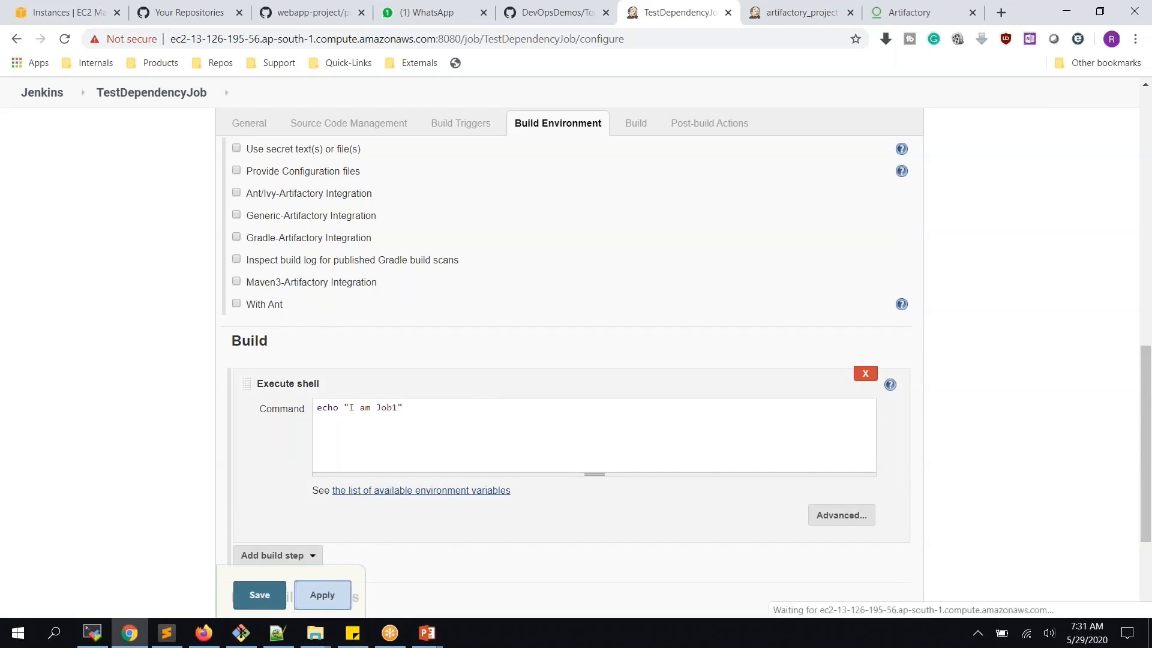
{"action": "left_click", "coordinate": [262, 593]}
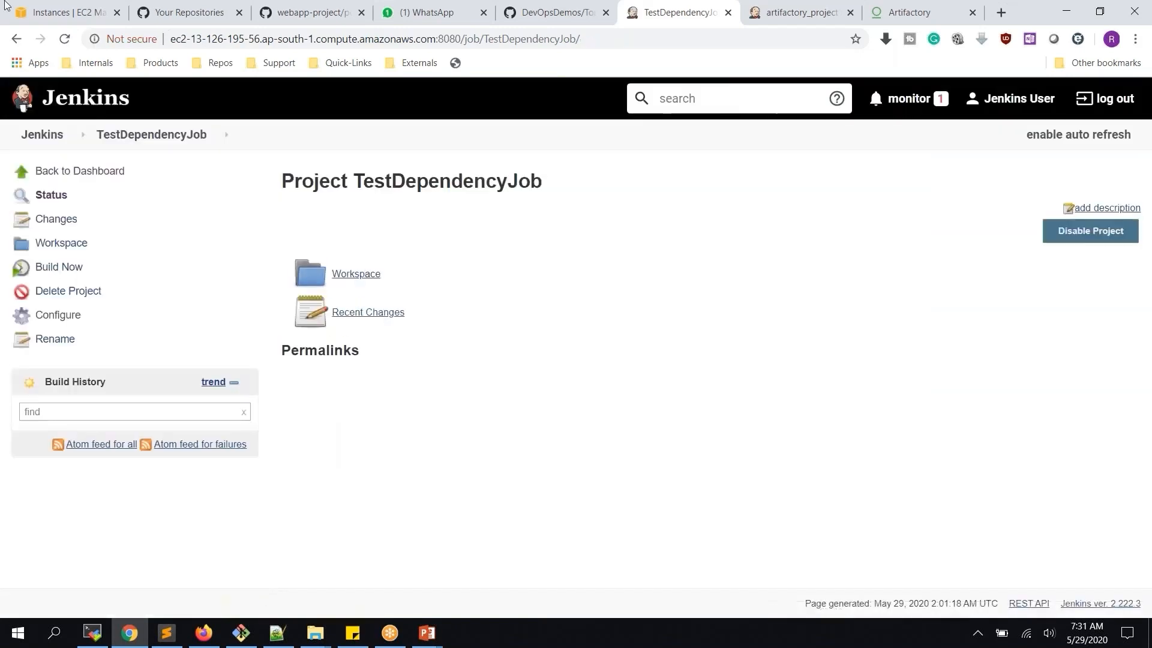
Start a new item from the dashboard and name it TestDependencyJob2
{"action": "left_click", "coordinate": [42, 134]}
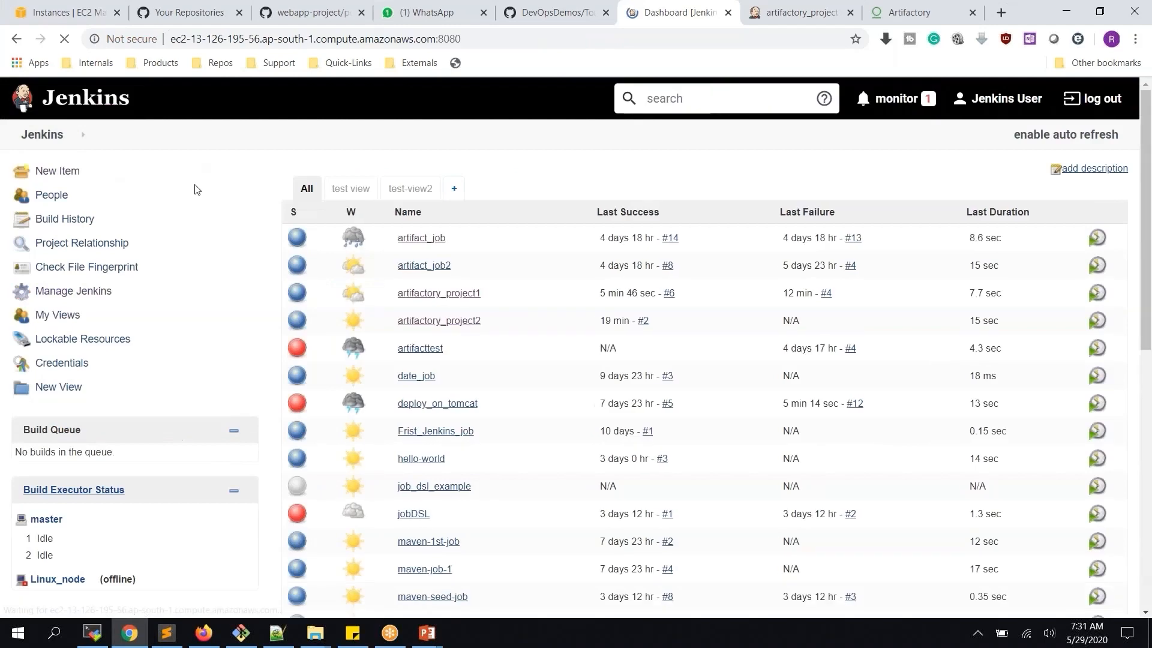
{"action": "left_click", "coordinate": [52, 175]}
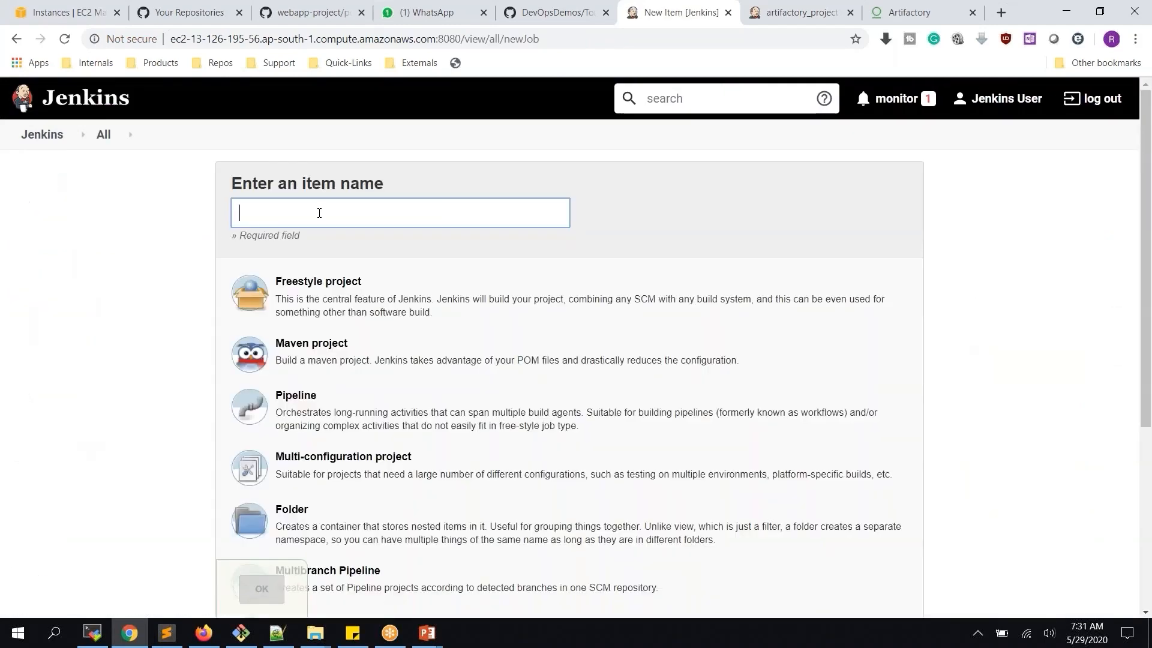
{"action": "type", "text": "TestJo"}
{"action": "key", "text": "BackSpace"}
{"action": "key", "text": "BackSpace"}
{"action": "type", "text": "De"}
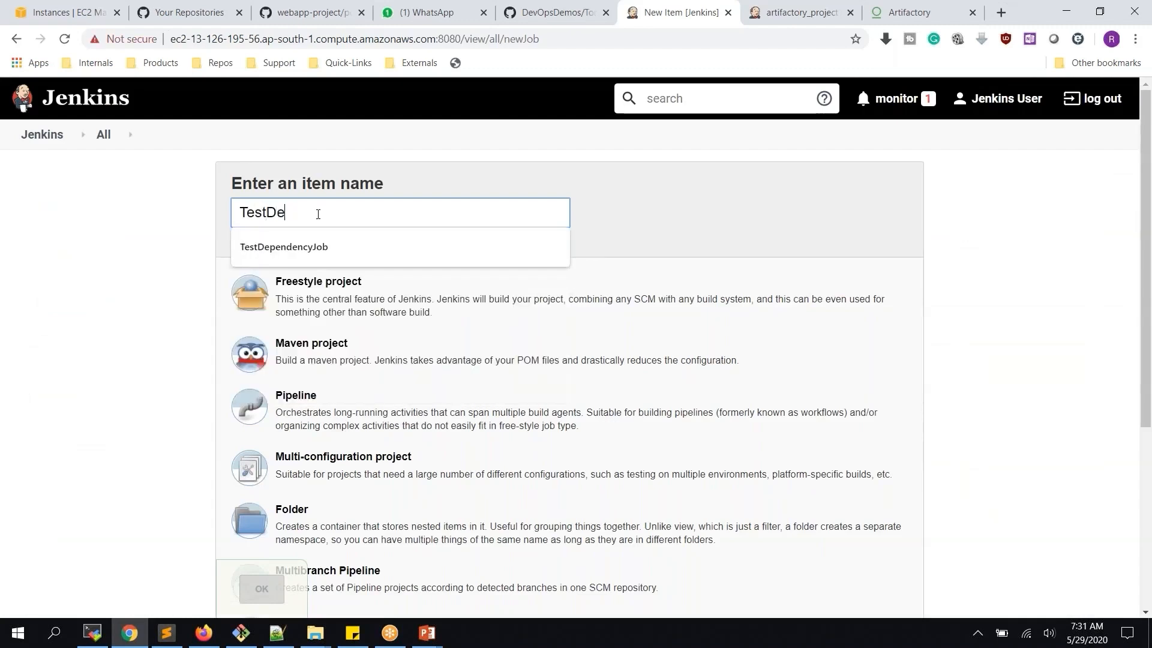
{"action": "key", "text": "Down"}
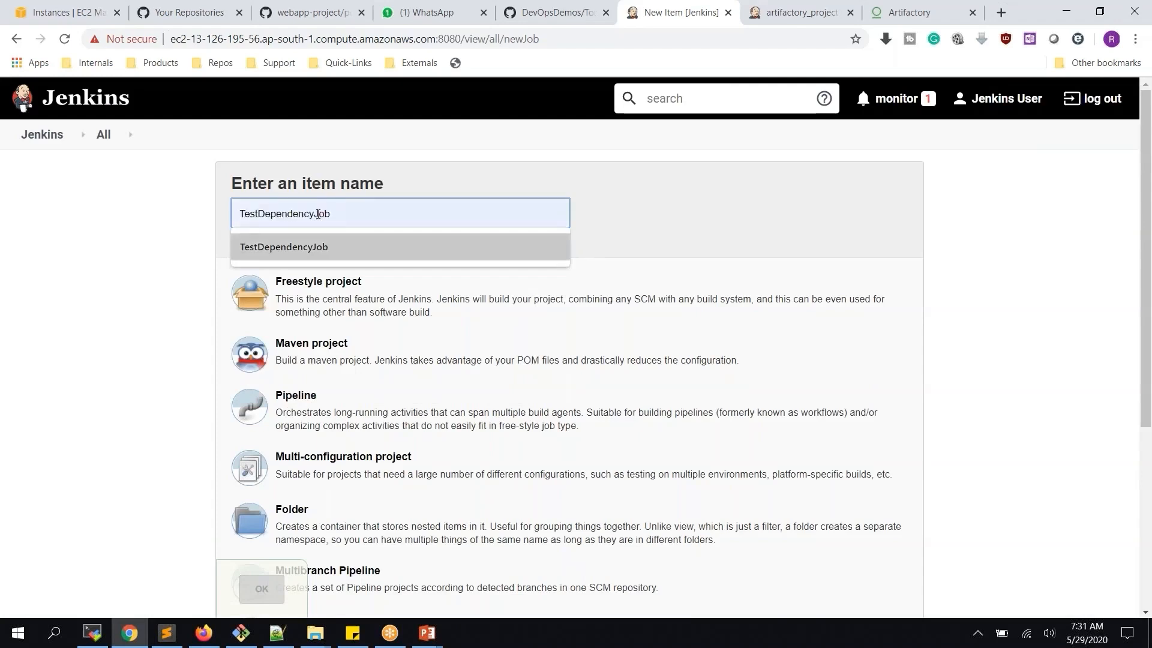
{"action": "key", "text": "Return"}
{"action": "type", "text": "2"}
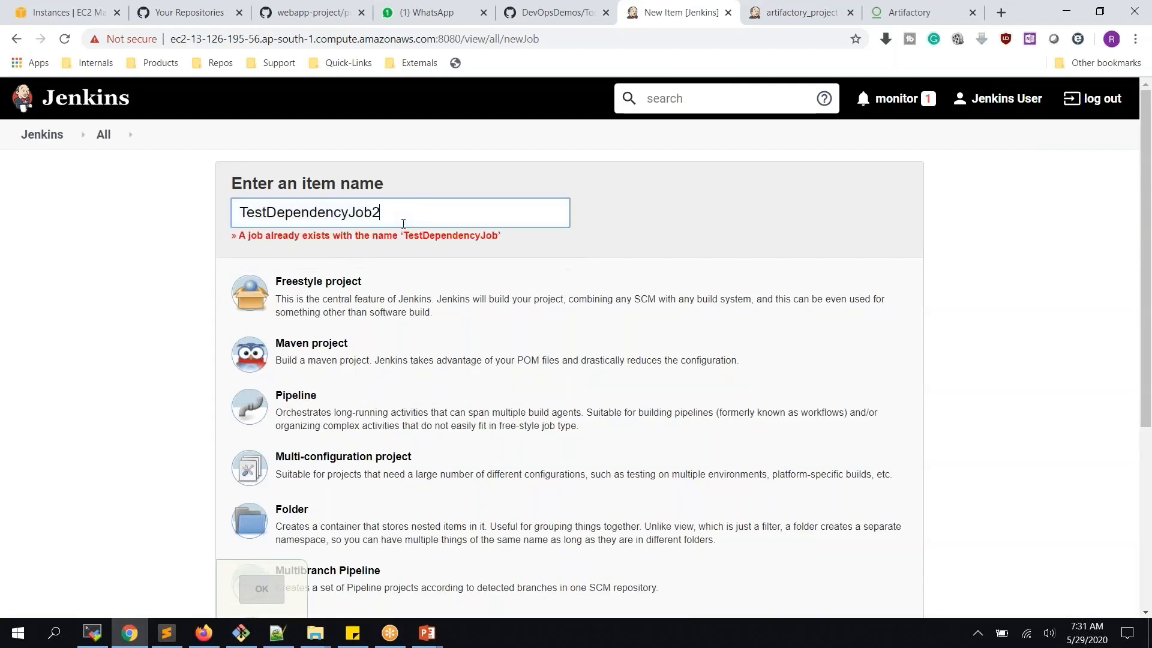
Set Copy from to TestDependencyJob and create the job
{"action": "scroll", "coordinate": [463, 329], "scroll_direction": "down", "scroll_amount": 5}
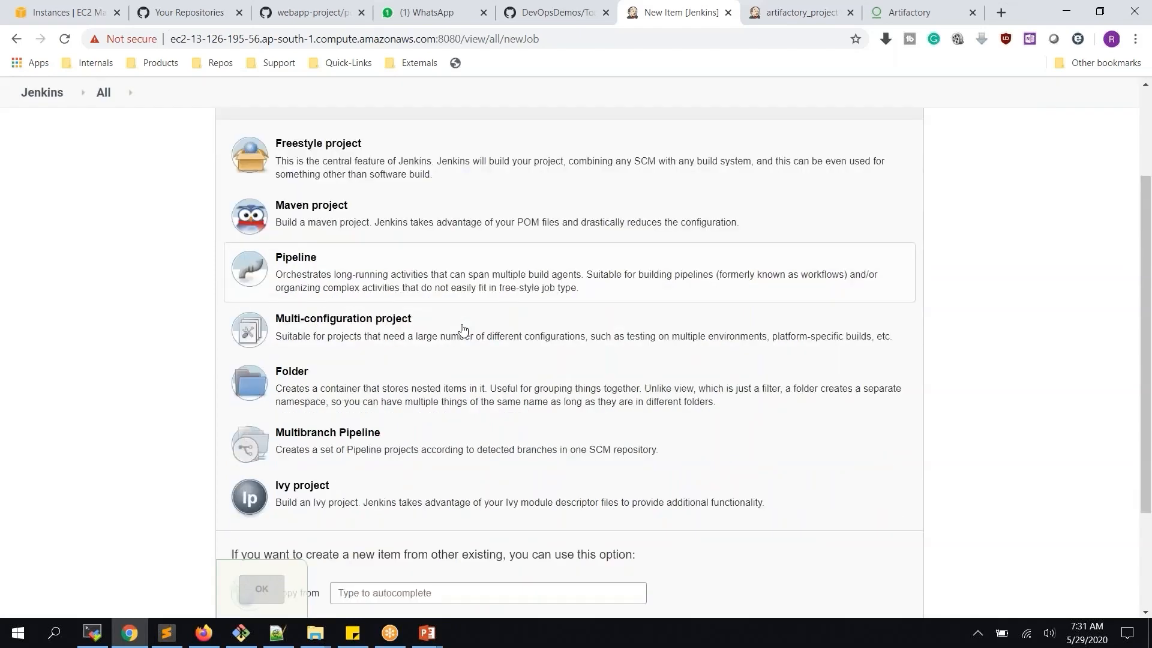
{"action": "left_click", "coordinate": [375, 445]}
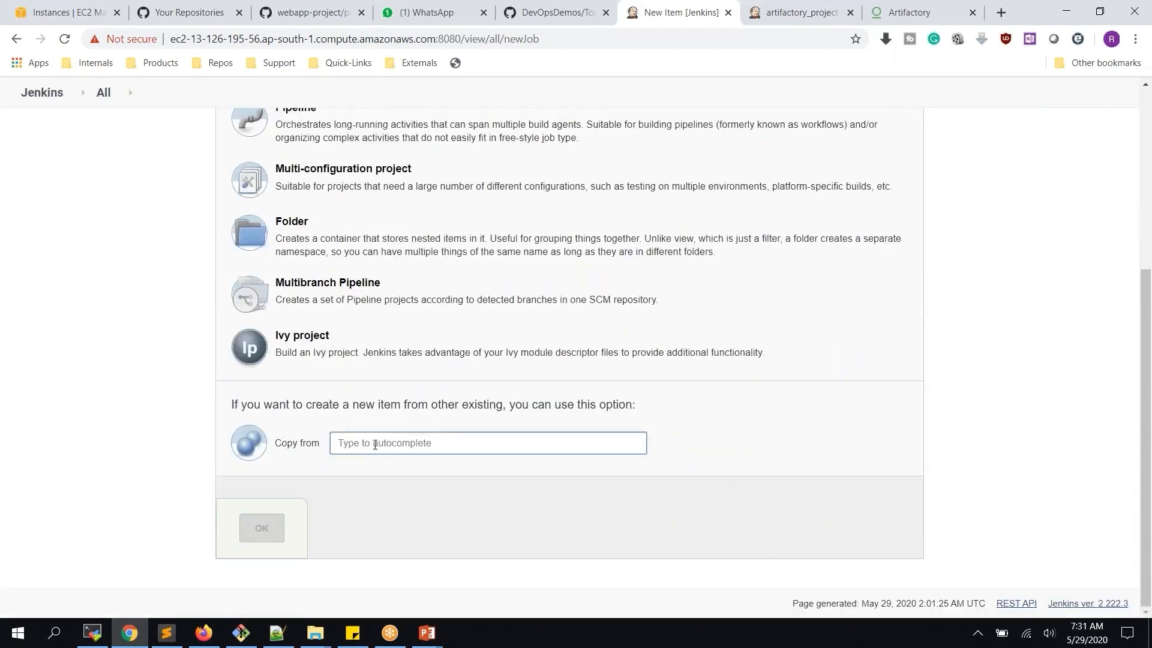
{"action": "type", "text": "TEs"}
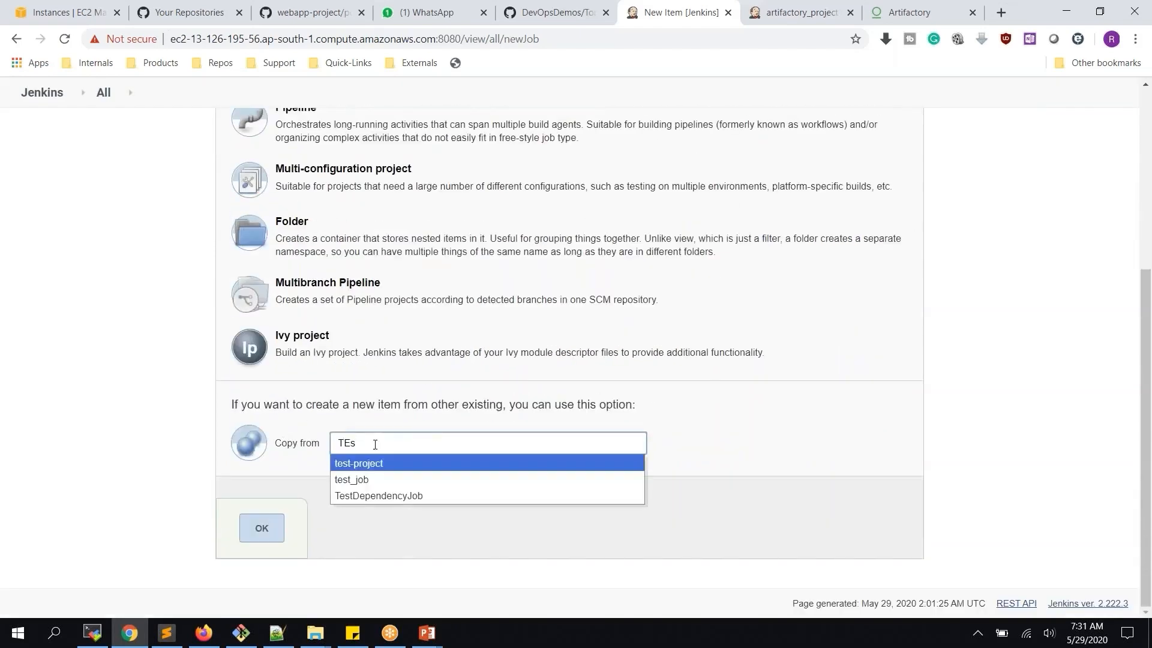
{"action": "left_click", "coordinate": [413, 498]}
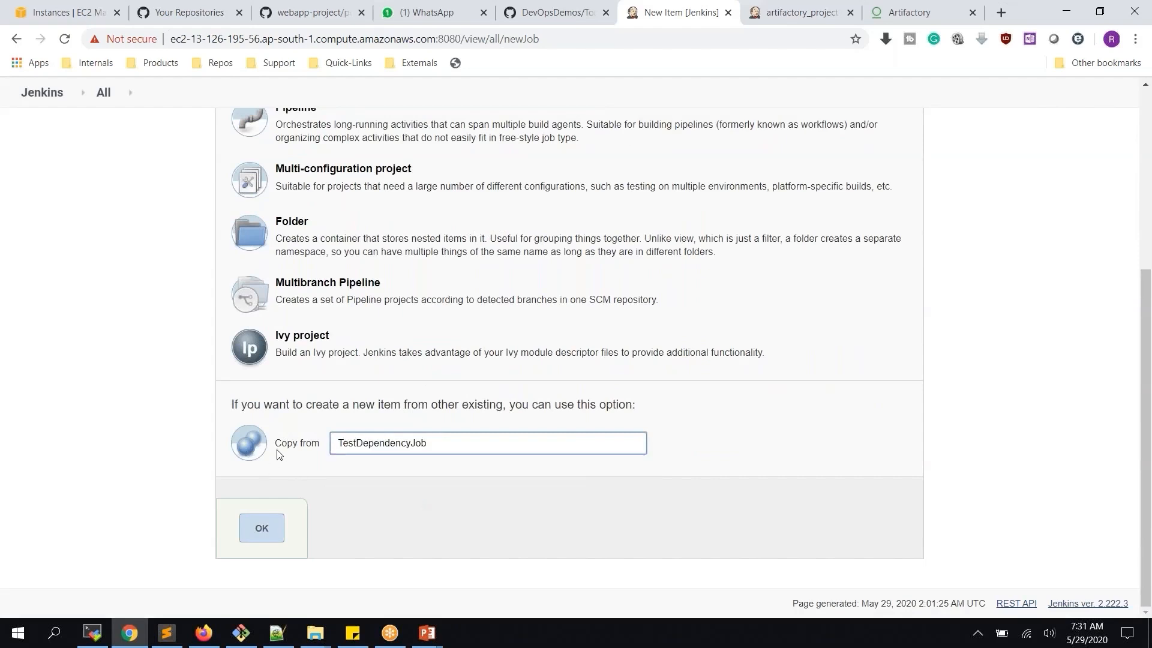
{"action": "left_click_drag", "start_coordinate": [439, 445], "coordinate": [312, 442]}
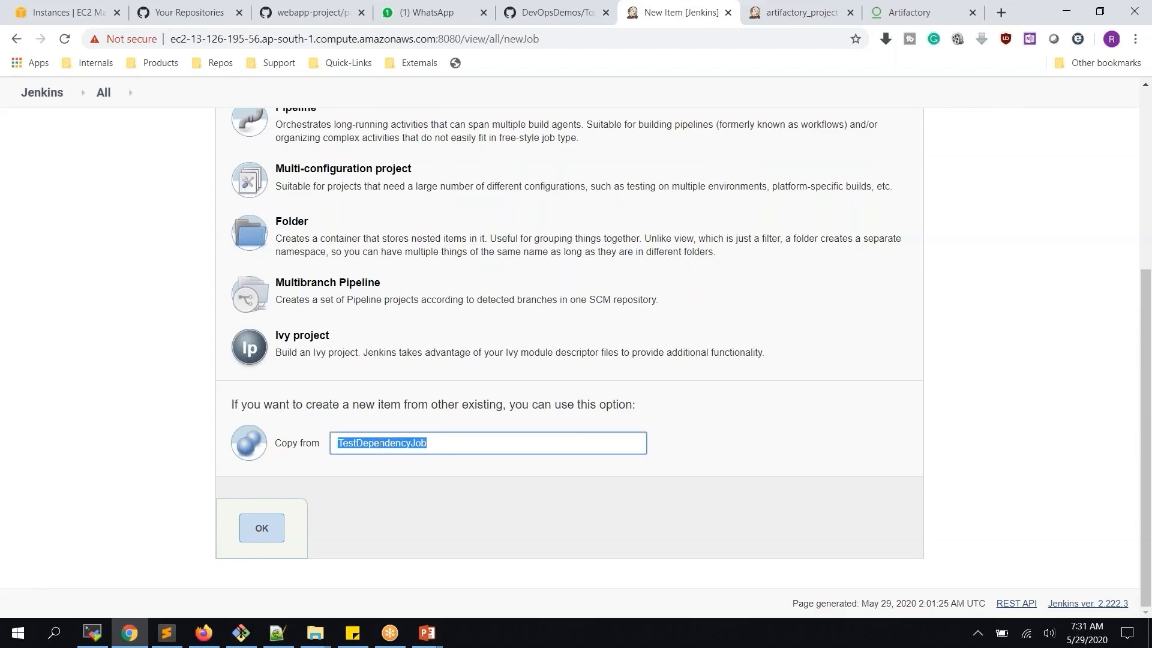
{"action": "scroll", "coordinate": [380, 442], "scroll_direction": "up", "scroll_amount": 4}
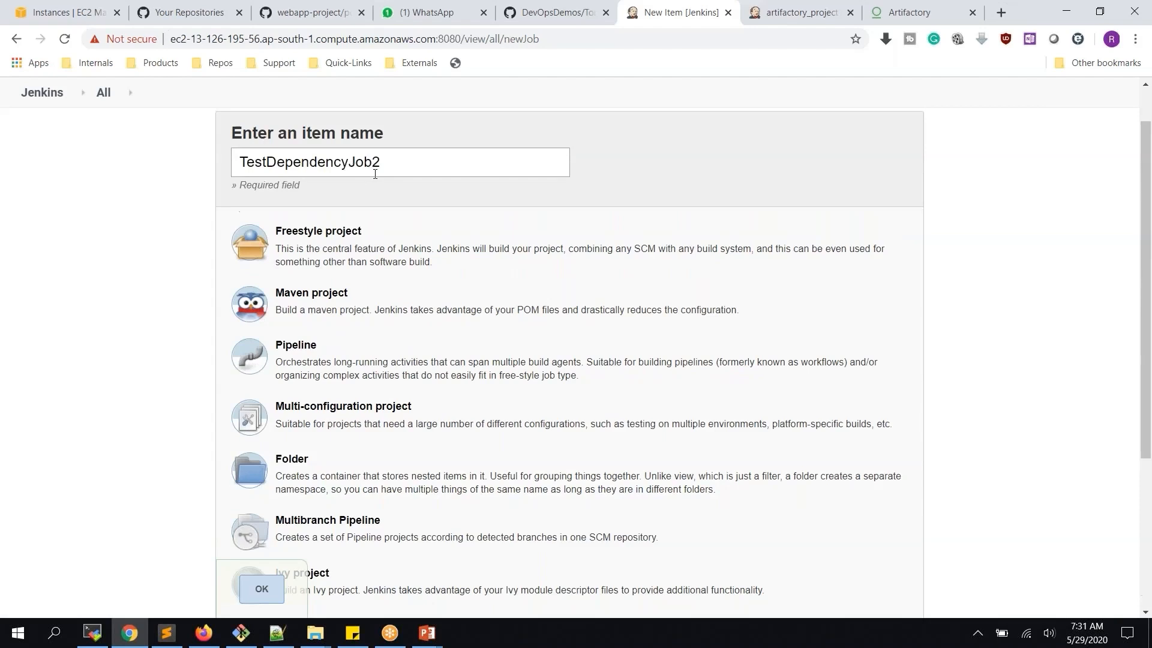
{"action": "left_click", "coordinate": [267, 594]}
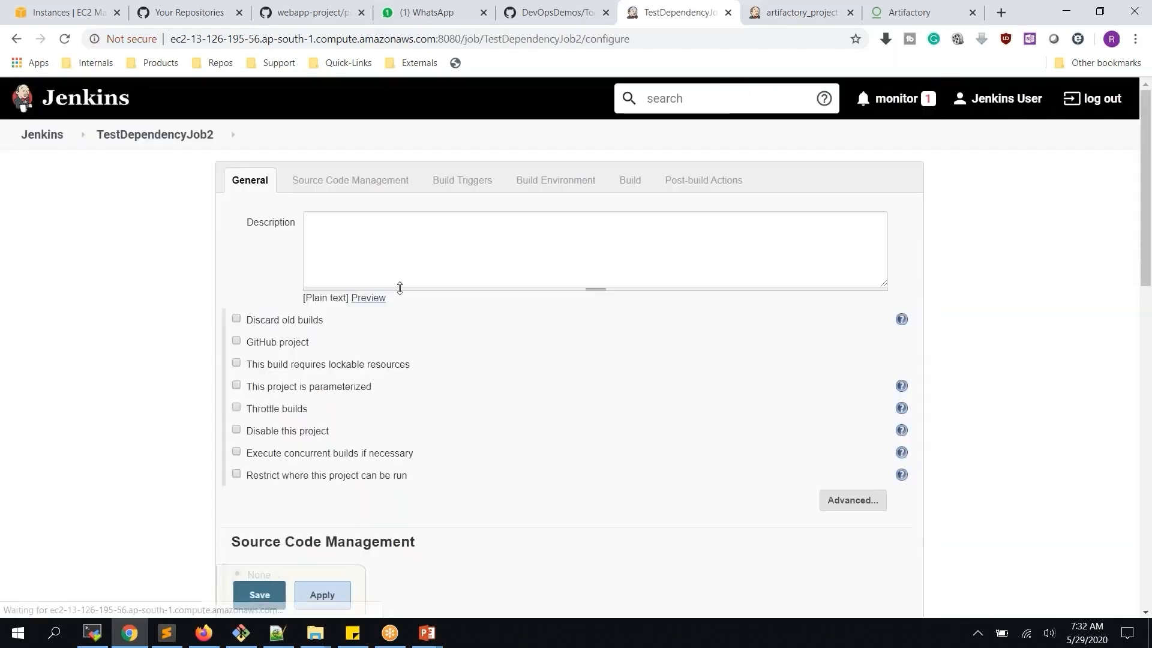
Edit the copied shell command from Job1 to echo "I am Job2"
{"action": "scroll", "coordinate": [390, 288], "scroll_direction": "down", "scroll_amount": 15}
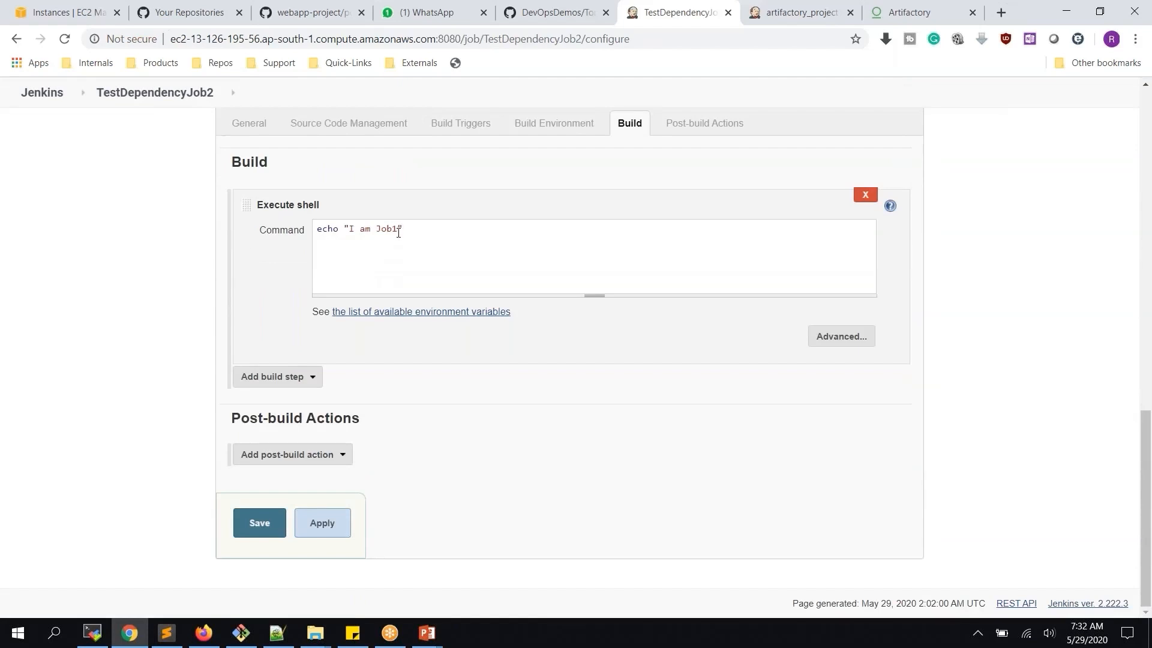
{"action": "left_click", "coordinate": [398, 231]}
{"action": "key", "text": "BackSpace"}
{"action": "type", "text": "2"}
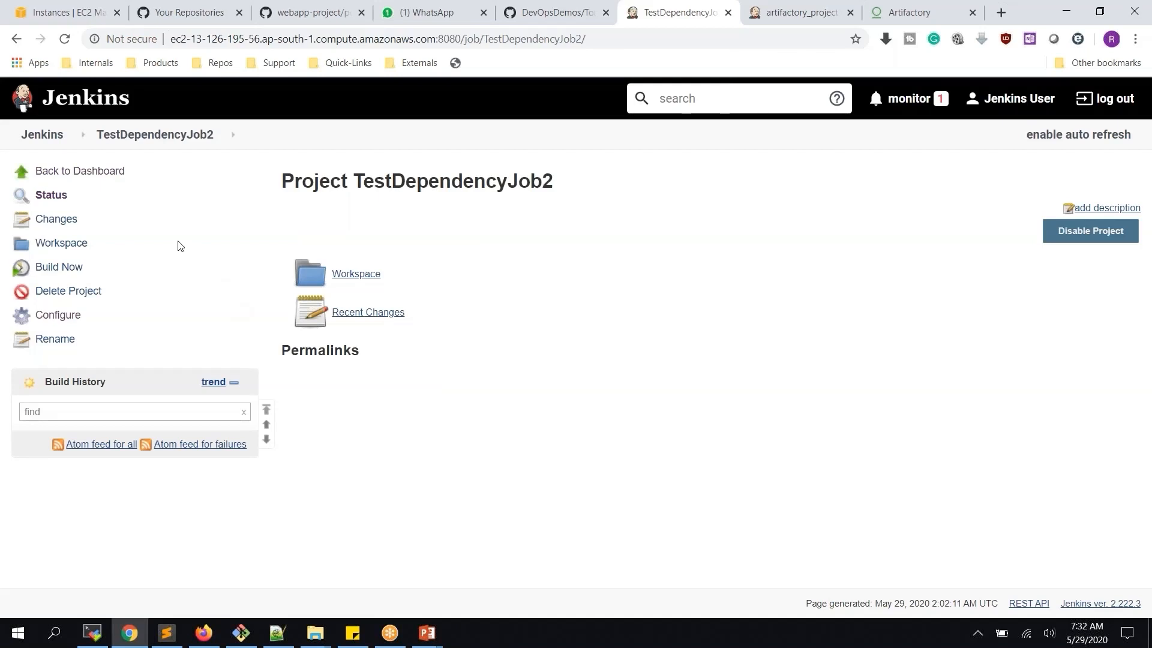
Open TestDependencyJob and TestDependencyJob2 project pages in two separate browser tabs
{"action": "left_click", "coordinate": [56, 145]}
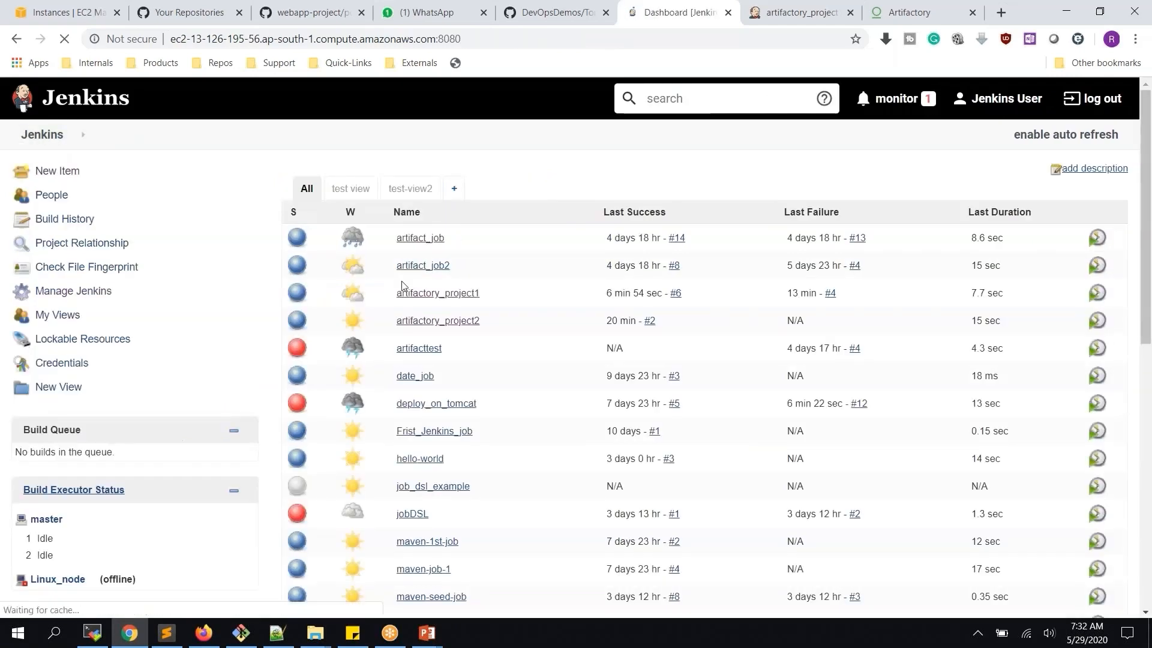
{"action": "scroll", "coordinate": [463, 336], "scroll_direction": "down", "scroll_amount": 7}
{"action": "left_click", "coordinate": [384, 576]}
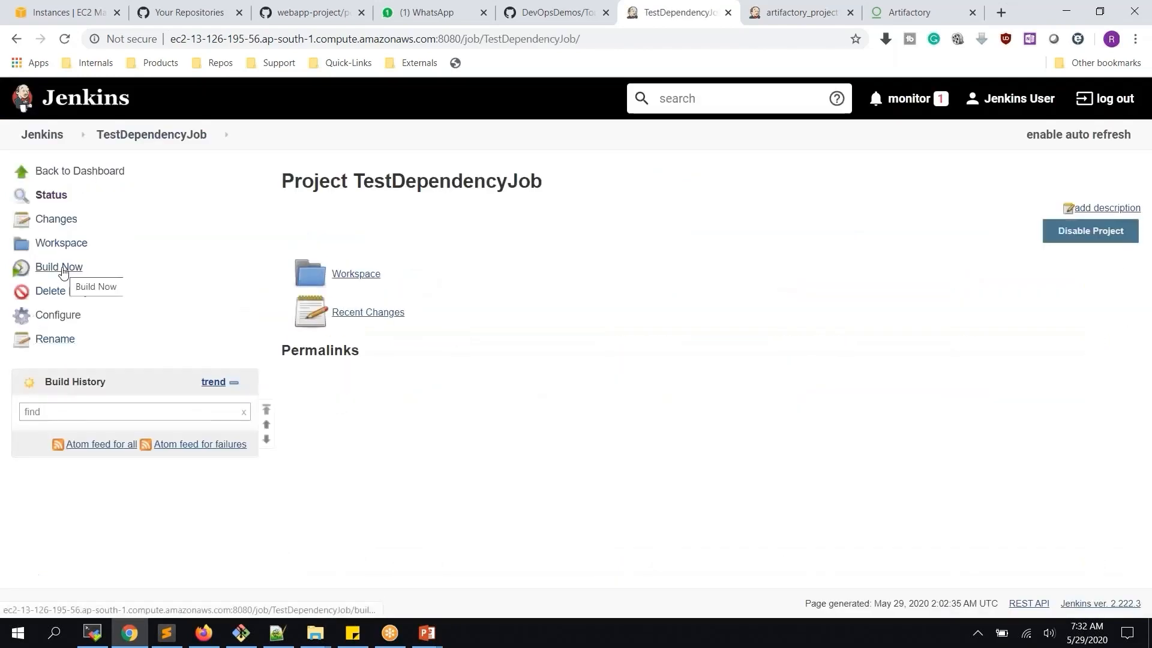
{"action": "middle_click", "coordinate": [51, 134]}
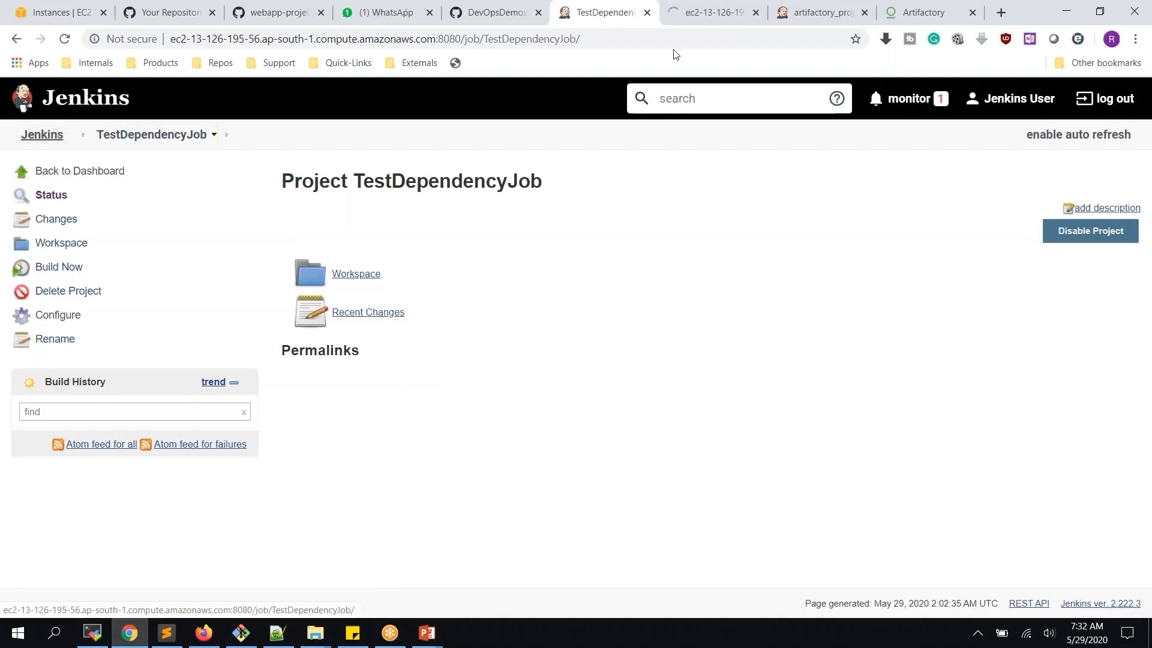
{"action": "left_click", "coordinate": [864, 13]}
{"action": "left_click", "coordinate": [722, 13]}
{"action": "scroll", "coordinate": [468, 419], "scroll_direction": "down", "scroll_amount": 10}
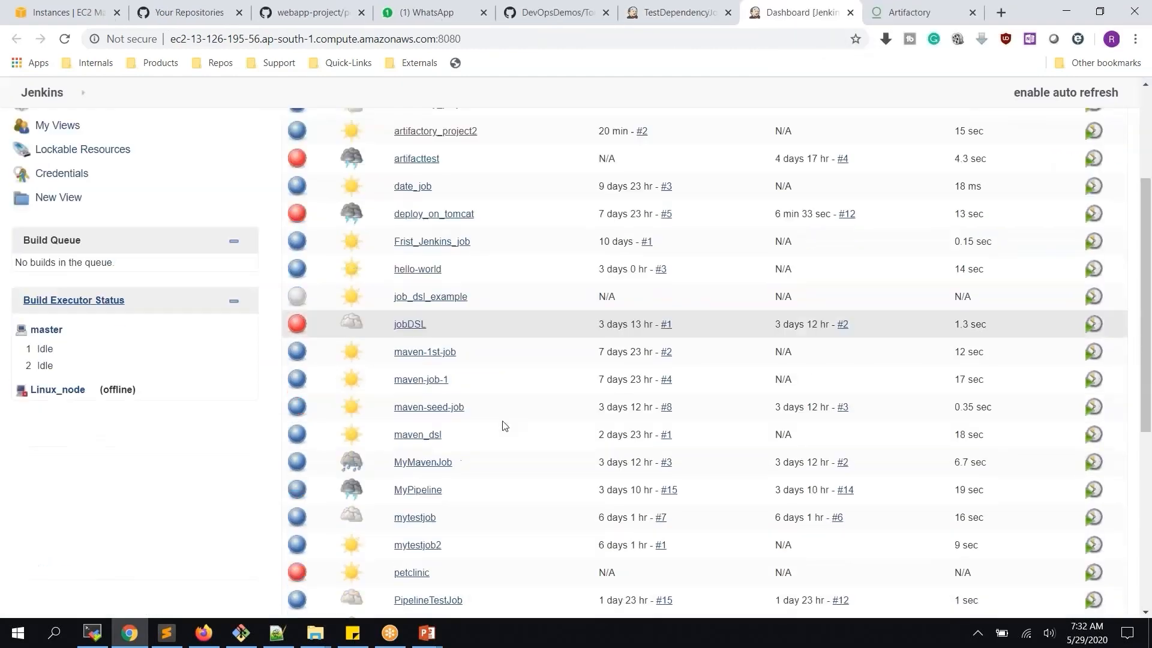
{"action": "scroll", "coordinate": [468, 488], "scroll_direction": "down", "scroll_amount": 3}
{"action": "left_click", "coordinate": [442, 420]}
{"action": "key", "text": "ctrl+shift+Tab"}
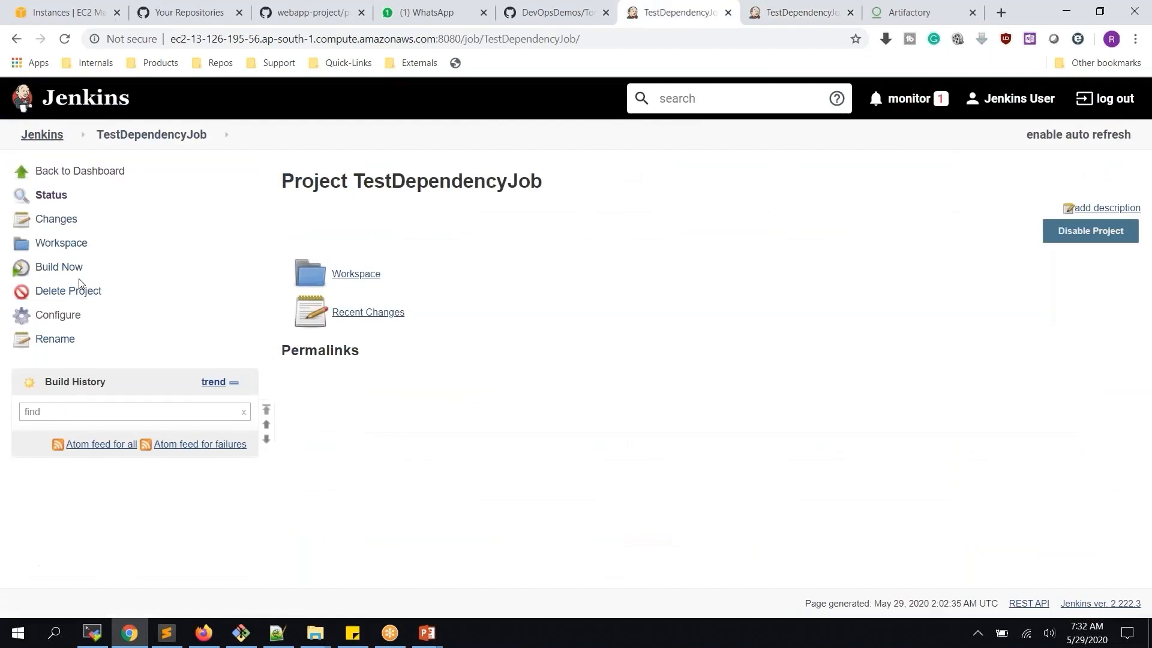
Build TestDependencyJob, then reload TestDependencyJob2 to confirm it got no build
{"action": "left_click", "coordinate": [72, 273]}
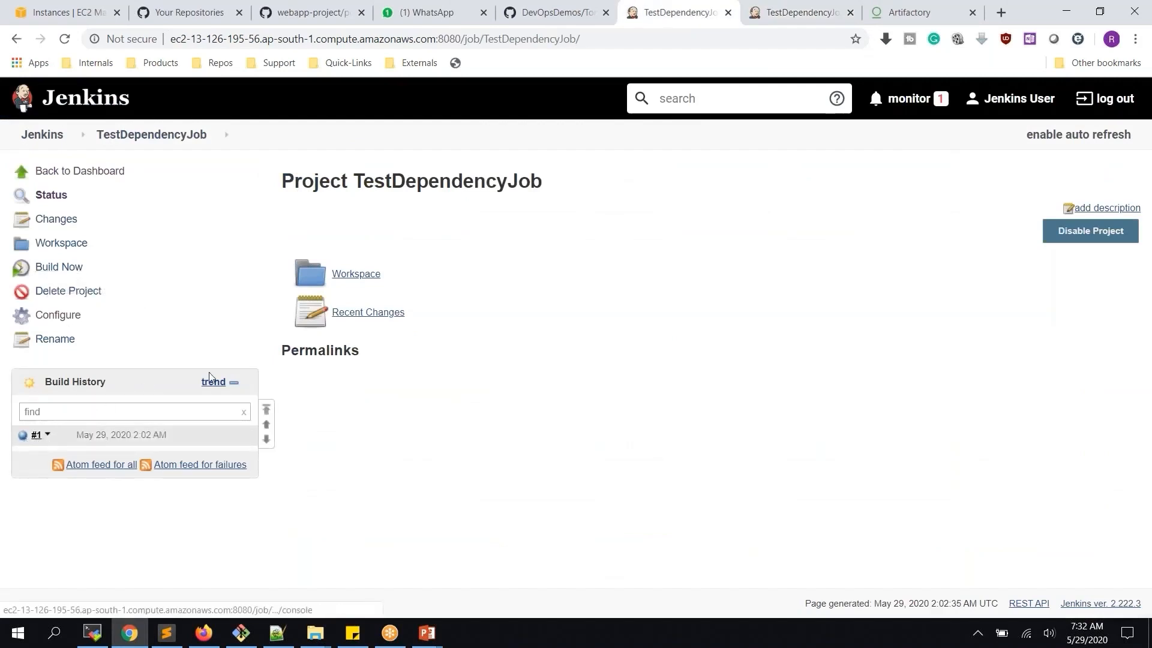
{"action": "left_click", "coordinate": [804, 17]}
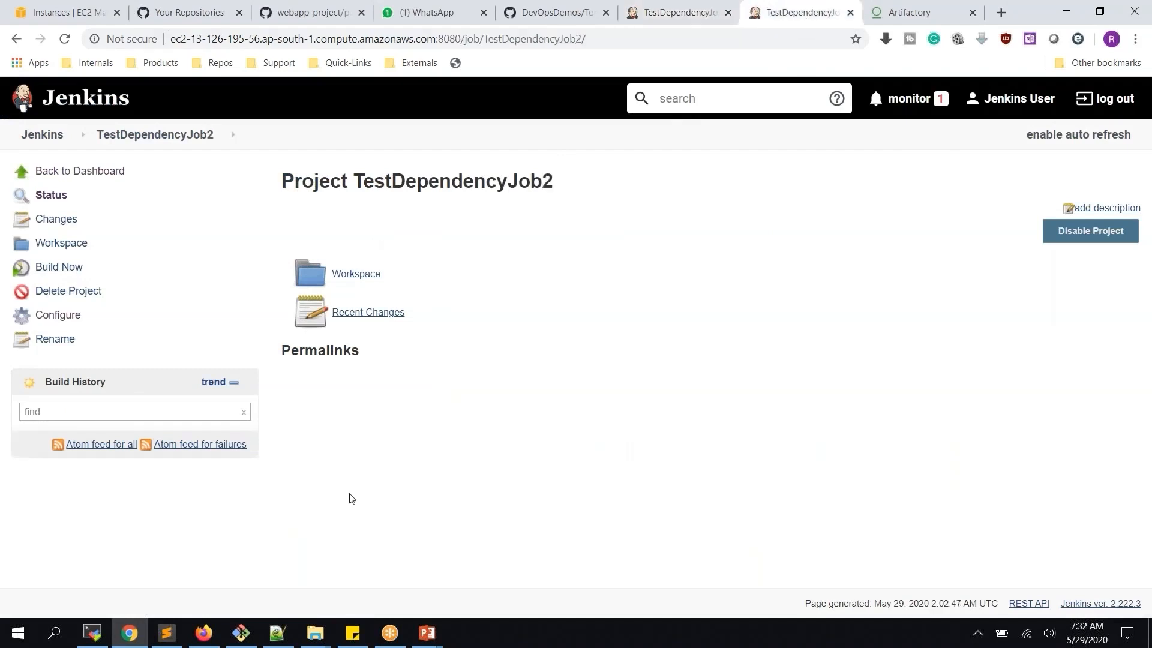
{"action": "left_click", "coordinate": [66, 42]}
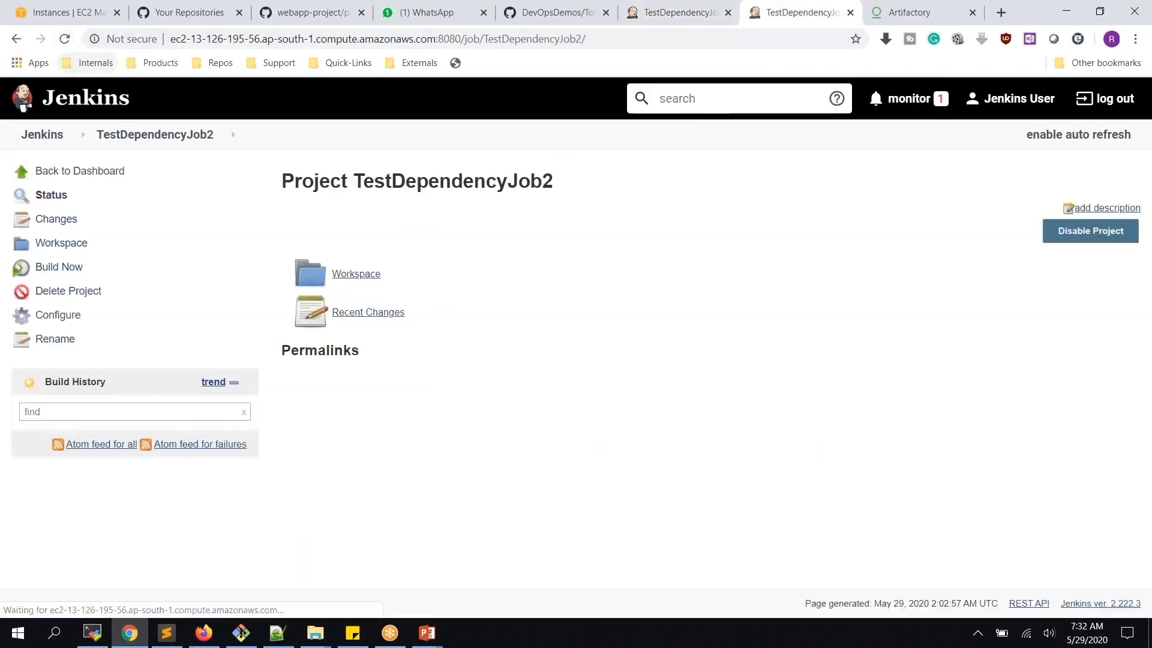
{"action": "left_click", "coordinate": [666, 15]}
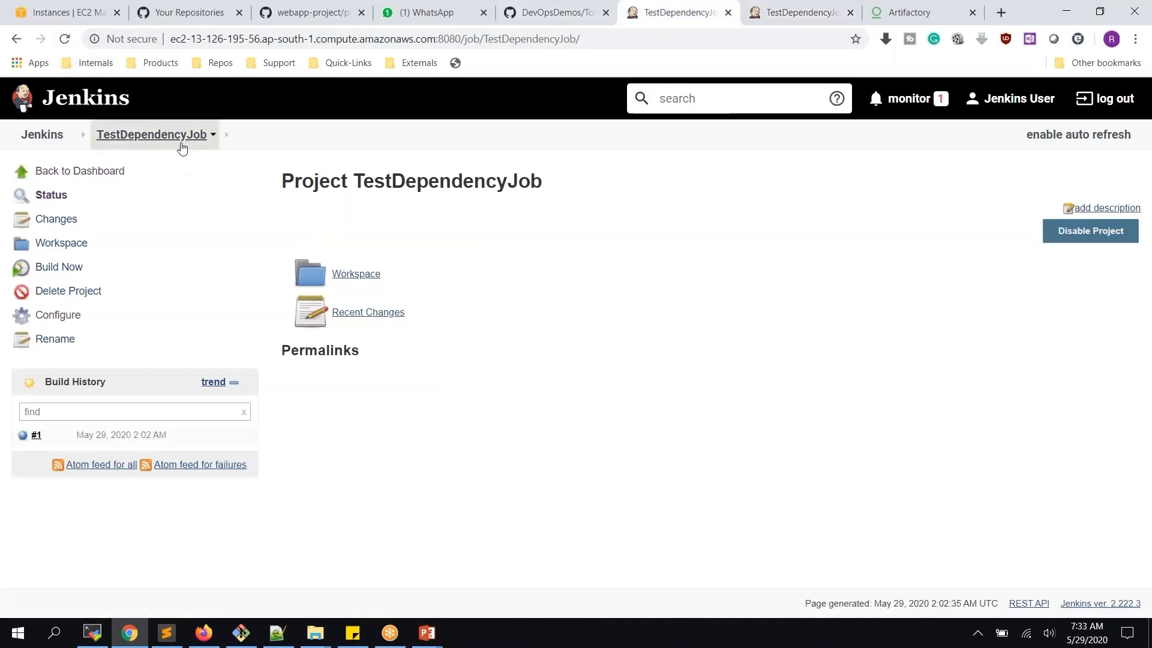
{"action": "left_click", "coordinate": [789, 15]}
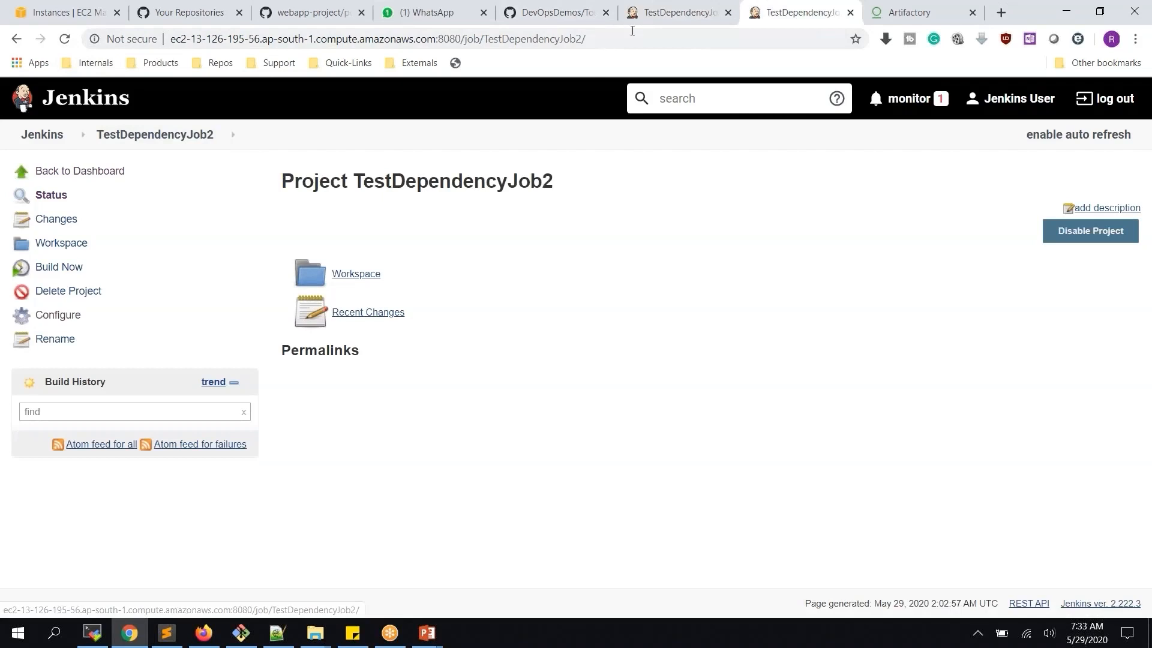
{"action": "left_click", "coordinate": [656, 24]}
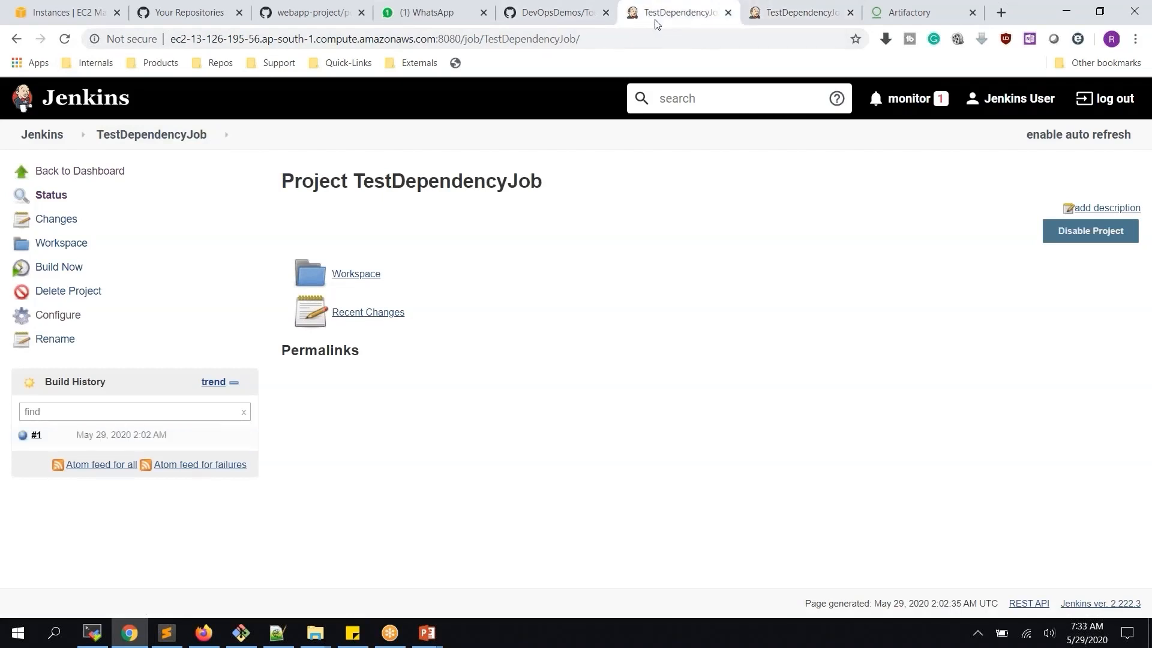
In TestDependencyJob's configuration, add a Build other projects action targeting TestDependencyJob2
{"action": "left_click", "coordinate": [63, 317]}
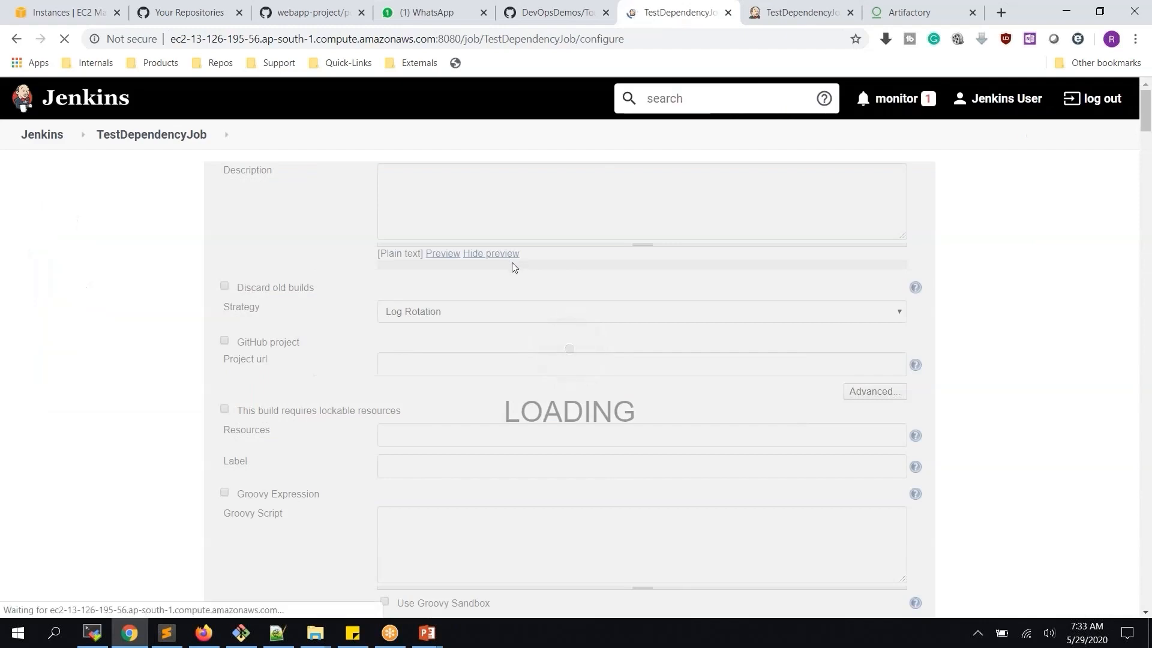
{"action": "scroll", "coordinate": [513, 264], "scroll_direction": "down", "scroll_amount": 15}
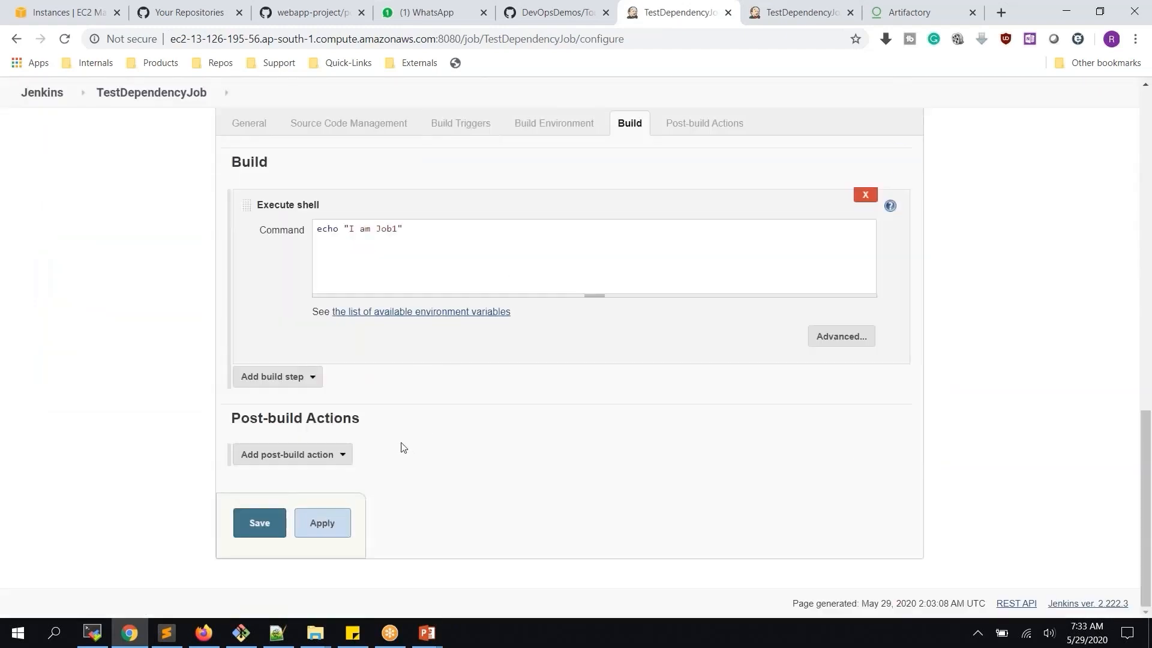
{"action": "left_click", "coordinate": [324, 456]}
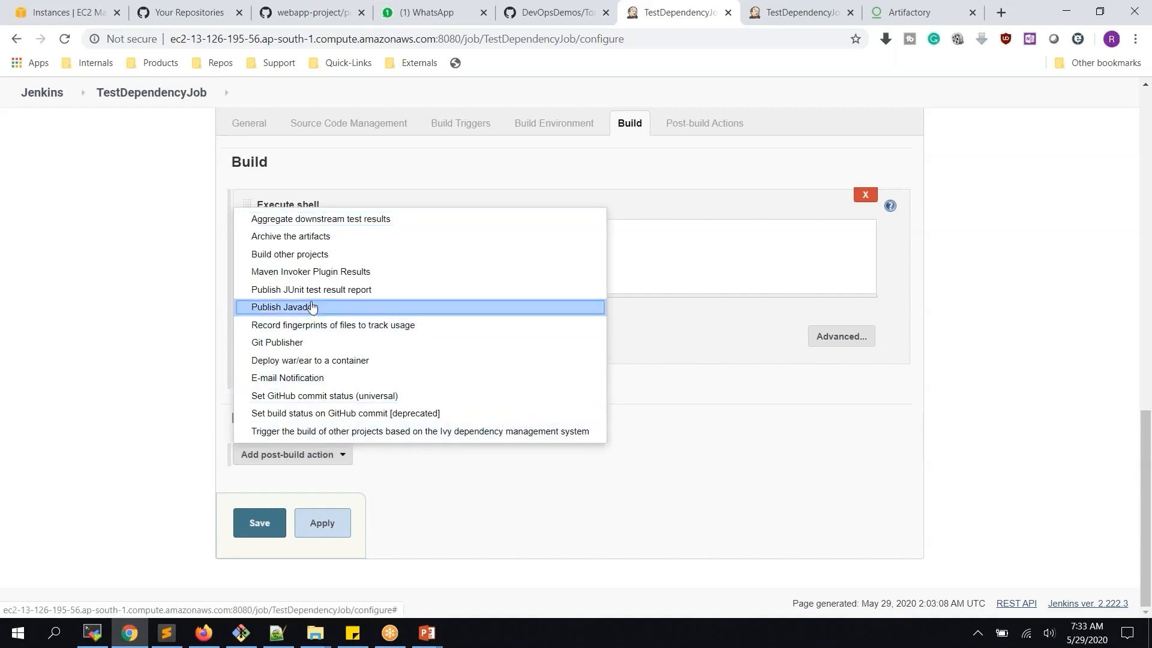
{"action": "left_click", "coordinate": [309, 258]}
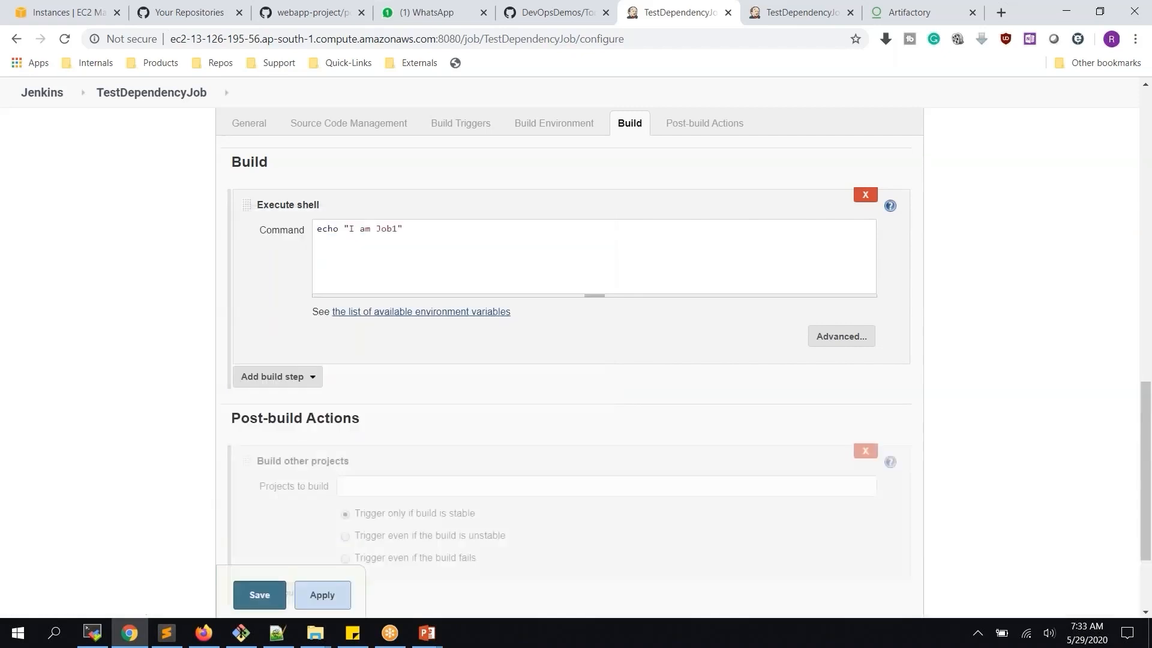
{"action": "scroll", "coordinate": [433, 432], "scroll_direction": "down", "scroll_amount": 3}
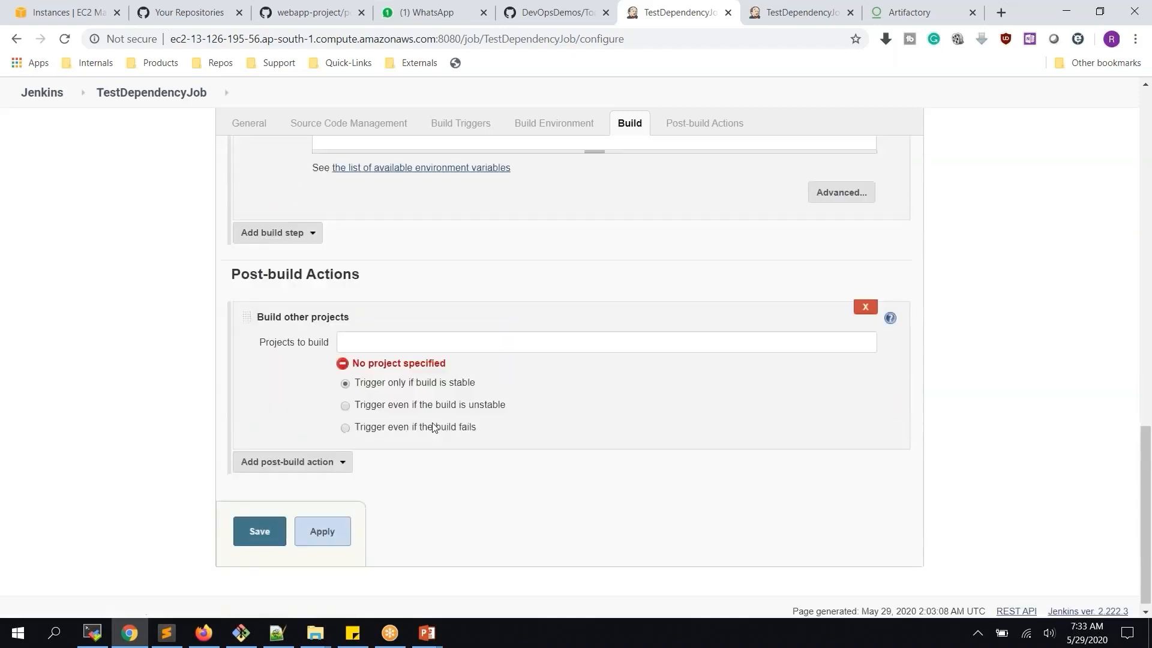
{"action": "left_click", "coordinate": [414, 336]}
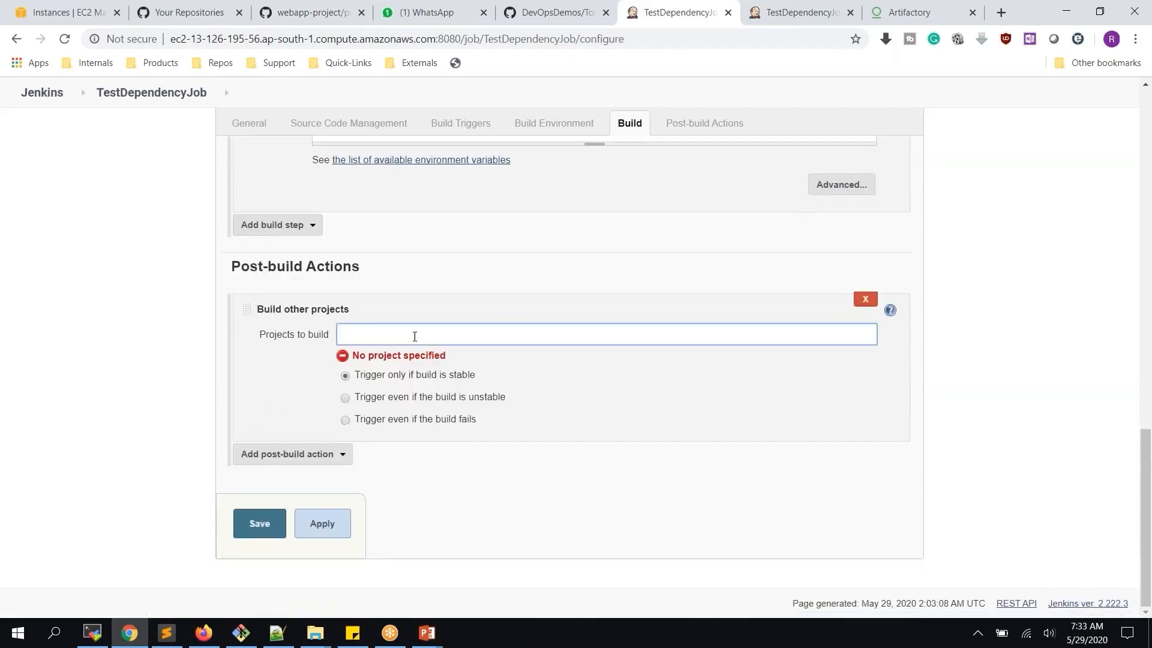
{"action": "type", "text": "test"}
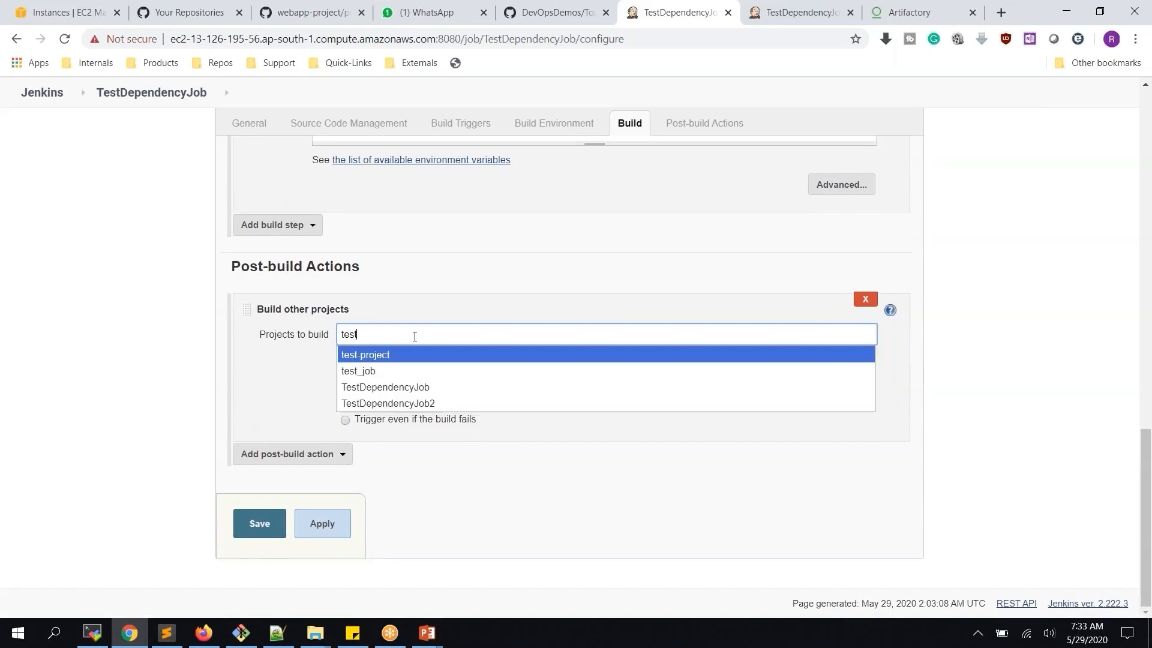
{"action": "left_click", "coordinate": [429, 405]}
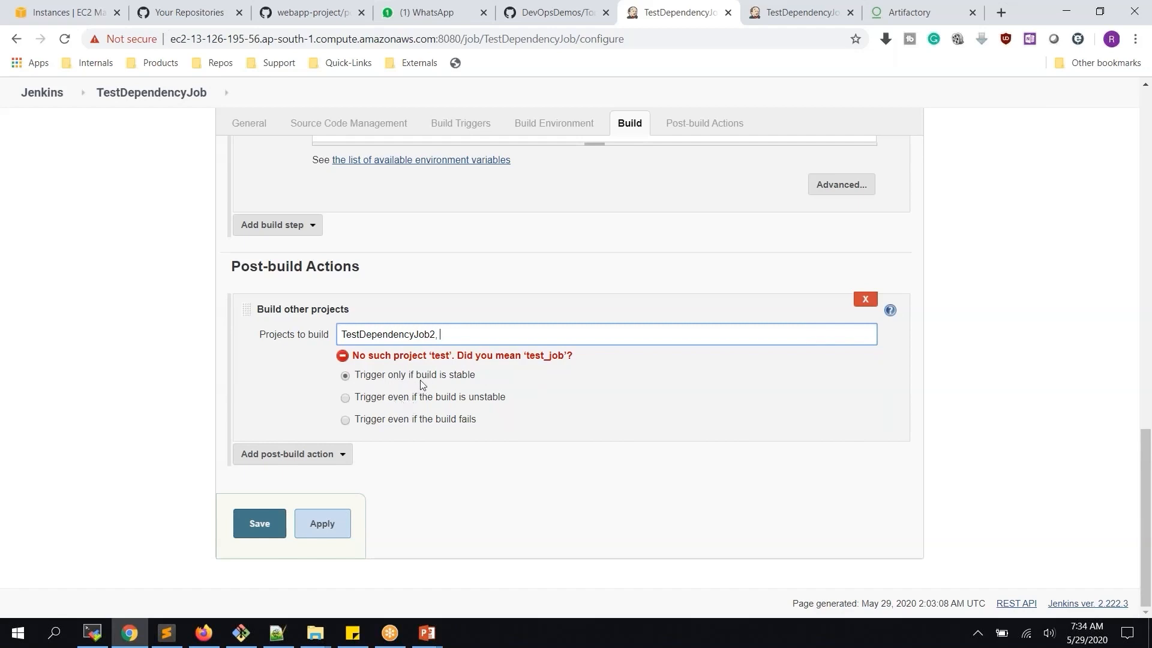
Apply and save TestDependencyJob's Build other projects action targeting TestDependencyJob2
{"action": "left_click", "coordinate": [338, 525]}
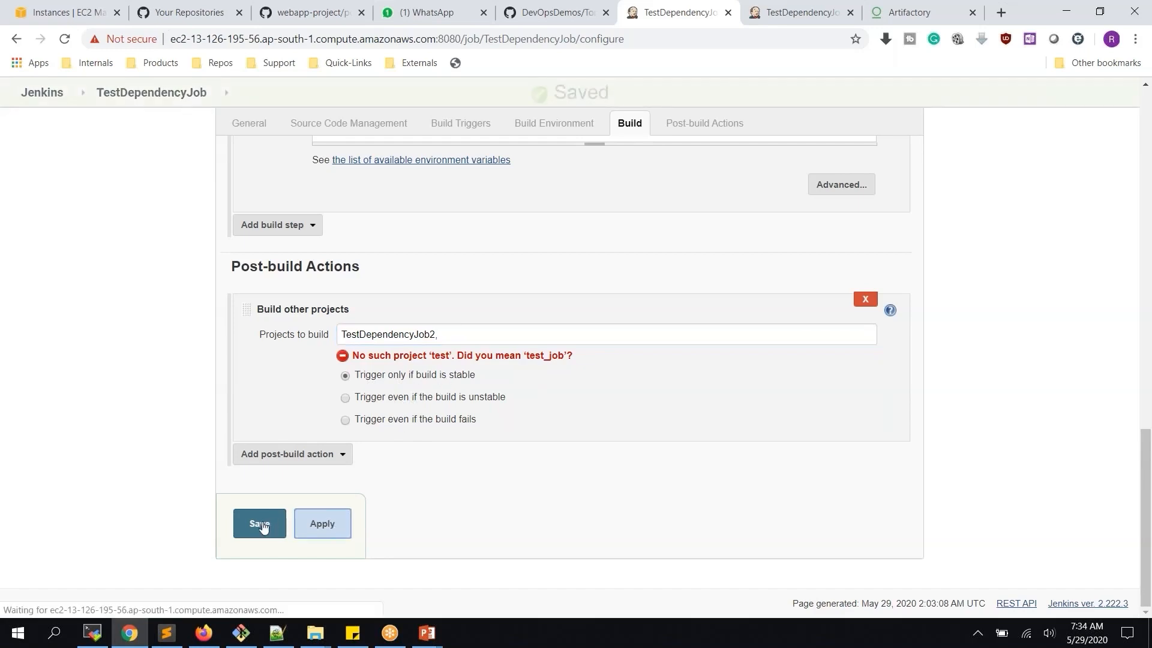
{"action": "left_click", "coordinate": [263, 527]}
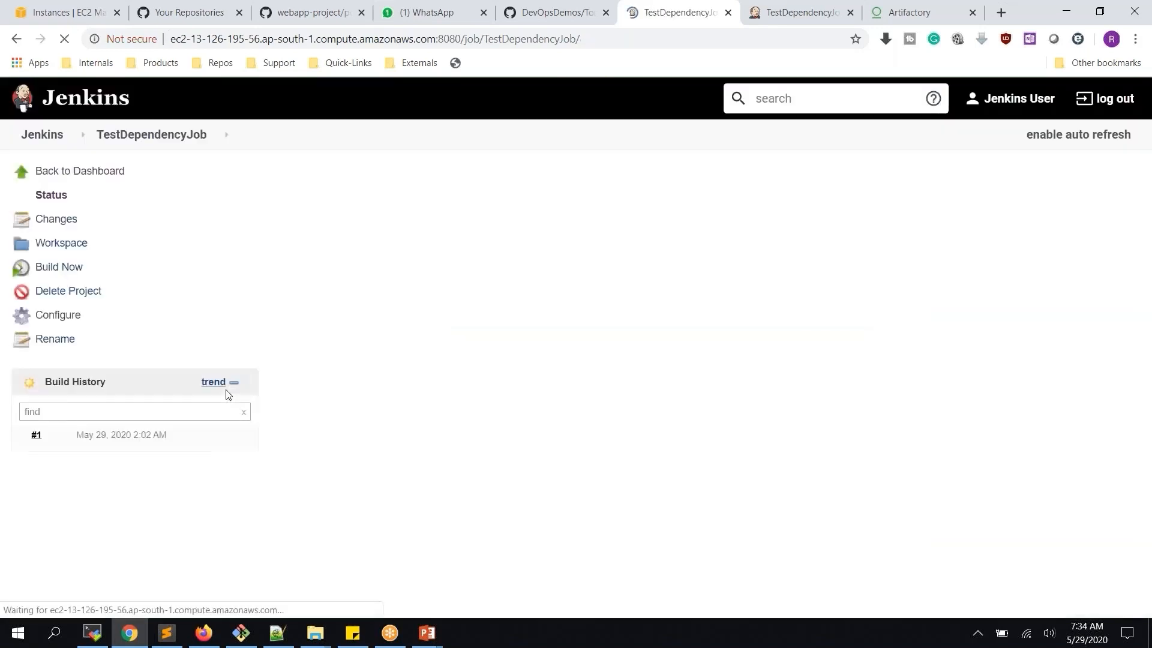
Build TestDependencyJob to create build #2, then compare it against TestDependencyJob2's build history
{"action": "left_click", "coordinate": [59, 266]}
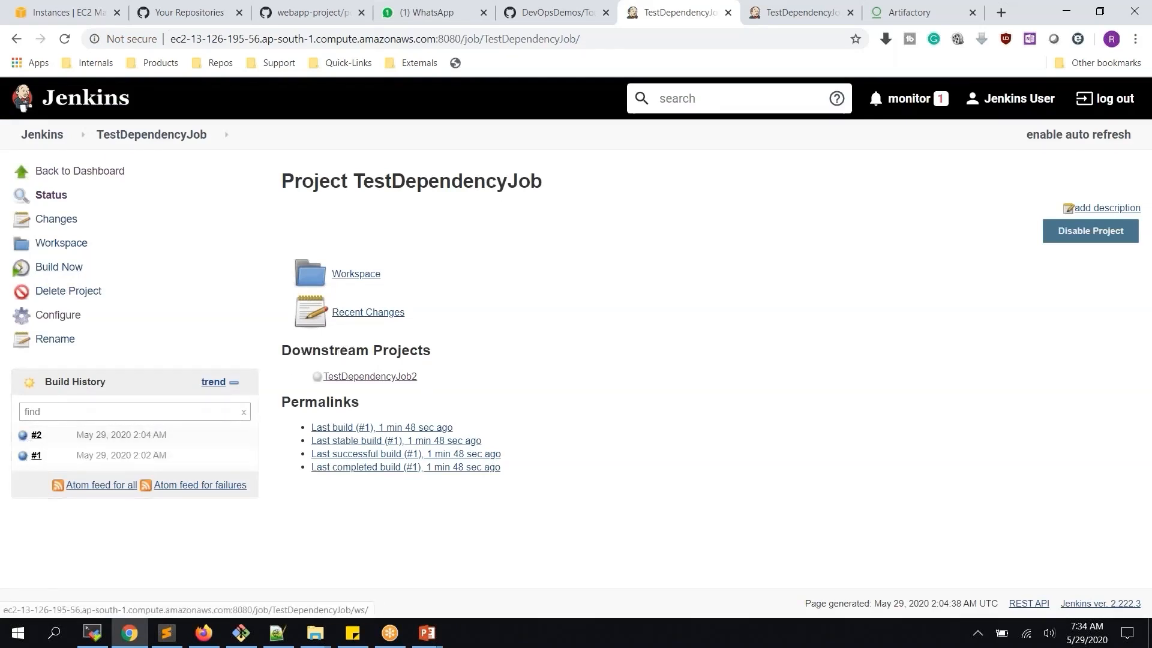
{"action": "left_click", "coordinate": [775, 12]}
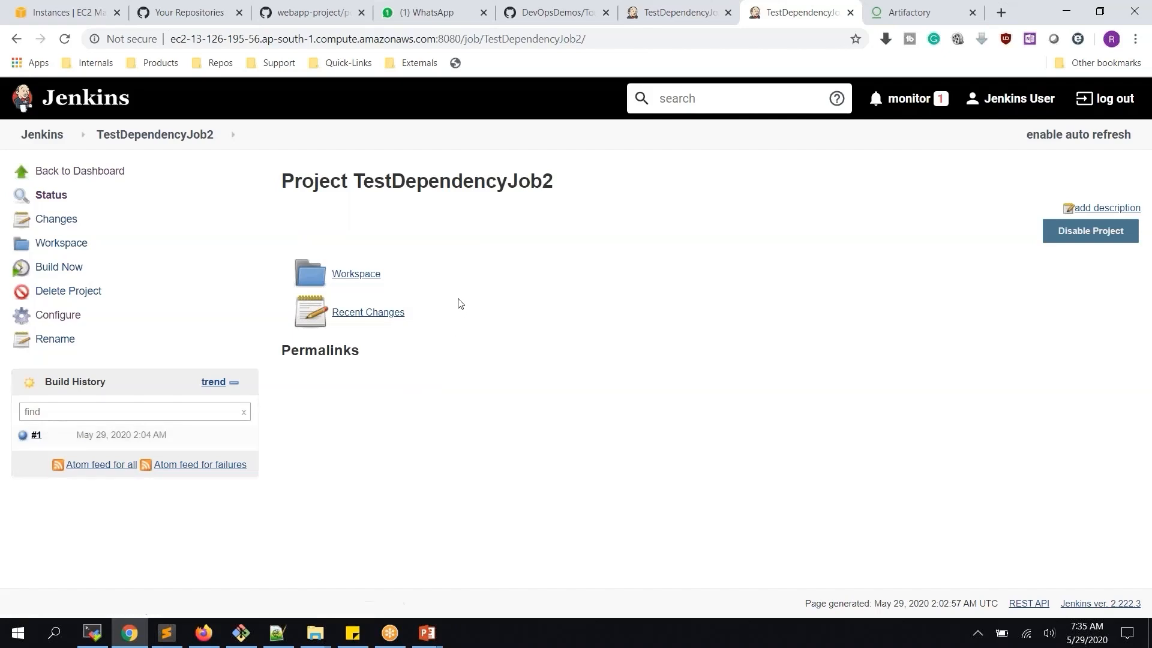
{"action": "left_click", "coordinate": [660, 8]}
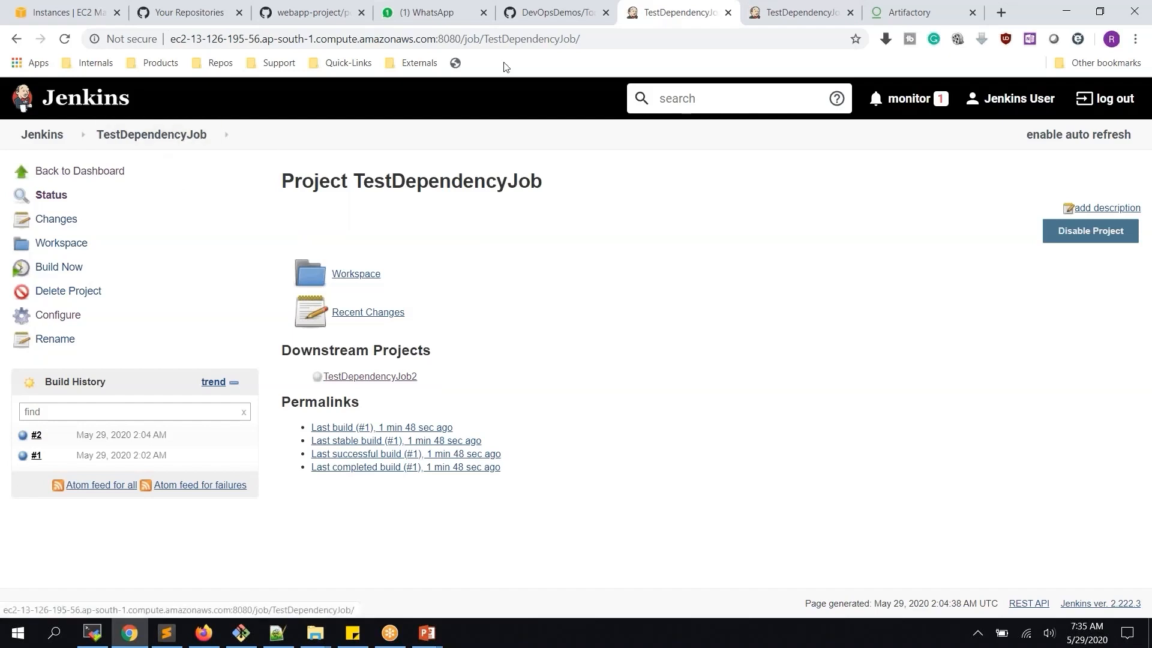
{"action": "left_click", "coordinate": [792, 12]}
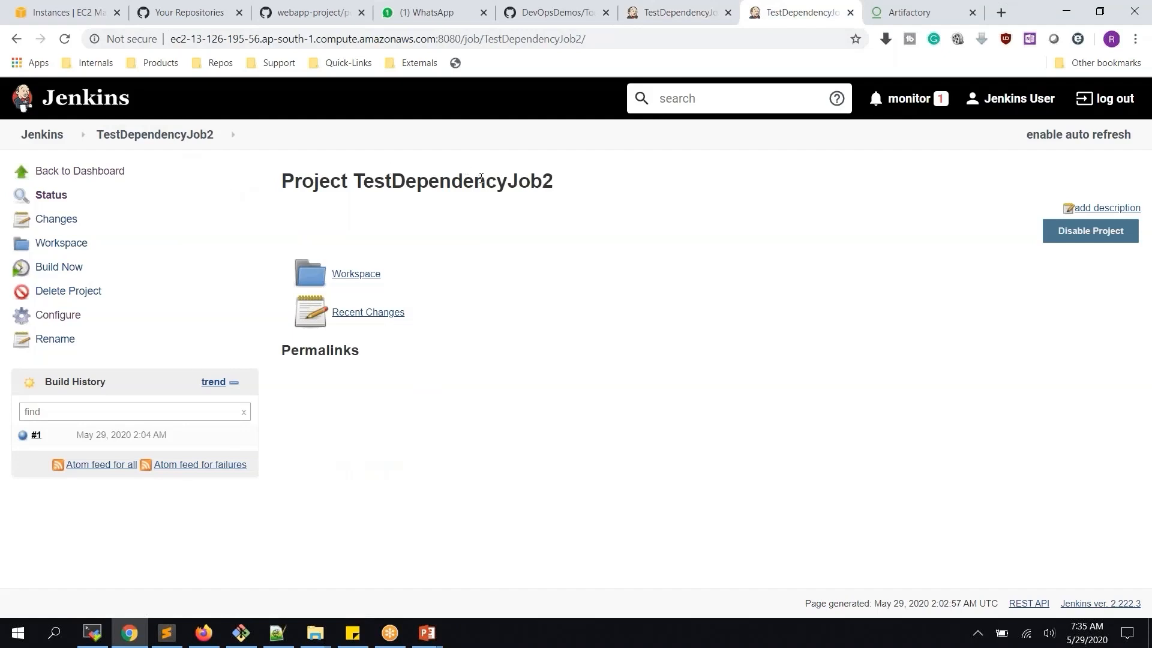
{"action": "left_click", "coordinate": [678, 12]}
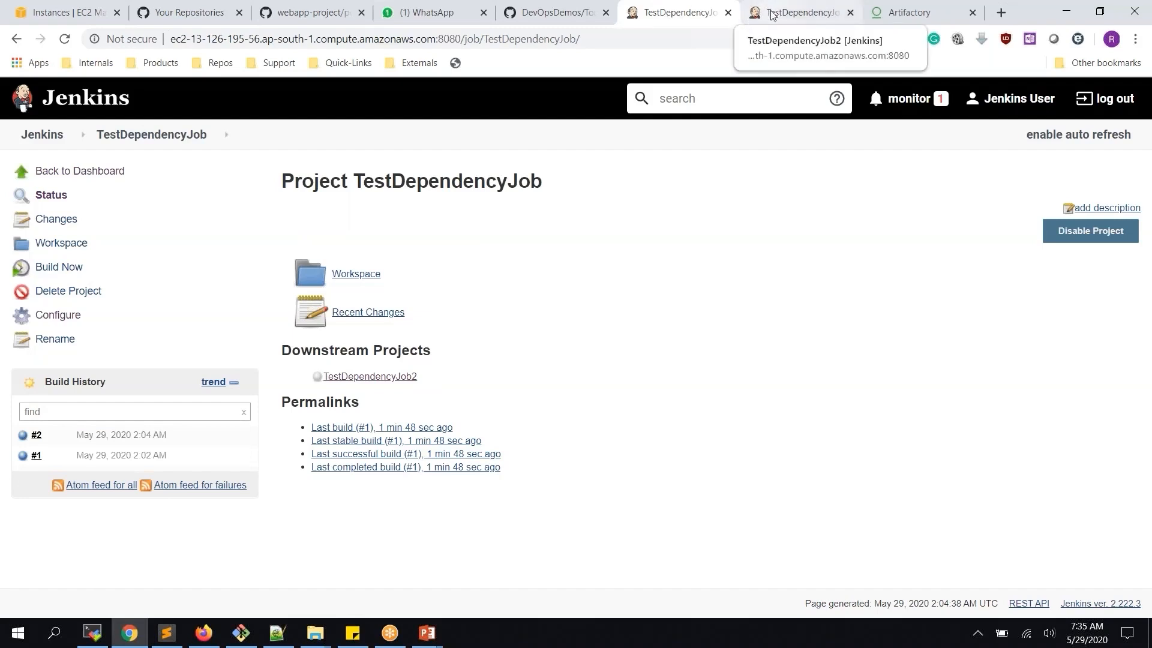
Delete TestDependencyJob's Build other projects post-build action, then apply and save the configuration
{"action": "left_click", "coordinate": [57, 316]}
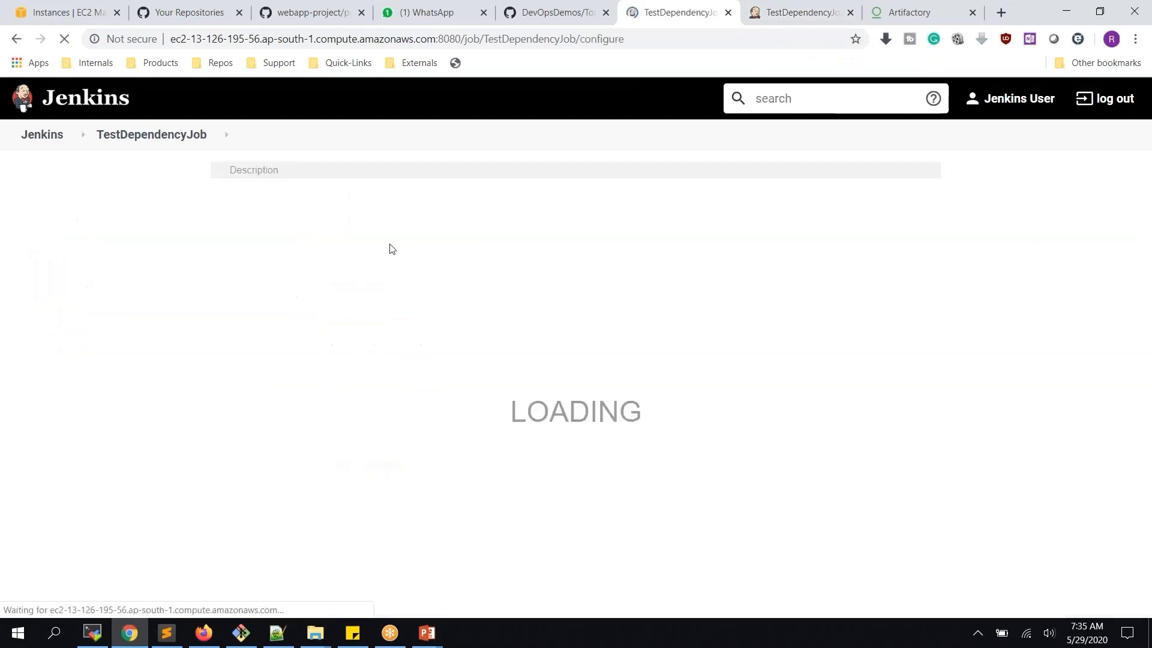
{"action": "scroll", "coordinate": [389, 248], "scroll_direction": "down", "scroll_amount": 15}
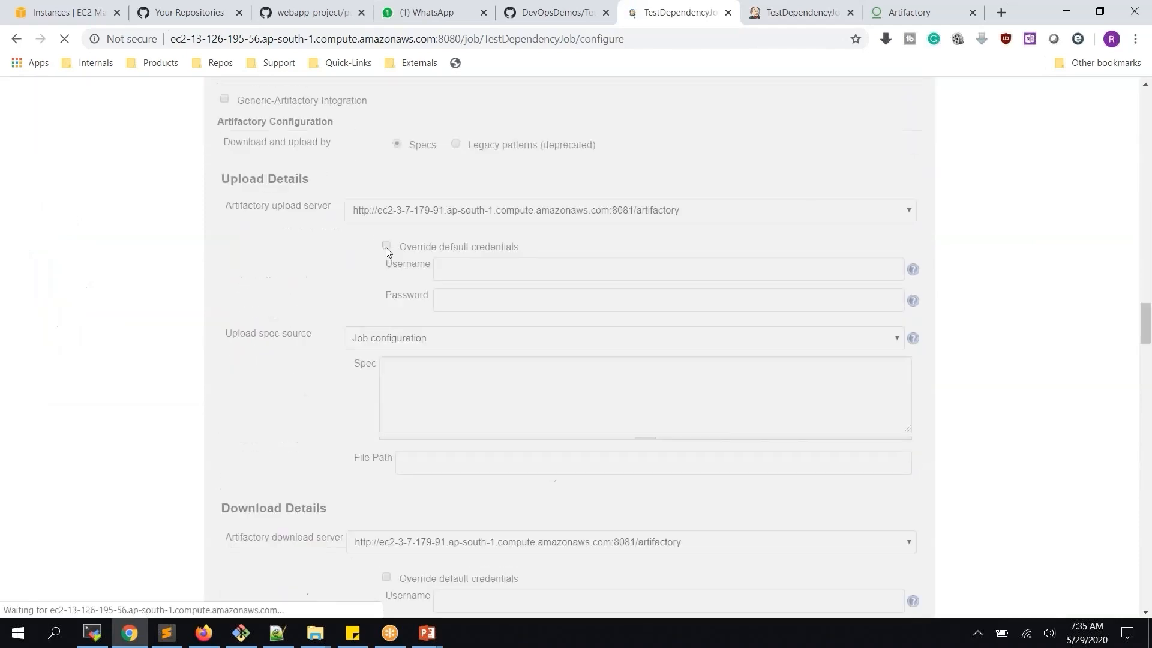
{"action": "scroll", "coordinate": [386, 247], "scroll_direction": "down", "scroll_amount": 3}
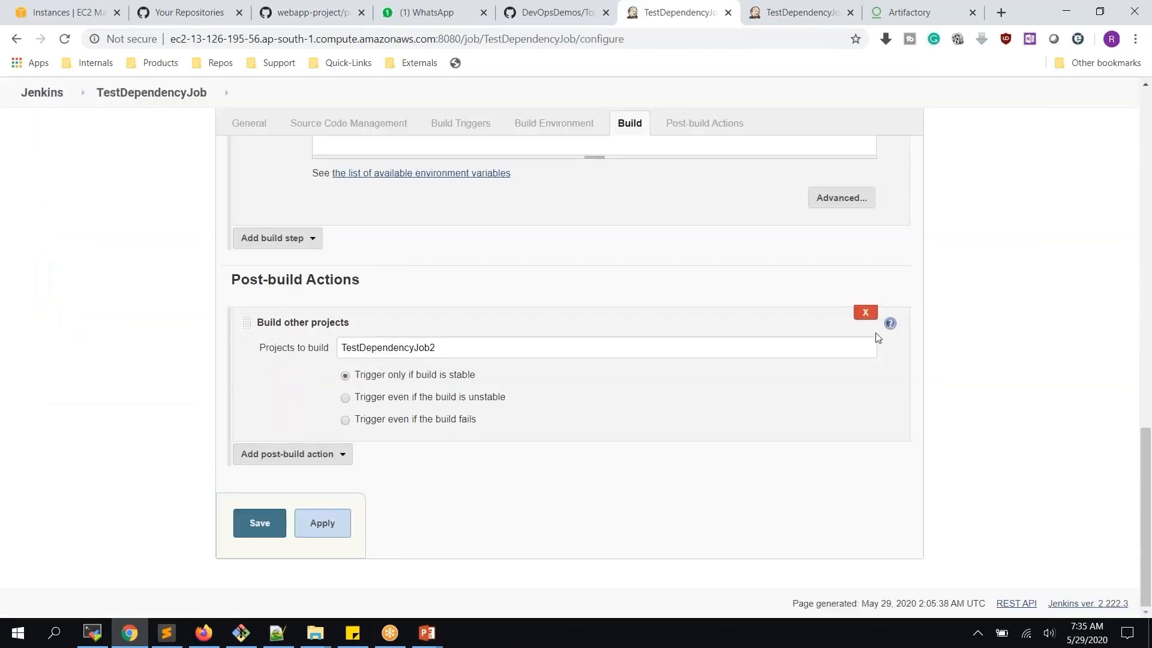
{"action": "left_click", "coordinate": [864, 312]}
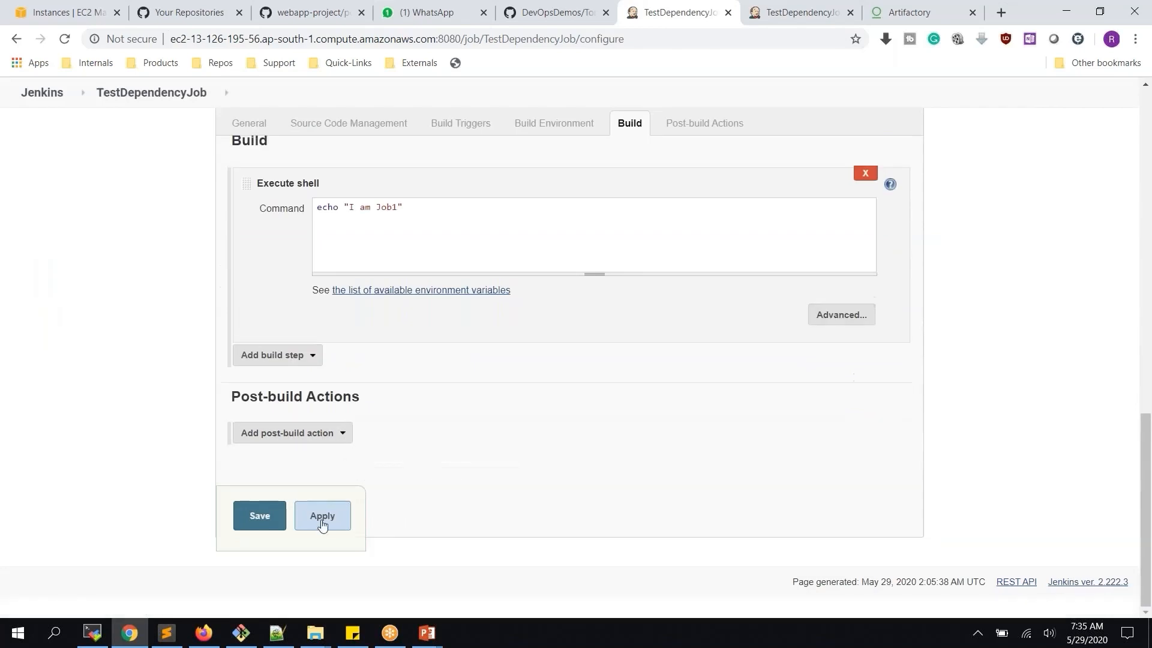
{"action": "left_click", "coordinate": [322, 516]}
{"action": "scroll", "coordinate": [331, 324], "scroll_direction": "up", "scroll_amount": 1}
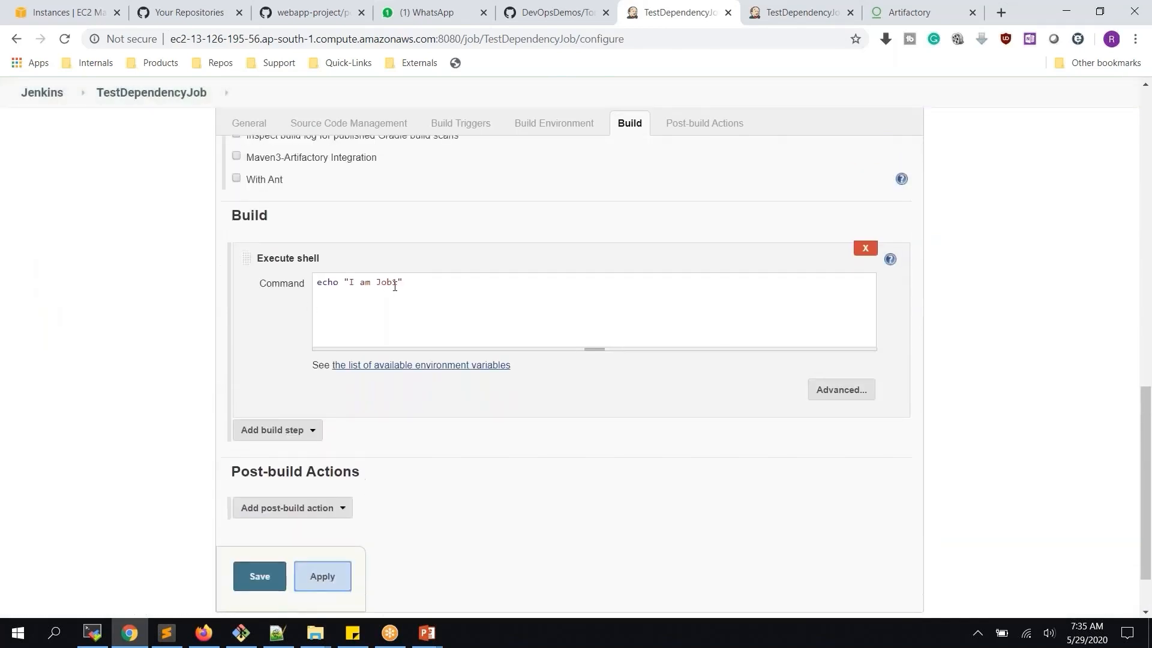
{"action": "left_click", "coordinate": [260, 575]}
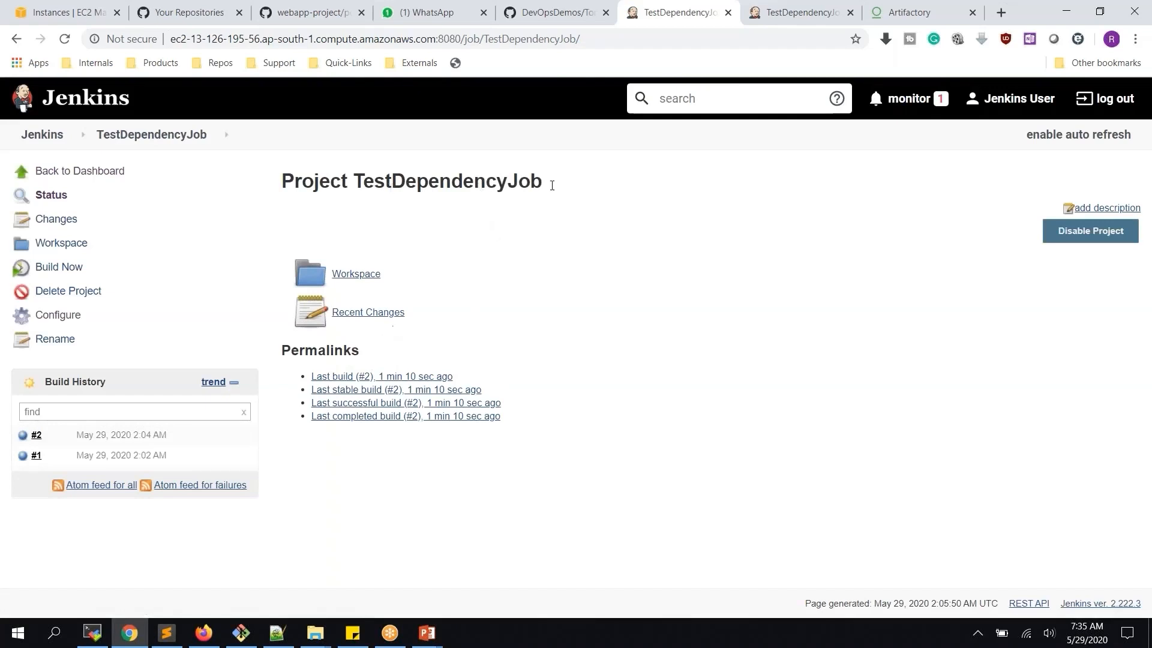
Give TestDependencyJob2 a 'Build after other projects are built' trigger watching TestDependencyJob, and save
{"action": "left_click", "coordinate": [773, 14]}
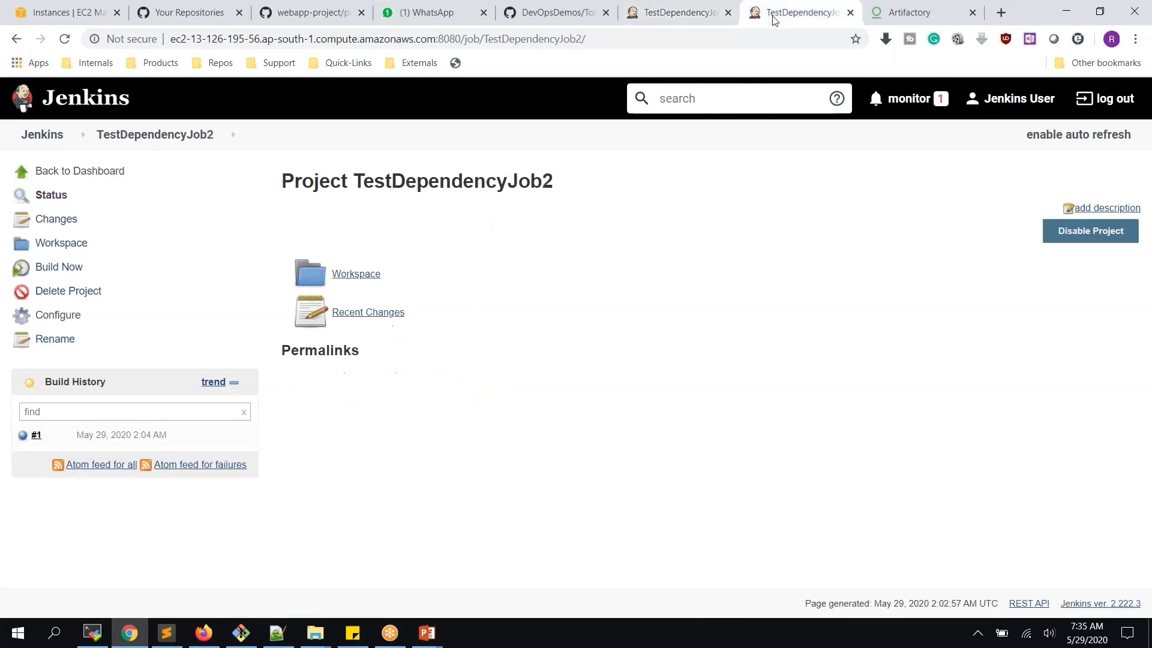
{"action": "left_click", "coordinate": [75, 318]}
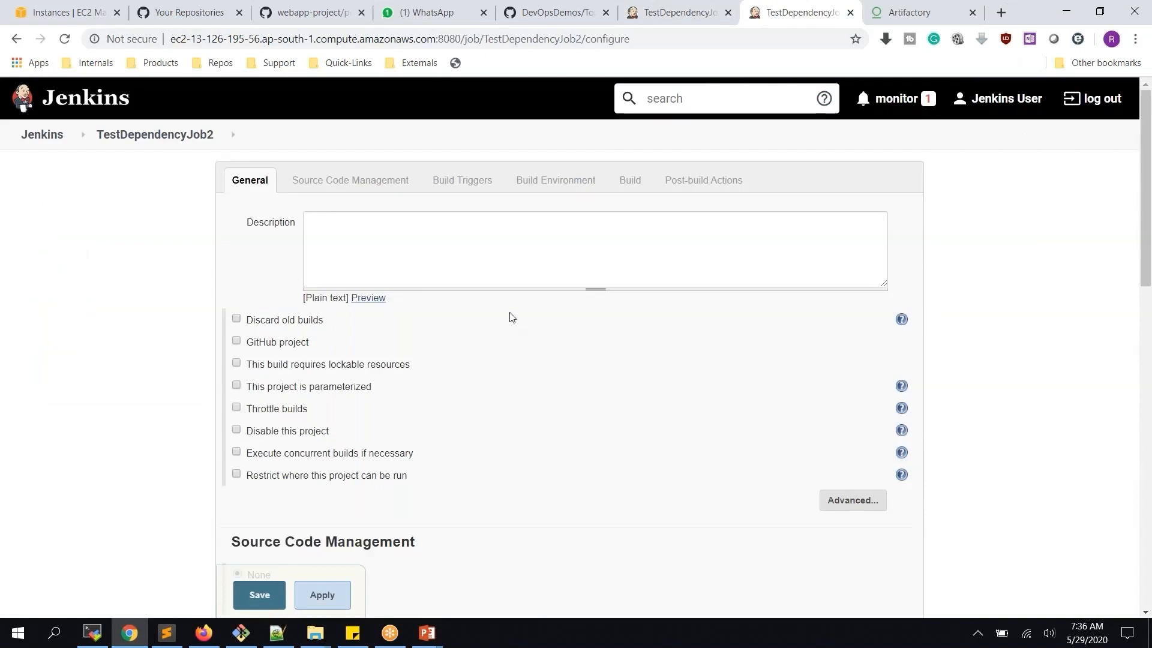
{"action": "scroll", "coordinate": [512, 317], "scroll_direction": "down", "scroll_amount": 3}
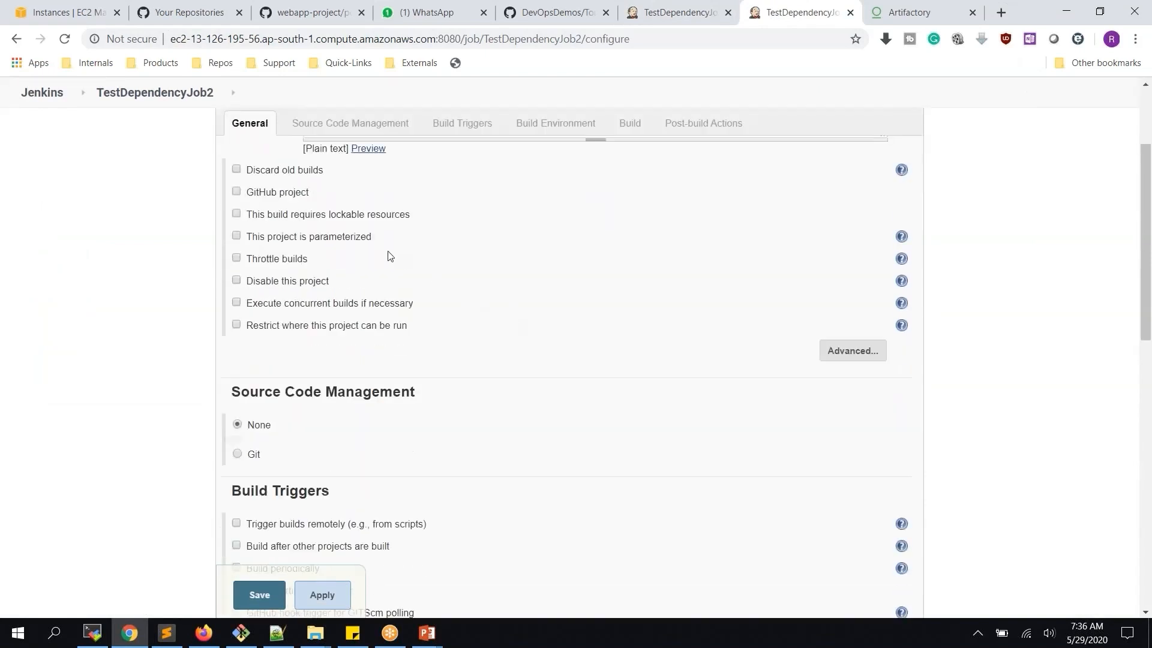
{"action": "scroll", "coordinate": [512, 267], "scroll_direction": "down", "scroll_amount": 5}
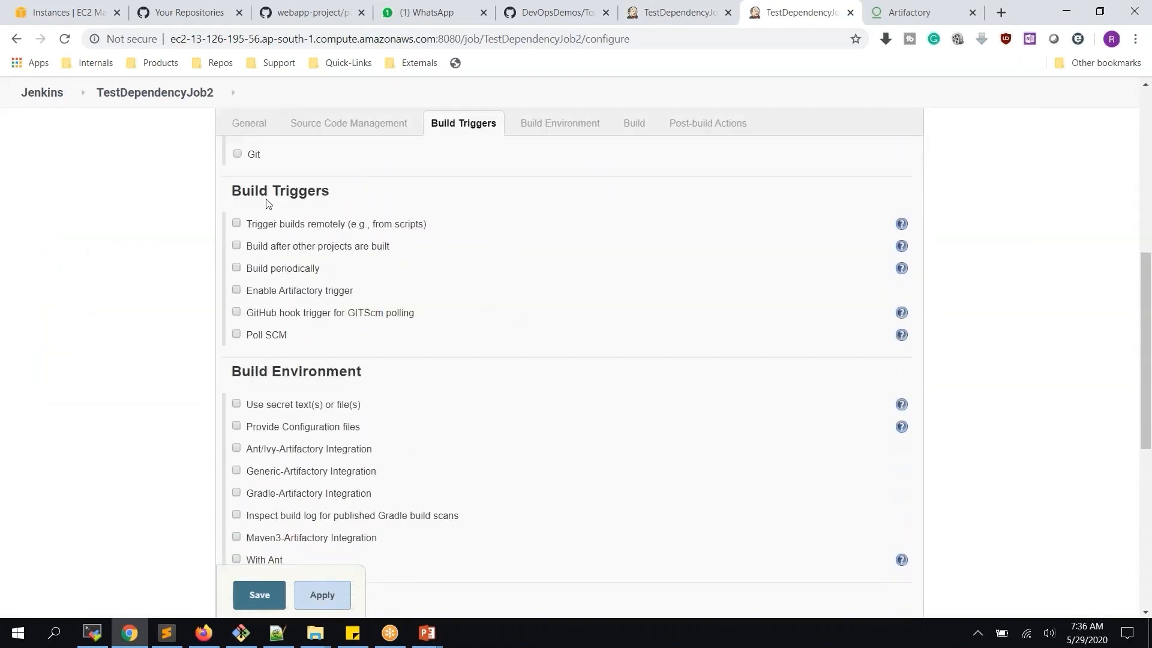
{"action": "left_click", "coordinate": [338, 251]}
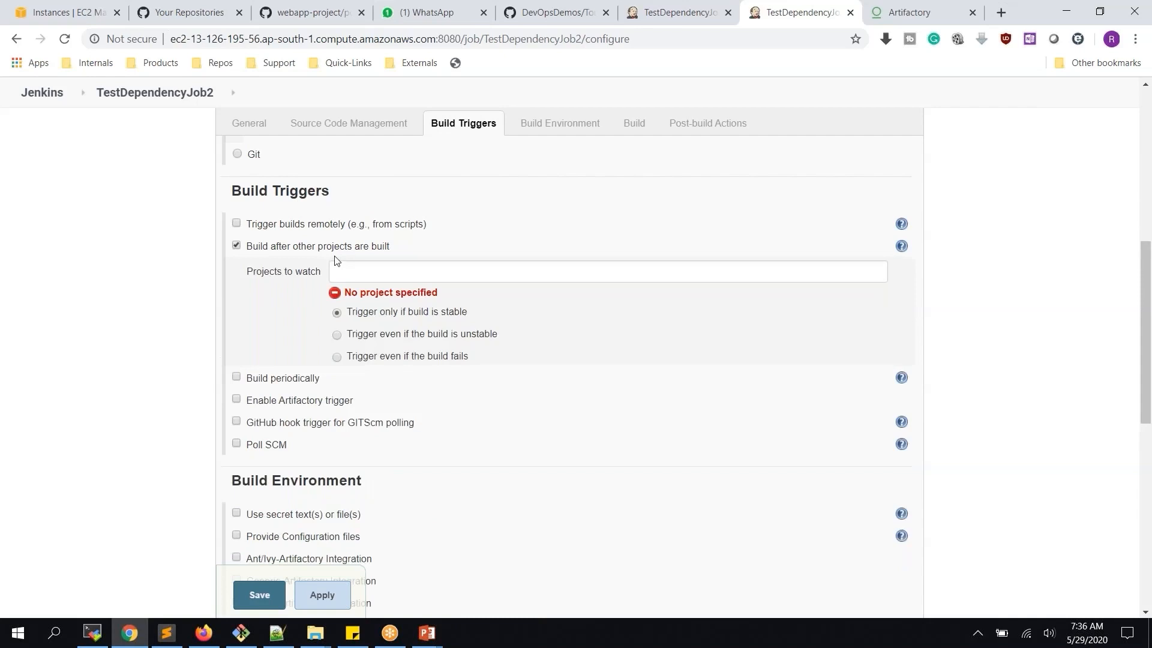
{"action": "left_click", "coordinate": [406, 270]}
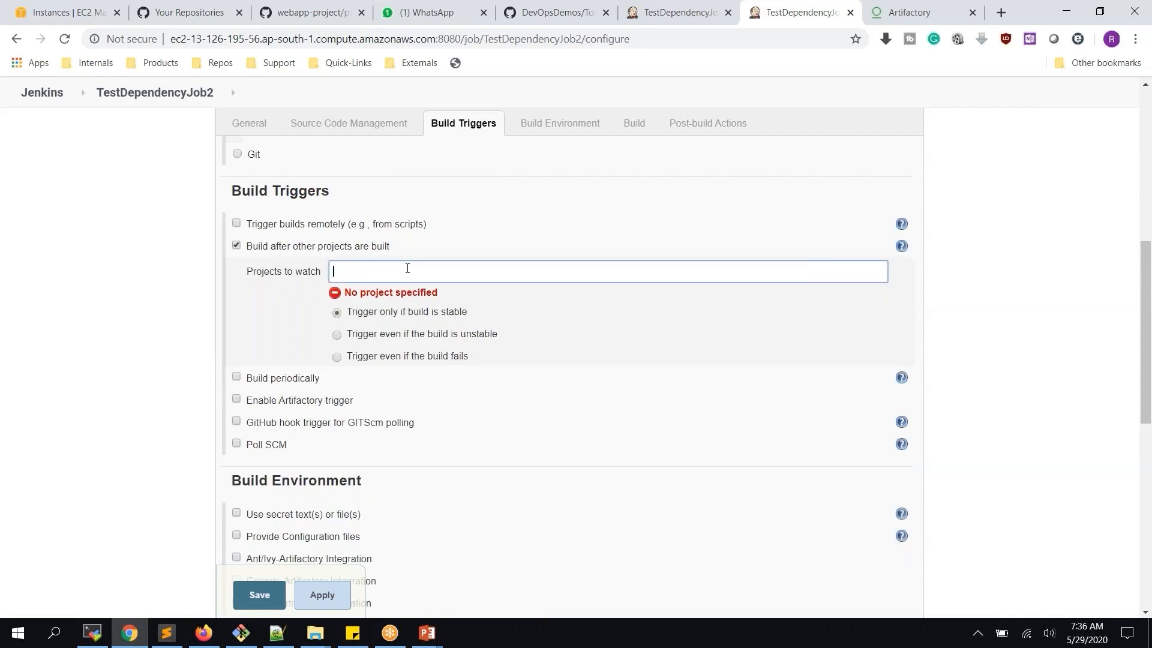
{"action": "type", "text": "test"}
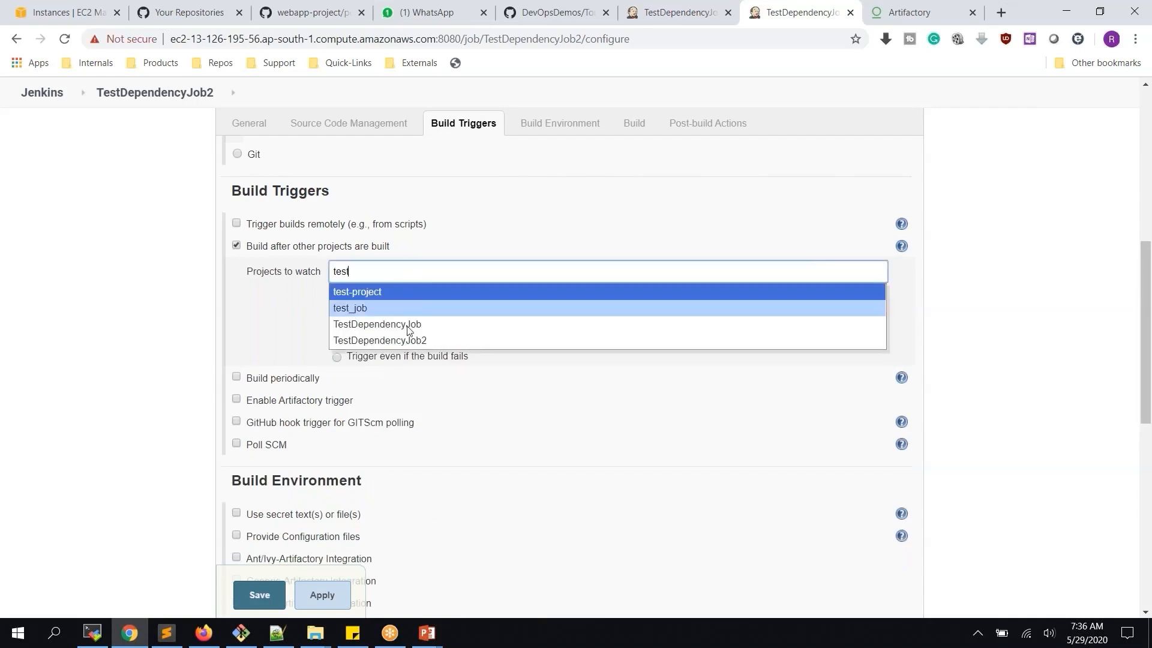
{"action": "left_click", "coordinate": [411, 324]}
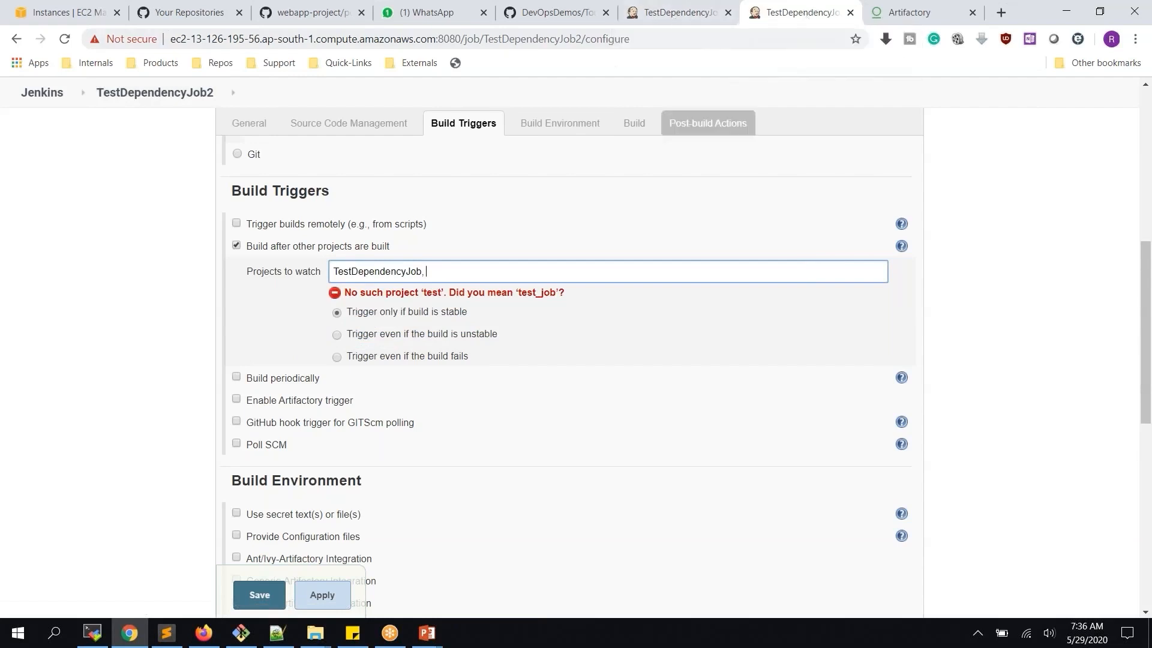
{"action": "left_click", "coordinate": [320, 594]}
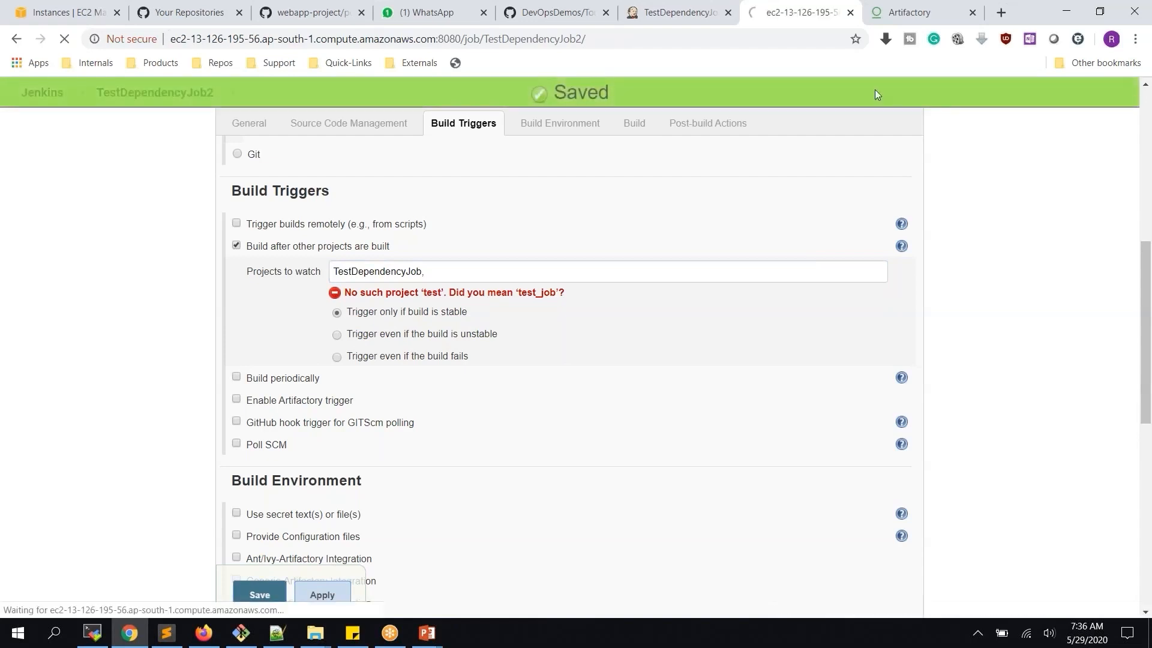
Build TestDependencyJob and reload TestDependencyJob2 to see its upstream-triggered build #2
{"action": "left_click", "coordinate": [669, 13]}
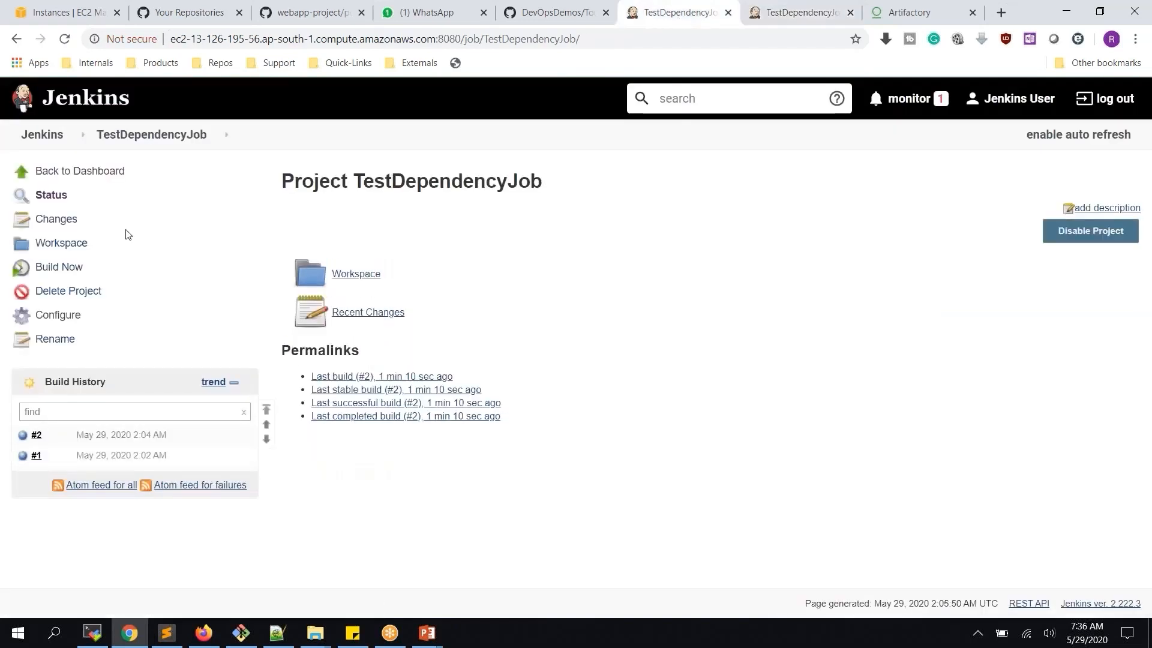
{"action": "left_click", "coordinate": [72, 274]}
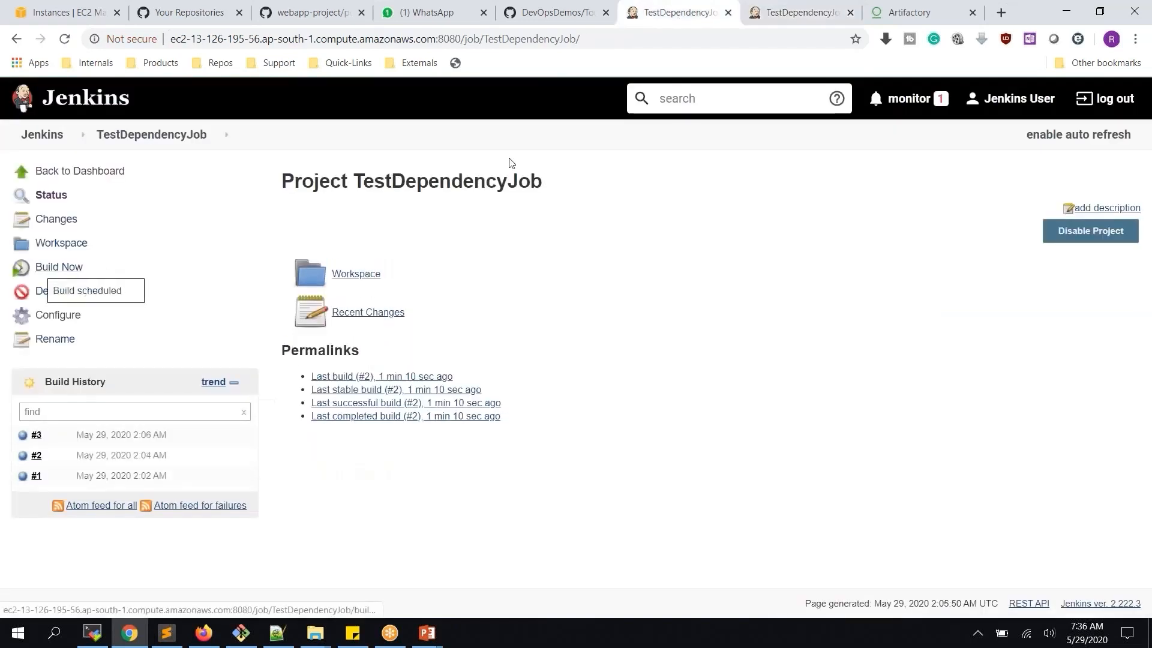
{"action": "left_click", "coordinate": [776, 13]}
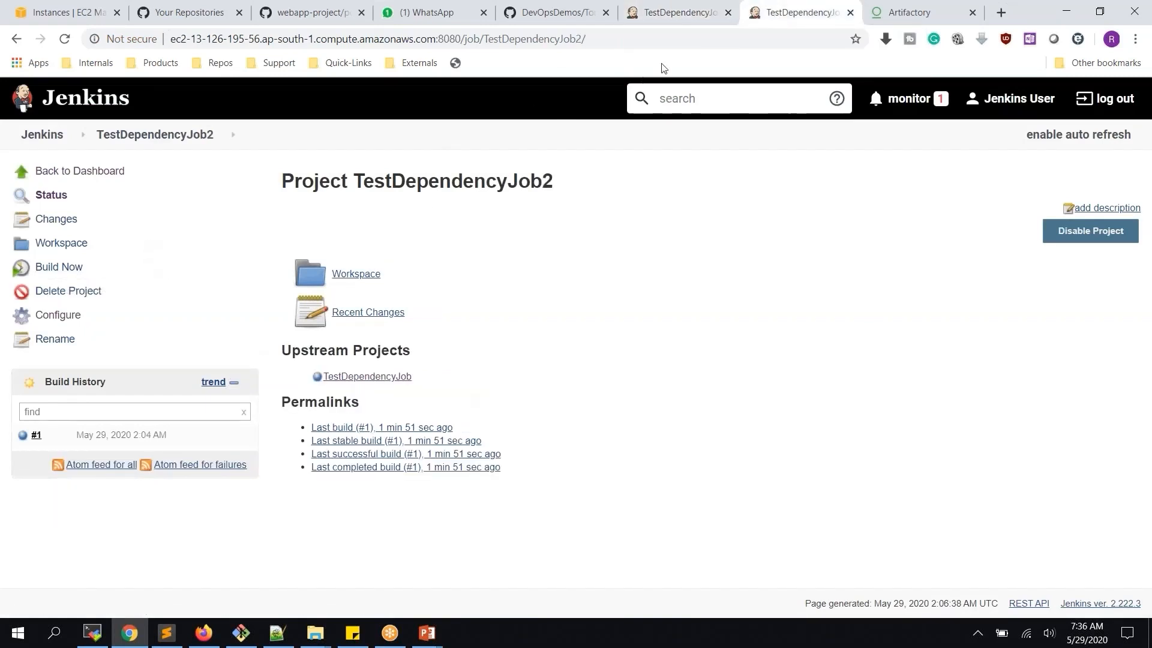
{"action": "left_click", "coordinate": [678, 13]}
{"action": "left_click", "coordinate": [753, 13]}
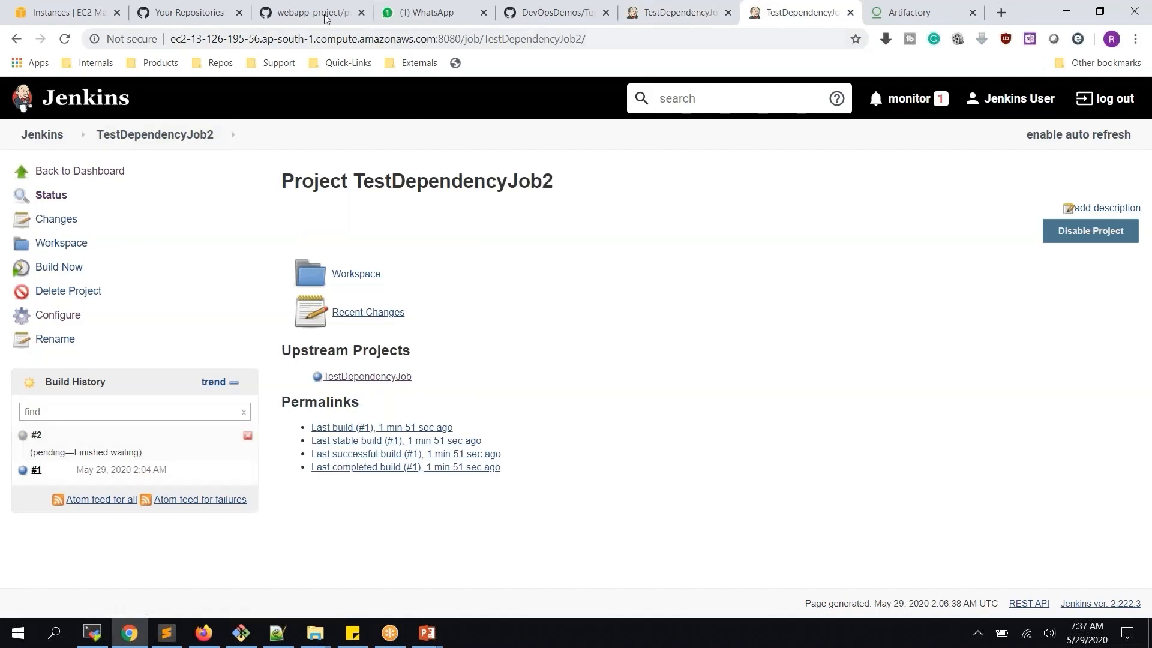
{"action": "left_click", "coordinate": [64, 38]}
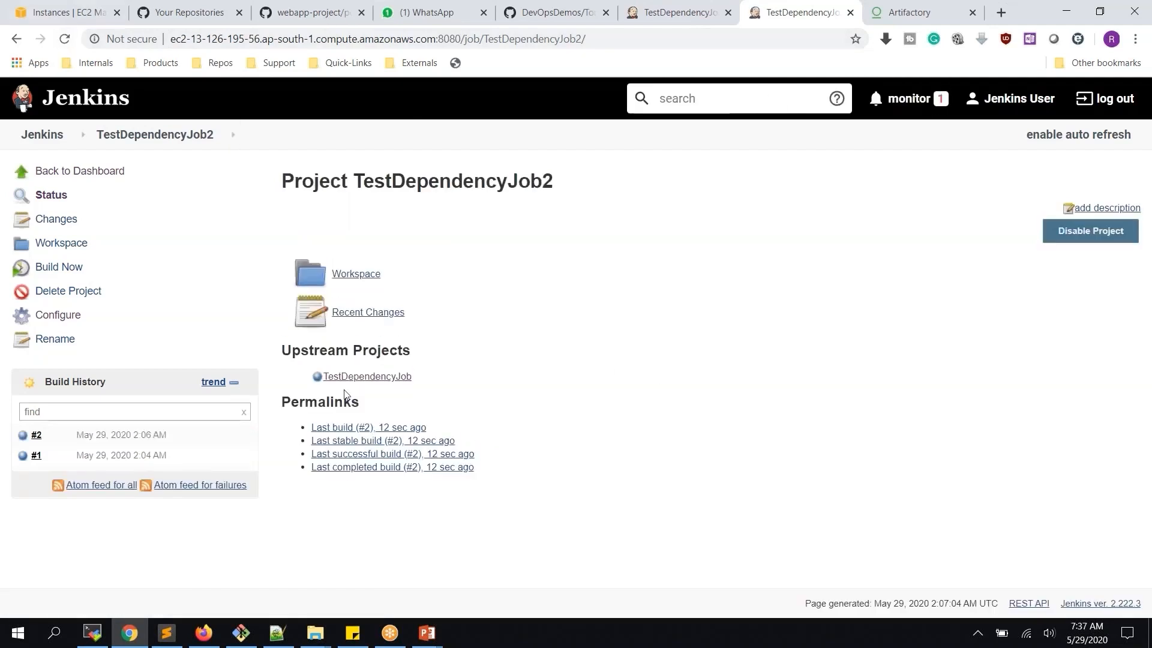
{"action": "left_click", "coordinate": [674, 14]}
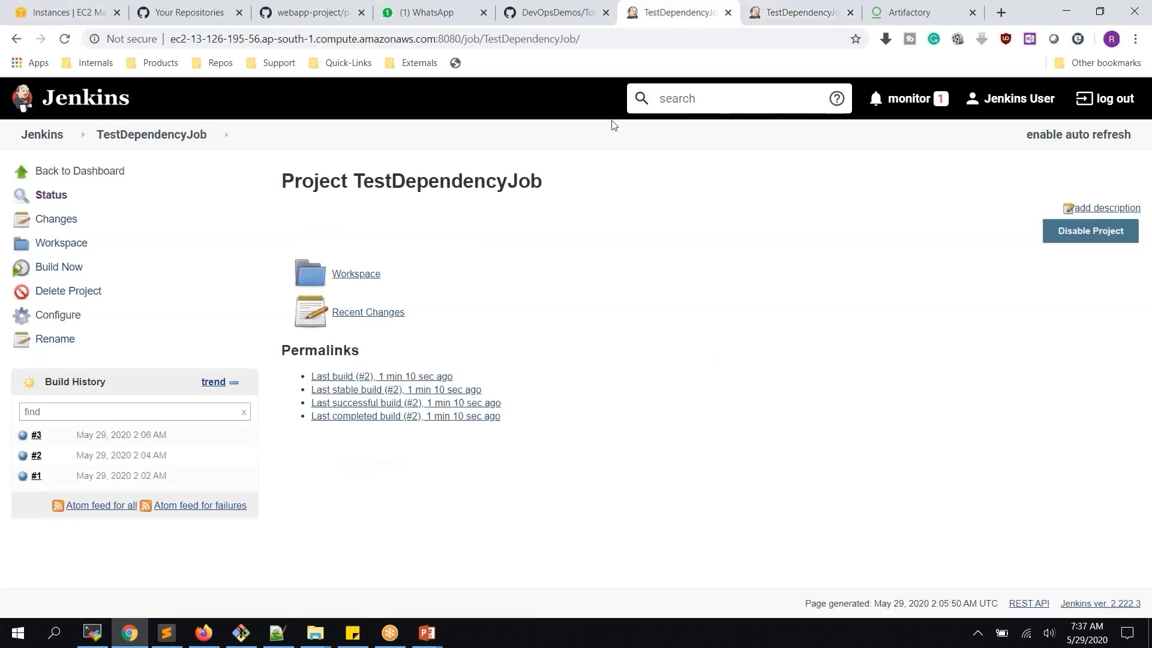
{"action": "left_click", "coordinate": [789, 16]}
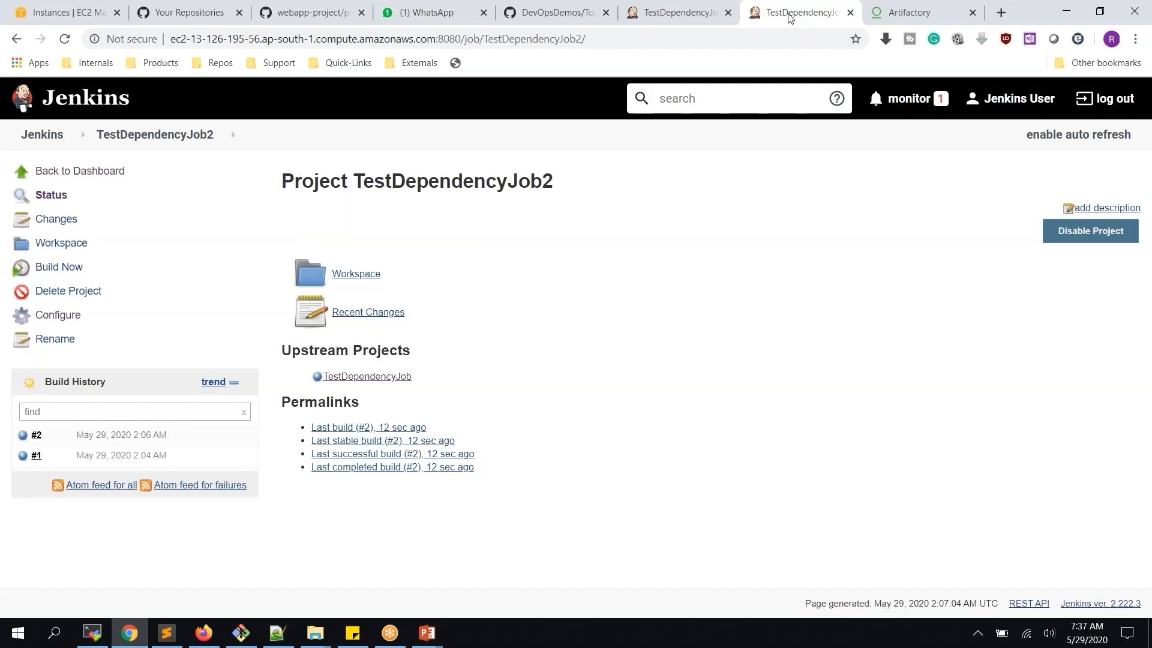
View the libs-release repository in Artifactory, then return to the TestDependencyJob page in Jenkins
{"action": "left_click", "coordinate": [893, 12]}
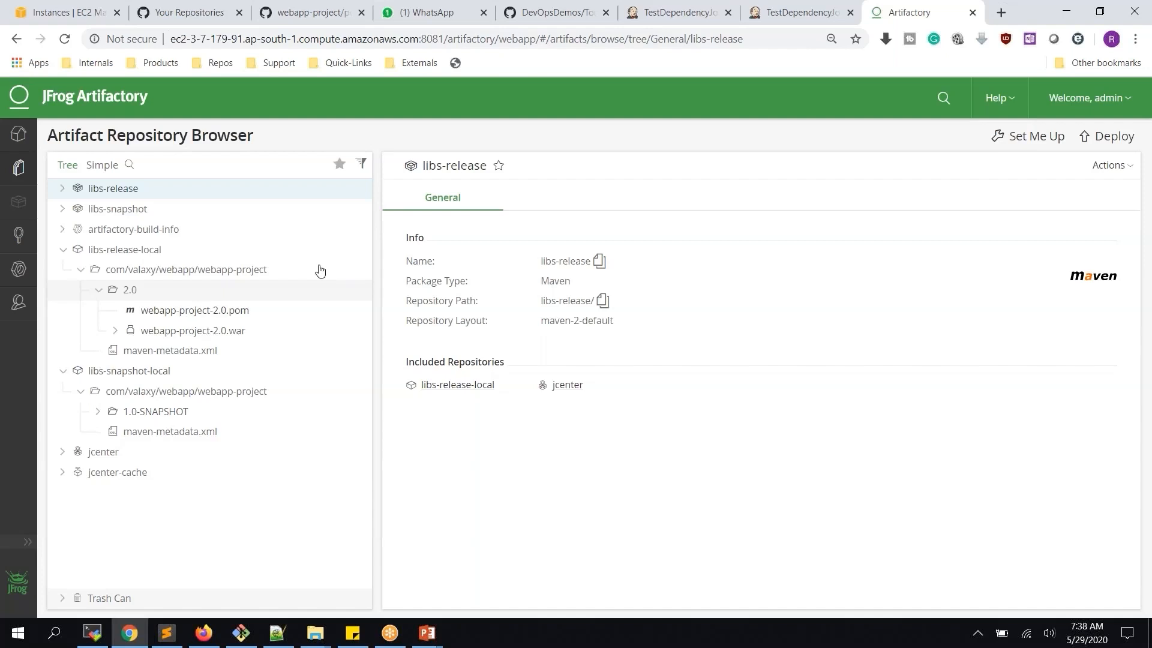
{"action": "left_click", "coordinate": [670, 8]}
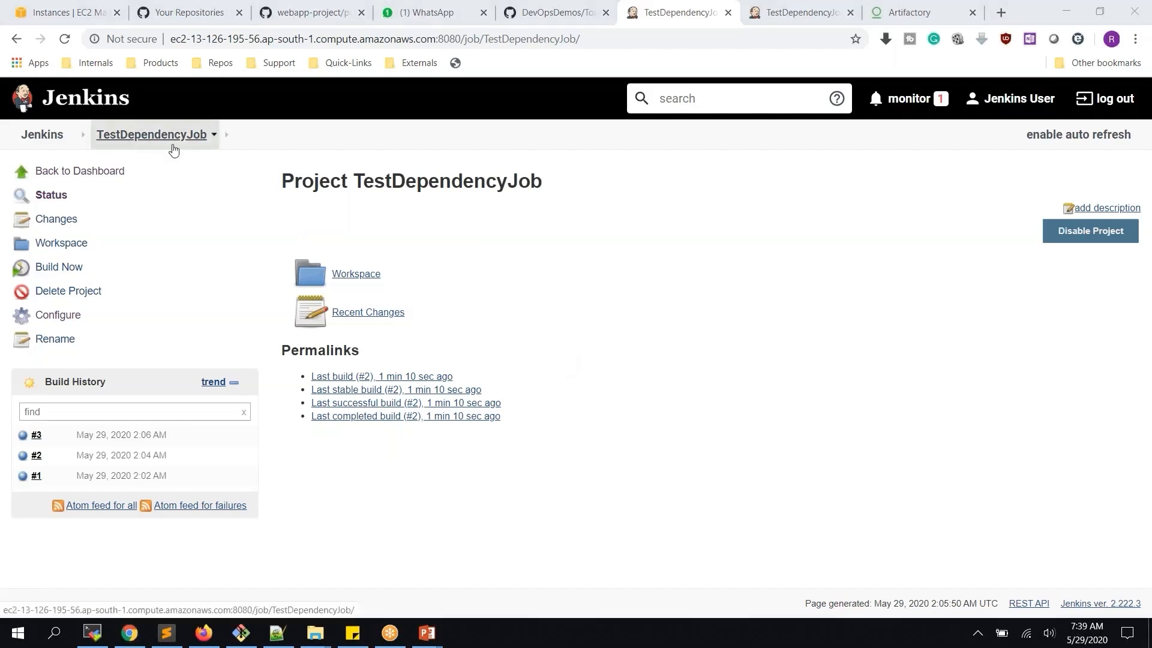
Turn off TestDependencyJob2's 'Build after other projects are built' trigger, then apply and save
{"action": "left_click", "coordinate": [623, 244]}
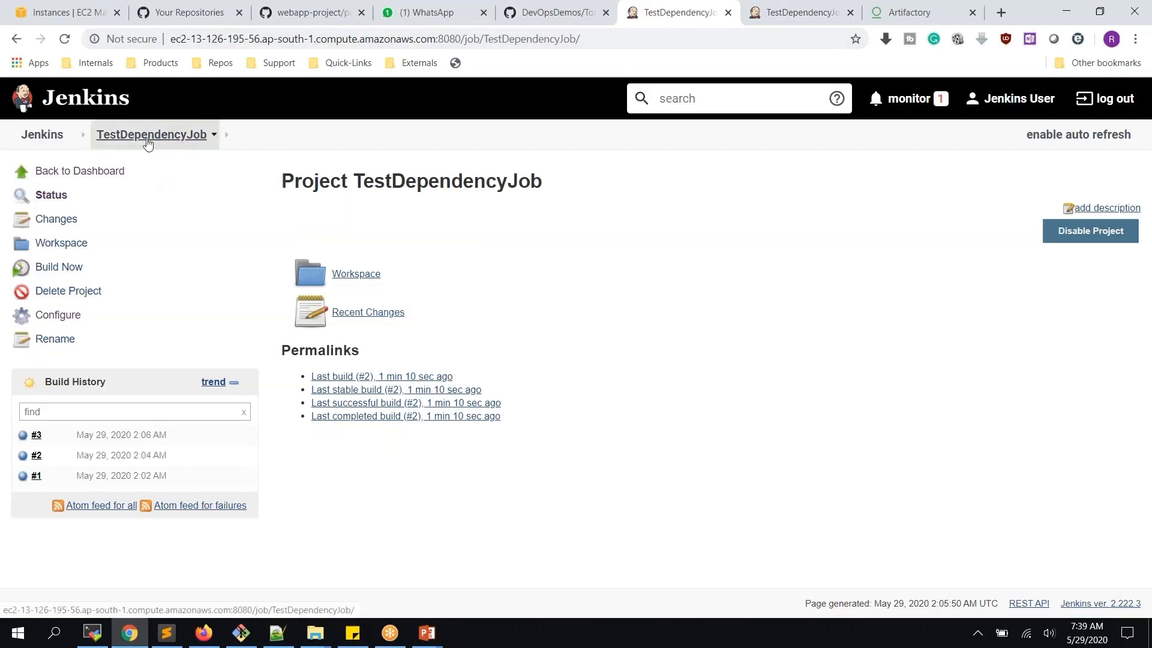
{"action": "key", "text": "ctrl+Tab"}
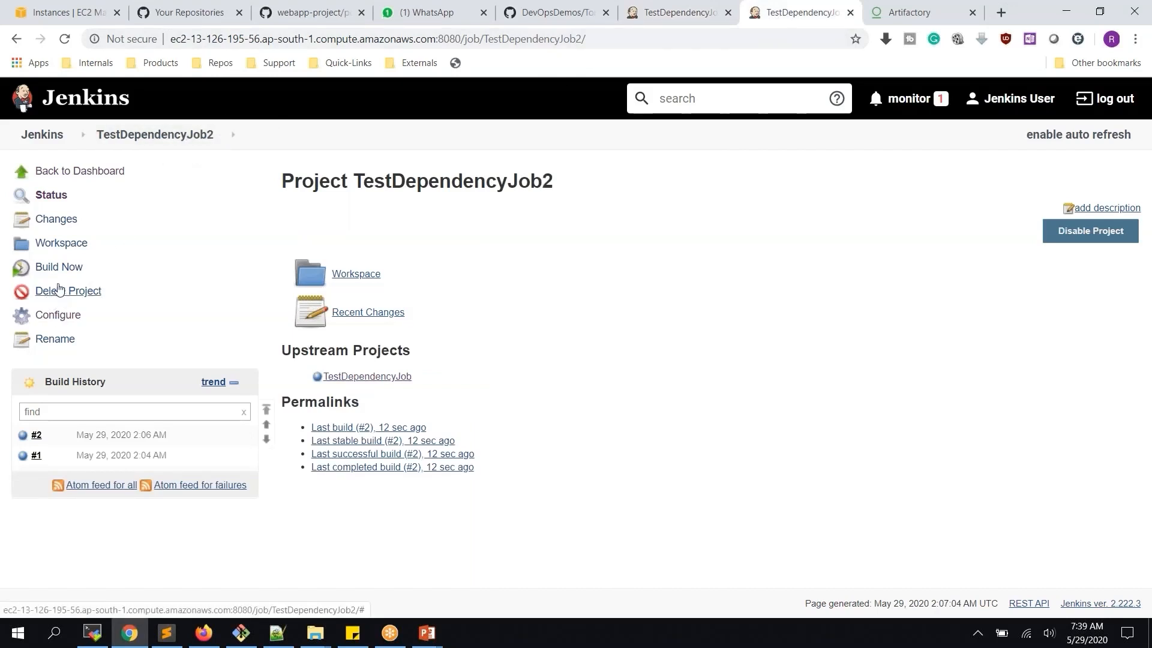
{"action": "left_click", "coordinate": [67, 317]}
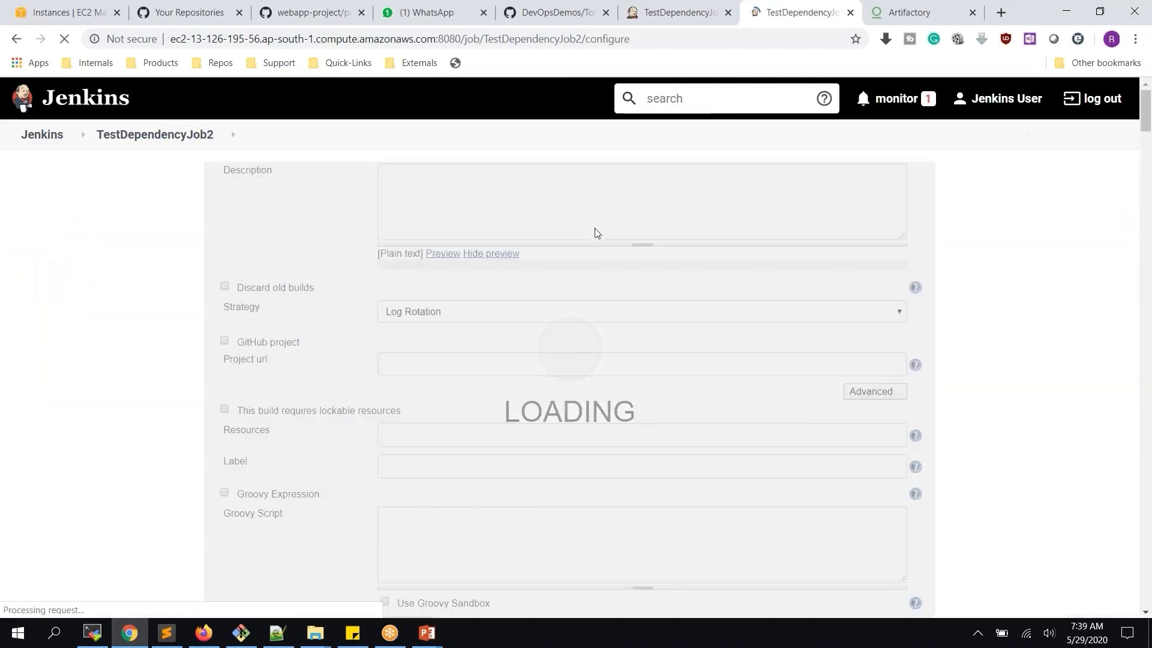
{"action": "scroll", "coordinate": [602, 241], "scroll_direction": "down", "scroll_amount": 5}
{"action": "scroll", "coordinate": [497, 368], "scroll_direction": "down", "scroll_amount": 3}
{"action": "left_click", "coordinate": [236, 246]}
{"action": "left_click", "coordinate": [318, 601]}
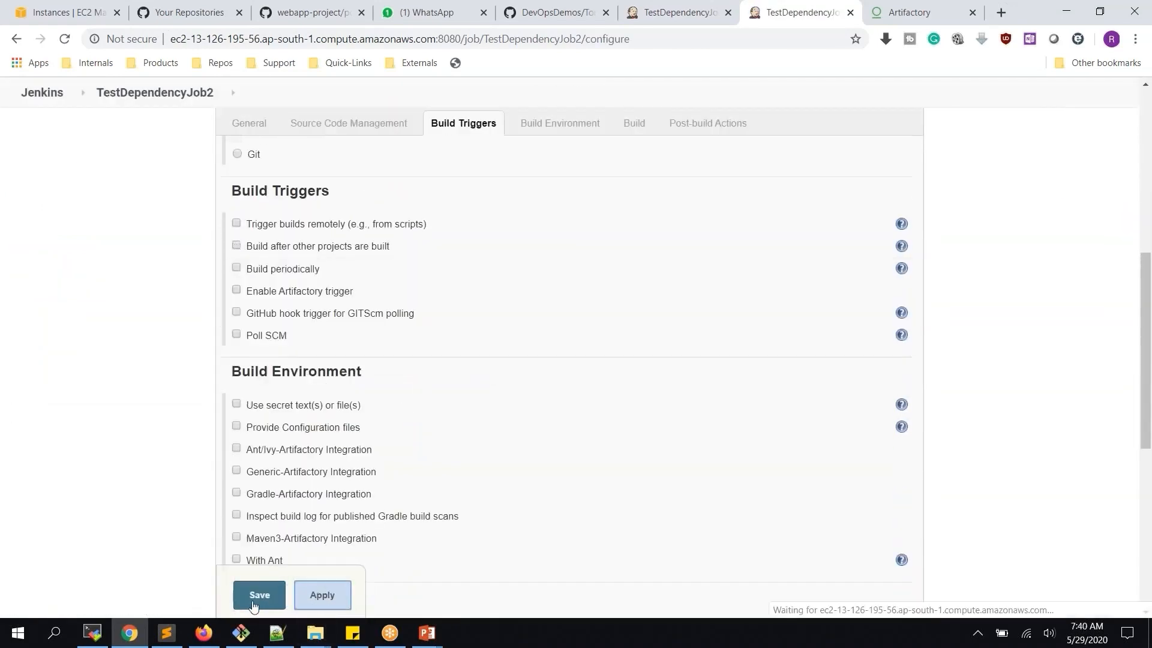
{"action": "left_click", "coordinate": [252, 603]}
Build TestDependencyJob once and TestDependencyJob2 twice, reloading to check for triggered builds
{"action": "left_click", "coordinate": [678, 12]}
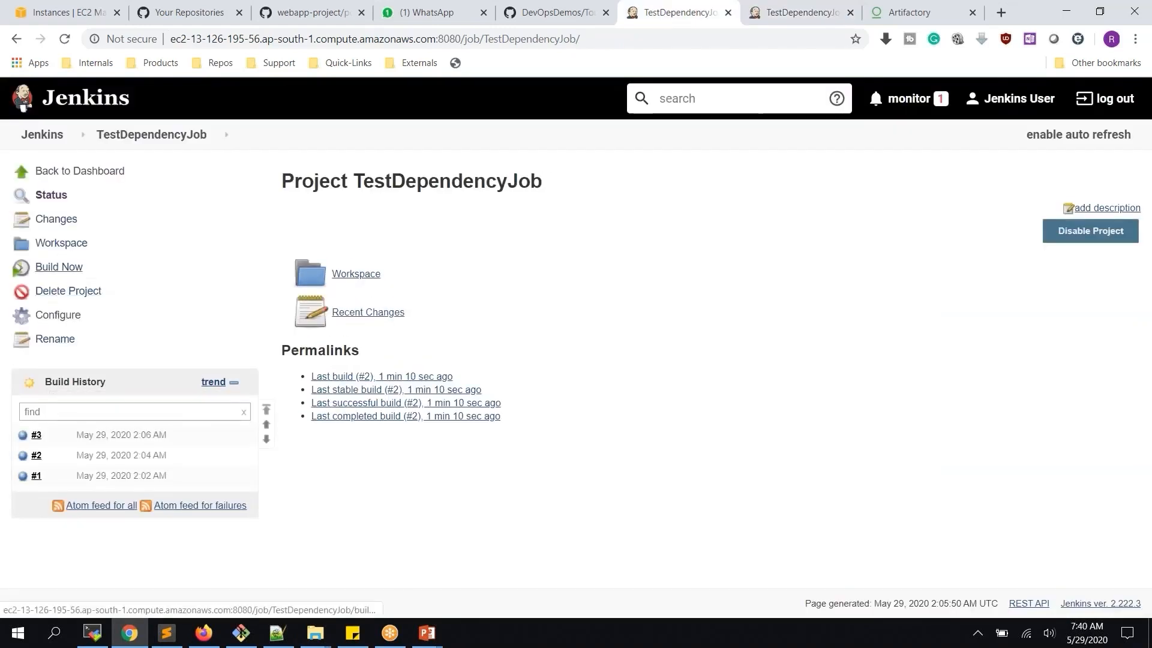
{"action": "left_click", "coordinate": [58, 267]}
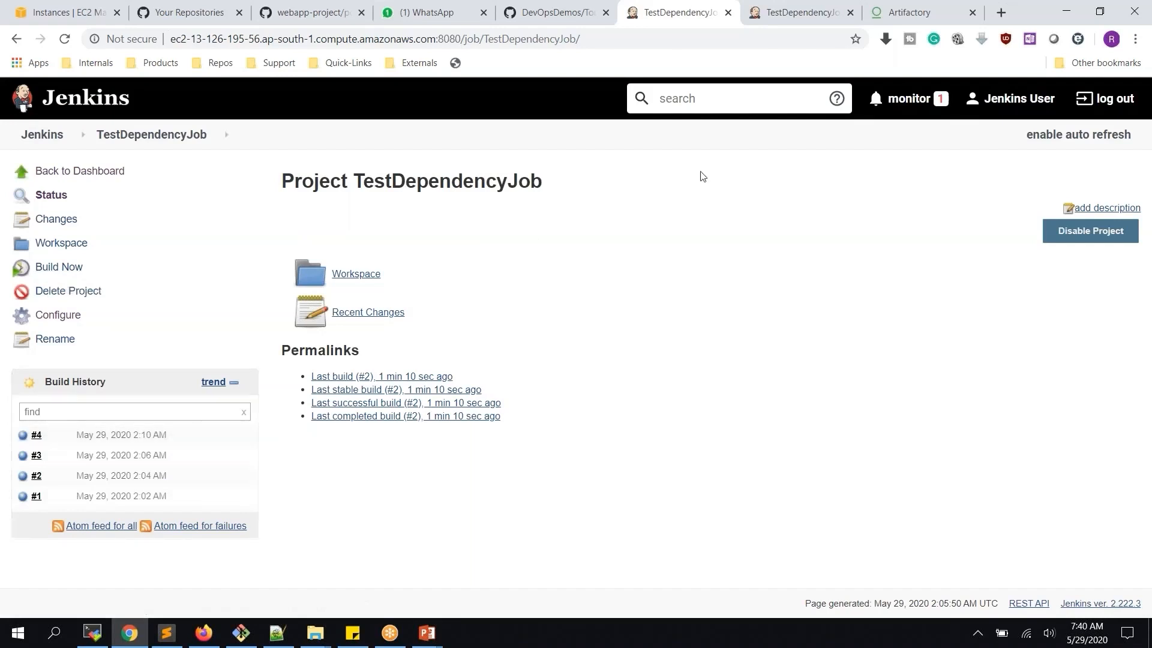
{"action": "left_click", "coordinate": [783, 18]}
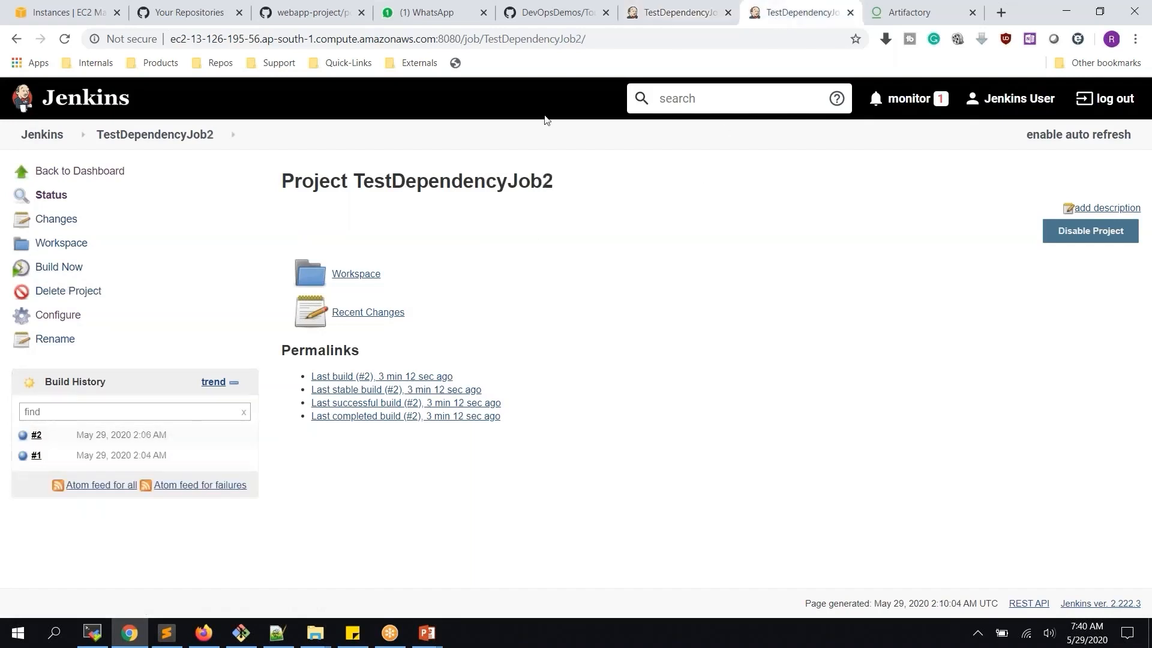
{"action": "left_click", "coordinate": [65, 41]}
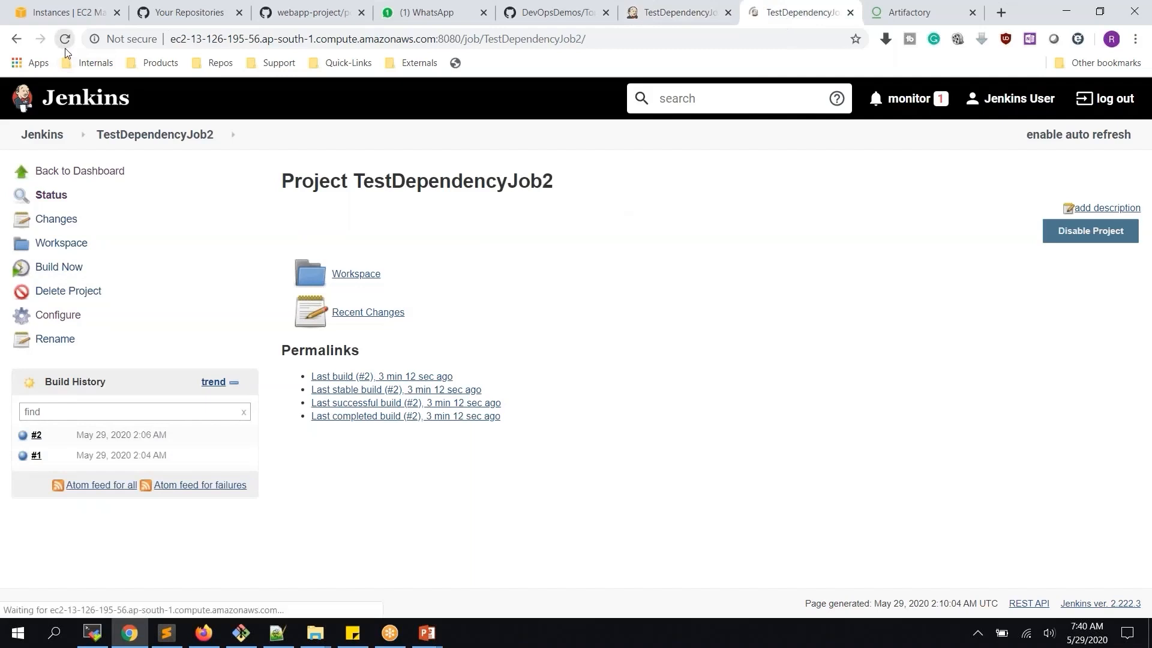
{"action": "left_click", "coordinate": [70, 272]}
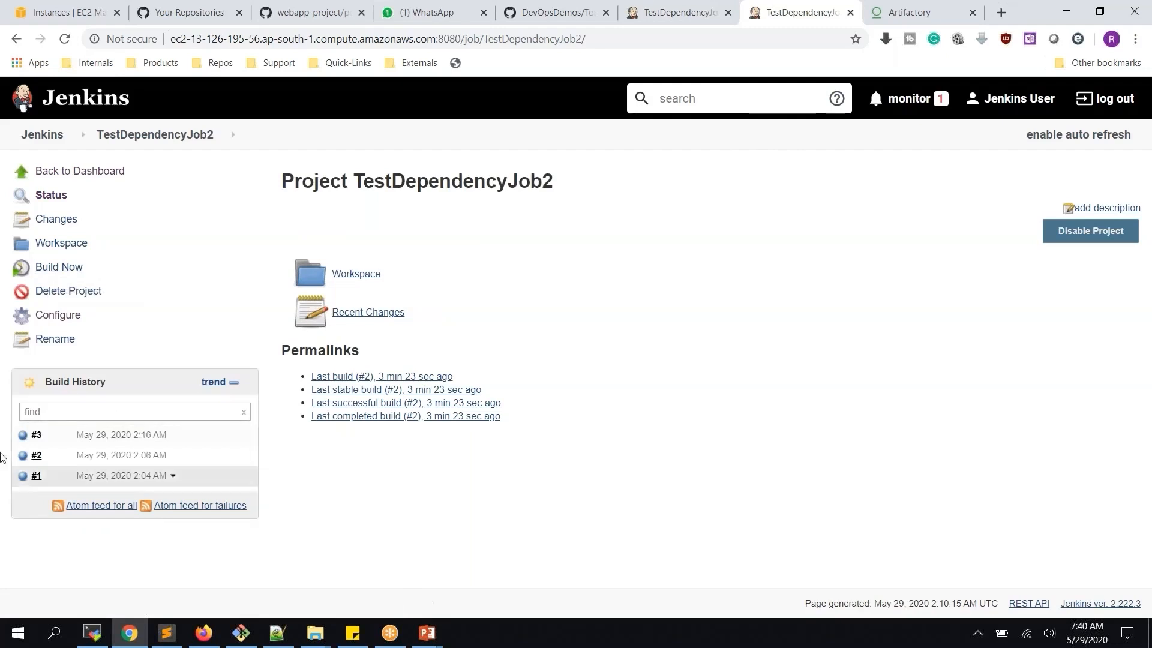
{"action": "left_click", "coordinate": [69, 270]}
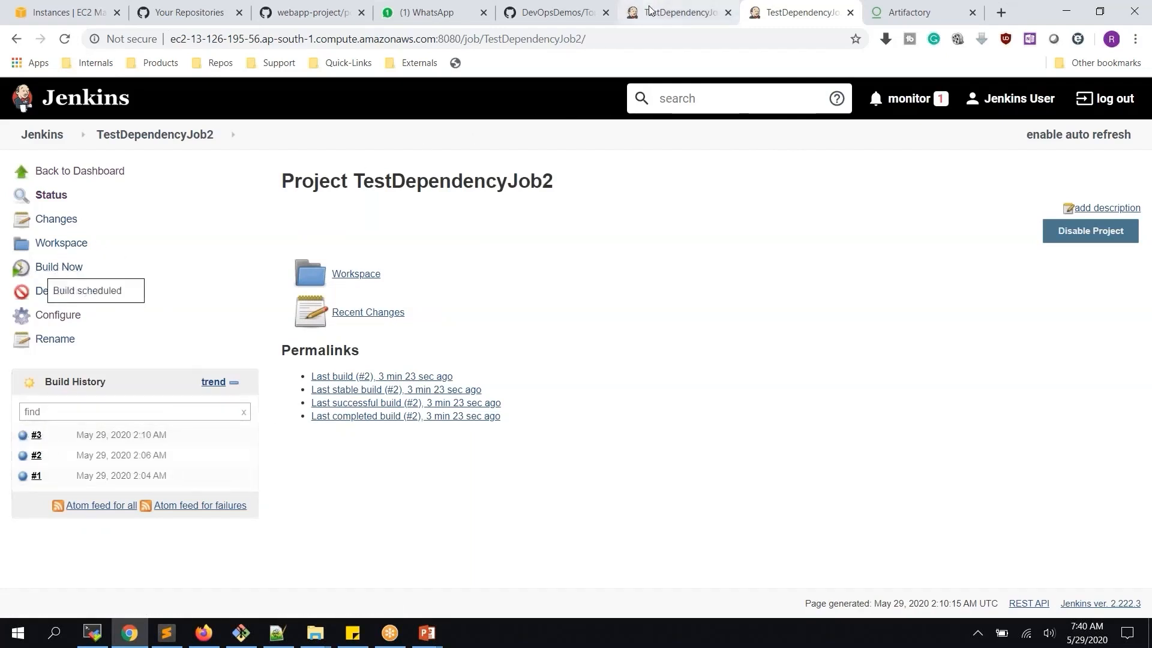
Compare the build histories of both jobs, each now listing builds #1 through #4
{"action": "key", "text": "ctrl+shift+Tab"}
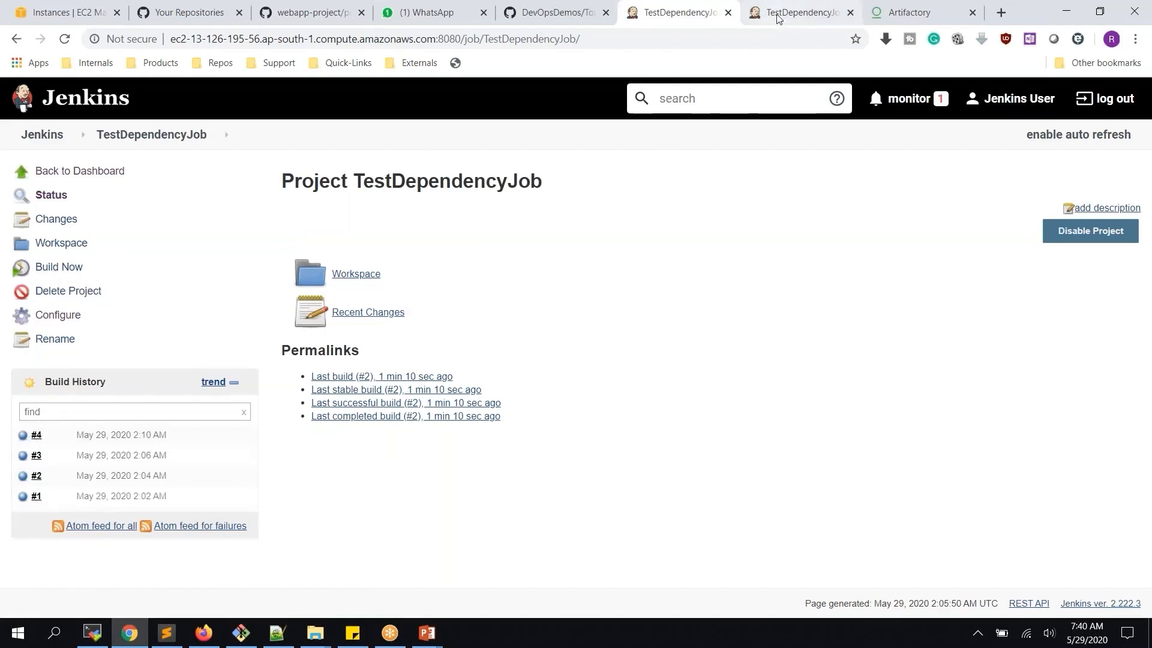
{"action": "key", "text": "ctrl+Tab"}
{"action": "mouse_move", "coordinate": [254, 402]}
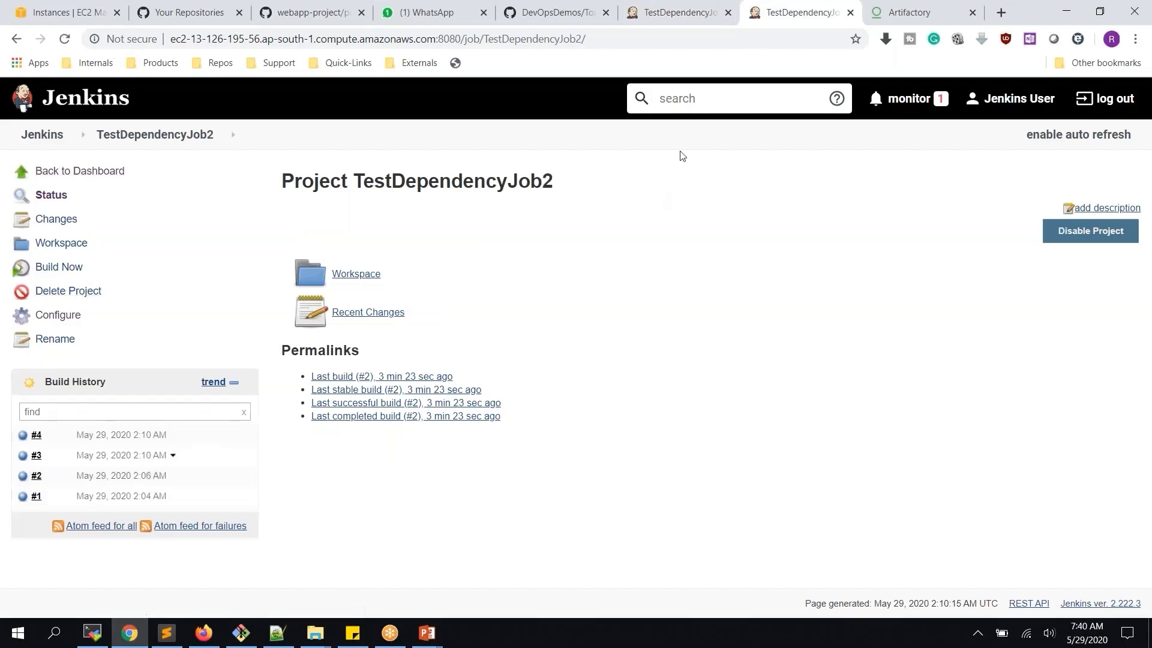
{"action": "left_click", "coordinate": [666, 20]}
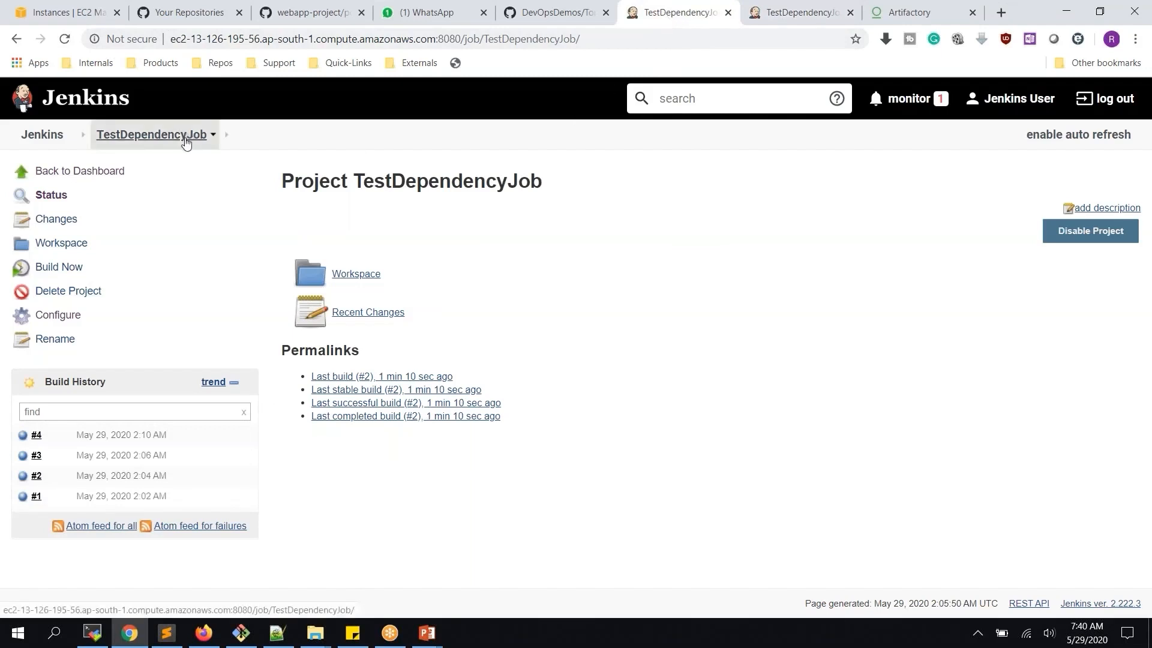
{"action": "left_click", "coordinate": [803, 16]}
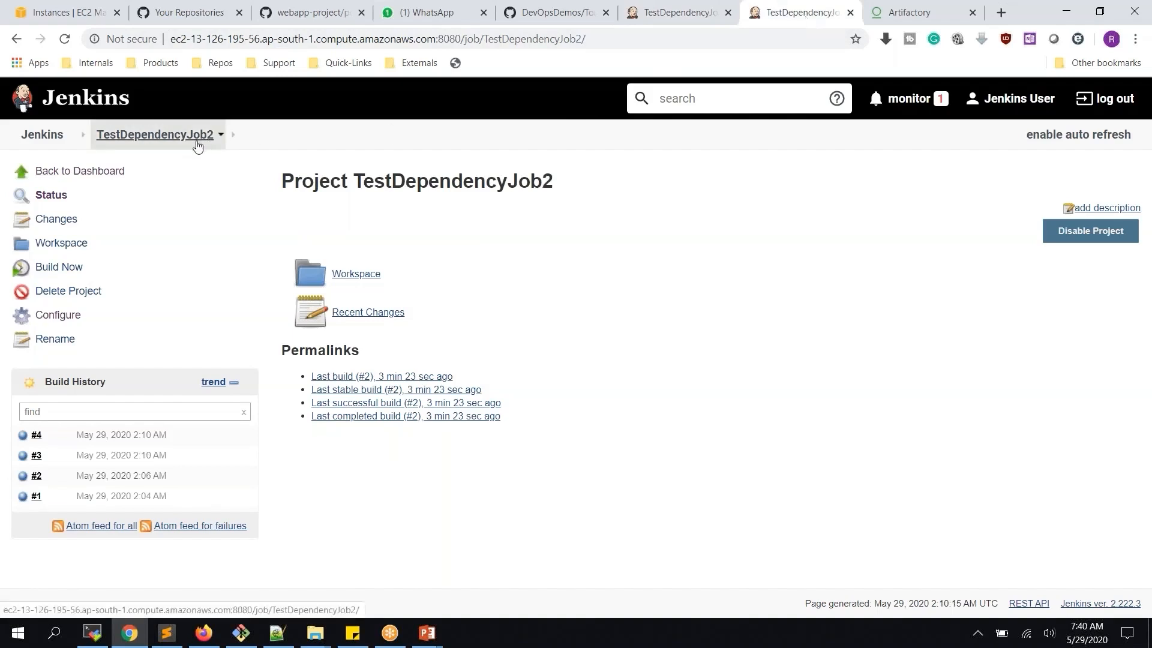
{"action": "left_click", "coordinate": [681, 17]}
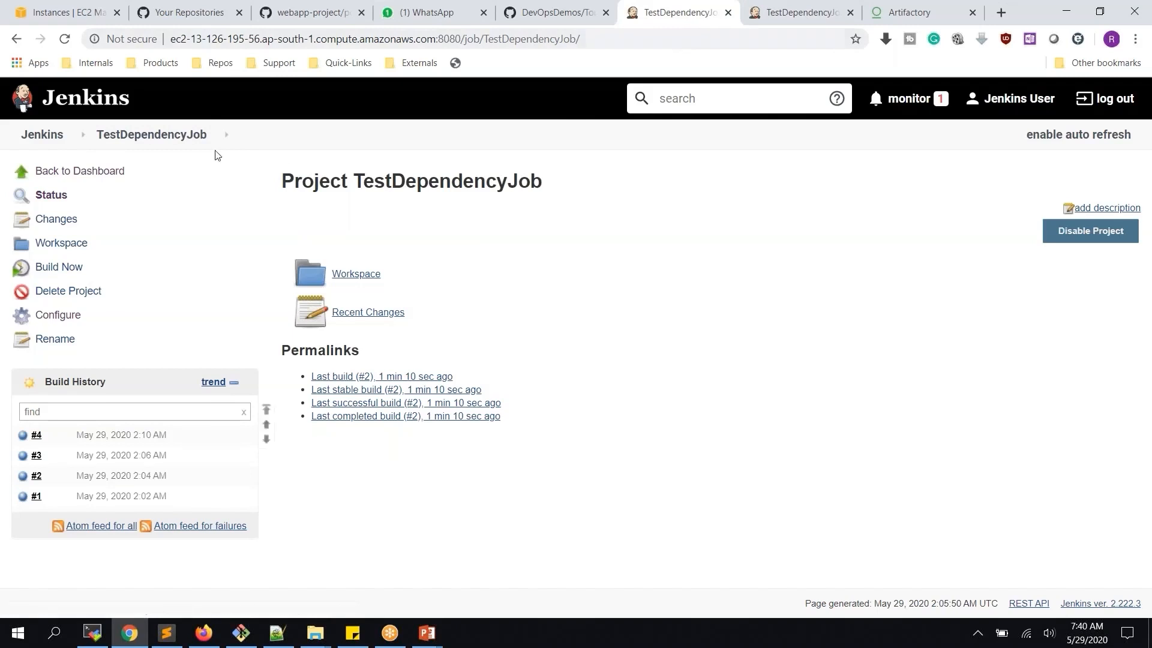
{"action": "left_click", "coordinate": [799, 13]}
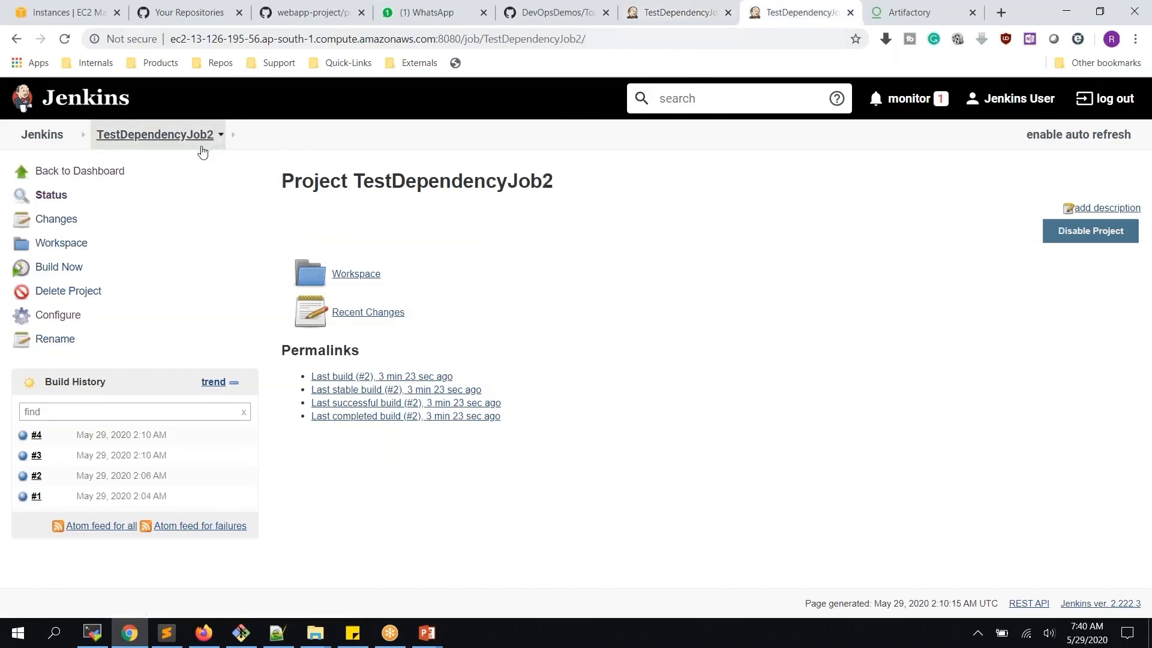
{"action": "left_click", "coordinate": [673, 23]}
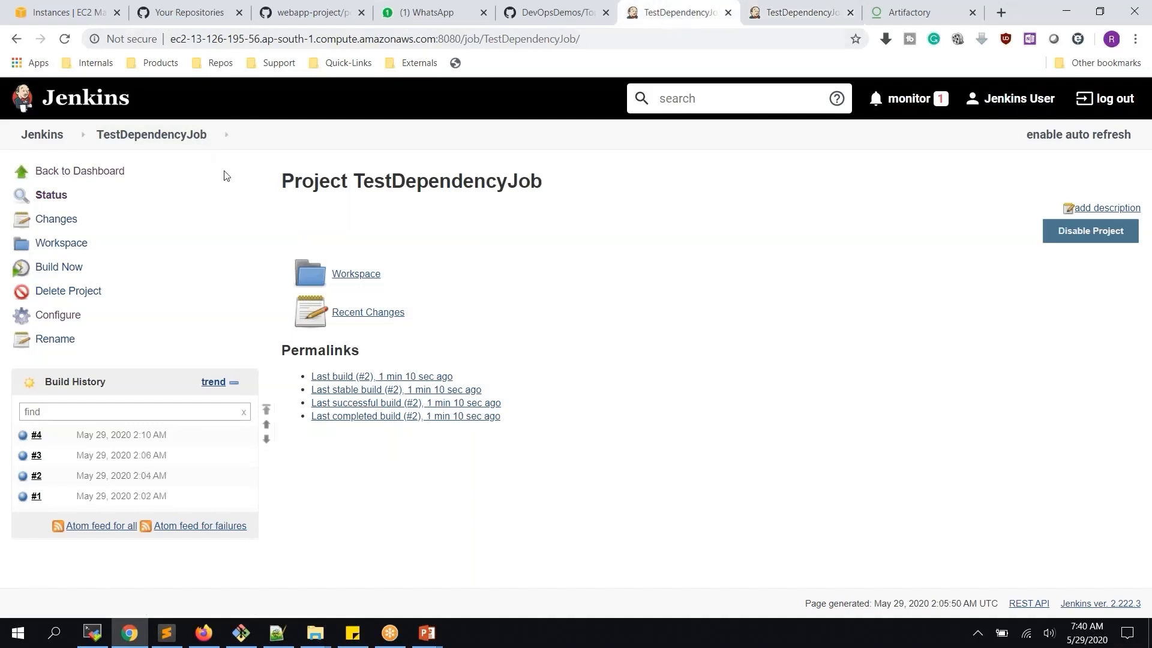
Open TestDependencyJob's configuration and bring up the Add post-build action list
{"action": "left_click", "coordinate": [60, 316]}
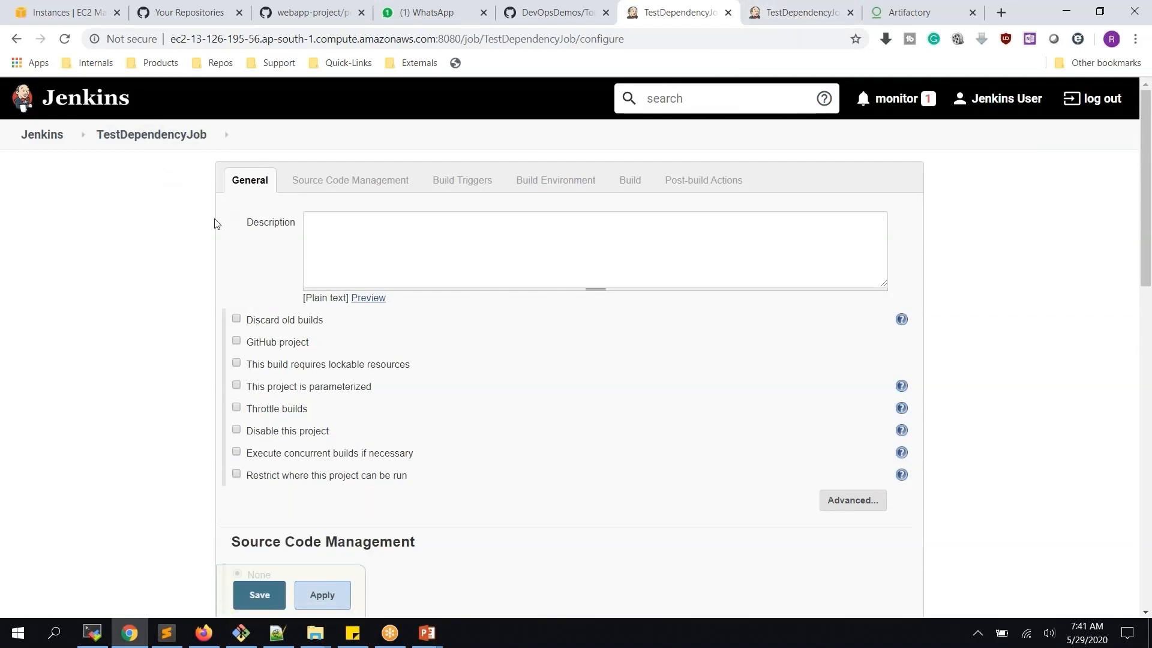
{"action": "scroll", "coordinate": [216, 223], "scroll_direction": "down", "scroll_amount": 15}
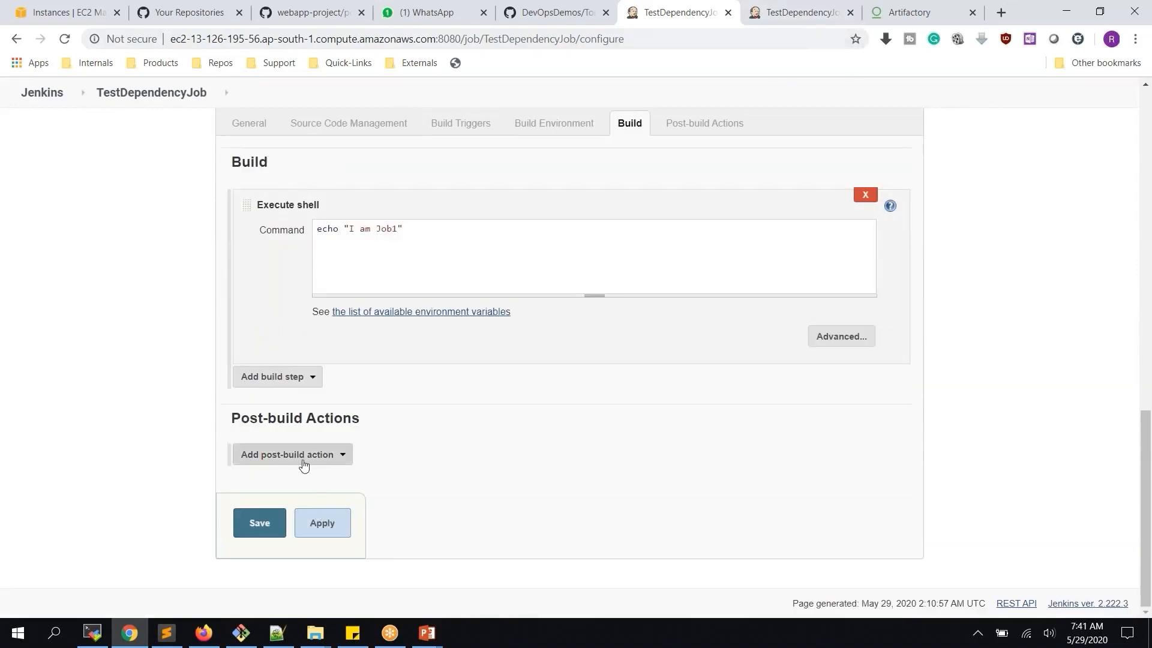
{"action": "left_click", "coordinate": [322, 457]}
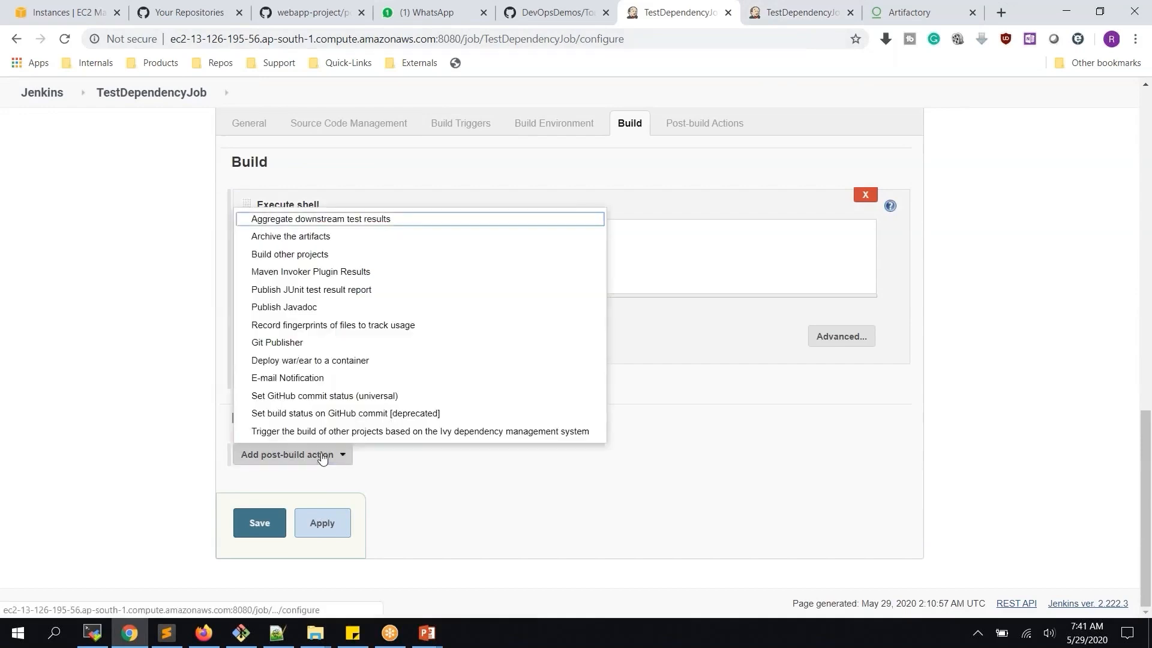
Add a Build other projects action for TestDependencyJob2, set to trigger even if the build fails
{"action": "left_click", "coordinate": [320, 257]}
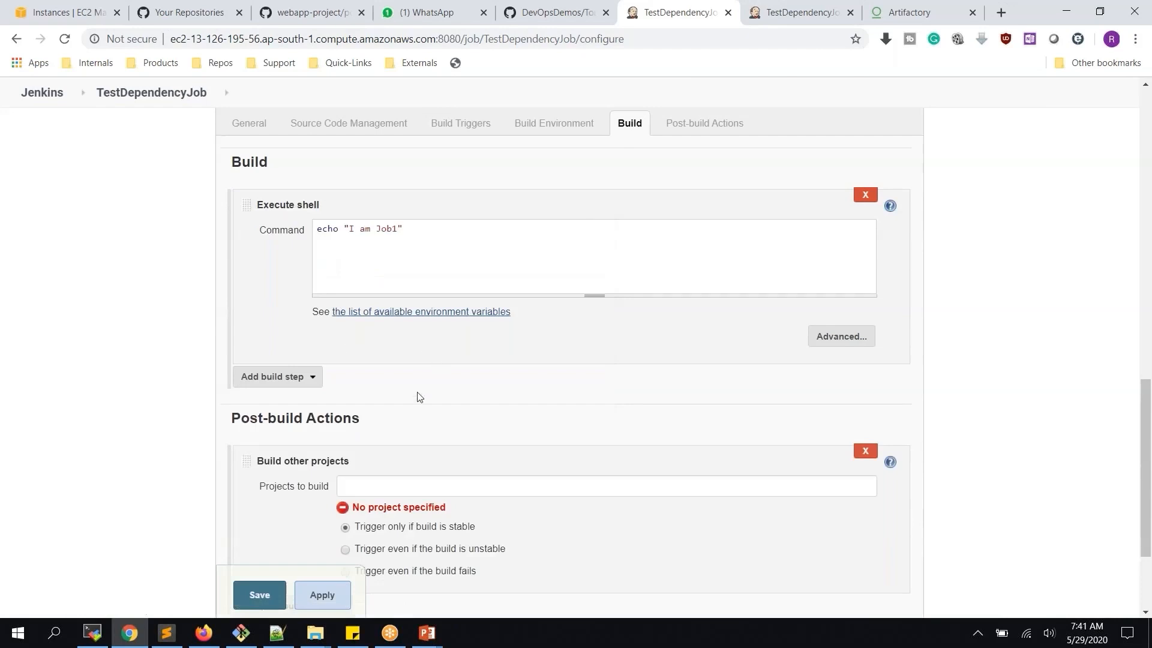
{"action": "left_click", "coordinate": [388, 492]}
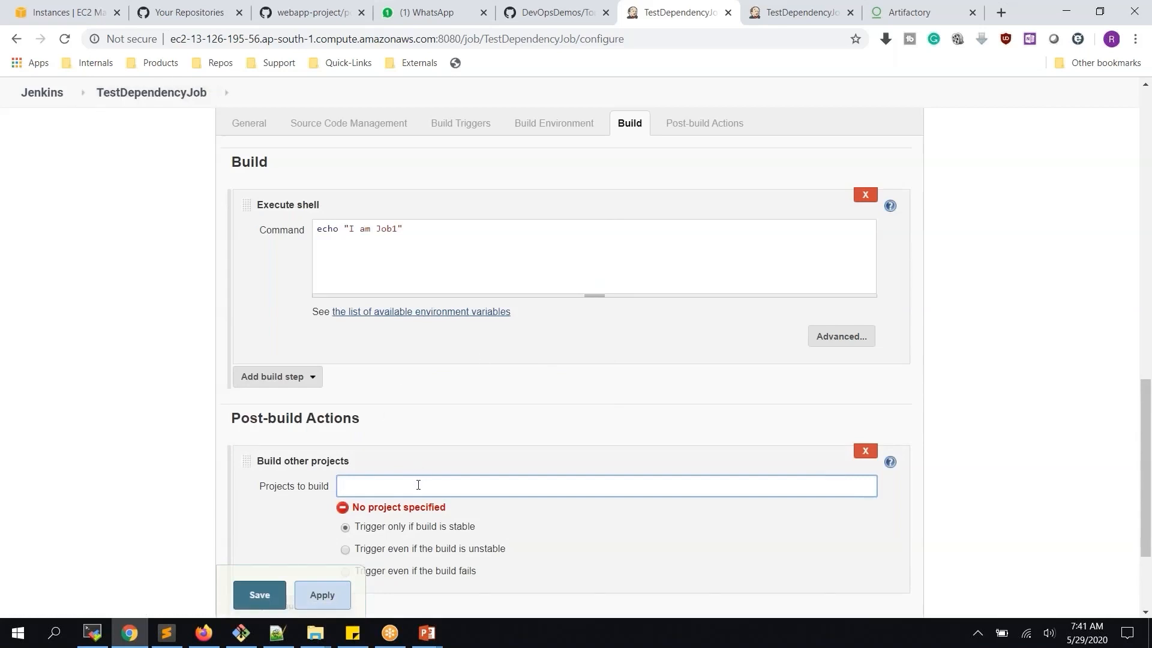
{"action": "type", "text": "tes"}
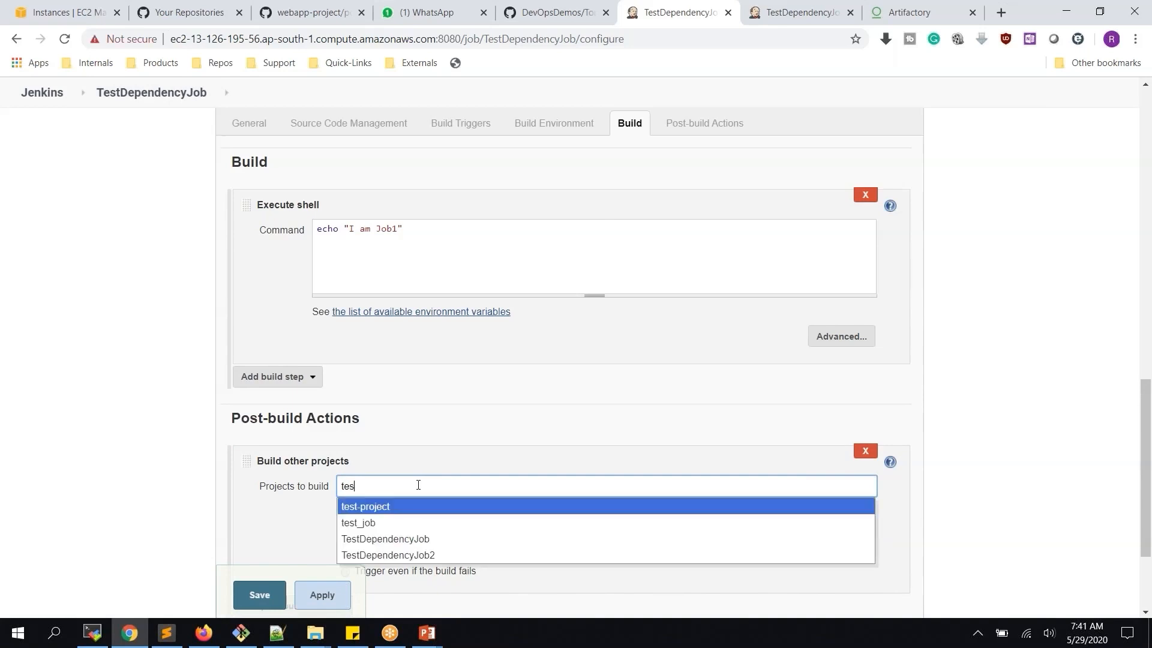
{"action": "left_click", "coordinate": [414, 555]}
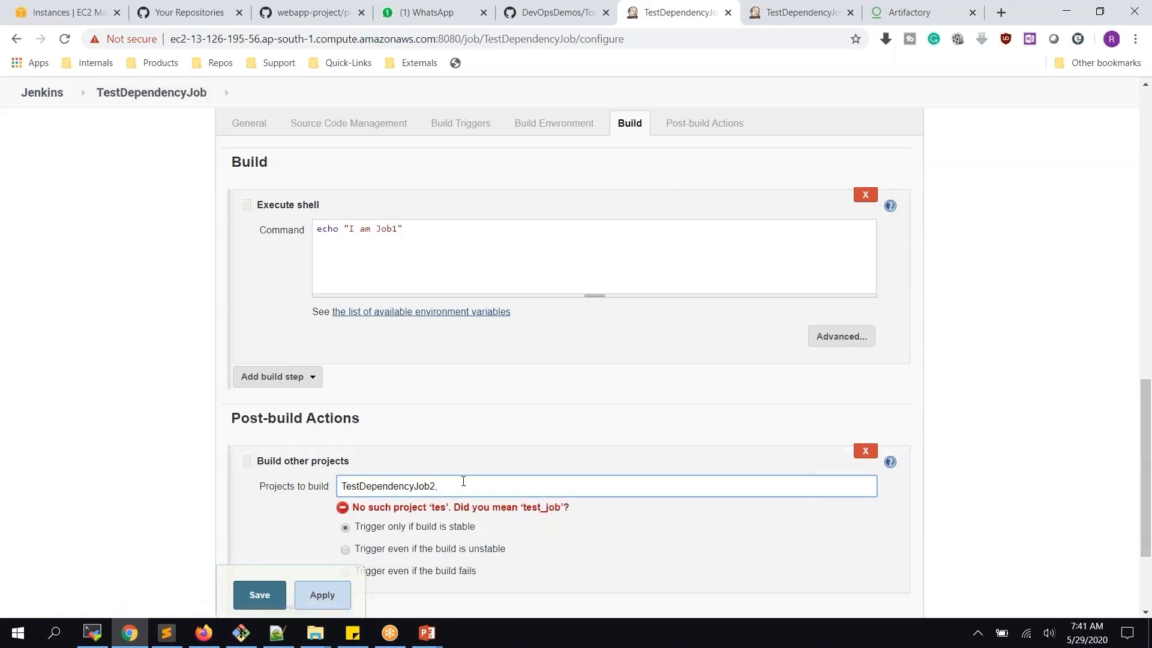
{"action": "scroll", "coordinate": [463, 481], "scroll_direction": "down", "scroll_amount": 3}
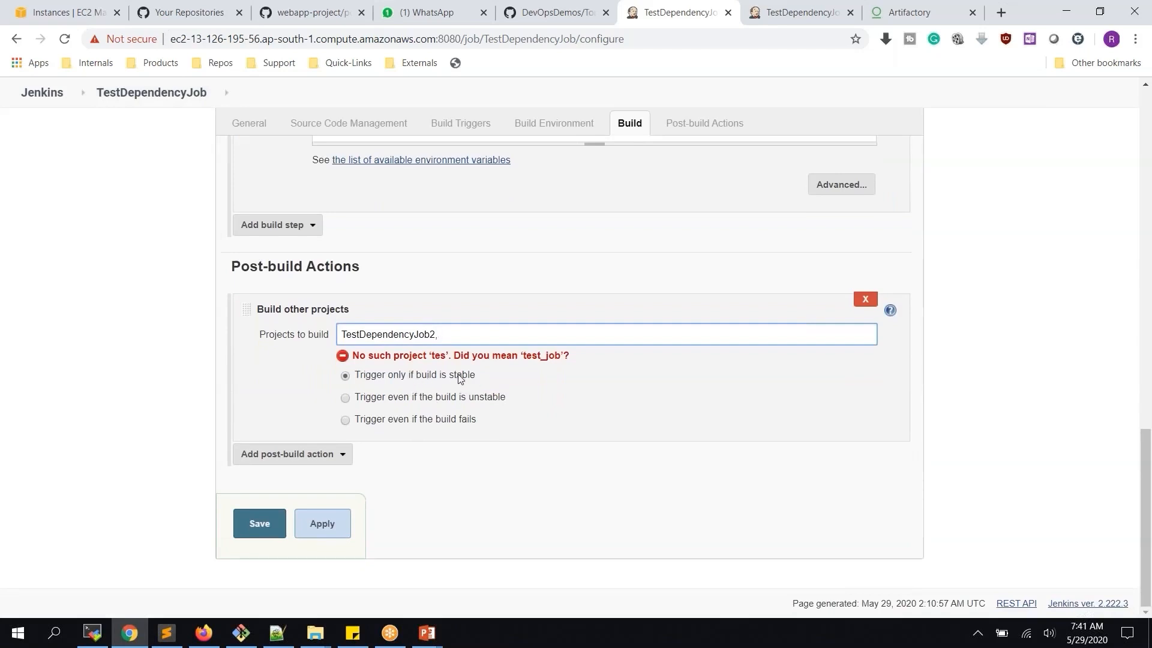
{"action": "left_click", "coordinate": [422, 421]}
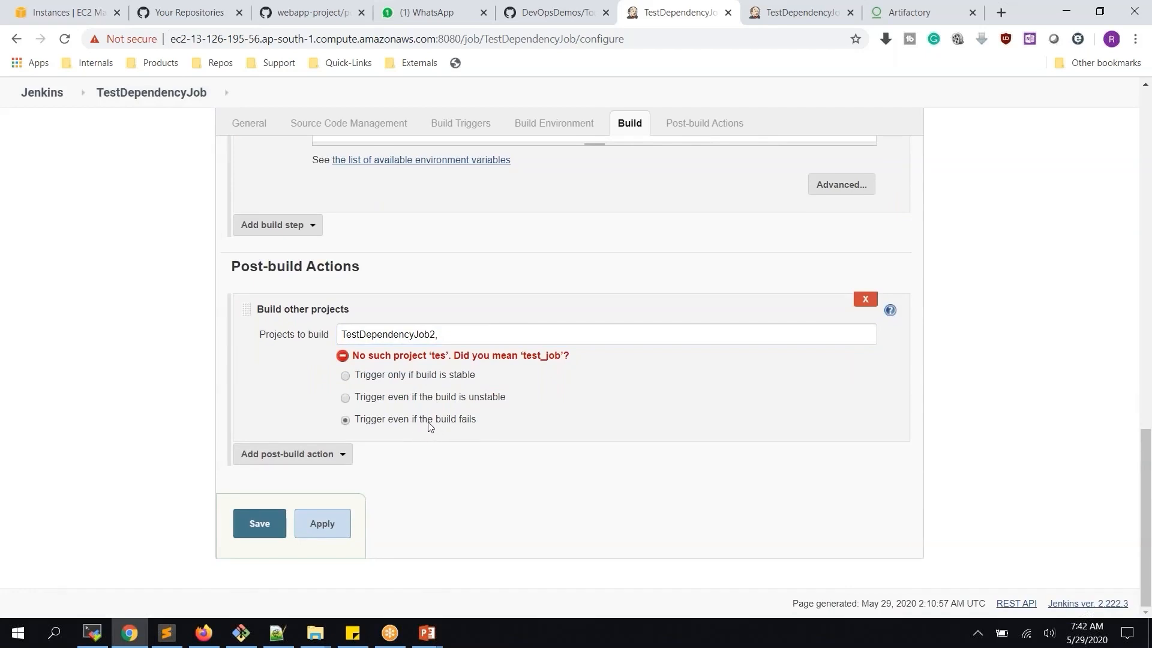
{"action": "scroll", "coordinate": [444, 365], "scroll_direction": "up", "scroll_amount": 4}
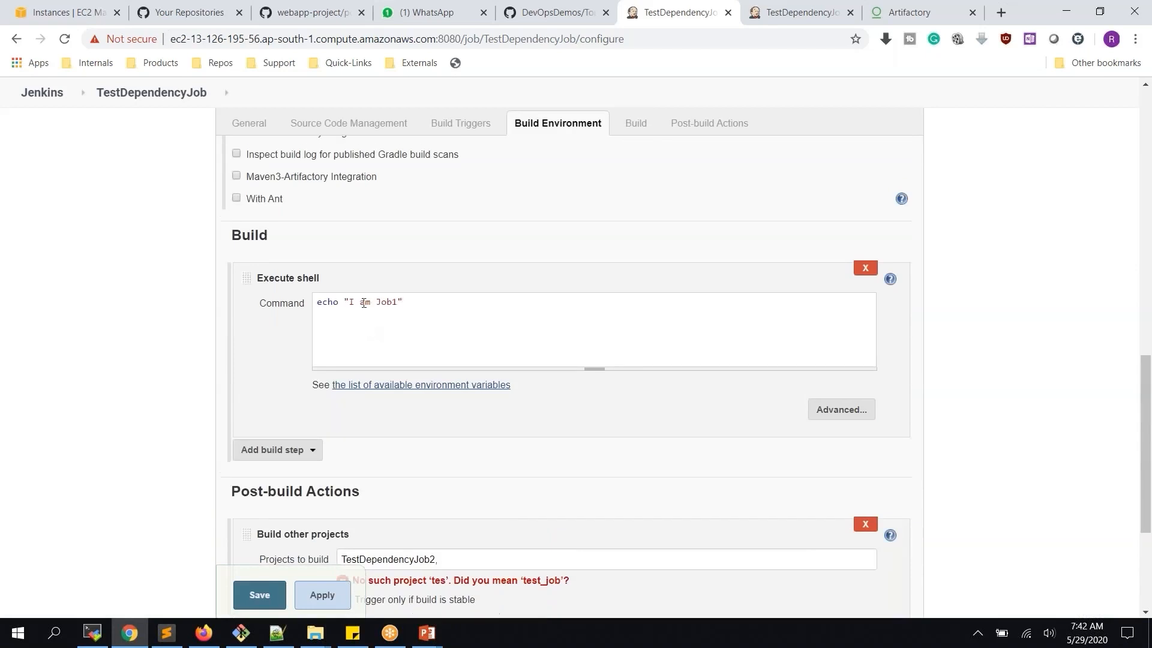
Retype the Execute shell command as echo "I am Job1"
{"action": "left_click_drag", "start_coordinate": [350, 302], "coordinate": [317, 301]}
{"action": "key", "text": "BackSpace"}
{"action": "key", "text": "BackSpace"}
{"action": "left_click_drag", "start_coordinate": [319, 303], "coordinate": [398, 301]}
{"action": "type", "text": "\""}
{"action": "key", "text": "Home"}
{"action": "type", "text": "echo"}
Check TestDependencyJob2's project page, then return to TestDependencyJob's configuration
{"action": "scroll", "coordinate": [540, 322], "scroll_direction": "down", "scroll_amount": 3}
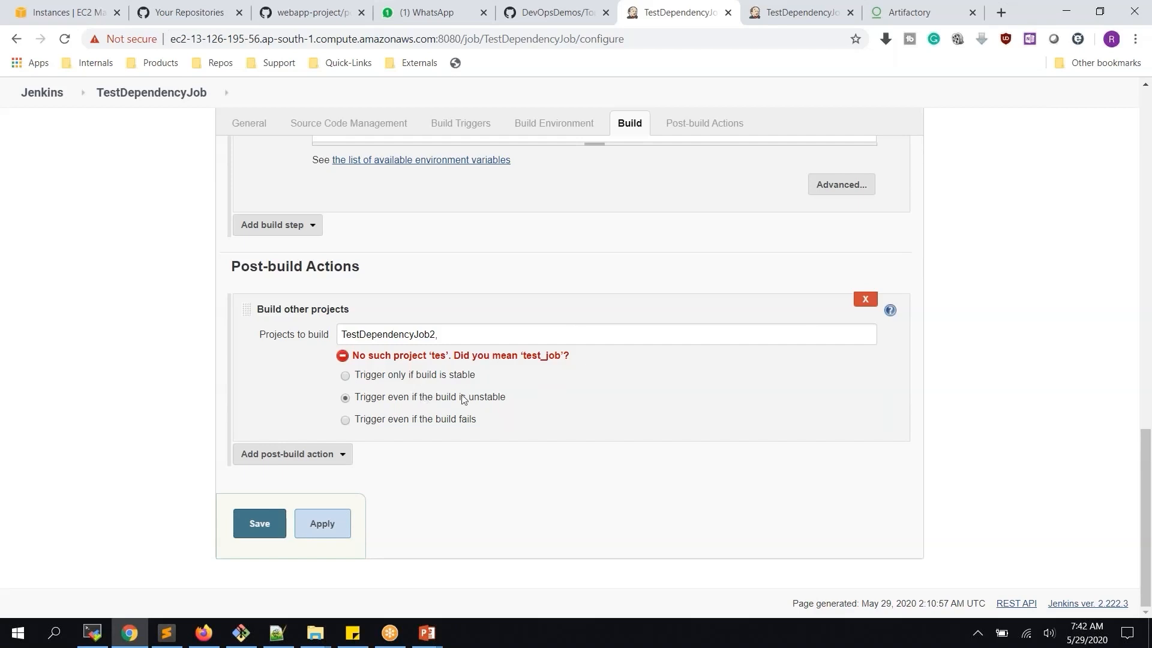
{"action": "left_click", "coordinate": [795, 12]}
{"action": "left_click", "coordinate": [656, 13]}
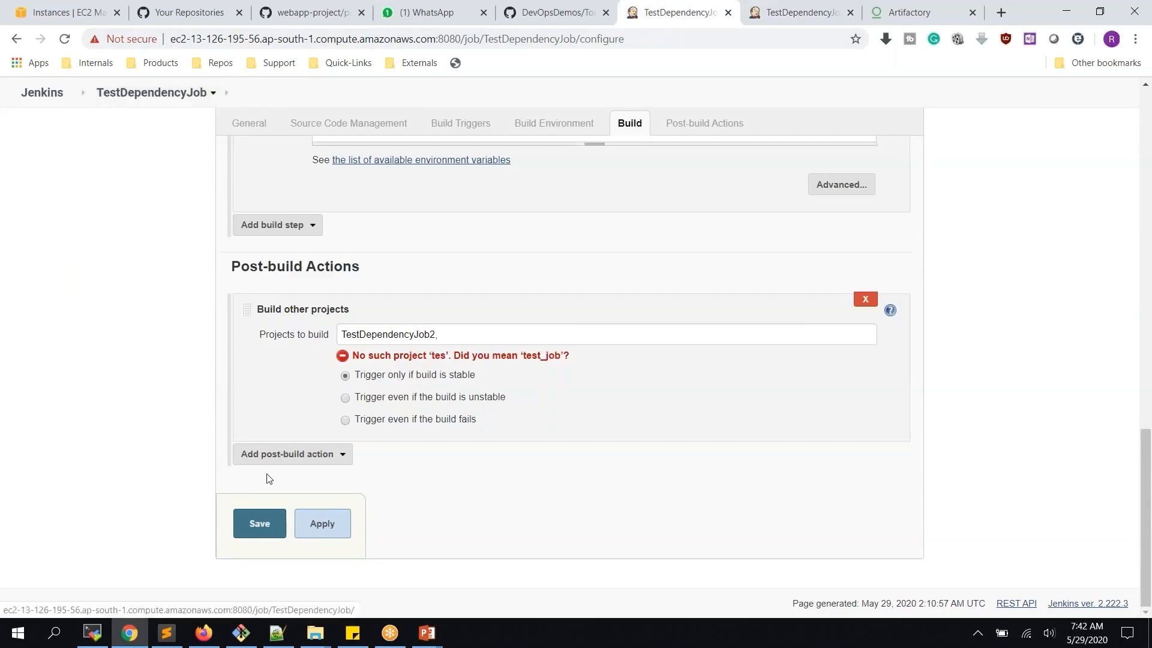
Save TestDependencyJob, run its build #5, and confirm TestDependencyJob2 also shows a new build #5
{"action": "left_click", "coordinate": [267, 528]}
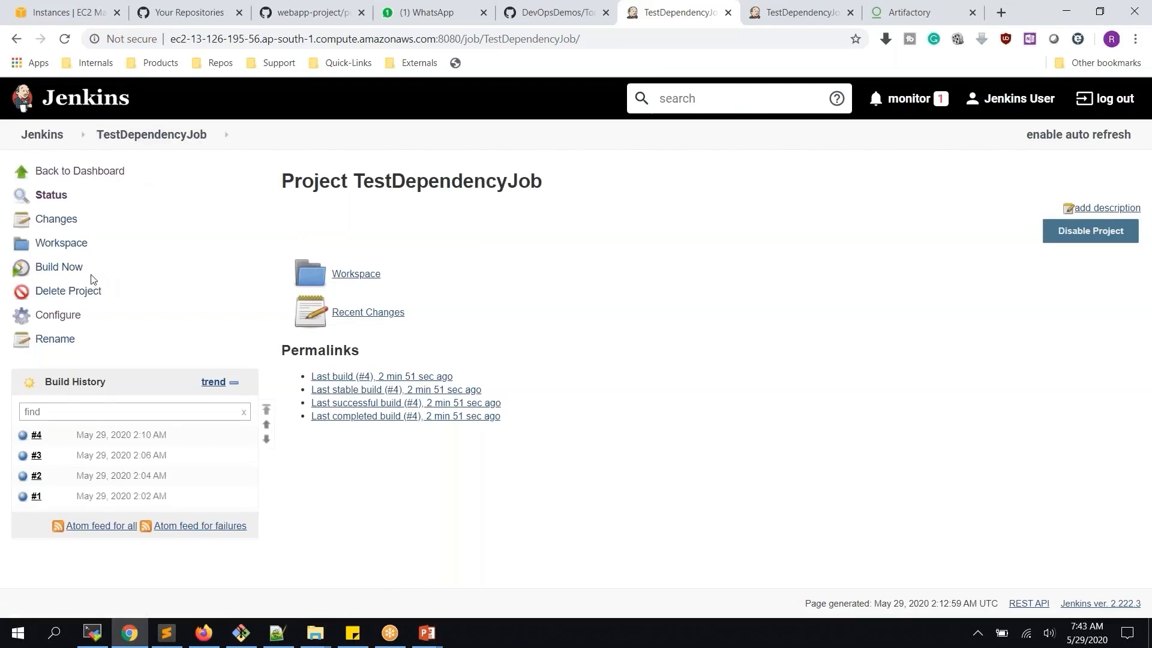
{"action": "left_click", "coordinate": [804, 18]}
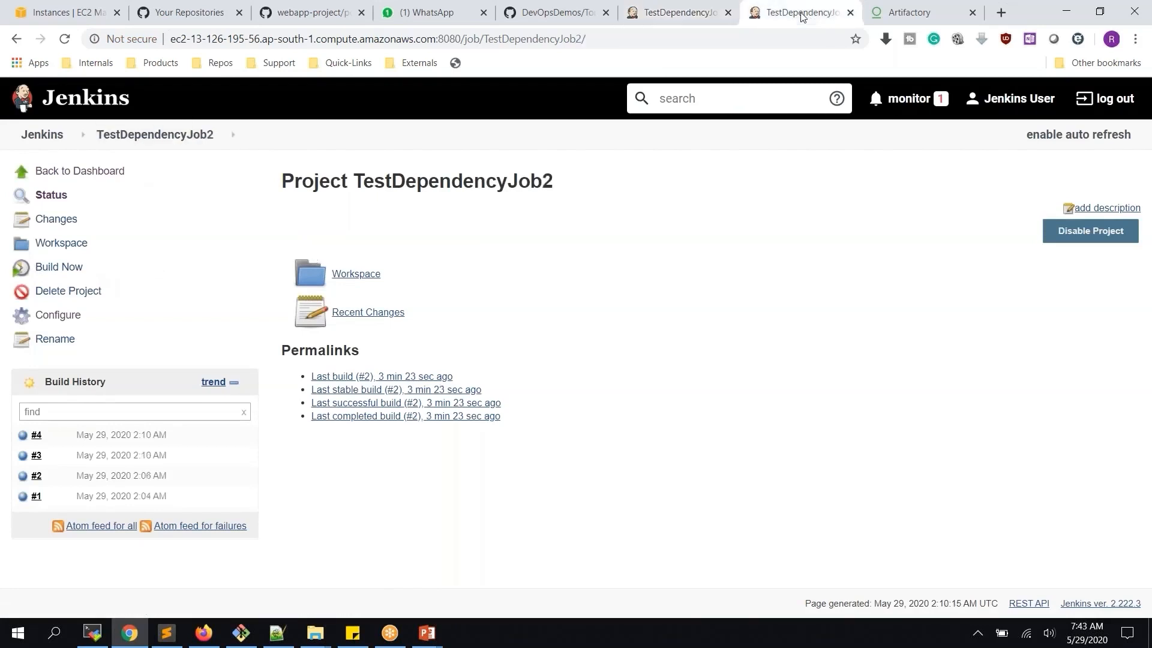
{"action": "left_click", "coordinate": [696, 20]}
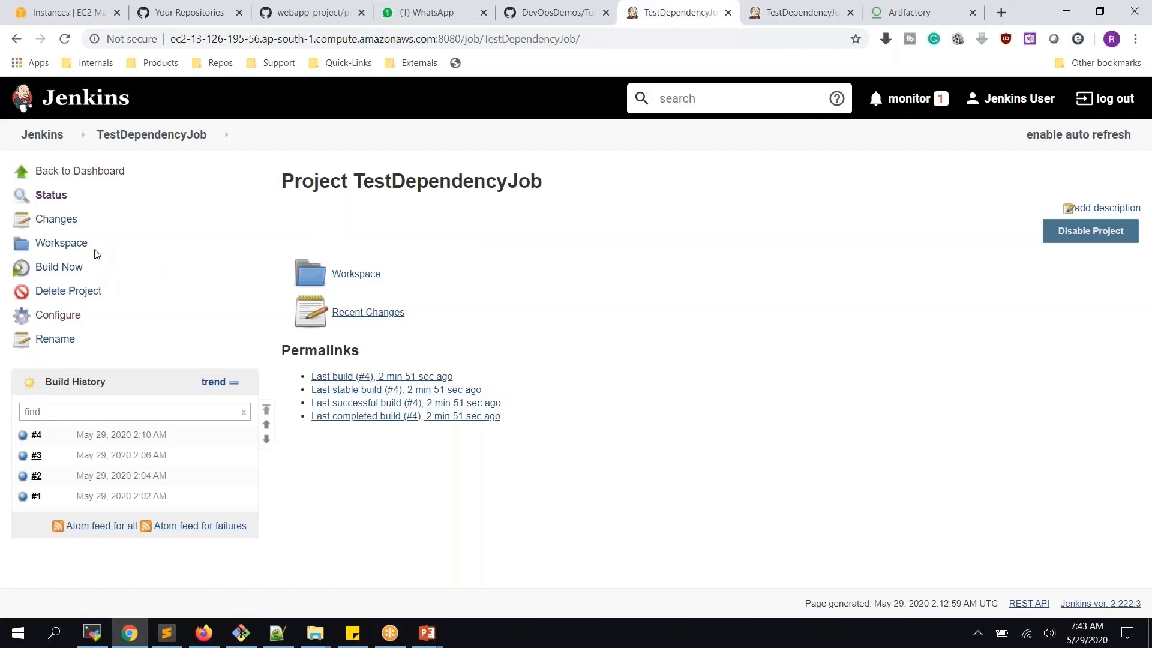
{"action": "left_click", "coordinate": [69, 268]}
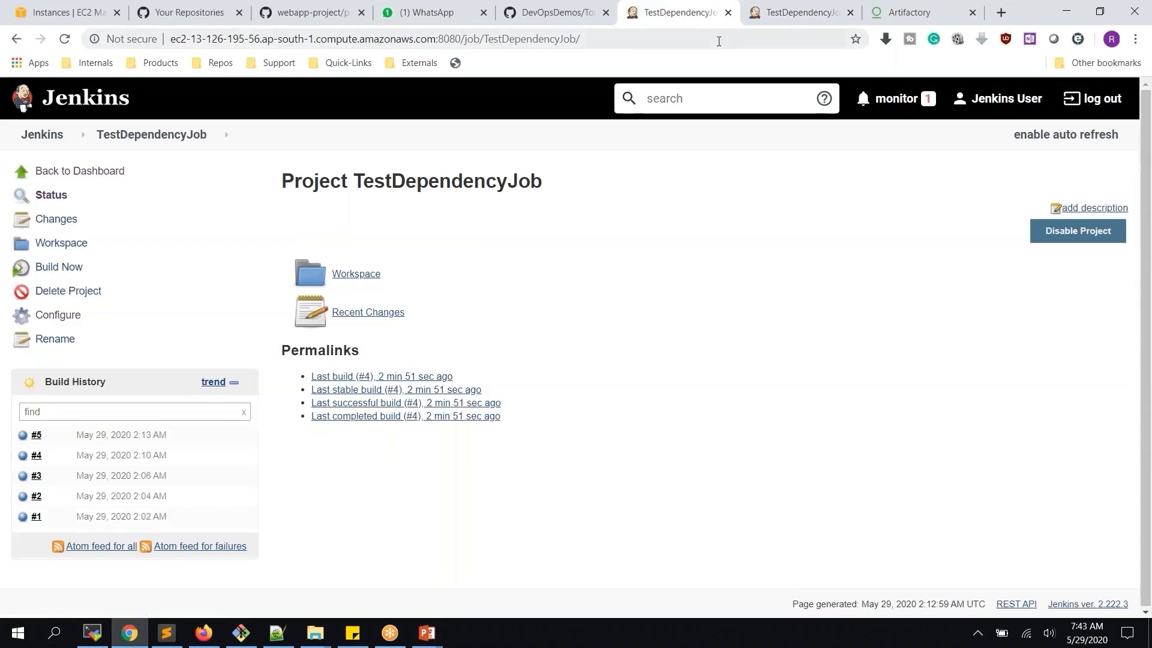
{"action": "left_click", "coordinate": [798, 12]}
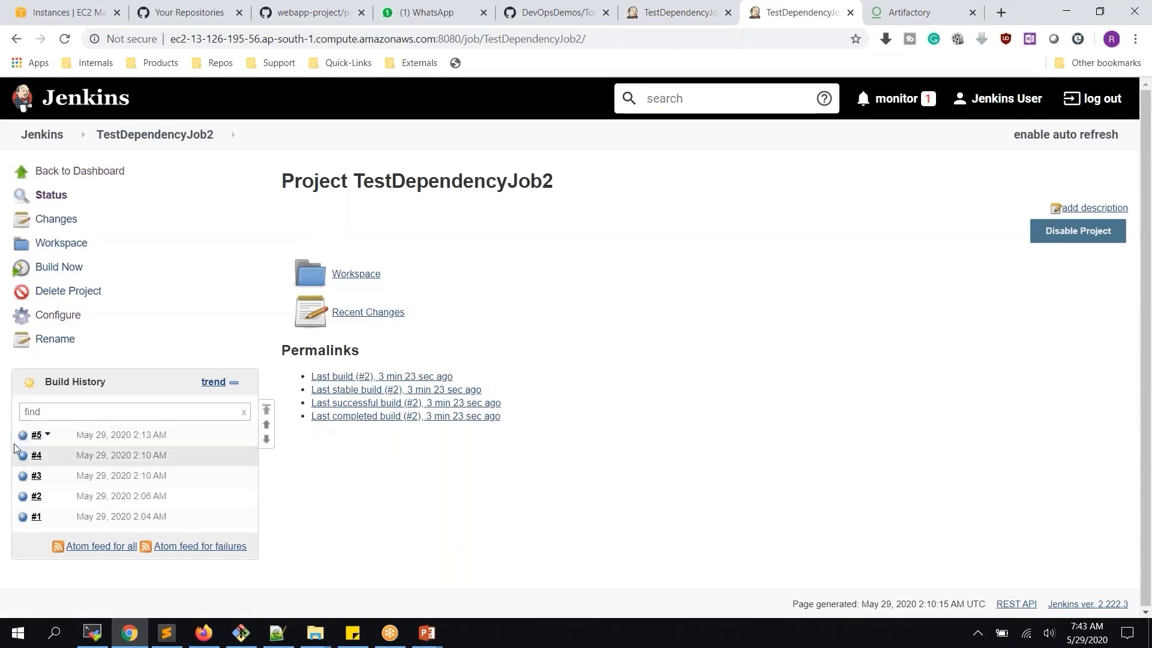
Open TestDependencyJob2 build #5's console output and highlight its 'upstream' start cause
{"action": "left_click", "coordinate": [22, 435]}
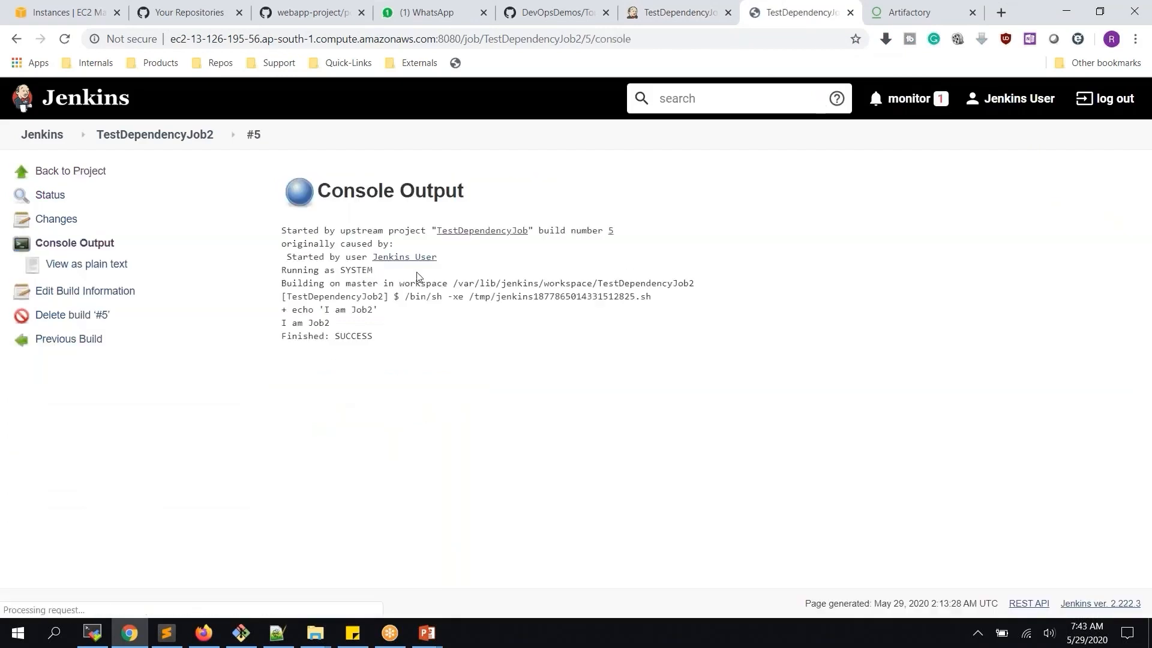
{"action": "double_click", "coordinate": [353, 233]}
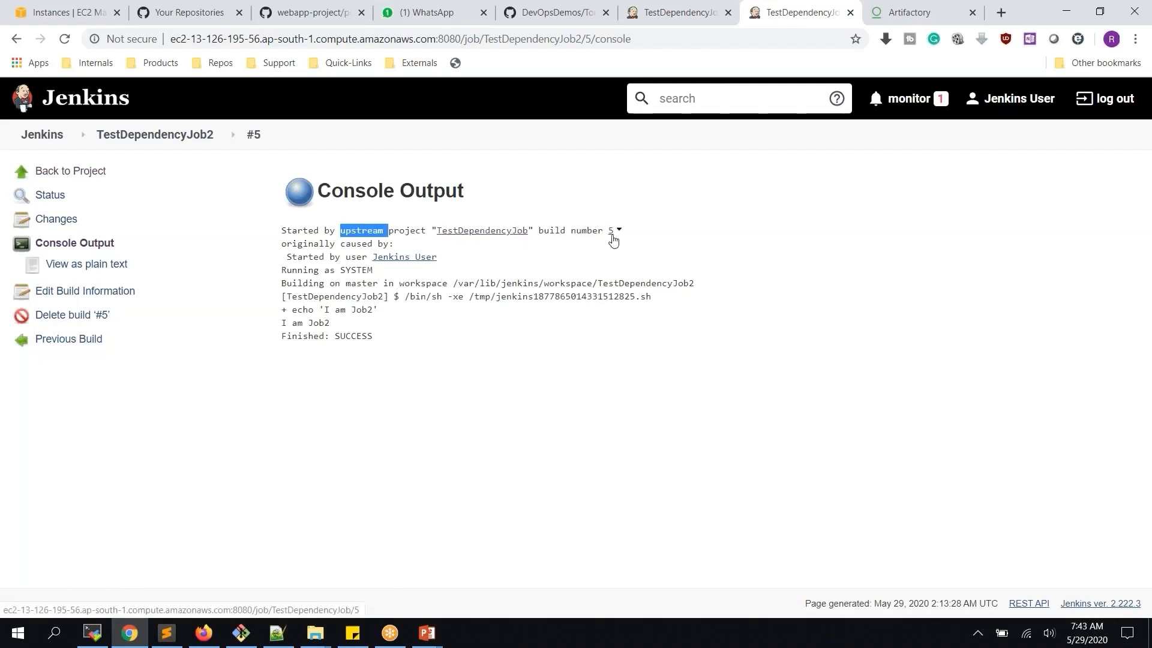
{"action": "left_click", "coordinate": [171, 139]}
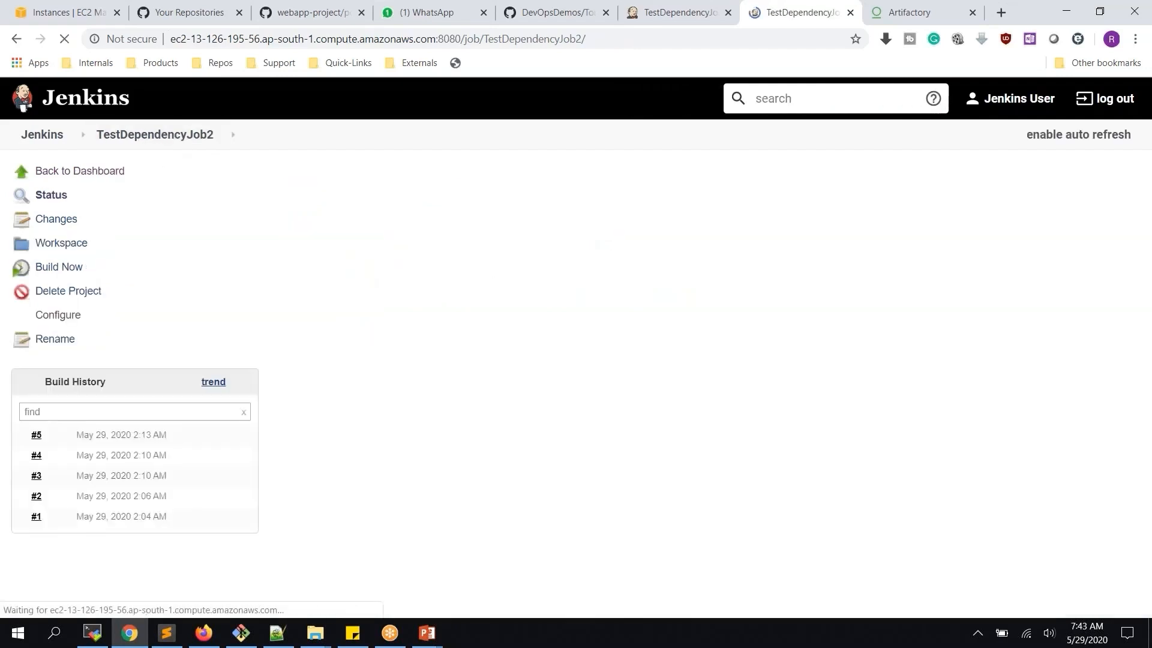
Compare with build #4's console, which has no upstream cause, then go back to TestDependencyJob
{"action": "left_click", "coordinate": [25, 460]}
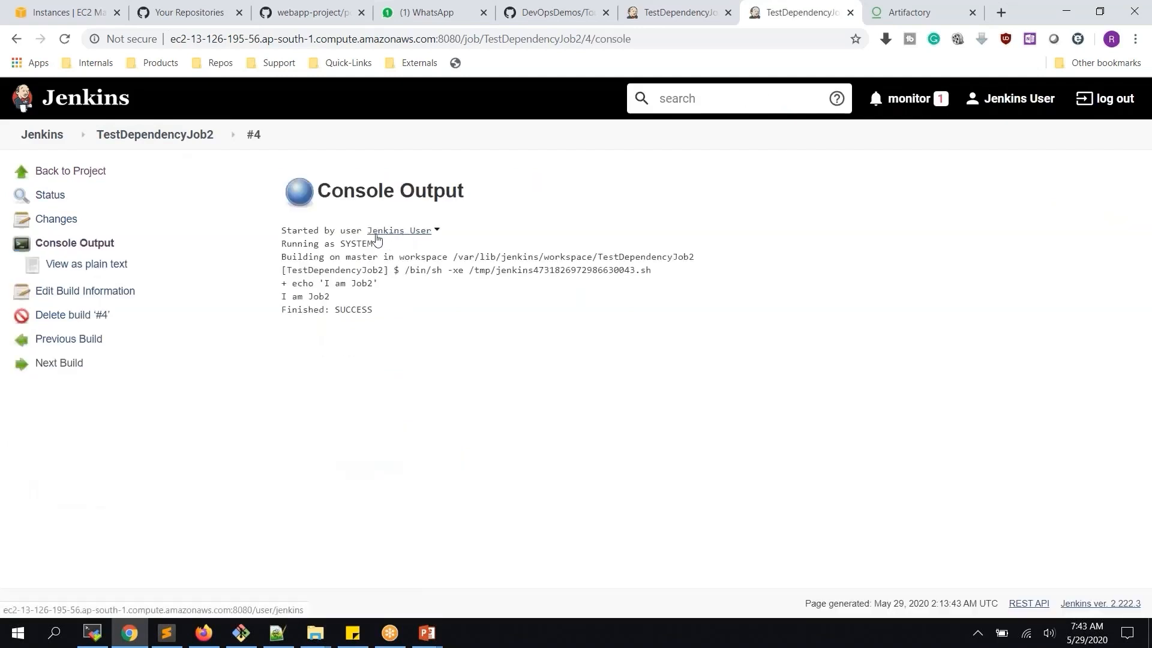
{"action": "left_click", "coordinate": [178, 137]}
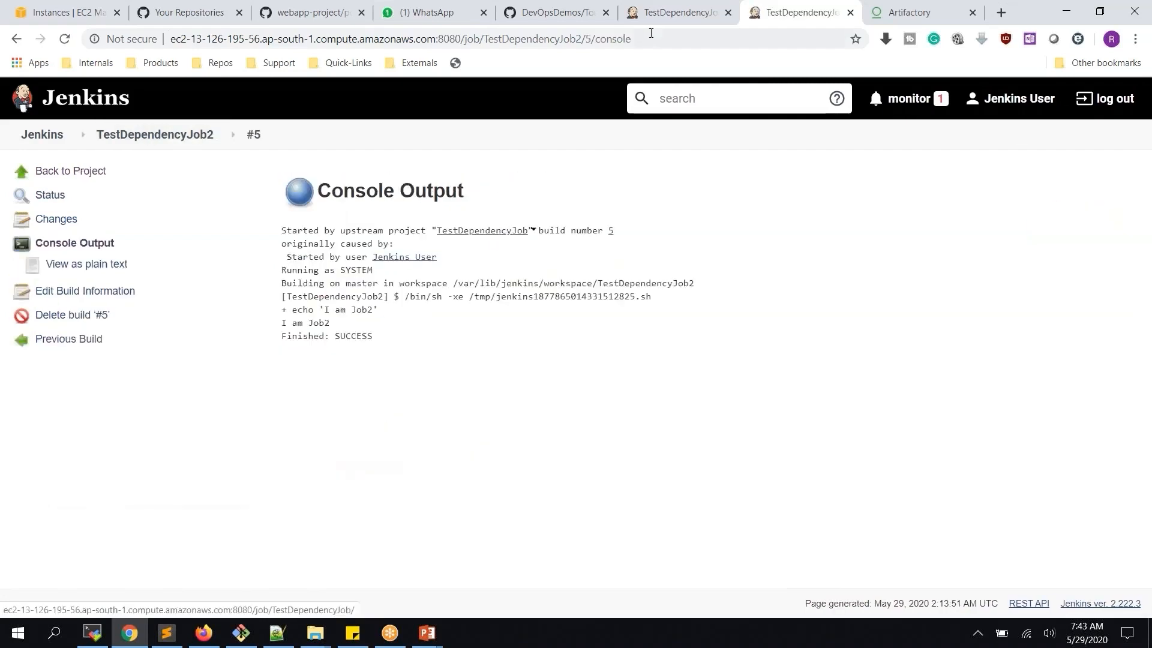
{"action": "left_click", "coordinate": [671, 13]}
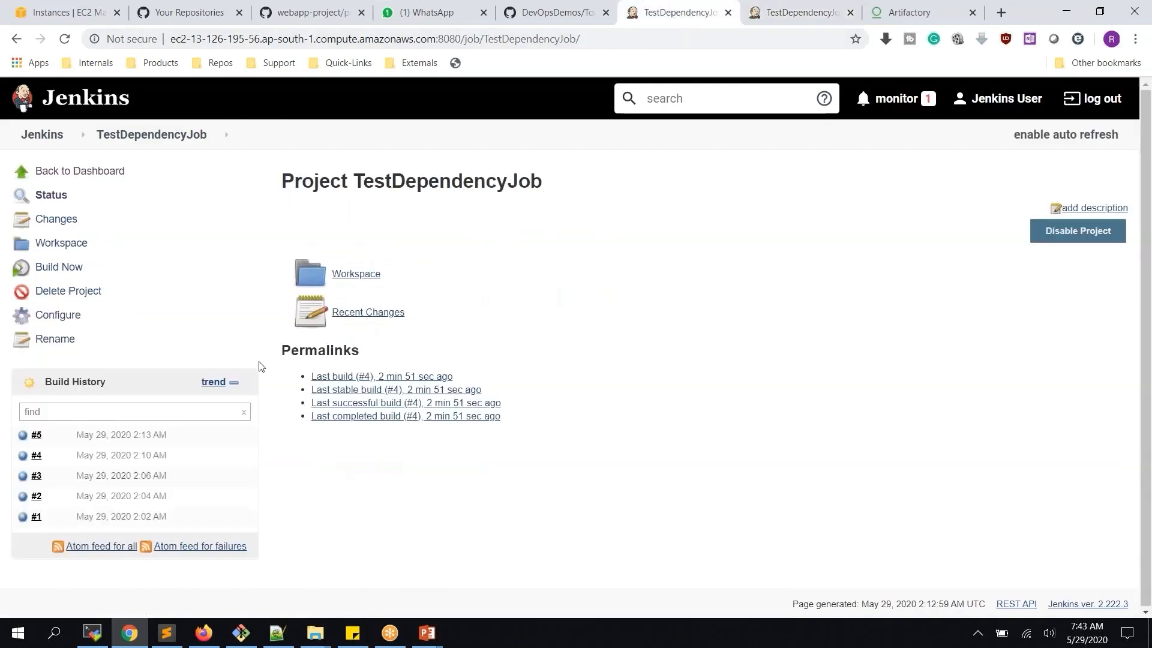
Reload TestDependencyJob's page so TestDependencyJob2 appears under Downstream Projects
{"action": "left_click", "coordinate": [64, 41]}
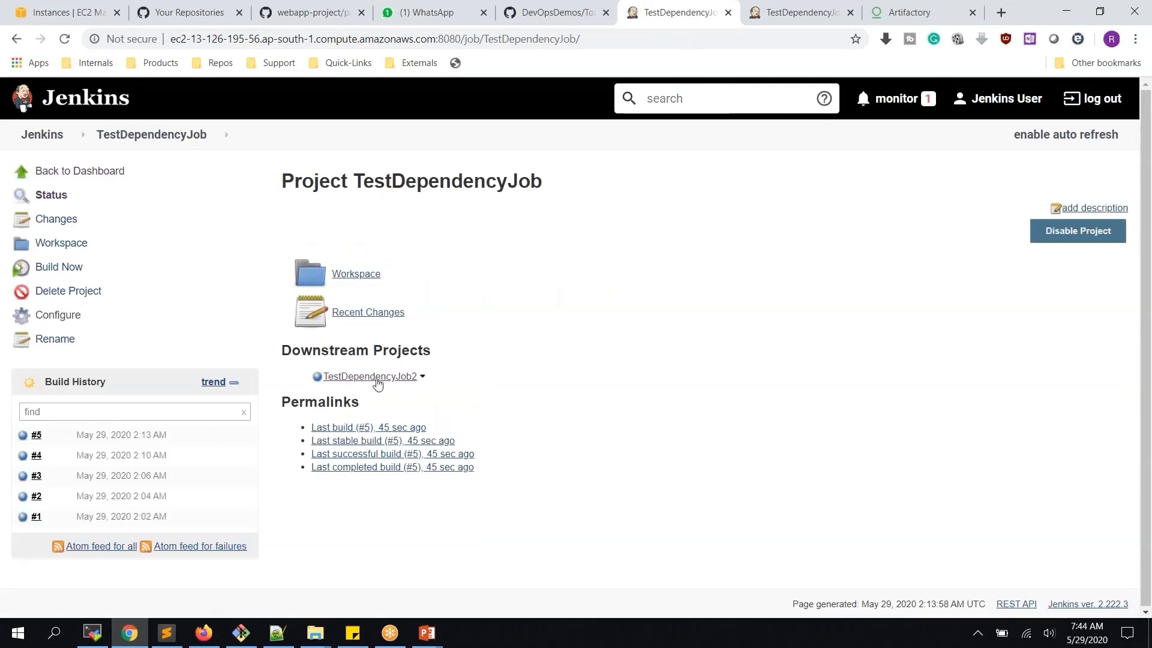
{"action": "left_click", "coordinate": [792, 13]}
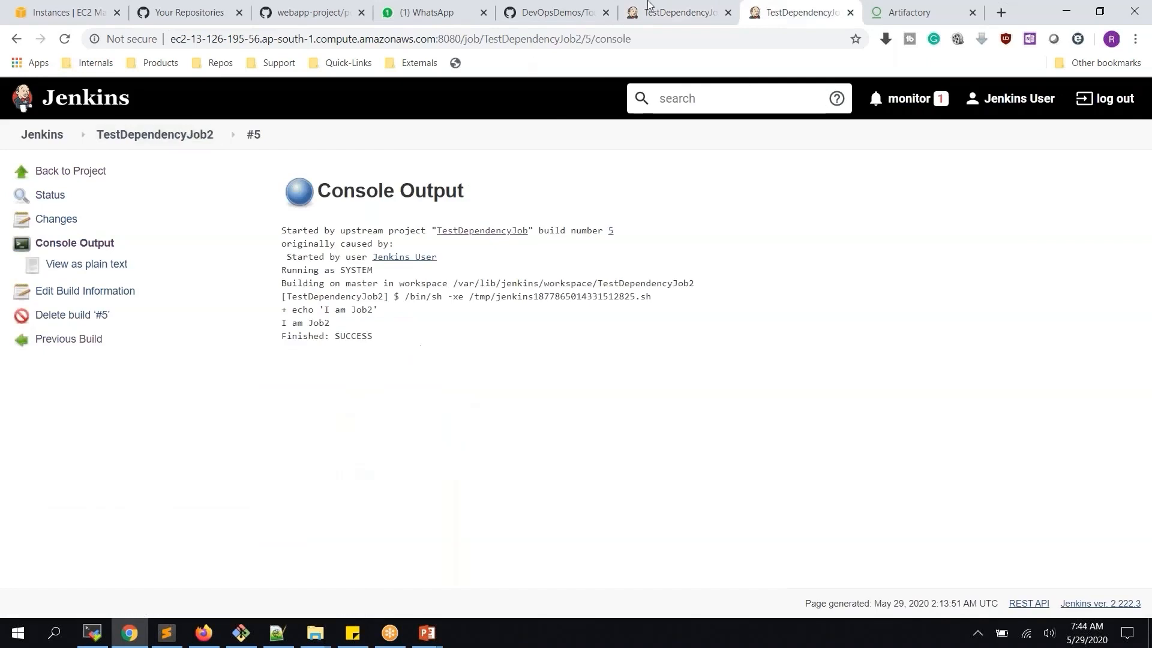
{"action": "left_click", "coordinate": [682, 13]}
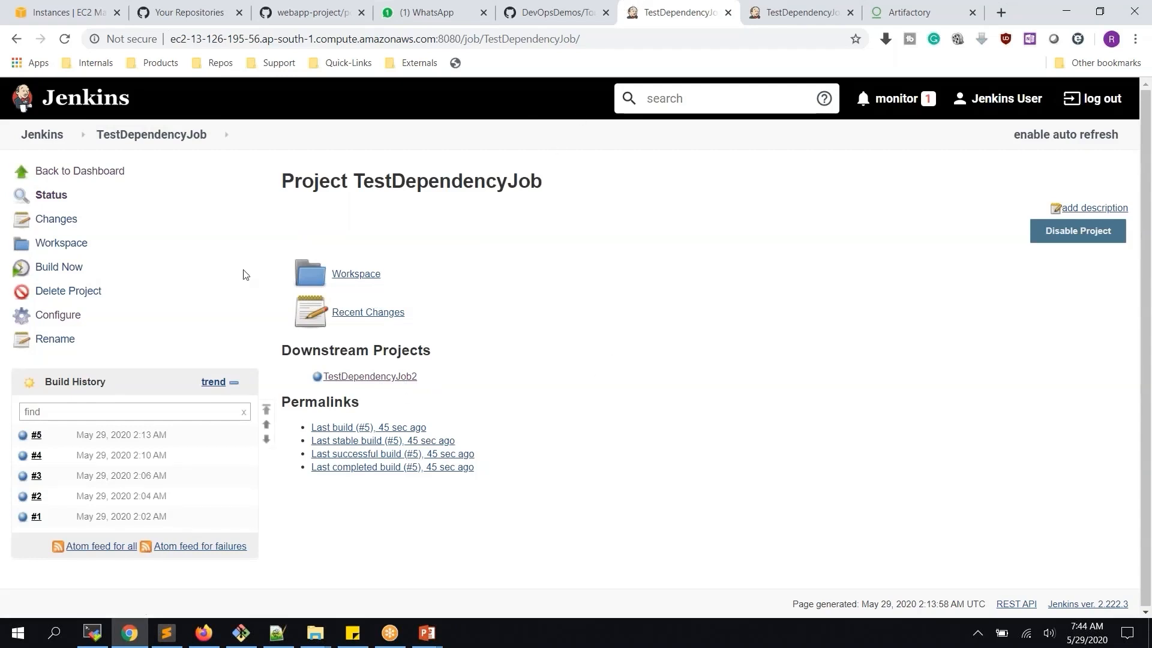
Delete TestDependencyJob's 'Build other projects' post-build action and save the configuration
{"action": "left_click", "coordinate": [71, 317]}
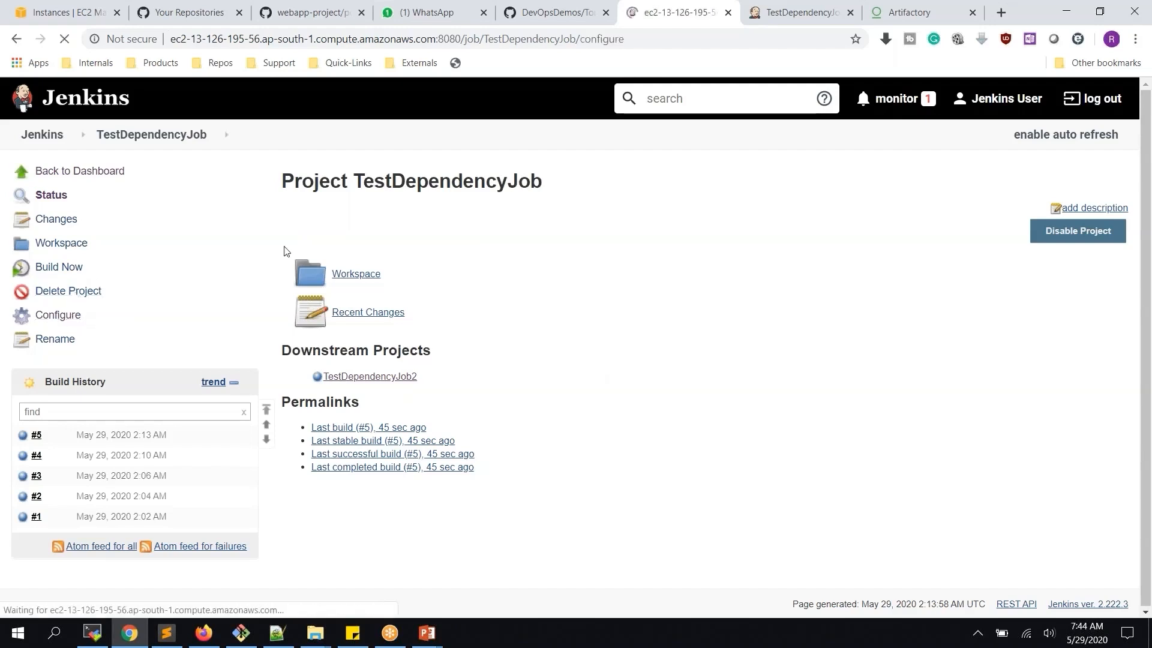
{"action": "scroll", "coordinate": [316, 289], "scroll_direction": "down", "scroll_amount": 12}
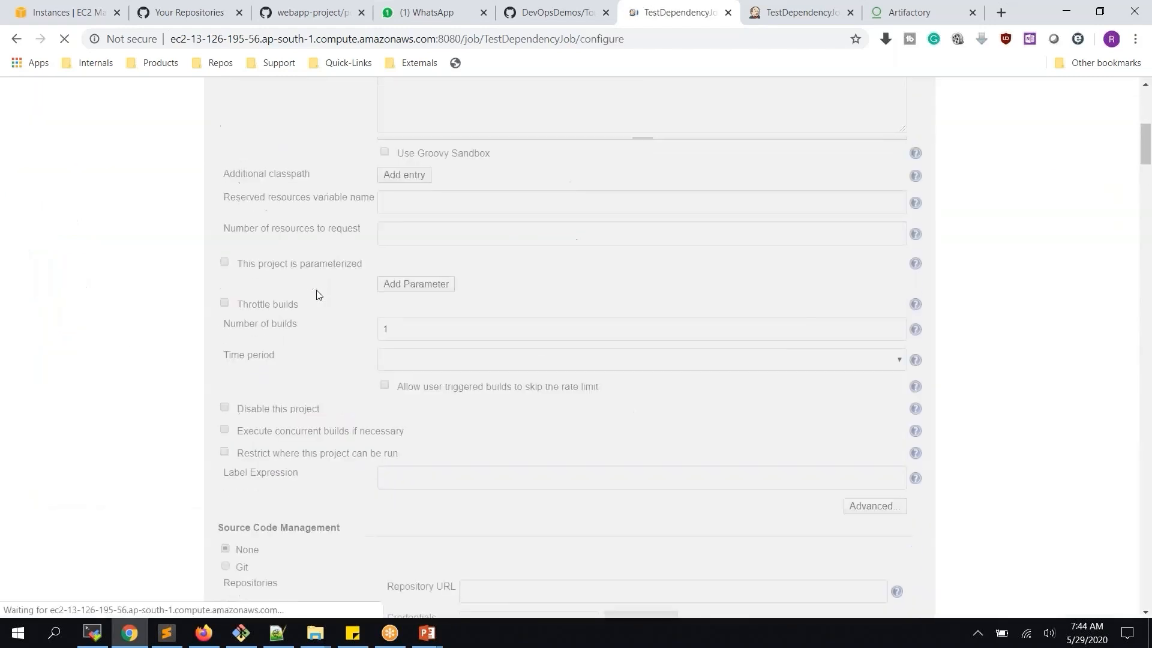
{"action": "scroll", "coordinate": [318, 291], "scroll_direction": "down", "scroll_amount": 15}
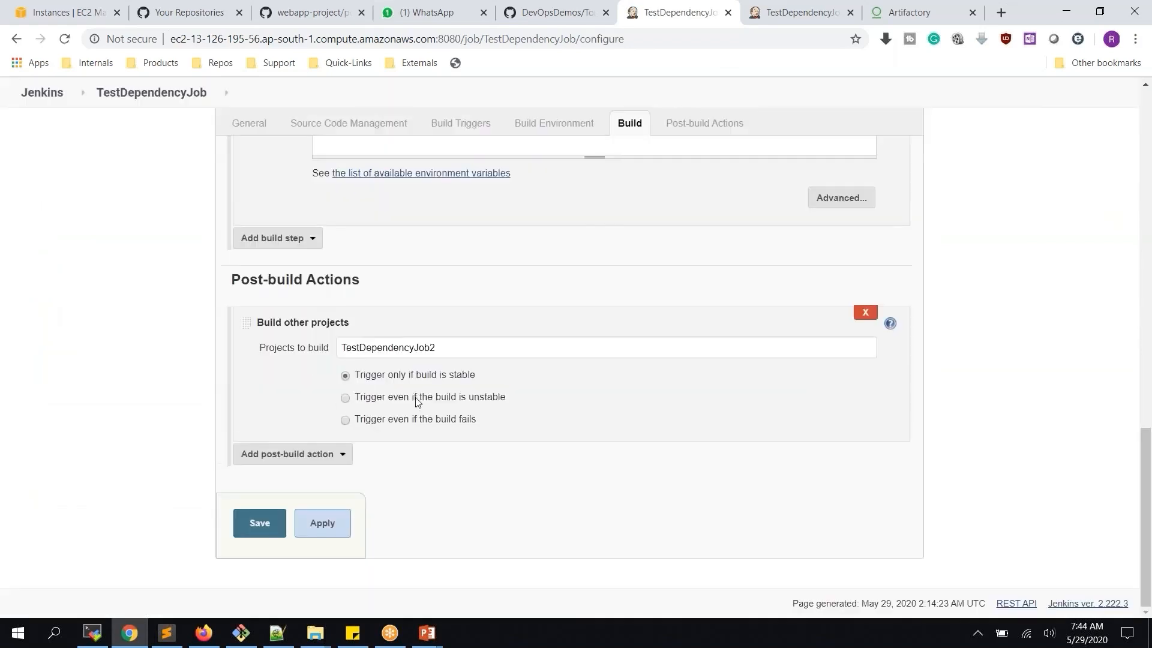
{"action": "left_click", "coordinate": [865, 312]}
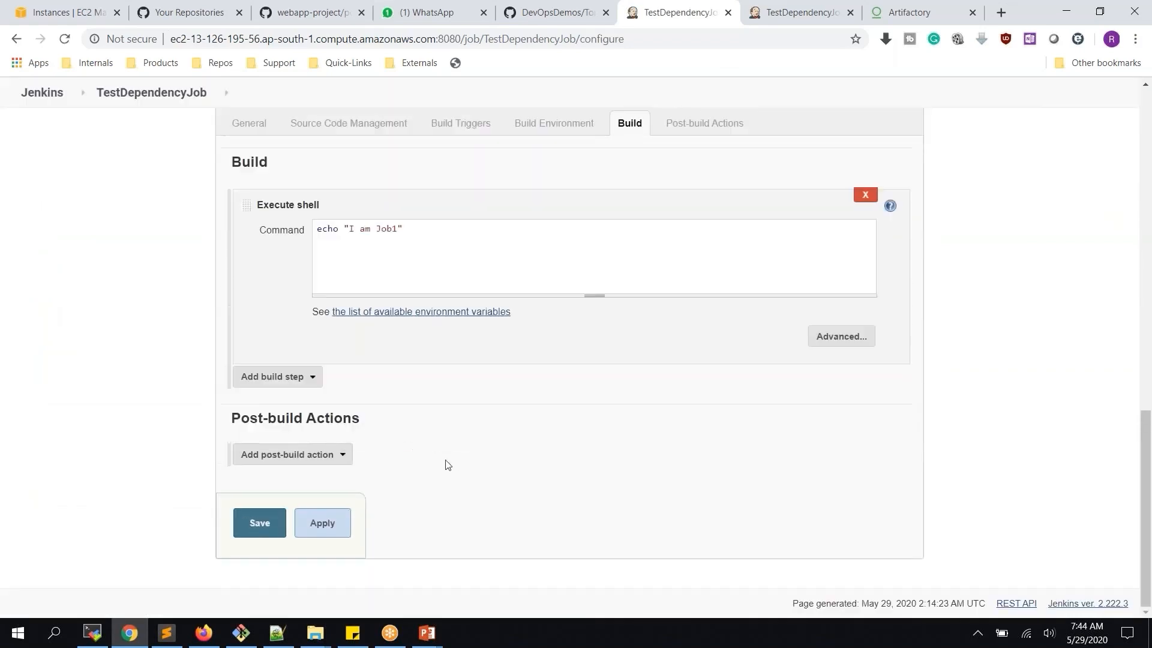
{"action": "left_click", "coordinate": [267, 532]}
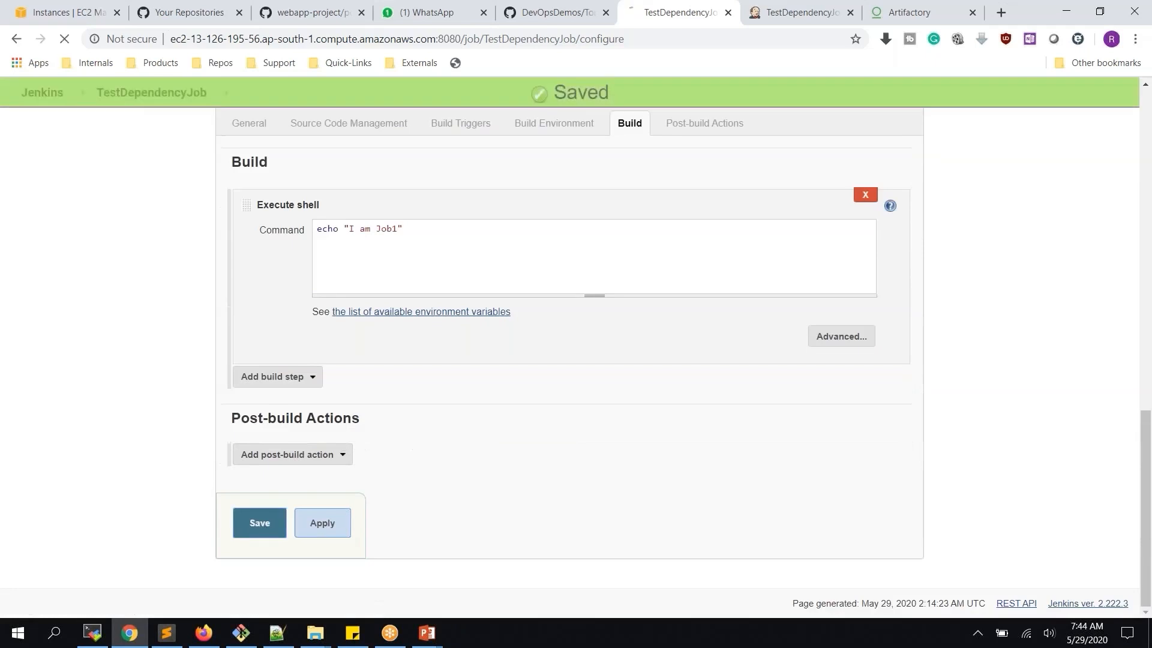
{"action": "left_click", "coordinate": [777, 18]}
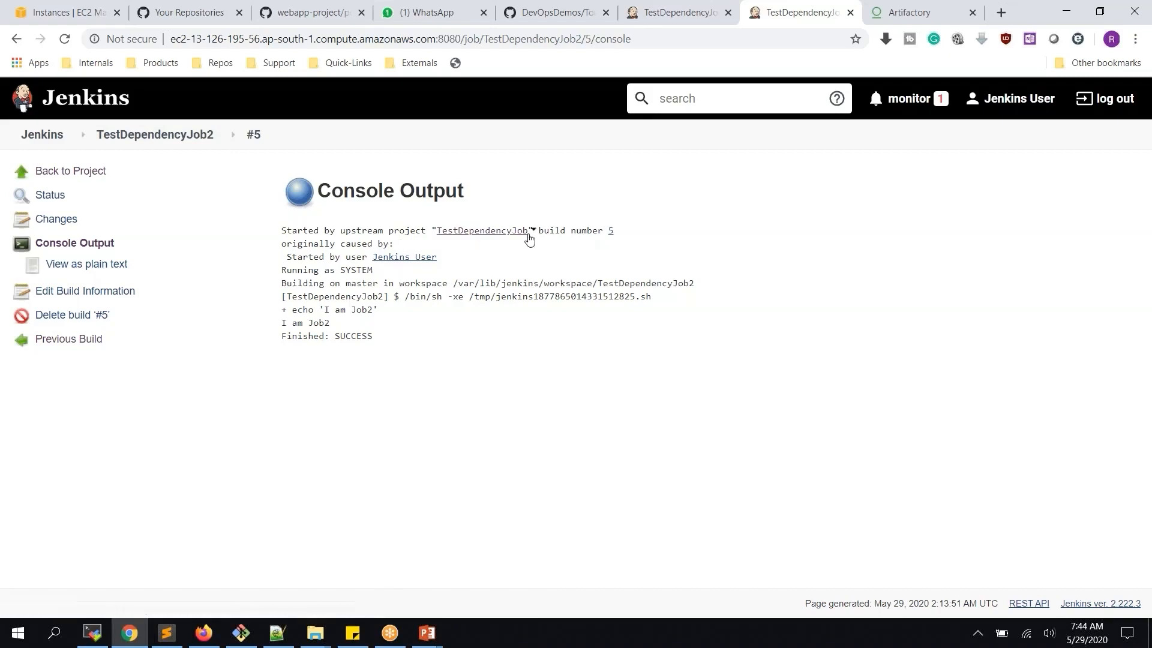
Use the TestDependencyJob2 breadcrumb to leave build #5's console for the project page
{"action": "left_click", "coordinate": [168, 138]}
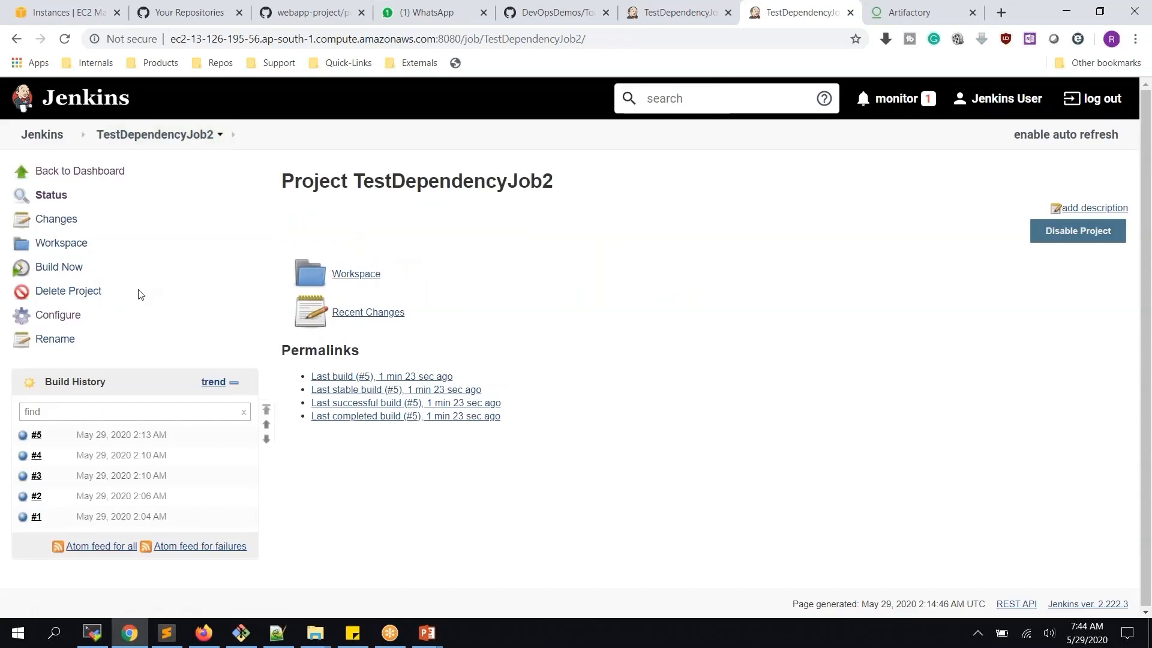
Add a 'Build after other projects are built' trigger watching TestDependencyJob2, stable builds only, and save
{"action": "left_click", "coordinate": [67, 319]}
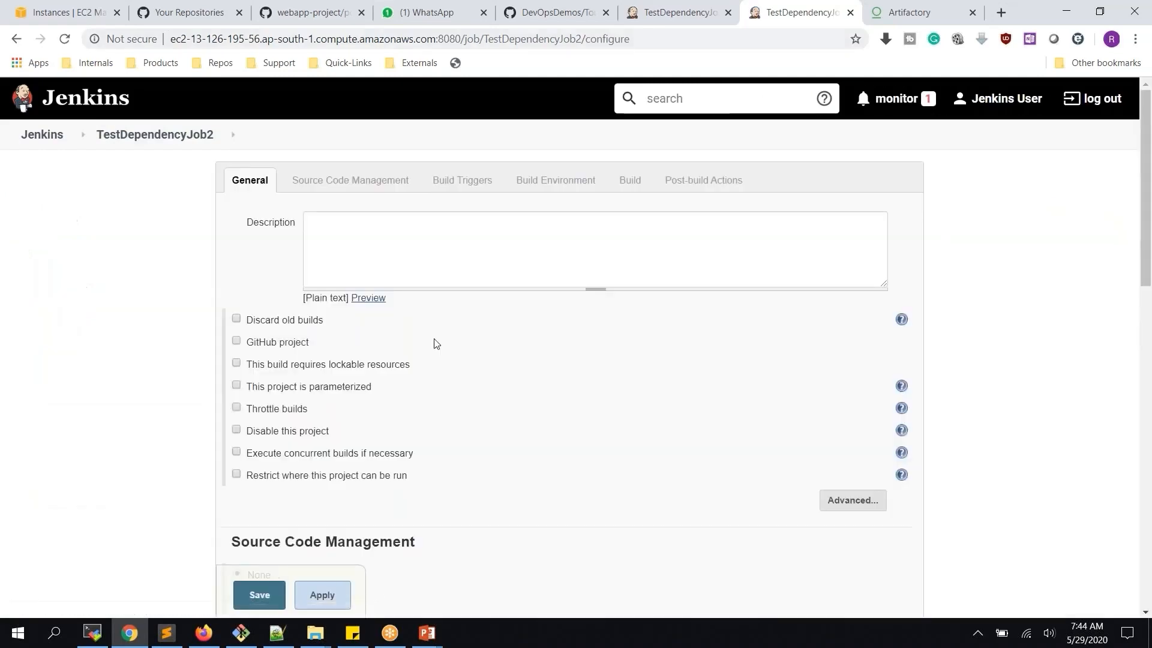
{"action": "scroll", "coordinate": [432, 342], "scroll_direction": "down", "scroll_amount": 6}
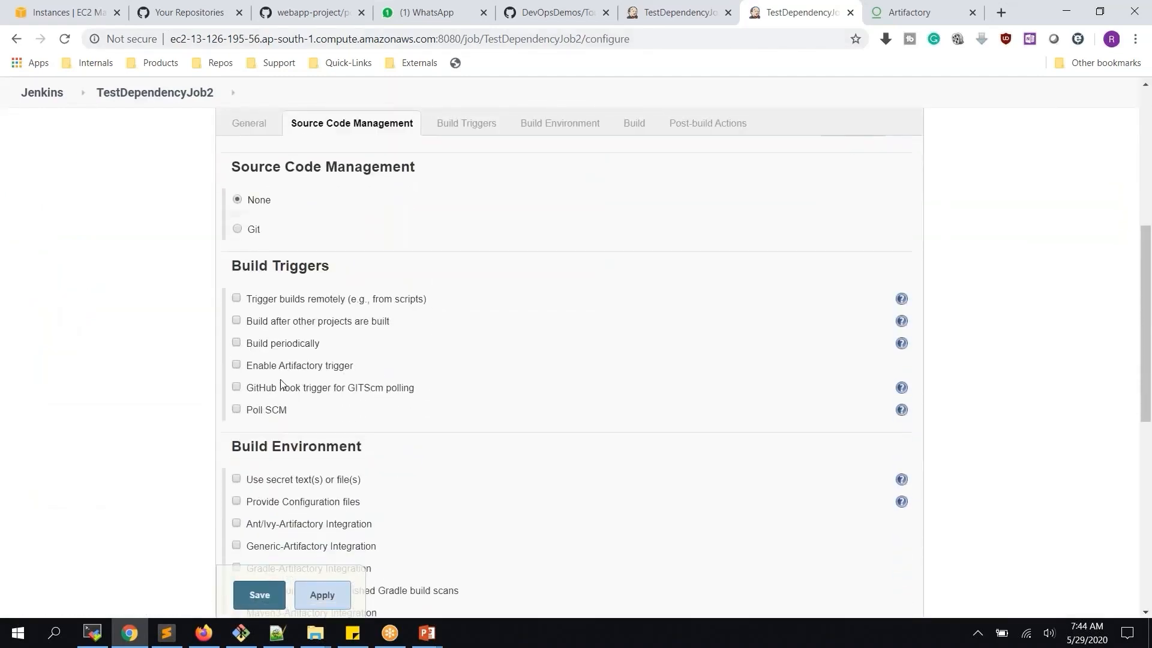
{"action": "left_click", "coordinate": [285, 324]}
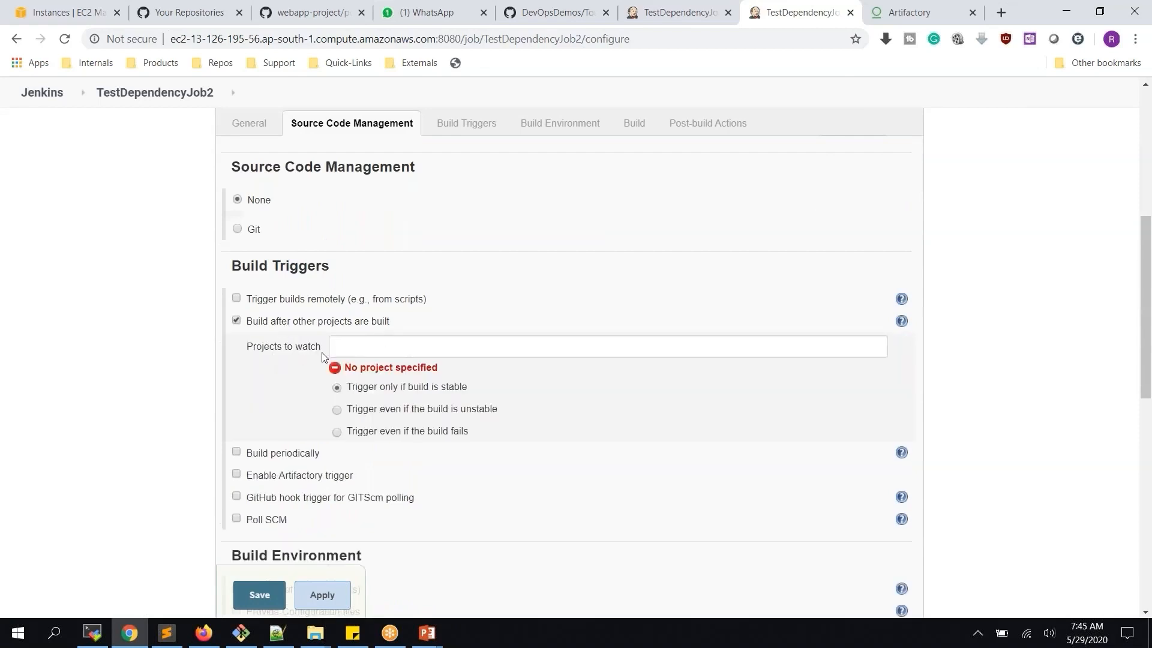
{"action": "left_click", "coordinate": [360, 351]}
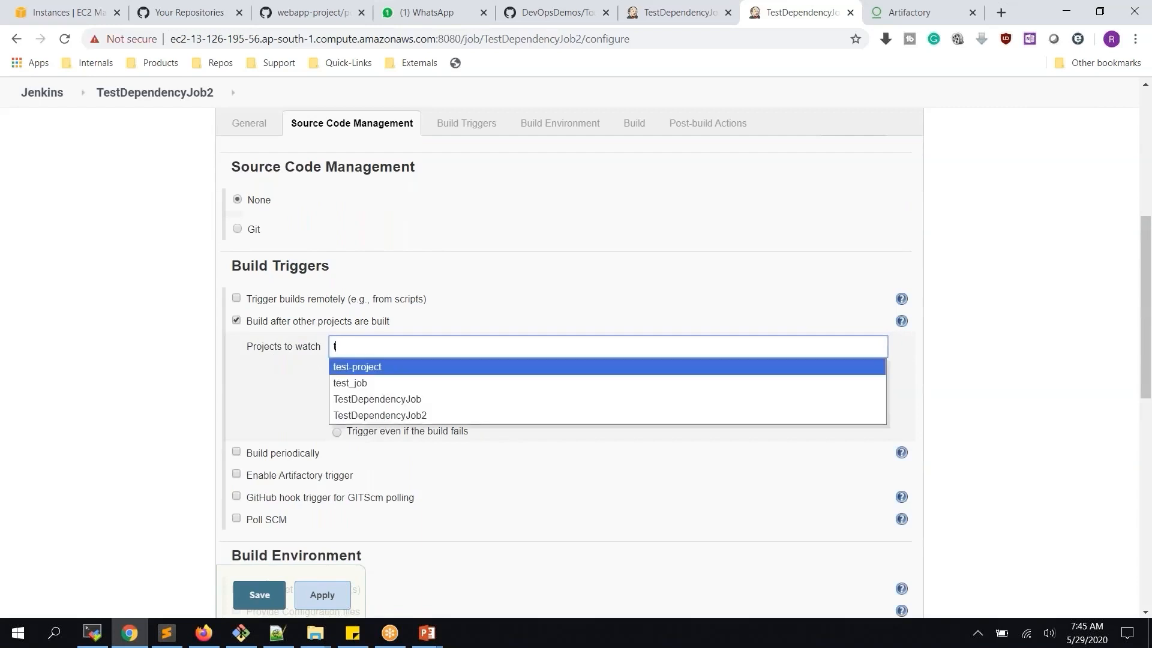
{"action": "left_click", "coordinate": [394, 415]}
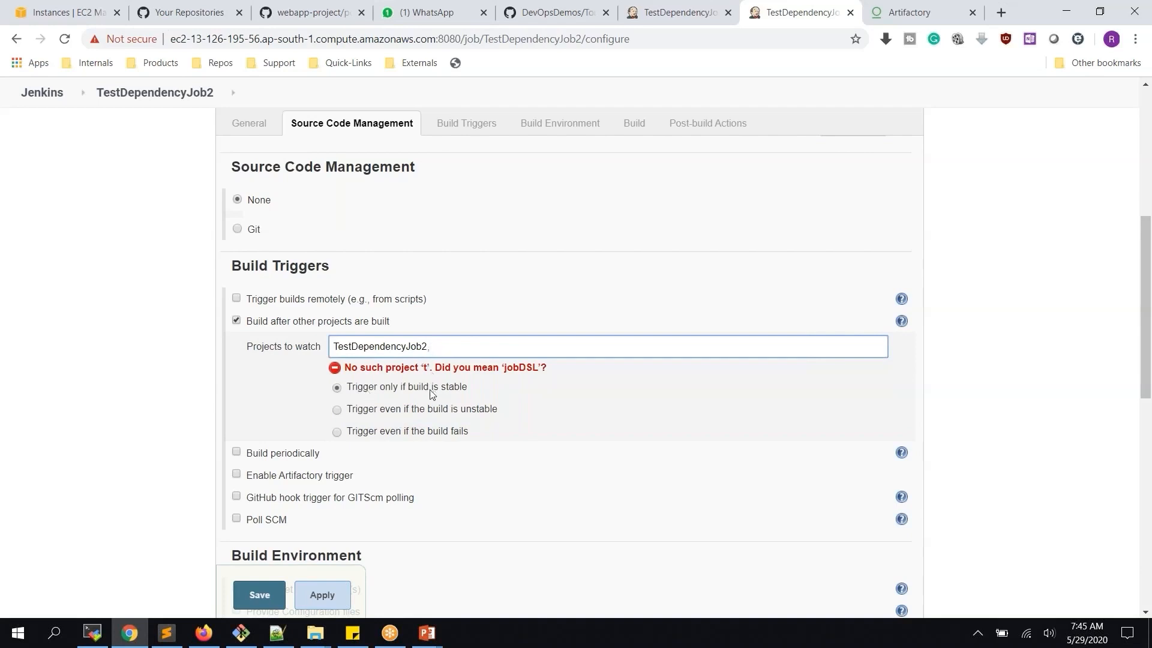
{"action": "left_click", "coordinate": [406, 433]}
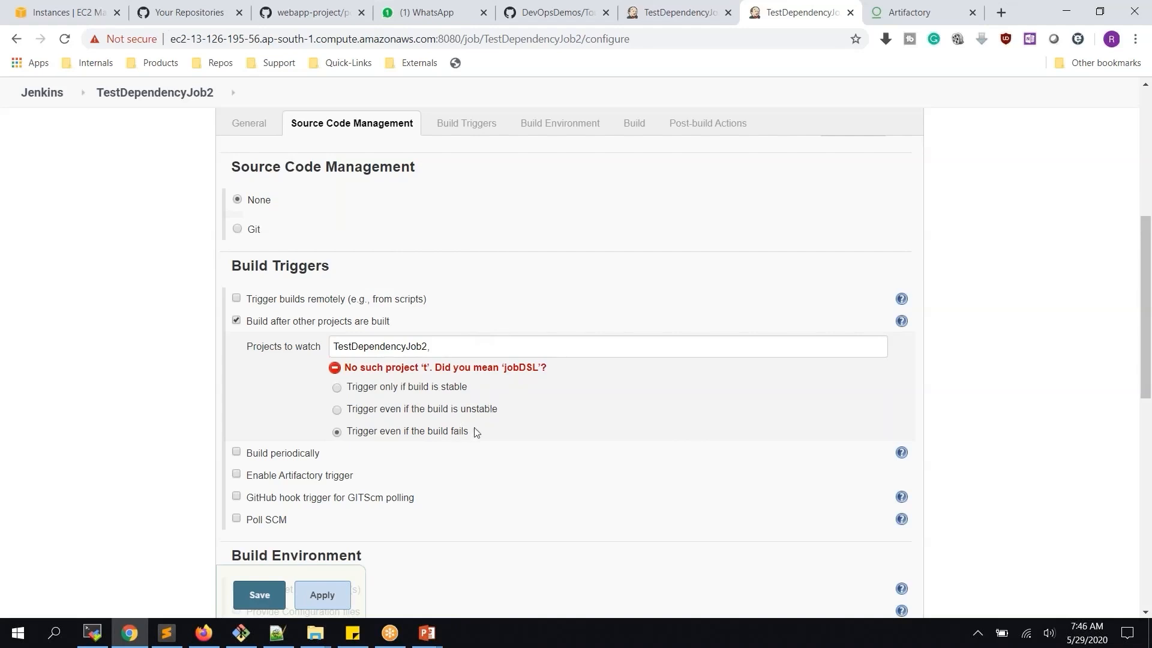
{"action": "left_click", "coordinate": [410, 386]}
{"action": "left_click", "coordinate": [327, 595]}
{"action": "left_click", "coordinate": [260, 595]}
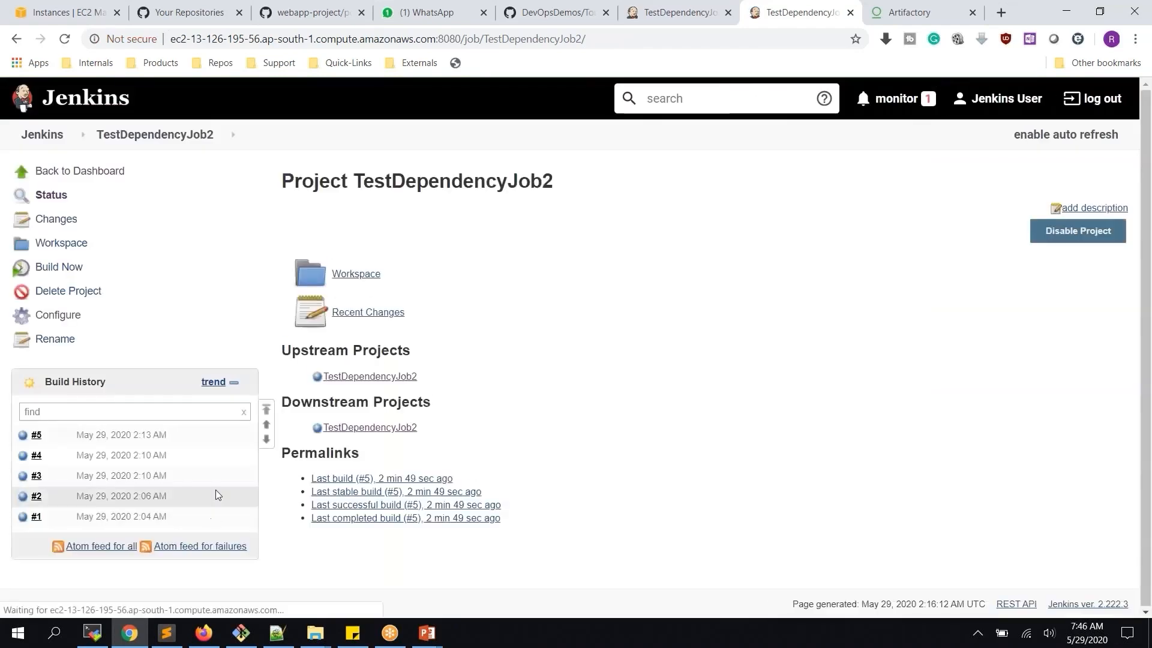
Run TestDependencyJob build #6 and confirm TestDependencyJob2's reloaded history still ends at #5
{"action": "left_click", "coordinate": [665, 12]}
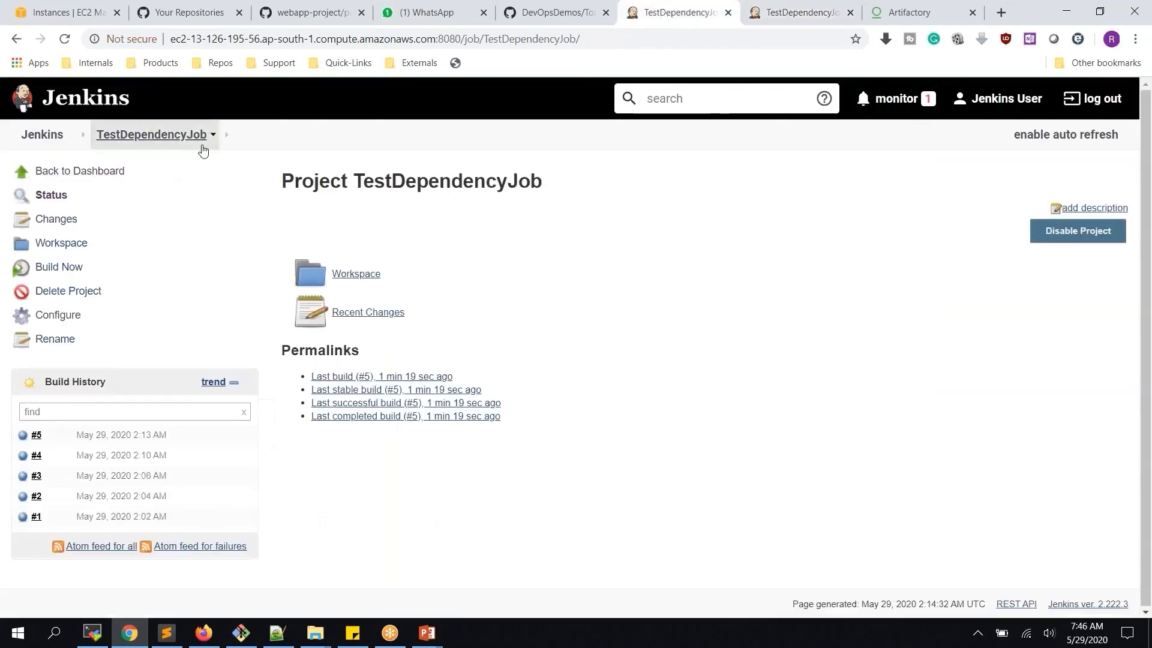
{"action": "left_click", "coordinate": [803, 13]}
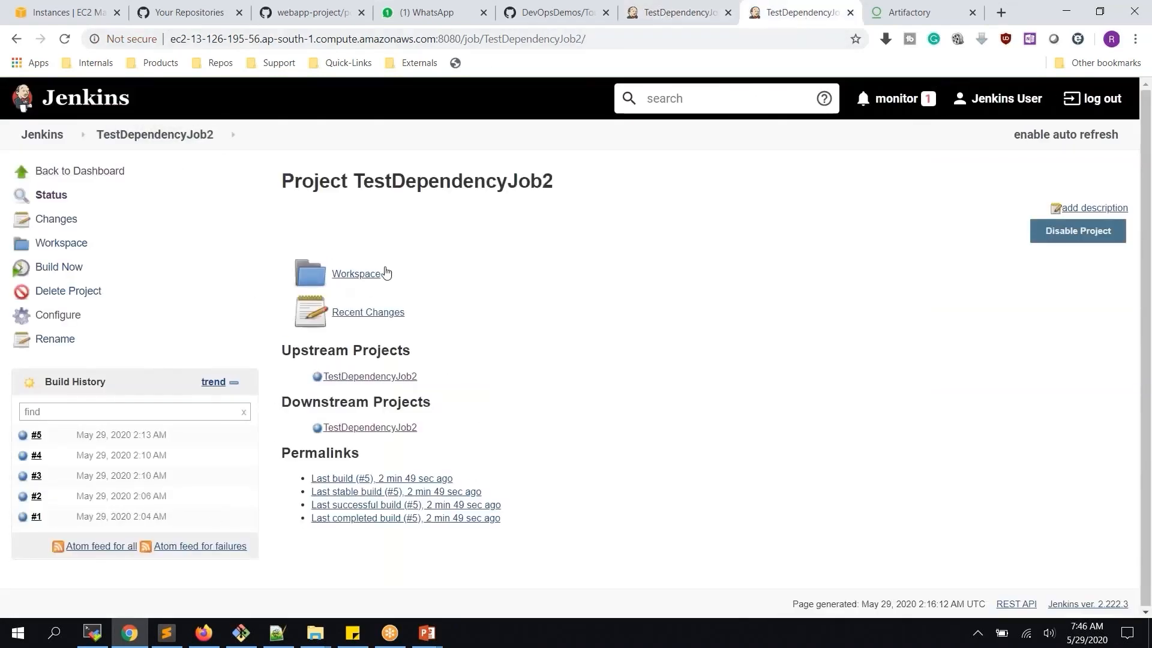
{"action": "key", "text": "ctrl+shift+Tab"}
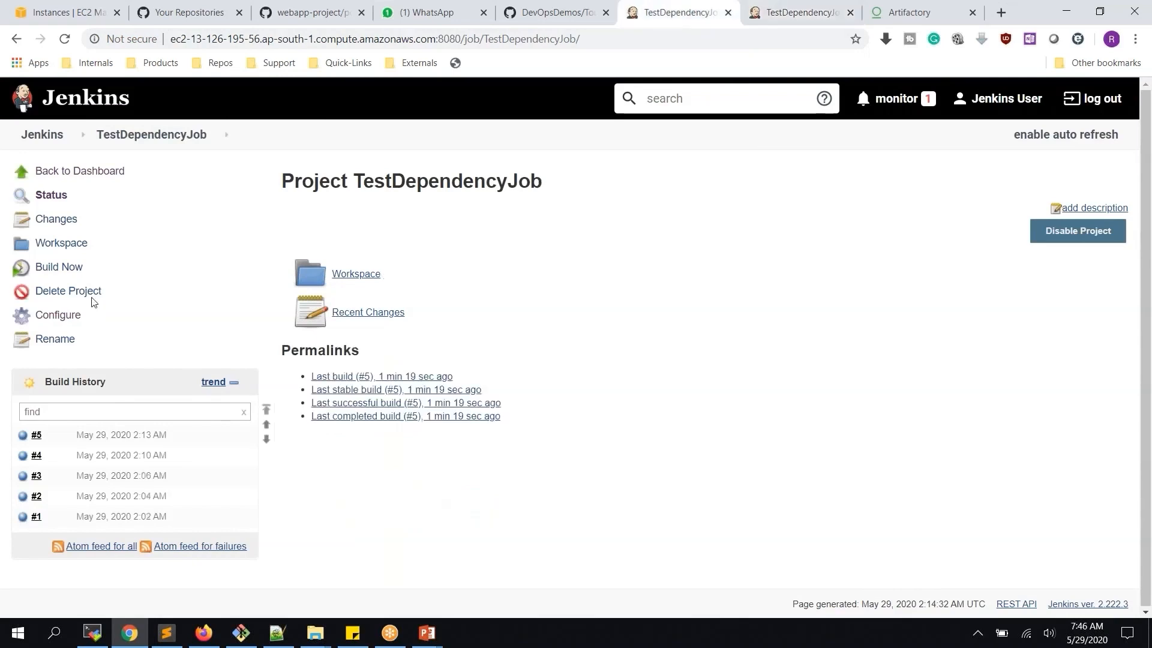
{"action": "left_click", "coordinate": [77, 271]}
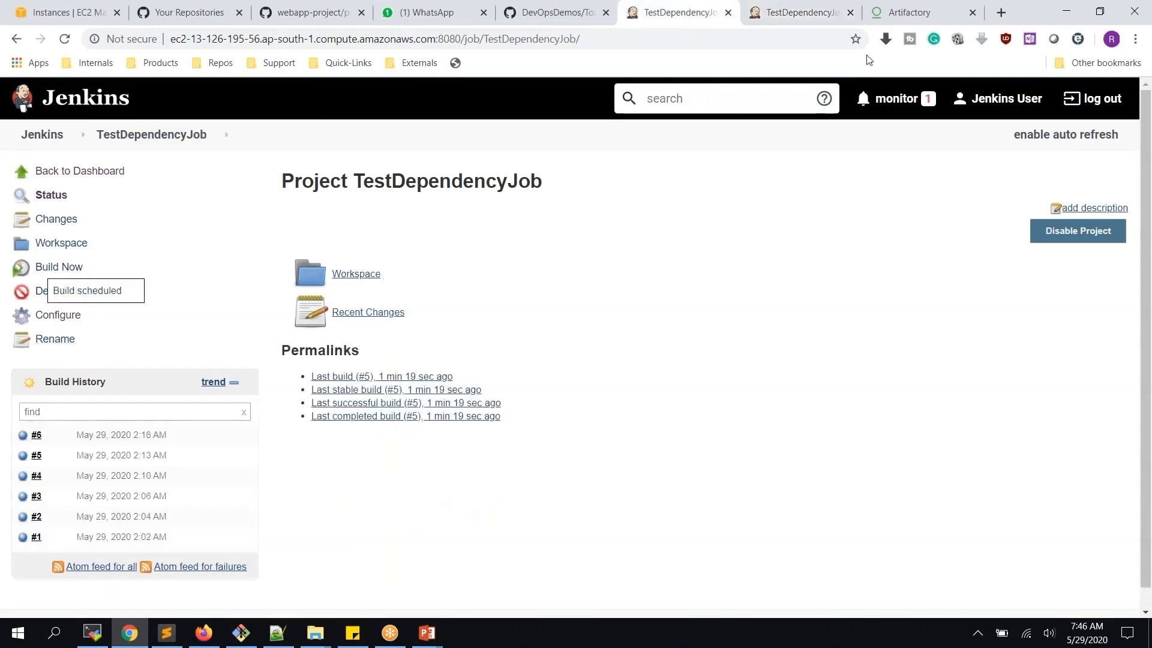
{"action": "left_click", "coordinate": [807, 14]}
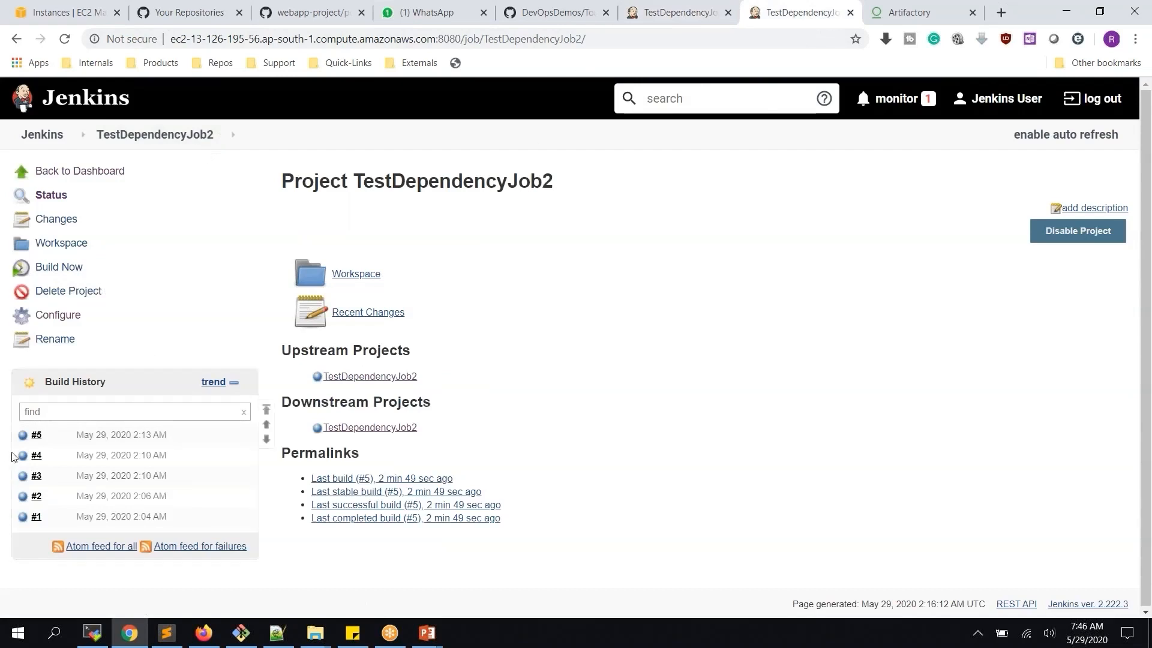
{"action": "left_click", "coordinate": [654, 13]}
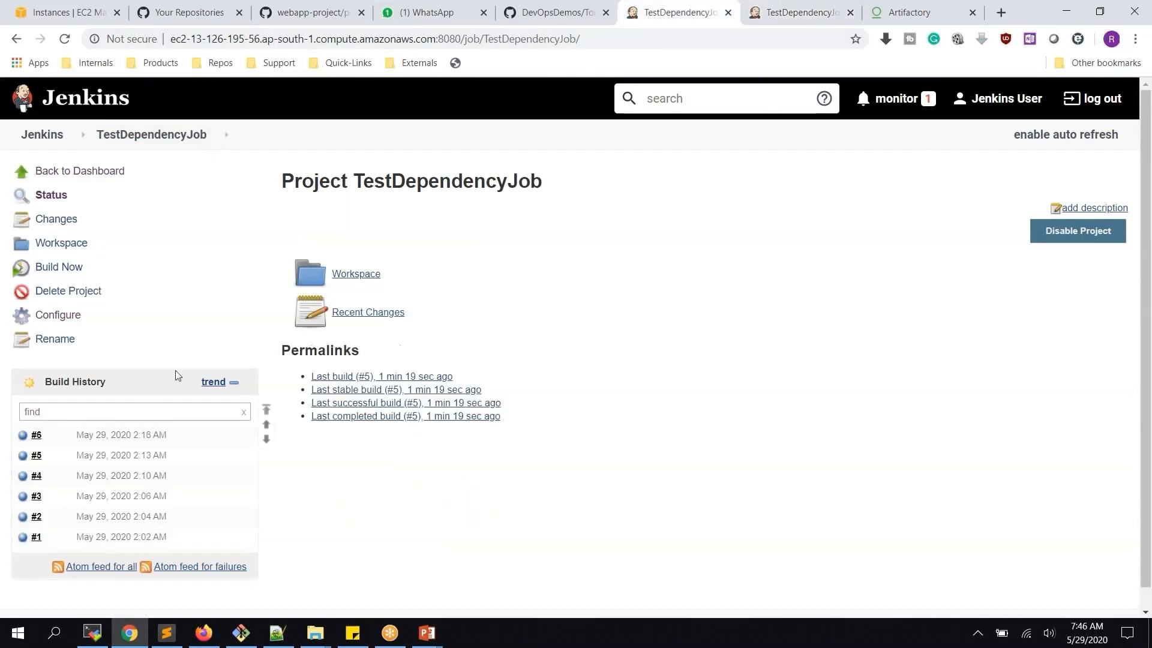
{"action": "left_click", "coordinate": [779, 10]}
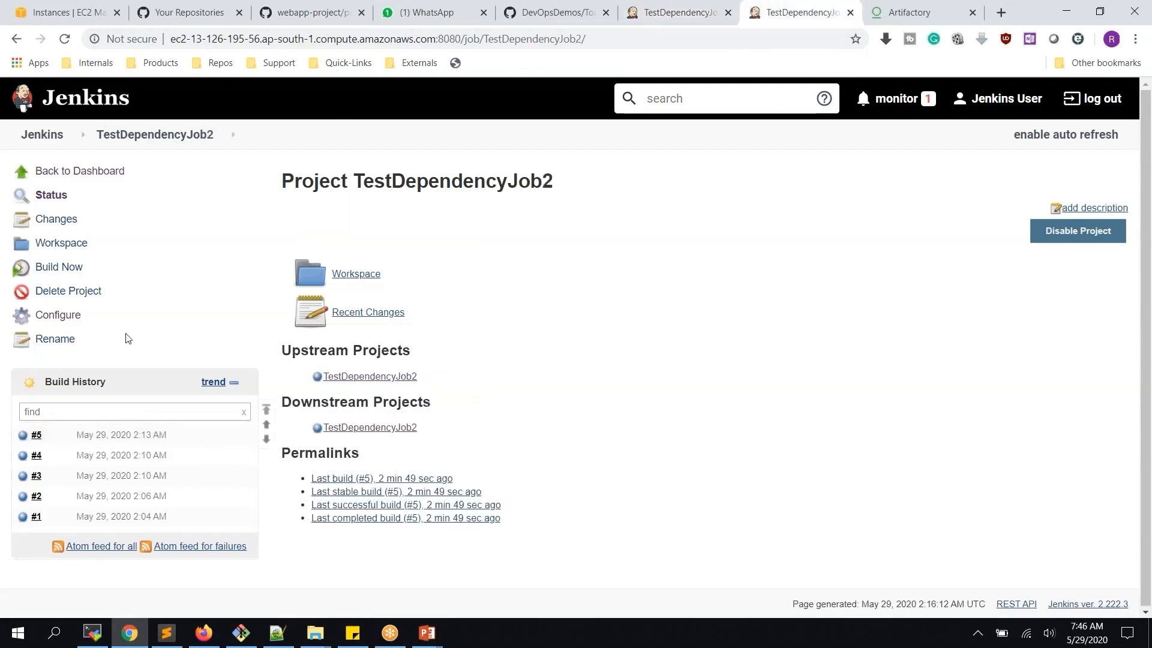
{"action": "left_click", "coordinate": [132, 143]}
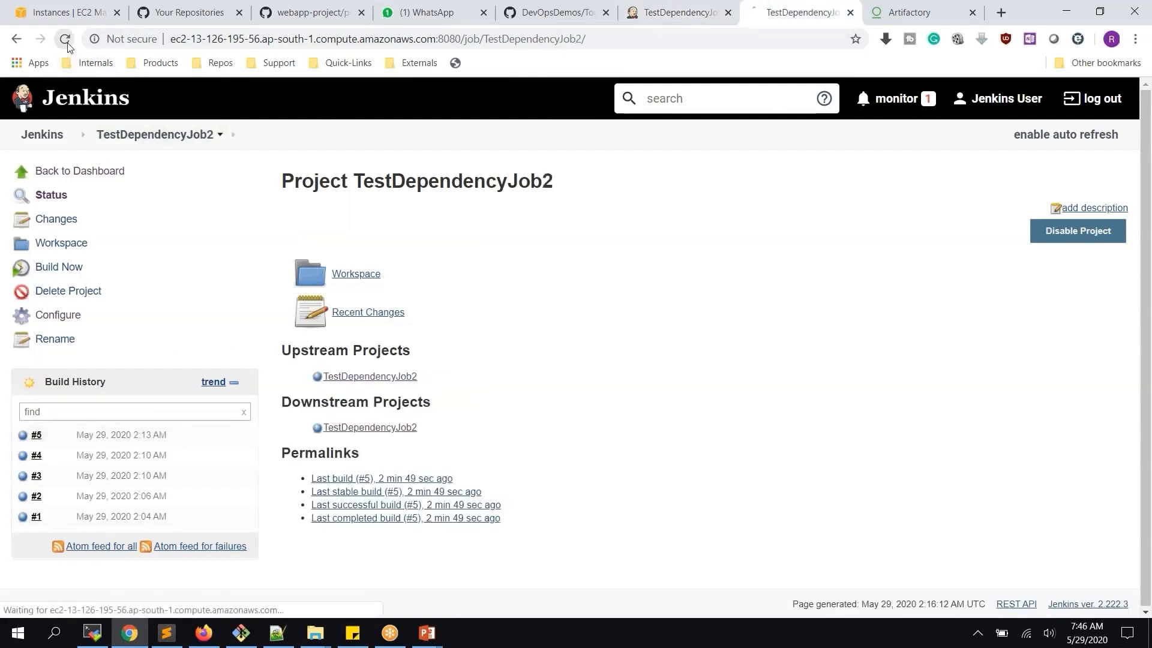
Change TestDependencyJob2's Projects to watch from TestDependencyJob2 to TestDependencyJob and save
{"action": "left_click", "coordinate": [70, 316]}
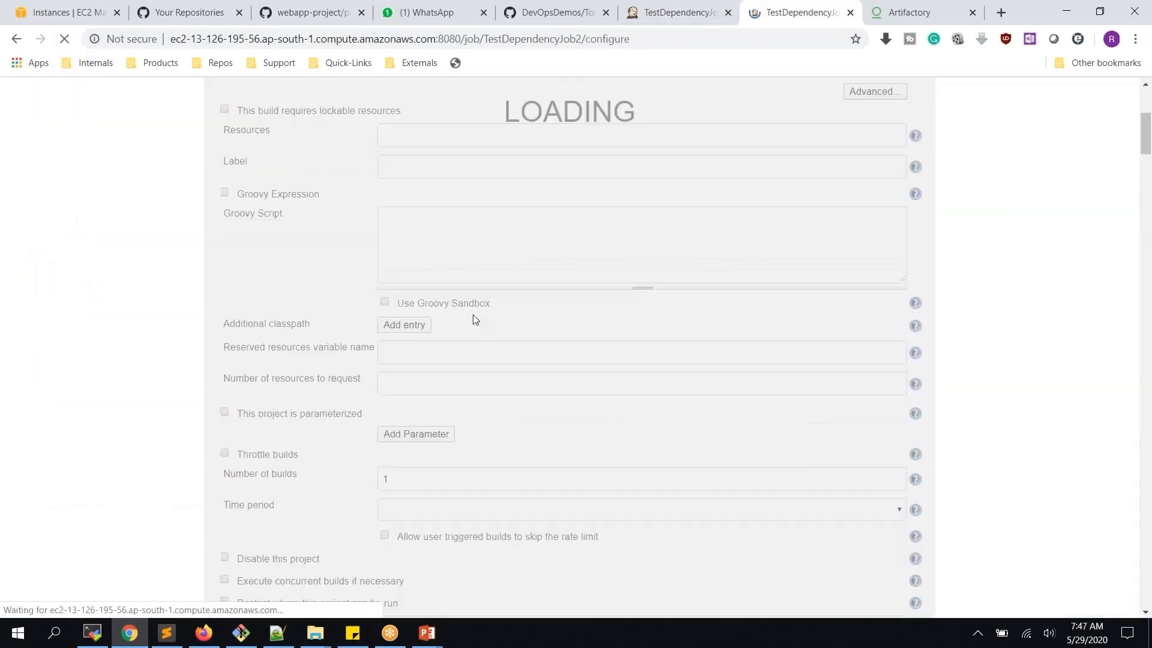
{"action": "scroll", "coordinate": [472, 319], "scroll_direction": "down", "scroll_amount": 10}
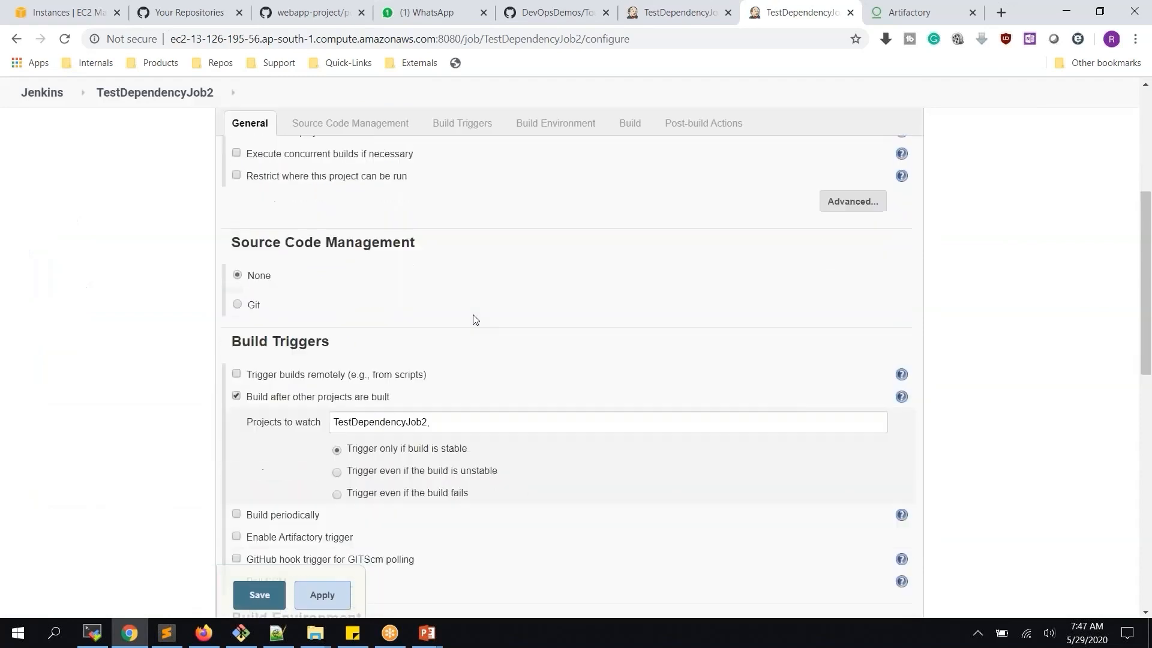
{"action": "left_click", "coordinate": [429, 345]}
{"action": "type", "text": ","}
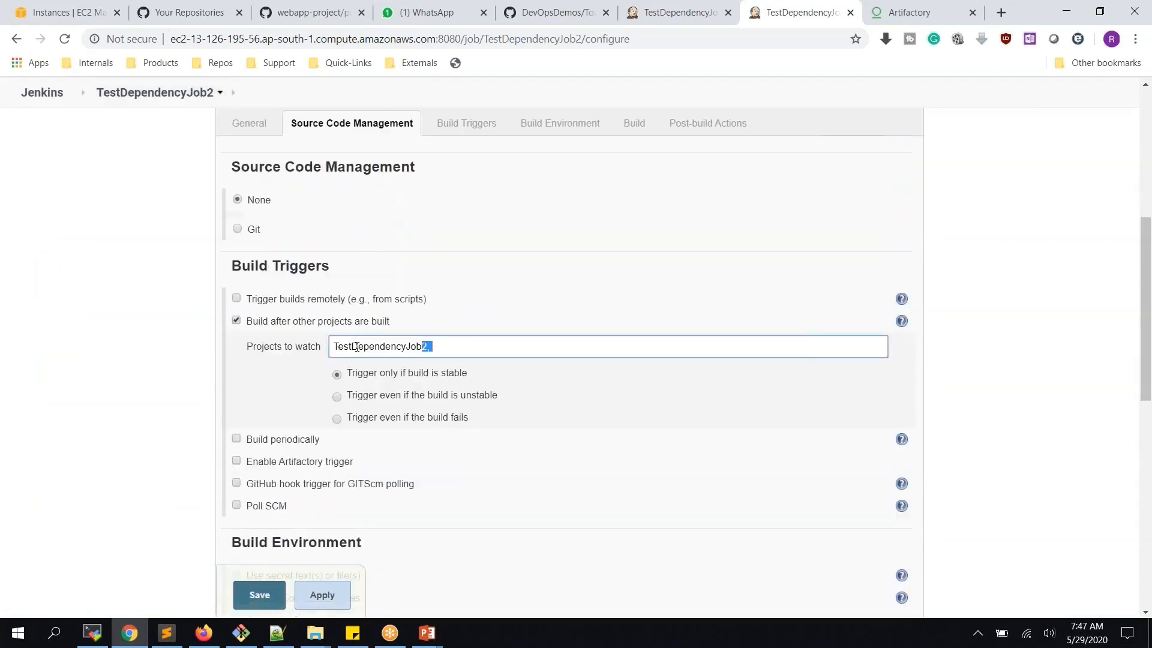
{"action": "key", "text": "BackSpace"}
{"action": "key", "text": "BackSpace"}
{"action": "left_click", "coordinate": [420, 368]}
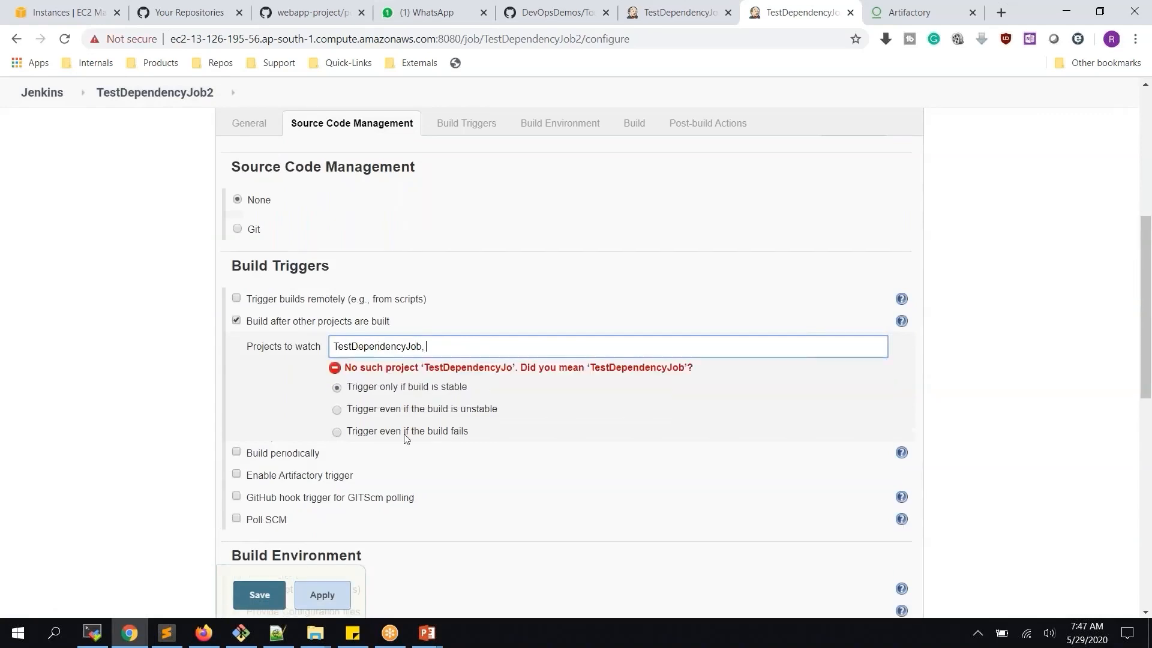
{"action": "left_click", "coordinate": [341, 607]}
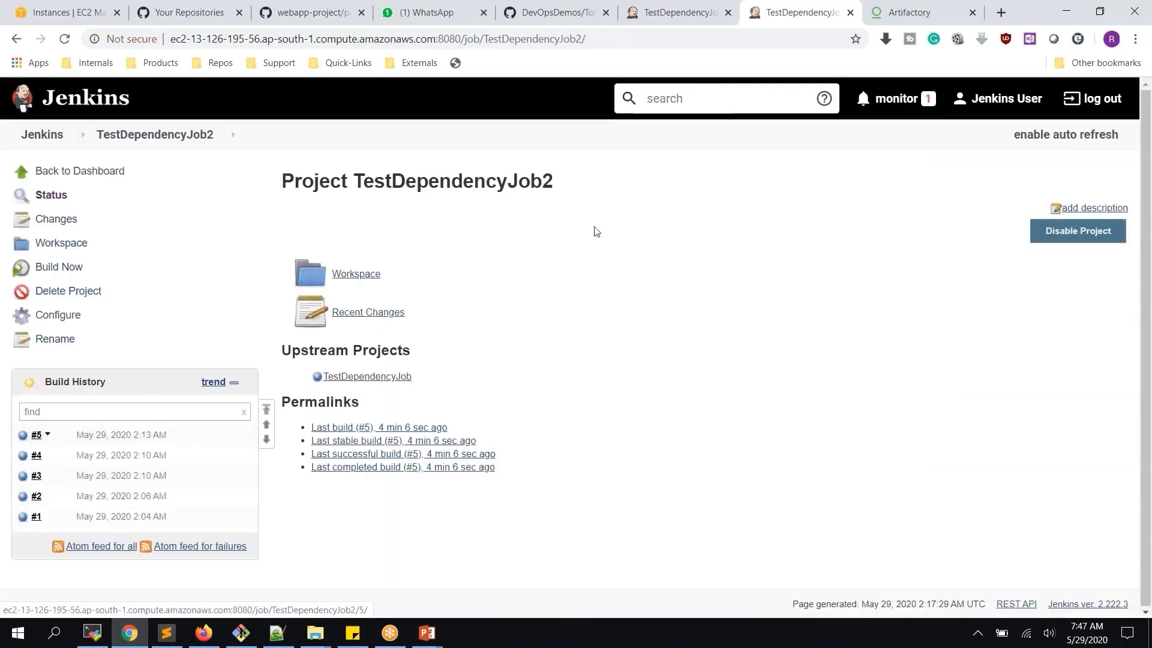
Run TestDependencyJob2 directly and check build #6's console output
{"action": "left_click", "coordinate": [690, 11]}
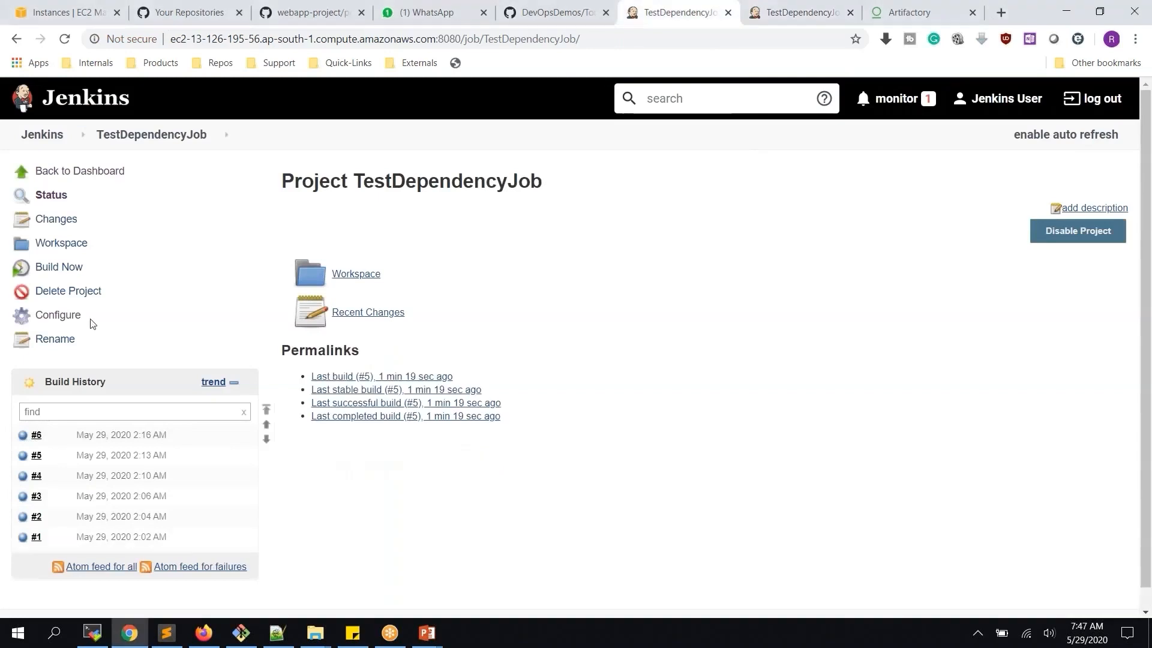
{"action": "left_click", "coordinate": [762, 18]}
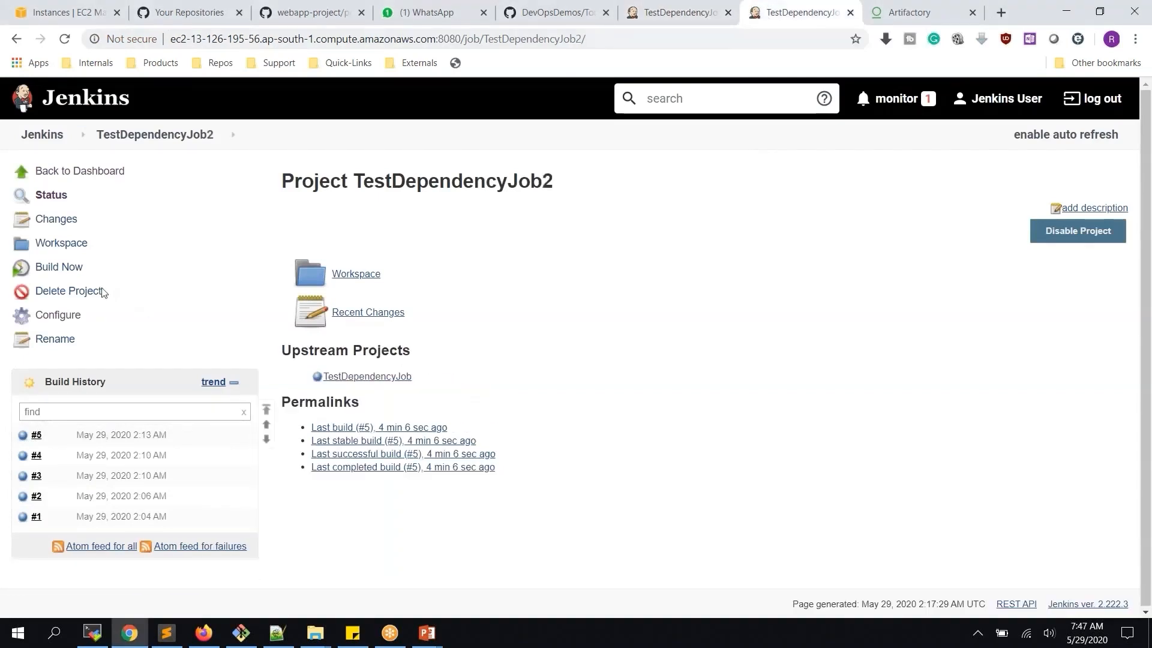
{"action": "left_click", "coordinate": [49, 271]}
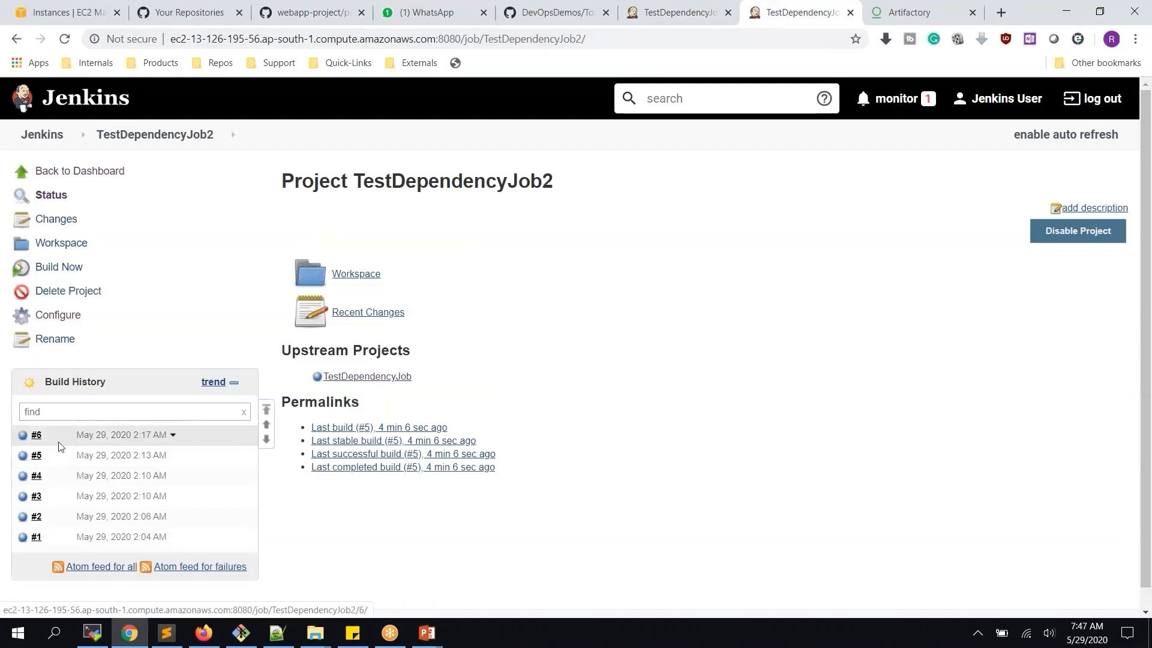
{"action": "left_click", "coordinate": [27, 439]}
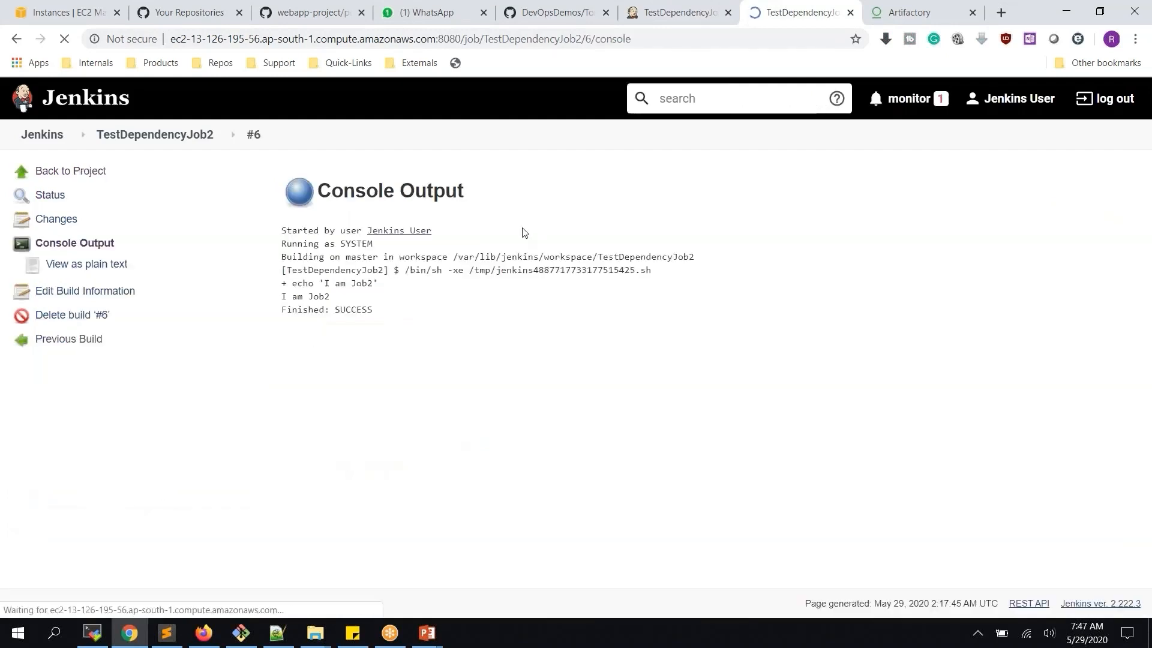
{"action": "left_click", "coordinate": [154, 134]}
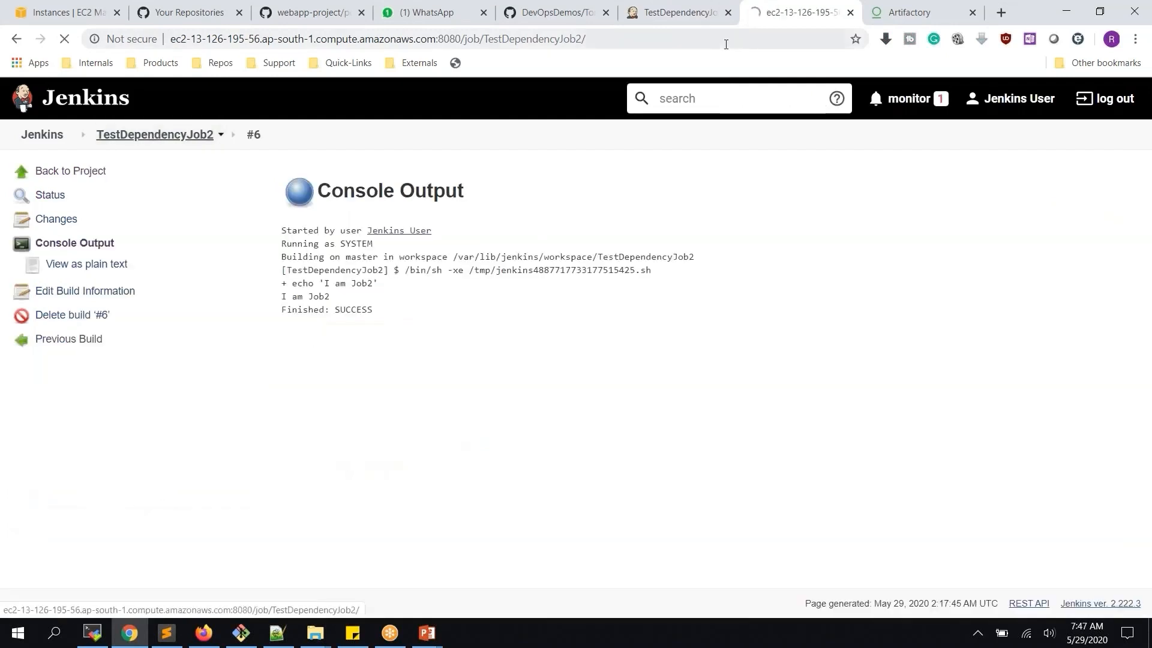
Build TestDependencyJob, then check TestDependencyJob2 for a downstream-triggered build
{"action": "left_click", "coordinate": [689, 22]}
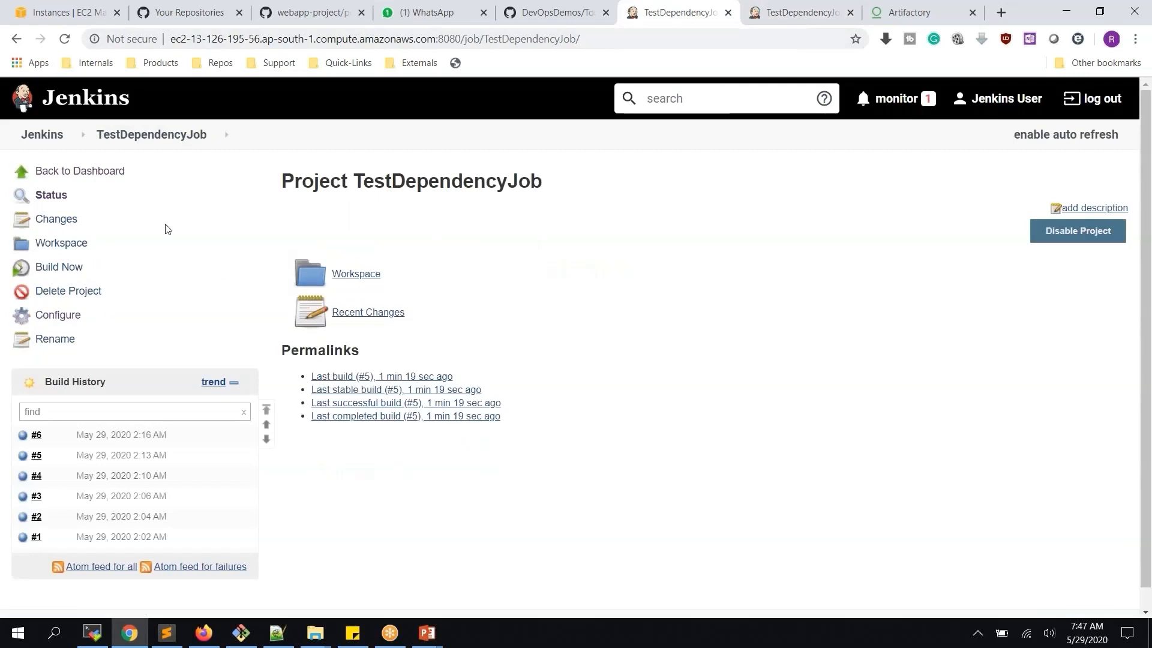
{"action": "left_click", "coordinate": [57, 267]}
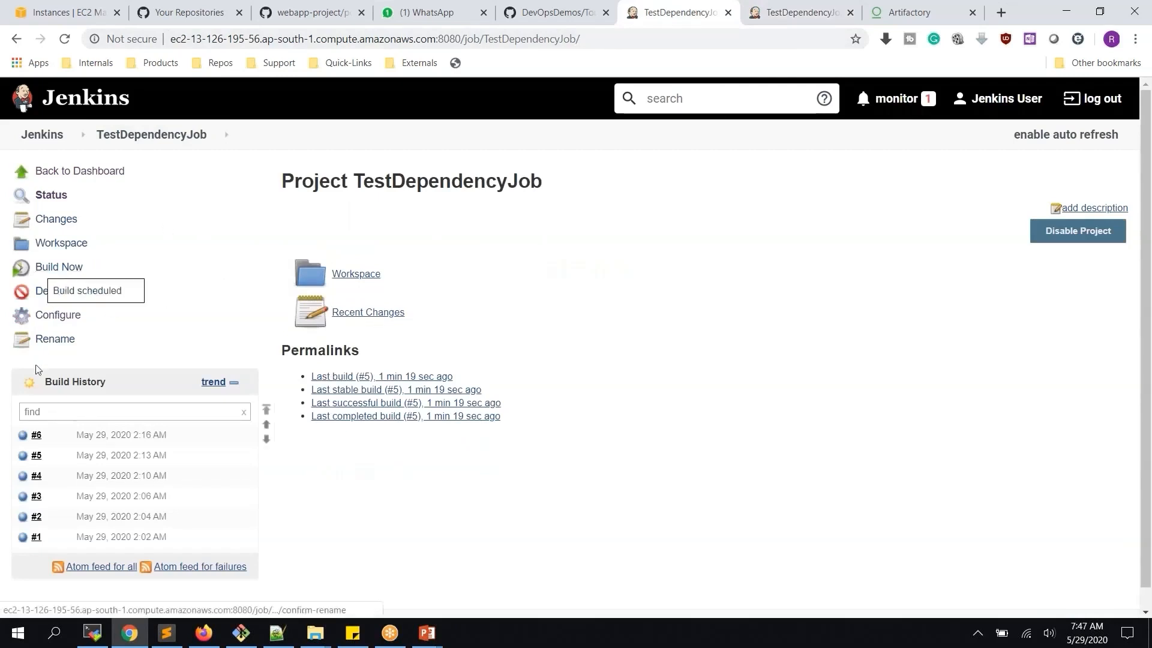
{"action": "left_click", "coordinate": [775, 20]}
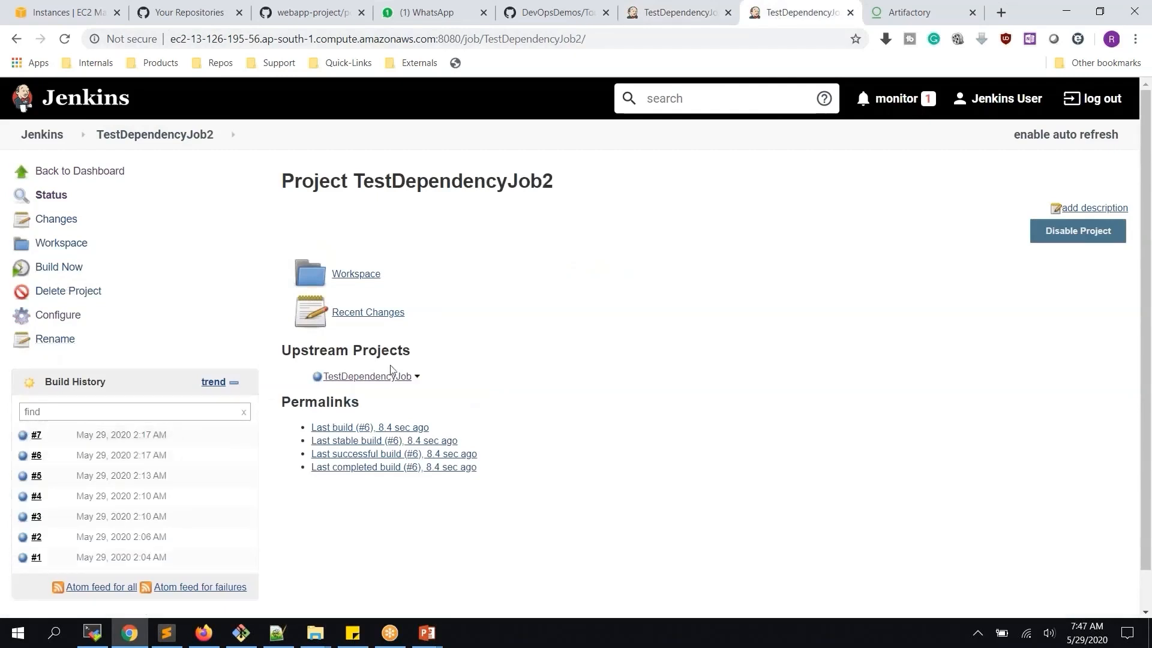
Open build #7's console output and highlight the upstream TestDependencyJob name in its start cause
{"action": "left_click", "coordinate": [26, 441]}
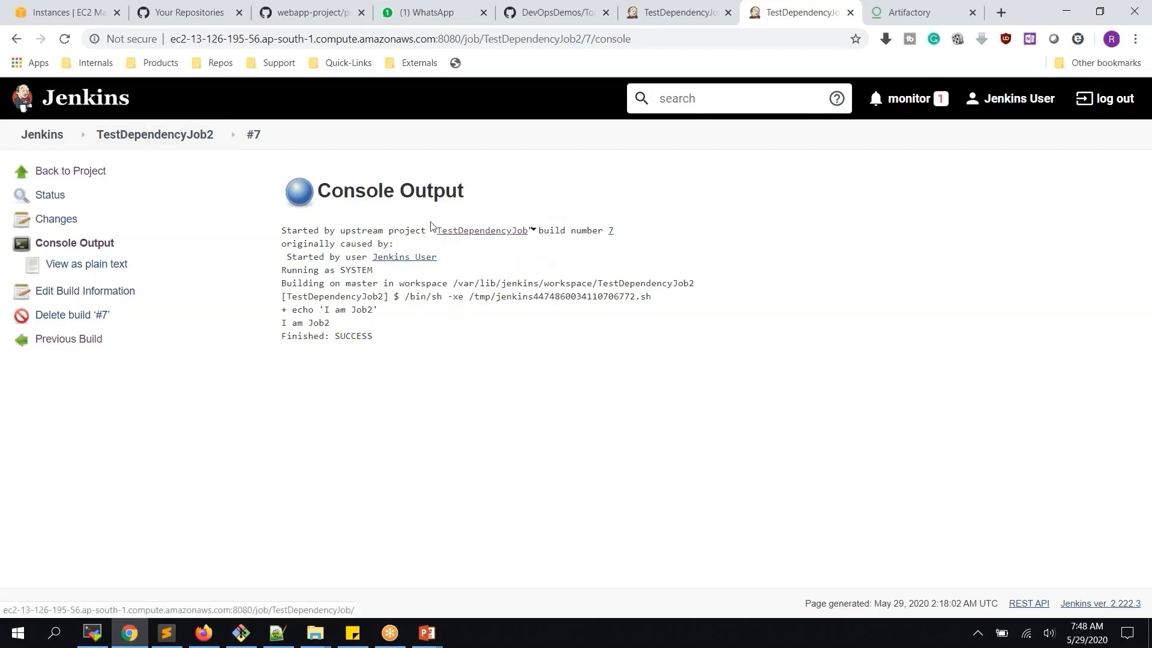
{"action": "left_click_drag", "start_coordinate": [432, 228], "coordinate": [526, 228]}
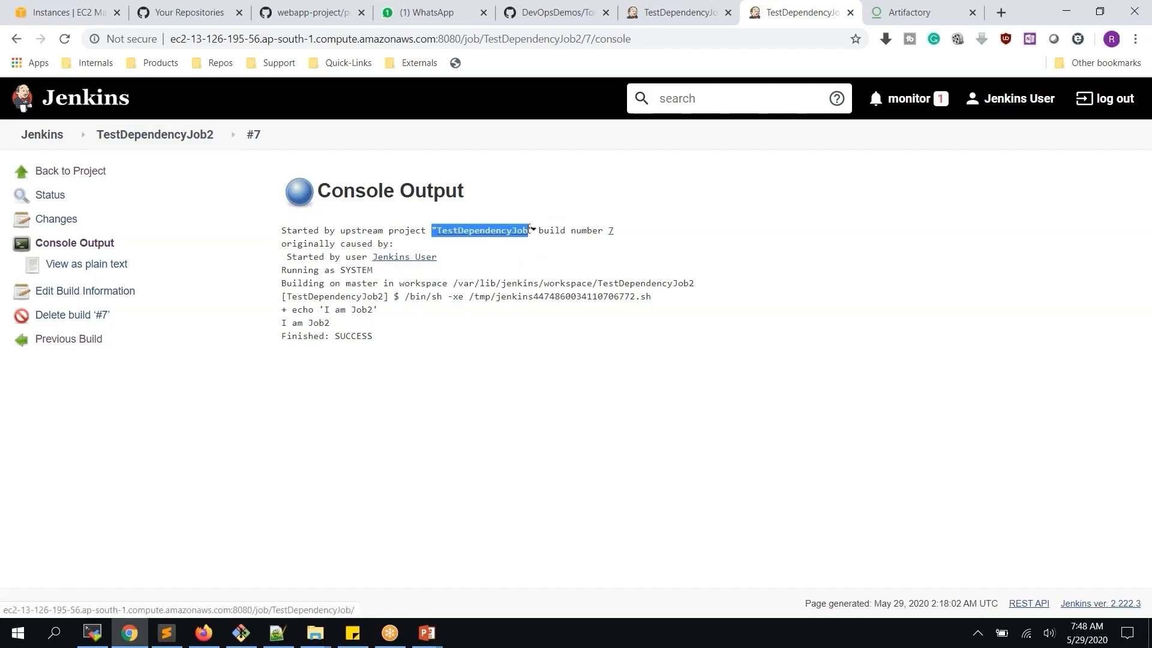
{"action": "left_click", "coordinate": [561, 259]}
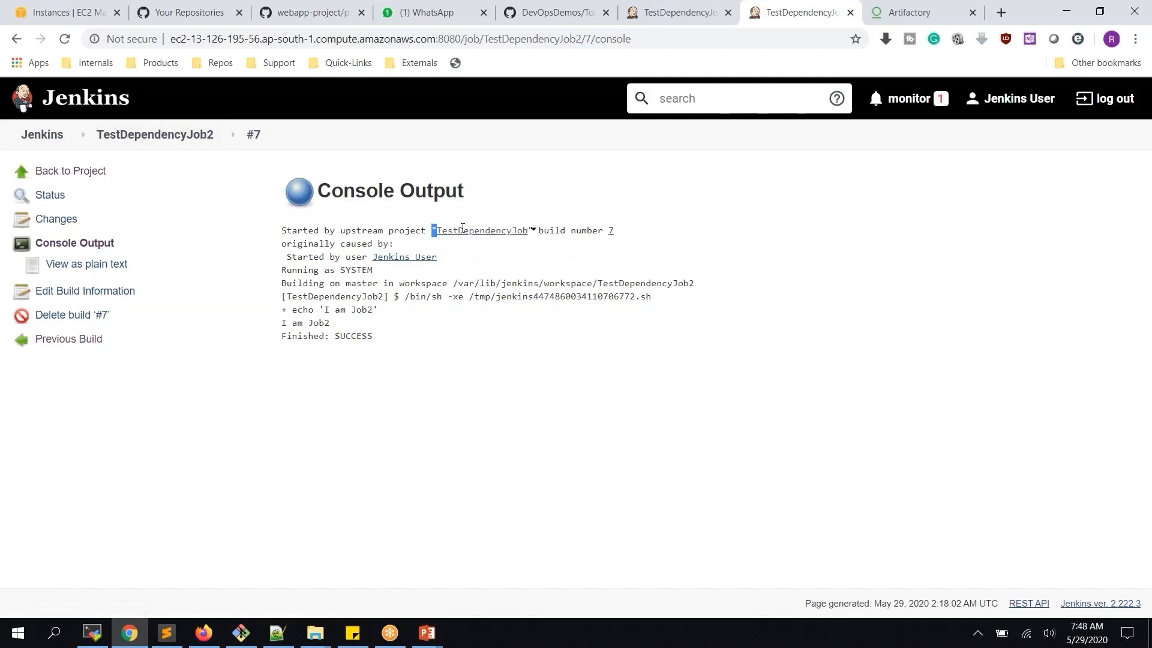
{"action": "left_click_drag", "start_coordinate": [463, 227], "coordinate": [528, 225]}
{"action": "left_click", "coordinate": [532, 229]}
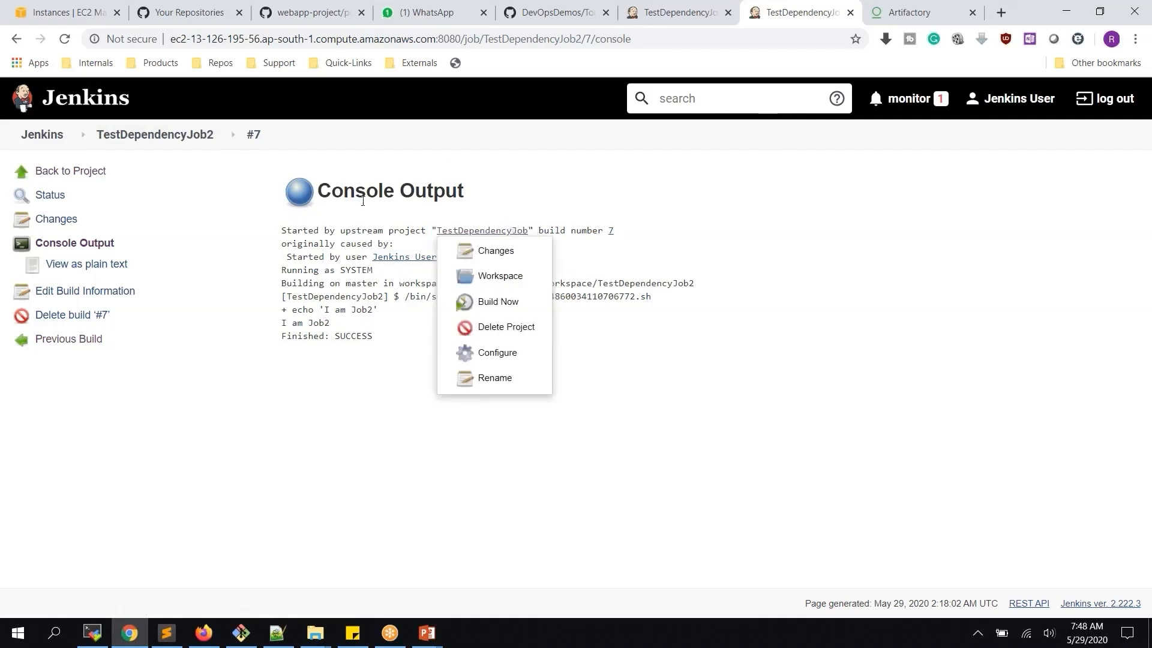
{"action": "left_click", "coordinate": [230, 390]}
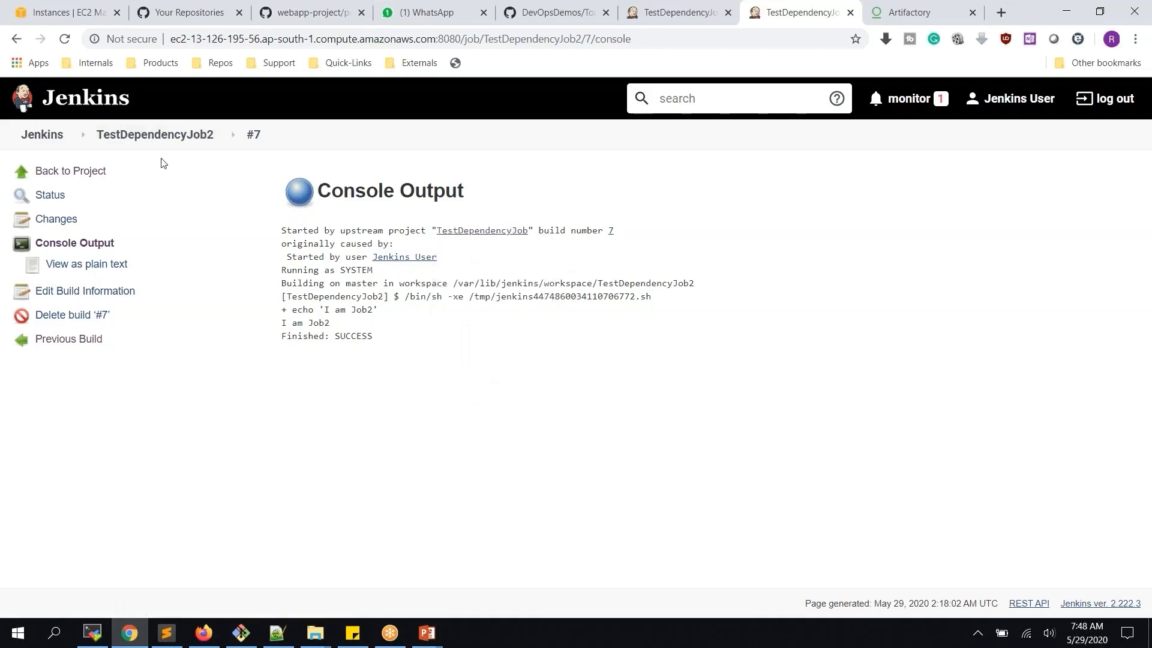
Return to TestDependencyJob2's project page and reopen its configuration
{"action": "left_click", "coordinate": [188, 139]}
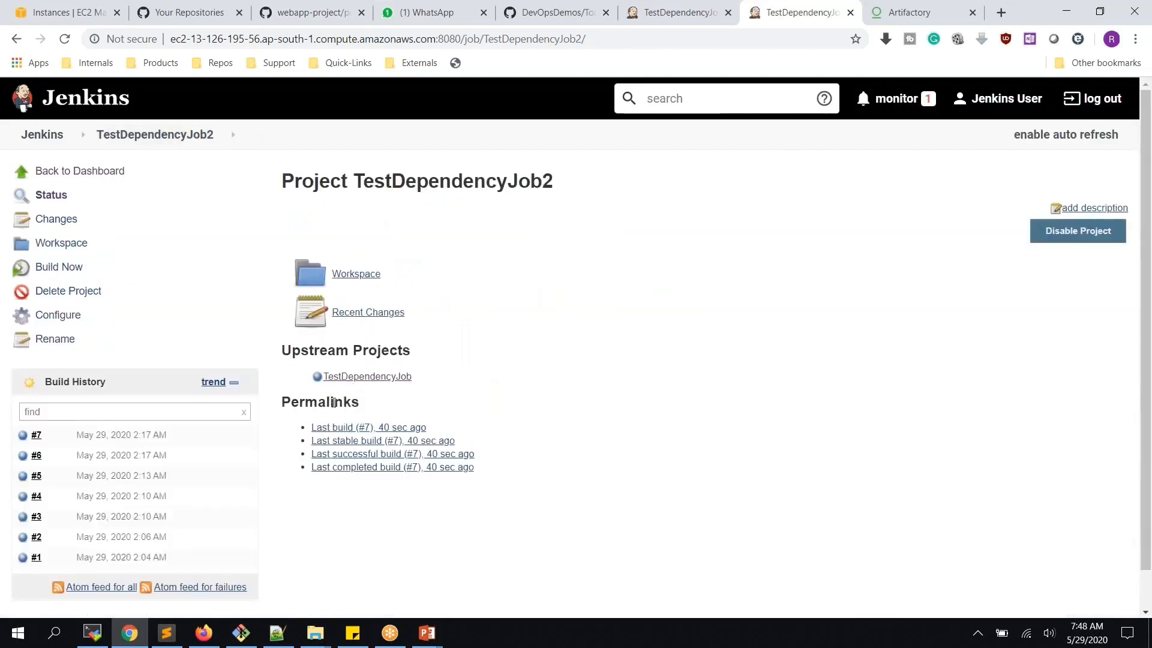
{"action": "left_click", "coordinate": [62, 316]}
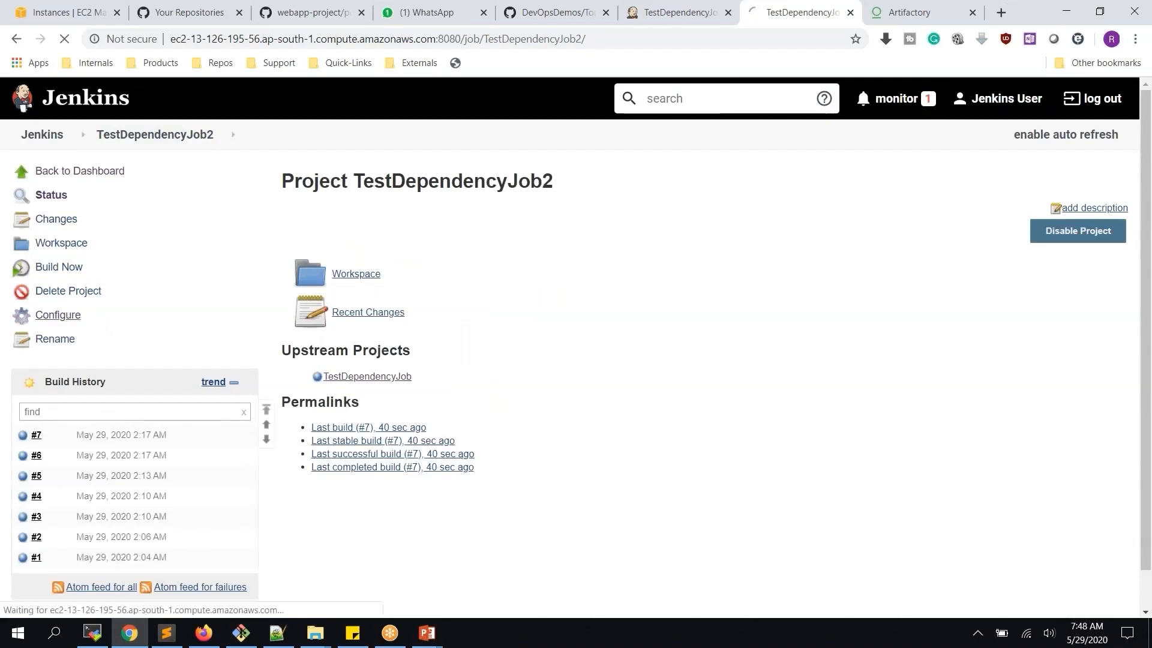
{"action": "scroll", "coordinate": [310, 290], "scroll_direction": "down", "scroll_amount": 4}
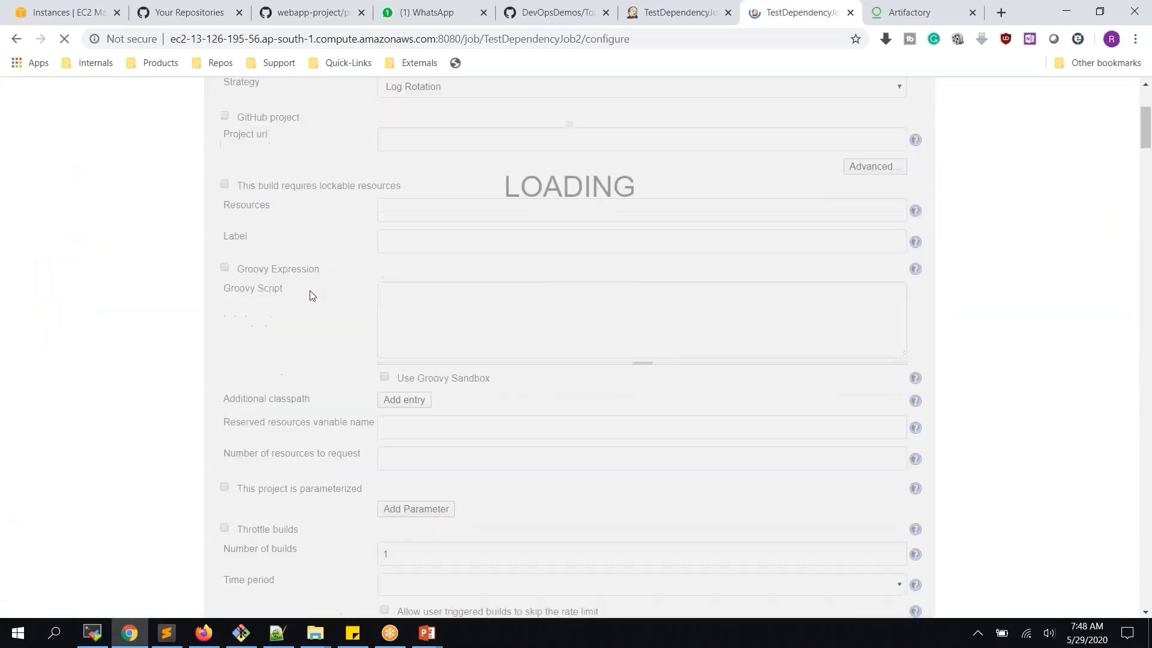